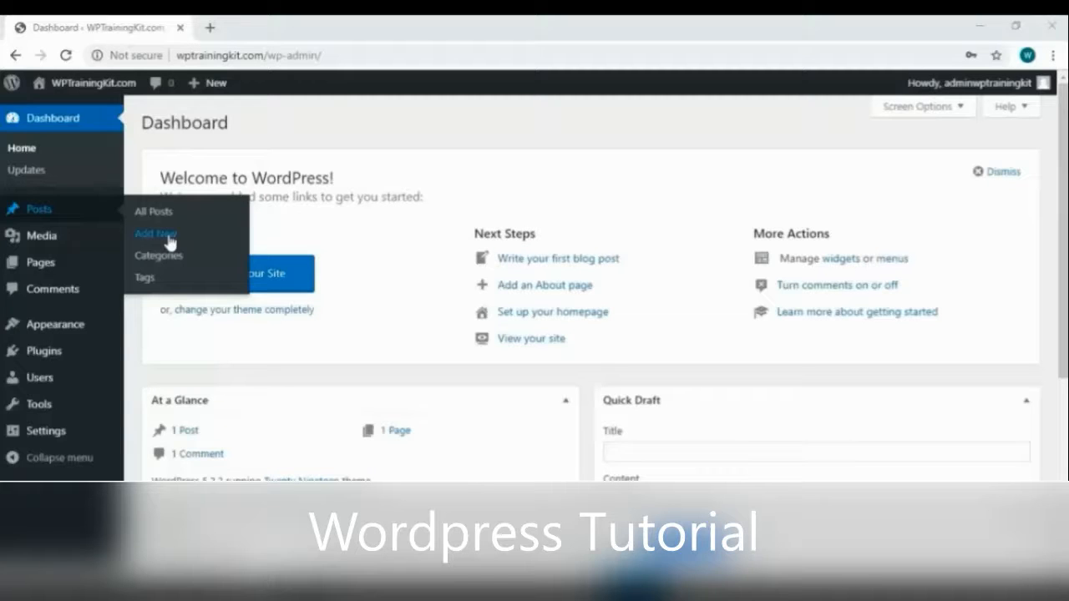
# Start a new, empty post from Posts > Add New in the admin sidebar
pyautogui.click(170, 242)
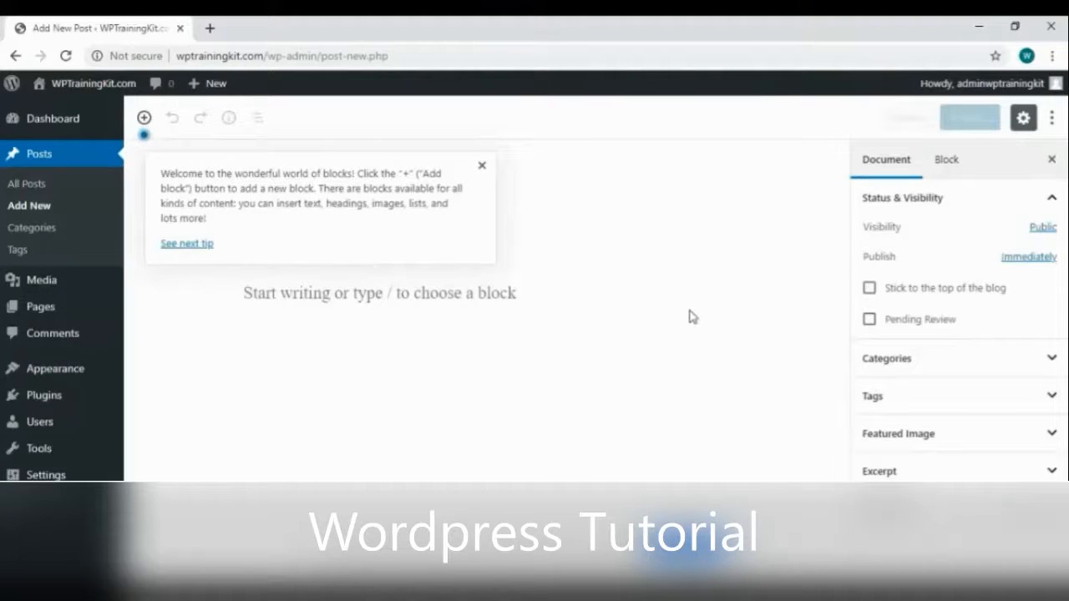
# Title the post 'Your Article Title Here', add 'Your content here' and paste Lorem ipsum paragraphs
pyautogui.click(482, 165)
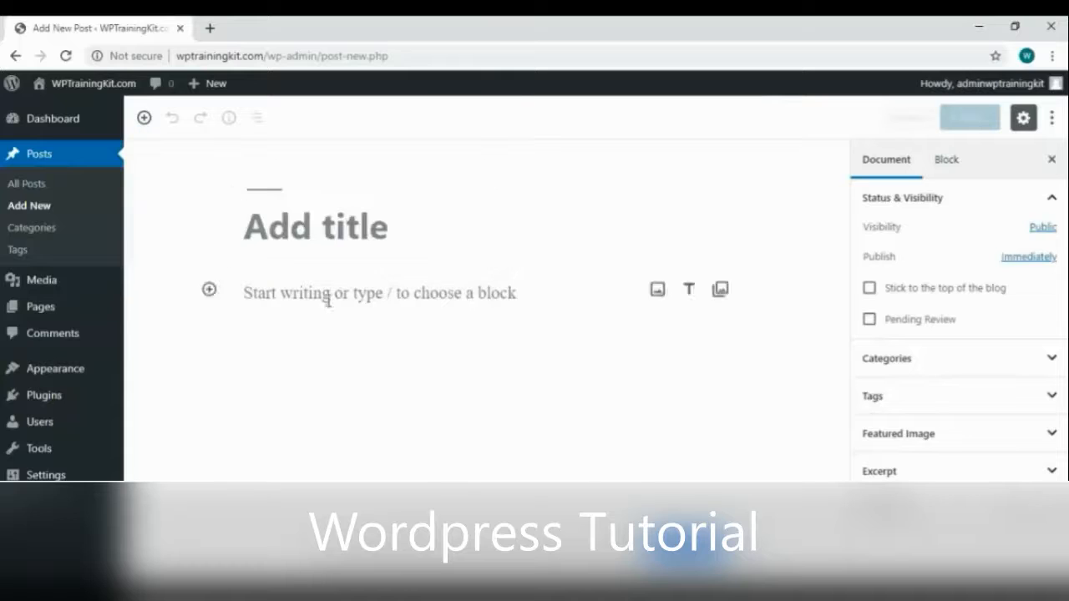
pyautogui.write('Your Article Title')
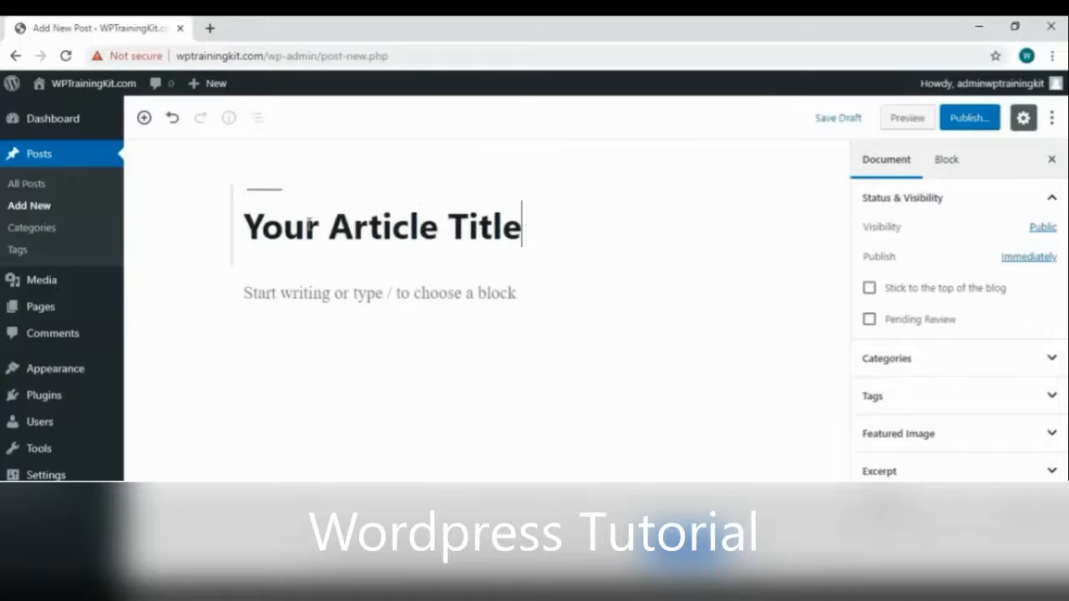
pyautogui.write(' Here')
pyautogui.click(403, 294)
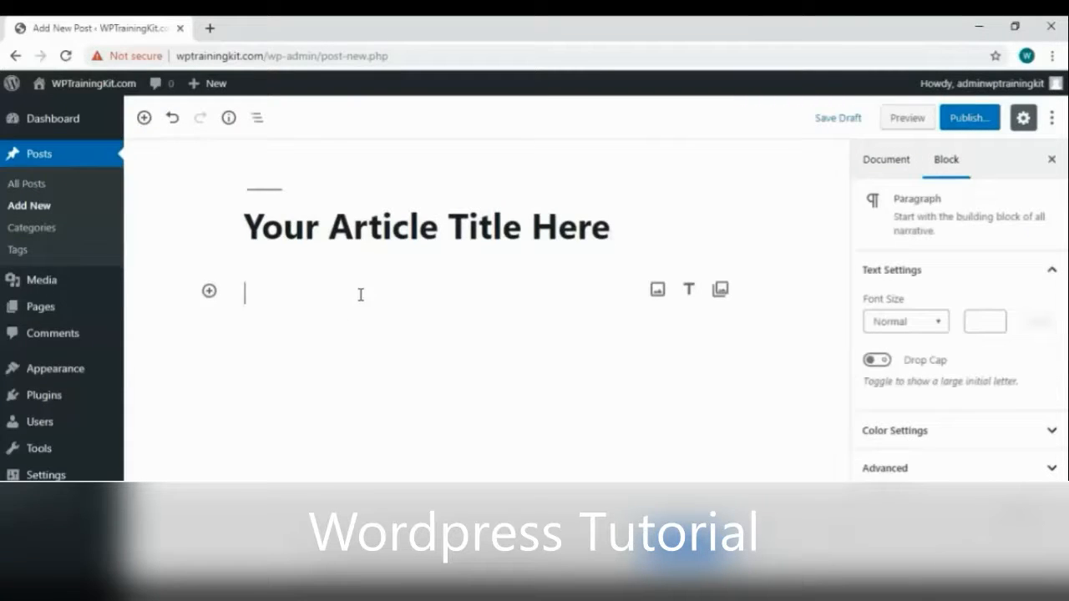
pyautogui.write('Your content here.')
pyautogui.hotkey('ctrl', 'v')
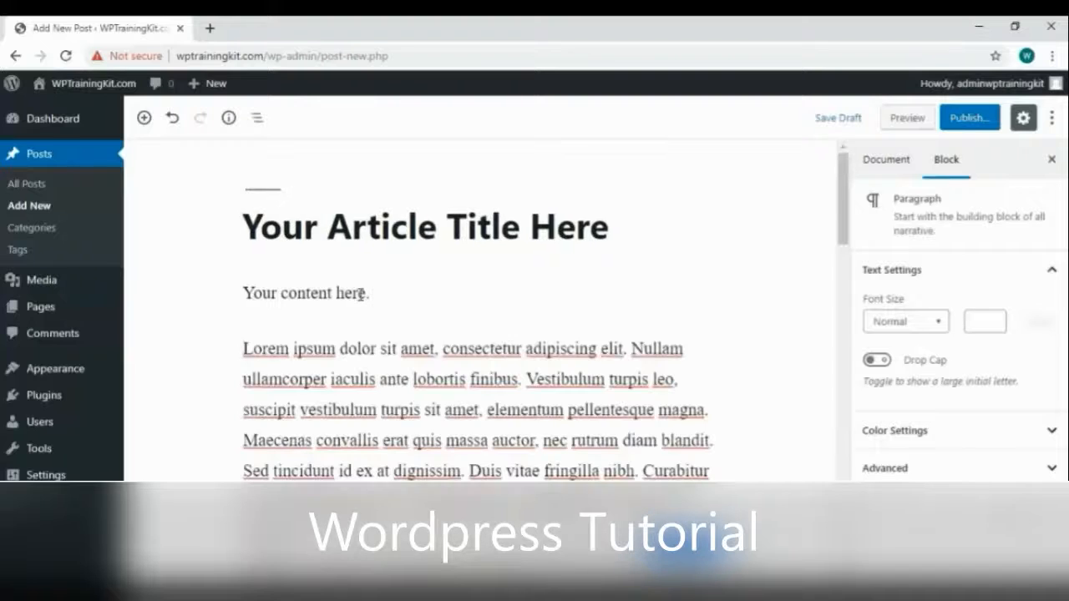
pyautogui.scroll(-5, 527, 391)
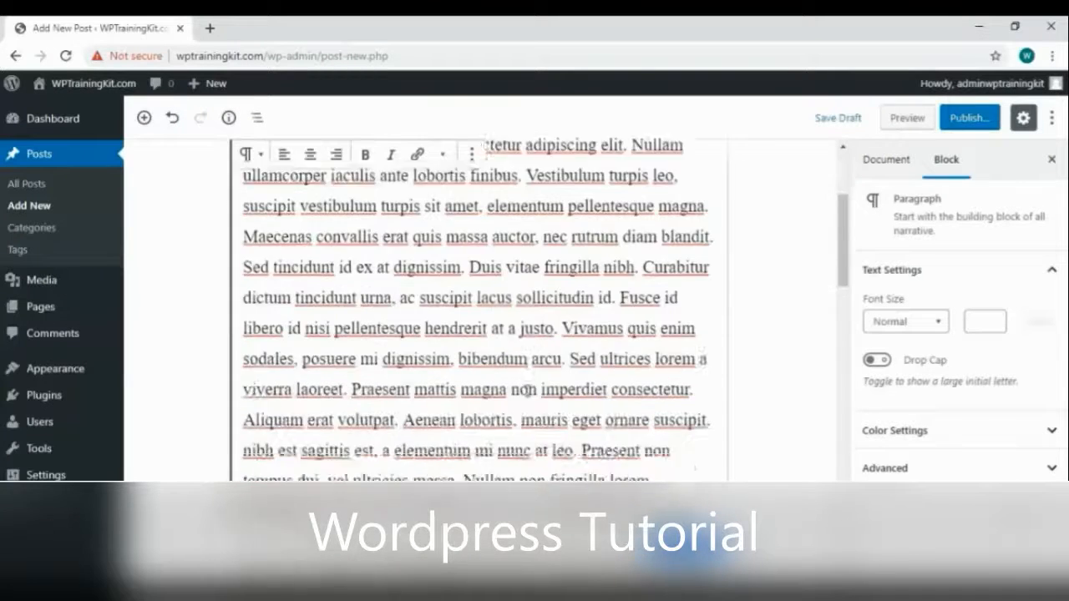
pyautogui.scroll(-15, 527, 390)
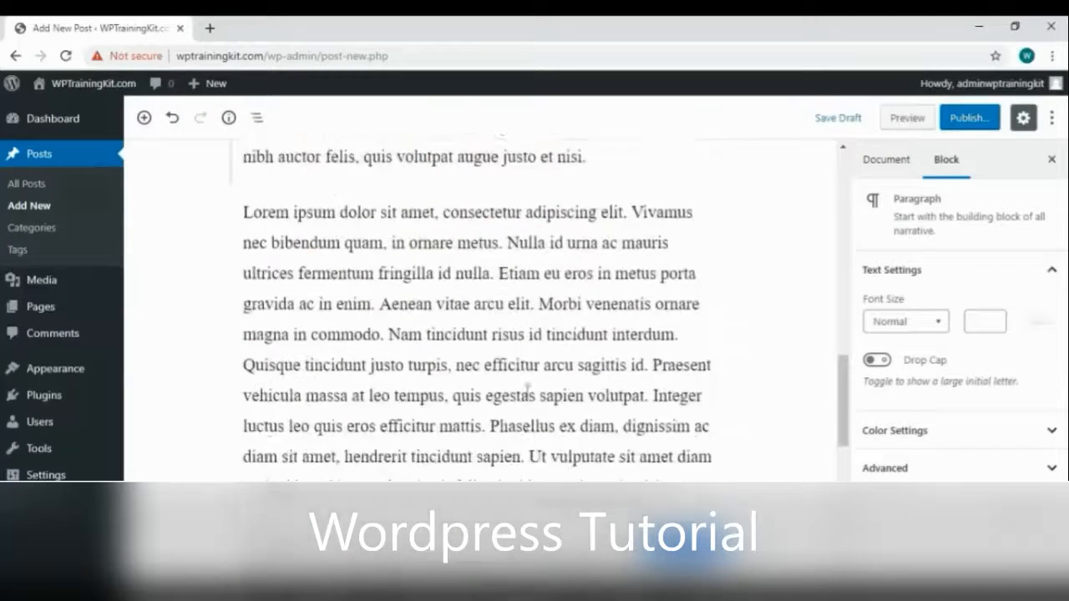
pyautogui.scroll(-1, 527, 391)
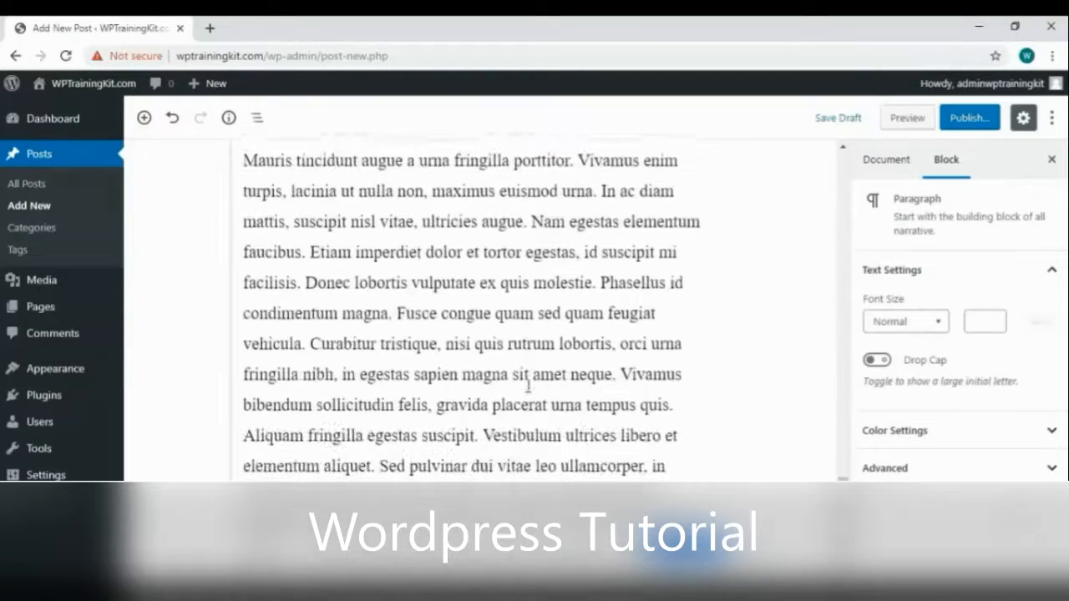
pyautogui.scroll(15, 608, 369)
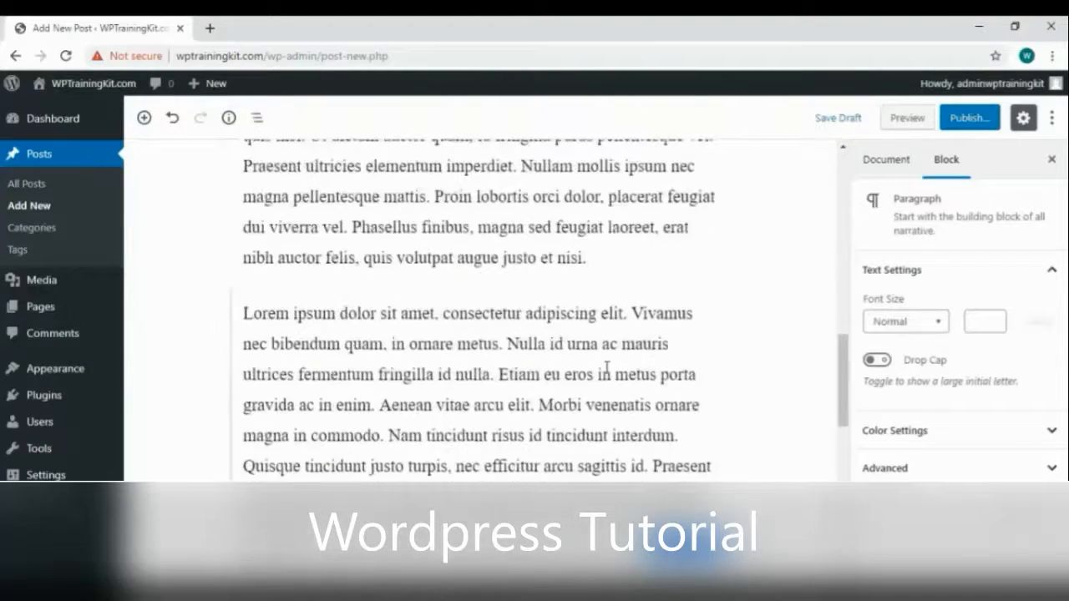
pyautogui.scroll(5, 592, 355)
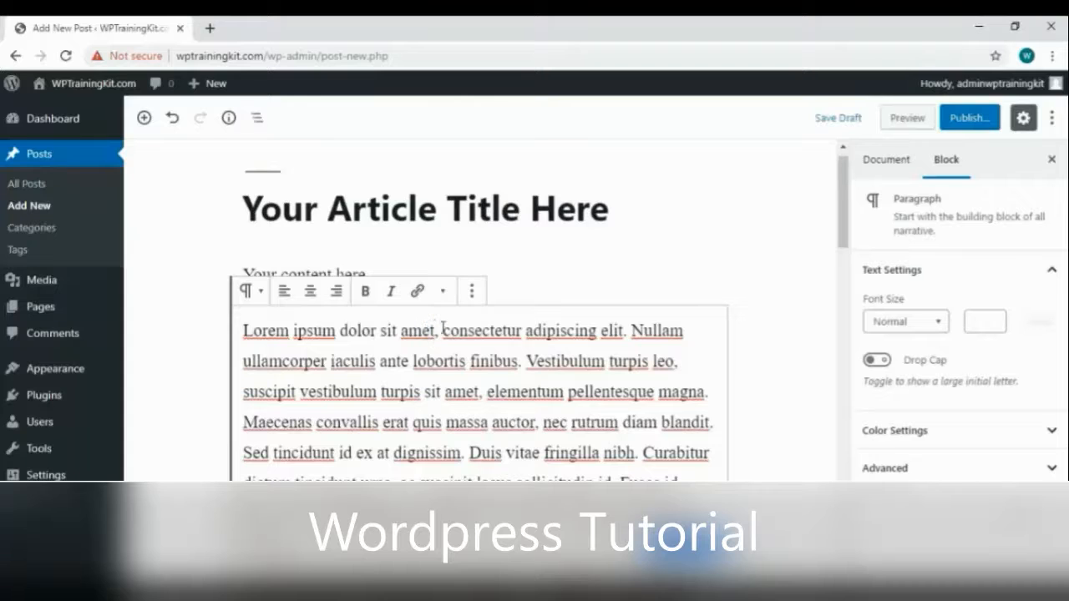
# Make the words 'Lorem ipsum dolor sit amet' bold
pyautogui.hotkey('shift', 'Home')
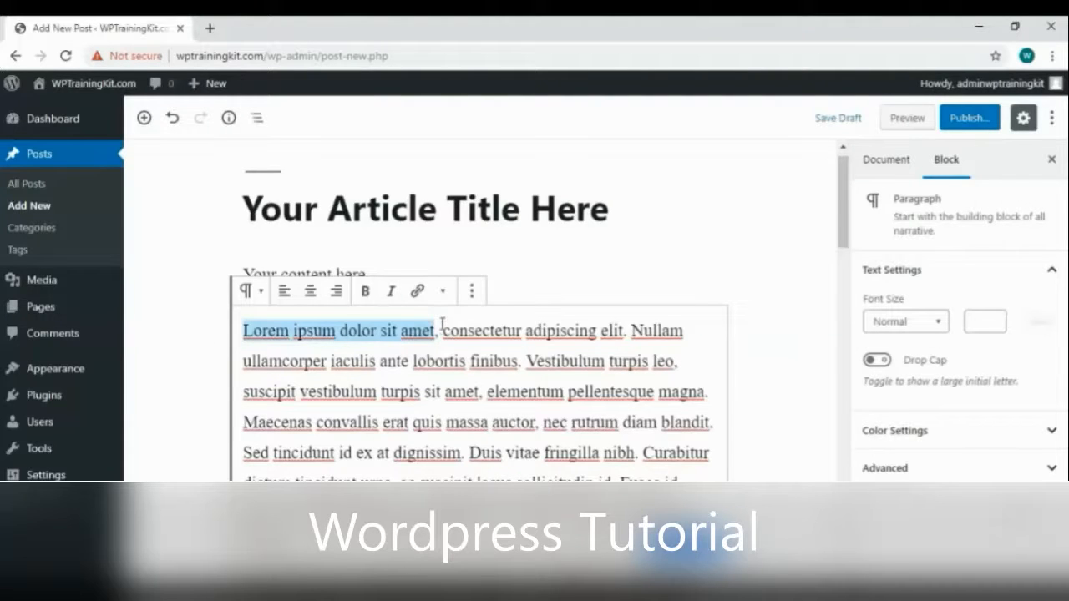
pyautogui.click(365, 292)
pyautogui.click(380, 360)
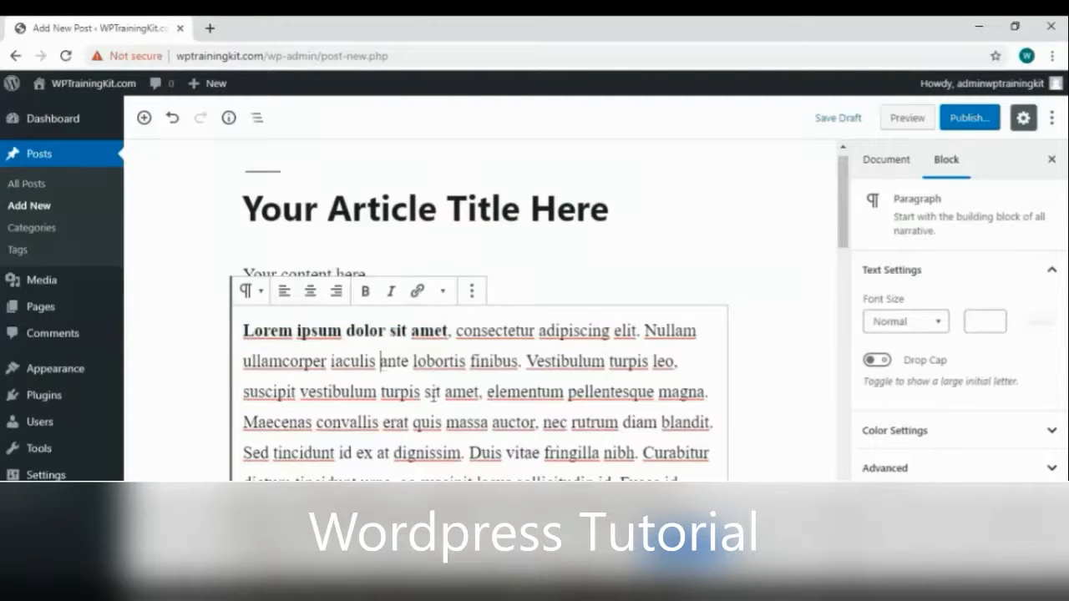
# Move the Donec paragraph above the Lorem paragraph and then back below it
pyautogui.scroll(-4, 392, 350)
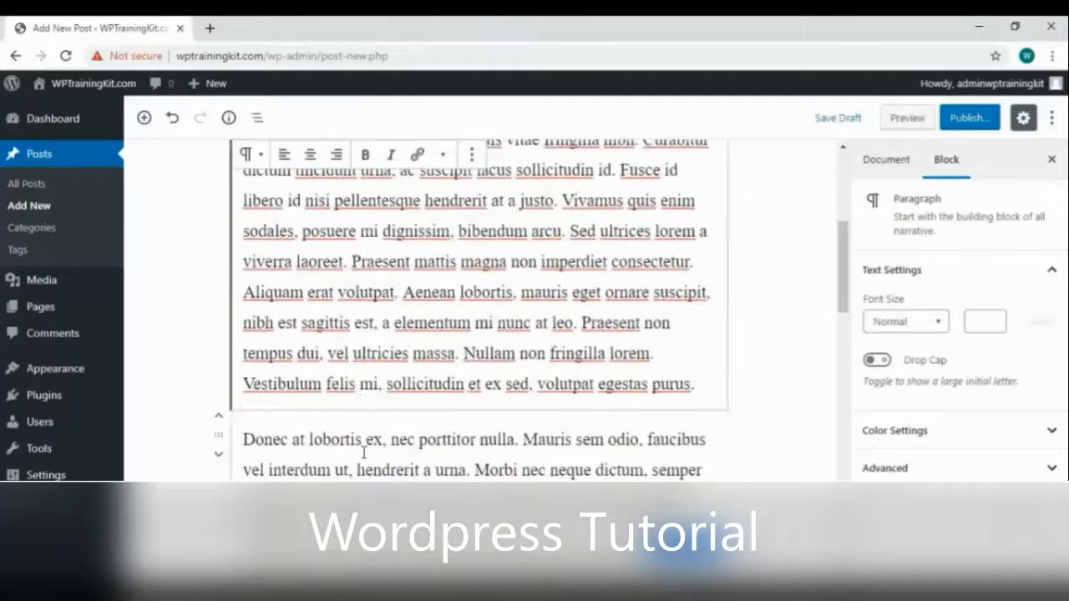
pyautogui.click(359, 468)
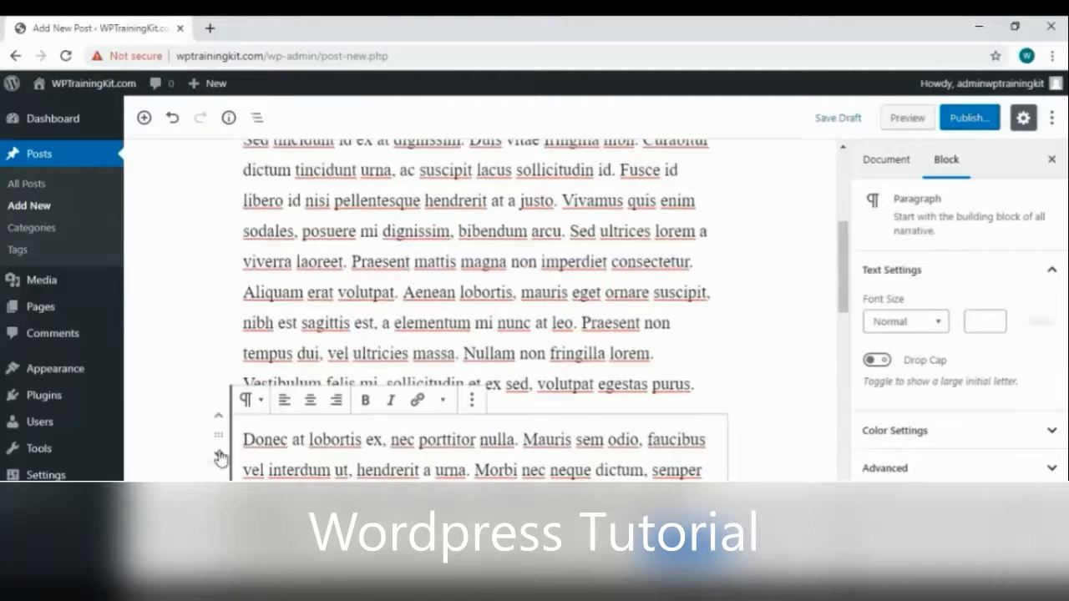
pyautogui.click(218, 416)
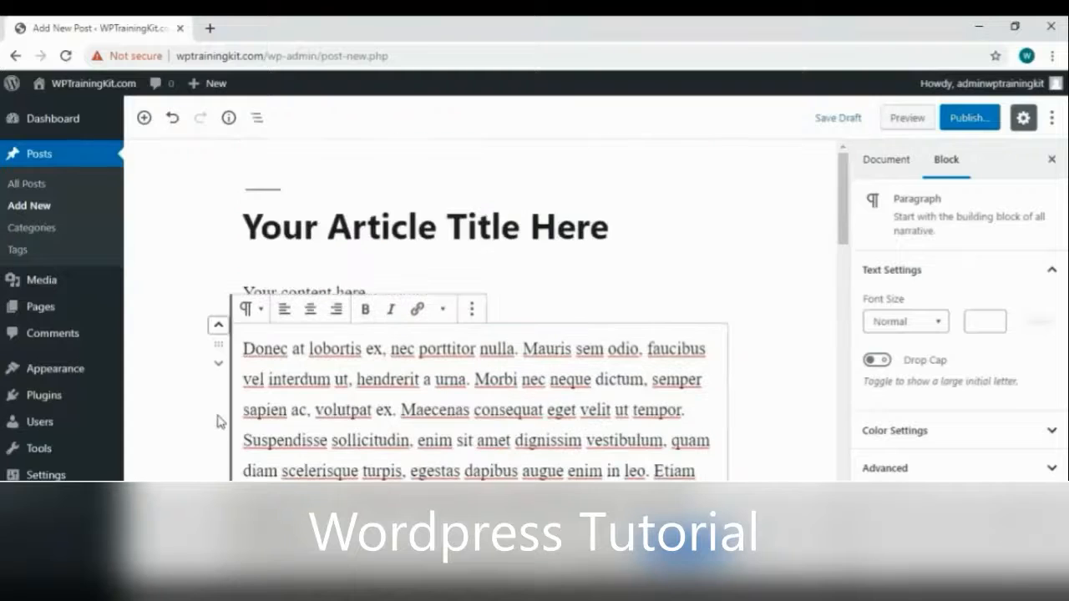
pyautogui.click(218, 365)
pyautogui.scroll(8, 334, 439)
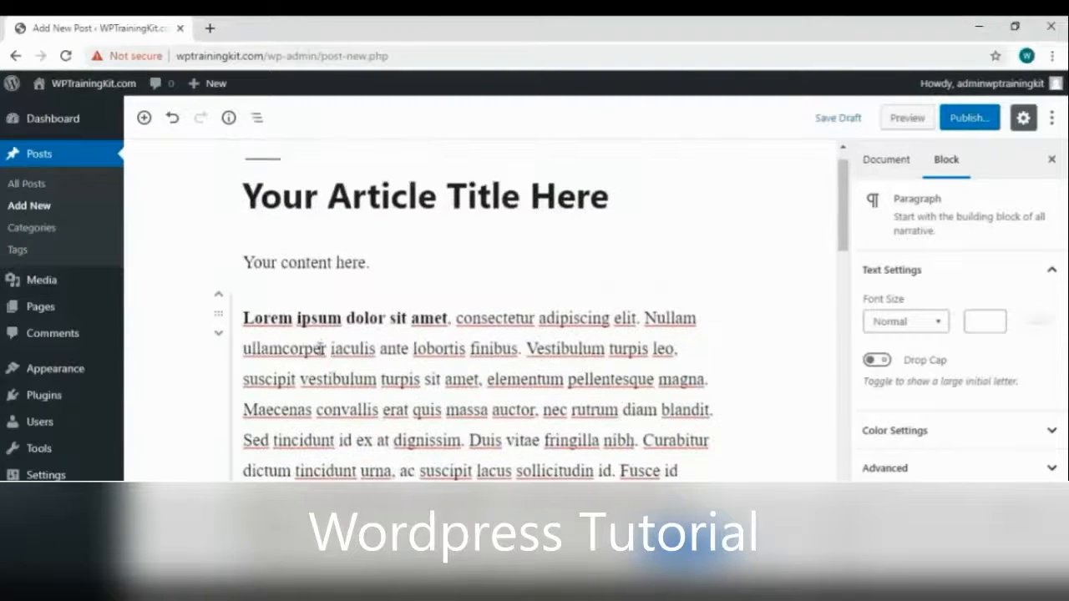
pyautogui.scroll(-4, 348, 366)
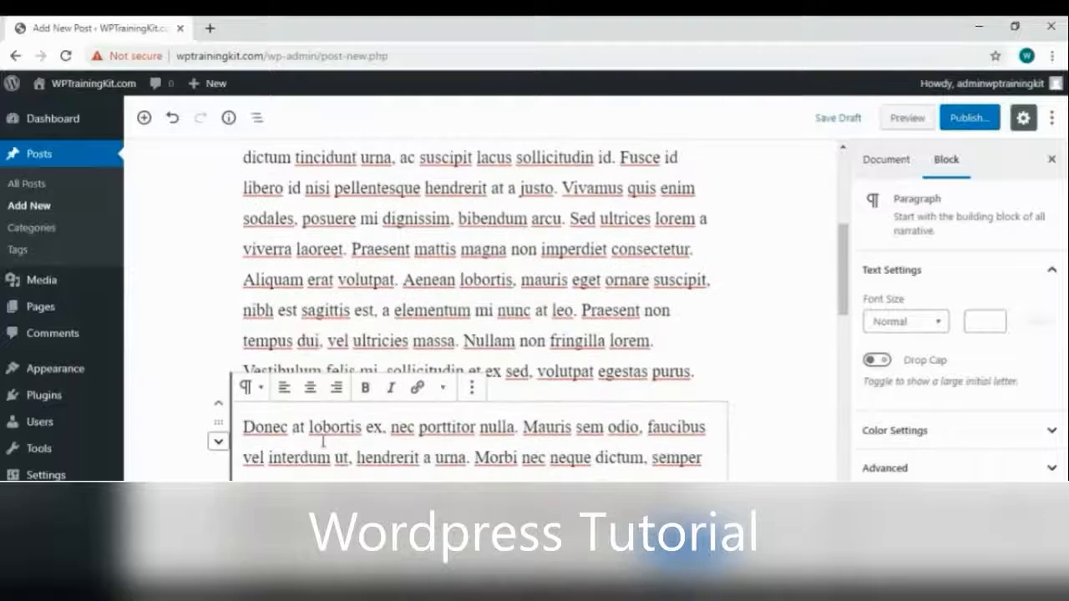
# Link the words 'Donec at lobortis ex' to the wptrainingkit.com site address
pyautogui.click(380, 428)
pyautogui.hotkey('shift', 'Home')
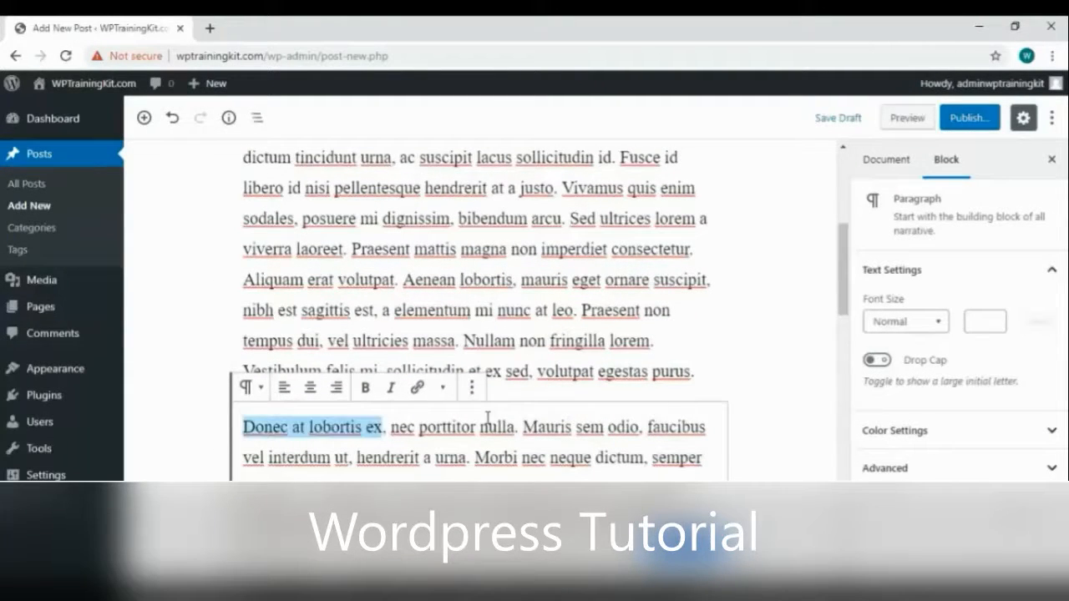
pyautogui.click(417, 388)
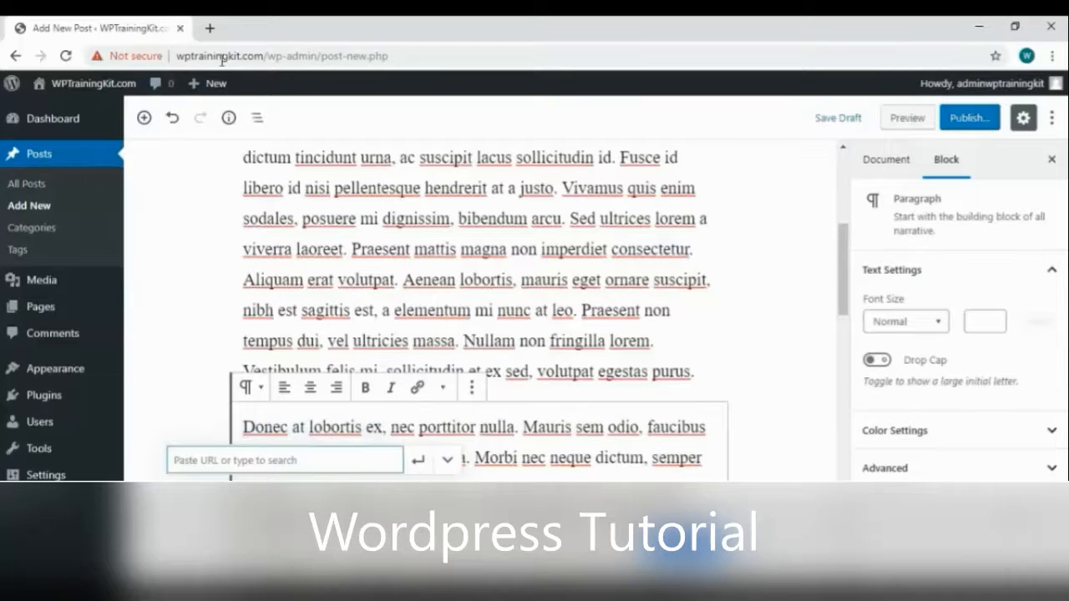
pyautogui.moveTo(263, 56); pyautogui.dragTo(177, 56)
pyautogui.hotkey('ctrl', 'c')
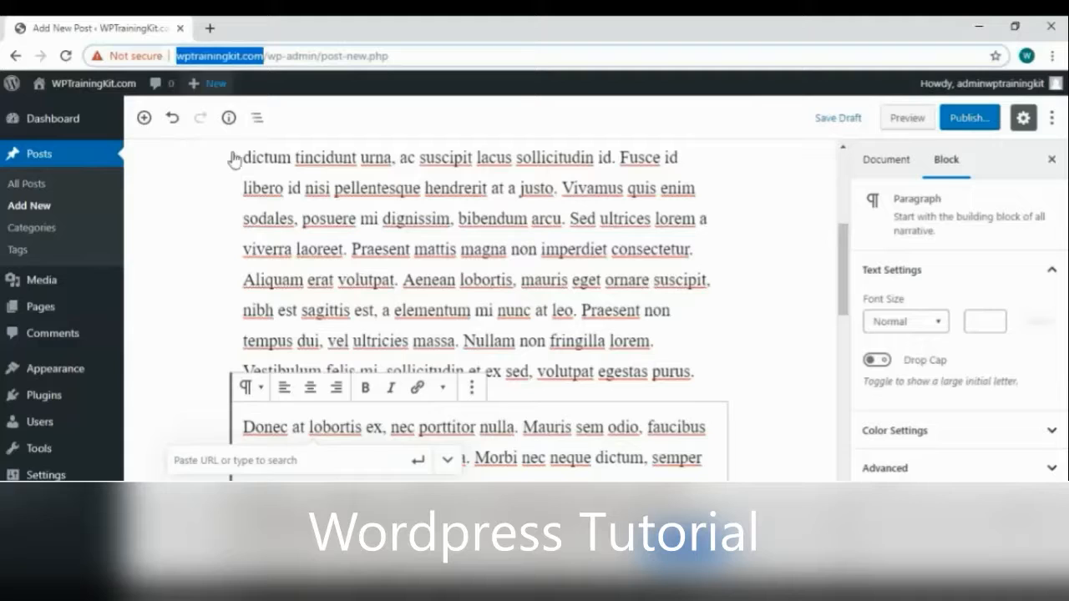
pyautogui.click(284, 459)
pyautogui.hotkey('ctrl', 'v')
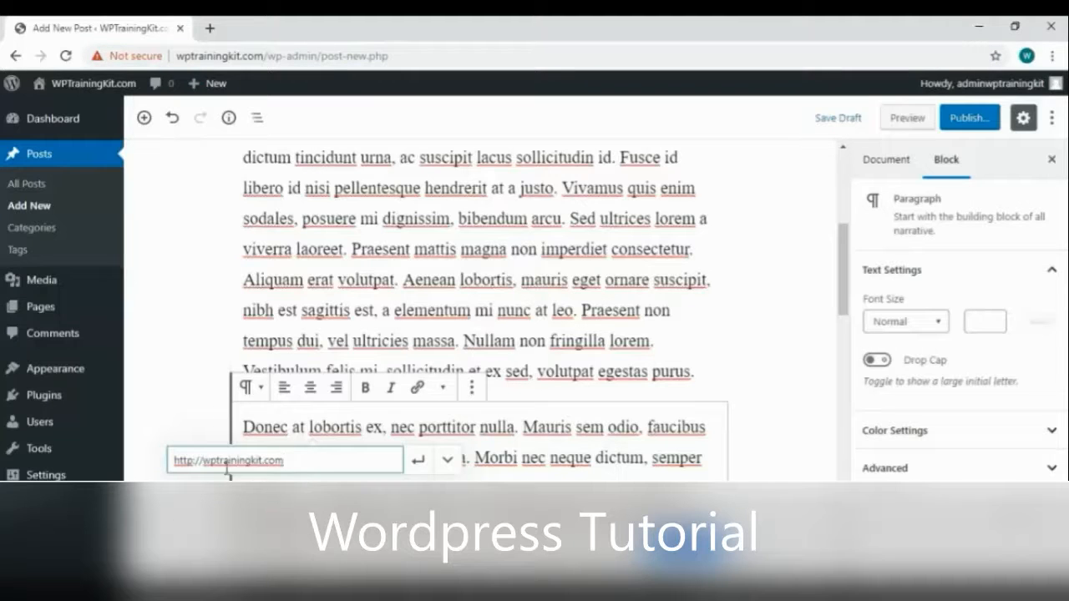
pyautogui.click(418, 459)
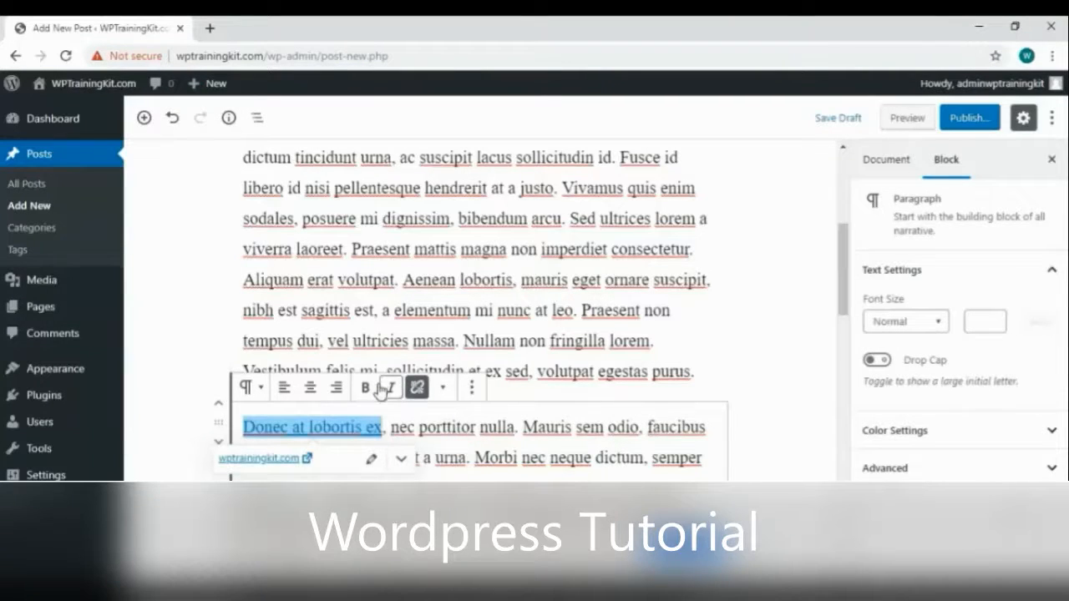
pyautogui.click(482, 460)
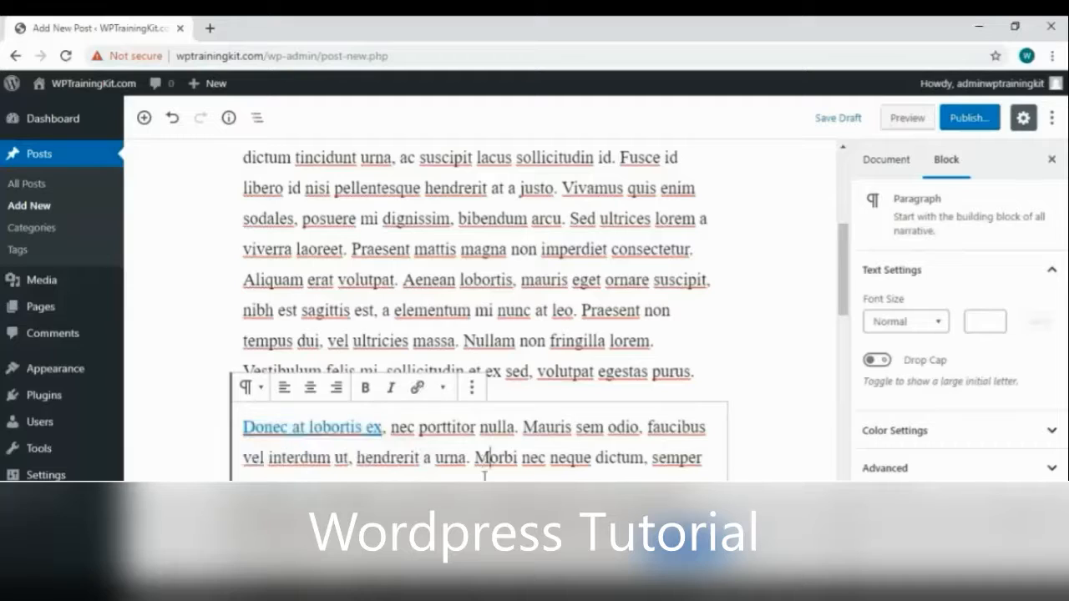
pyautogui.scroll(-5, 493, 458)
pyautogui.scroll(10, 501, 455)
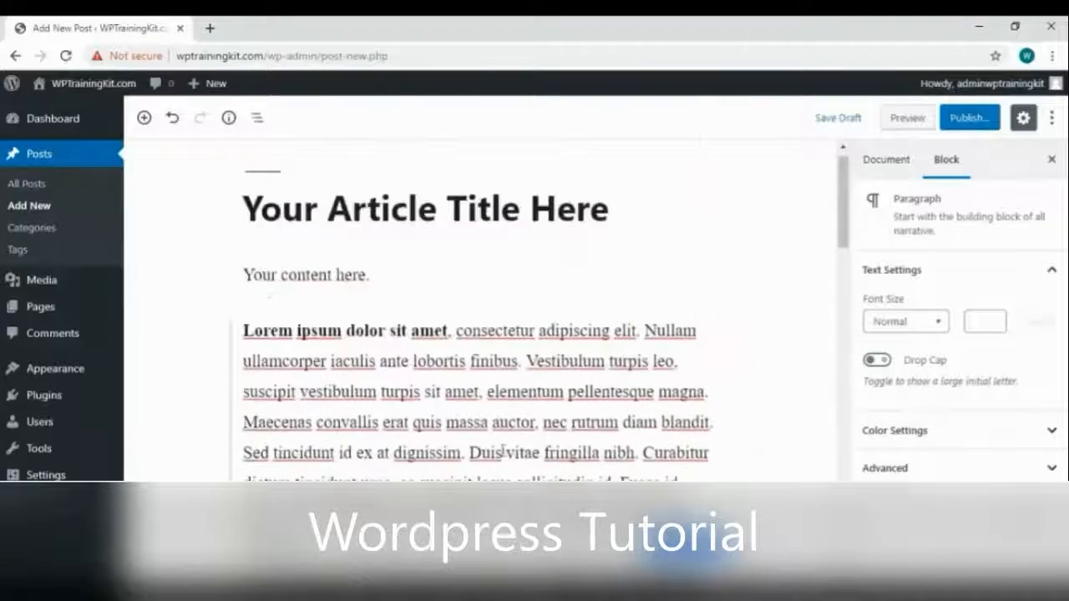
# Keep the paragraph at Normal font size, adding then removing a large drop cap
pyautogui.click(936, 326)
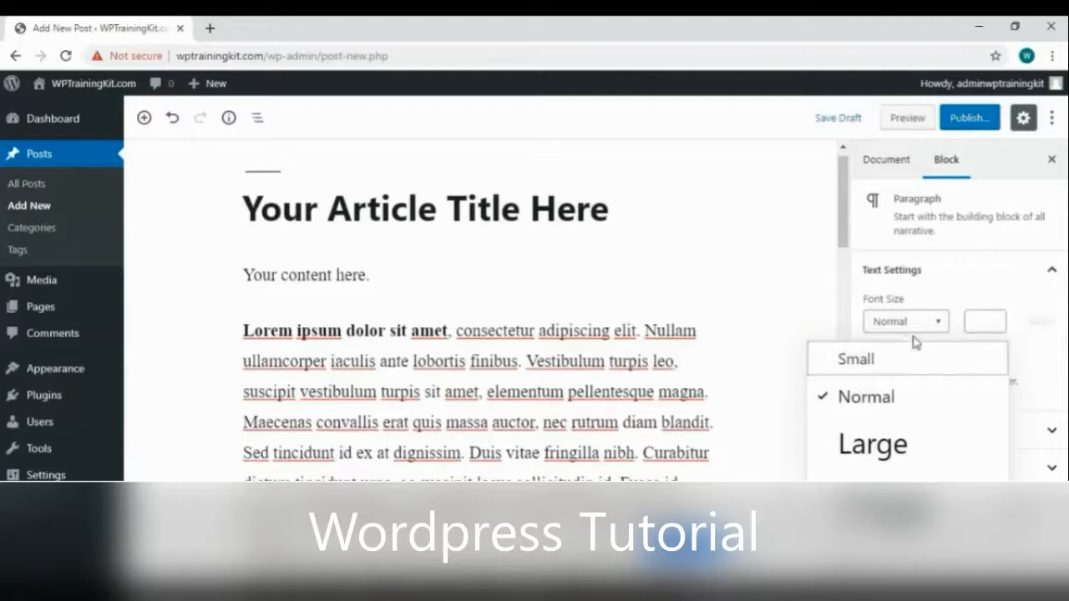
pyautogui.click(928, 330)
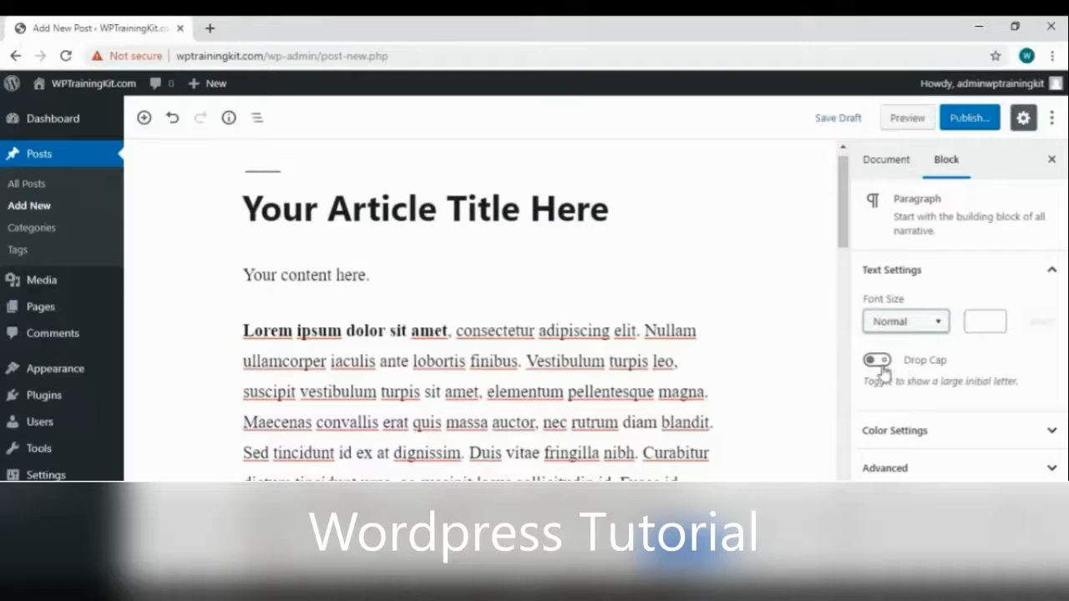
pyautogui.click(877, 360)
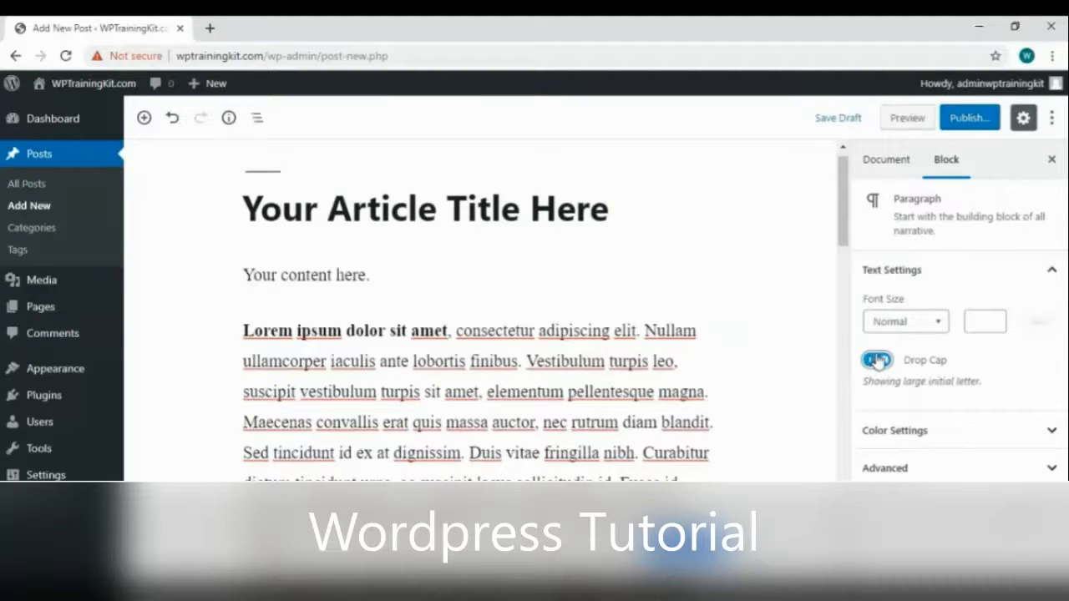
pyautogui.click(877, 360)
# Apply then clear the dark blue text colour, and show the post's Document settings
pyautogui.click(914, 431)
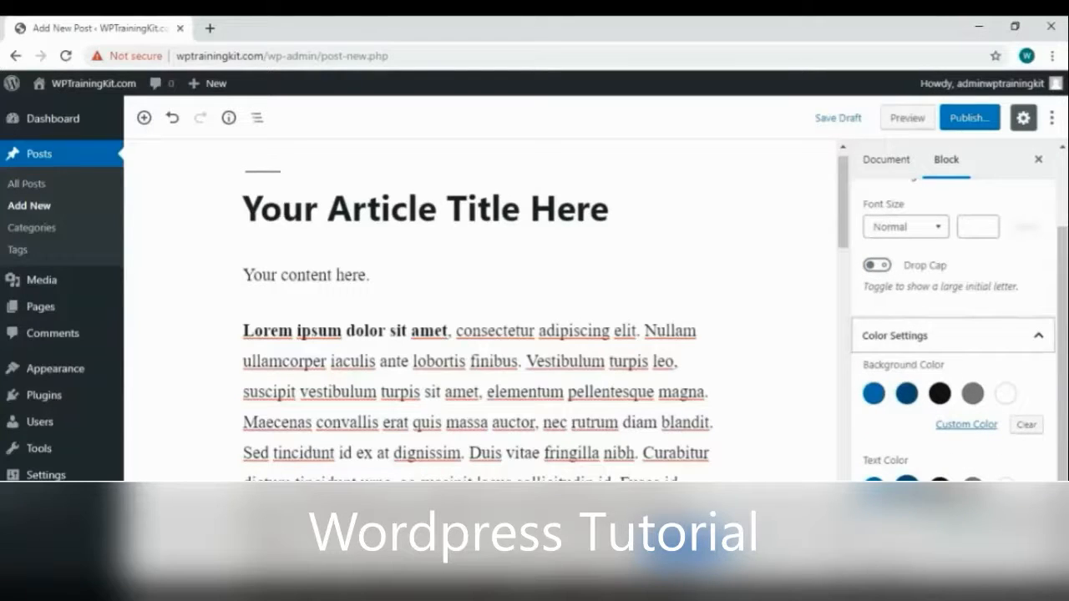
pyautogui.click(906, 482)
pyautogui.click(907, 485)
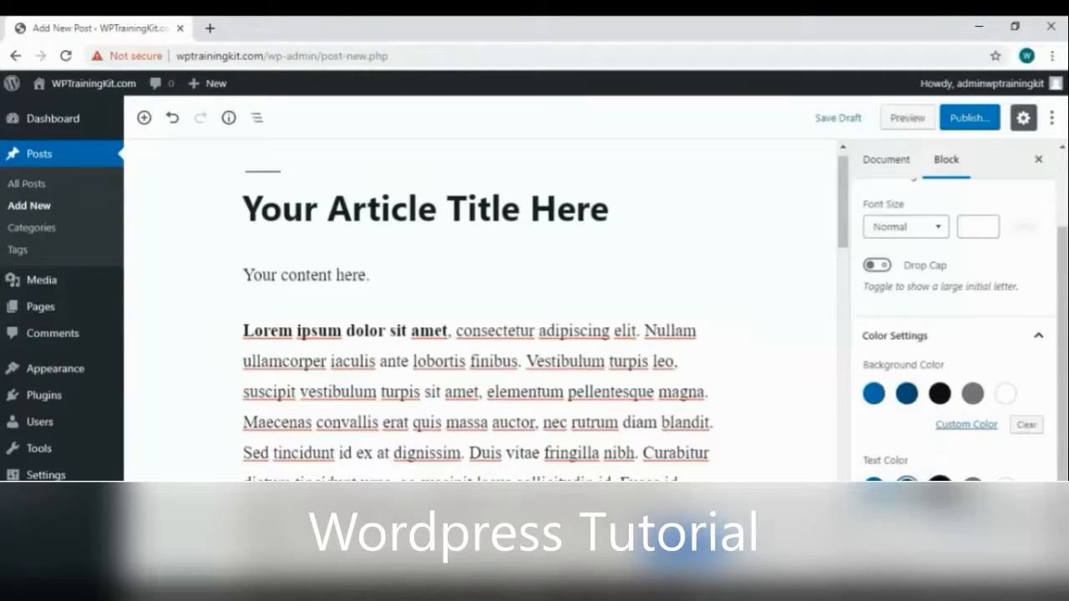
pyautogui.scroll(-1, 953, 334)
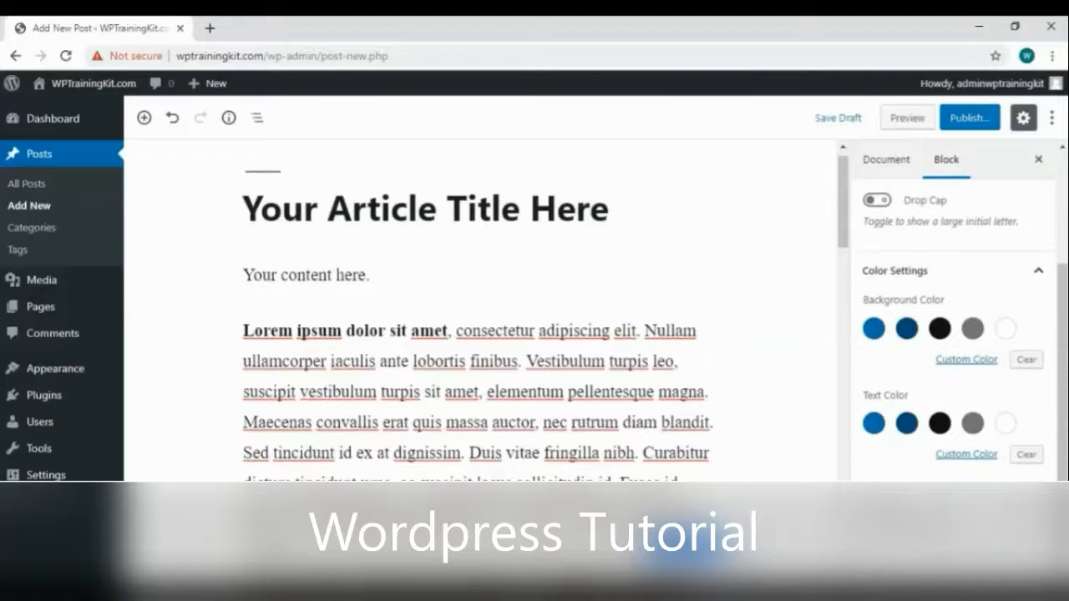
pyautogui.scroll(3, 938, 432)
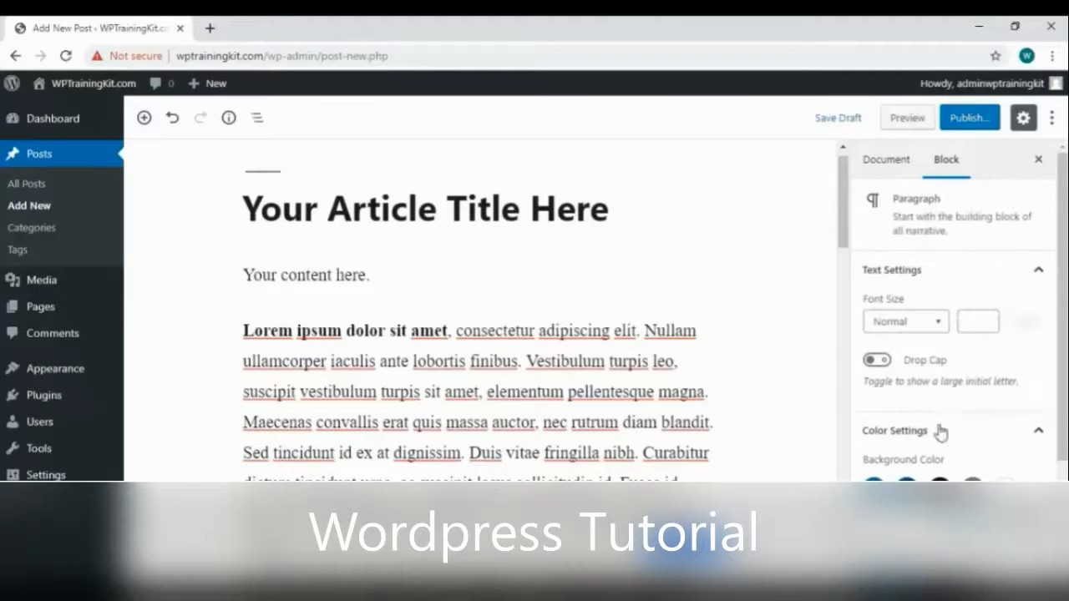
pyautogui.click(889, 165)
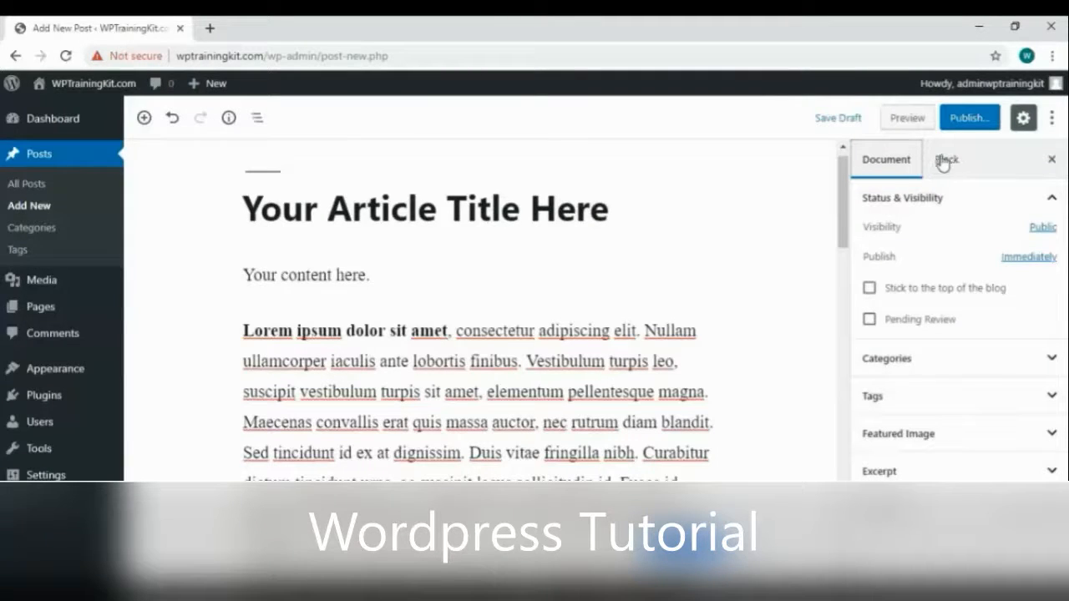
# Publish the post and view its live page in a new browser tab
pyautogui.click(967, 119)
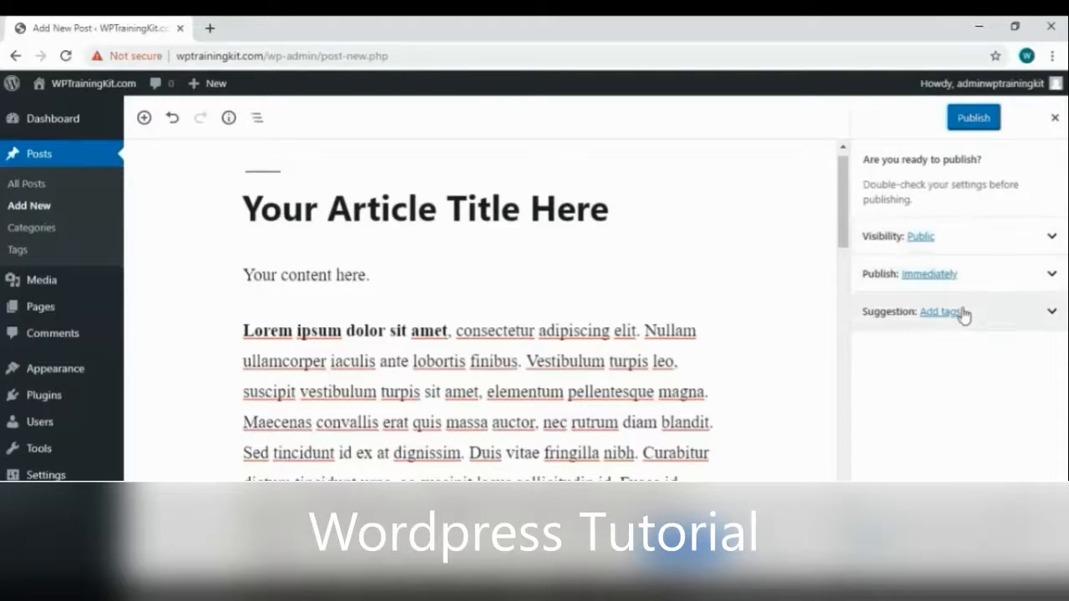
pyautogui.click(972, 118)
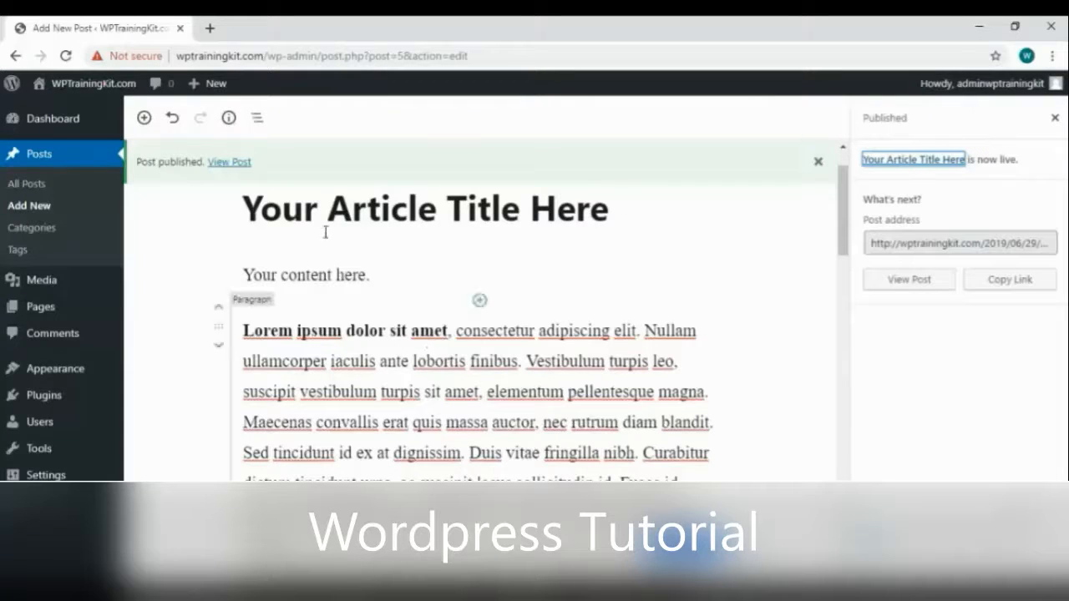
pyautogui.rightClick(225, 165)
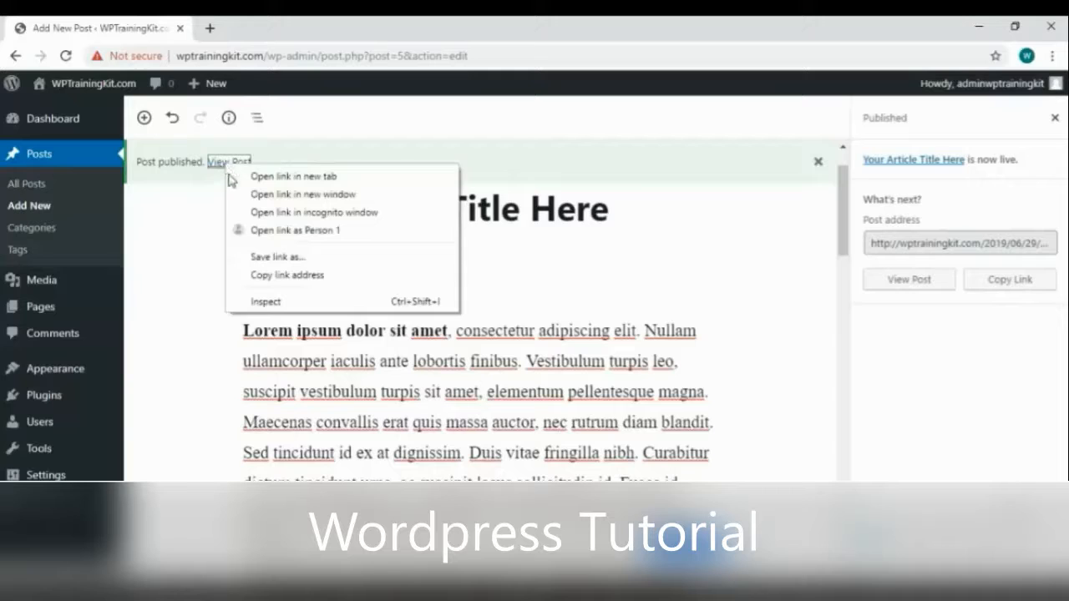
pyautogui.click(243, 176)
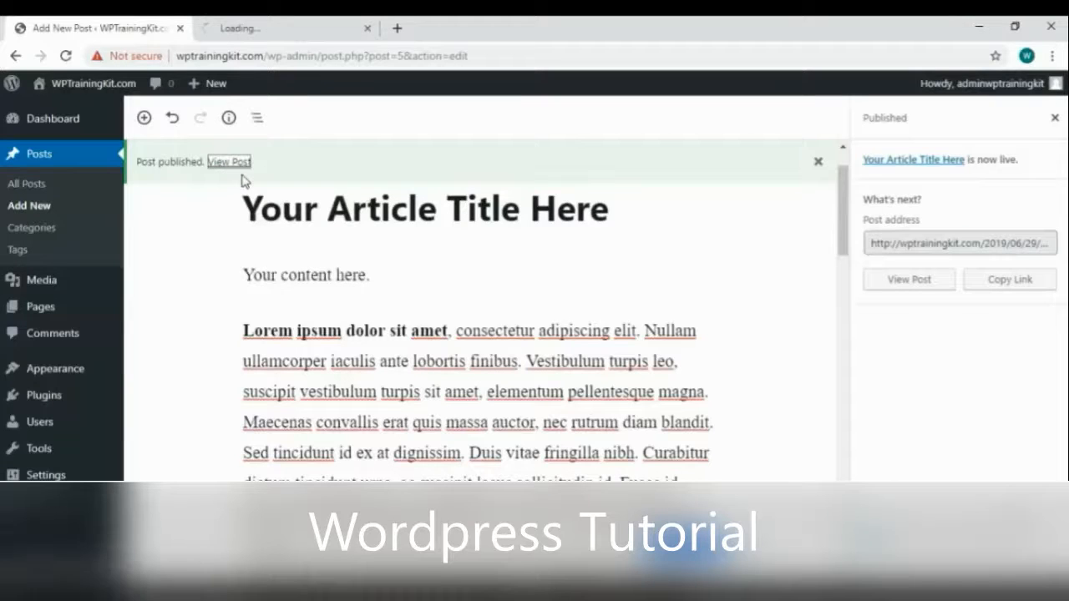
pyautogui.click(269, 34)
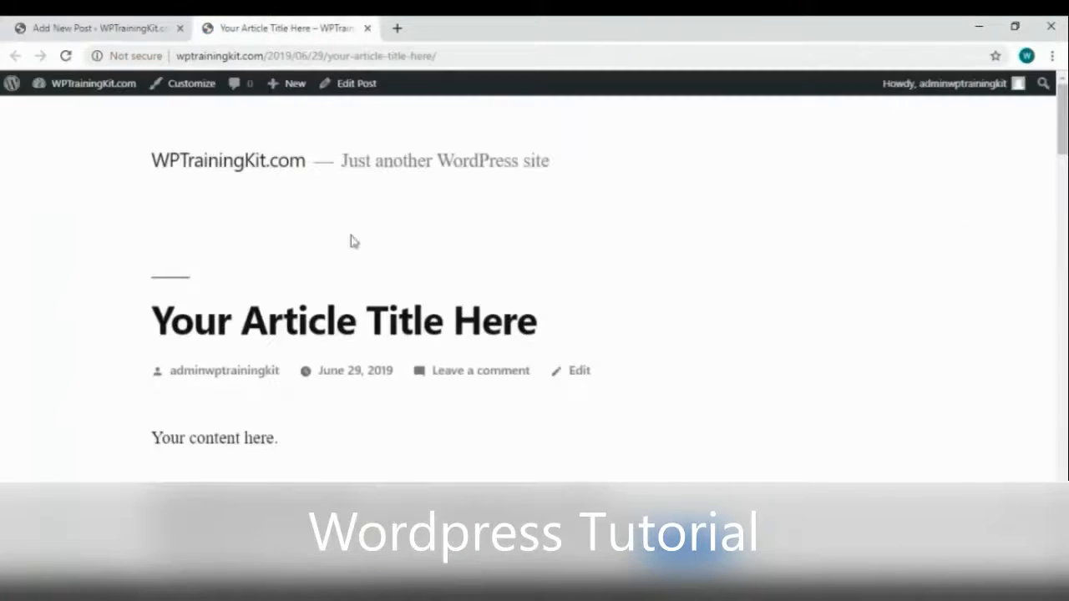
# Read through the live post and follow its 'Donec at lobortis ex' link to the home page
pyautogui.scroll(-3, 388, 328)
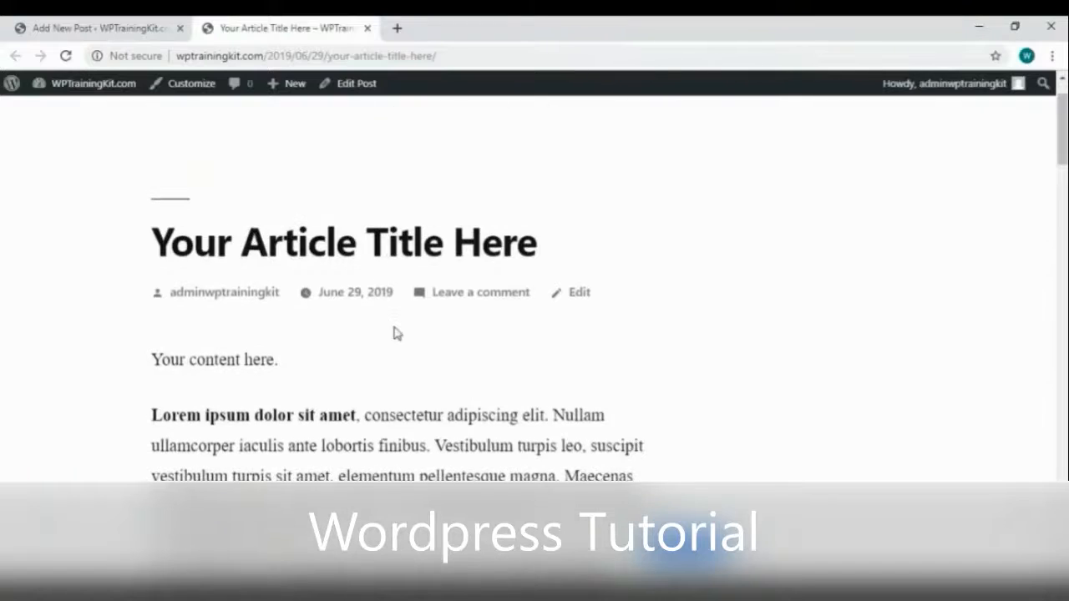
pyautogui.scroll(-5, 307, 264)
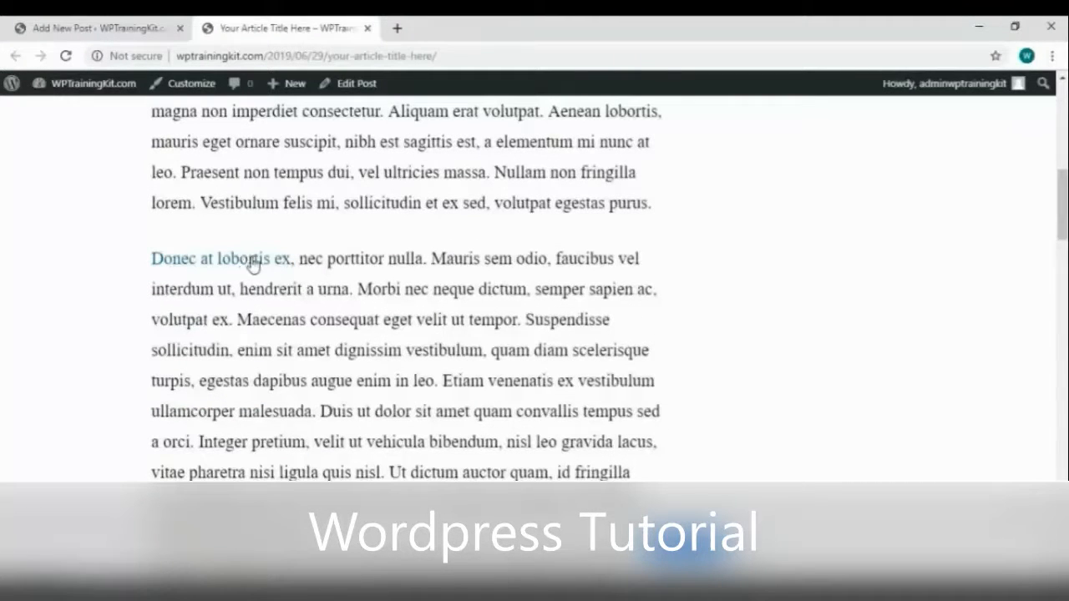
pyautogui.click(252, 261)
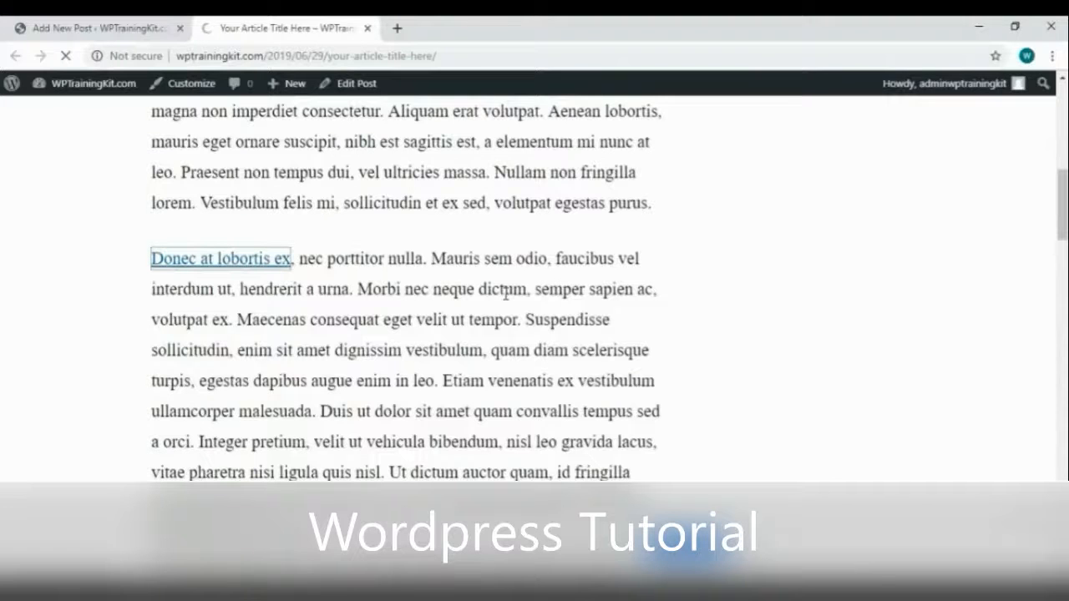
pyautogui.scroll(-10, 507, 301)
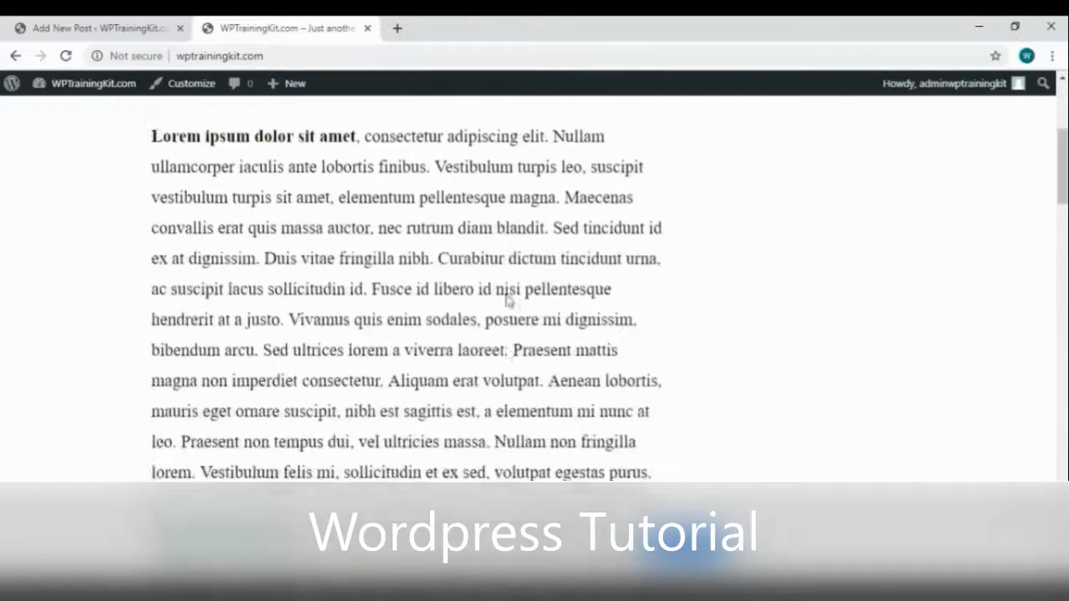
pyautogui.scroll(-12, 507, 297)
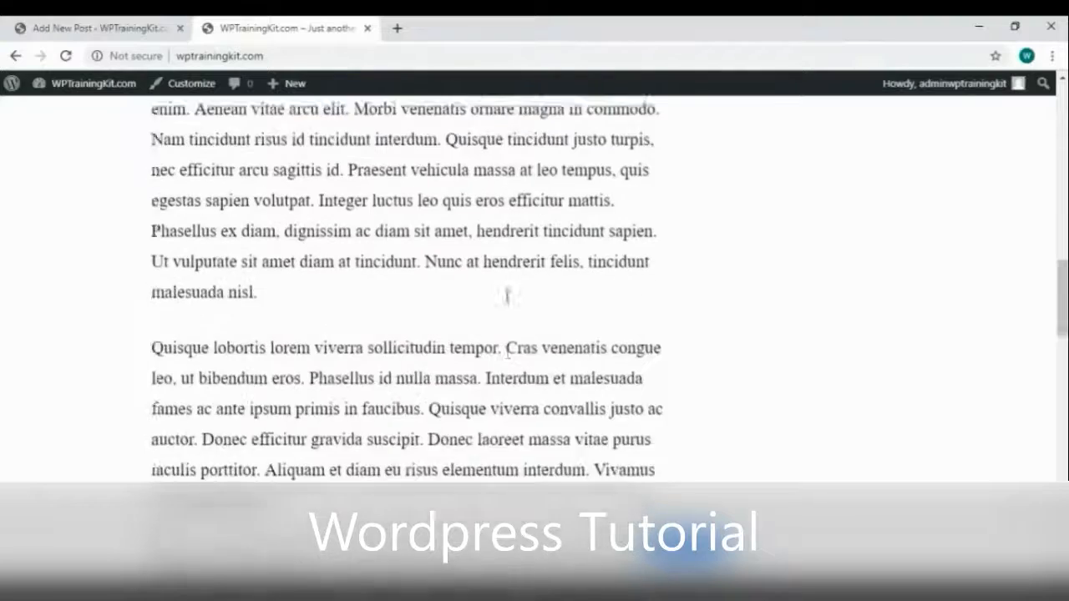
pyautogui.scroll(-2, 508, 302)
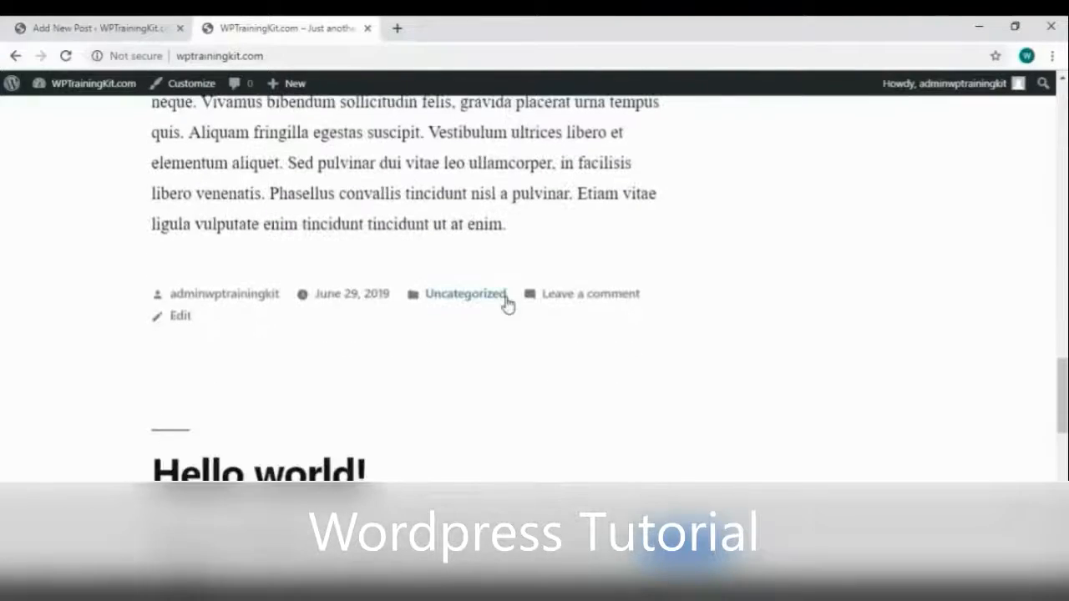
pyautogui.scroll(-2, 505, 304)
pyautogui.scroll(6, 398, 359)
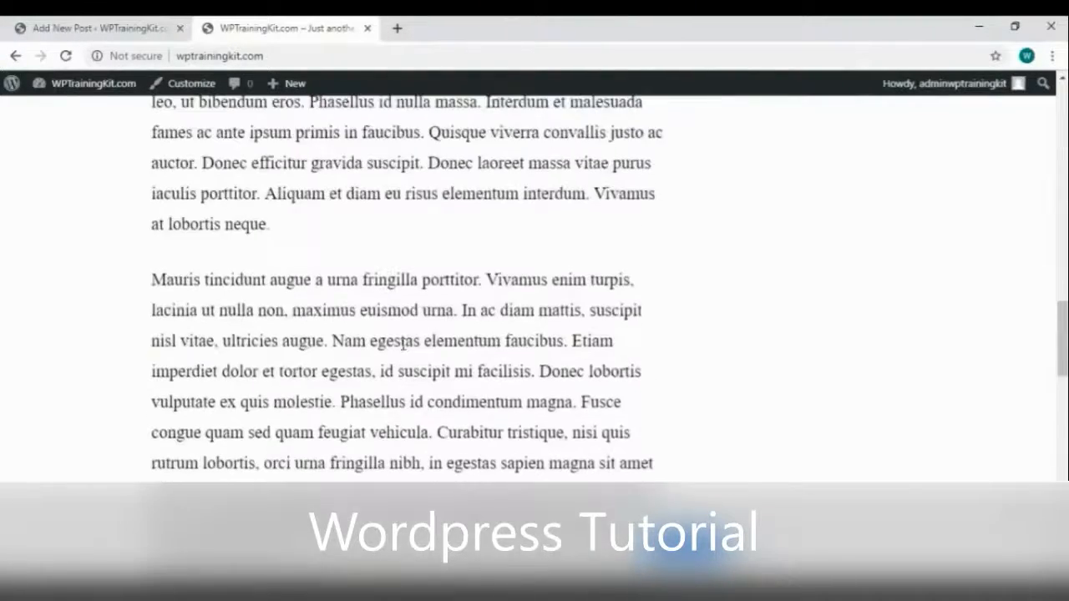
pyautogui.scroll(6, 402, 340)
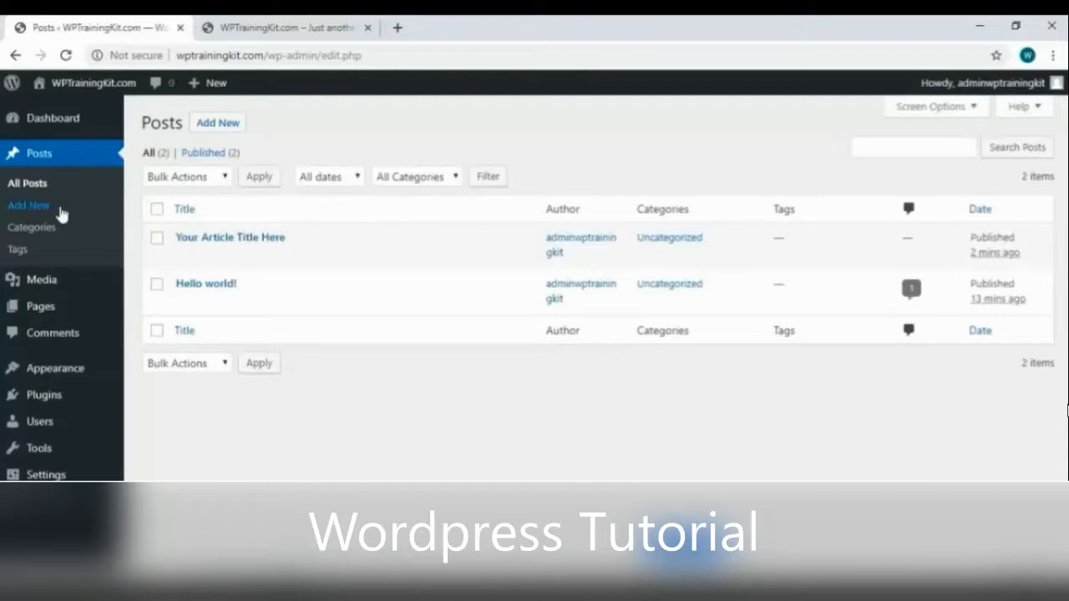
pyautogui.moveTo(246, 254)
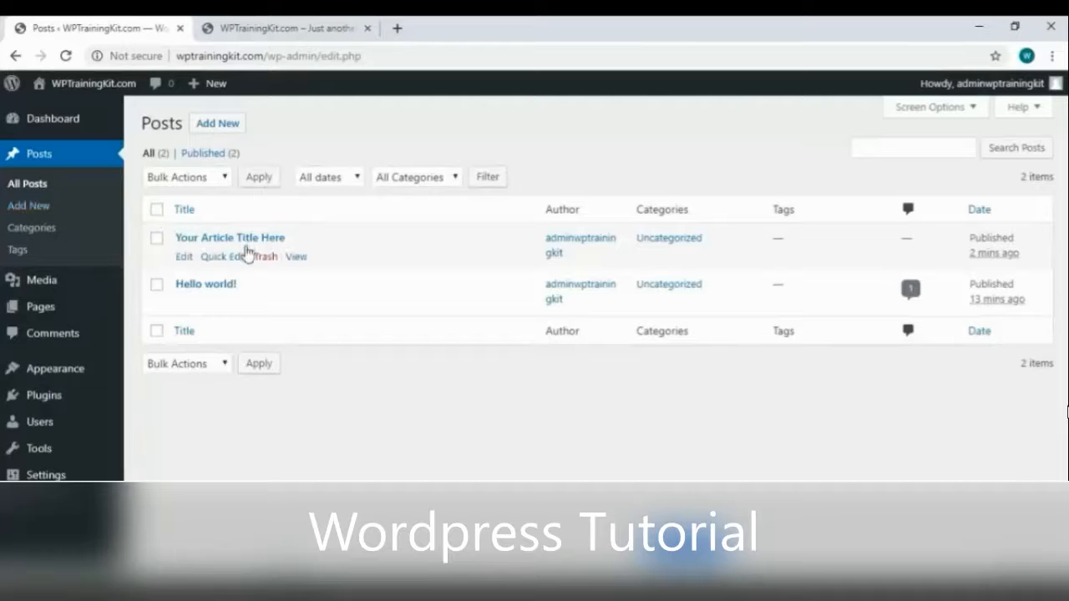
pyautogui.click(187, 256)
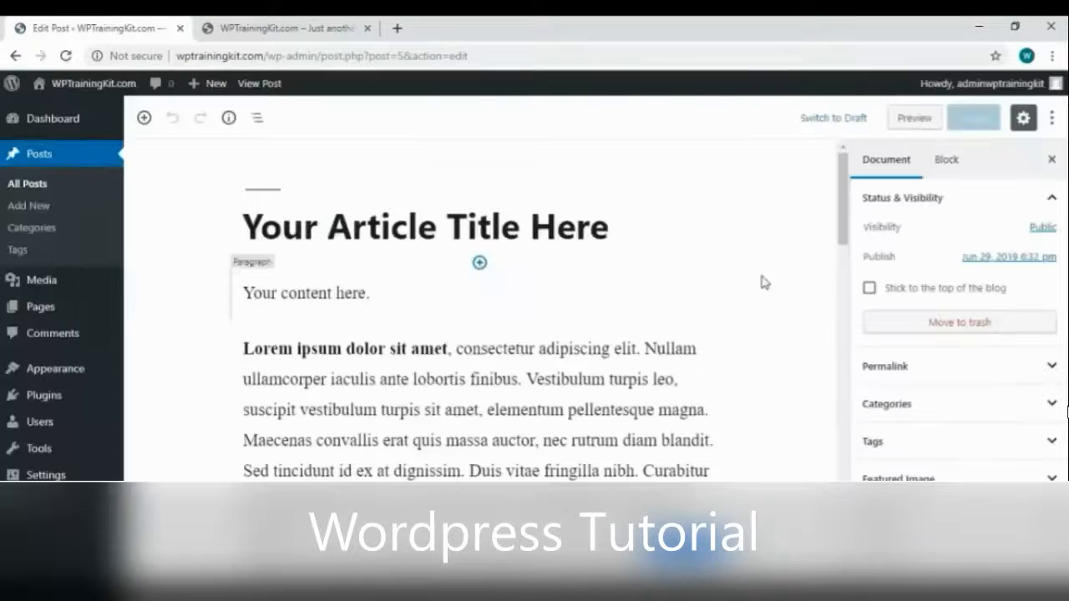
pyautogui.scroll(-3, 501, 317)
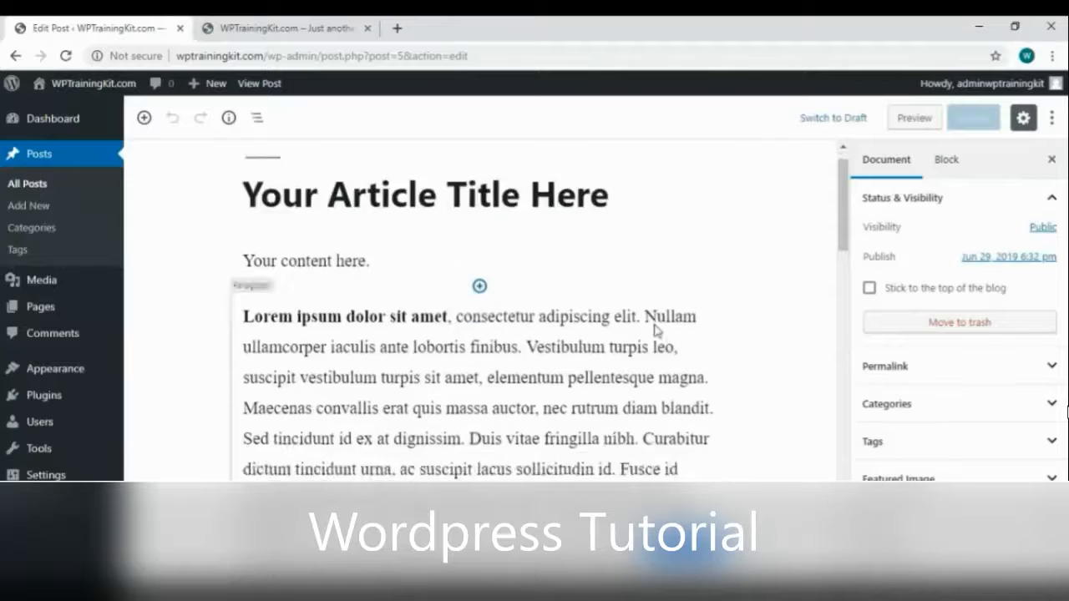
pyautogui.click(913, 406)
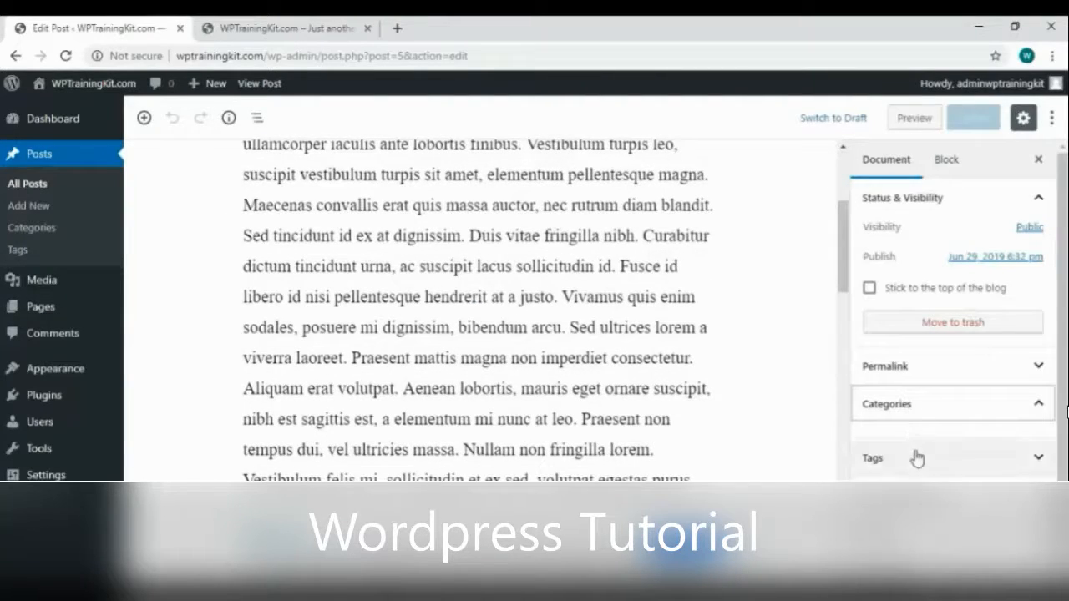
pyautogui.click(925, 376)
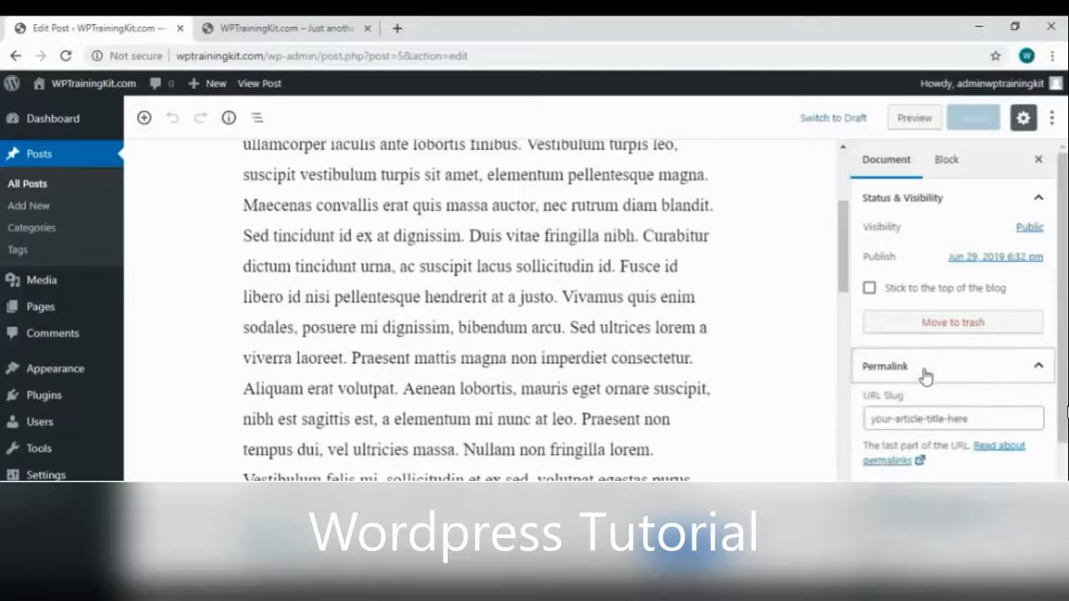
pyautogui.scroll(-3, 925, 413)
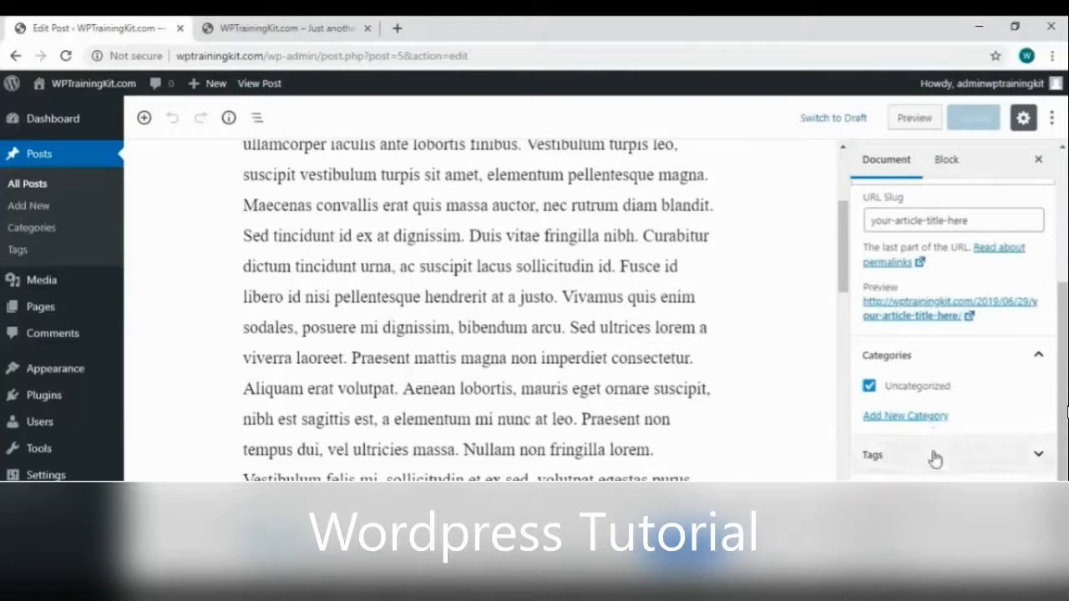
pyautogui.click(936, 458)
pyautogui.scroll(3, 936, 455)
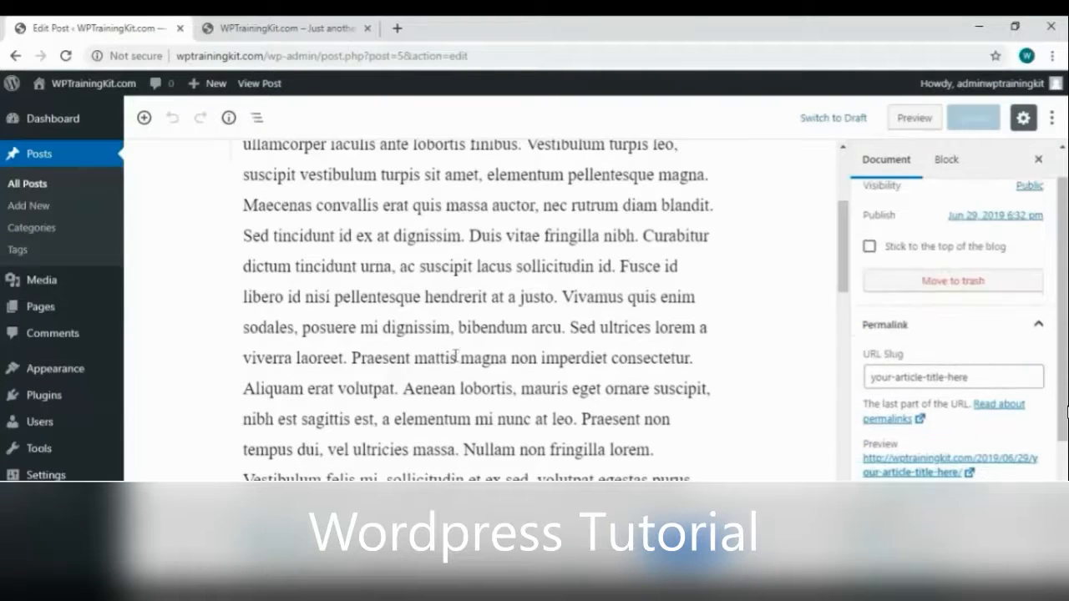
pyautogui.scroll(3, 451, 351)
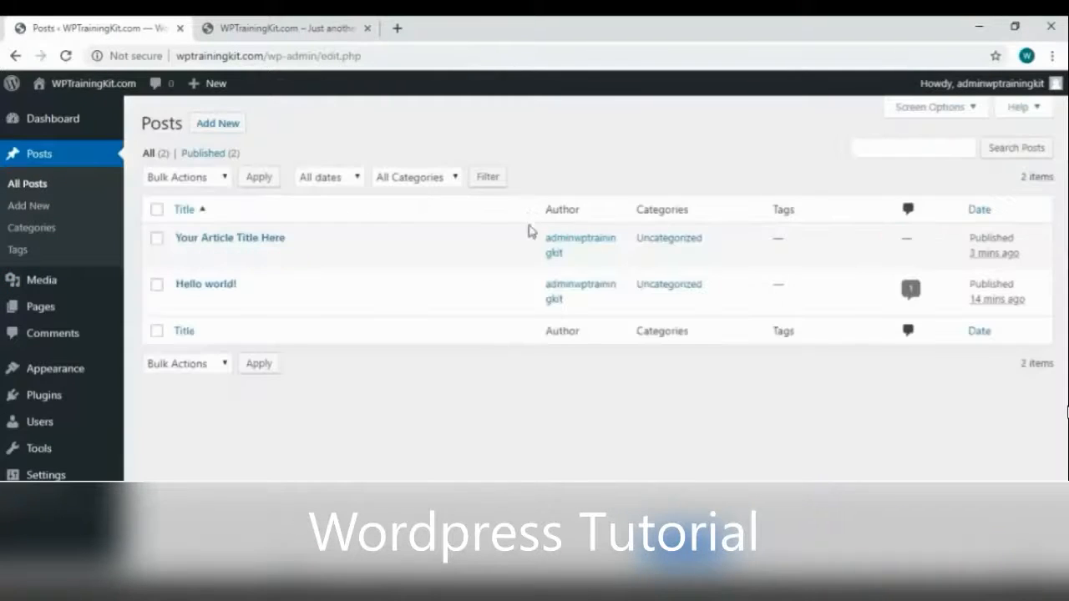
# Search for and install the Classic Editor plugin, then return to the Posts list
pyautogui.moveTo(88, 405)
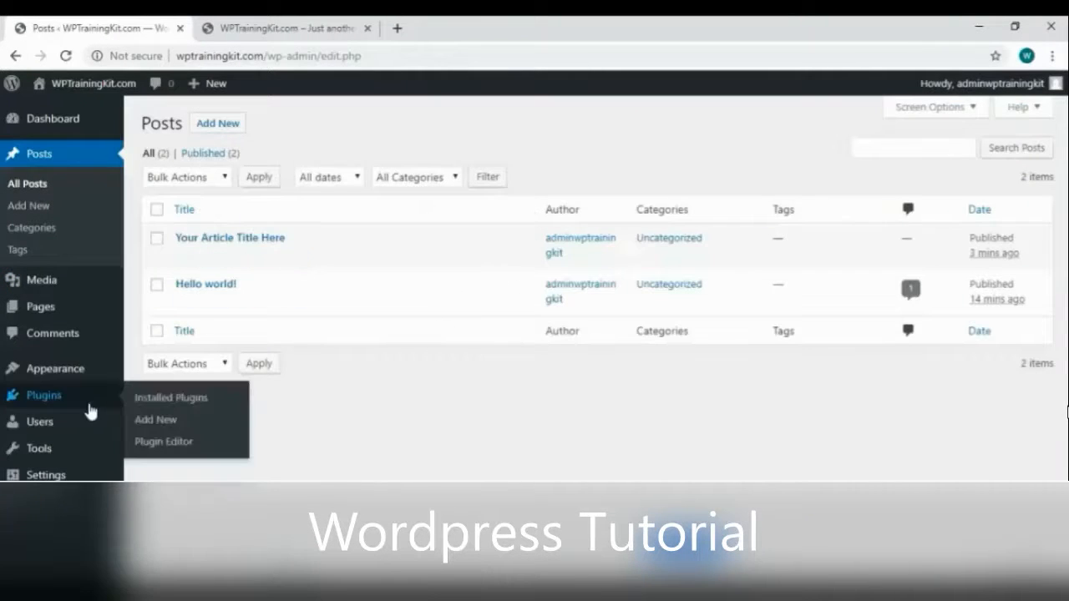
pyautogui.click(168, 424)
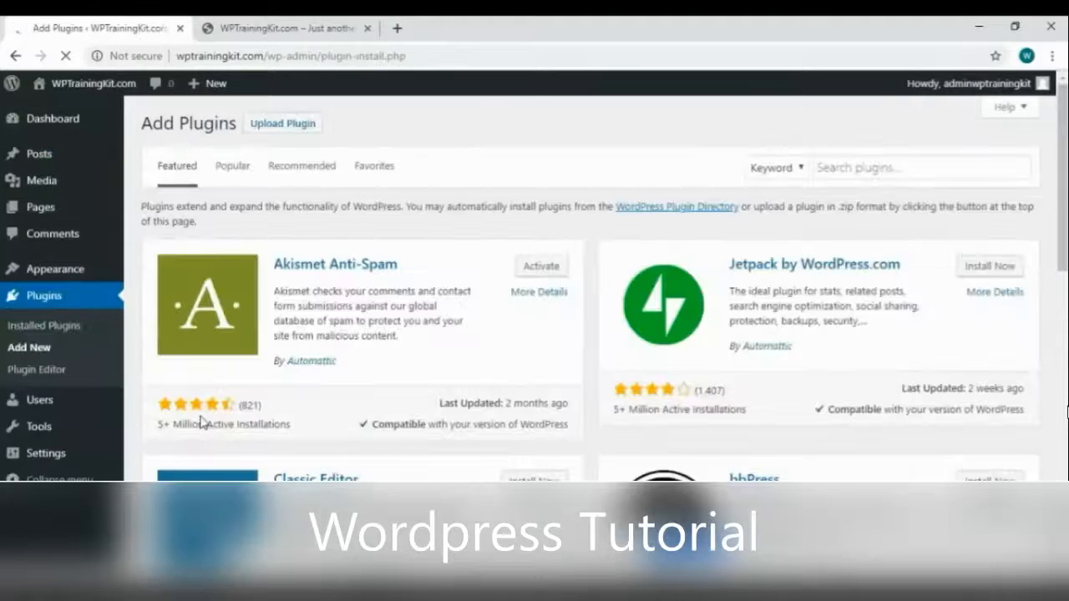
pyautogui.click(869, 165)
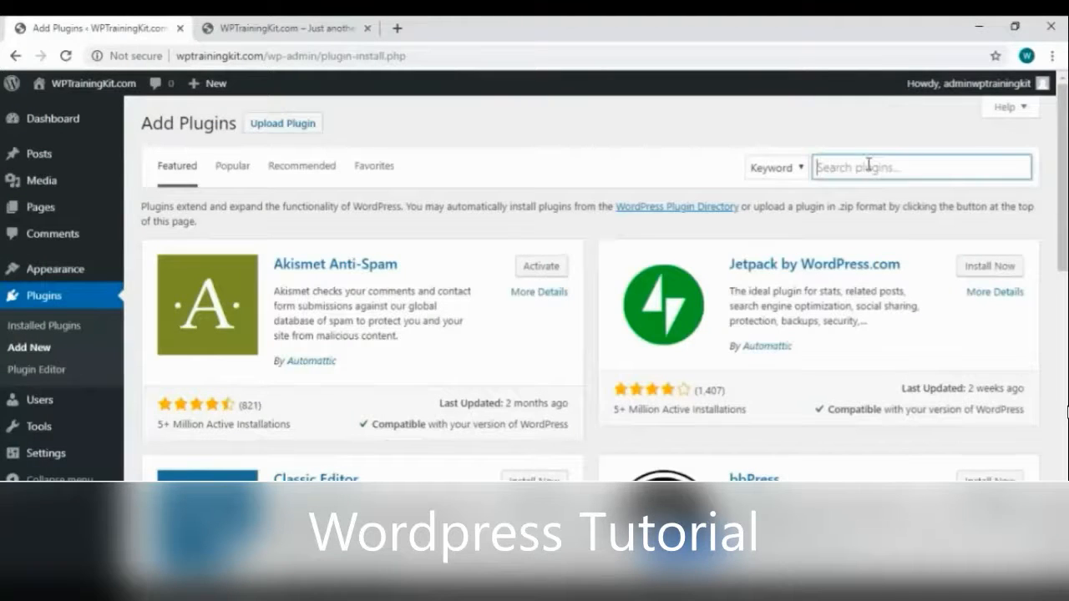
pyautogui.write('classic editor')
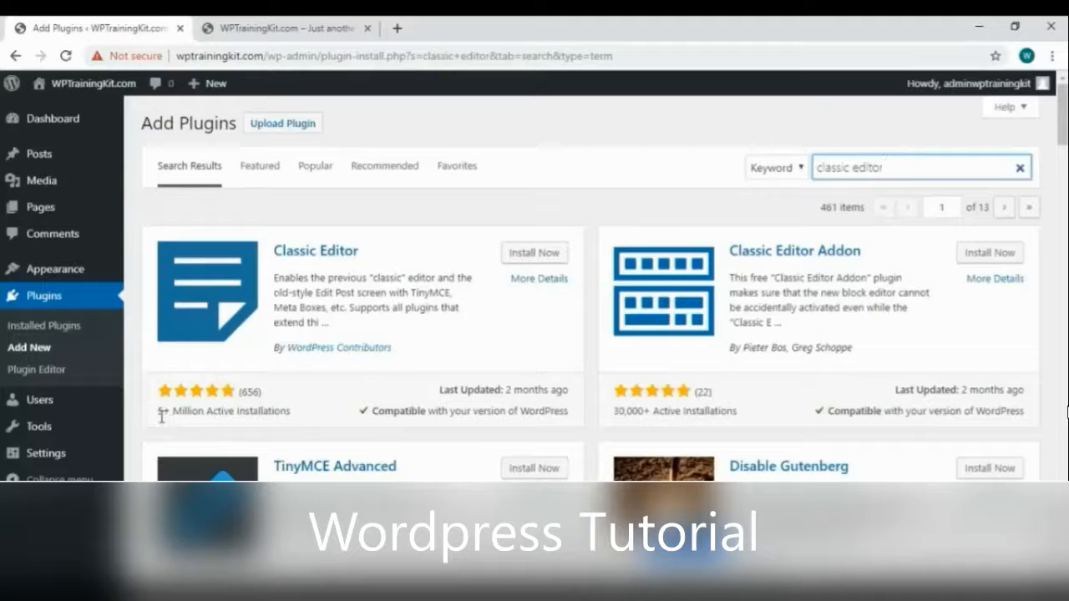
pyautogui.click(555, 254)
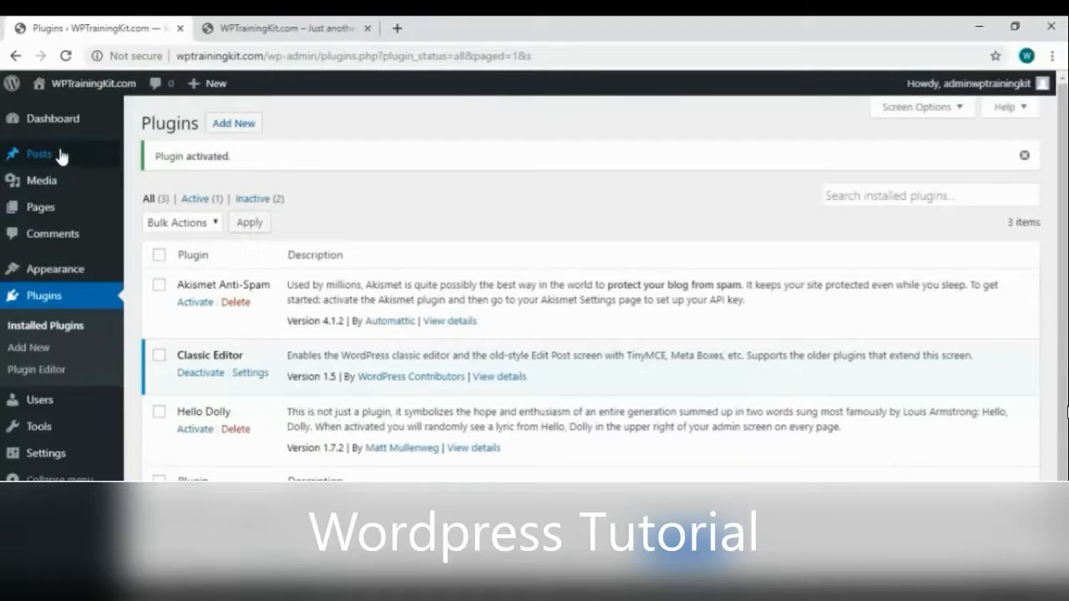
pyautogui.click(61, 155)
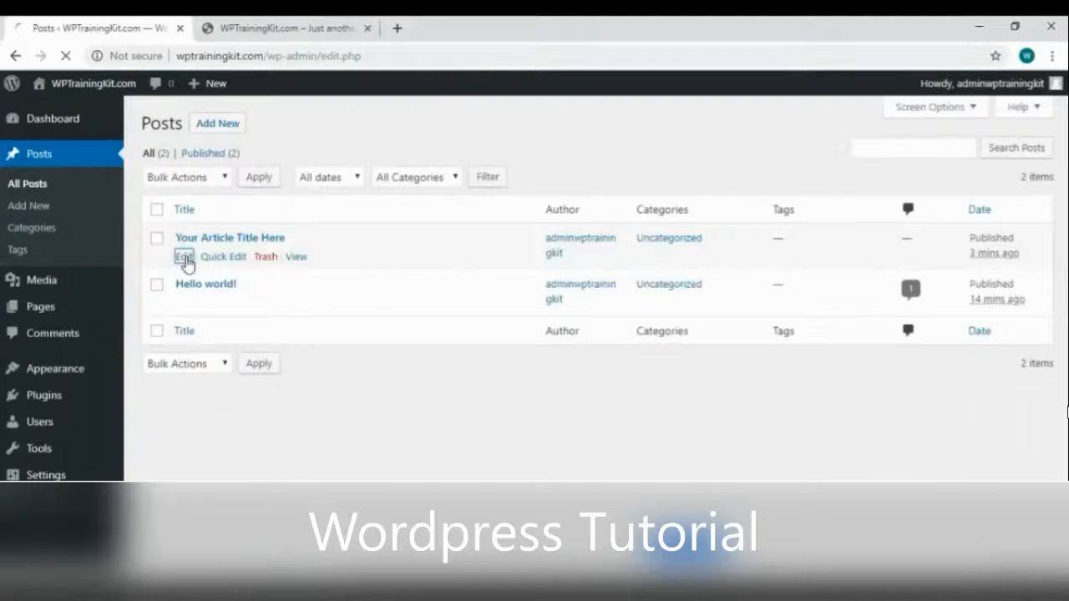
# Edit 'Your Article Title Here' in the Classic Editor and scroll through its body
pyautogui.click(185, 258)
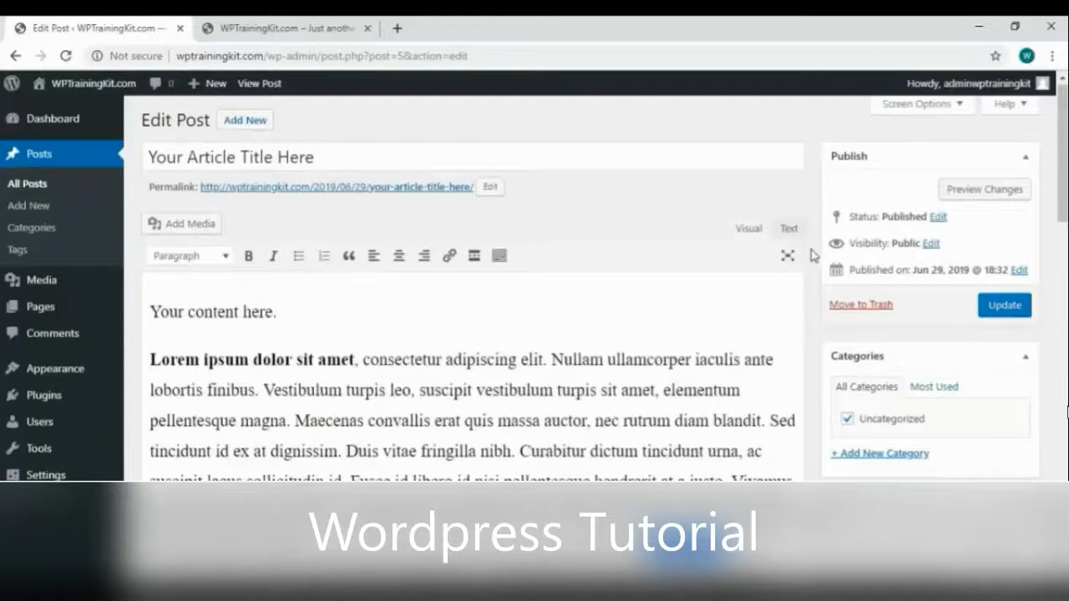
pyautogui.scroll(-2, 812, 251)
pyautogui.scroll(-10, 809, 257)
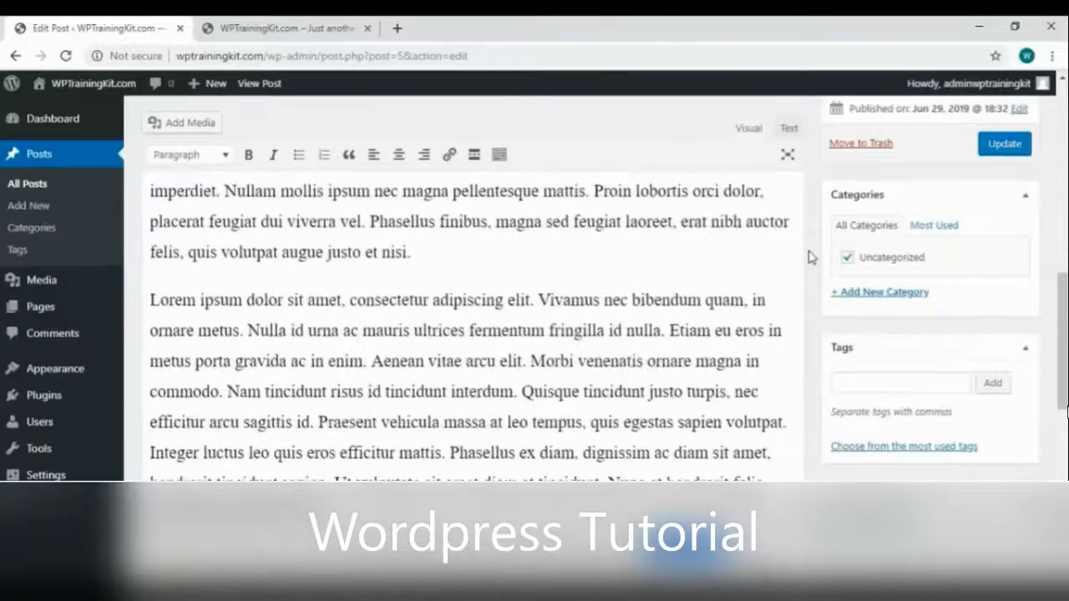
pyautogui.scroll(-5, 809, 258)
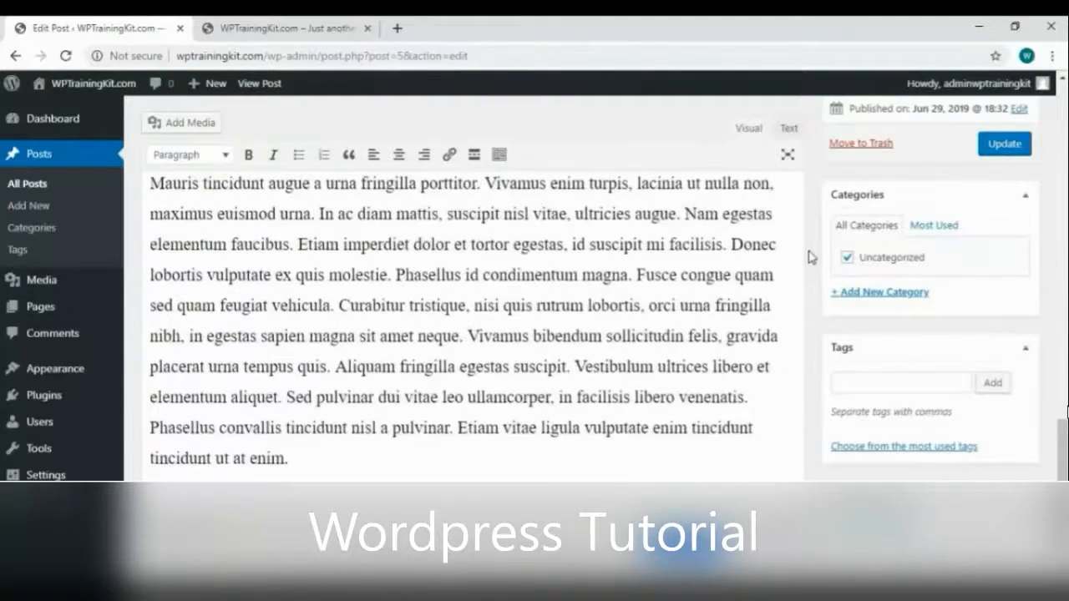
pyautogui.scroll(8, 808, 257)
pyautogui.scroll(6, 808, 257)
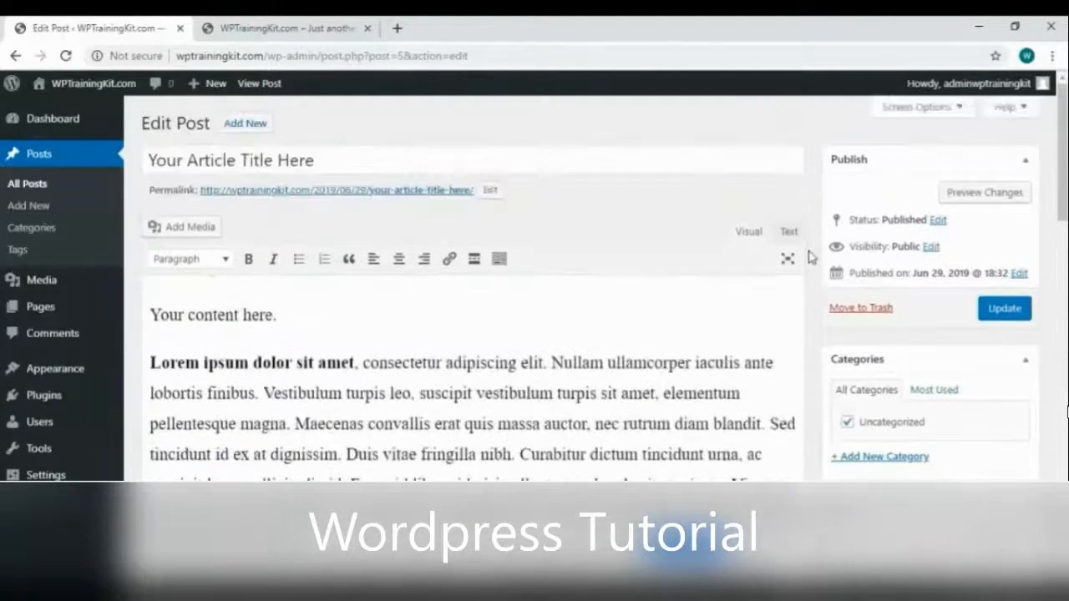
# Start a new post titled 'Your Second Article Title Here' with pasted Lorem ipsum body text
pyautogui.click(88, 212)
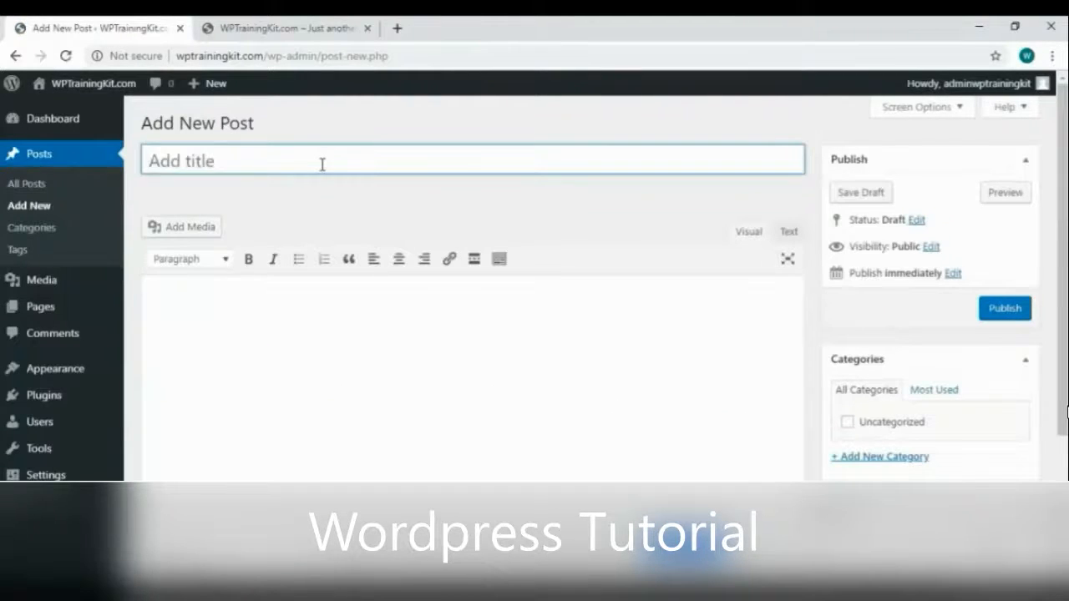
pyautogui.write('Your Sed')
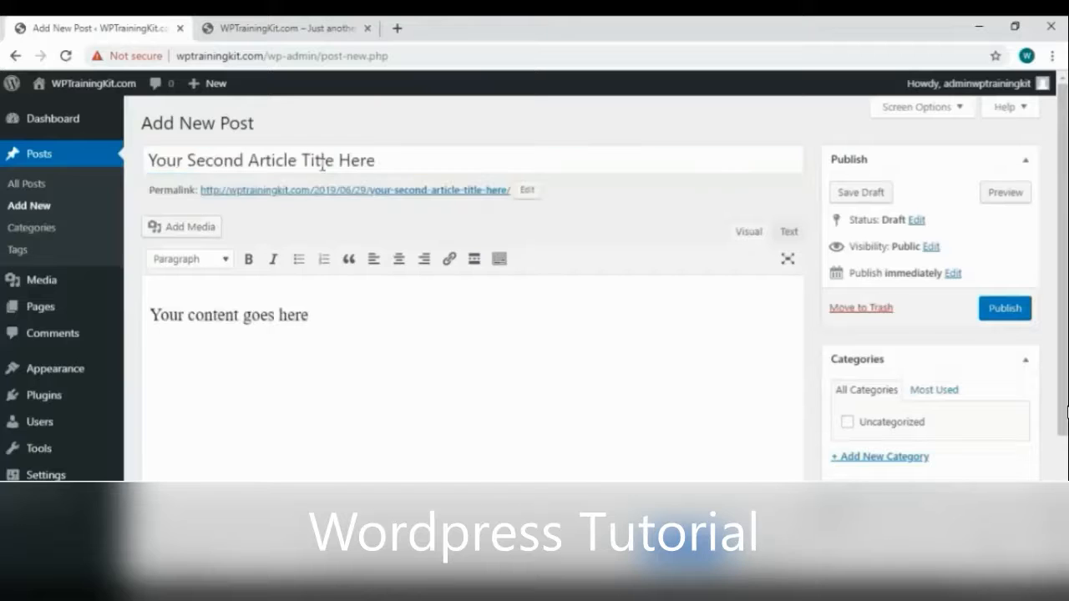
pyautogui.tripleClick(316, 334)
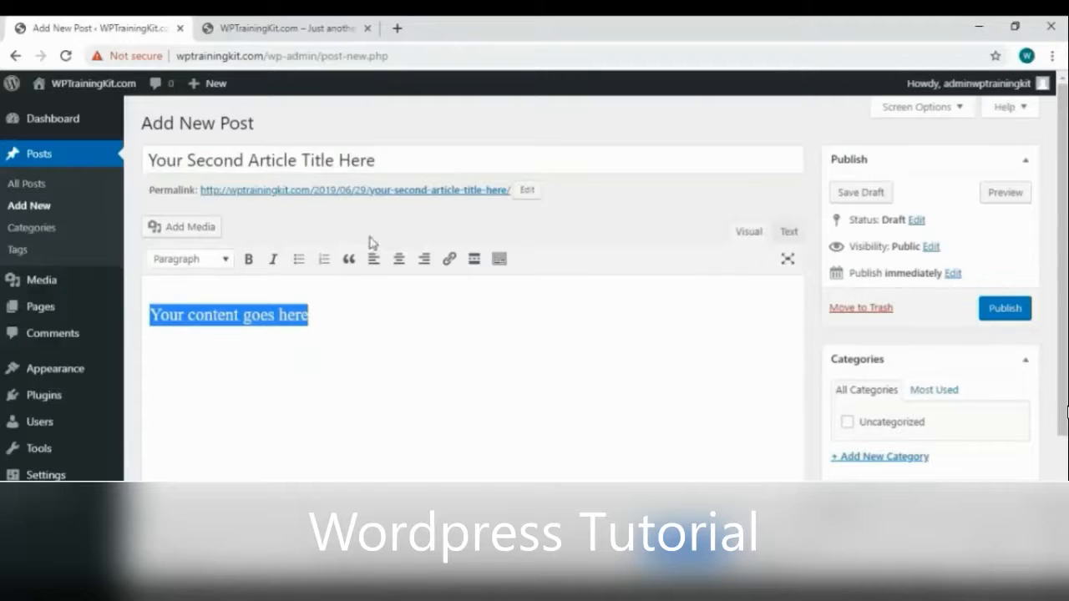
pyautogui.hotkey('ctrl', 'v')
pyautogui.scroll(5, 367, 363)
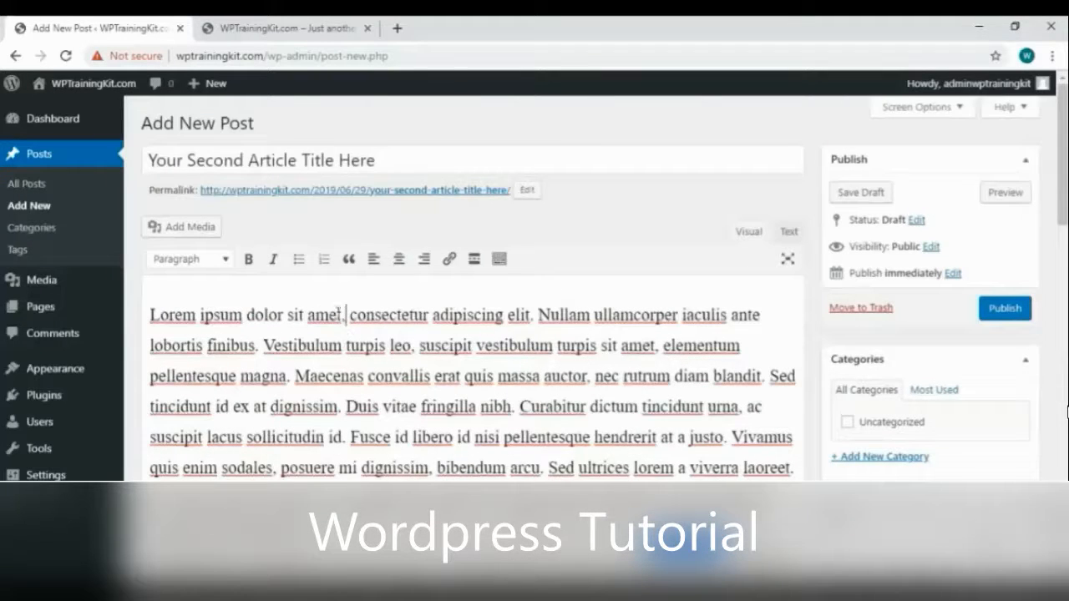
# Bold 'Lorem ipsum dolor sit amet' and italicise the phrase 'Mauris sem odio'
pyautogui.moveTo(348, 315); pyautogui.dragTo(214, 284)
pyautogui.click(248, 259)
pyautogui.scroll(-2, 248, 259)
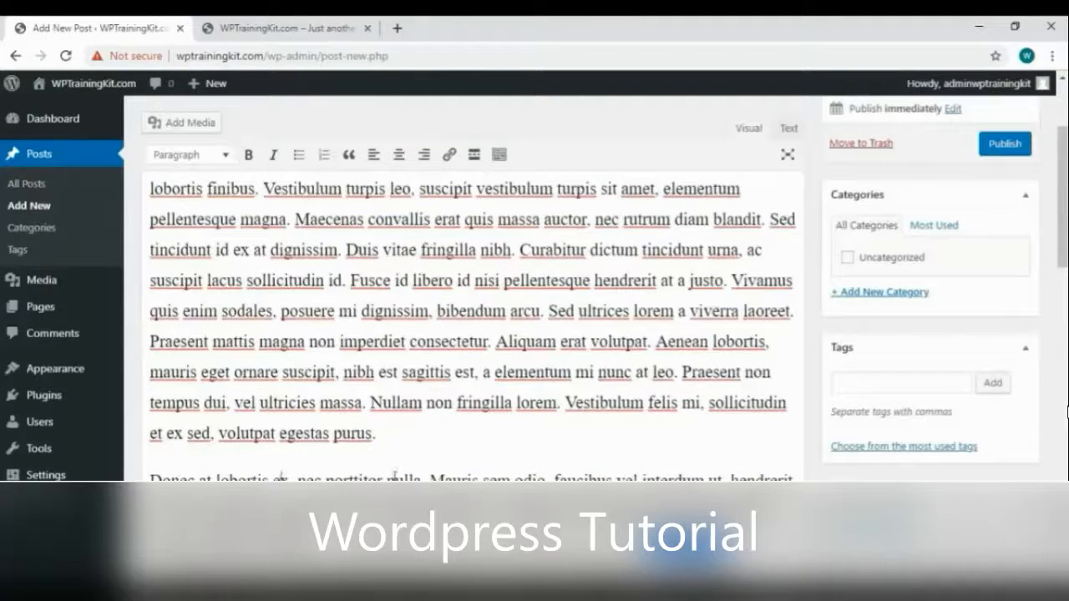
pyautogui.moveTo(430, 479); pyautogui.dragTo(546, 480)
pyautogui.click(273, 155)
pyautogui.scroll(-1, 416, 353)
# Turn the Nullam sentence into a four-item bulleted list split at Vestibulum, sollicitudin and volutpat
pyautogui.click(370, 324)
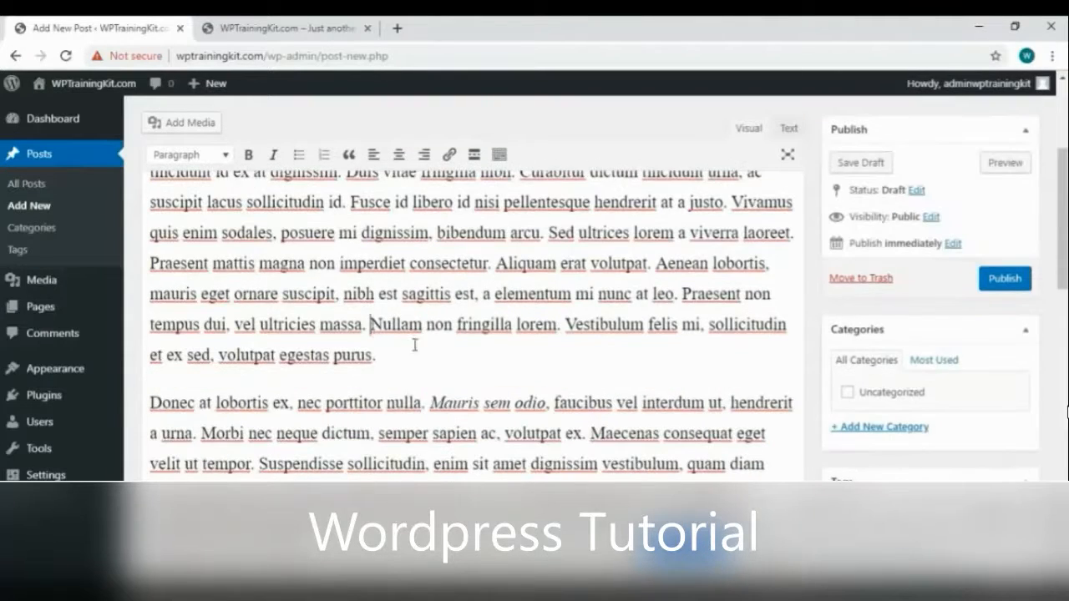
pyautogui.press('Return')
pyautogui.moveTo(794, 359); pyautogui.dragTo(150, 353)
pyautogui.click(298, 155)
pyautogui.click(375, 324)
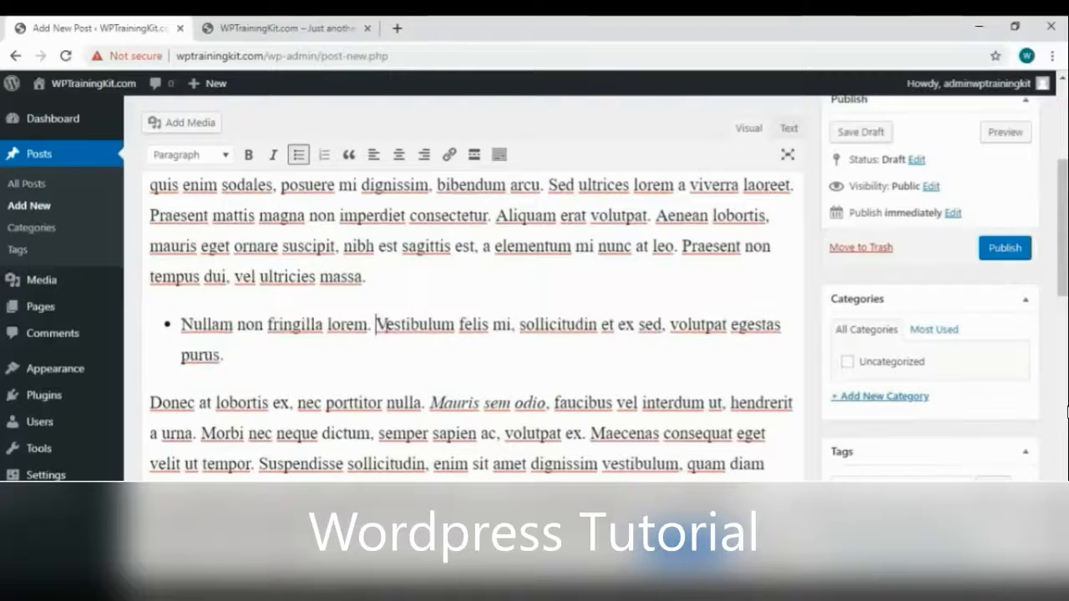
pyautogui.press('Return')
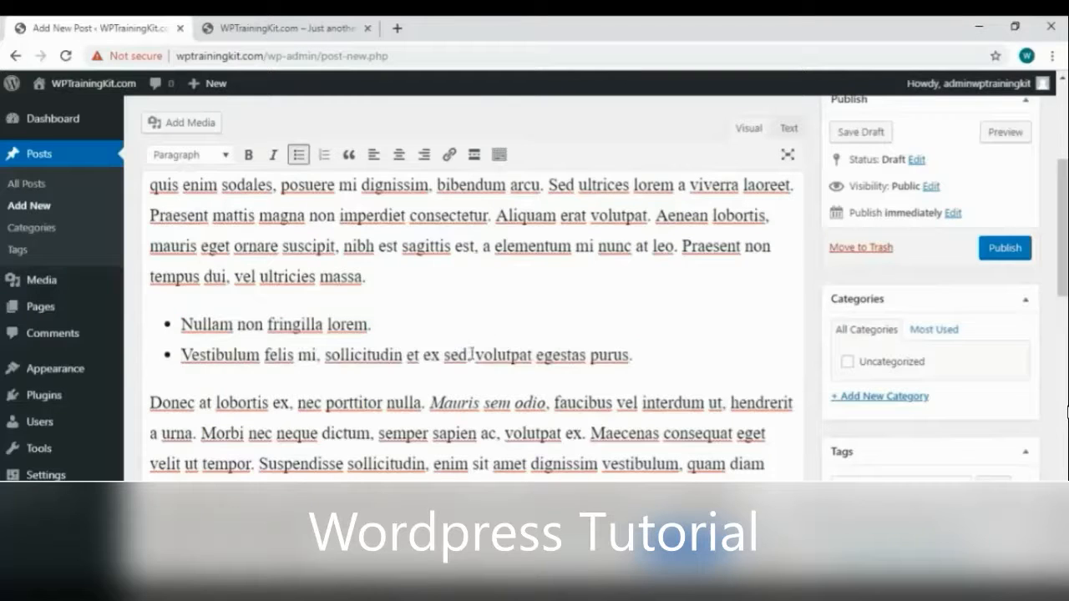
pyautogui.click(326, 355)
pyautogui.press('Return')
pyautogui.click(331, 355)
pyautogui.press('Return')
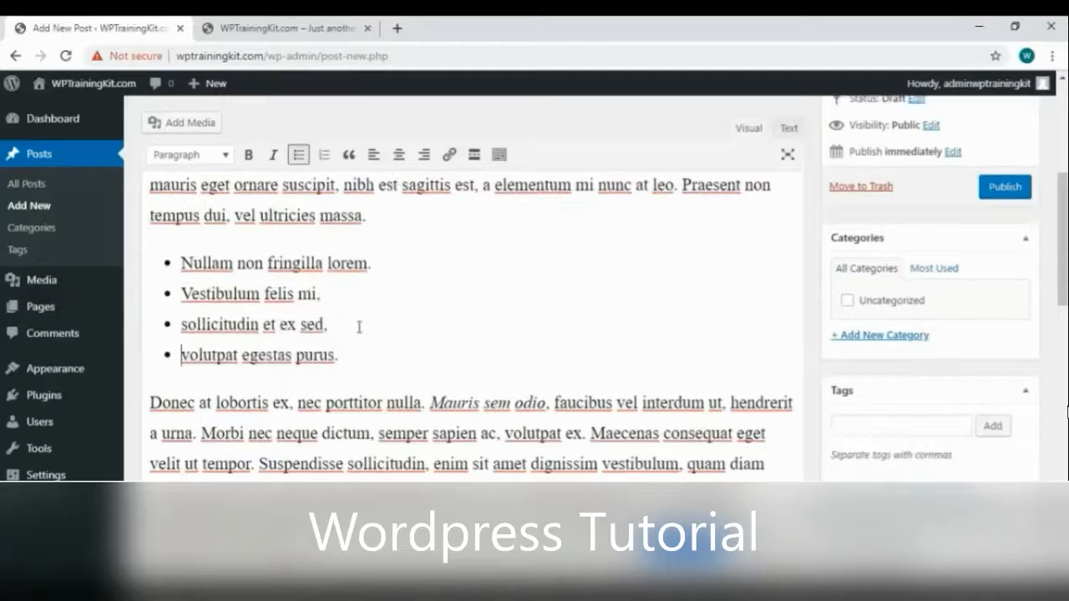
# Convert the list to numbered, trying centre and right alignment before restoring left
pyautogui.click(355, 359)
pyautogui.moveTo(355, 359); pyautogui.dragTo(179, 263)
pyautogui.click(322, 158)
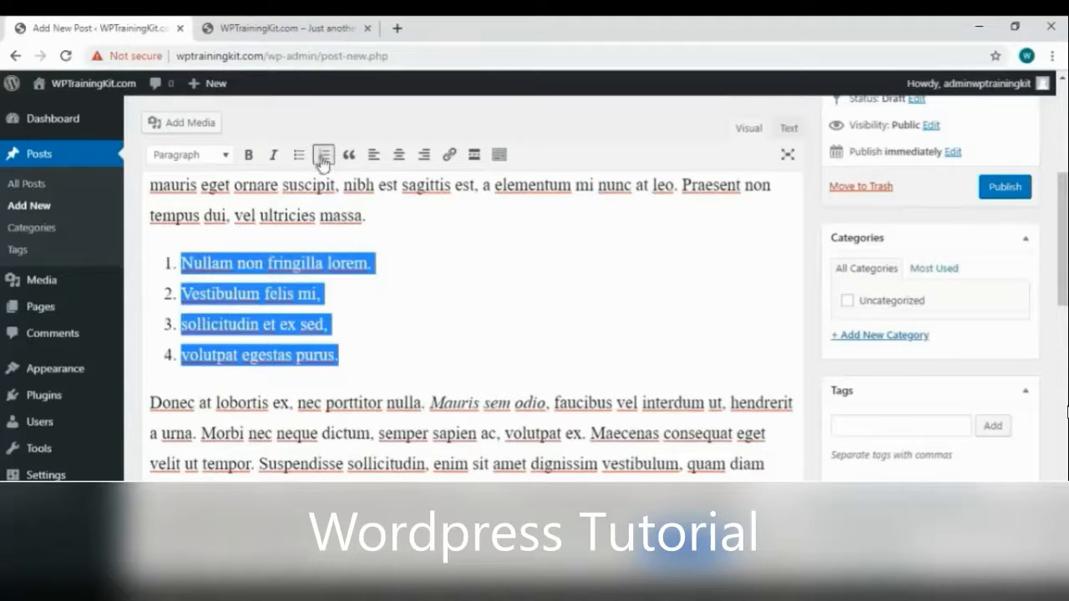
pyautogui.click(400, 156)
pyautogui.click(399, 156)
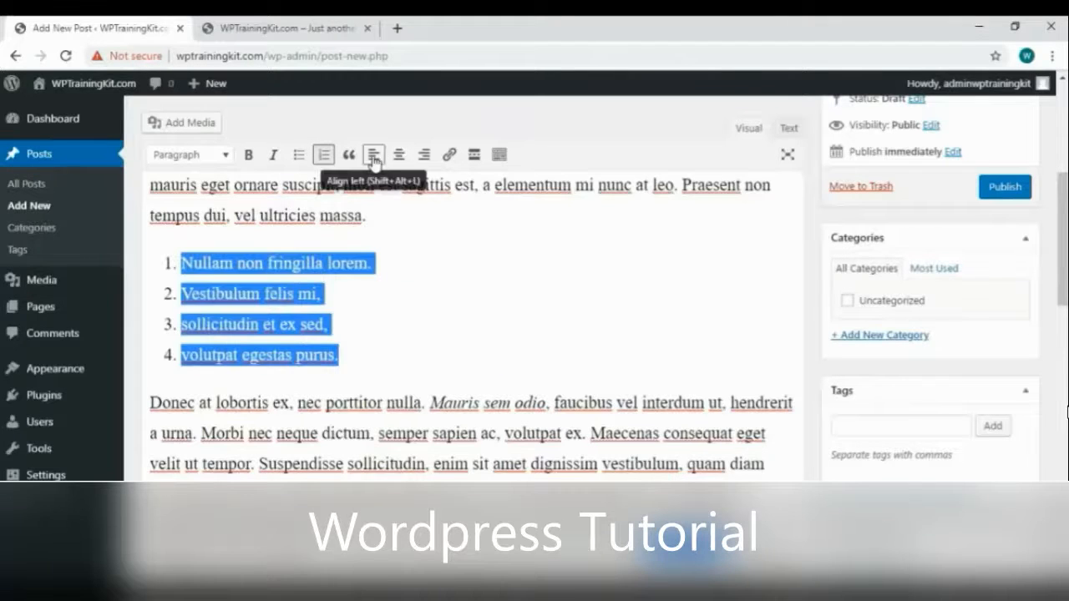
pyautogui.click(425, 158)
pyautogui.click(424, 158)
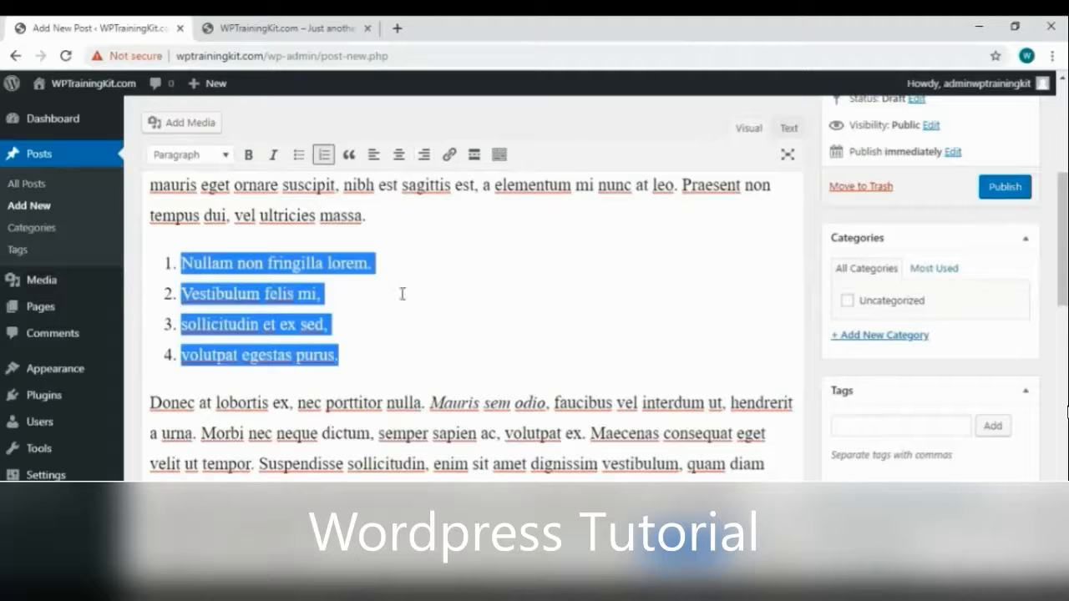
pyautogui.click(370, 390)
pyautogui.scroll(5, 546, 298)
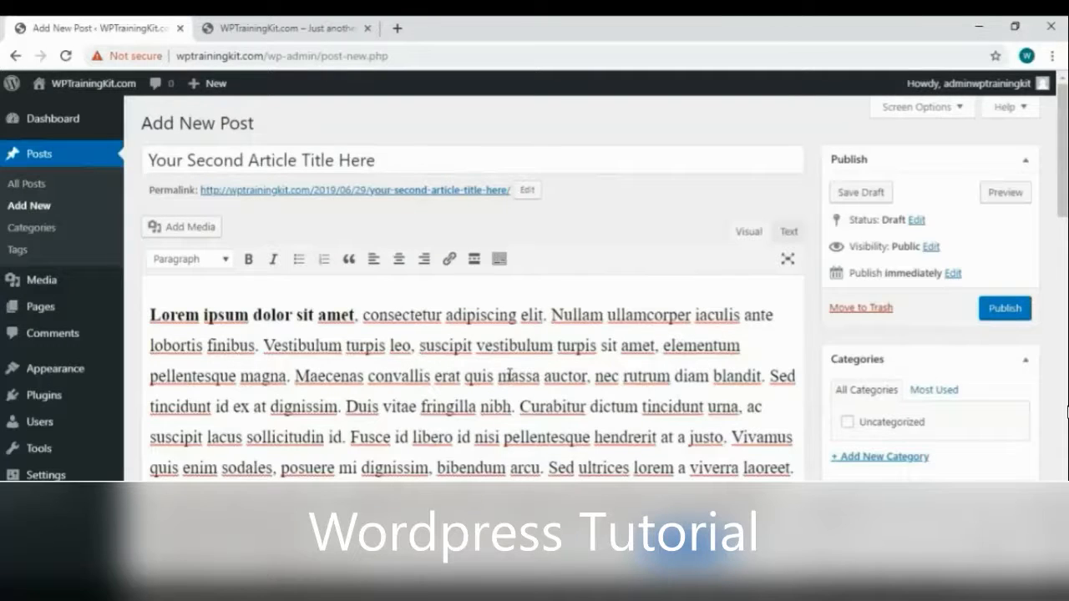
# Create the new category 'your category name' for the post
pyautogui.click(884, 458)
pyautogui.scroll(-1, 887, 434)
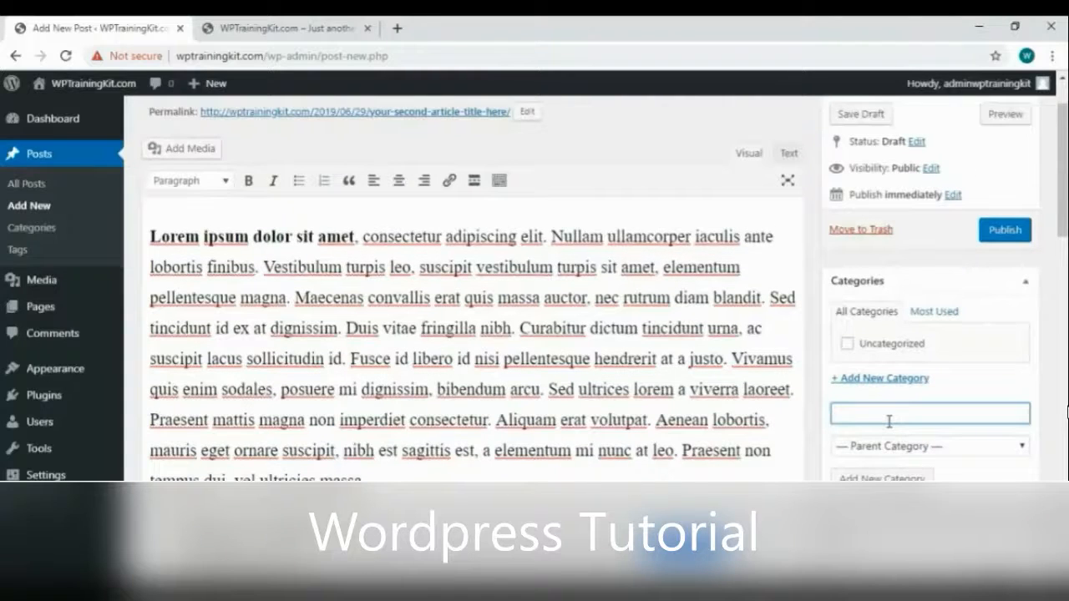
pyautogui.write('your category name')
pyautogui.press('Return')
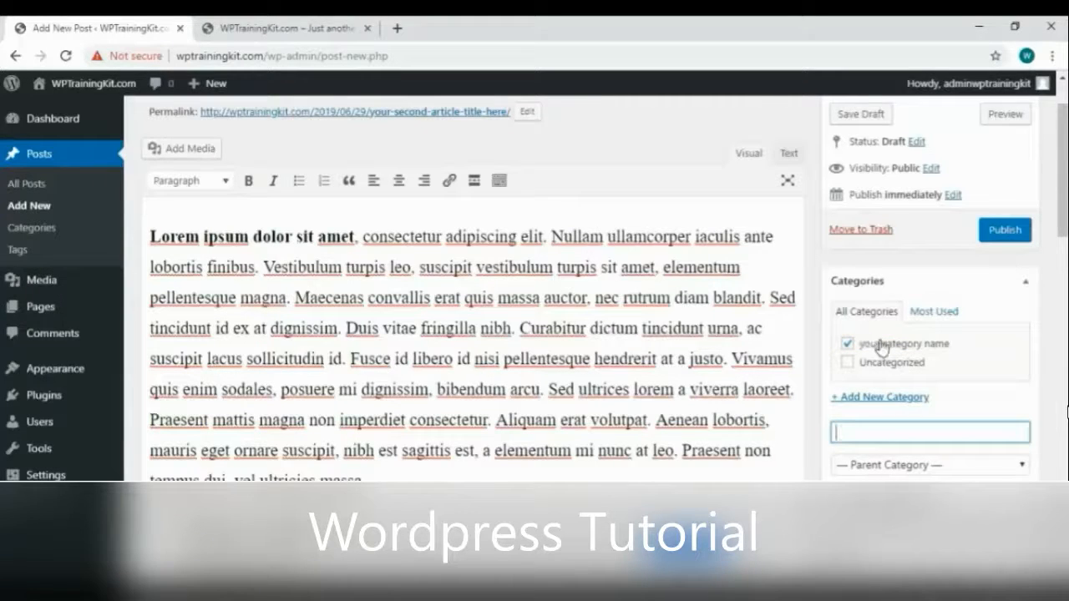
# Publish the second post and view its live page in a new tab
pyautogui.scroll(-3, 1003, 267)
pyautogui.scroll(4, 1011, 284)
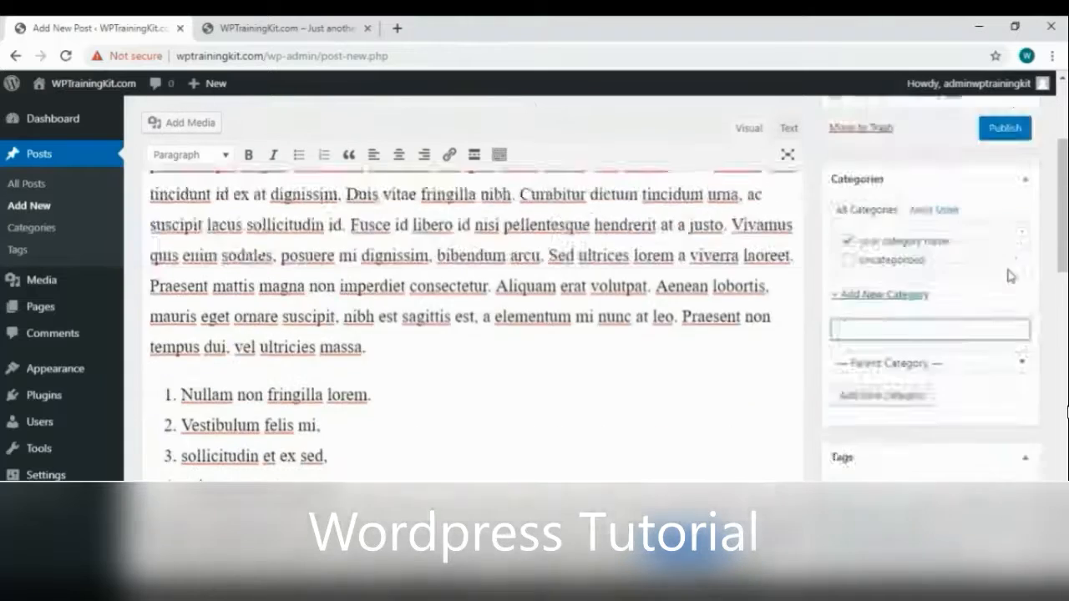
pyautogui.click(1021, 313)
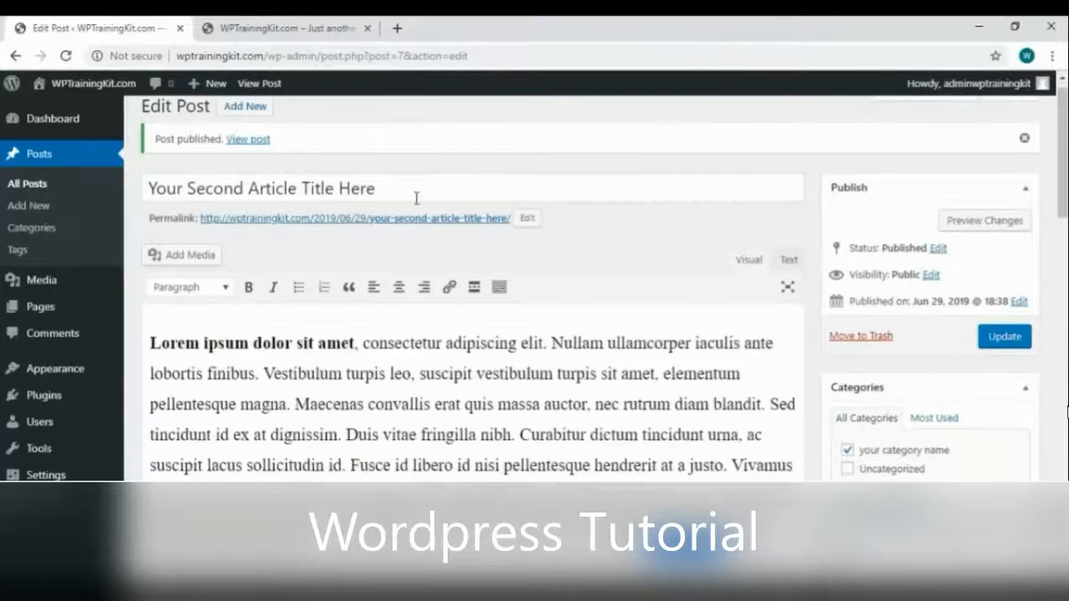
pyautogui.rightClick(251, 144)
pyautogui.click(274, 154)
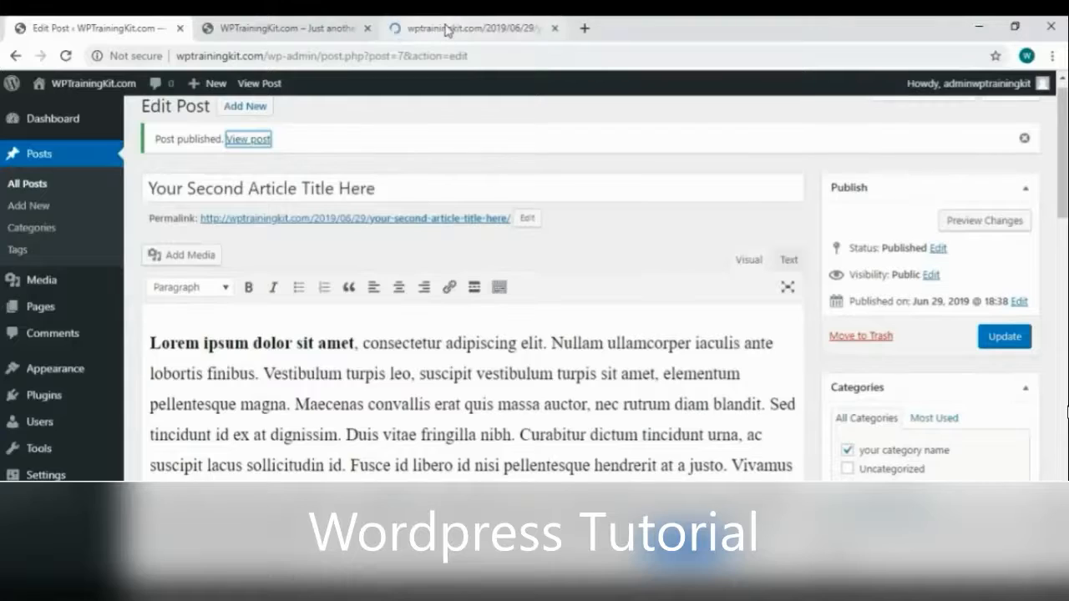
pyautogui.click(447, 31)
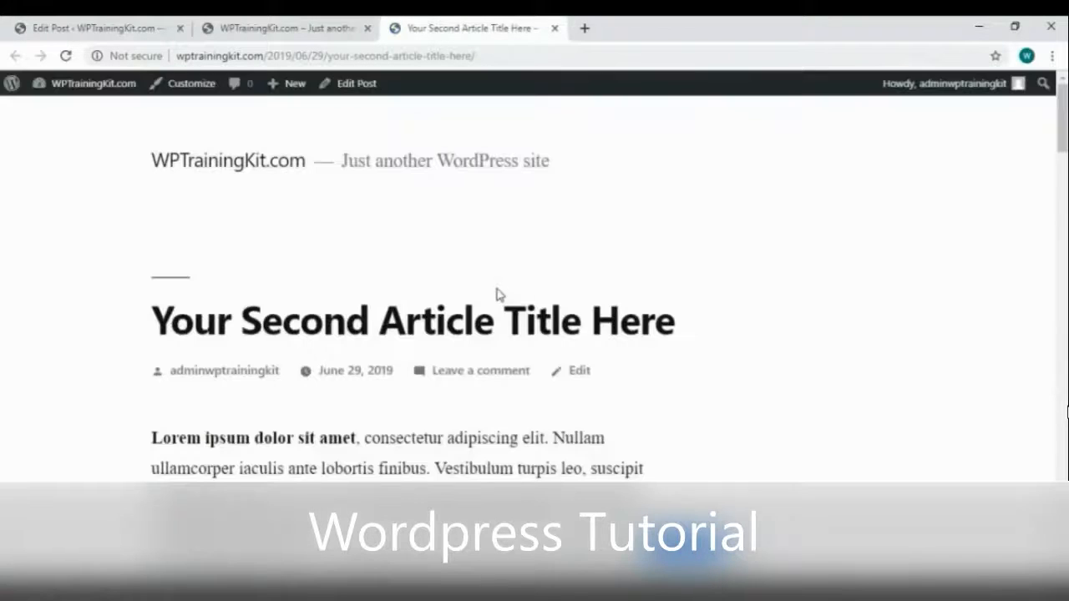
pyautogui.scroll(-2, 499, 294)
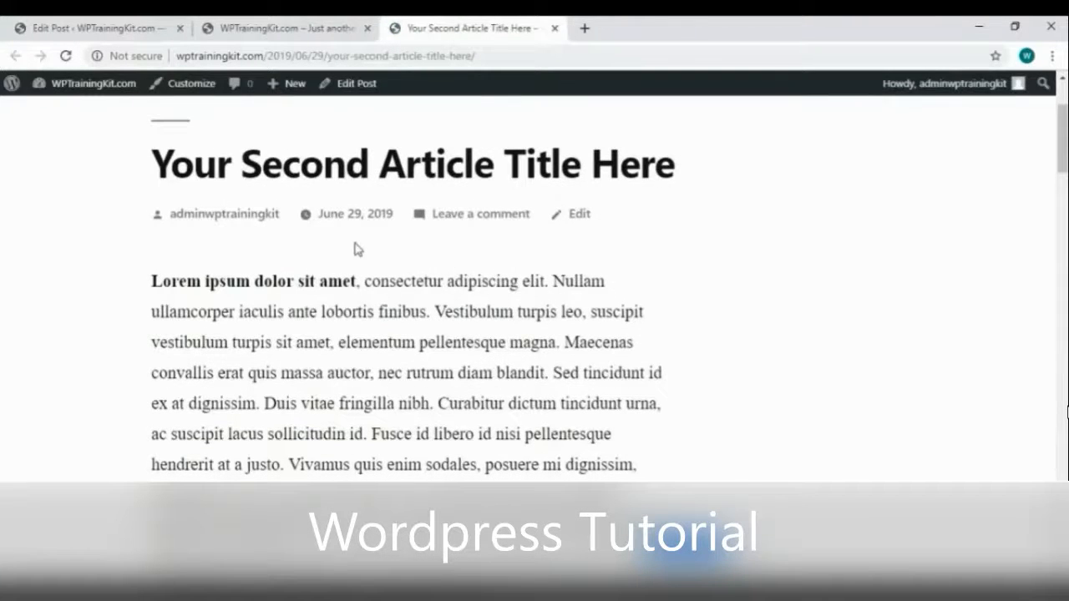
pyautogui.scroll(-1, 415, 269)
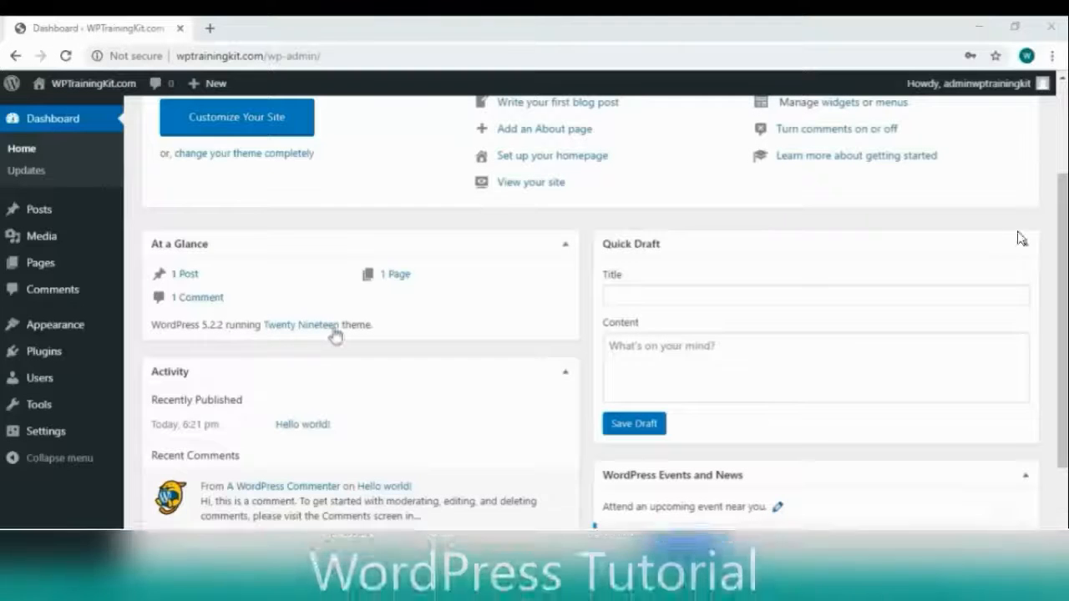
pyautogui.scroll(-3, 612, 293)
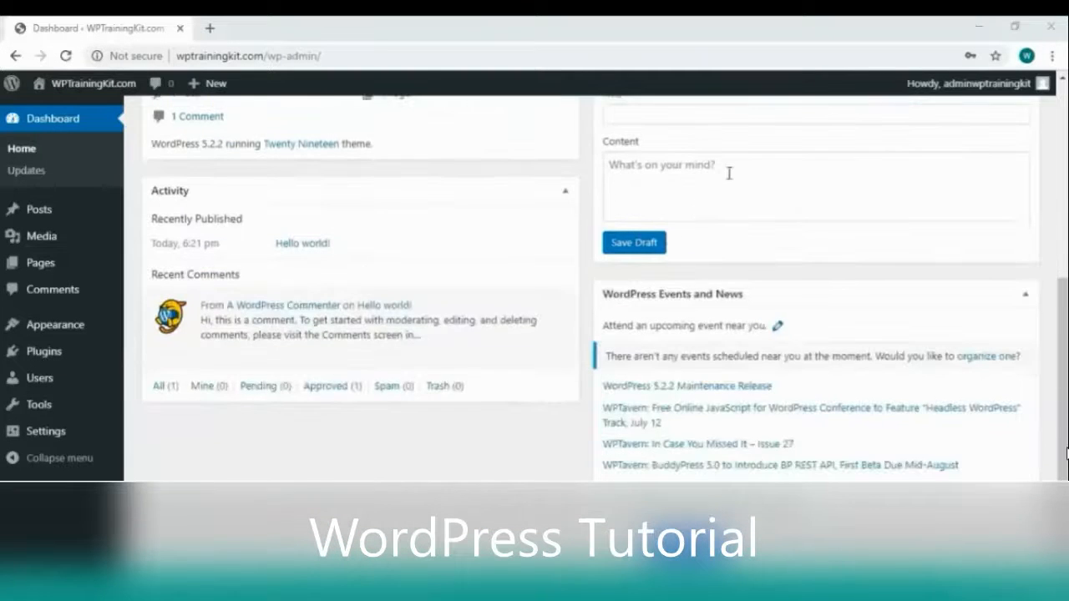
pyautogui.scroll(1, 730, 172)
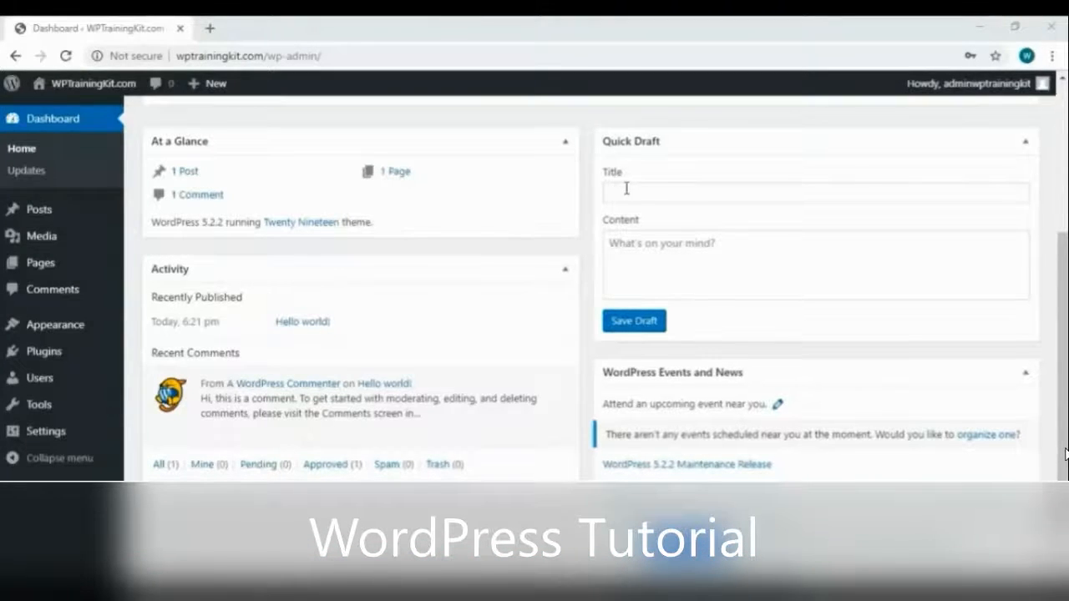
pyautogui.scroll(-1, 635, 288)
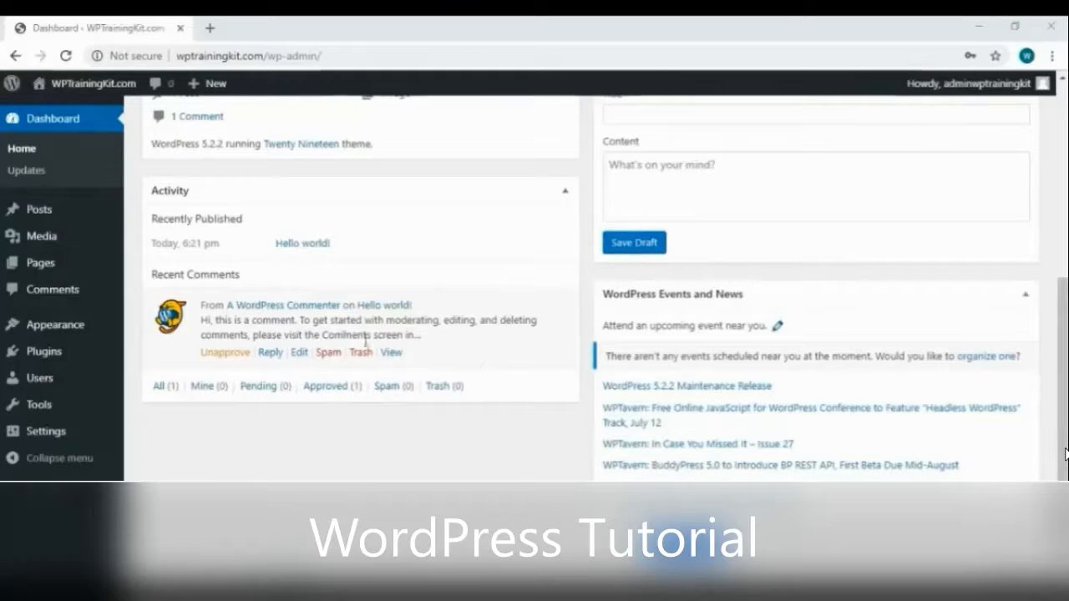
pyautogui.scroll(4, 474, 359)
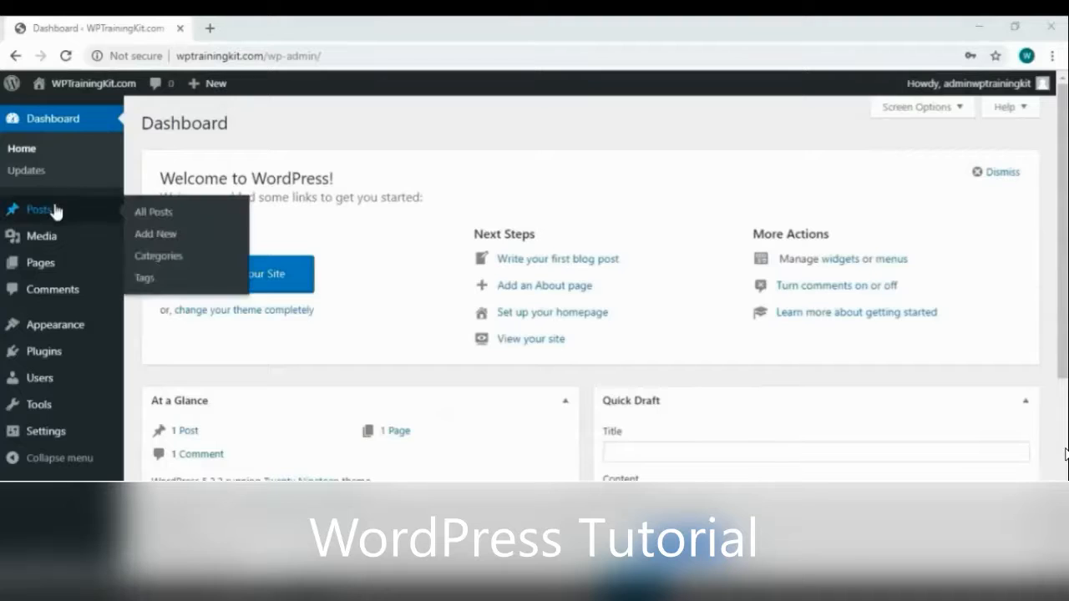
pyautogui.moveTo(57, 235)
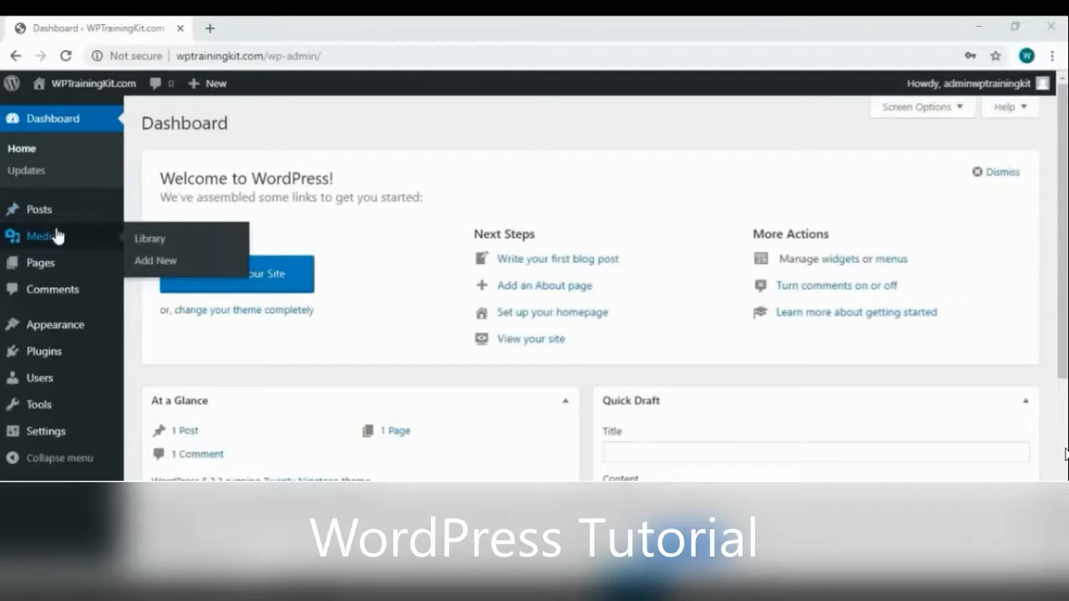
pyautogui.moveTo(56, 263)
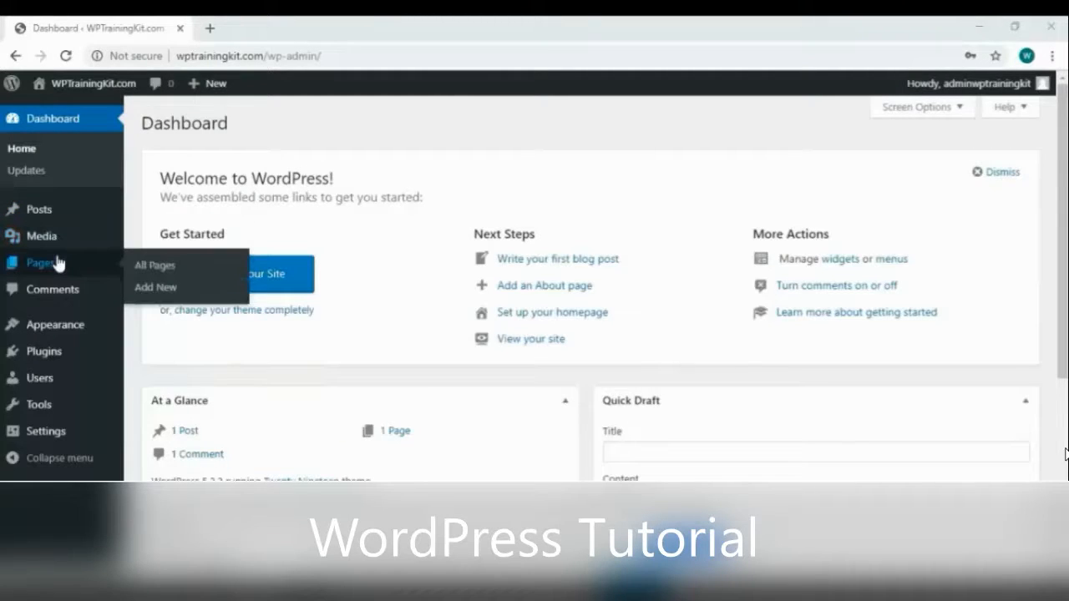
pyautogui.moveTo(58, 330)
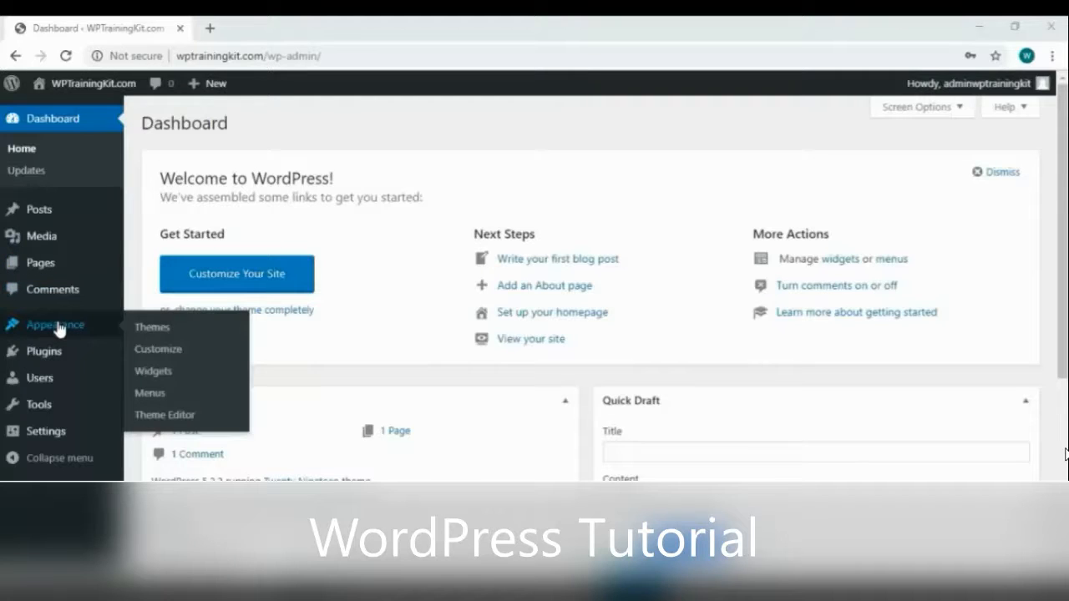
pyautogui.moveTo(56, 356)
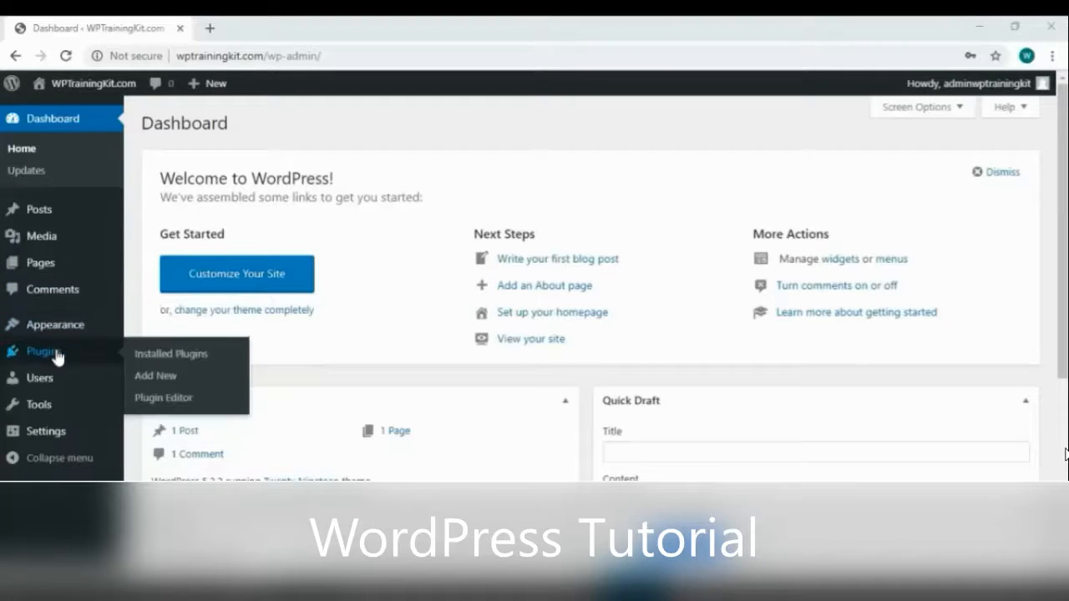
pyautogui.moveTo(60, 380)
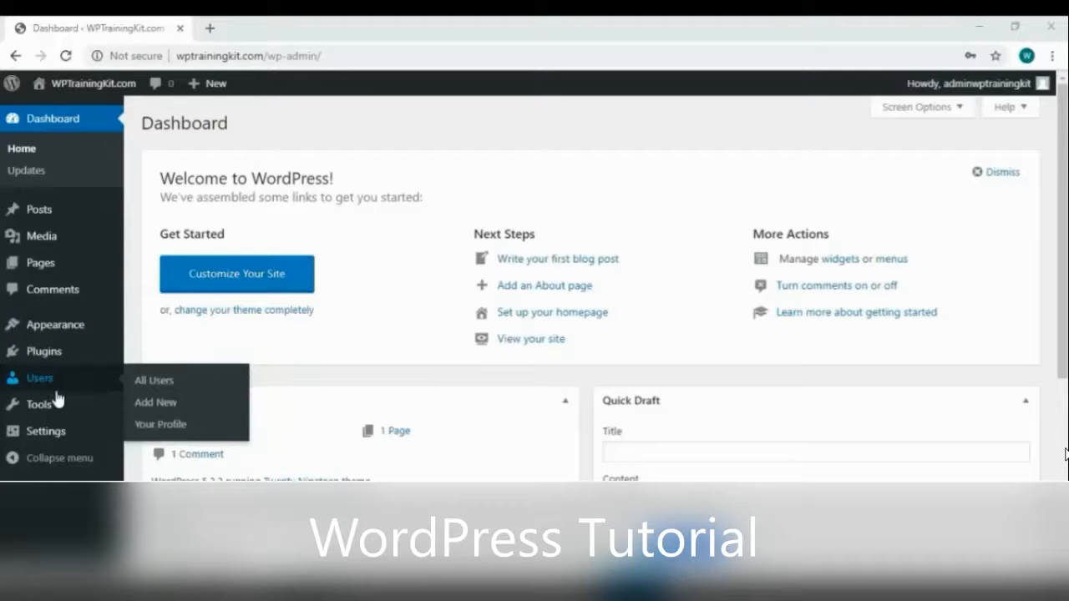
pyautogui.moveTo(59, 406)
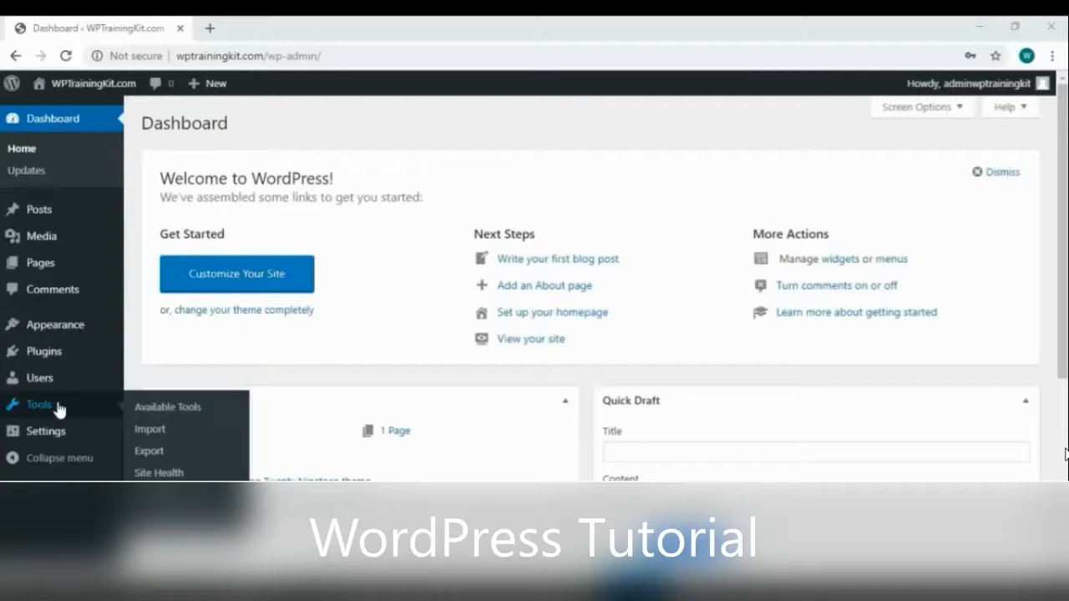
pyautogui.moveTo(56, 440)
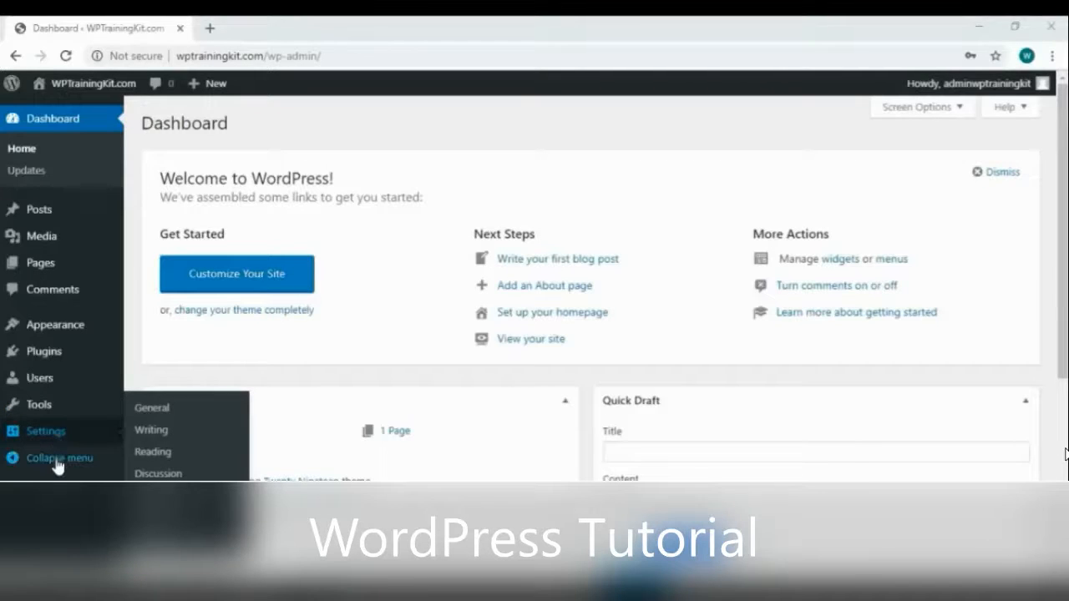
pyautogui.click(57, 458)
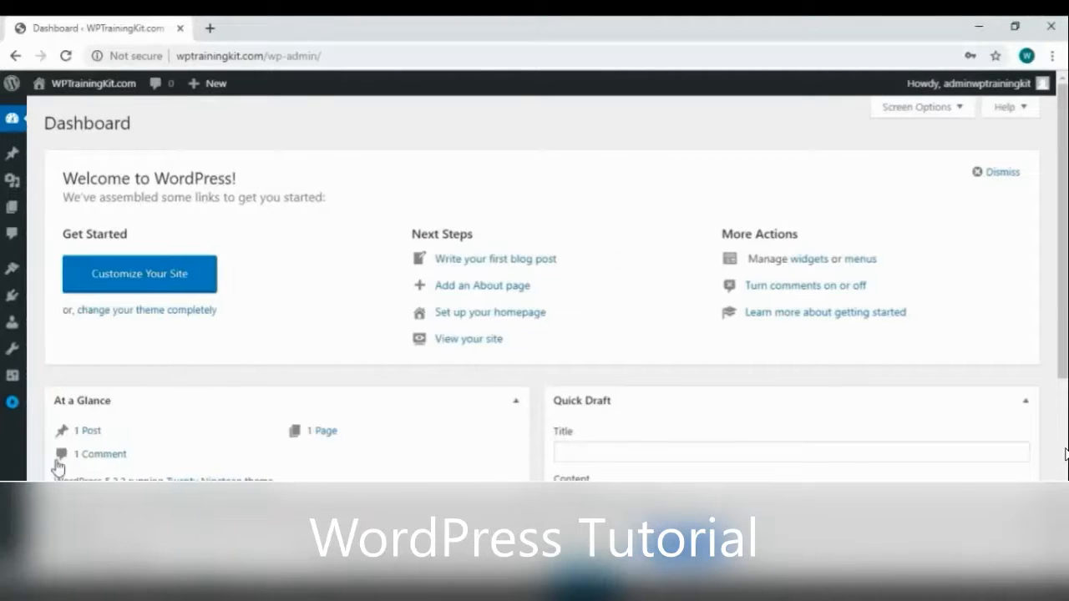
pyautogui.click(12, 404)
pyautogui.moveTo(12, 407)
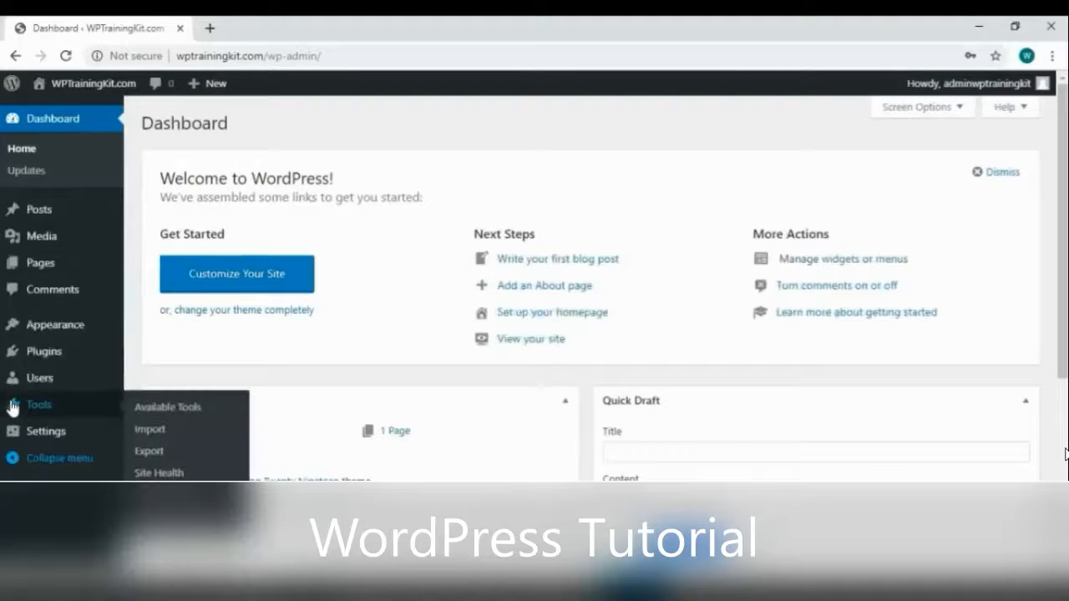
pyautogui.moveTo(942, 85)
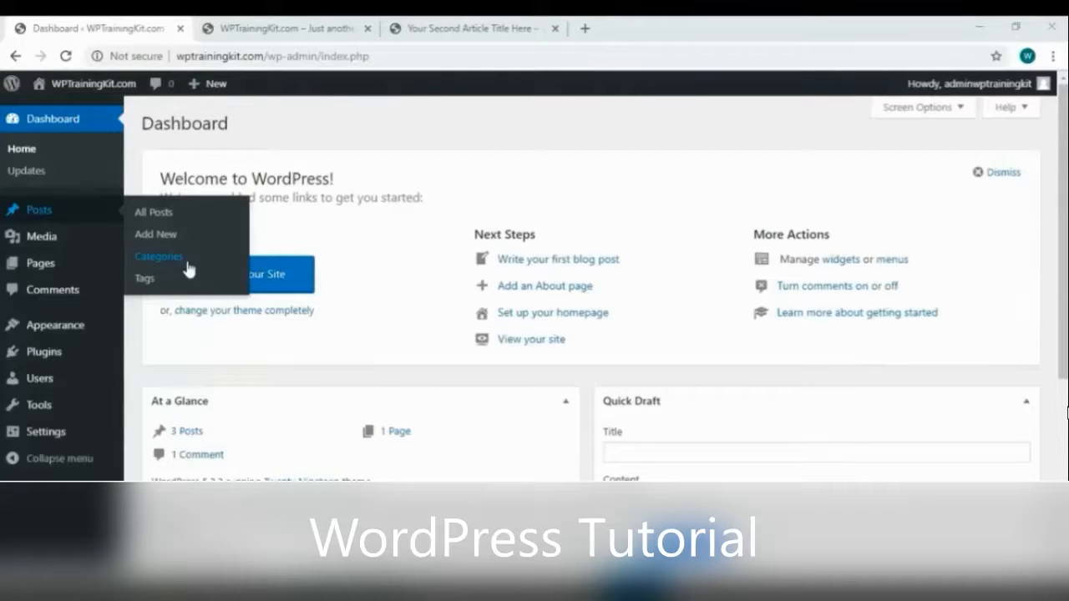
# Add a top-level category named 'Wordpress' with Parent set to None
pyautogui.click(187, 265)
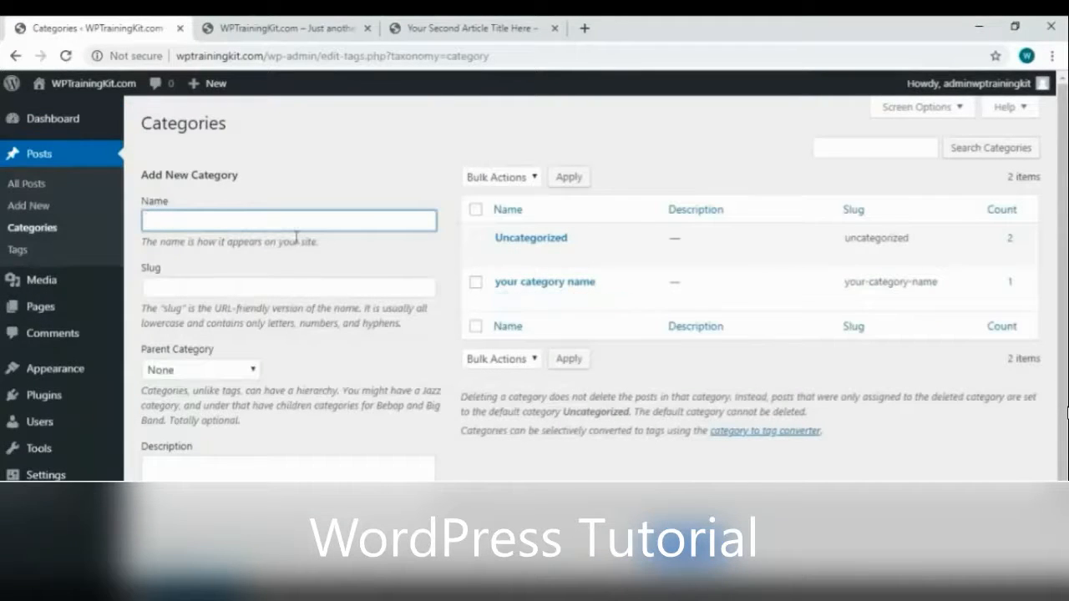
pyautogui.write('Tutorial')
pyautogui.hotkey('ctrl', 'a')
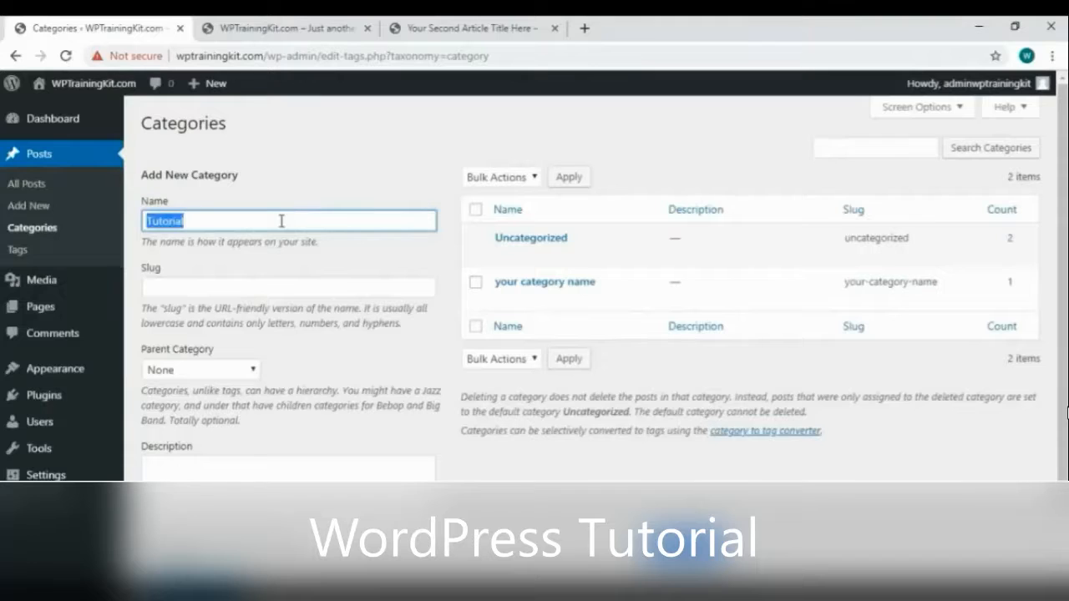
pyautogui.write('Wordpress')
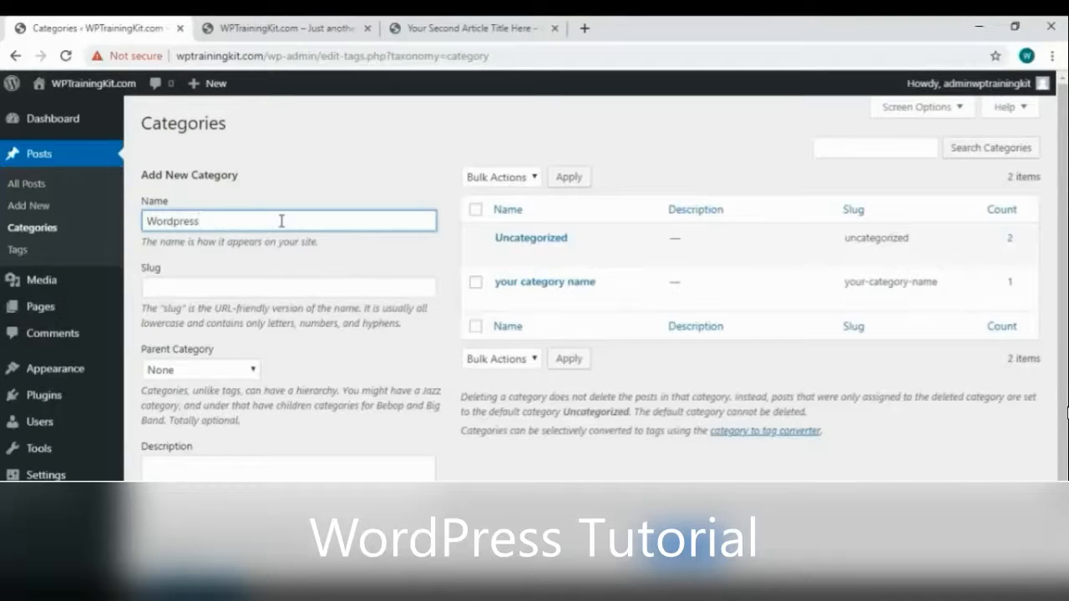
pyautogui.press('Tab')
pyautogui.press('Tab')
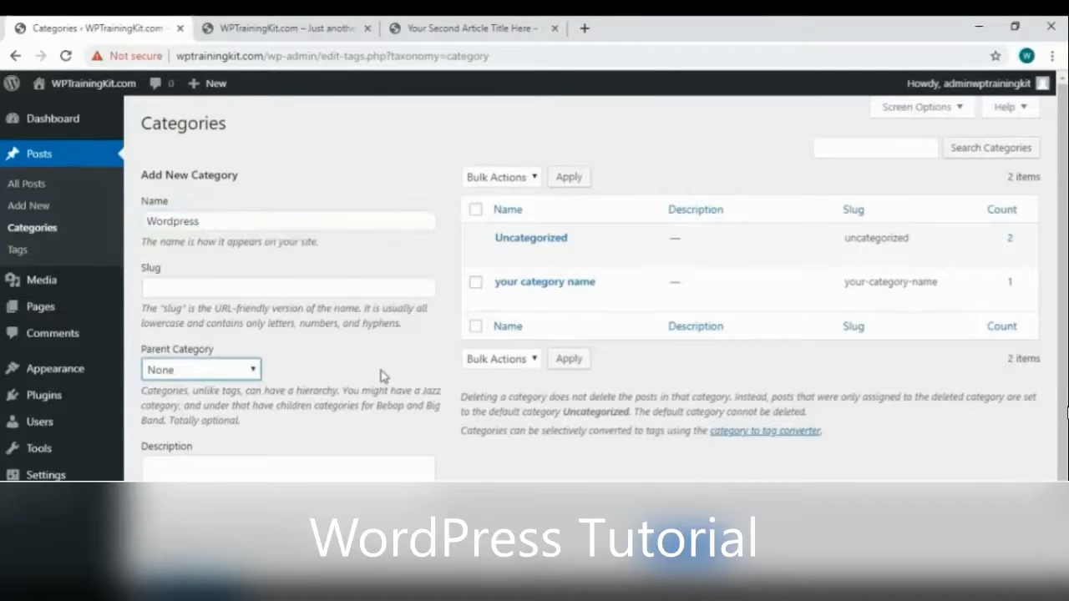
pyautogui.click(240, 378)
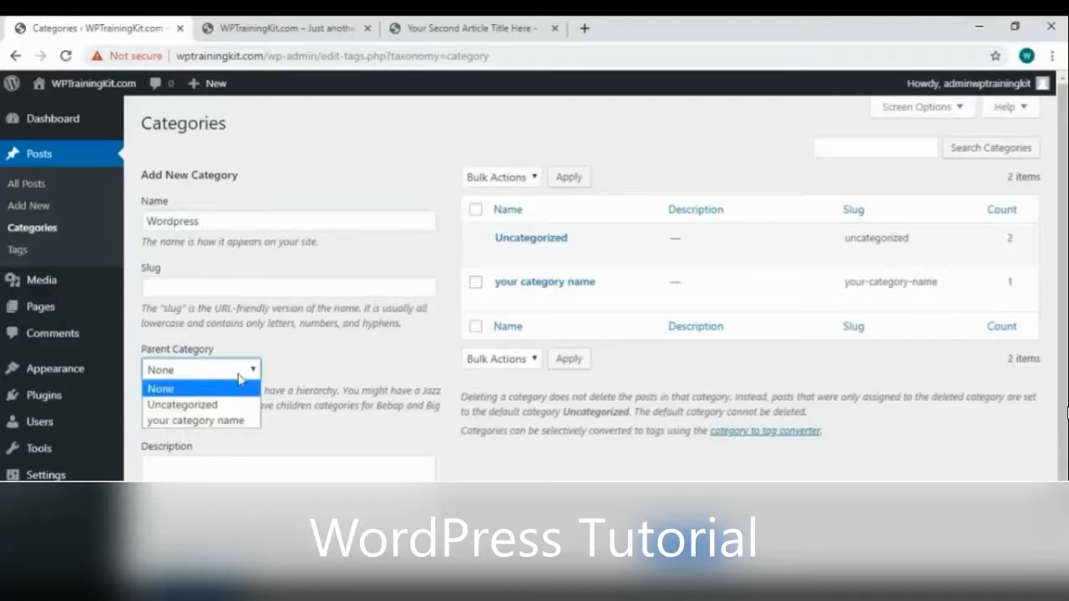
pyautogui.click(175, 390)
pyautogui.scroll(-1, 473, 470)
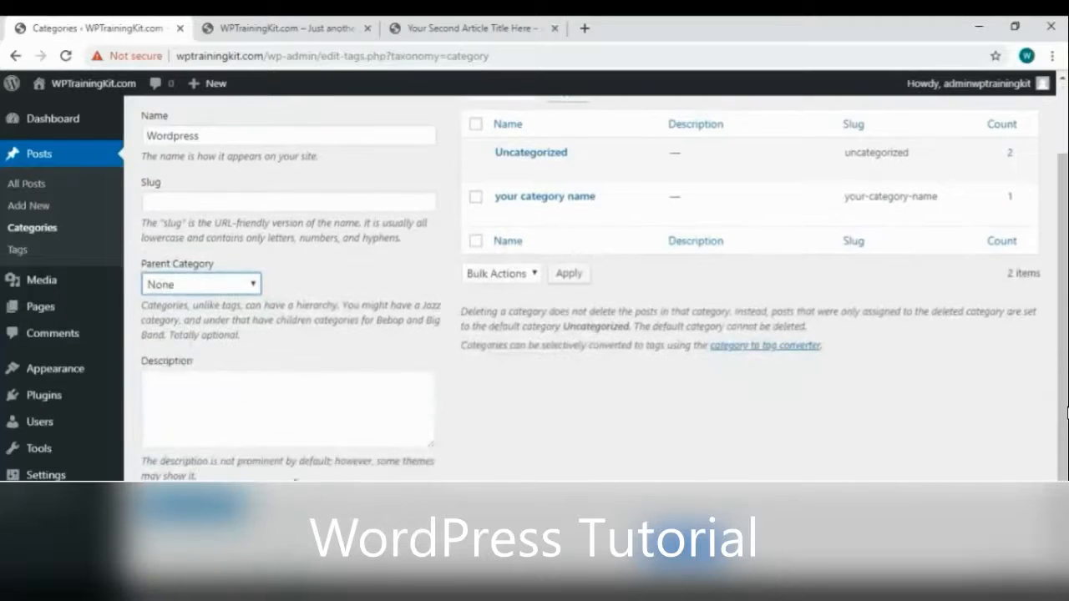
pyautogui.click(192, 504)
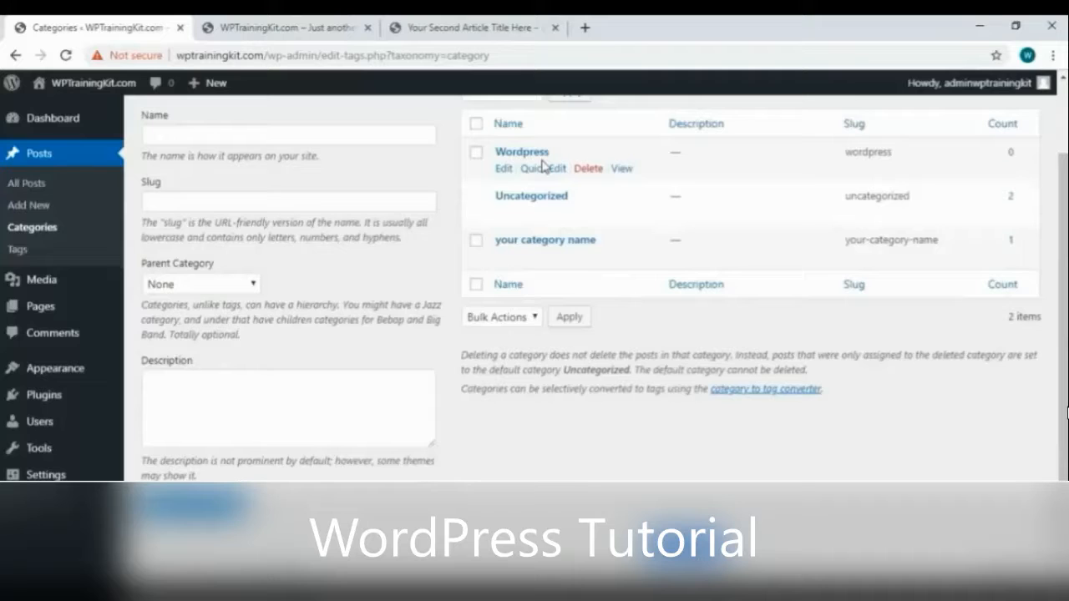
# Add the category 'Tutorial' as a child of 'Wordpress', then go to All Posts
pyautogui.click(309, 136)
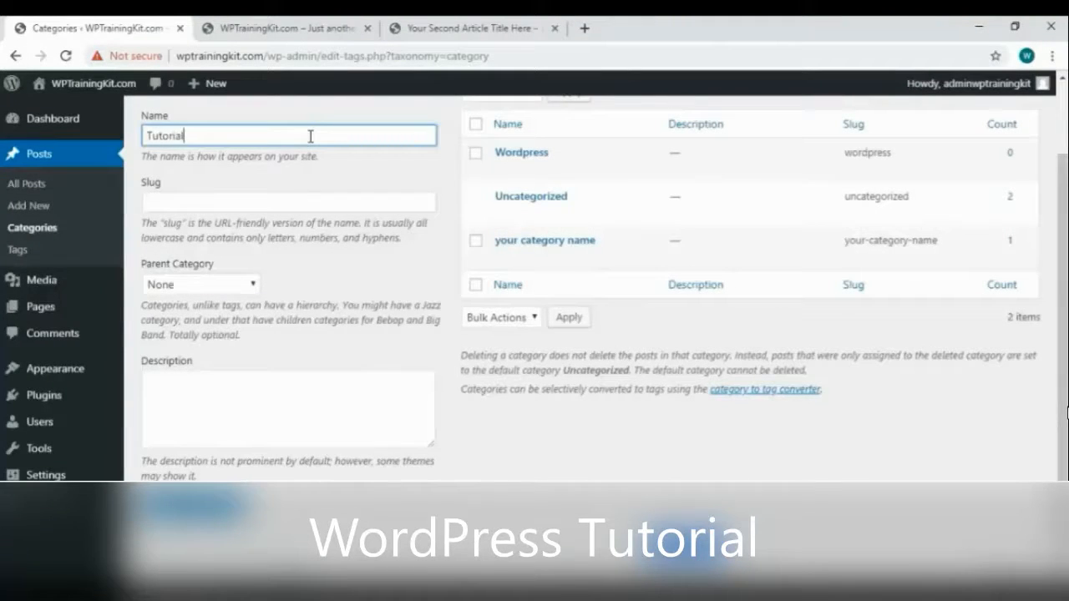
pyautogui.click(253, 286)
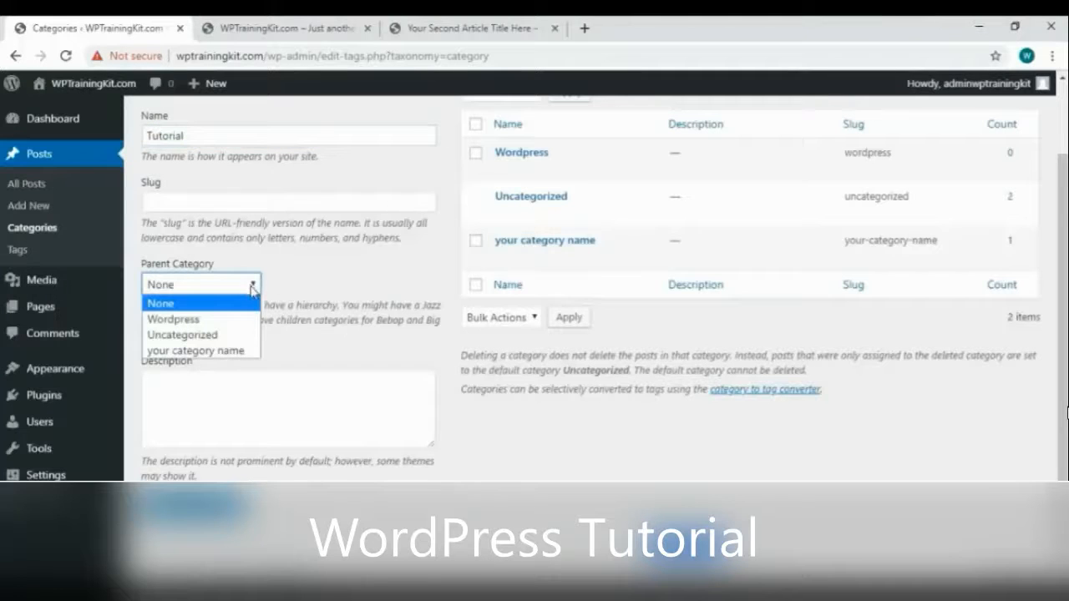
pyautogui.click(223, 326)
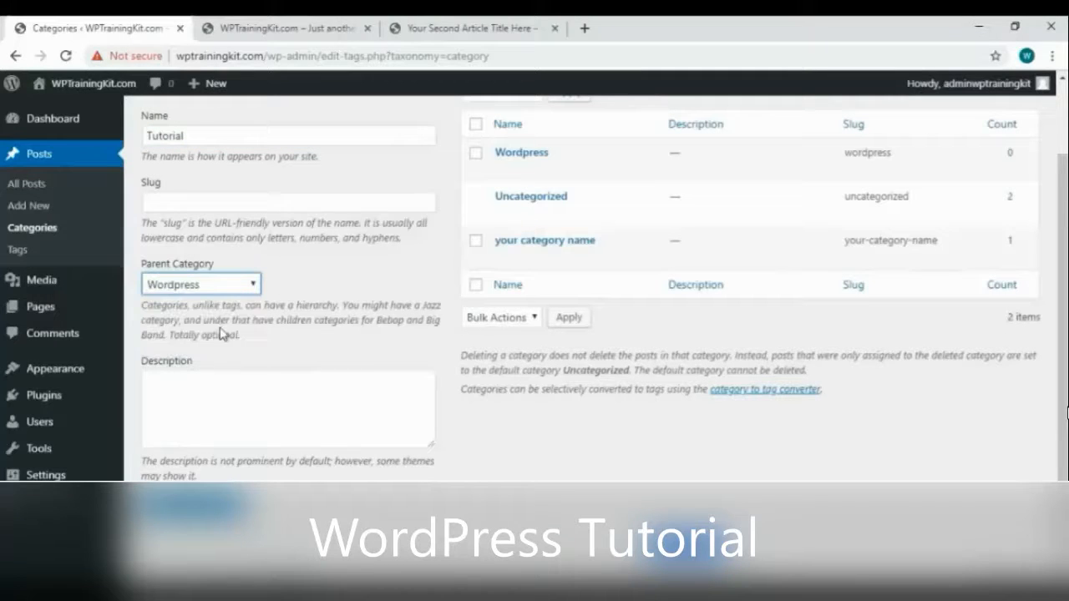
pyautogui.click(194, 505)
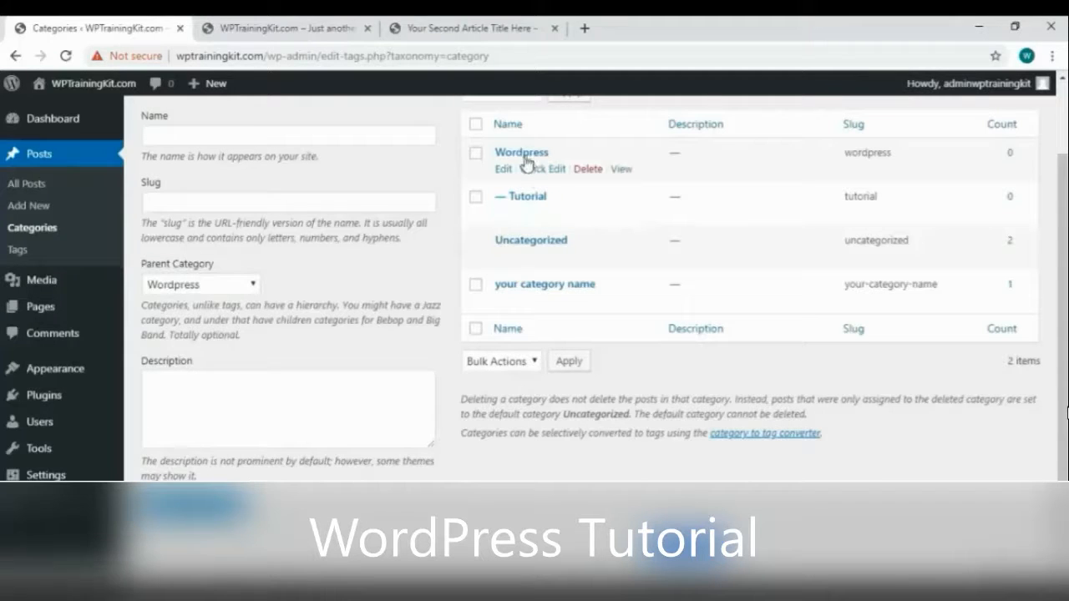
pyautogui.scroll(1, 540, 284)
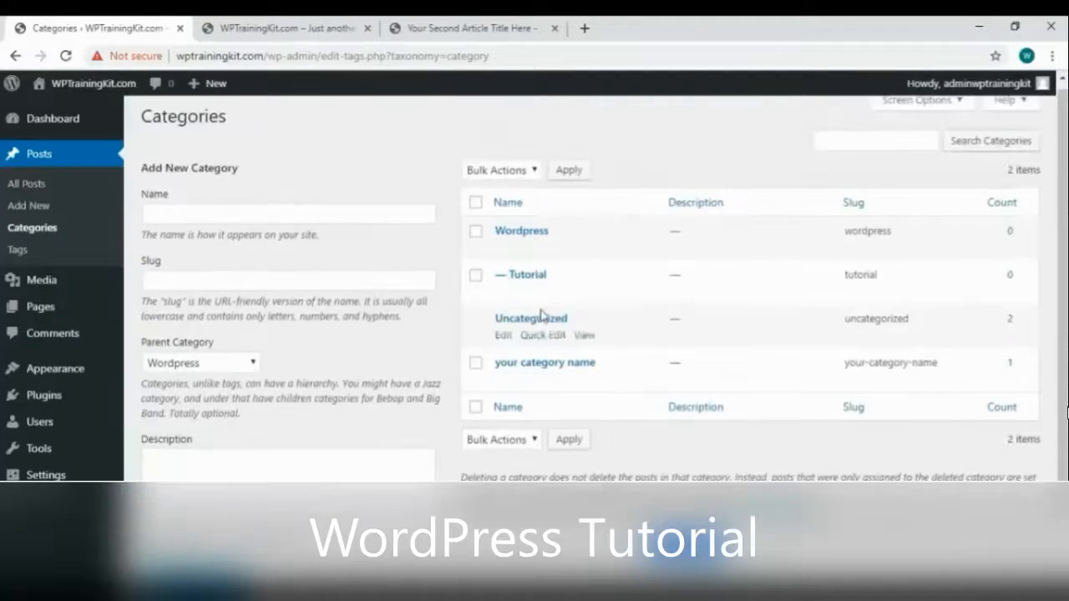
pyautogui.click(74, 187)
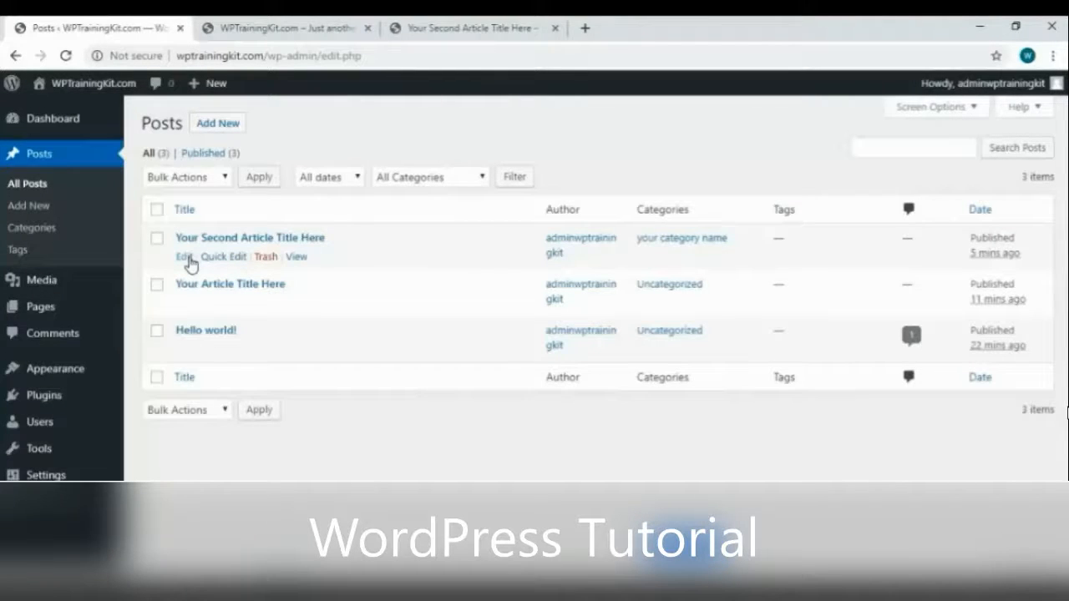
# Move 'Your Second Article Title Here' from 'your category name' to the Wordpress category and update
pyautogui.click(184, 258)
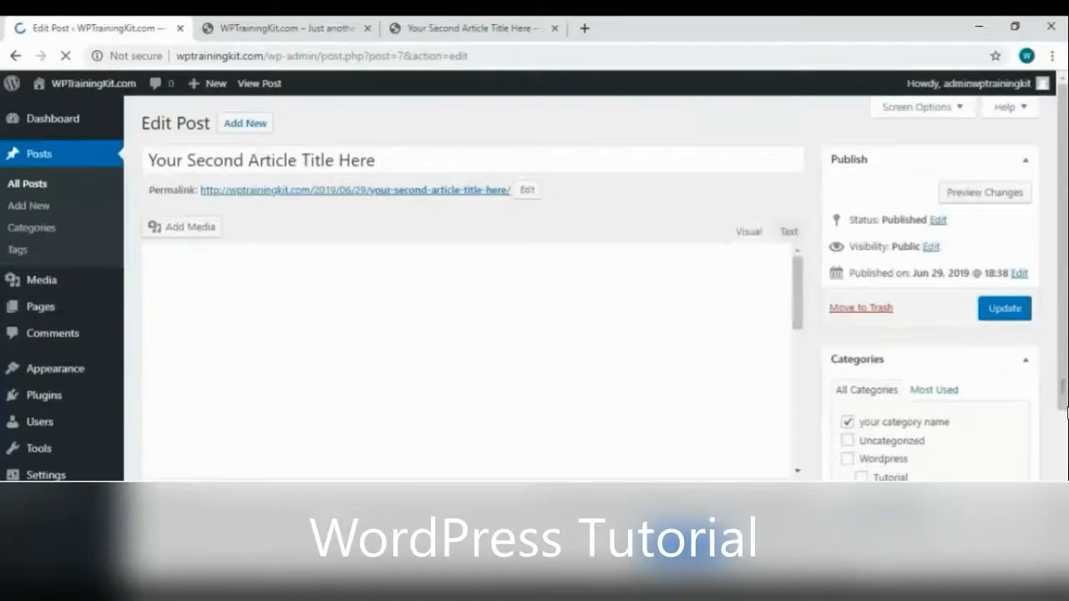
pyautogui.scroll(-1, 1019, 383)
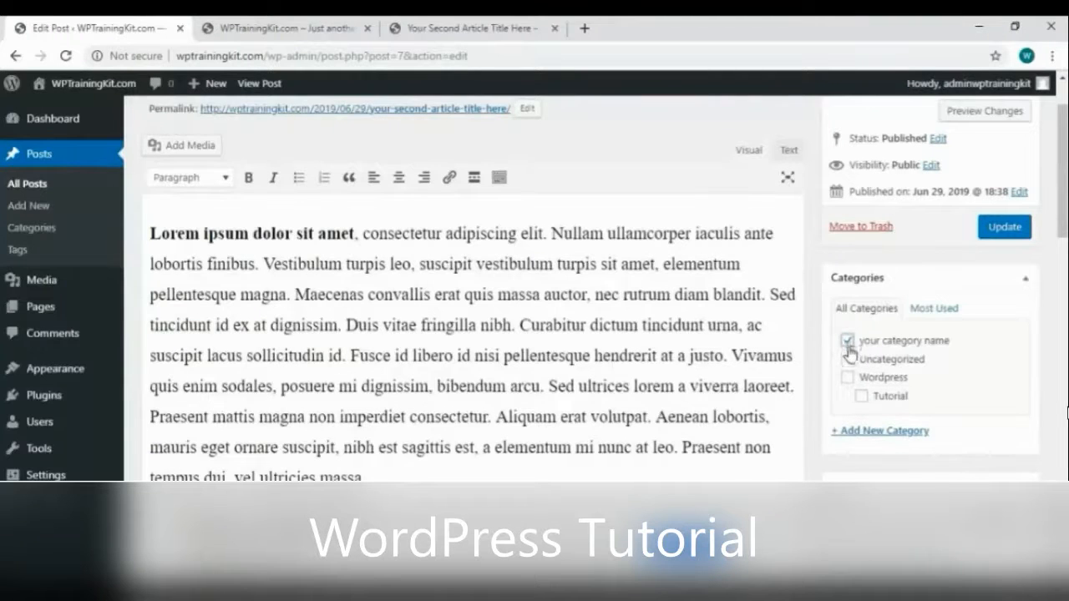
pyautogui.click(848, 343)
pyautogui.click(848, 377)
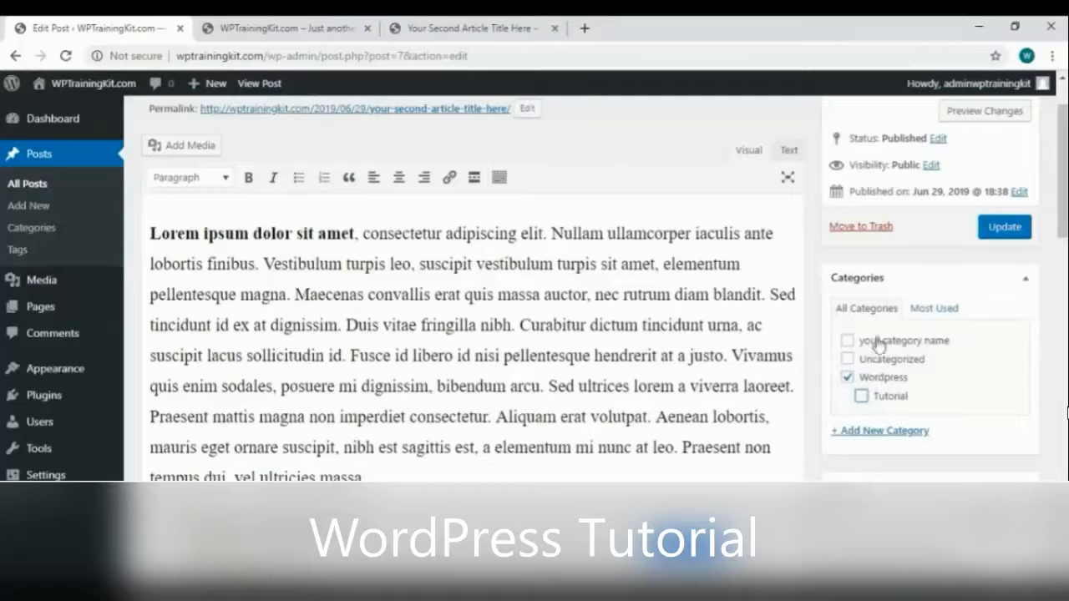
pyautogui.click(1005, 228)
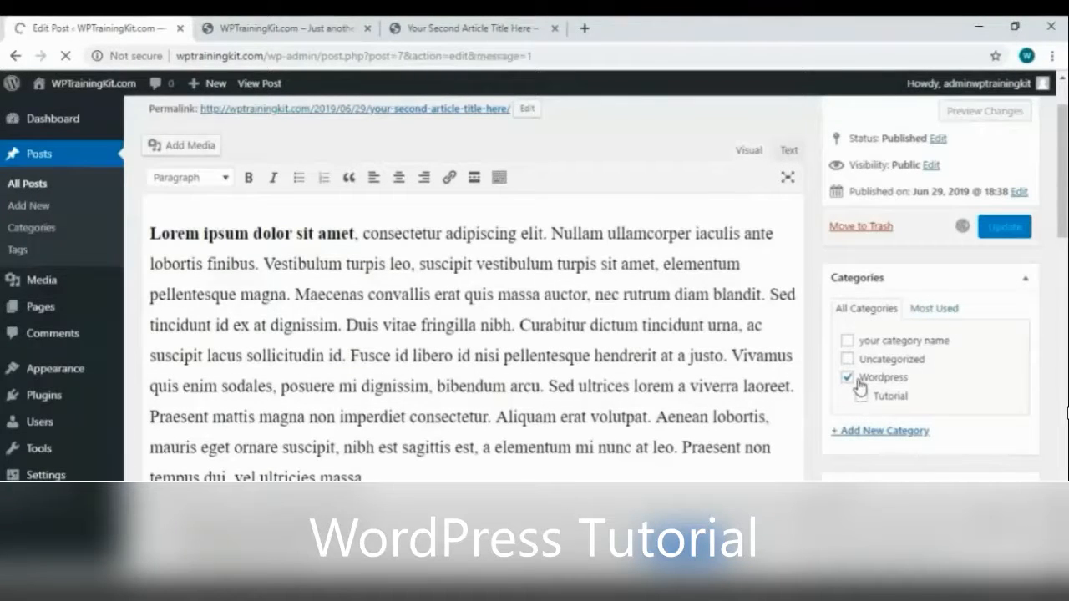
# Create a new 'Tips' category for the post, uncheck Wordpress, and update it
pyautogui.scroll(-2, 919, 392)
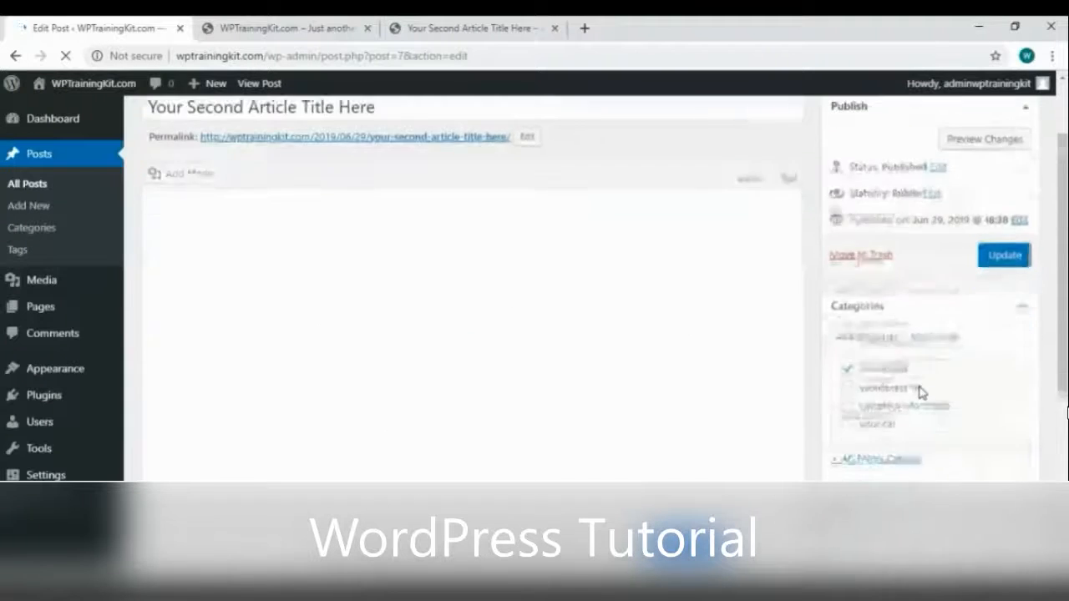
pyautogui.click(892, 385)
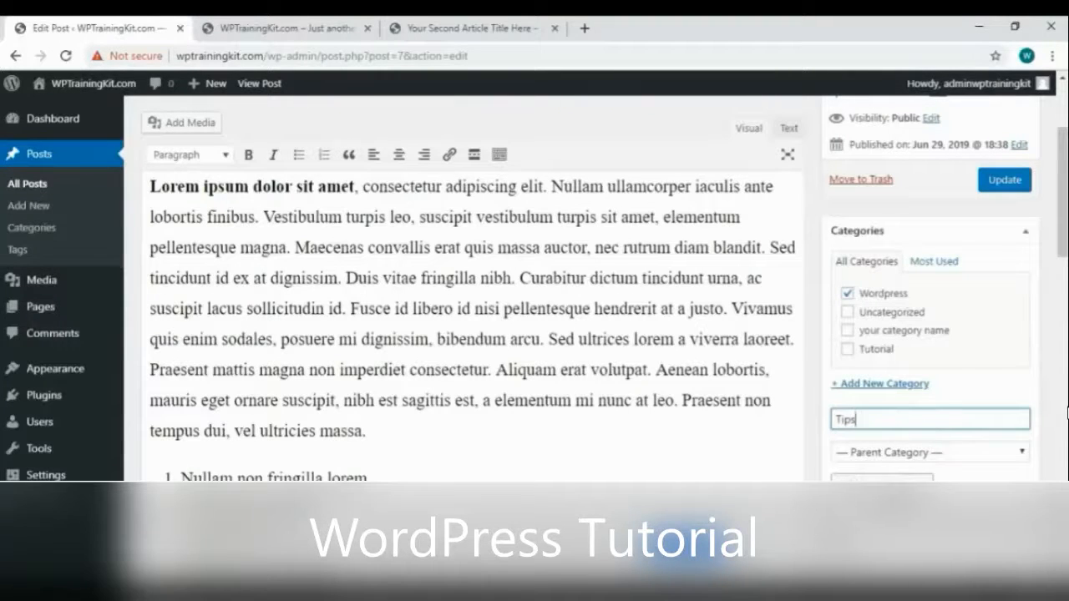
pyautogui.press('Return')
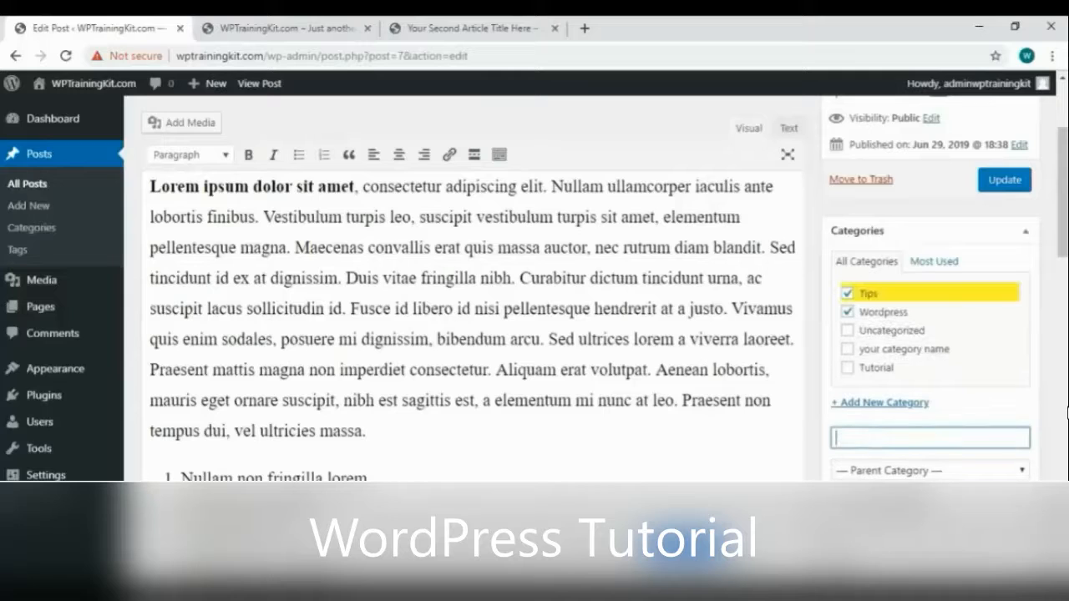
pyautogui.click(848, 314)
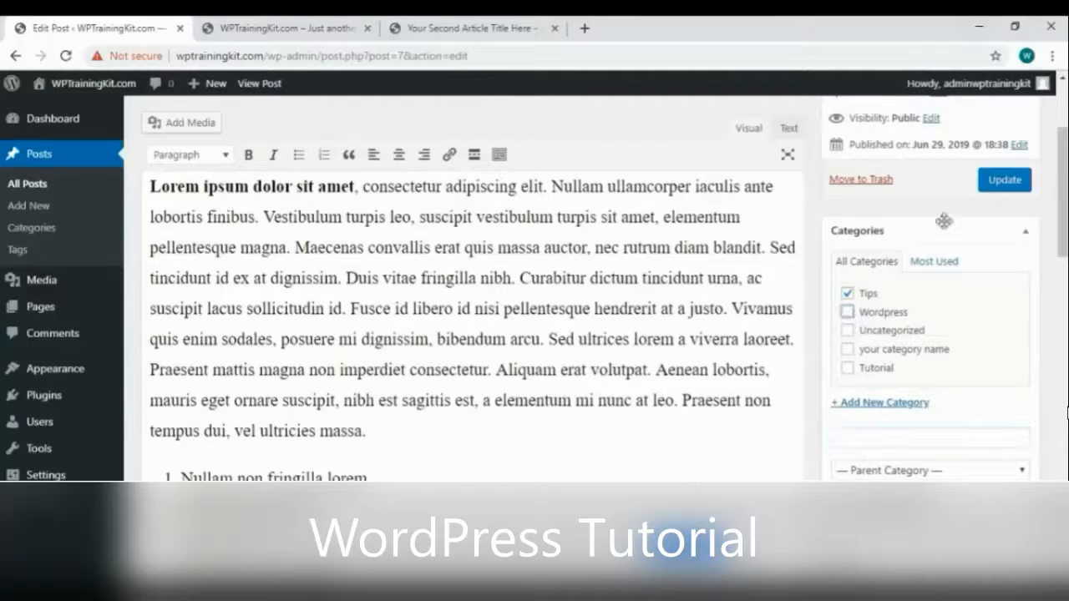
pyautogui.click(1004, 185)
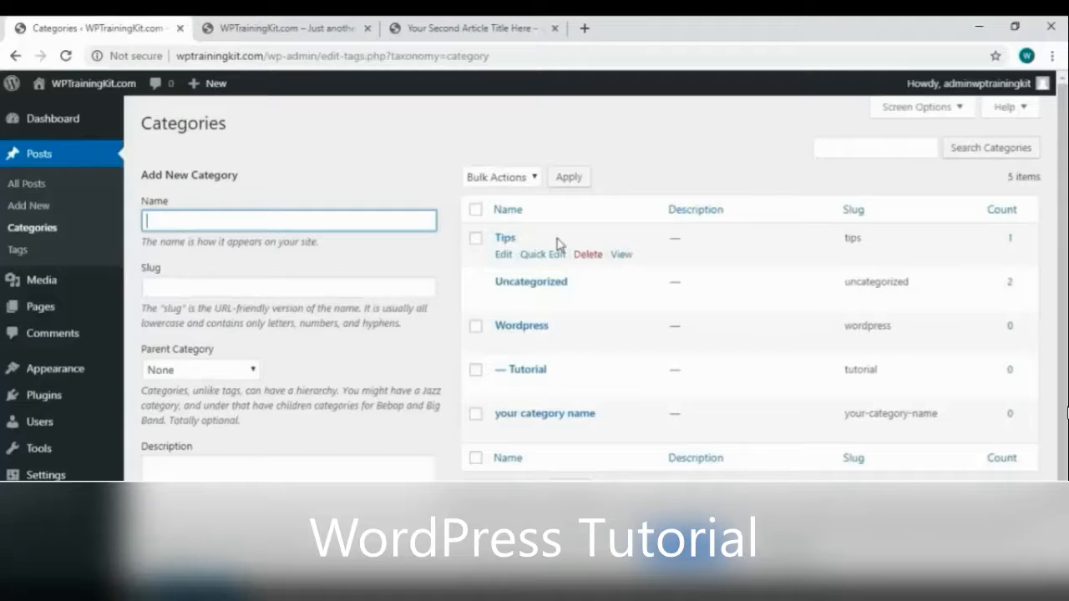
# Quick-edit 'Your Article Title Here' to replace Uncategorized with the Wordpress category
pyautogui.click(72, 187)
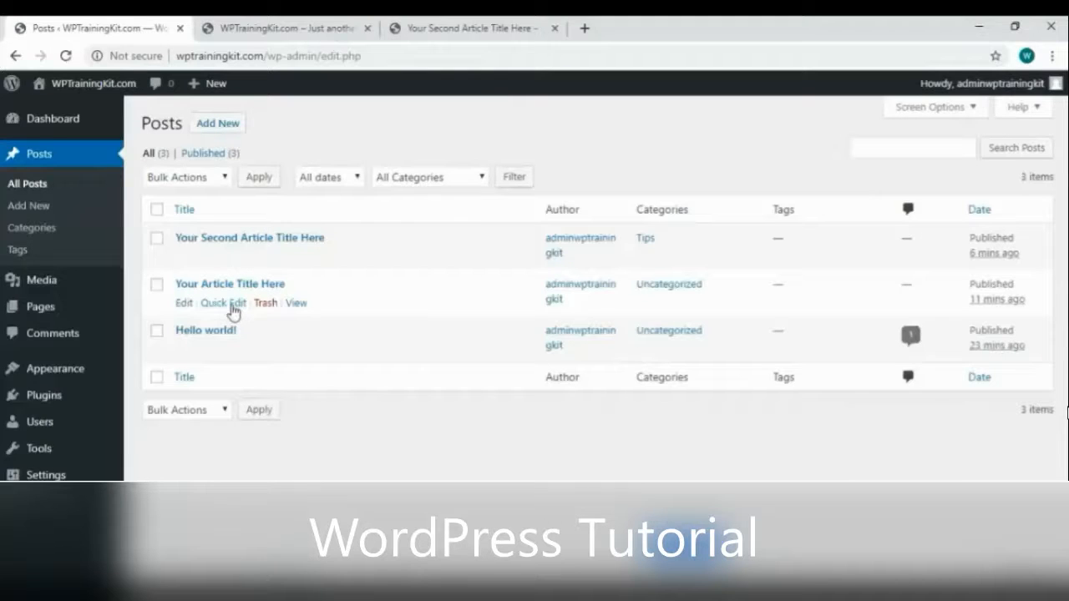
pyautogui.click(234, 304)
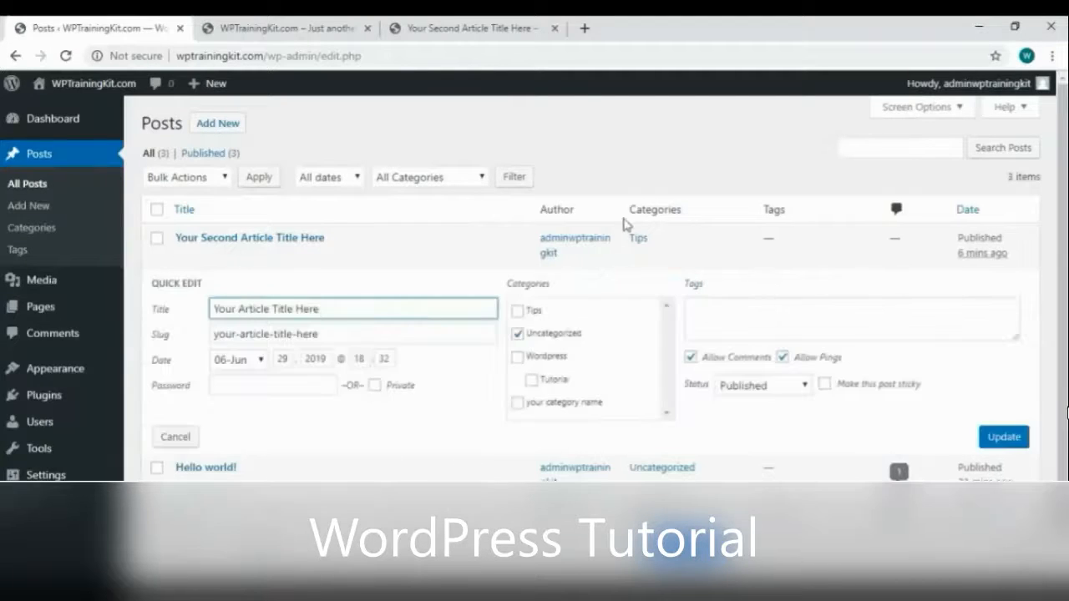
pyautogui.click(518, 333)
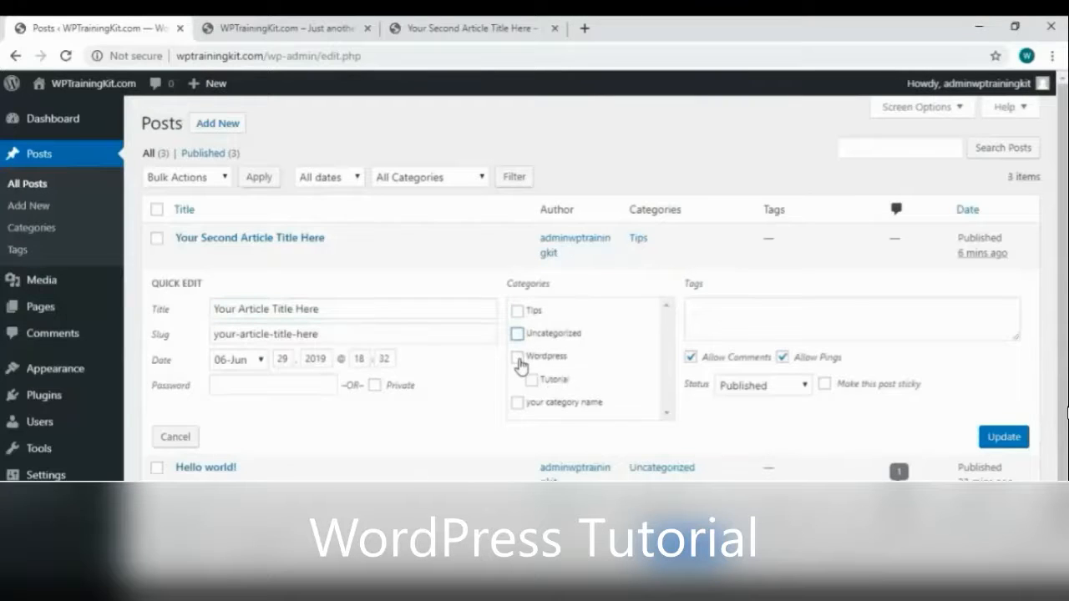
pyautogui.click(518, 357)
pyautogui.click(1006, 438)
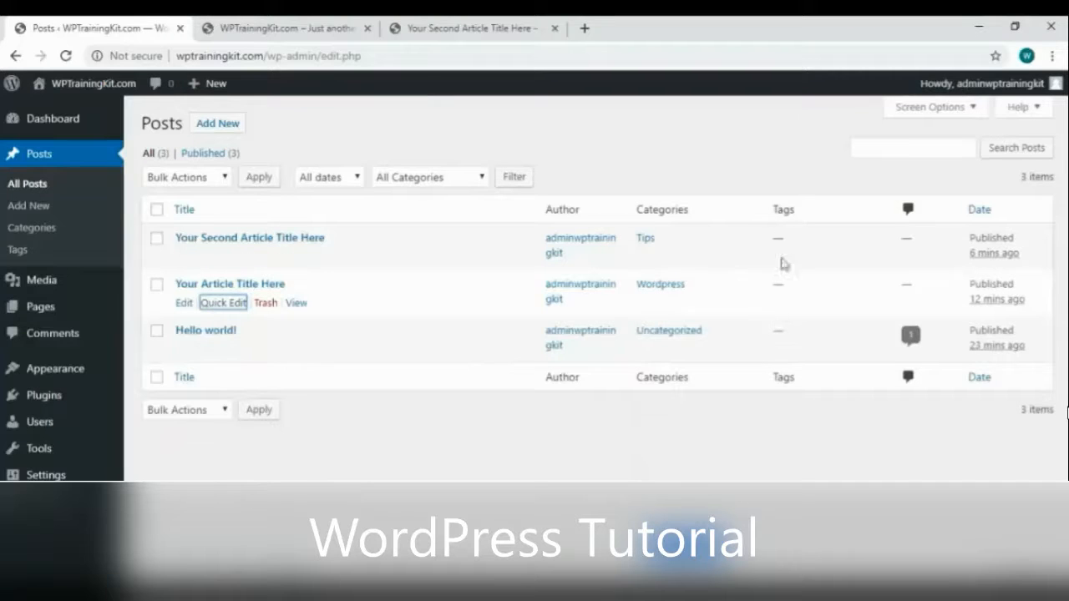
# Add the tags wordpress, tutorial and training to 'Your Article Title Here' and update it
pyautogui.click(188, 305)
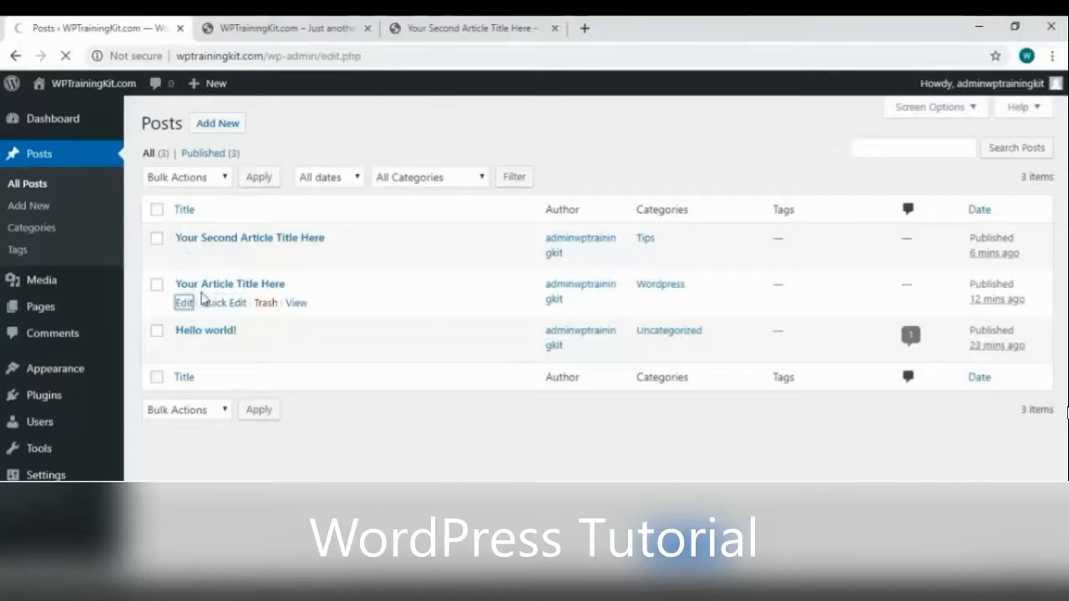
pyautogui.scroll(-3, 969, 387)
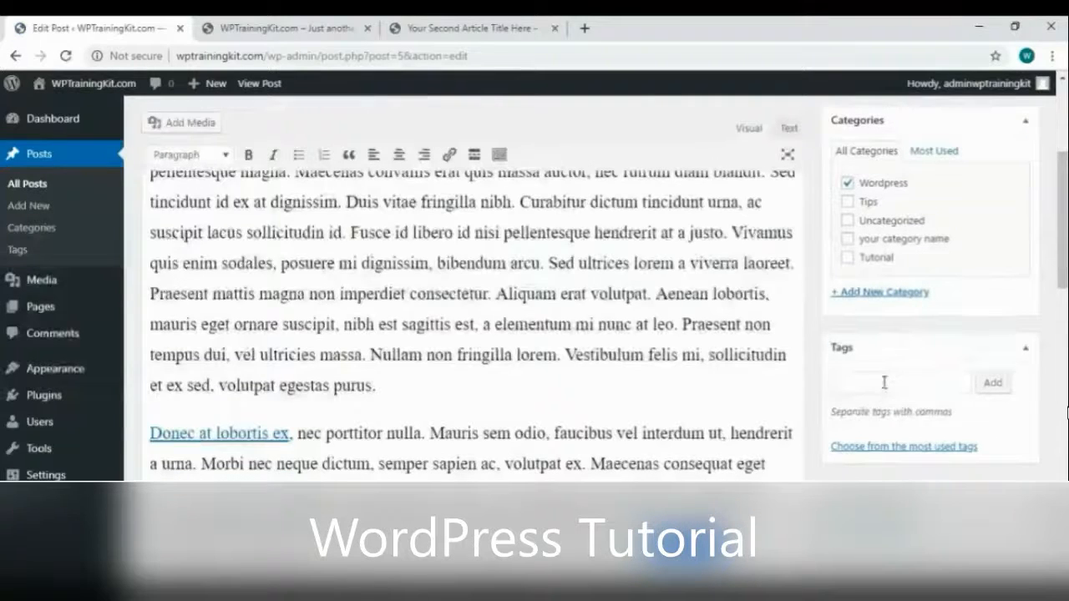
pyautogui.click(885, 382)
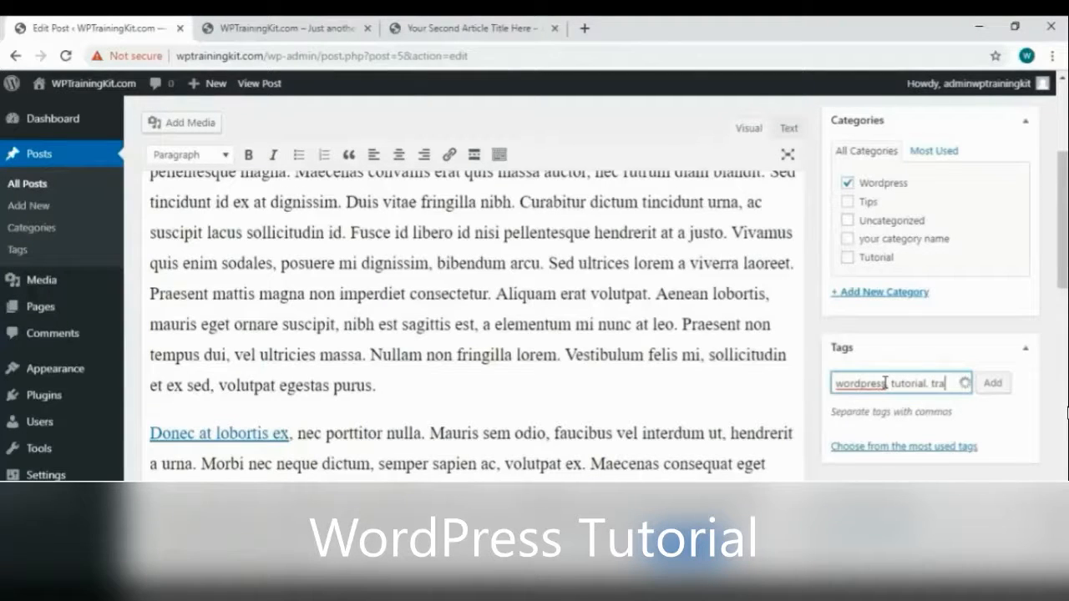
pyautogui.write('ng')
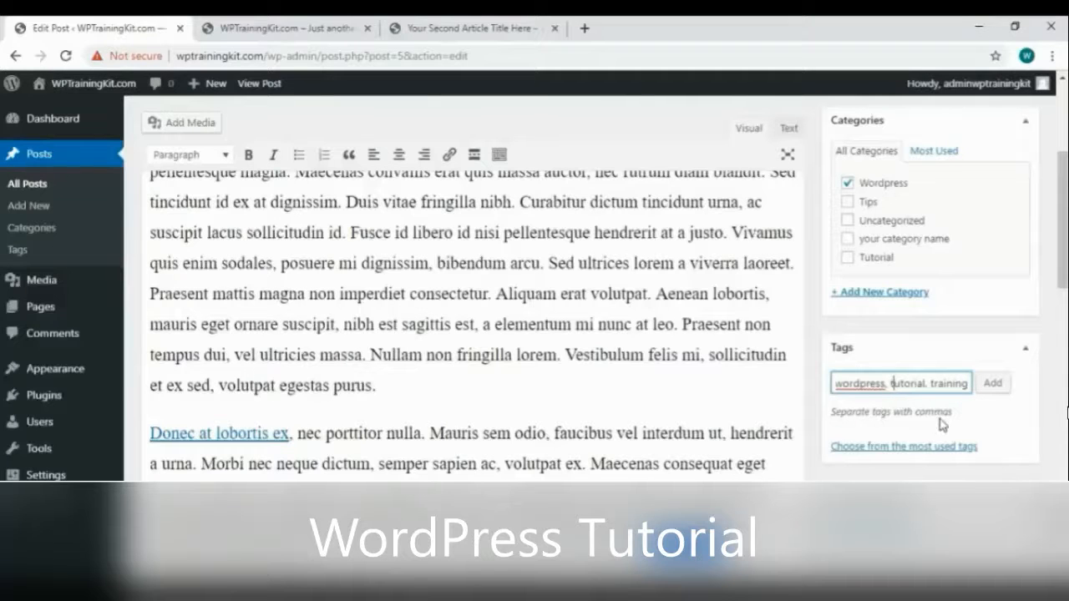
pyautogui.click(994, 386)
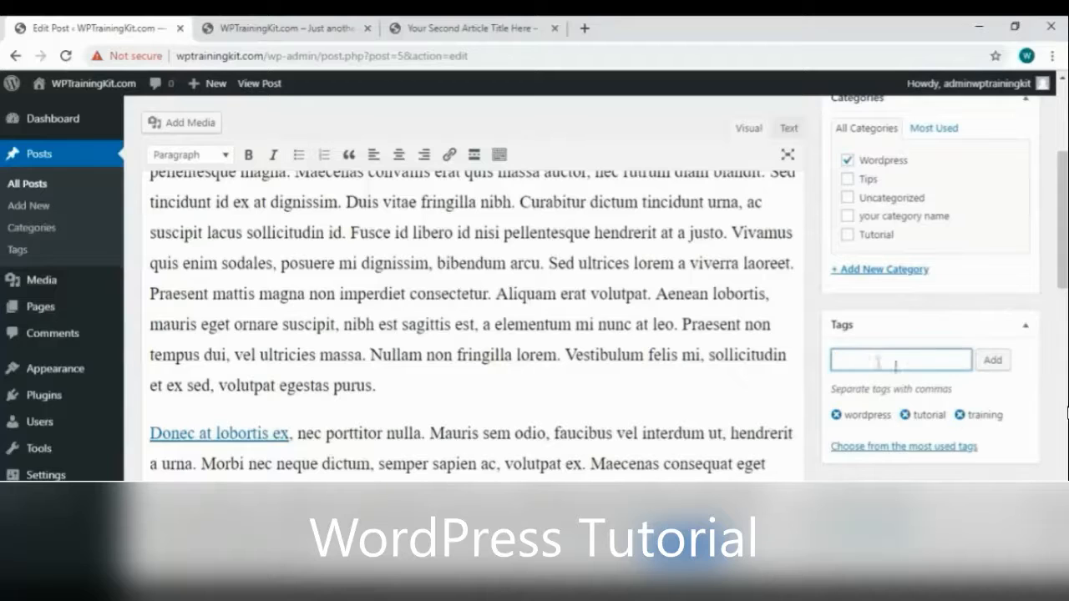
pyautogui.scroll(5, 1032, 403)
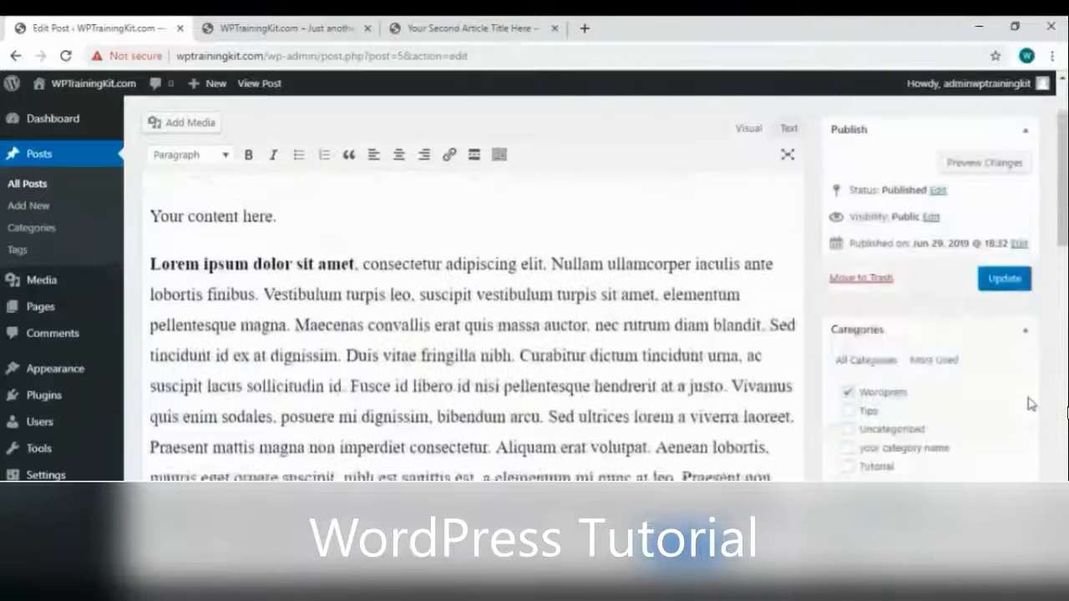
pyautogui.click(1006, 282)
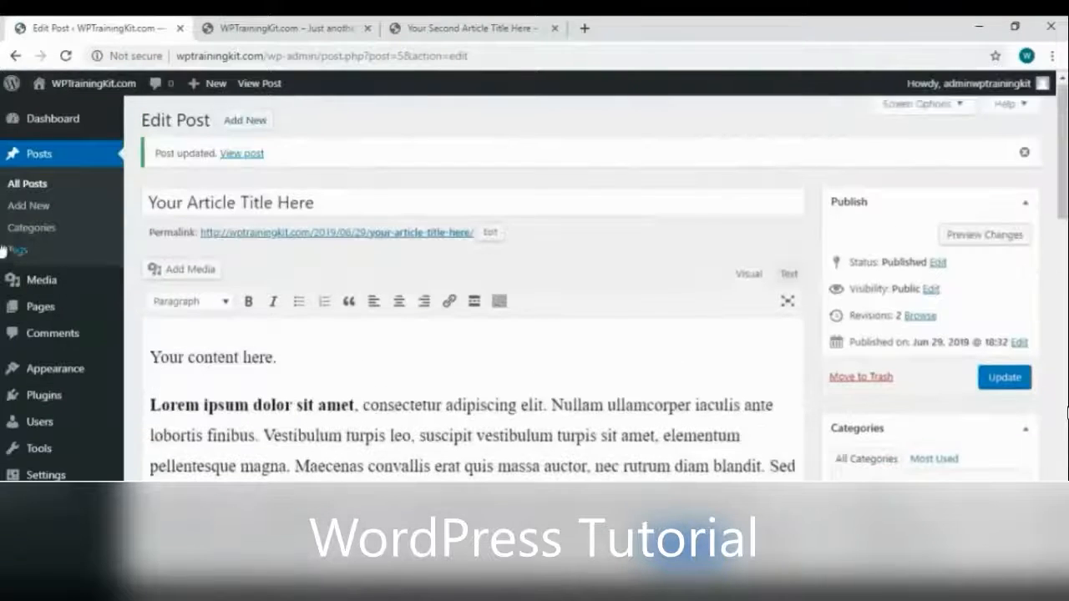
# Create the new tags 'video' and 'complete' on the Tags page
pyautogui.click(29, 254)
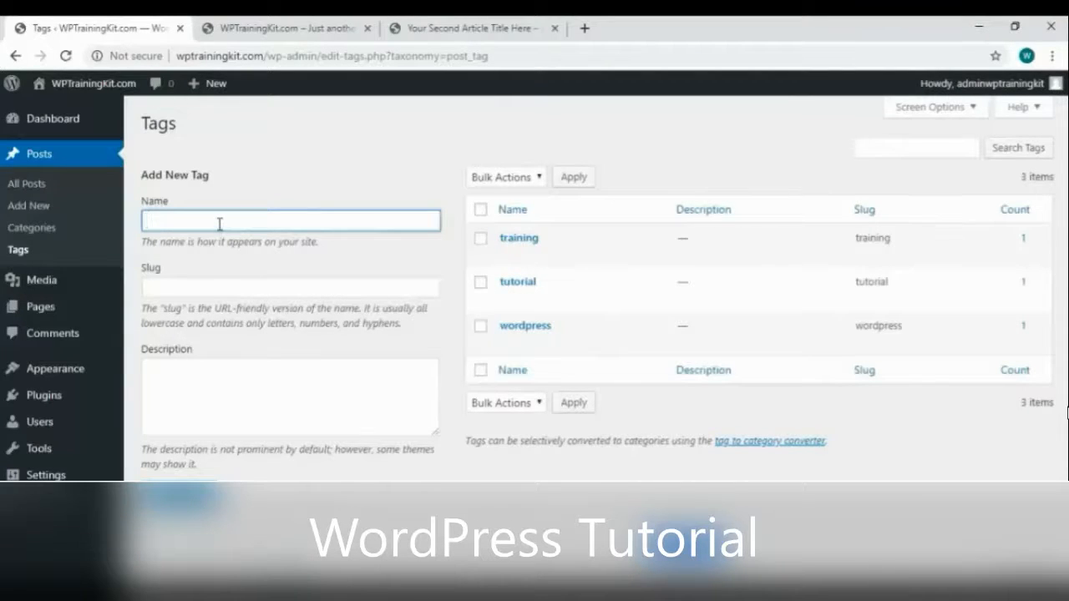
pyautogui.write('video')
pyautogui.click(179, 493)
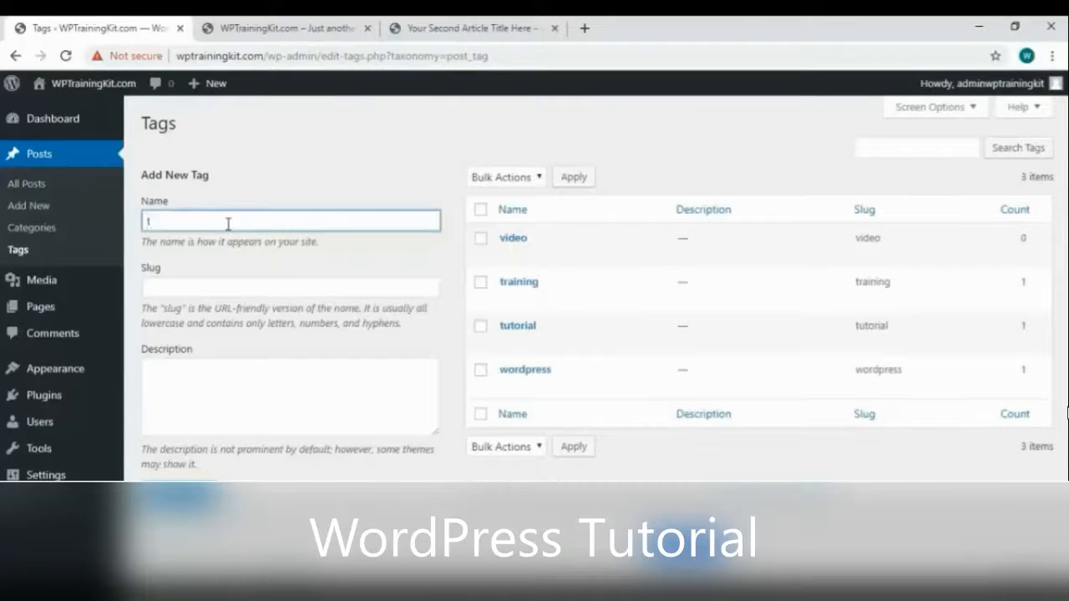
pyautogui.click(179, 492)
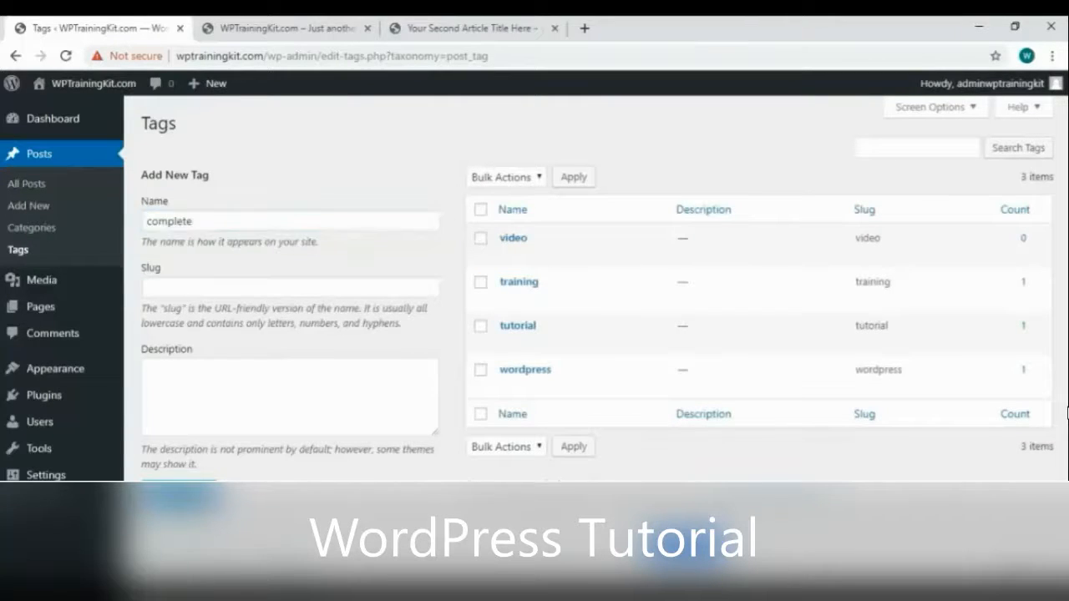
pyautogui.click(36, 185)
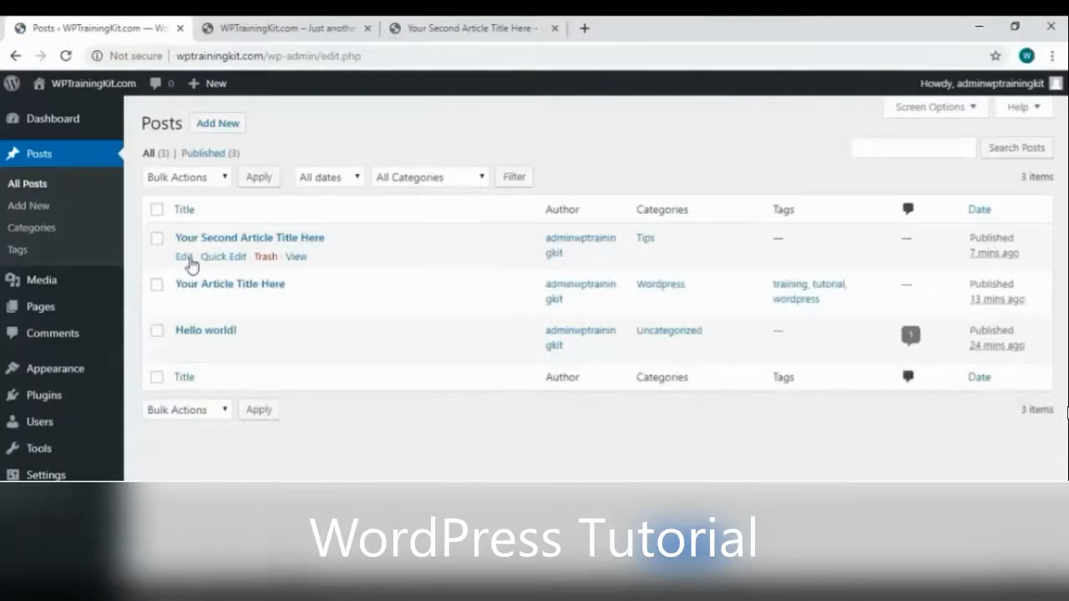
# Tag 'Your Second Article Title Here' with complete, video and tutorial from suggestions, then update
pyautogui.click(184, 258)
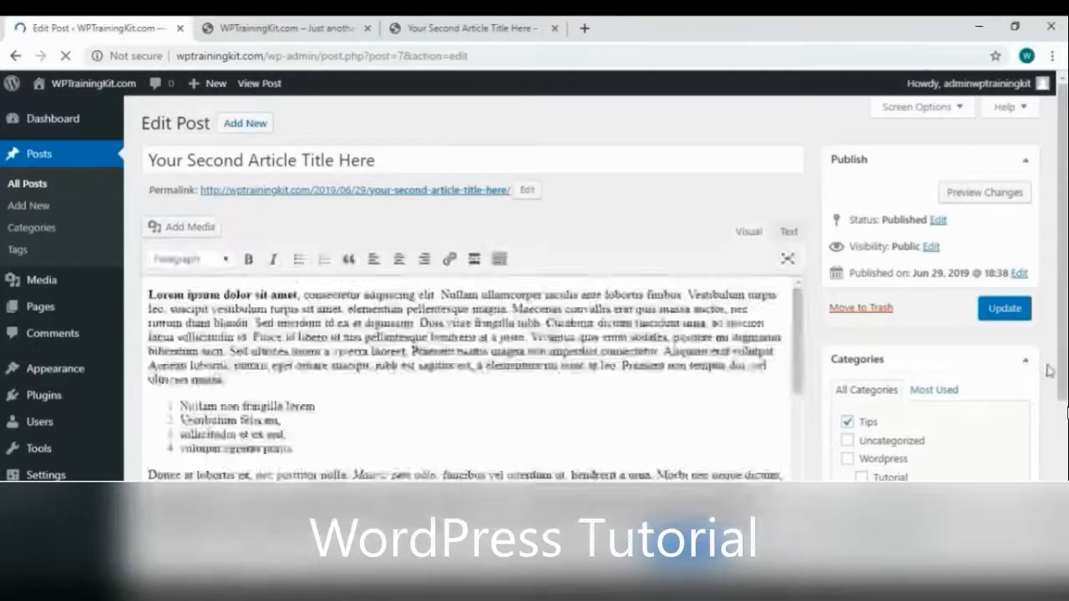
pyautogui.scroll(-3, 1044, 368)
pyautogui.click(884, 381)
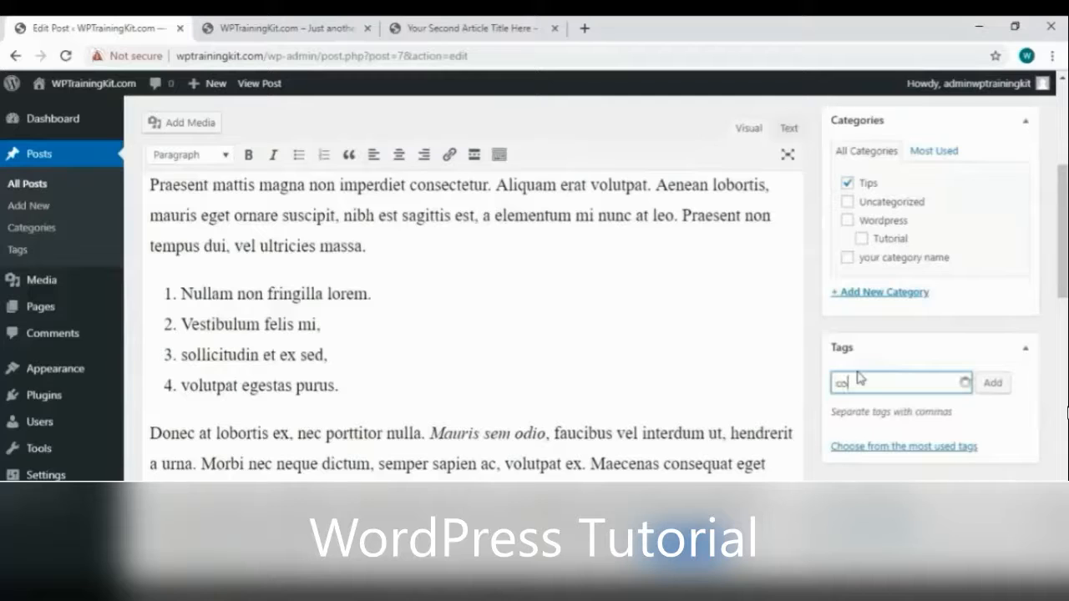
pyautogui.write('com')
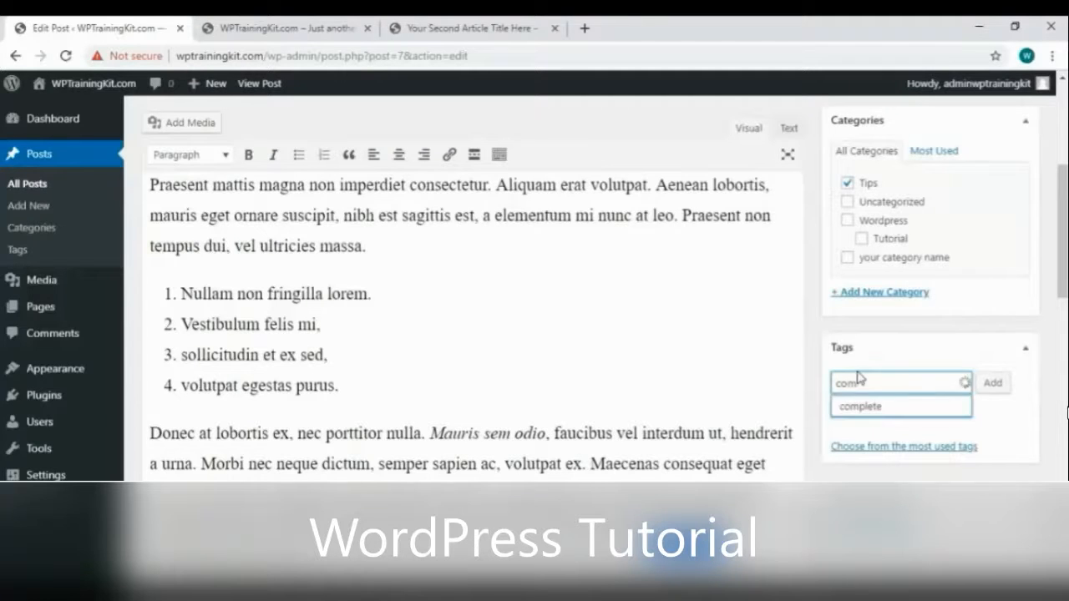
pyautogui.click(887, 406)
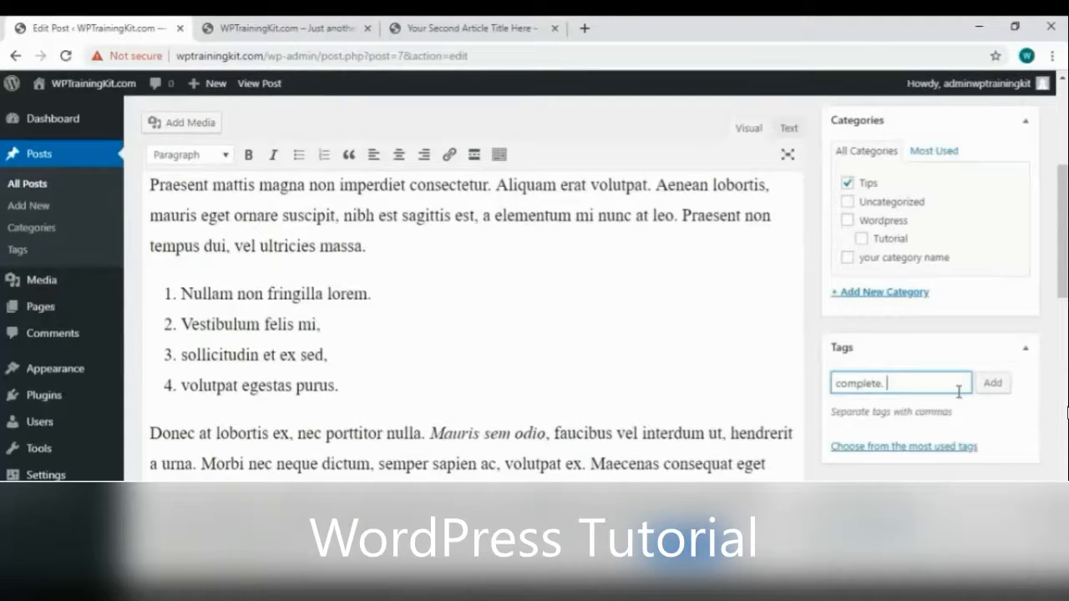
pyautogui.click(930, 406)
pyautogui.write('tut')
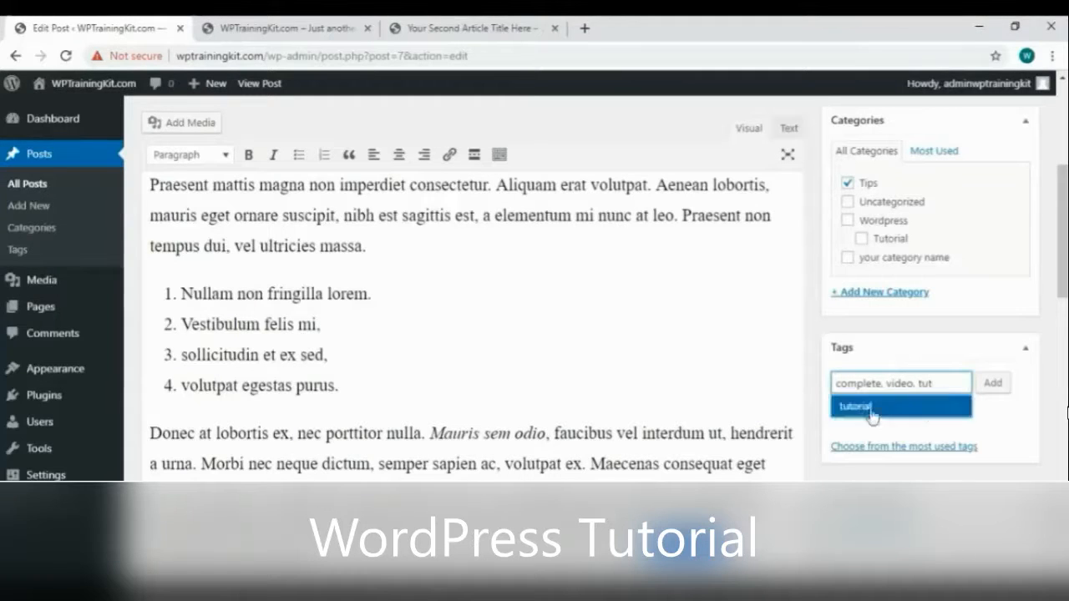
pyautogui.click(927, 405)
pyautogui.click(996, 386)
pyautogui.scroll(10, 1003, 389)
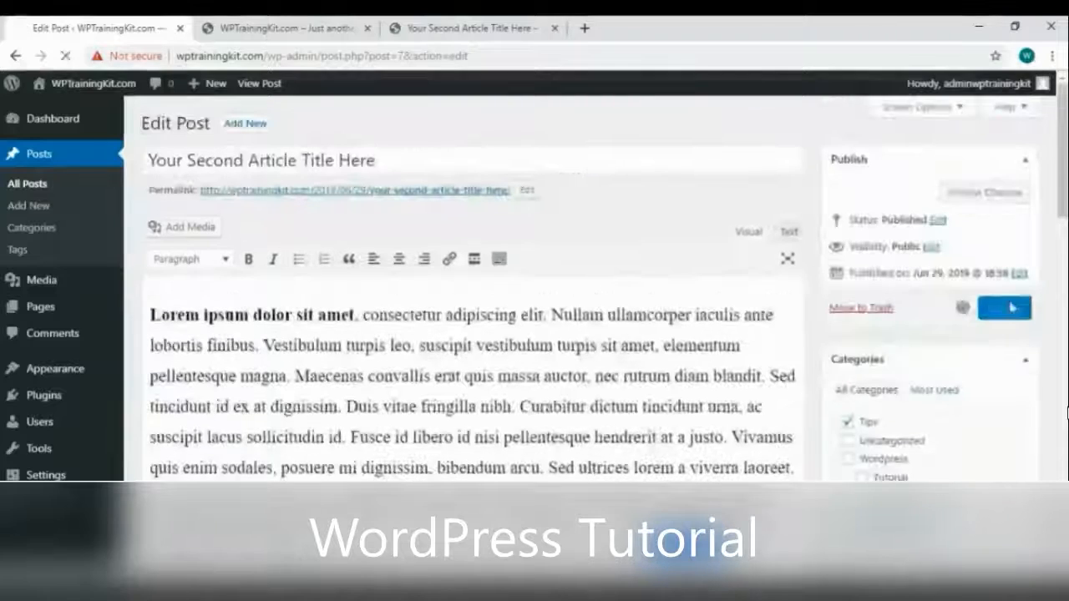
pyautogui.click(1005, 308)
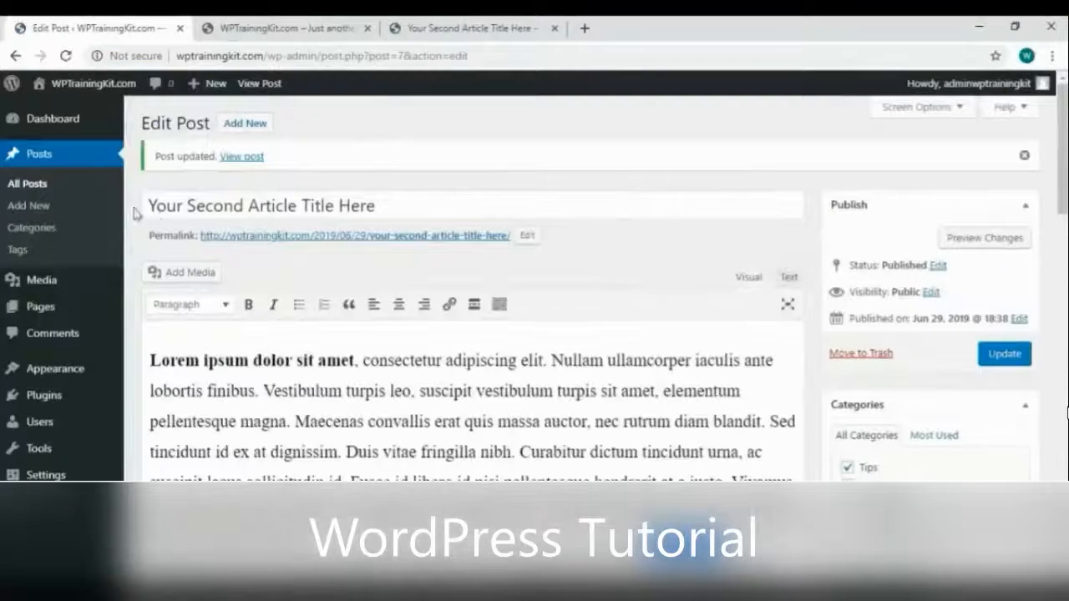
# Append the tags 'new tags 1' and 'new tags 2' to 'Your Article Title Here' via Quick Edit
pyautogui.click(54, 188)
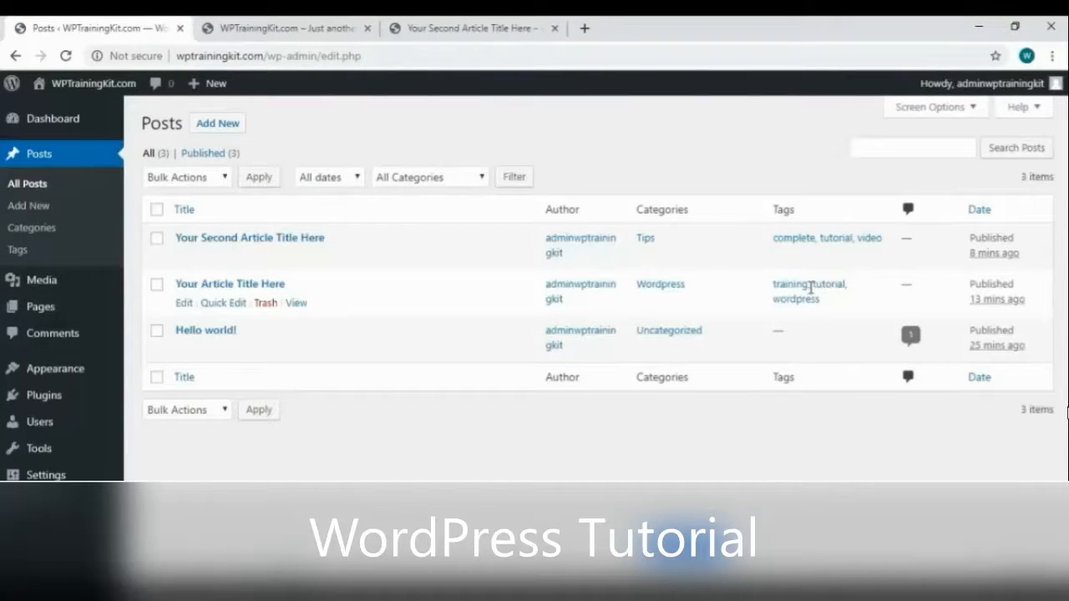
pyautogui.click(224, 304)
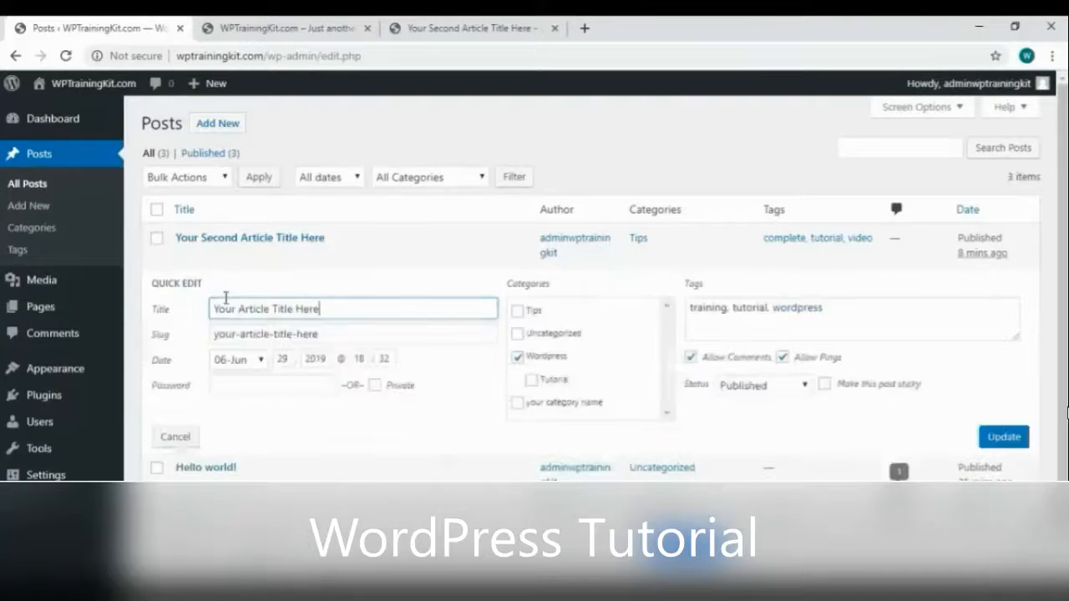
pyautogui.click(862, 309)
pyautogui.write(', new')
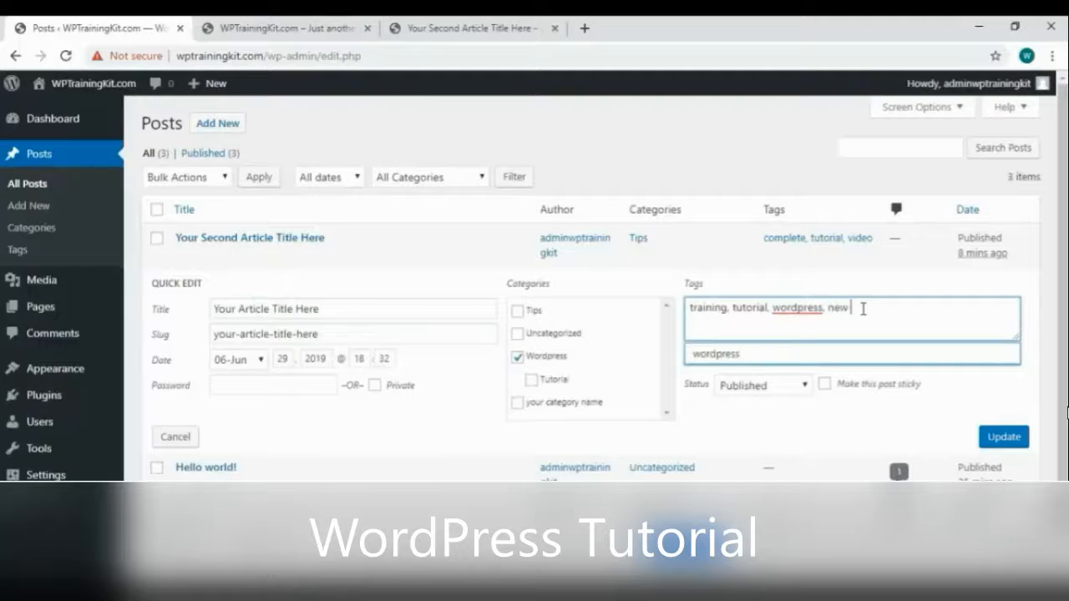
pyautogui.write(' tags 1, new tags 2')
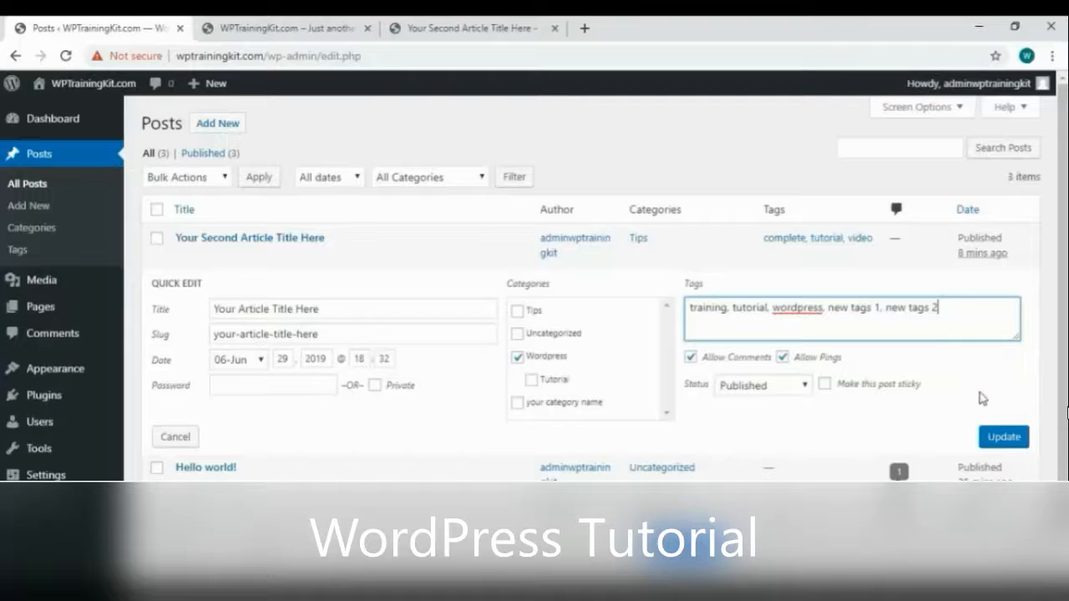
pyautogui.click(1001, 438)
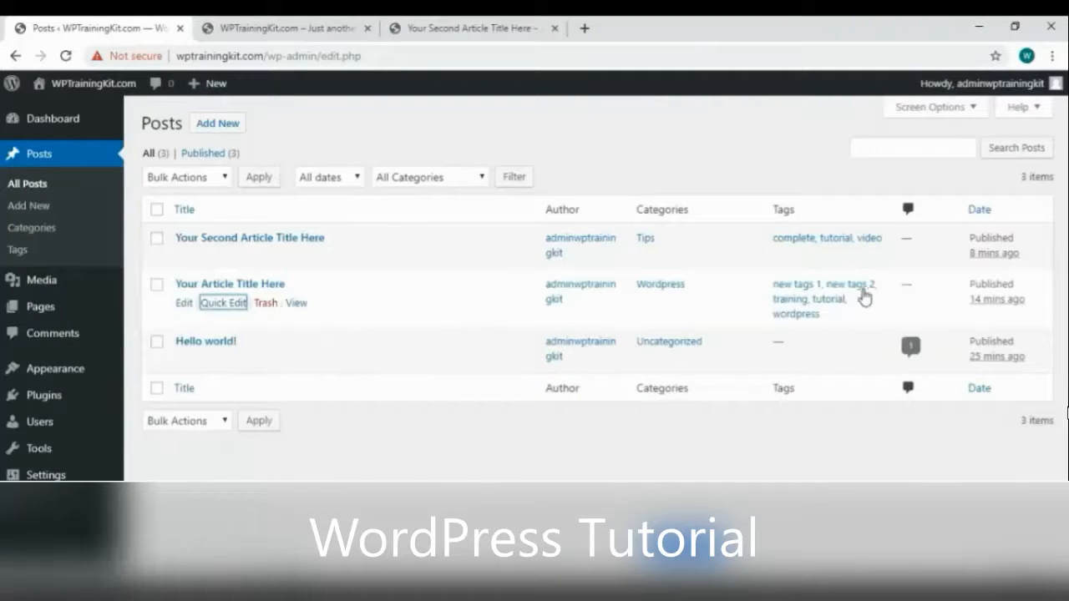
pyautogui.click(20, 250)
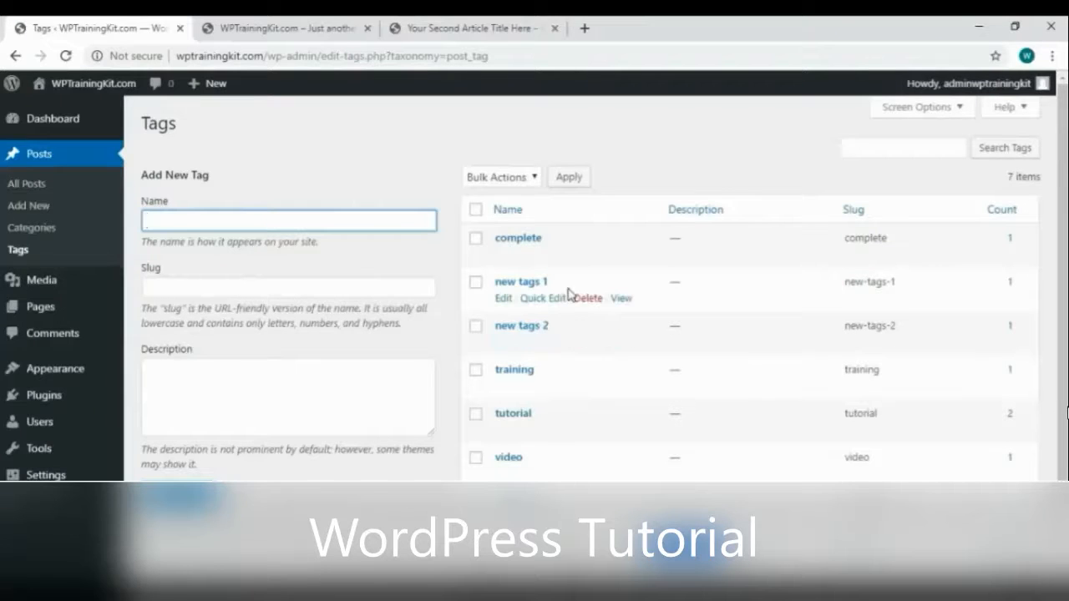
# Delete the tags 'new tags 1' and 'new tags 2', confirming each deletion
pyautogui.click(587, 298)
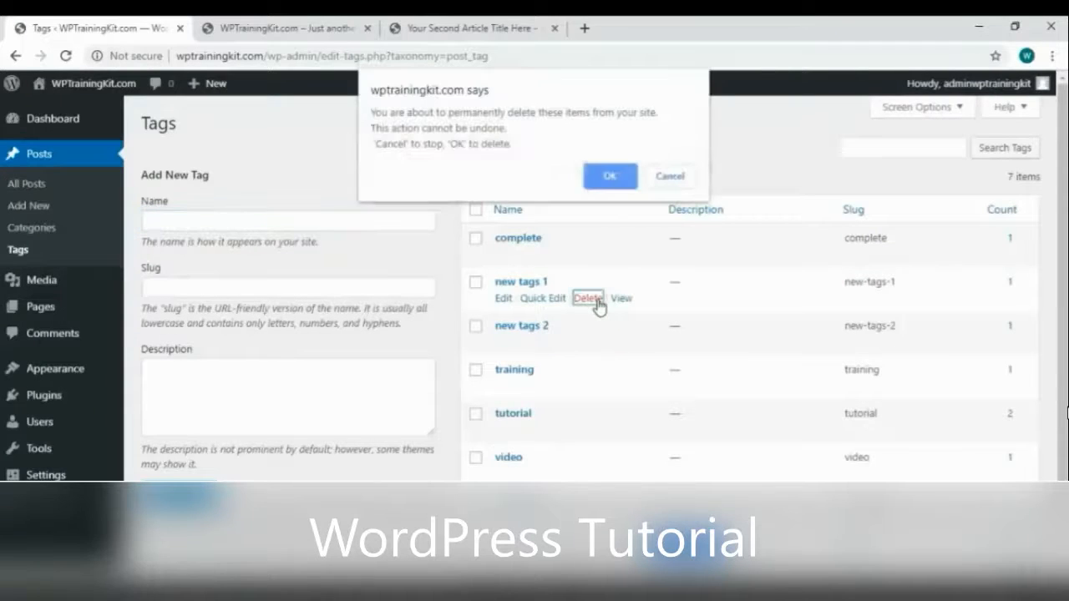
pyautogui.click(616, 183)
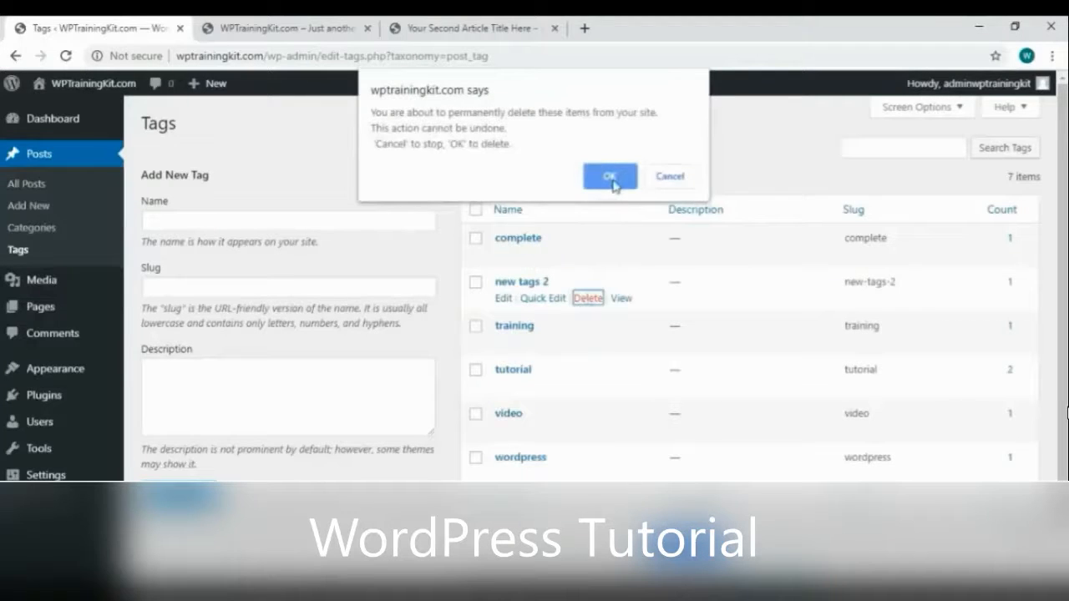
pyautogui.click(614, 180)
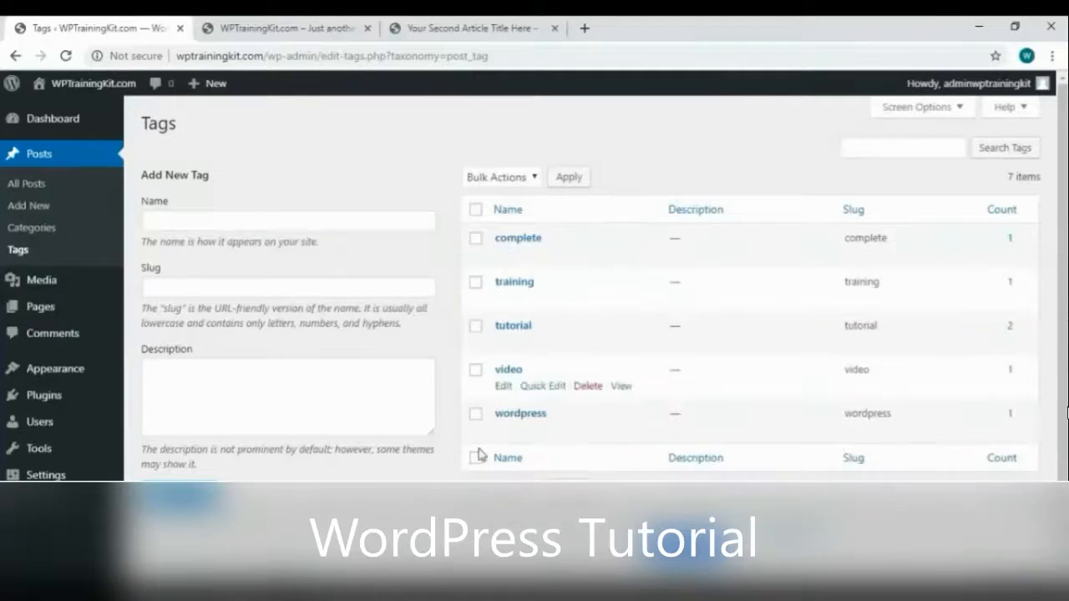
pyautogui.click(55, 192)
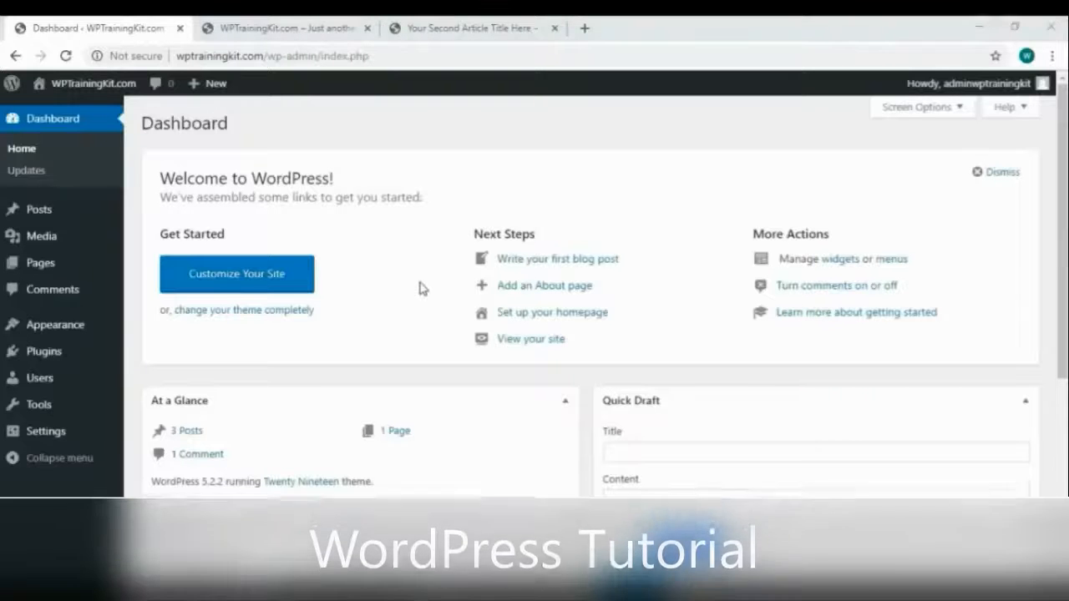
# Check the empty Media Library, then go to Media > Add New
pyautogui.click(56, 240)
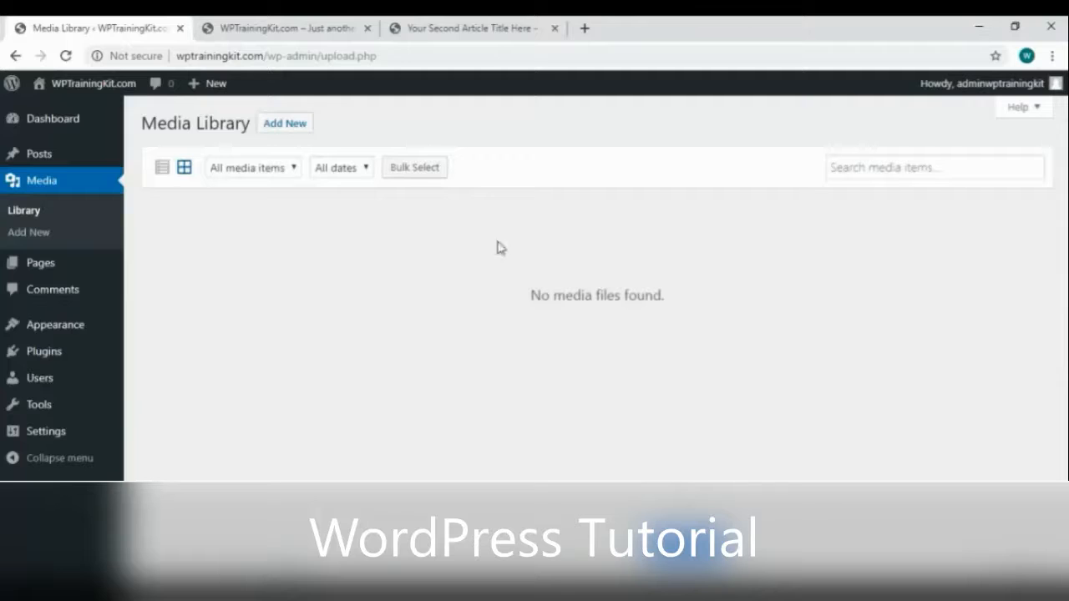
pyautogui.click(67, 237)
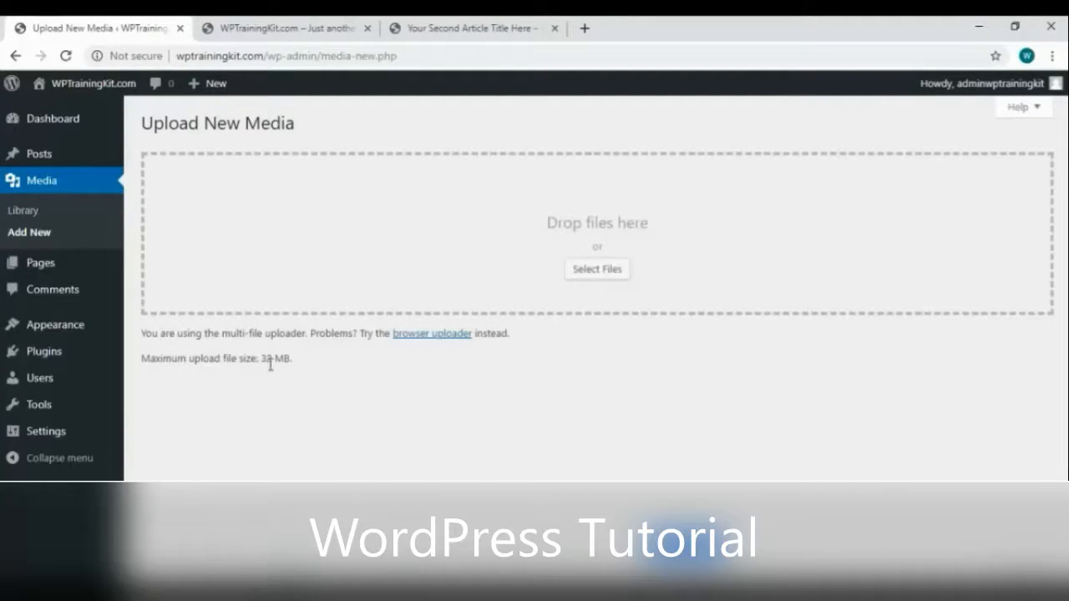
# In a new tab, search Google for 'free royalty image' and open Pixabay
pyautogui.click(587, 30)
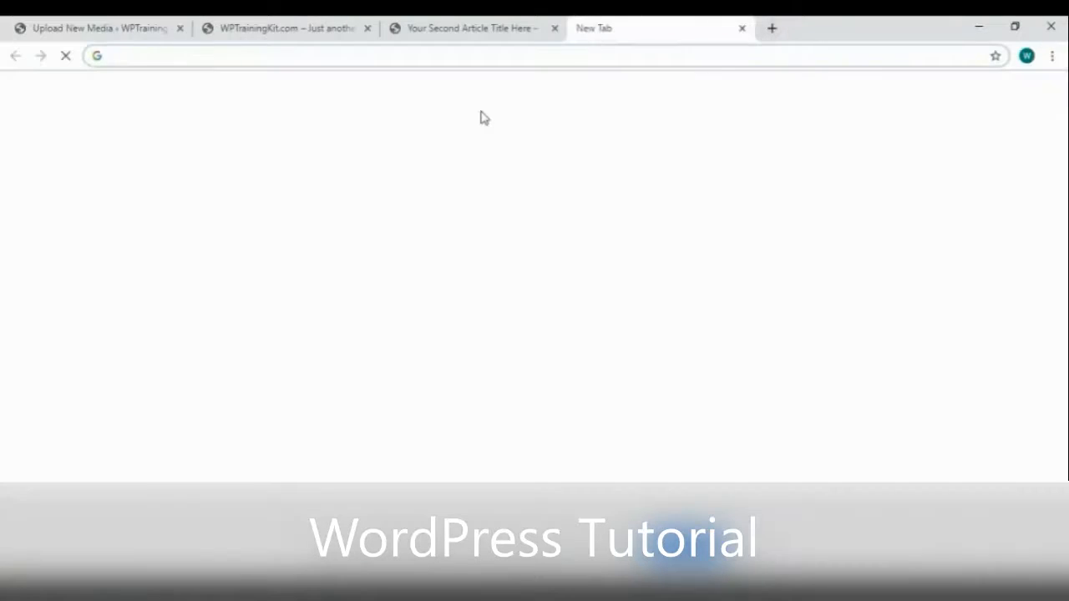
pyautogui.write('free roya')
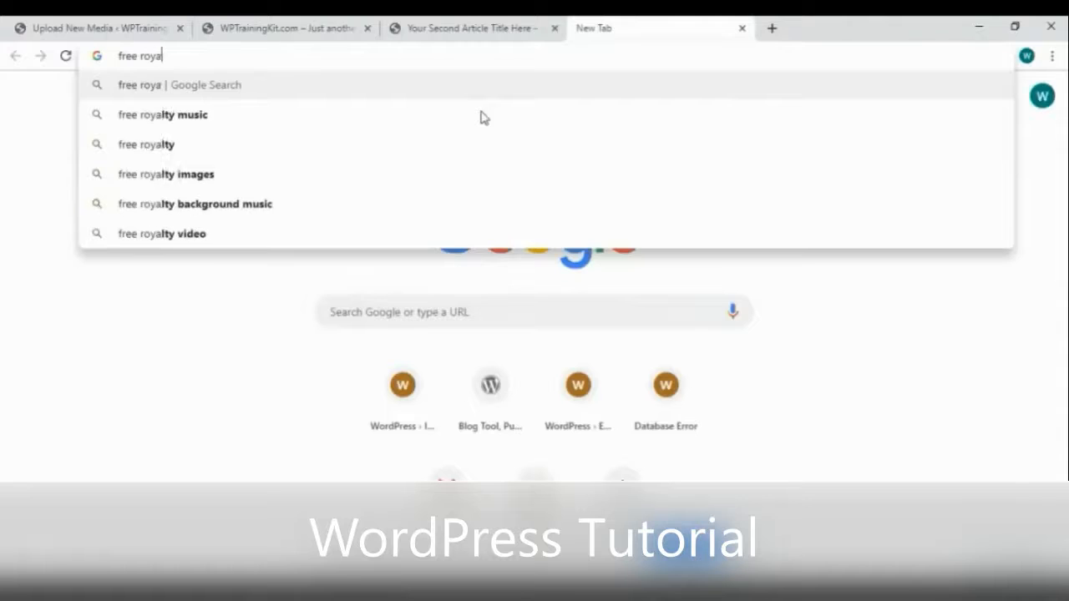
pyautogui.write('lty image')
pyautogui.press('Return')
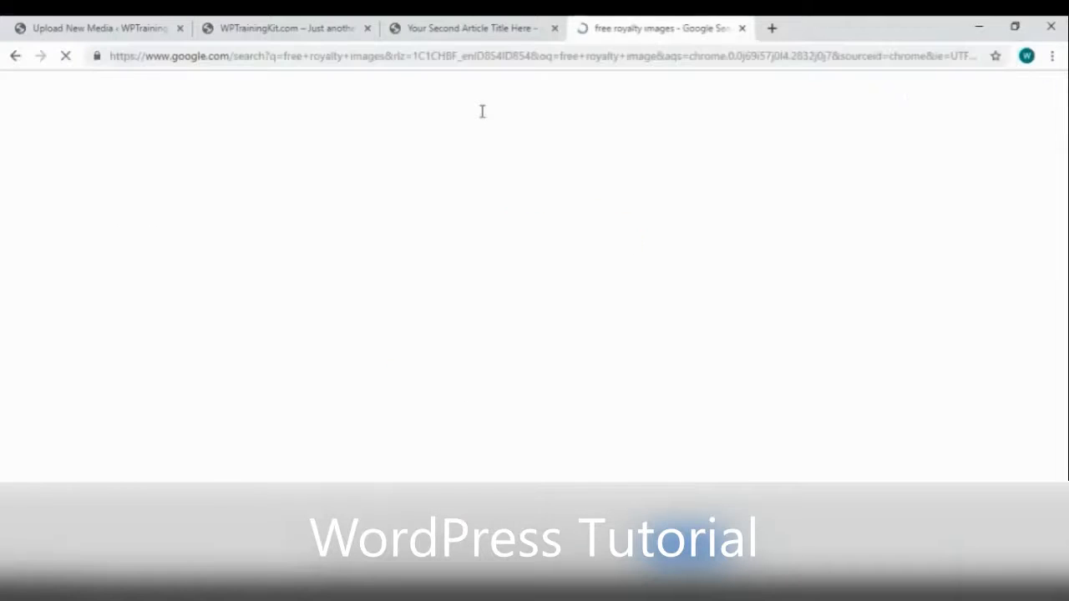
pyautogui.scroll(-2, 551, 230)
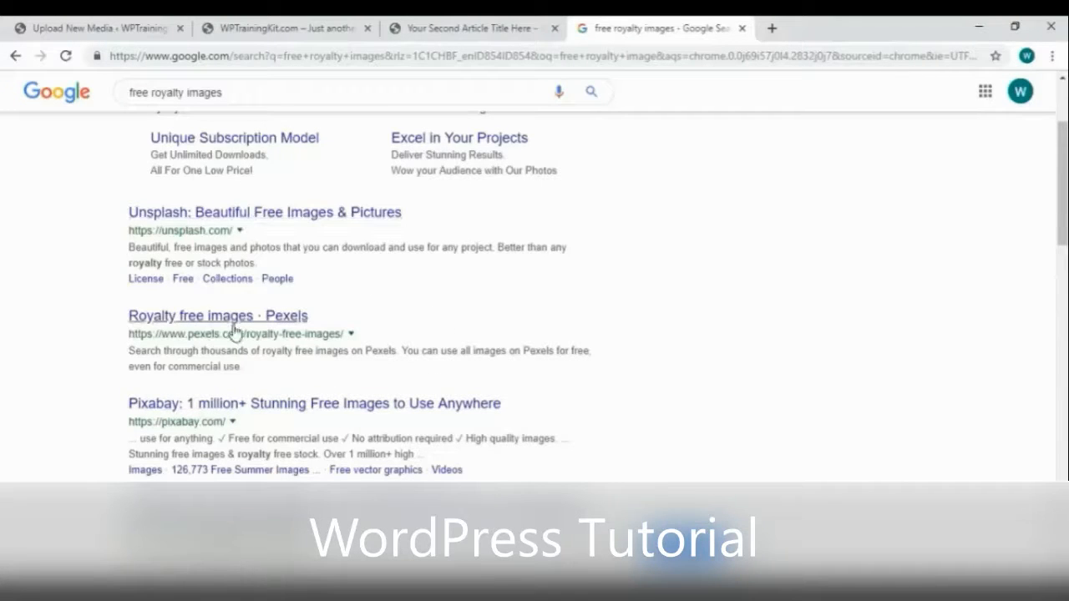
pyautogui.click(317, 406)
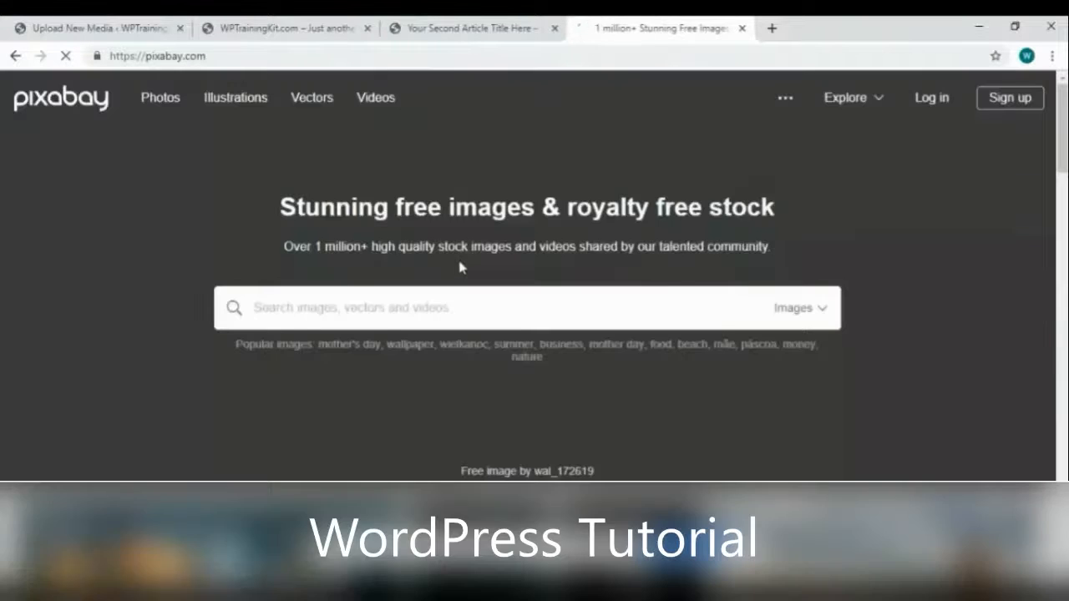
# Download Pixabay's mountain lake photo at 640×426 and return to the WordPress tab
pyautogui.scroll(-5, 460, 267)
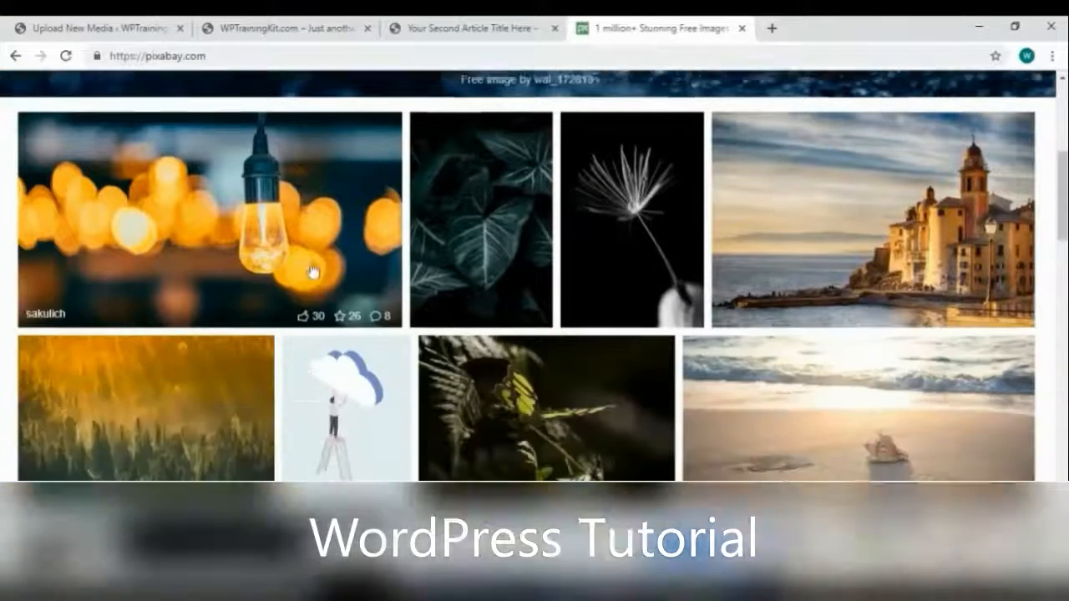
pyautogui.scroll(-3, 314, 271)
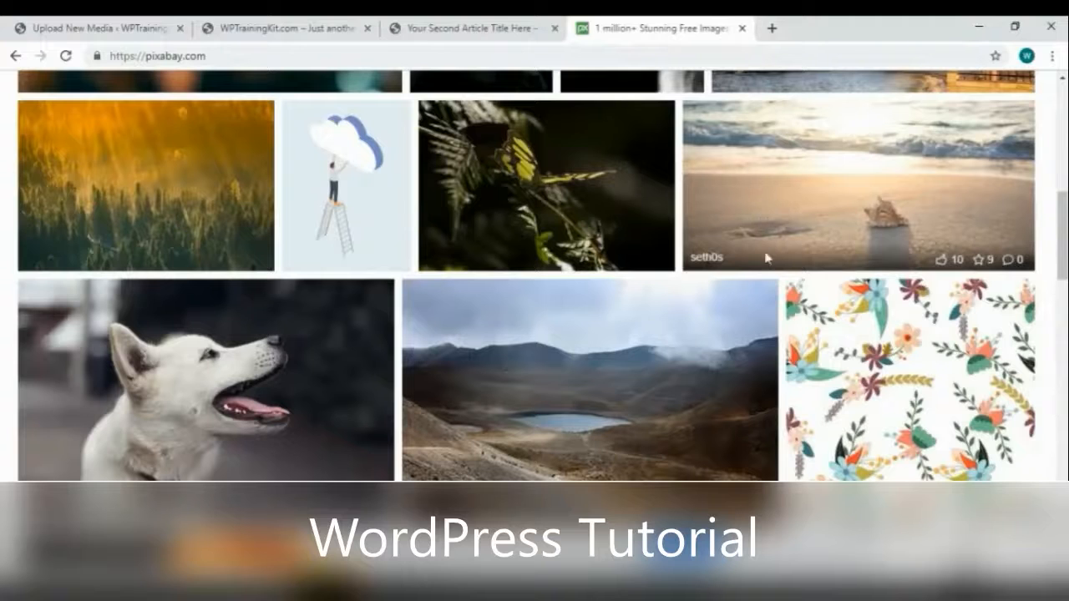
pyautogui.click(570, 374)
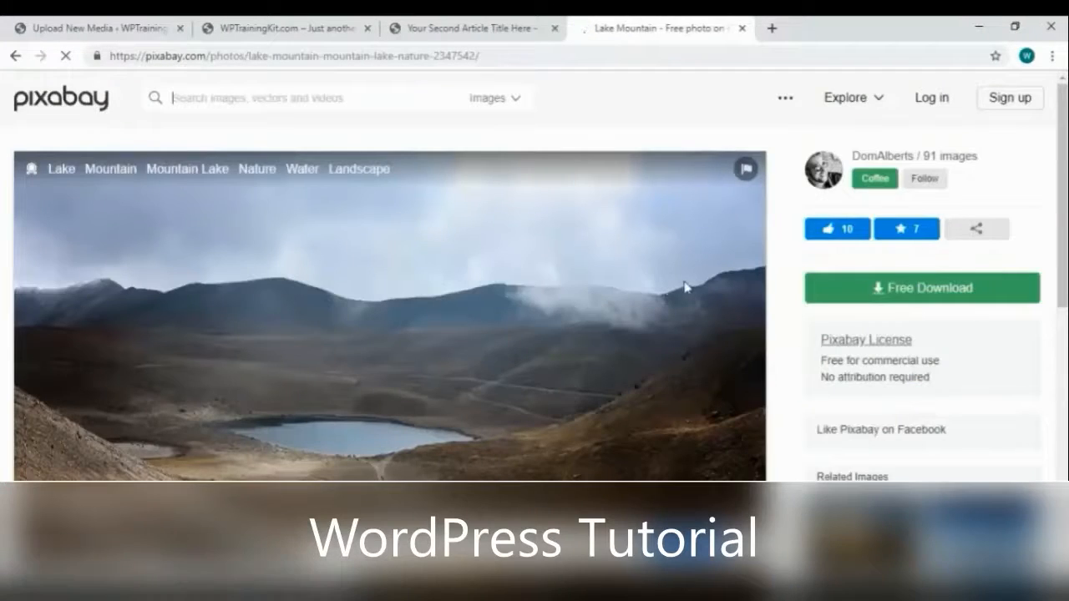
pyautogui.scroll(-2, 684, 287)
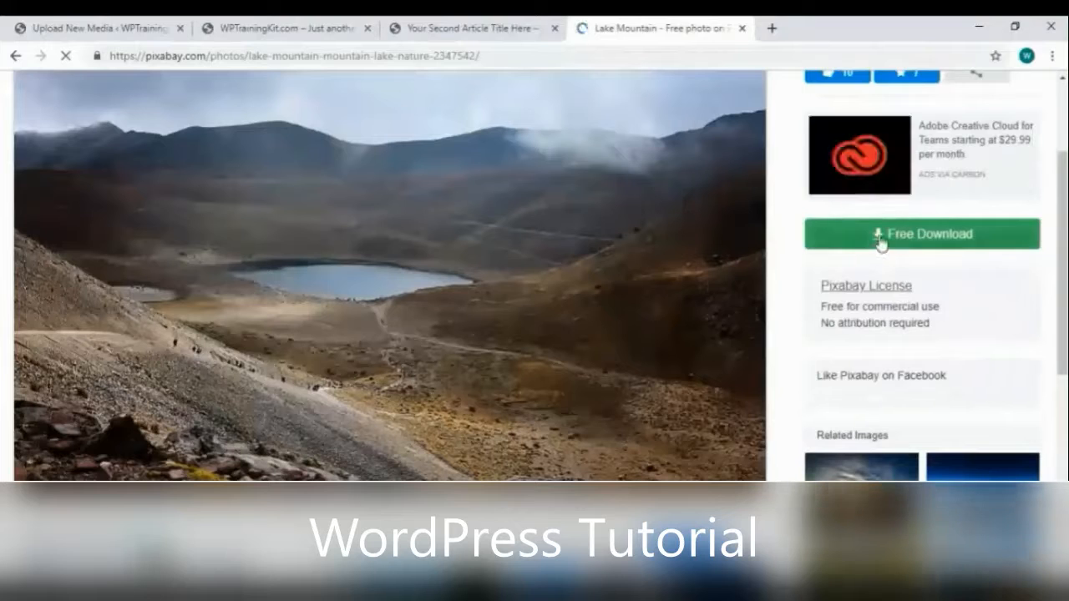
pyautogui.click(940, 235)
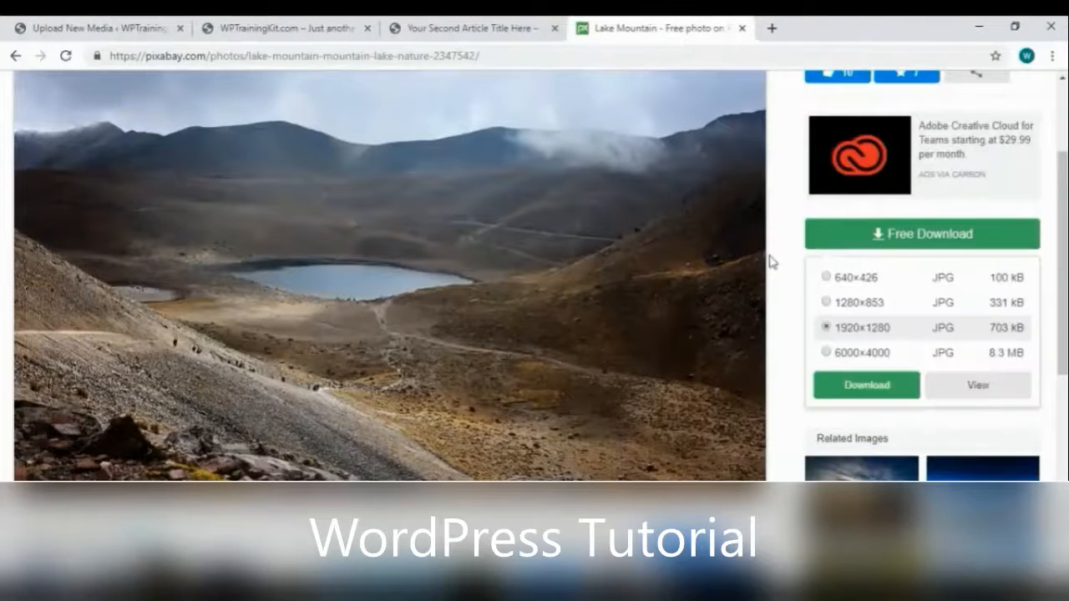
pyautogui.click(827, 277)
pyautogui.click(867, 385)
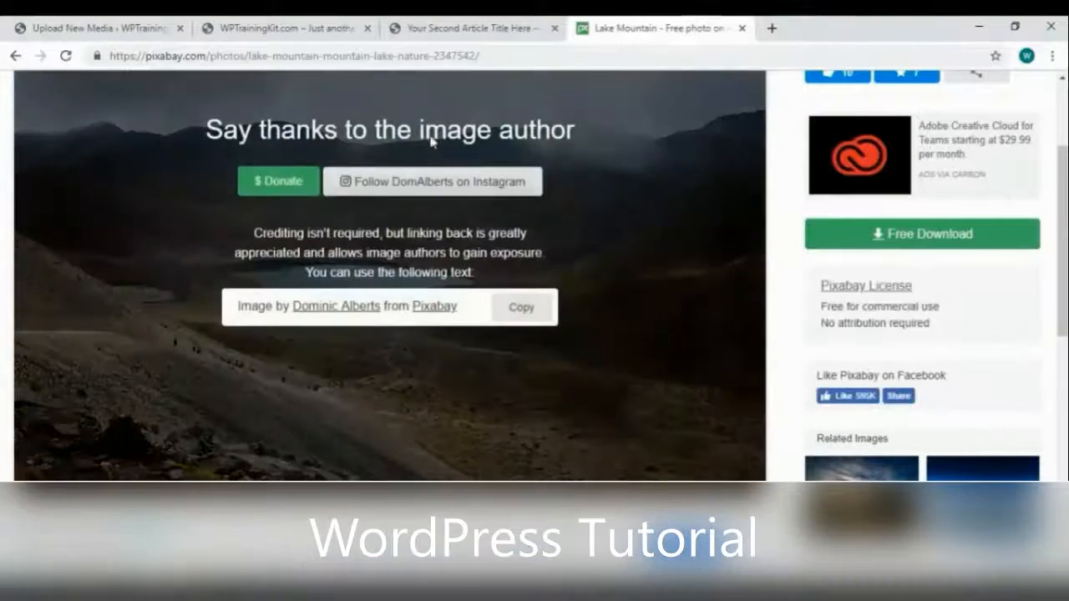
pyautogui.click(97, 30)
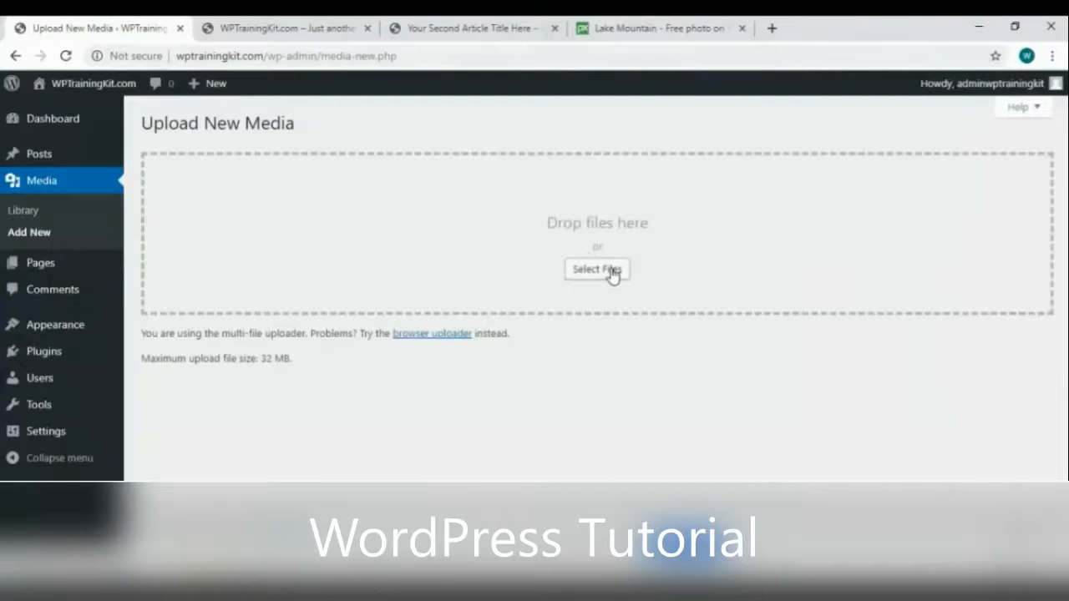
# Upload lake-2347542_640 from Downloads to the media library, then return to the Pixabay Lake Mountain page
pyautogui.click(612, 276)
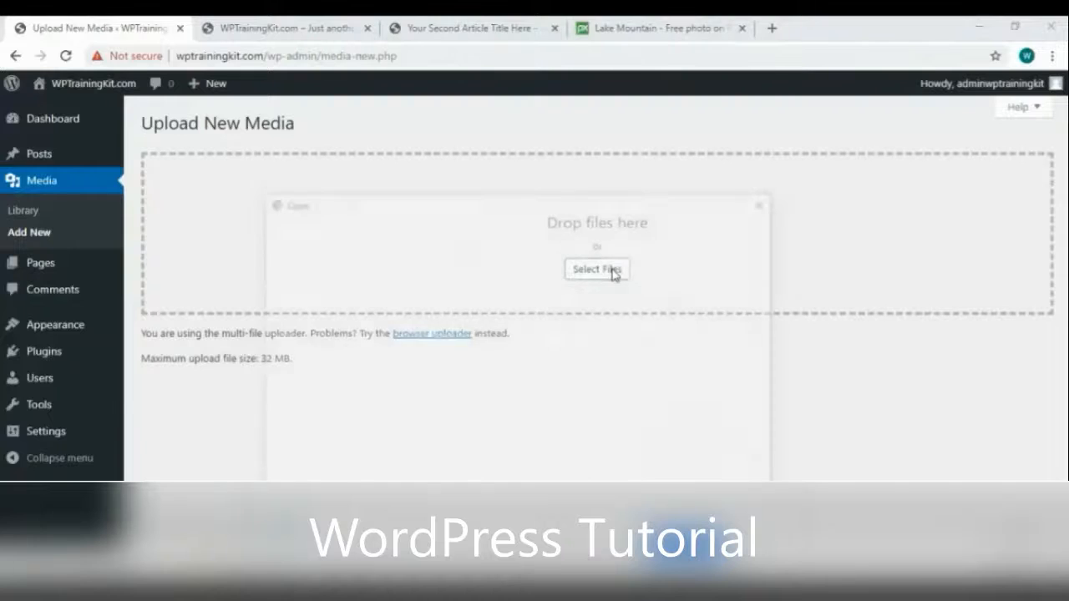
pyautogui.click(642, 420)
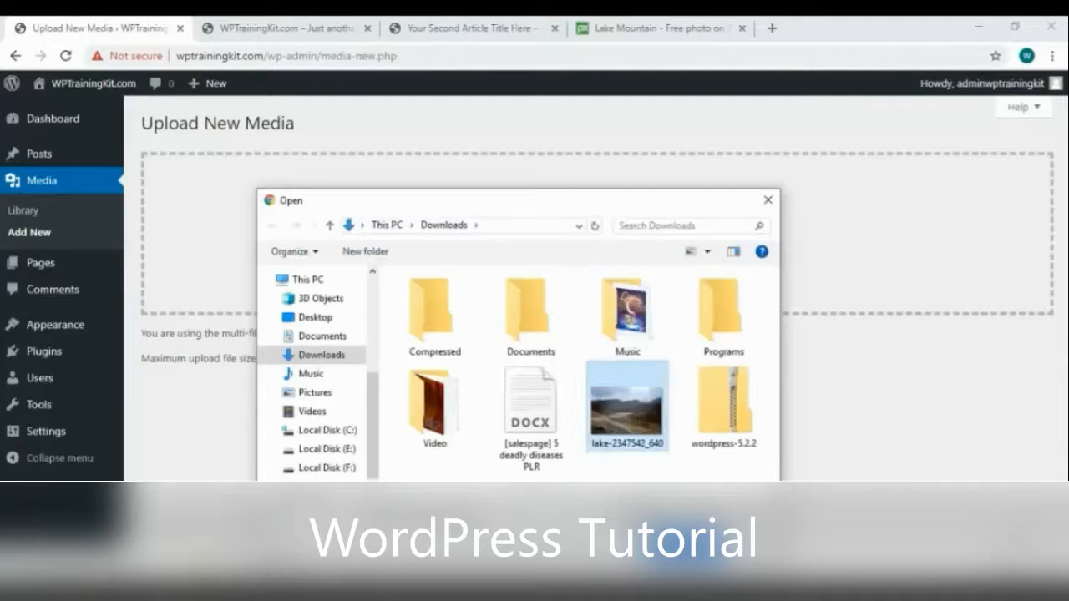
pyautogui.click(685, 547)
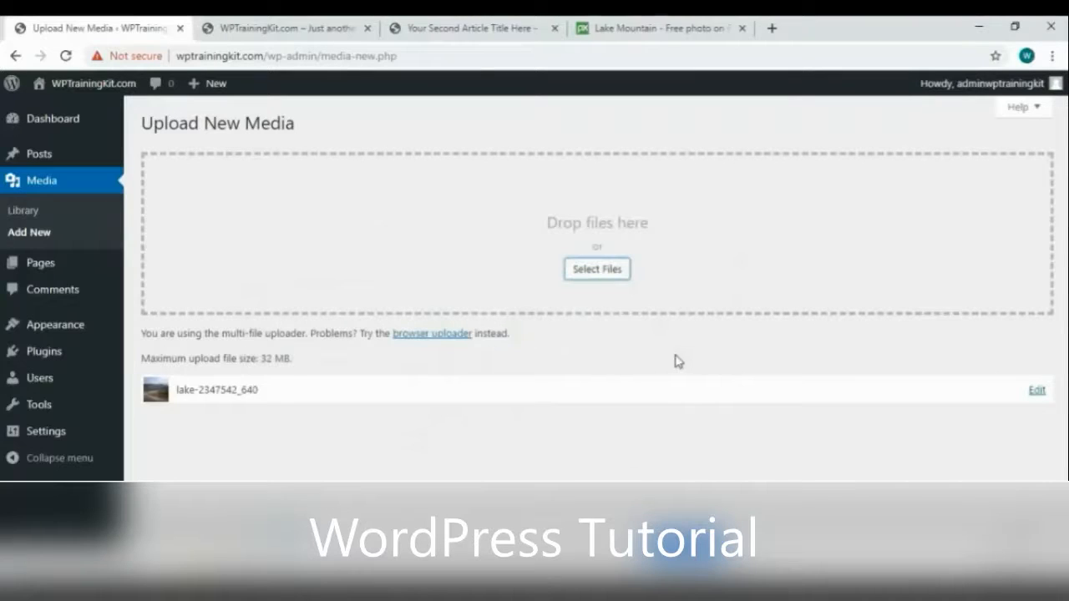
pyautogui.click(631, 29)
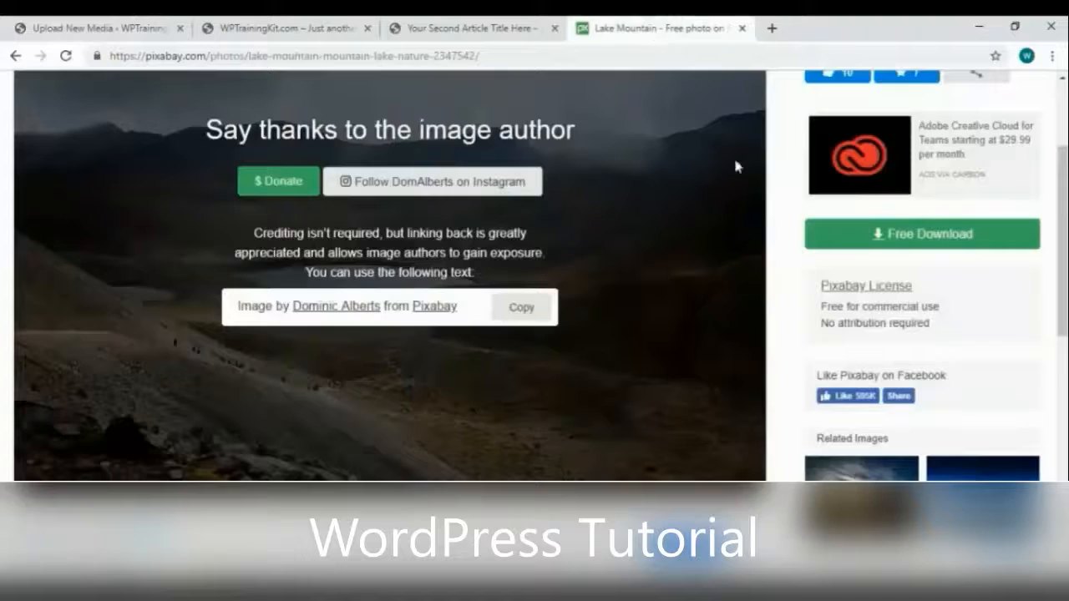
# Download the related hiker photo from Pixabay
pyautogui.scroll(-2, 733, 157)
pyautogui.click(869, 414)
pyautogui.scroll(-1, 955, 317)
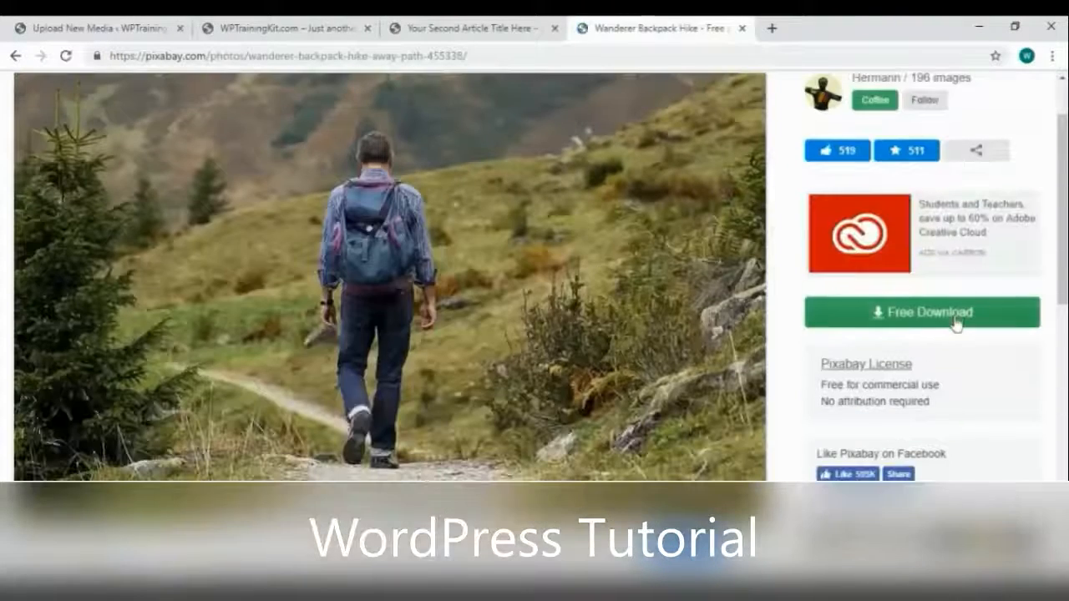
pyautogui.click(954, 316)
pyautogui.click(844, 465)
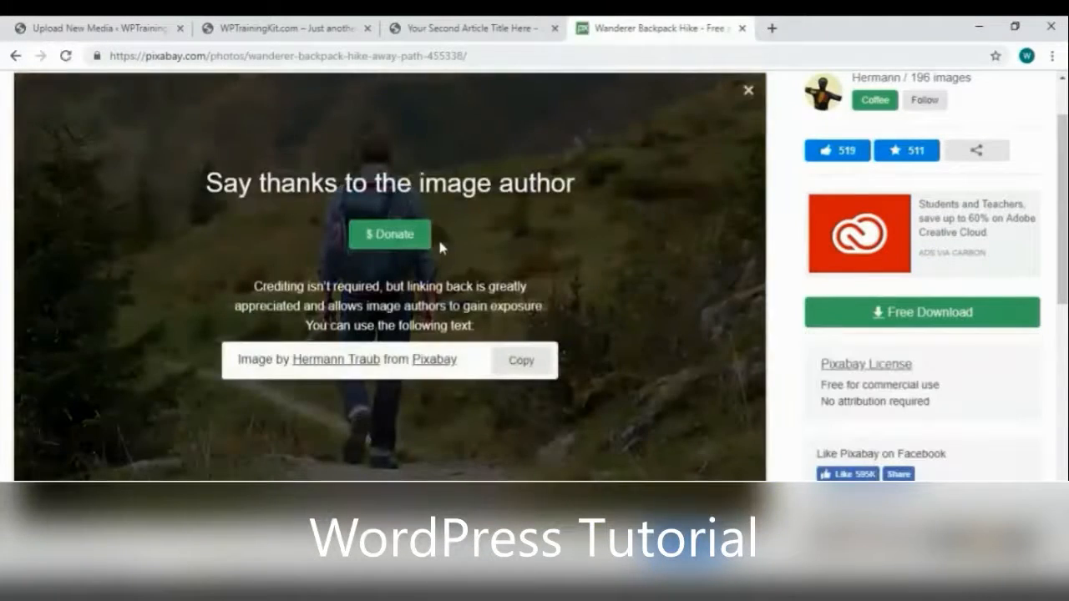
# Drag wanderer-455338_640 into the WordPress upload area and view the Media Library
pyautogui.click(150, 27)
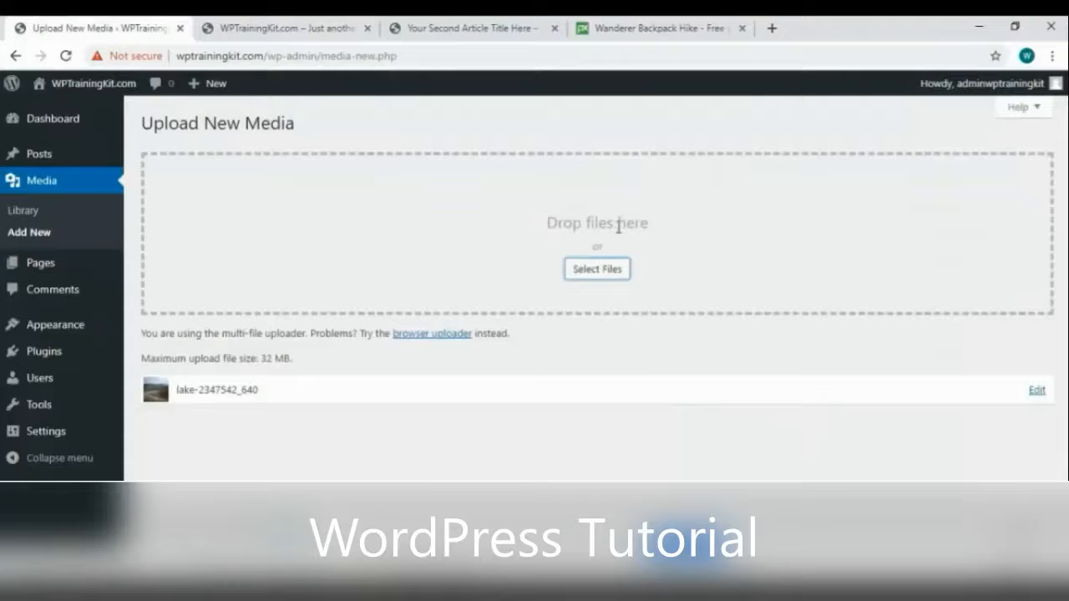
pyautogui.moveTo(83, 588); pyautogui.dragTo(642, 240)
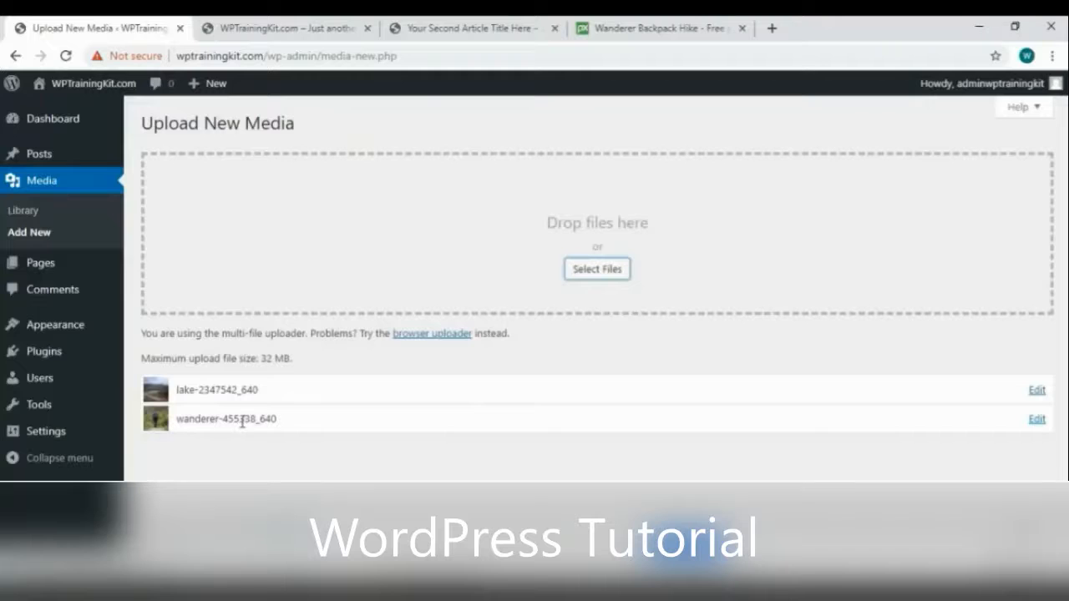
pyautogui.click(54, 216)
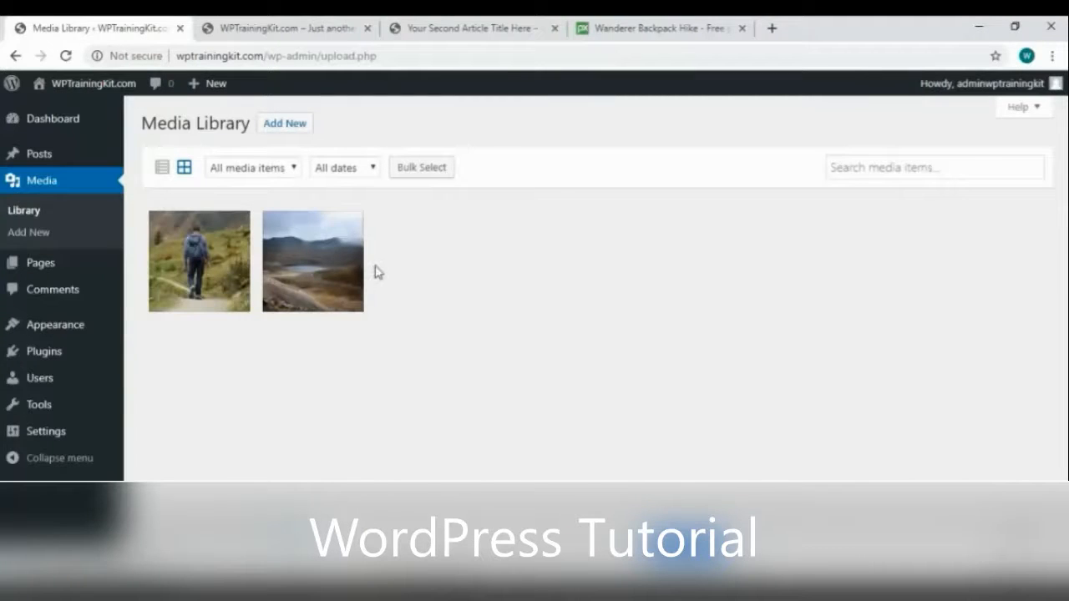
# Open attachment details for wanderer-455338_640.jpg, a 110 KB, 640 × 383 JPEG
pyautogui.click(208, 268)
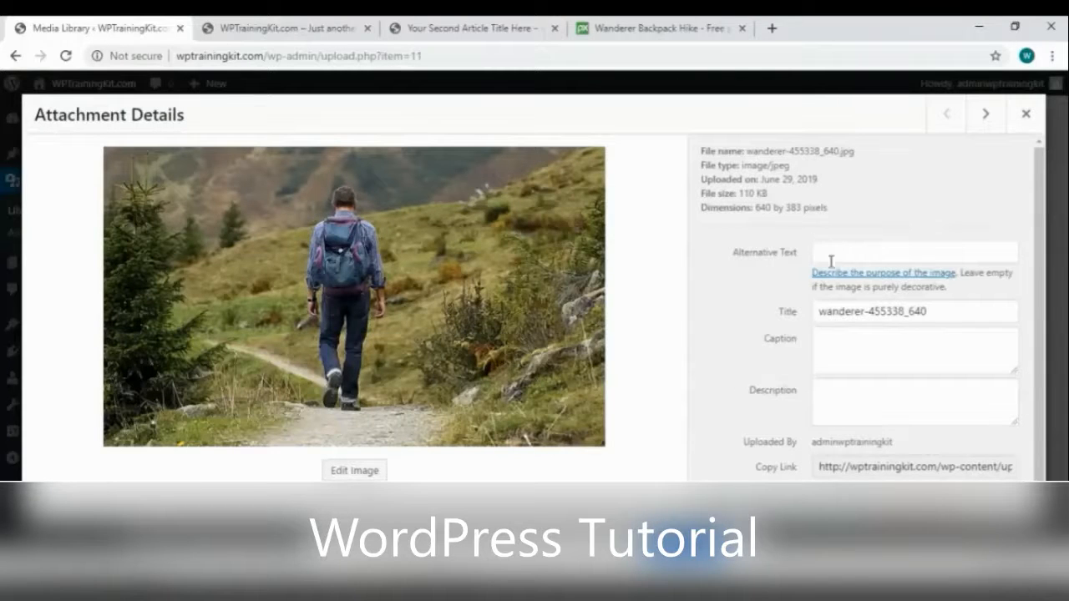
pyautogui.scroll(-1, 842, 410)
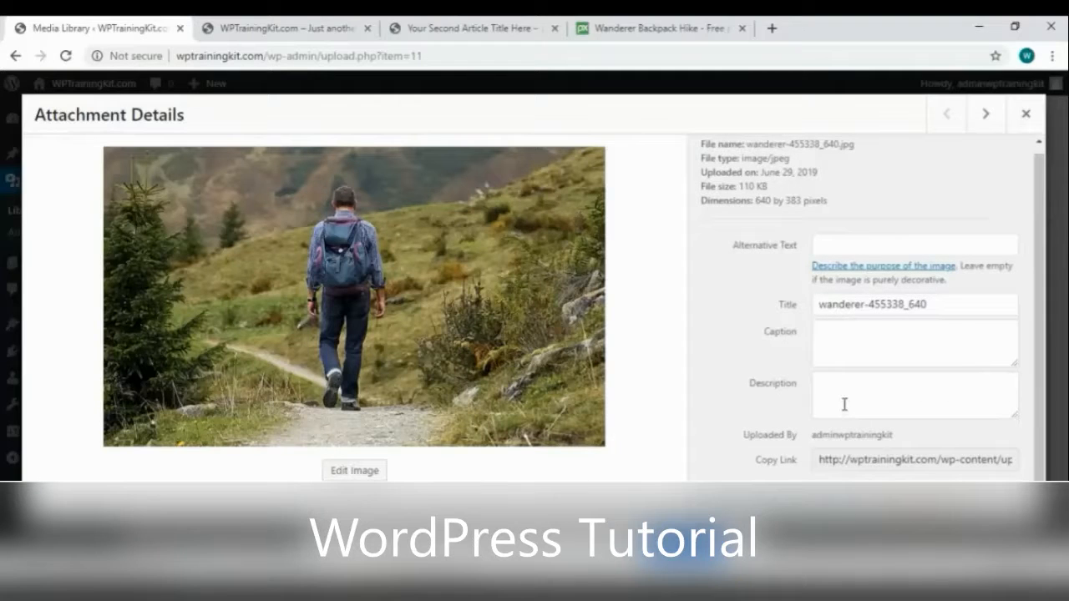
pyautogui.scroll(1, 844, 404)
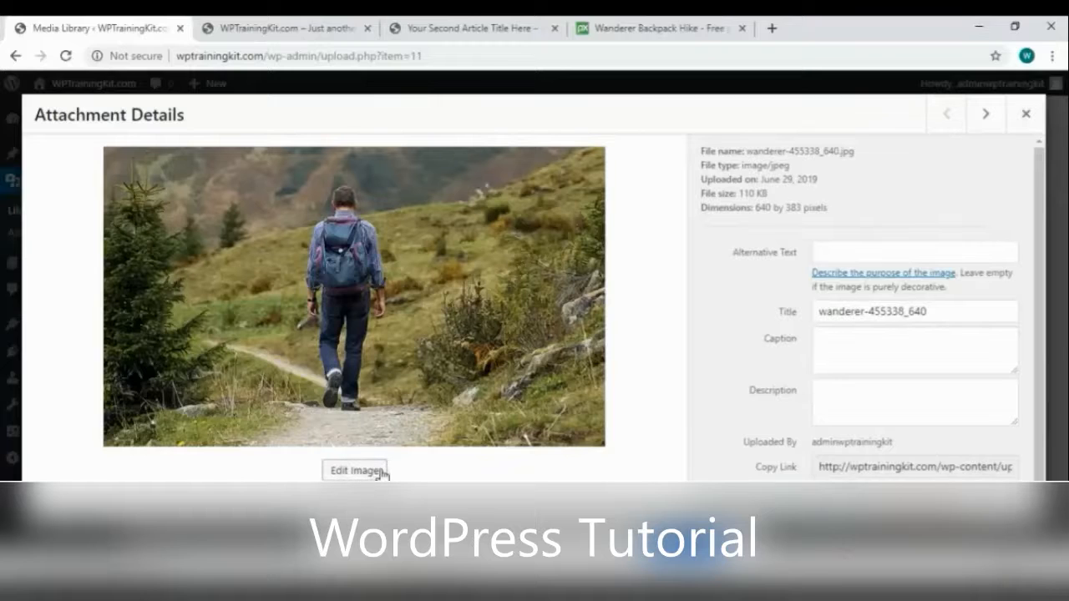
# Try rotating, flipping and mirroring the hiker photo, ending at its original orientation
pyautogui.click(355, 471)
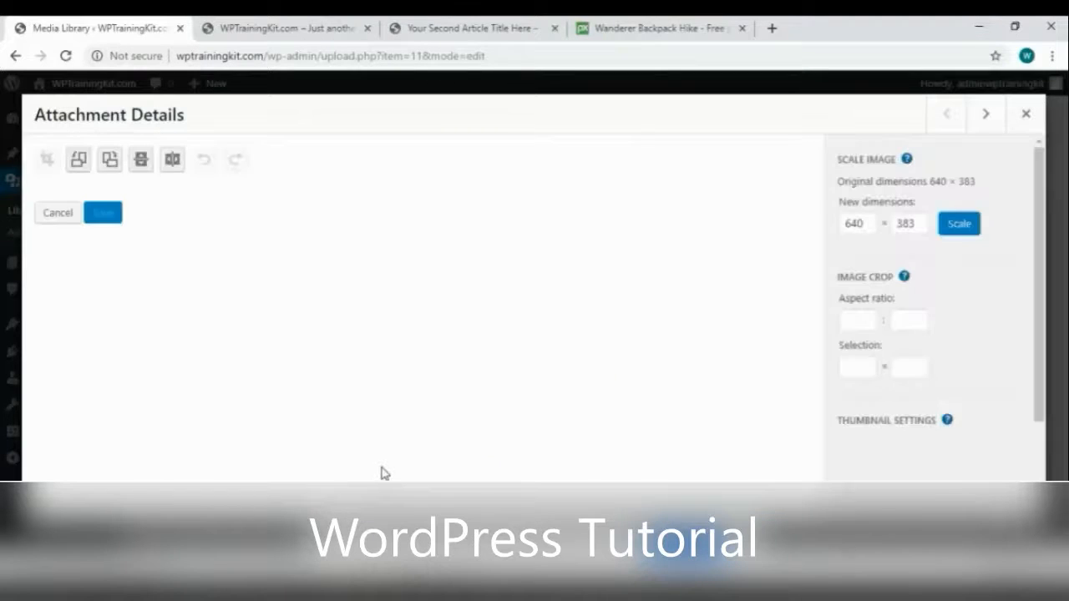
pyautogui.click(78, 162)
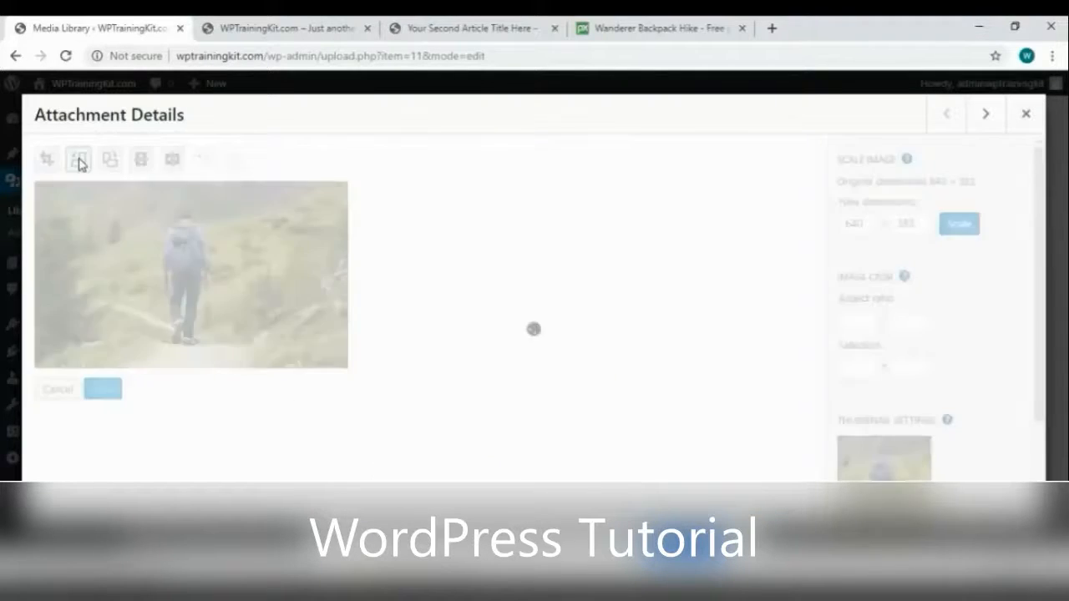
pyautogui.click(78, 162)
pyautogui.click(78, 162)
pyautogui.click(79, 162)
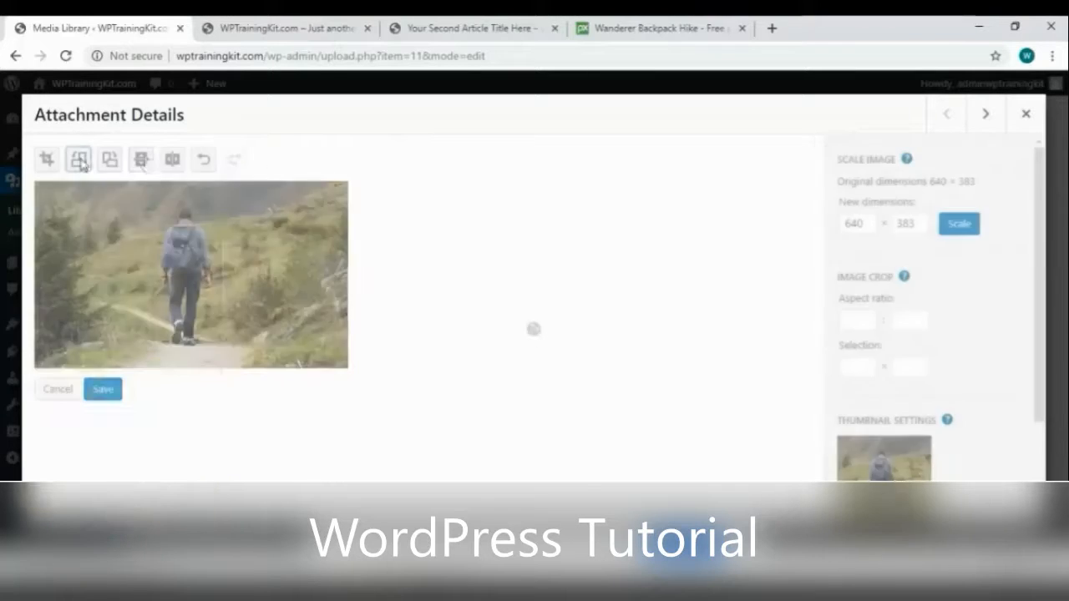
pyautogui.click(142, 161)
pyautogui.click(142, 162)
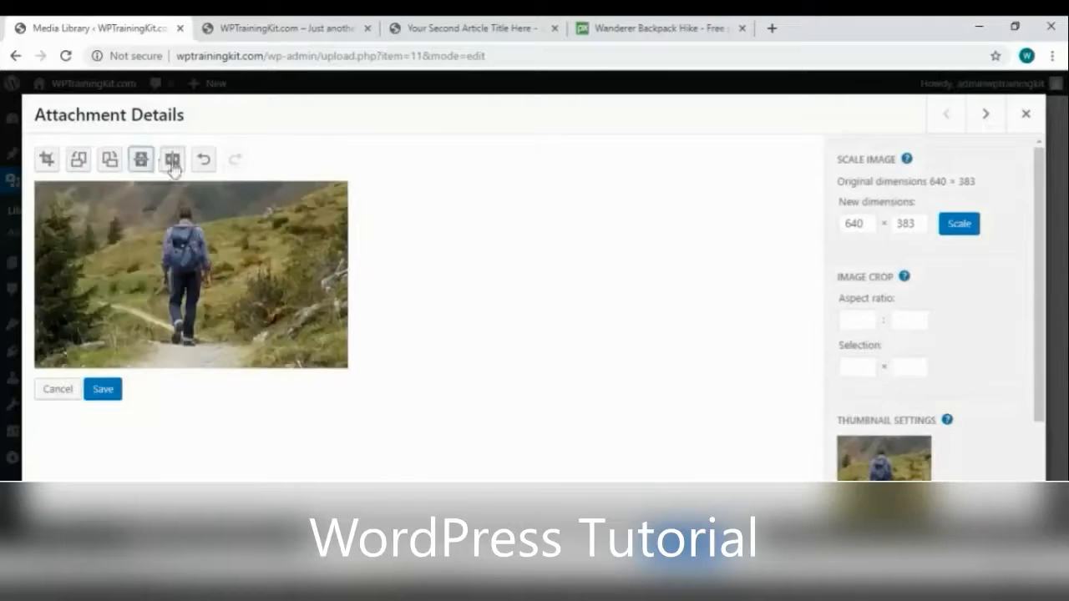
pyautogui.click(172, 161)
pyautogui.click(172, 161)
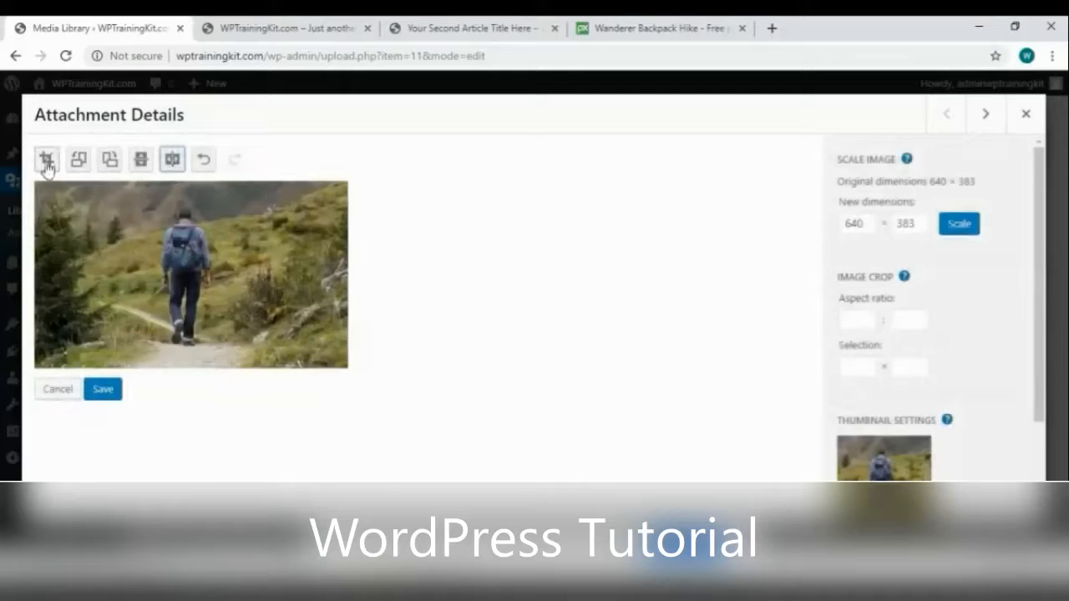
# Crop the hiker photo to 598 × 352, save it, and return to the library
pyautogui.click(47, 163)
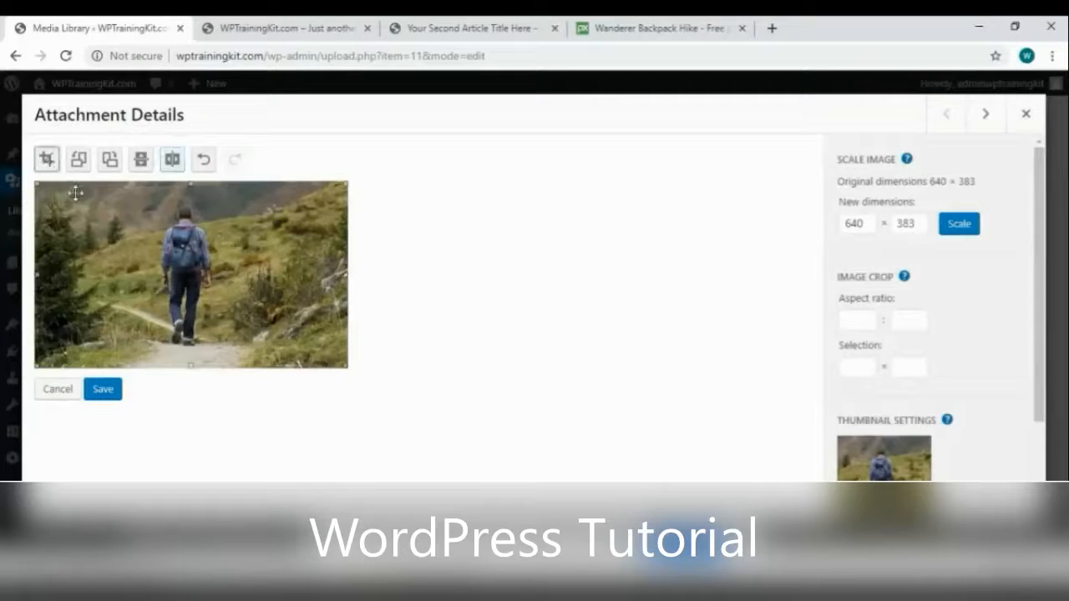
pyautogui.moveTo(39, 189); pyautogui.dragTo(58, 199)
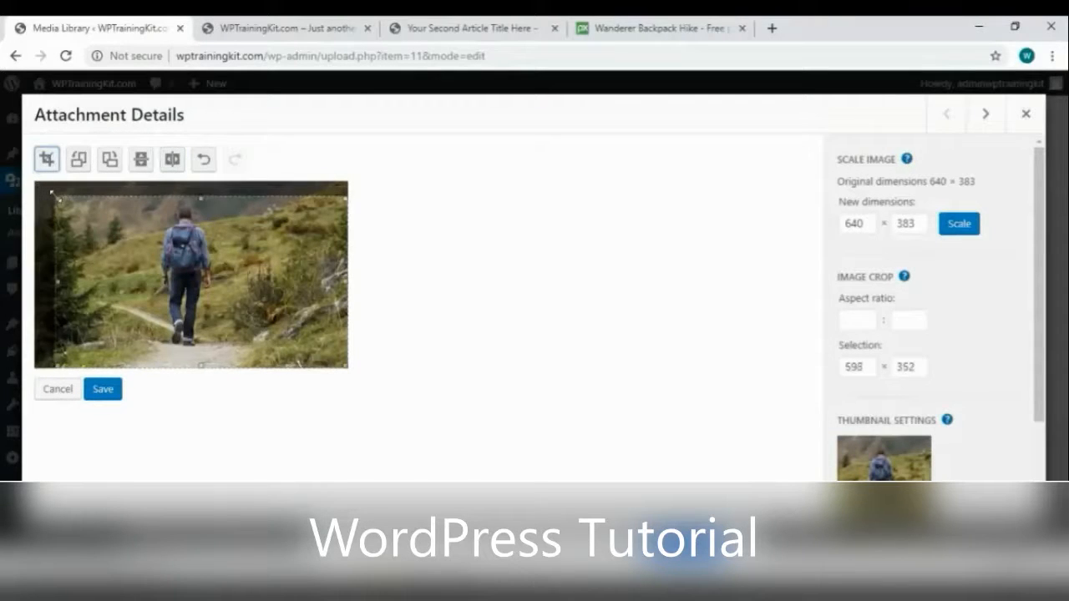
pyautogui.click(101, 392)
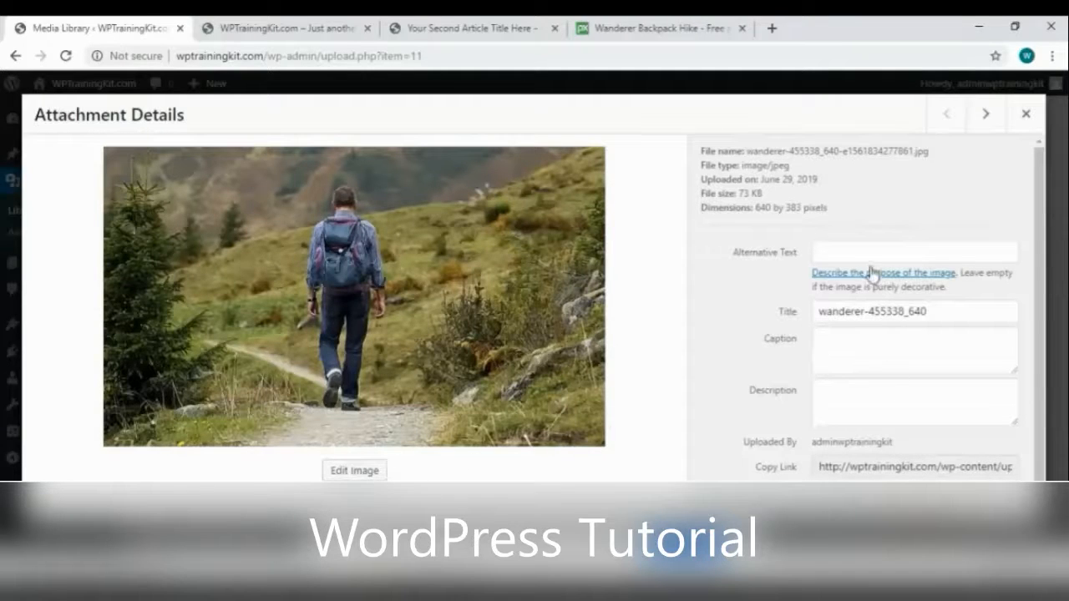
pyautogui.click(1022, 118)
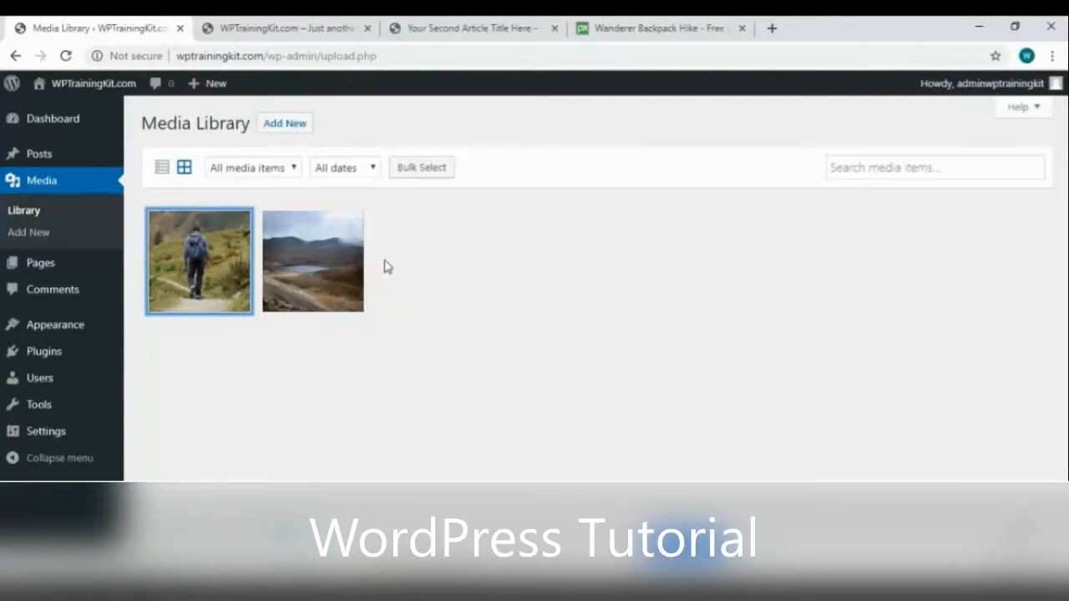
# Start a blank post via Posts > Add New, then switch to the Pixabay hiker photo
pyautogui.moveTo(43, 159)
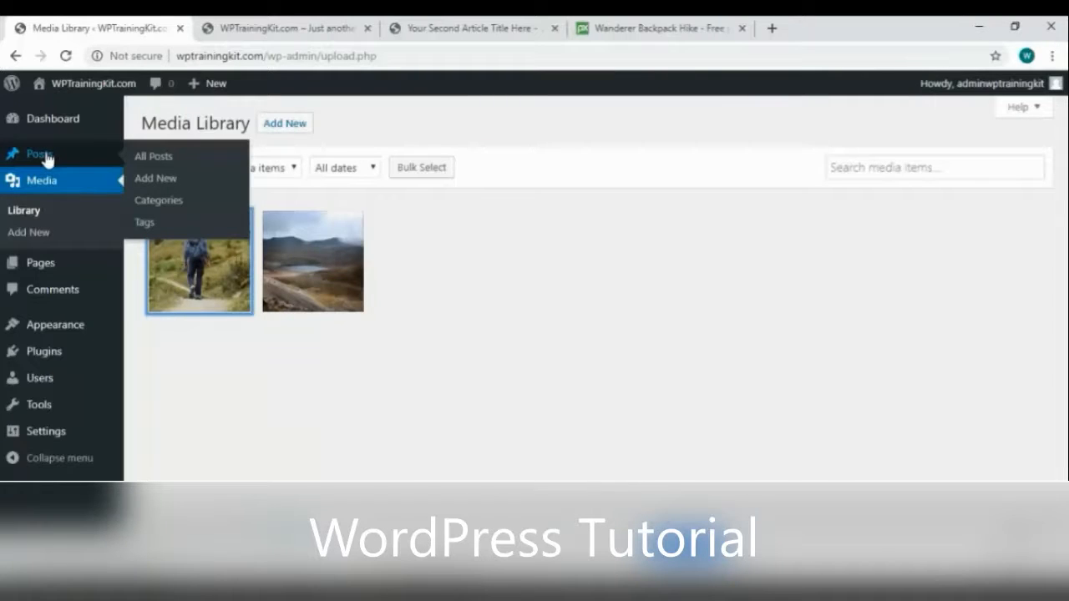
pyautogui.click(156, 179)
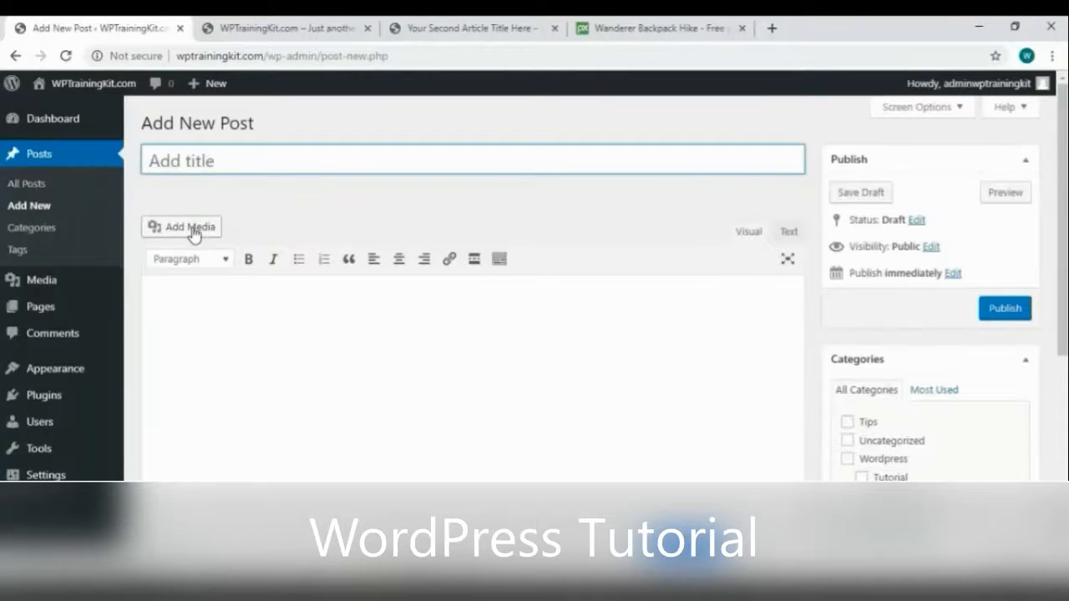
pyautogui.click(609, 31)
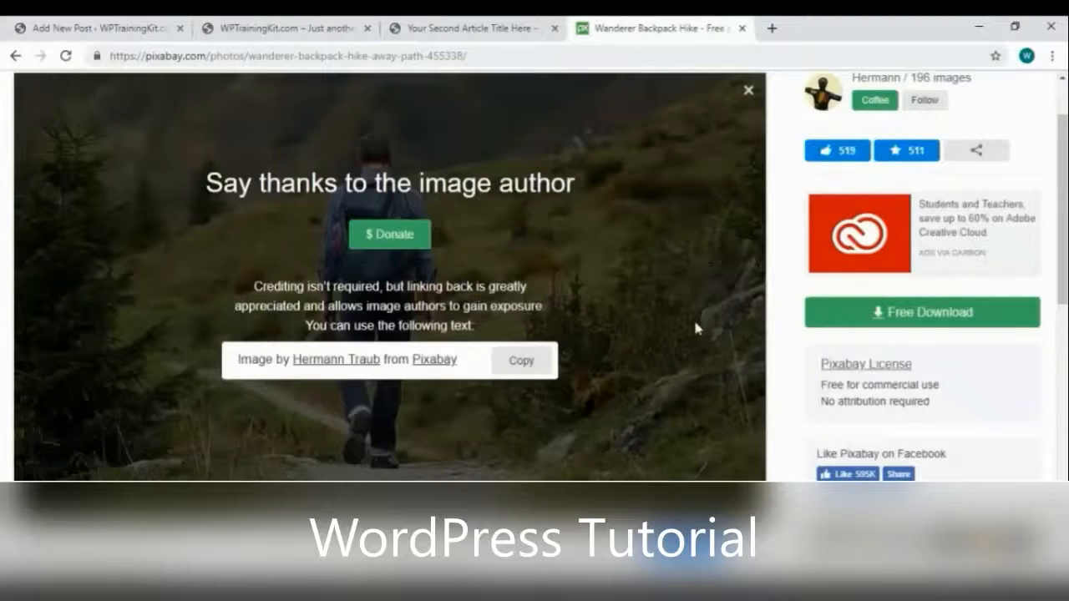
# Close an accidentally opened sponsored image and return to the Lake Mountain photo page
pyautogui.scroll(-5, 696, 324)
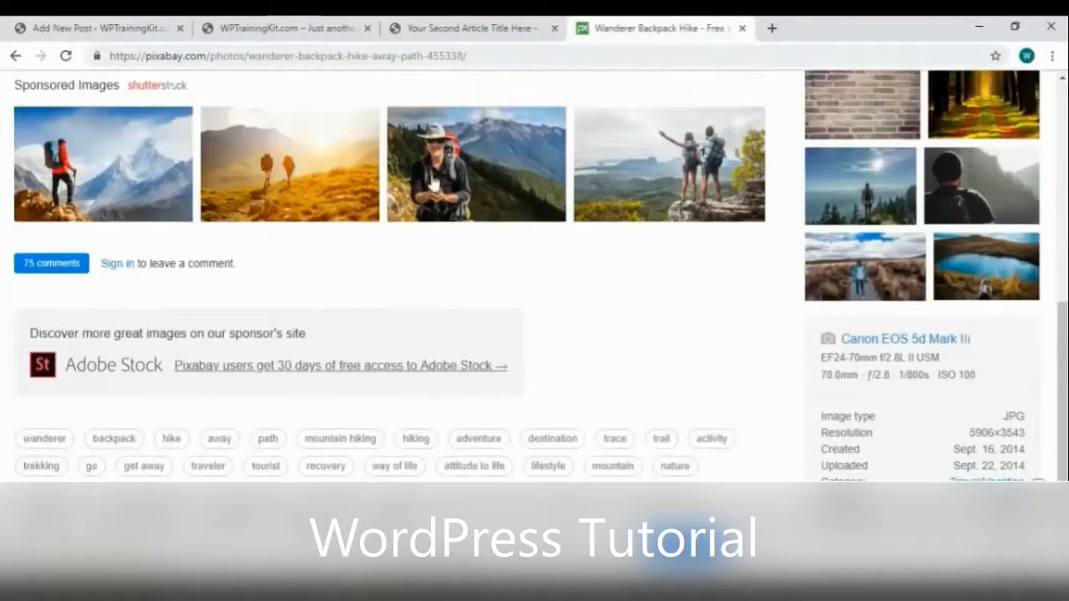
pyautogui.scroll(2, 458, 239)
pyautogui.click(139, 318)
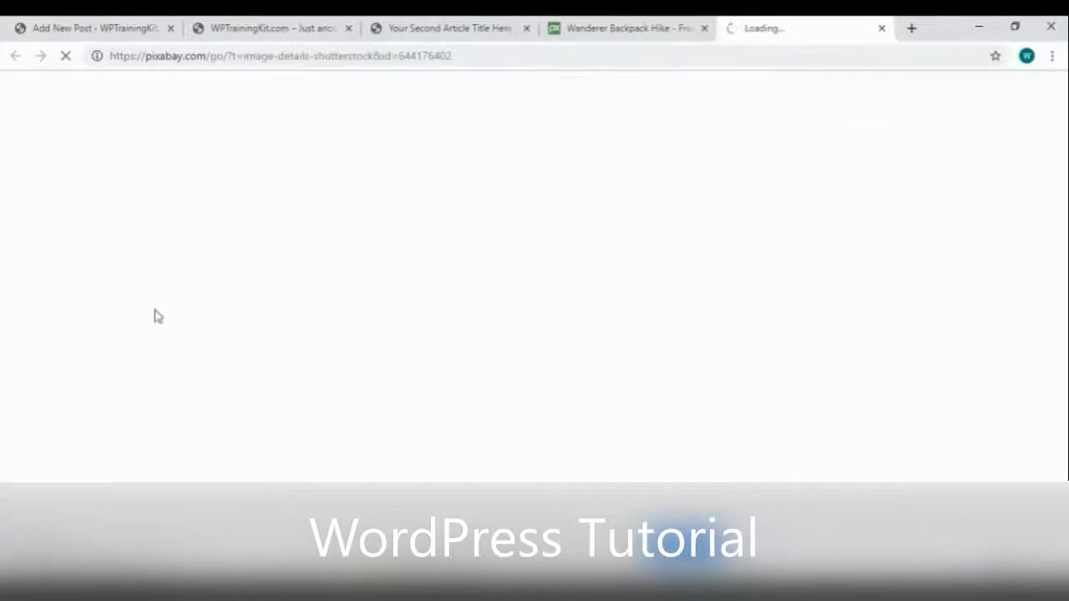
pyautogui.click(880, 28)
pyautogui.click(13, 57)
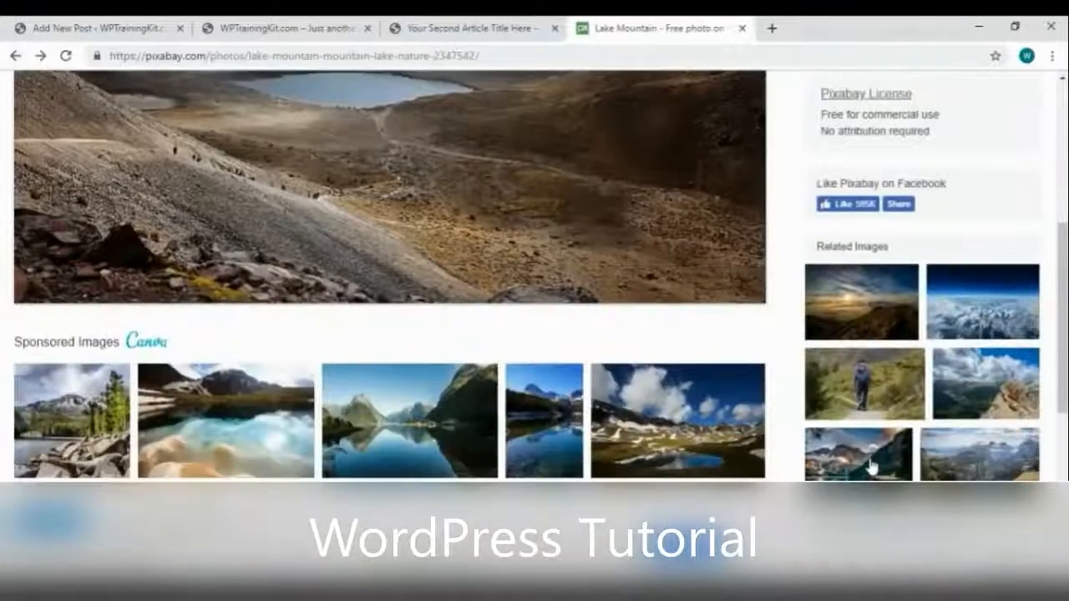
# Download the Italy Mountains Pragser Wildsee photo and open Add Media on the new post
pyautogui.click(875, 451)
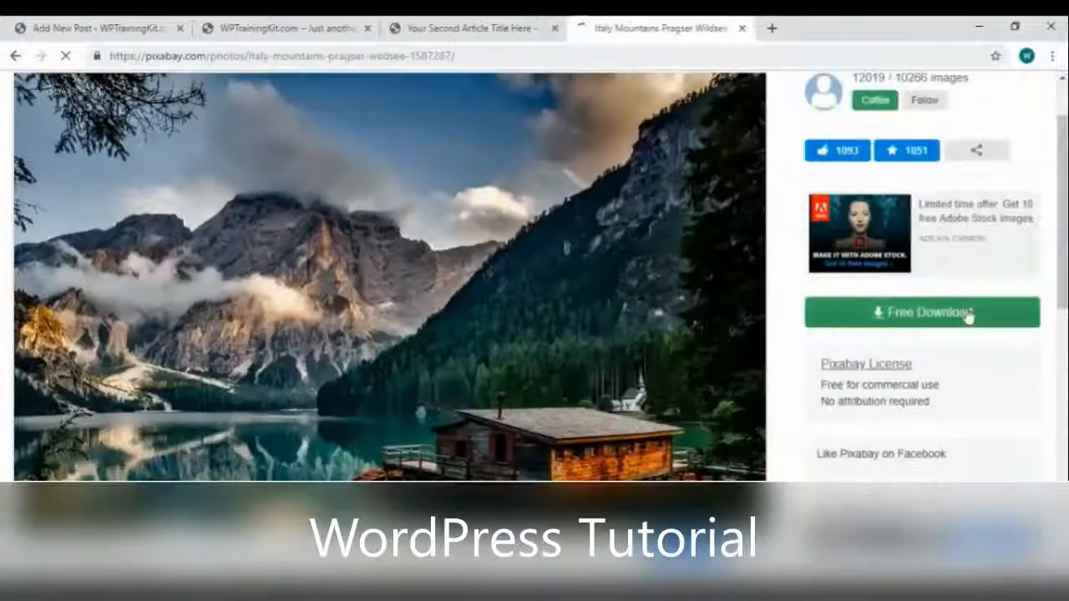
pyautogui.click(966, 313)
pyautogui.click(864, 460)
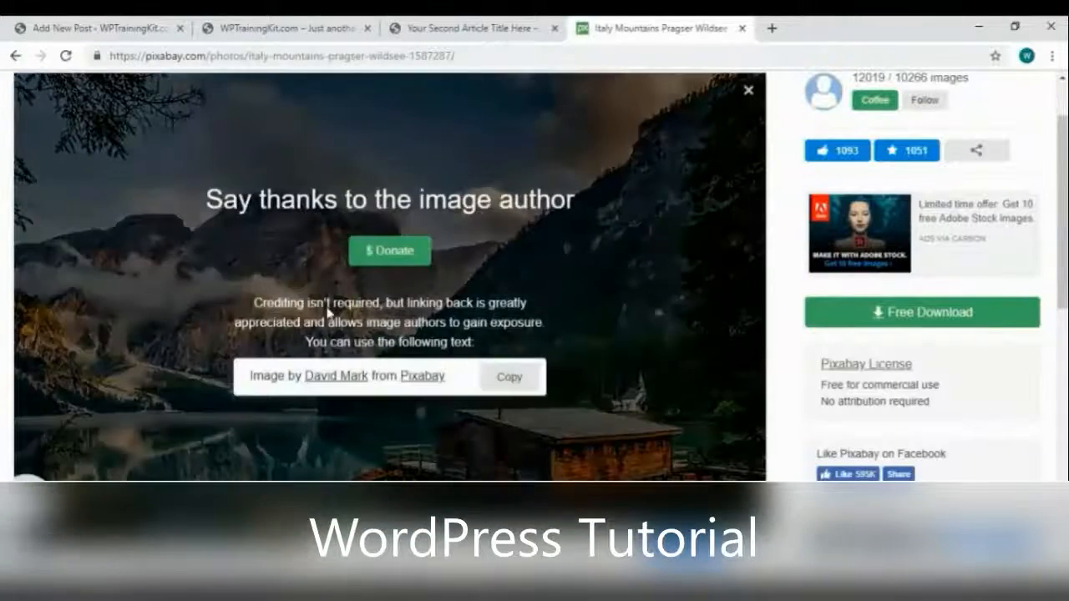
pyautogui.click(123, 30)
pyautogui.click(203, 228)
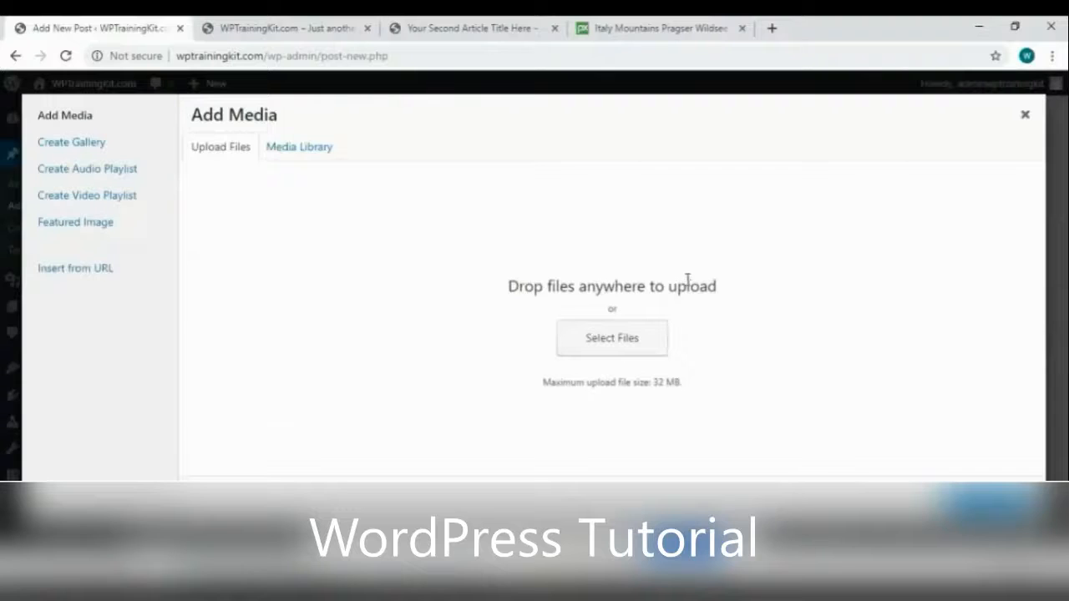
# Upload the Pragser Wildsee photo and insert it into the post
pyautogui.click(652, 339)
pyautogui.moveTo(67, 558); pyautogui.dragTo(601, 345)
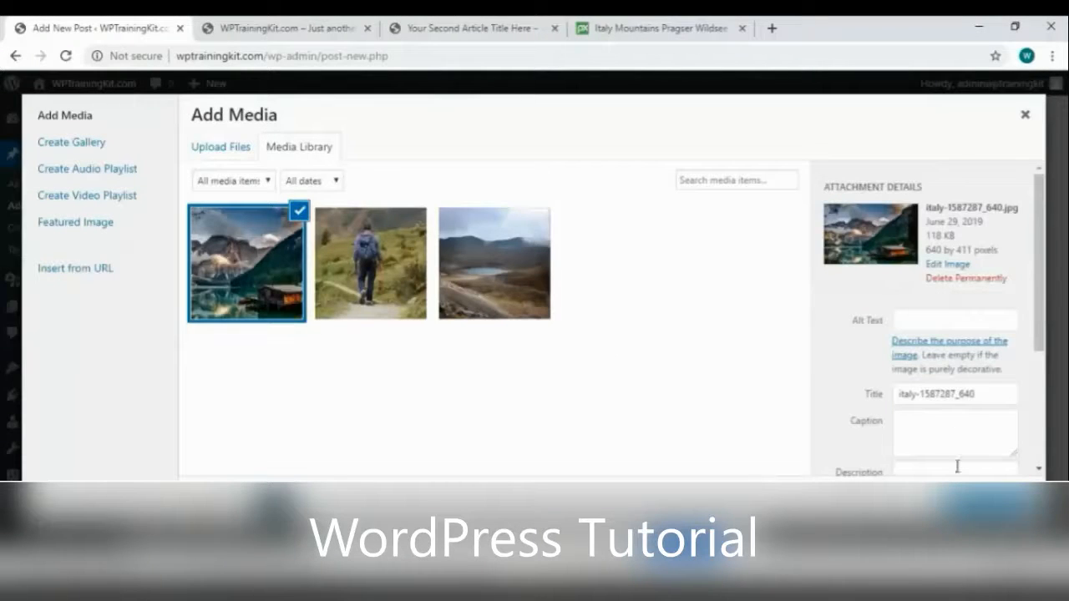
pyautogui.click(989, 504)
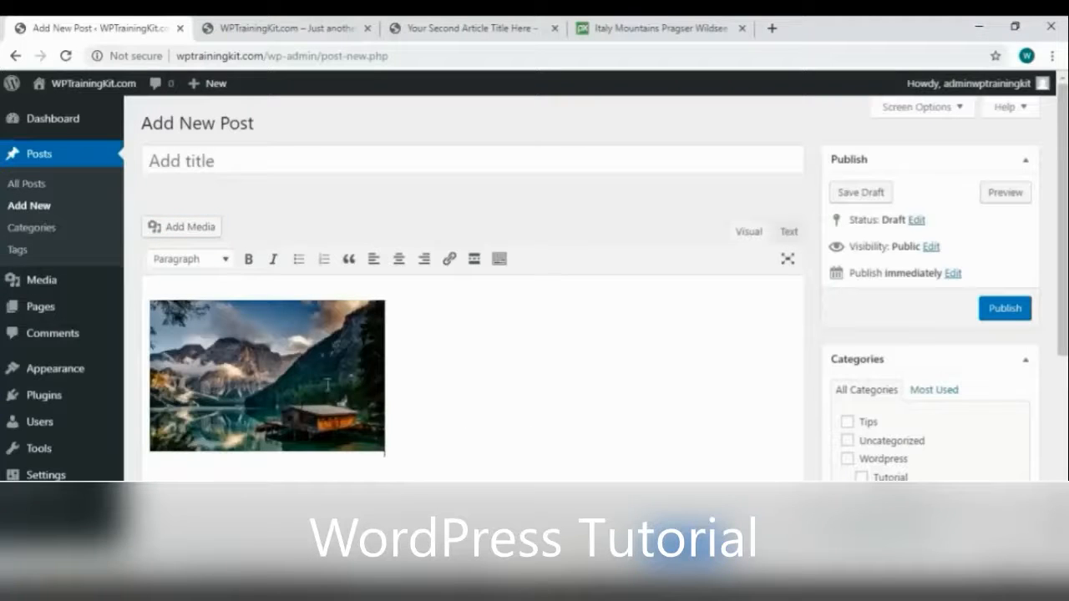
# Center the inserted photo and set it to full size, 640 × 411
pyautogui.click(318, 376)
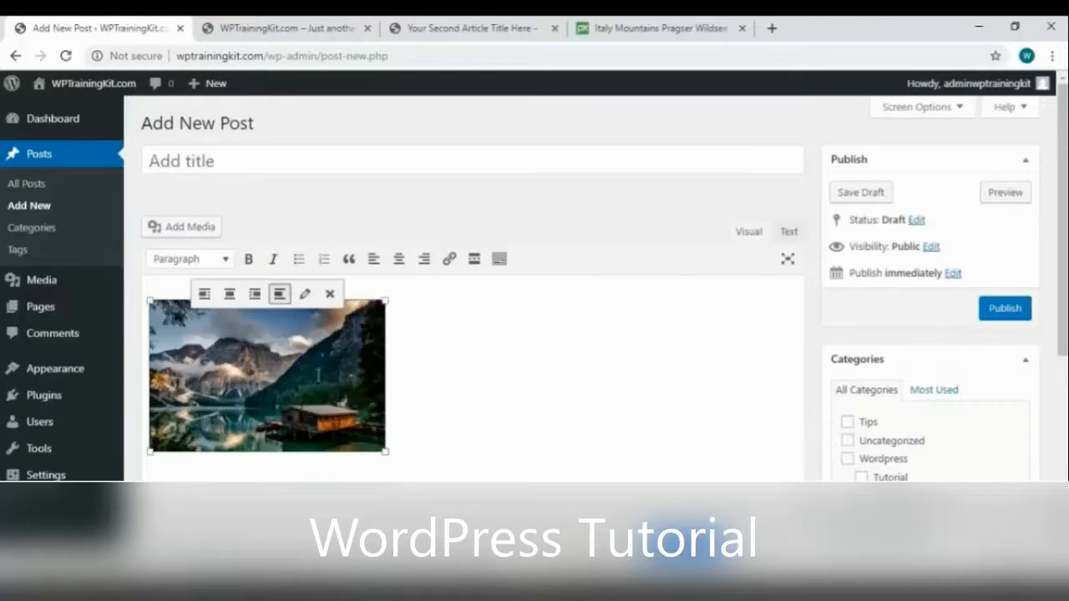
pyautogui.click(400, 260)
pyautogui.click(510, 294)
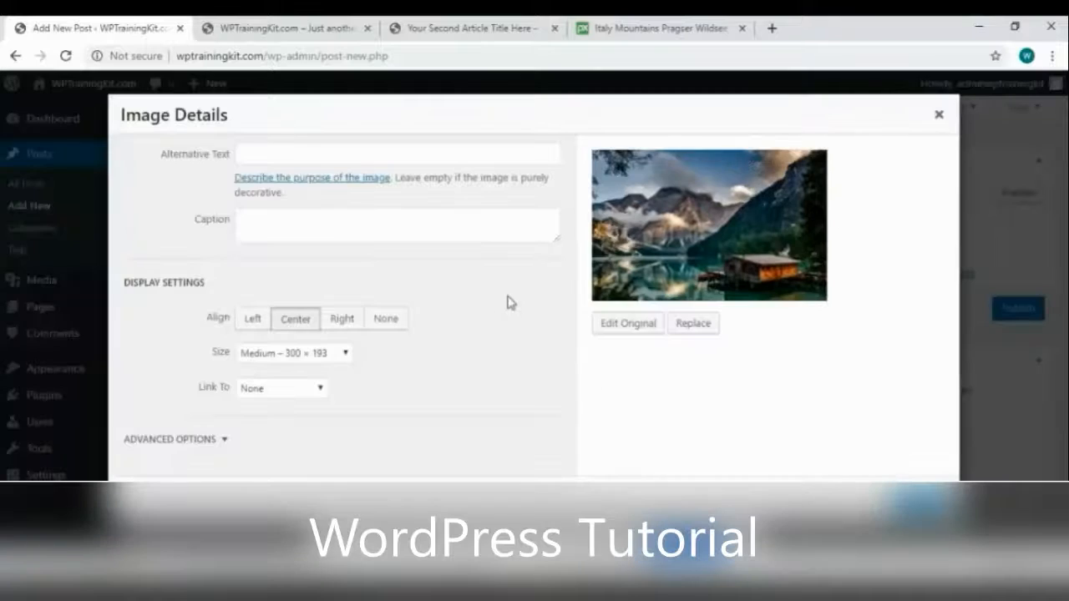
pyautogui.click(280, 354)
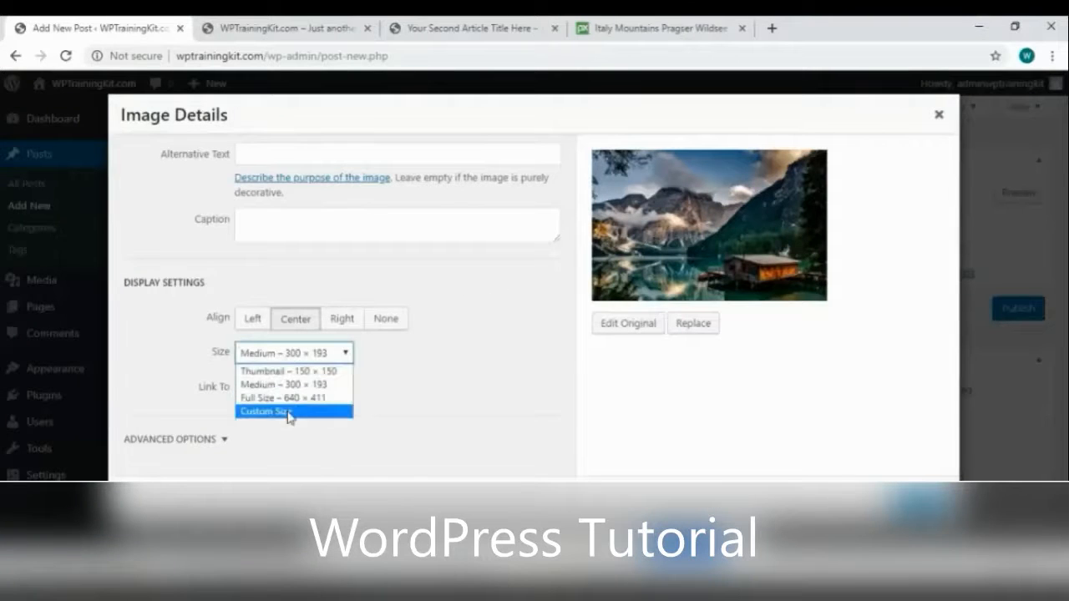
pyautogui.click(289, 399)
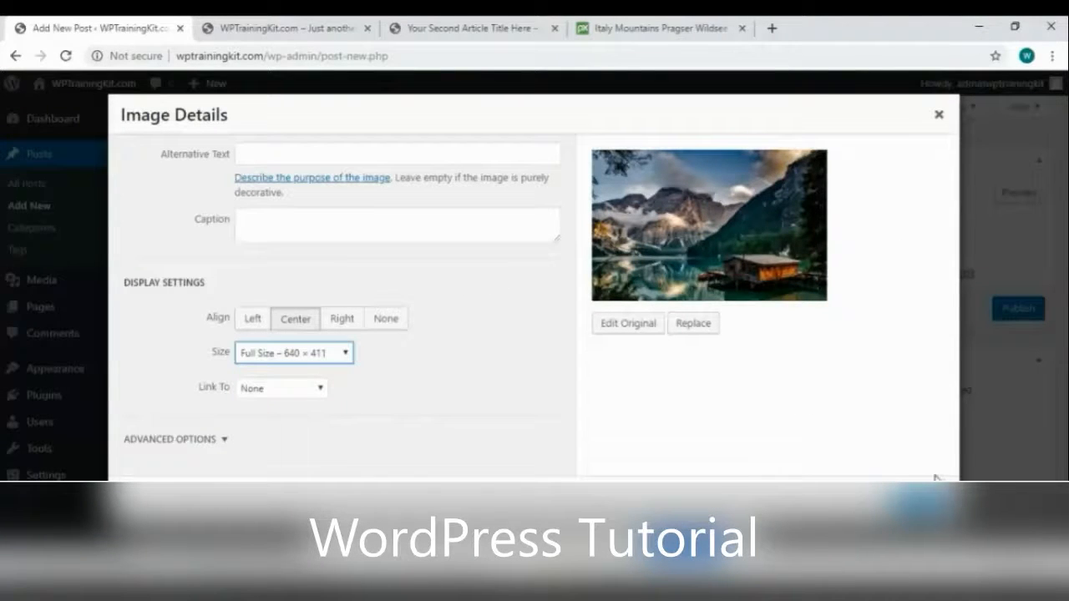
pyautogui.click(919, 503)
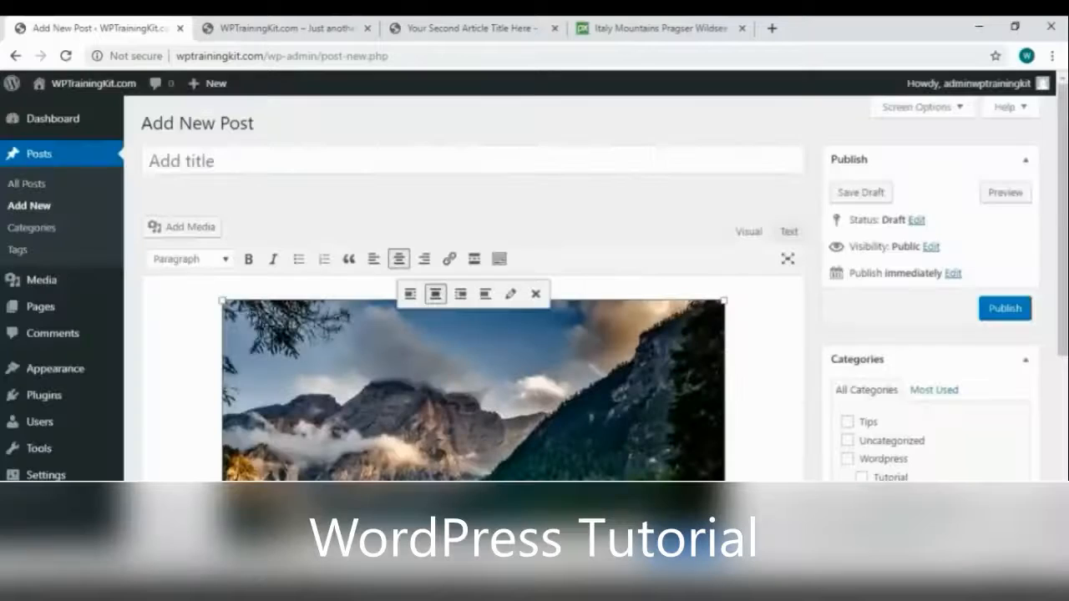
# Save the post as a draft
pyautogui.scroll(-2, 585, 317)
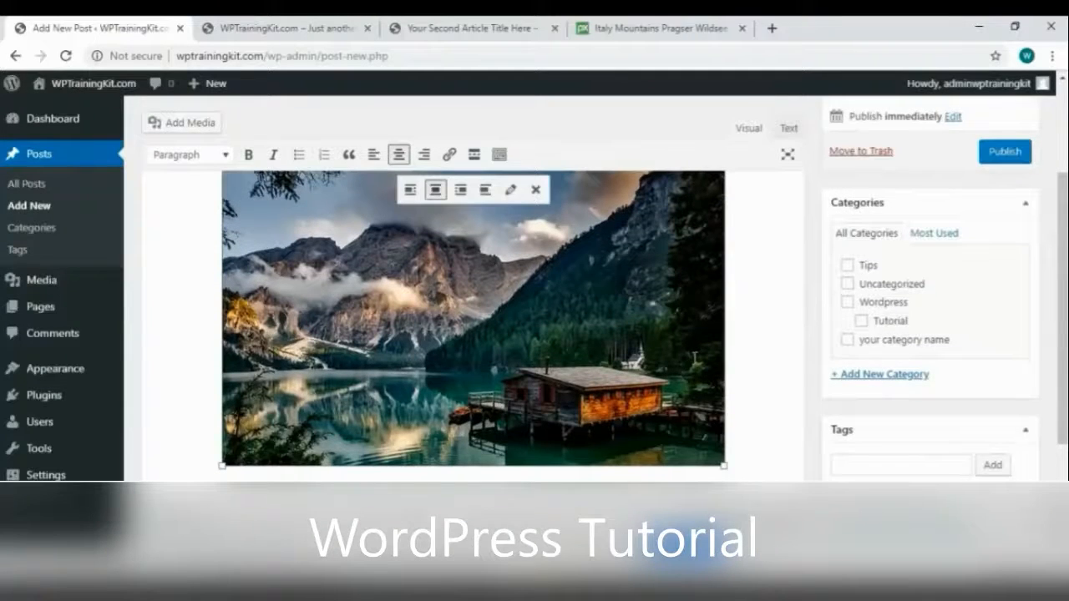
pyautogui.scroll(1, 805, 310)
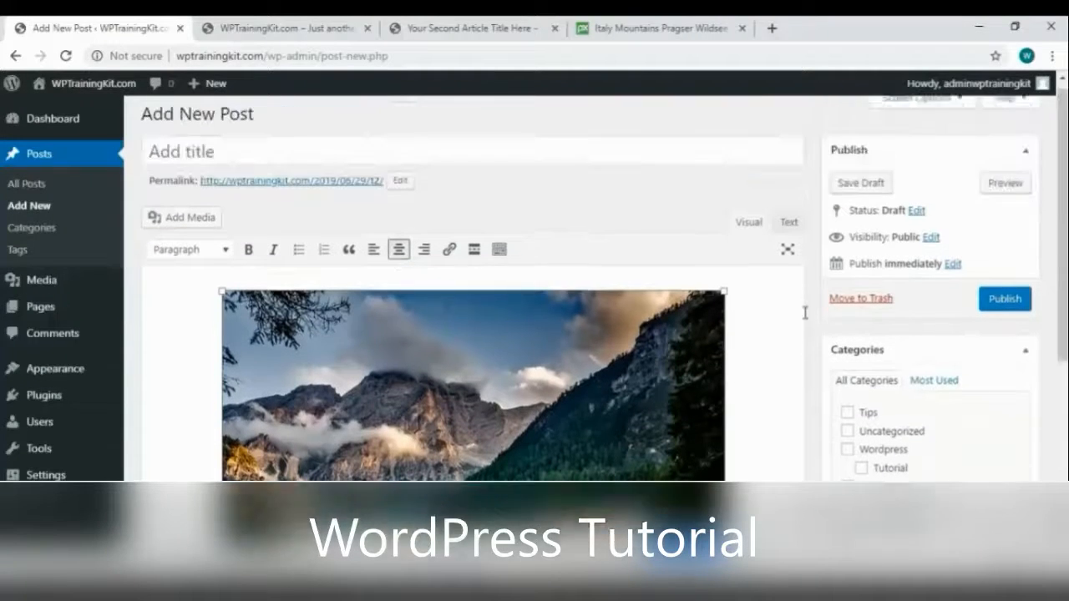
pyautogui.click(887, 197)
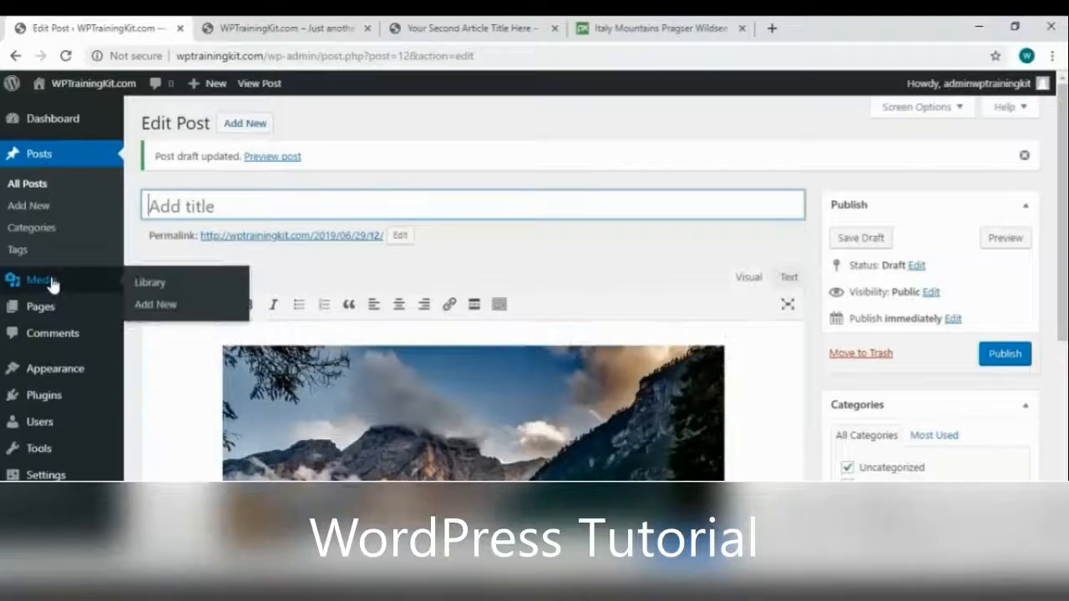
# Go to the Dashboard, where At a Glance shows 3 Posts, 1 Page and 1 Comment
pyautogui.click(52, 285)
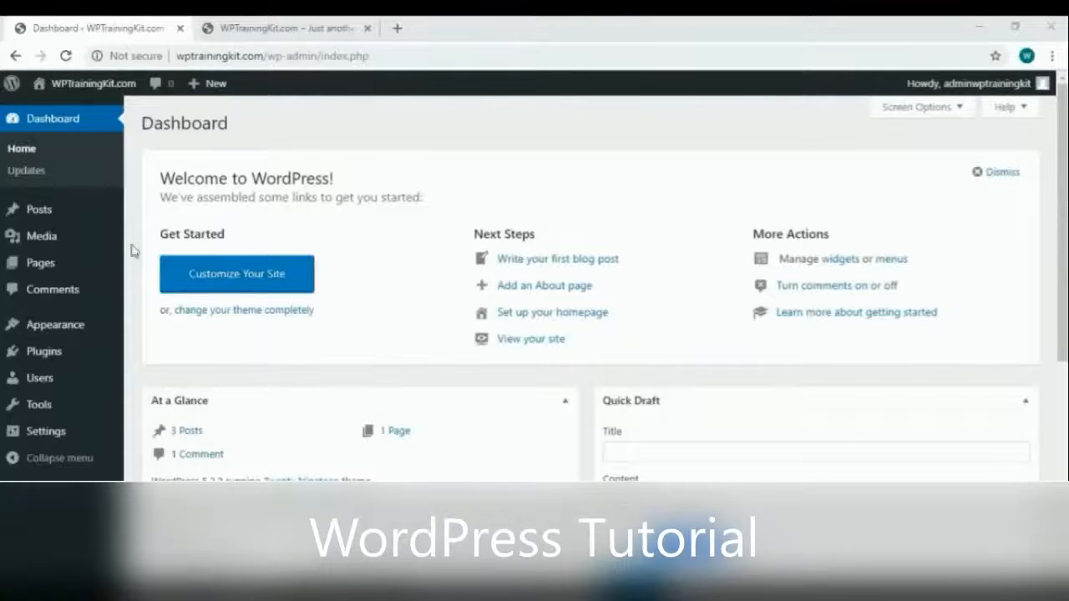
# From the Pages list, preview the Sample Page in a new tab, then close that tab
pyautogui.moveTo(44, 269)
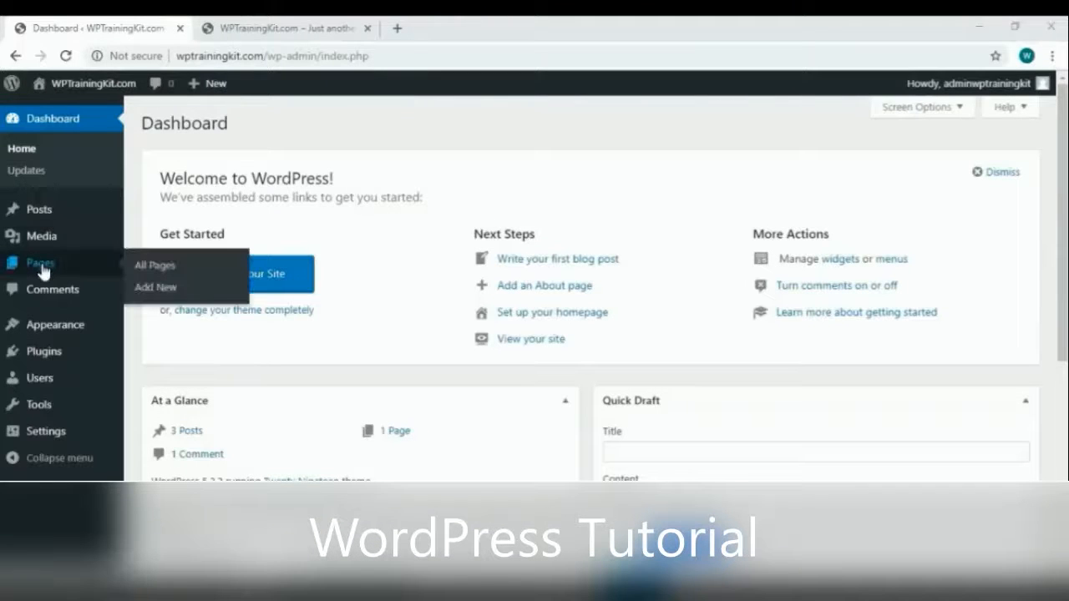
pyautogui.click(94, 270)
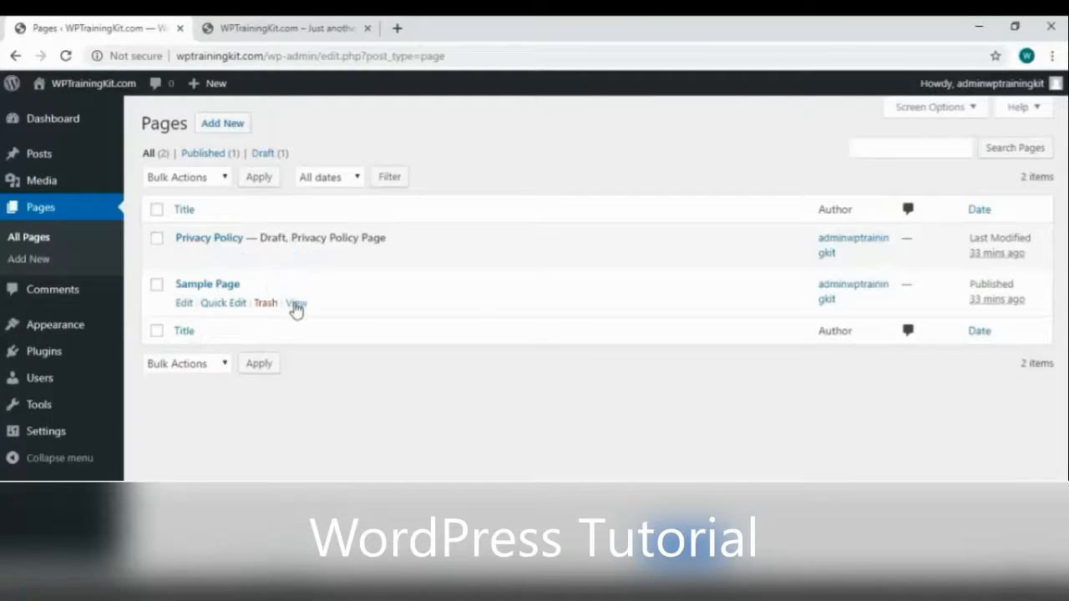
pyautogui.rightClick(295, 304)
pyautogui.click(362, 316)
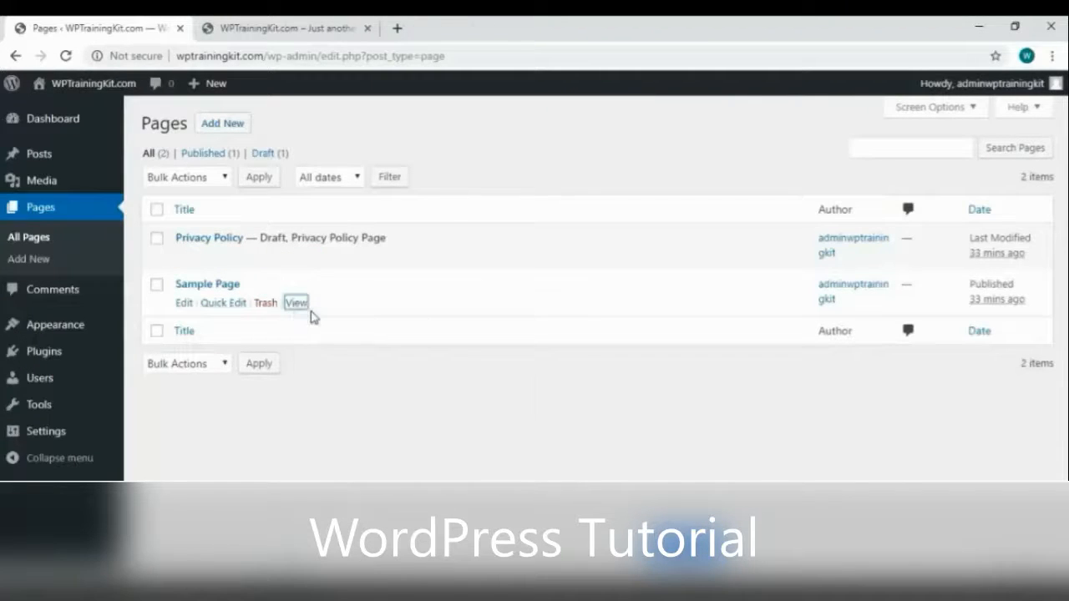
pyautogui.click(278, 29)
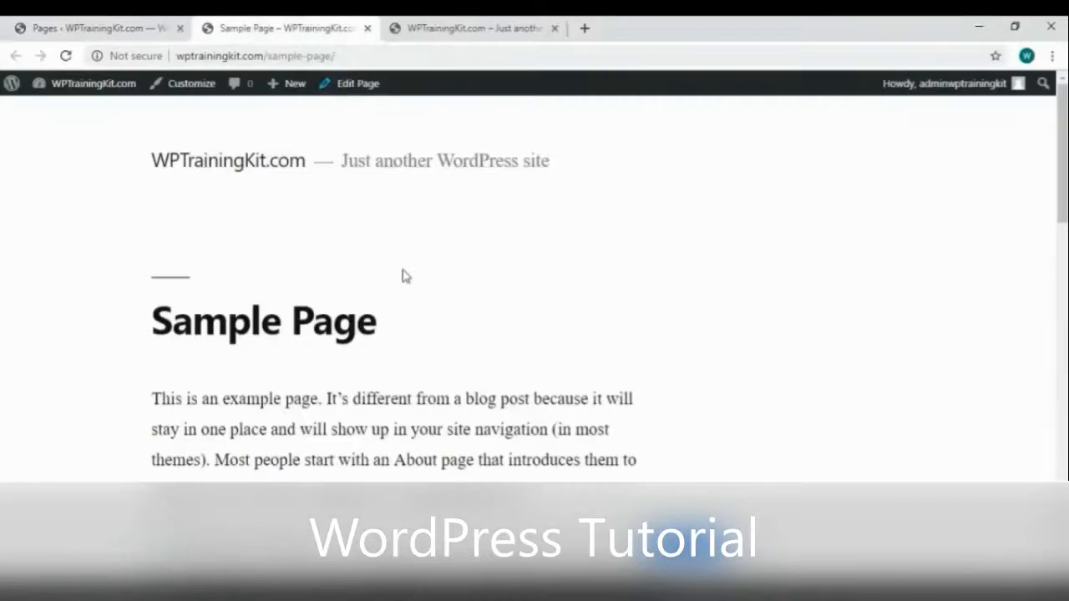
pyautogui.scroll(-2, 402, 276)
pyautogui.scroll(-6, 401, 276)
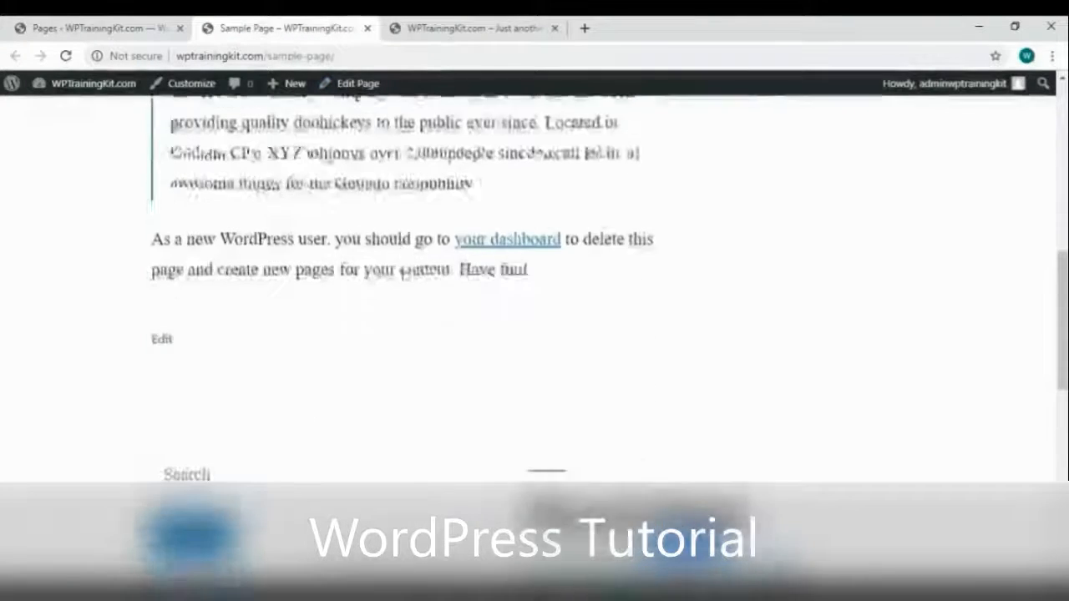
pyautogui.scroll(5, 404, 270)
pyautogui.scroll(3, 403, 270)
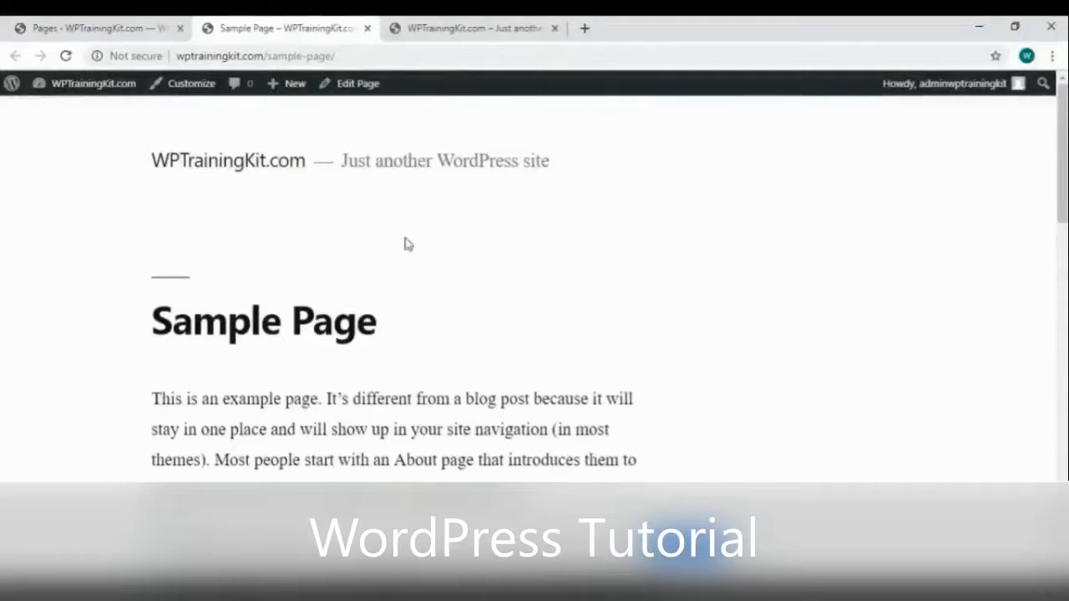
pyautogui.click(368, 28)
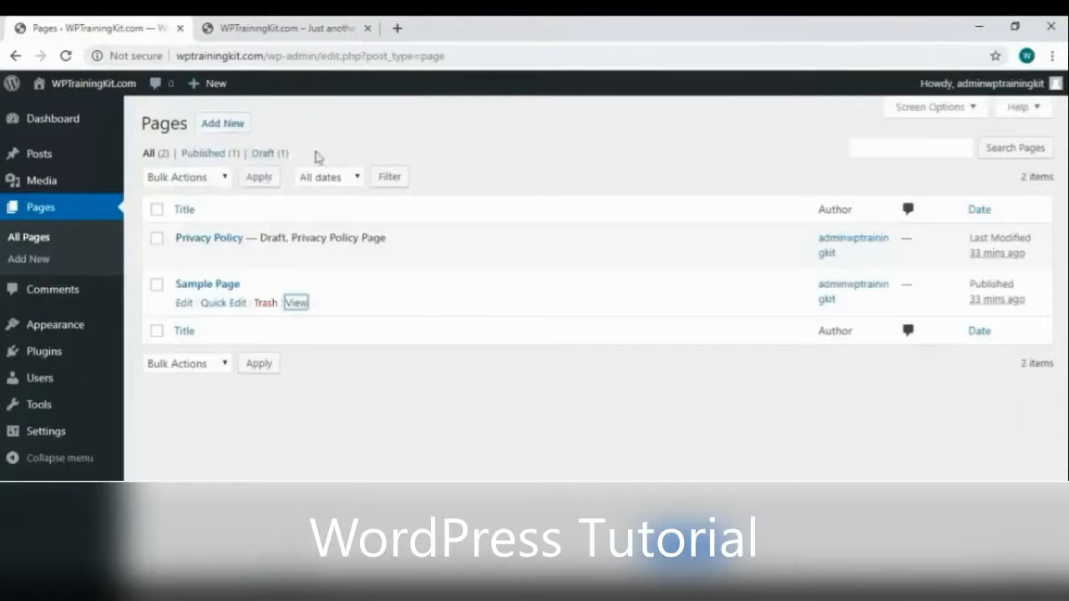
# Publish a new page titled 'About Us' with the text 'Complete Wordpress Training'
pyautogui.click(237, 128)
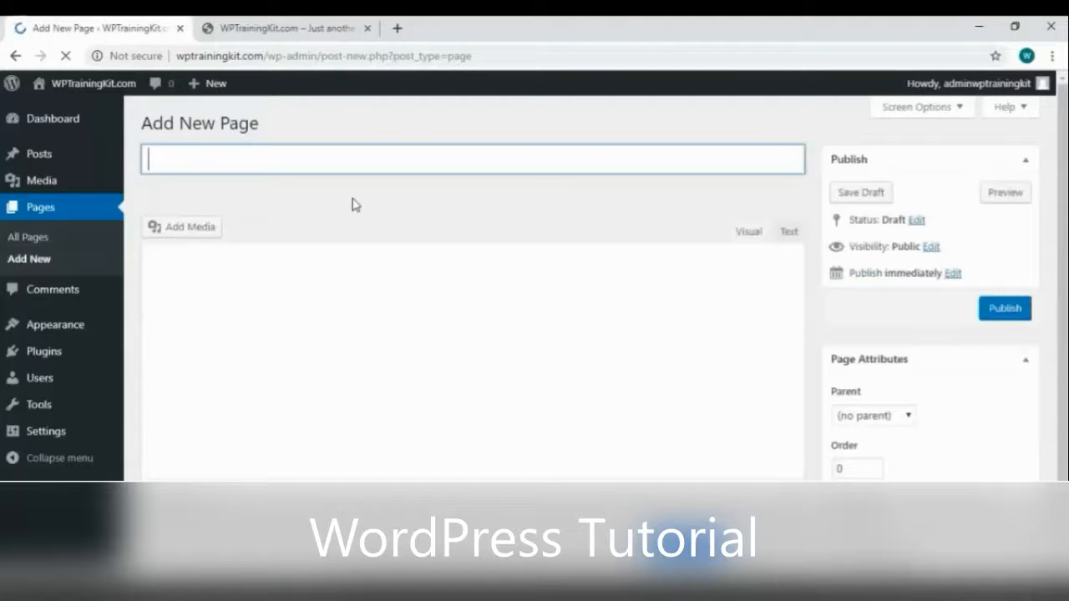
pyautogui.write('About Us')
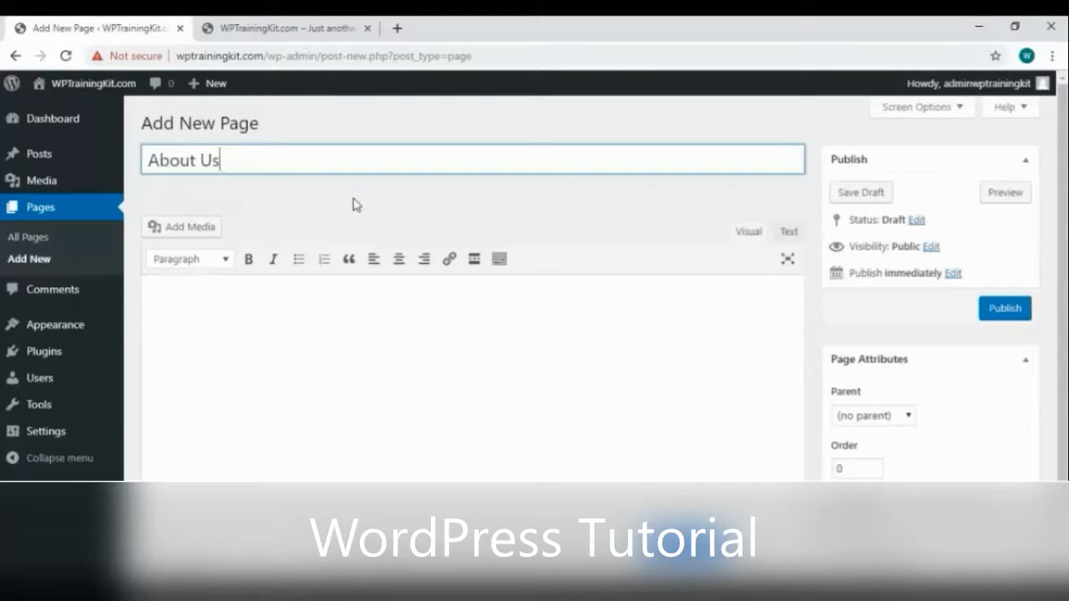
pyautogui.click(394, 317)
pyautogui.write('Complete Wordpre')
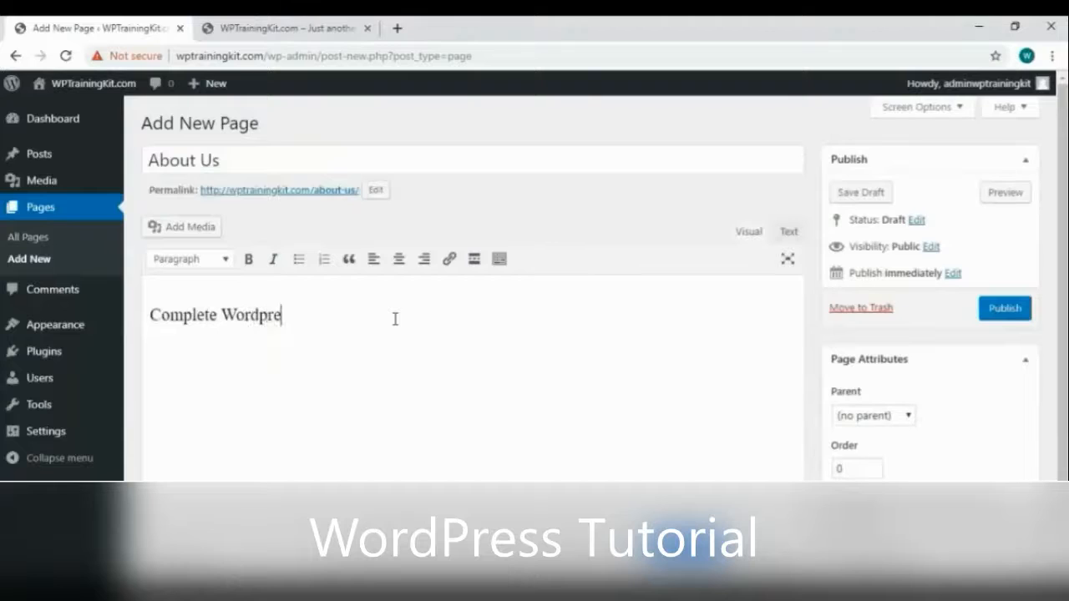
pyautogui.write('ss Training')
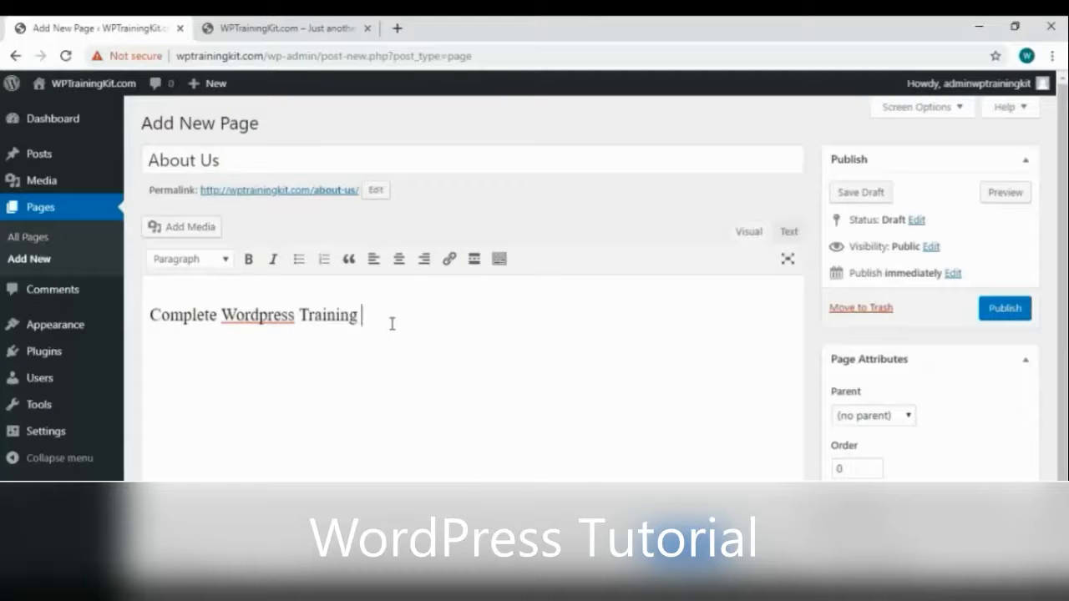
pyautogui.click(1001, 315)
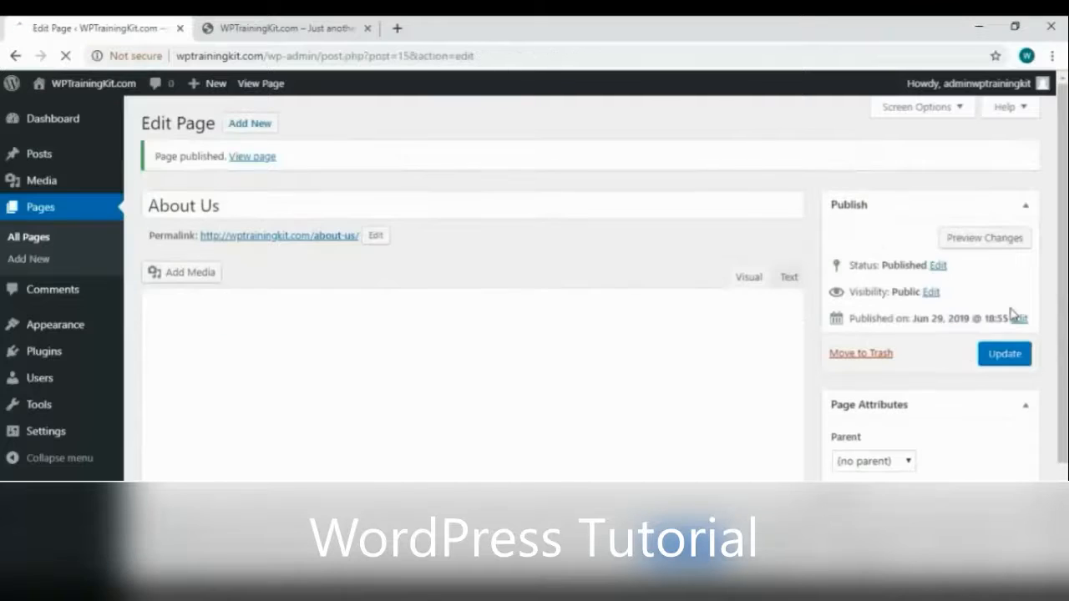
# View the live About Us page in a new tab
pyautogui.rightClick(252, 161)
pyautogui.press('Escape')
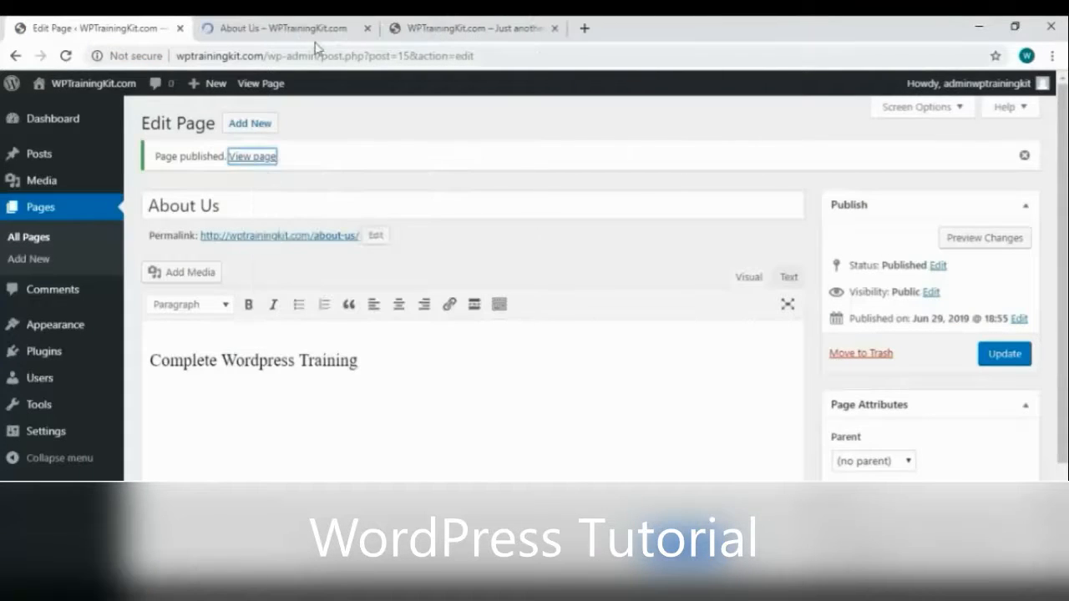
pyautogui.click(316, 37)
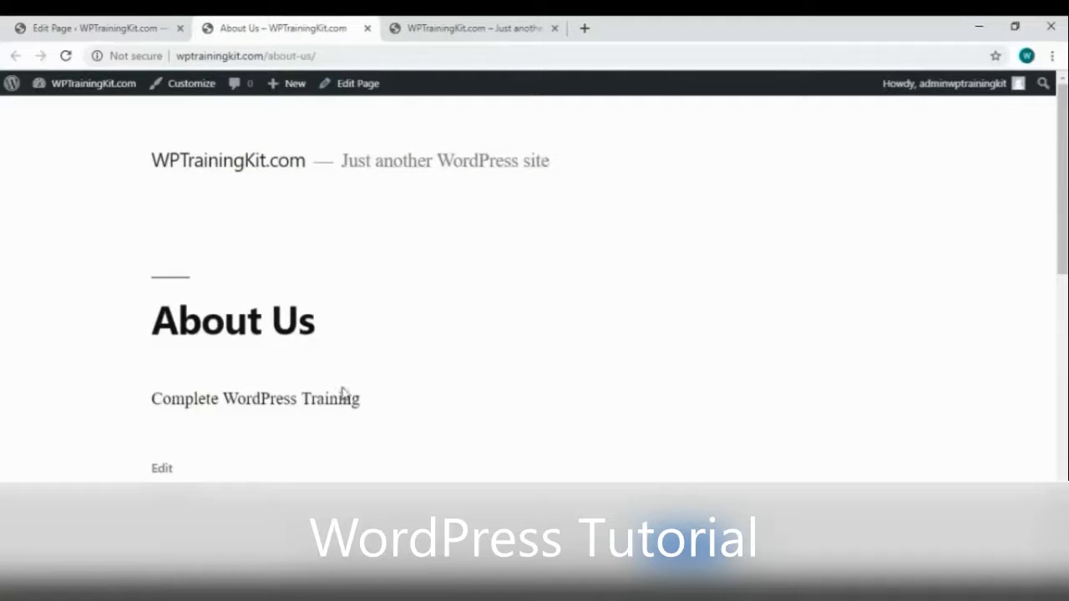
# Move the Sample Page to the trash from the All Pages list
pyautogui.click(96, 33)
pyautogui.click(56, 241)
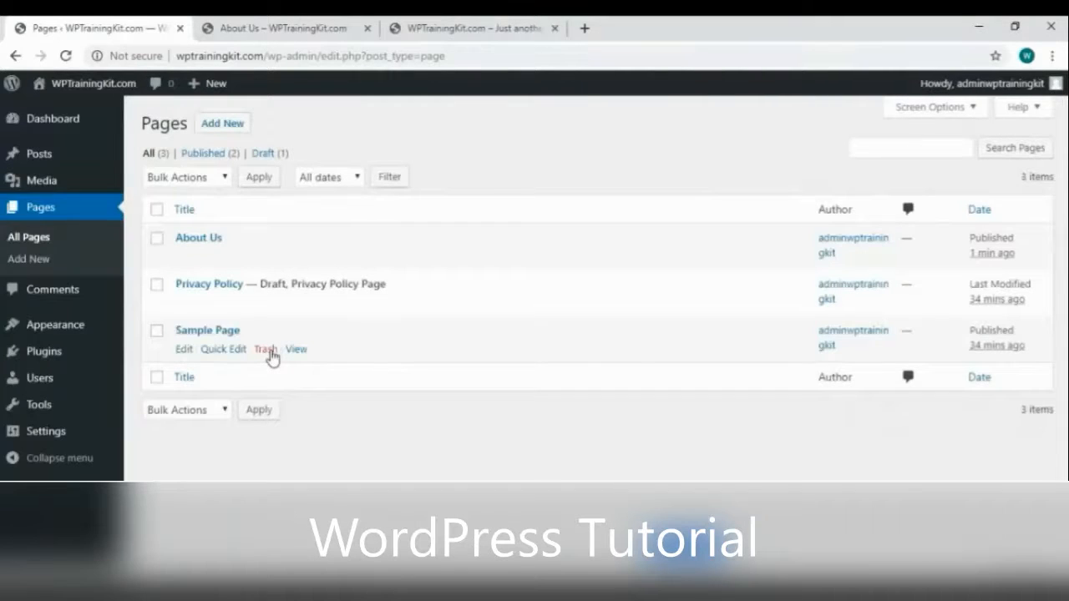
pyautogui.click(266, 350)
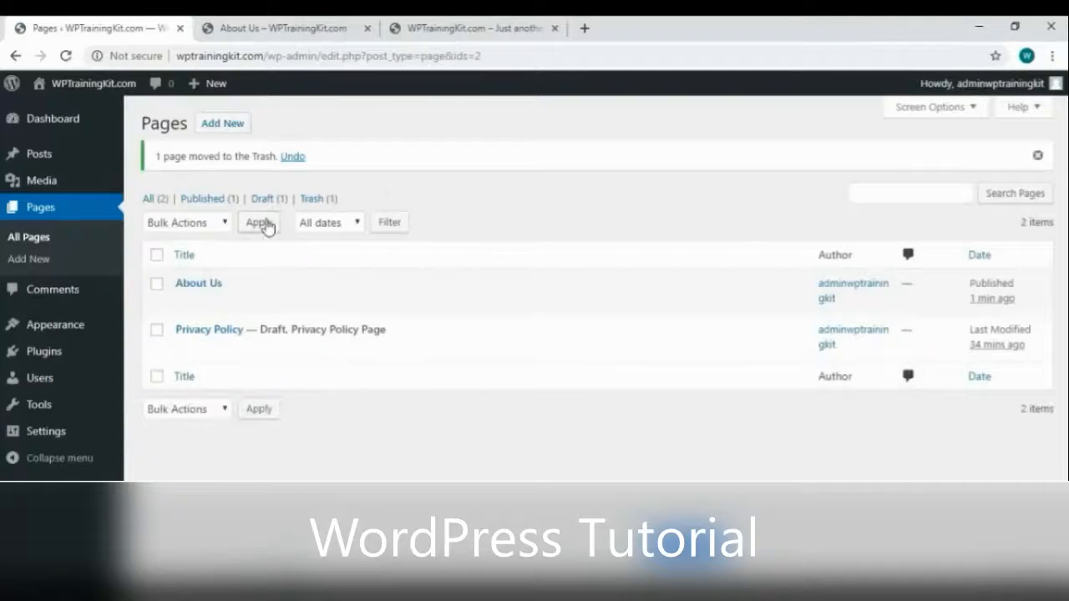
# Permanently delete the Sample Page from Trash and return to All Pages
pyautogui.click(321, 204)
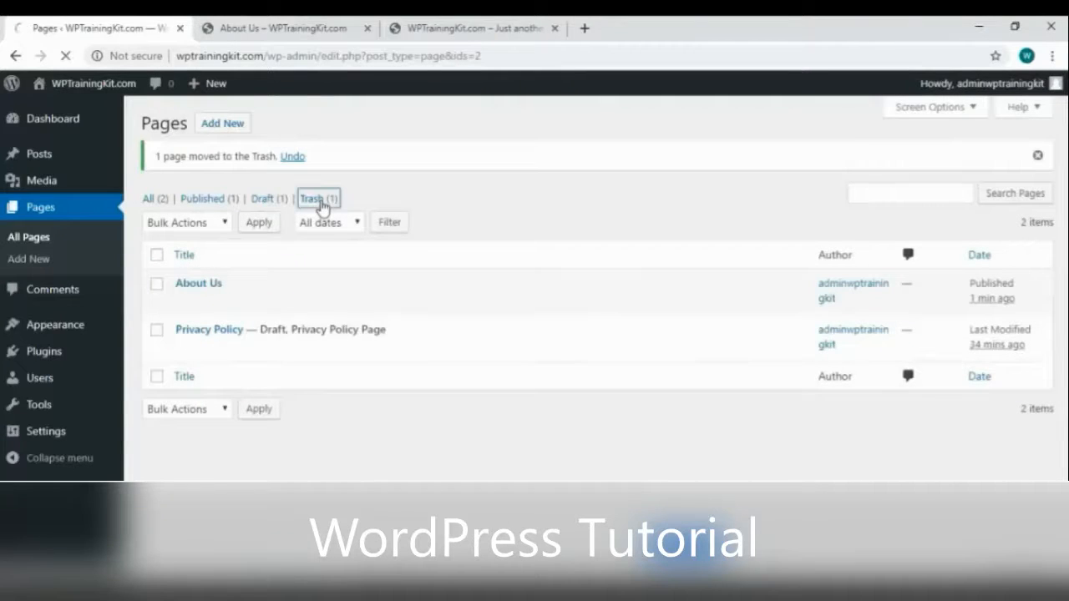
pyautogui.moveTo(280, 261)
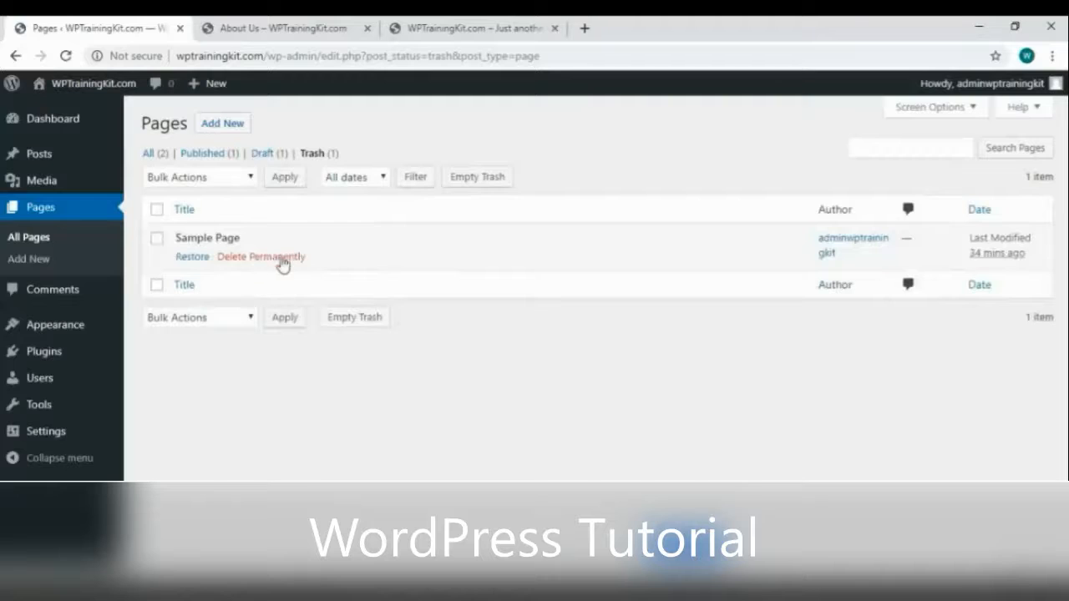
pyautogui.click(261, 259)
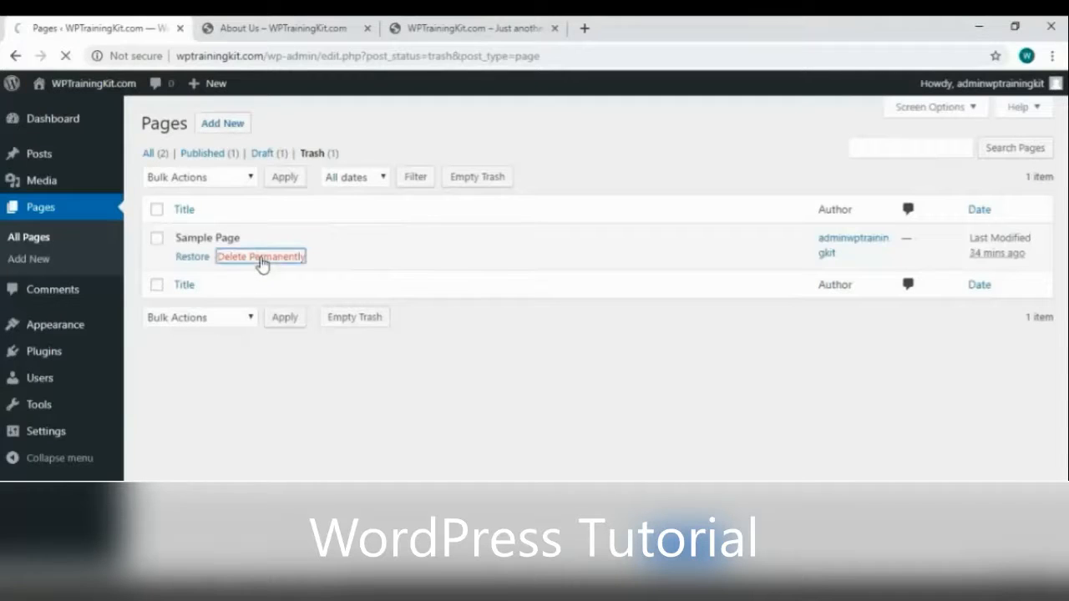
pyautogui.click(49, 239)
pyautogui.moveTo(603, 267)
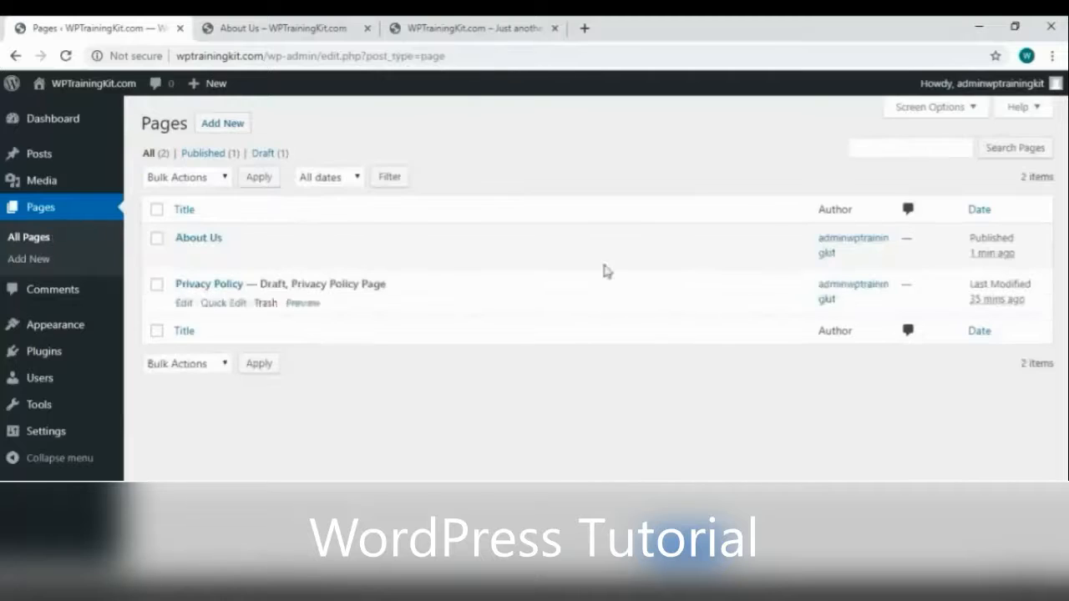
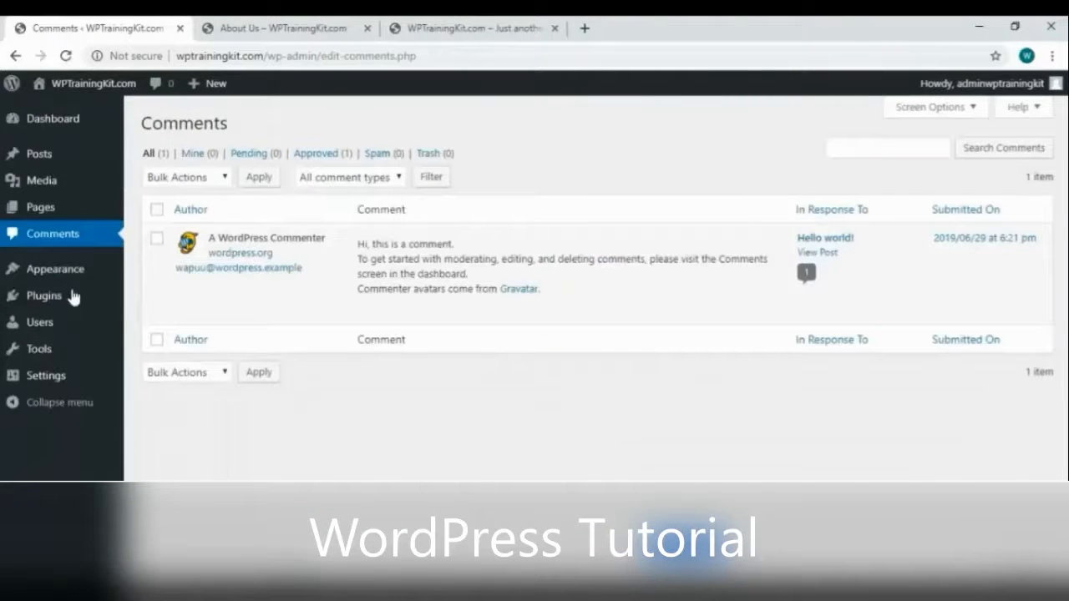
# Quick Edit the sample comment to end with 'You can edit this comment' and save it
pyautogui.moveTo(455, 274)
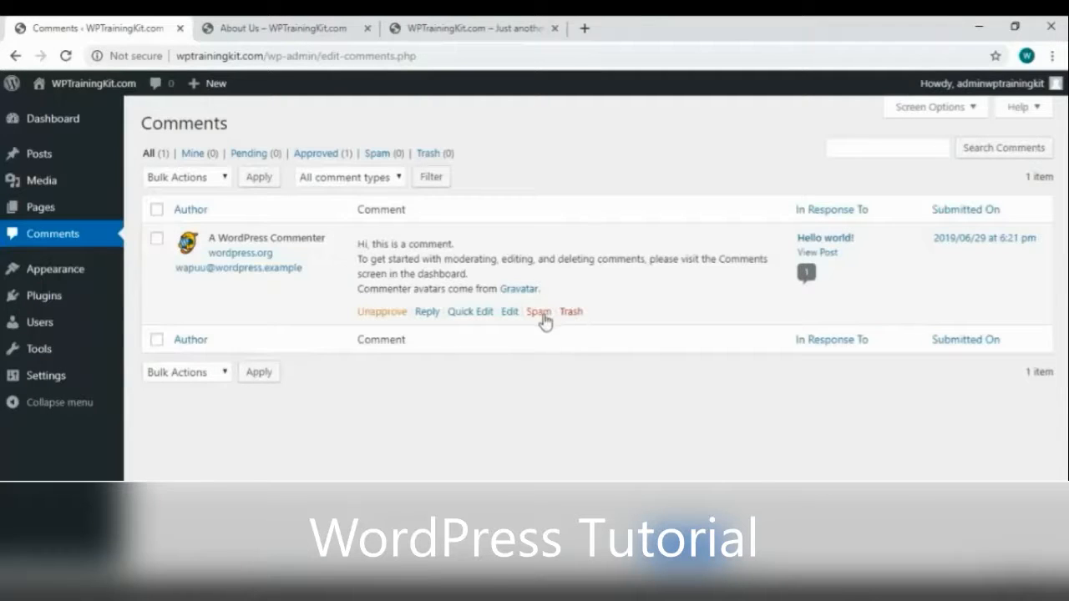
pyautogui.click(472, 312)
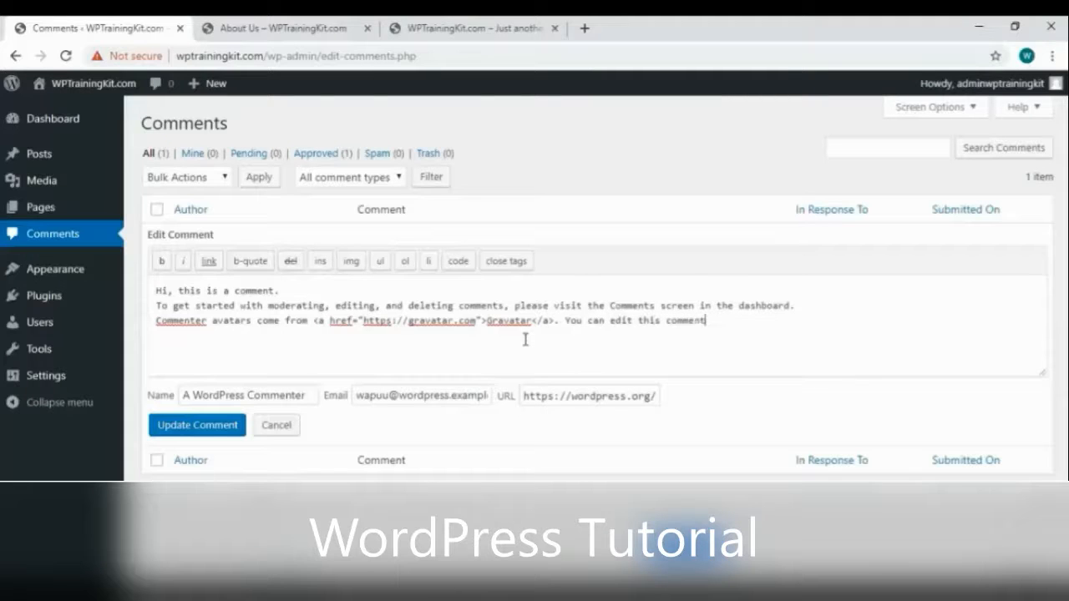
pyautogui.click(217, 430)
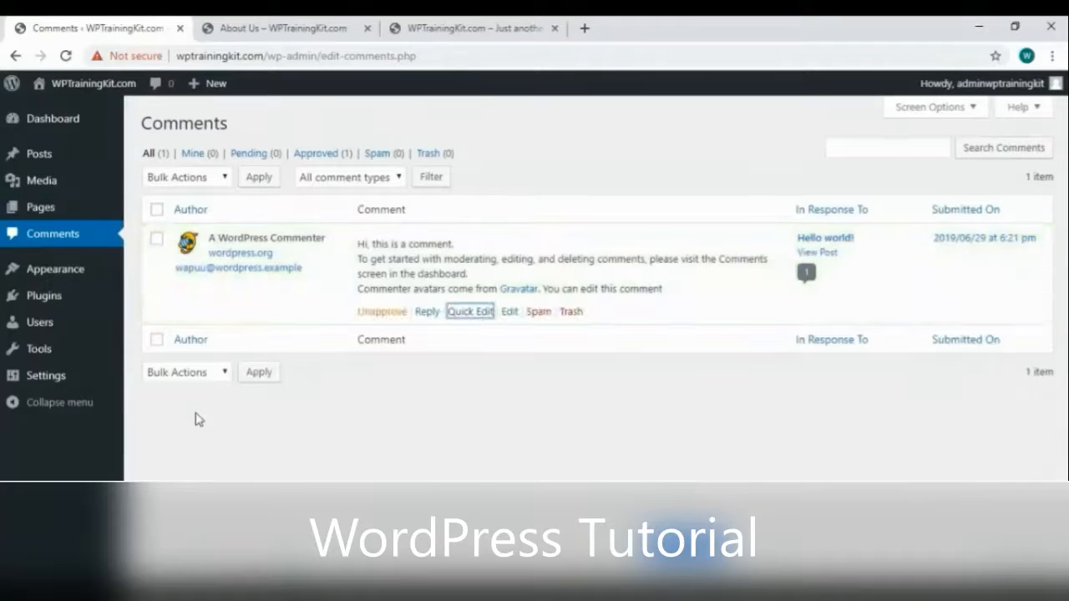
# Trash the sample comment, restore it from Trash, and return to the About Us page
pyautogui.click(570, 312)
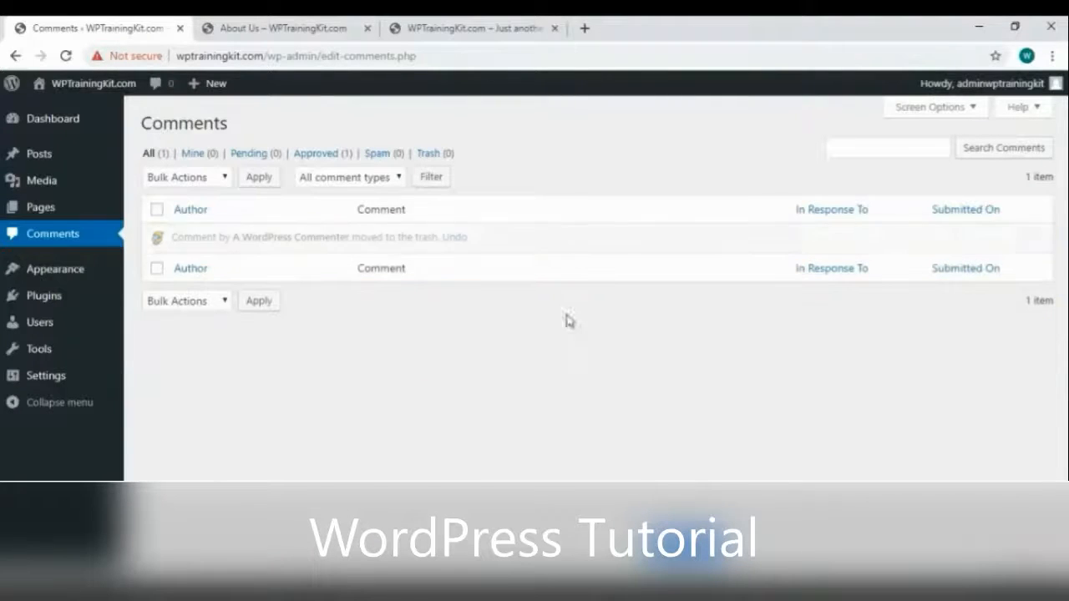
pyautogui.click(427, 155)
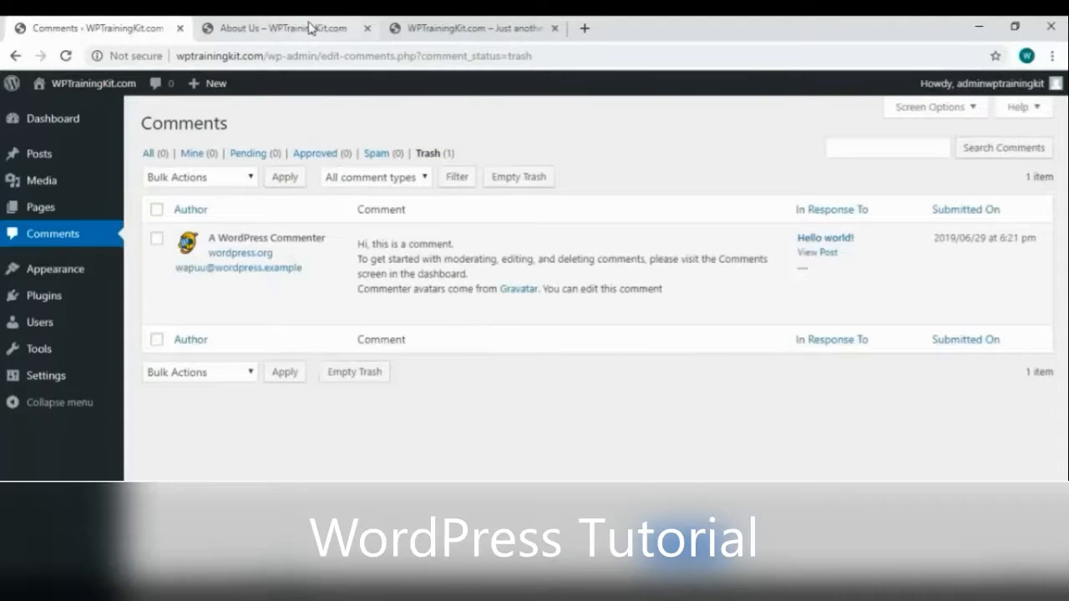
pyautogui.click(408, 312)
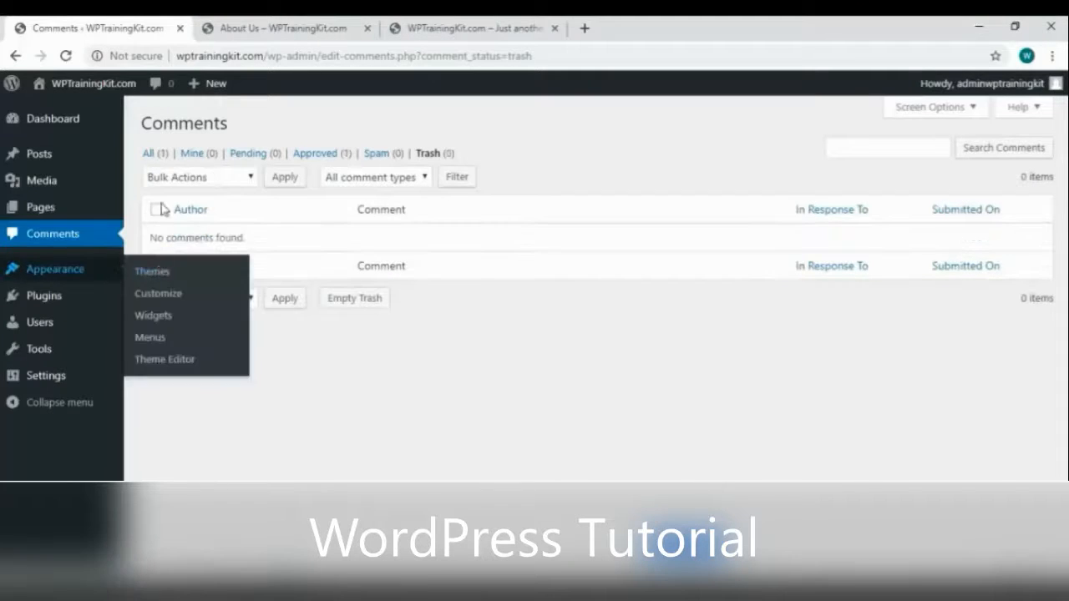
pyautogui.click(149, 154)
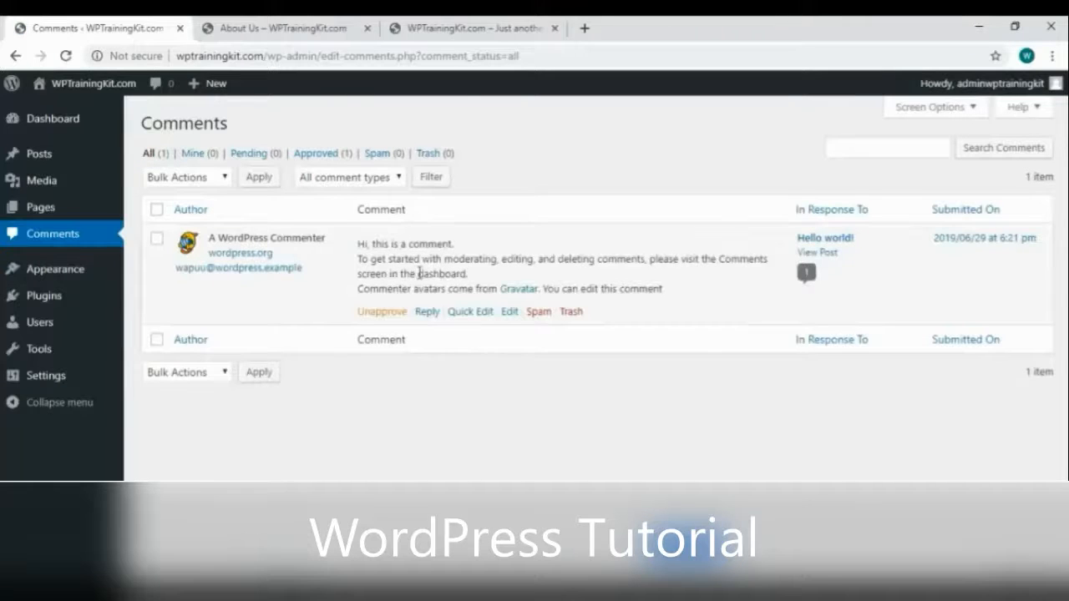
pyautogui.click(301, 35)
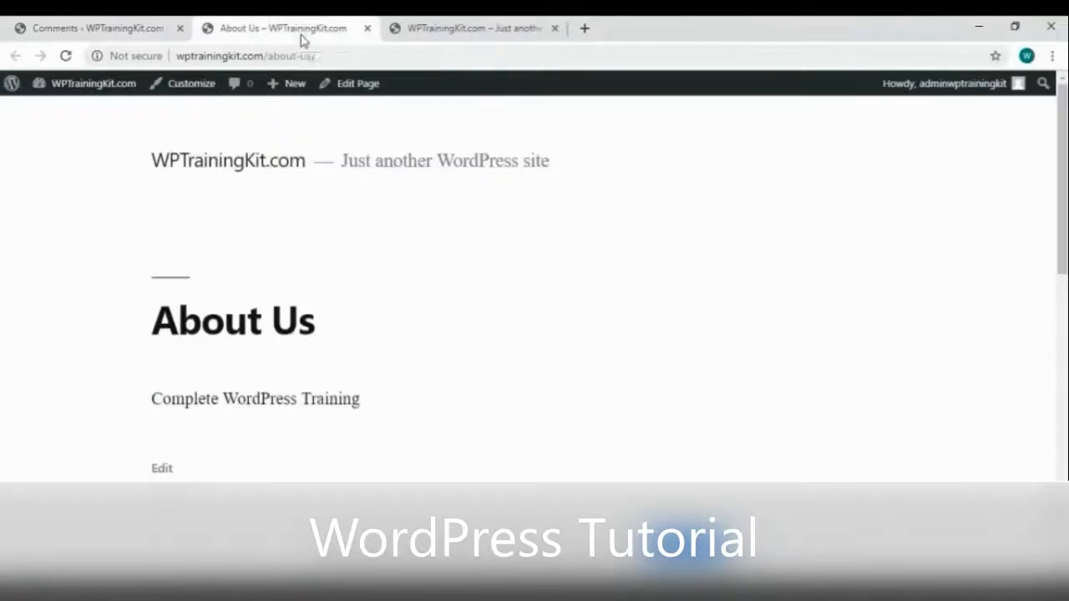
# Close the About Us tab and open the Hello world! post from the site's home page
pyautogui.click(368, 28)
pyautogui.click(294, 35)
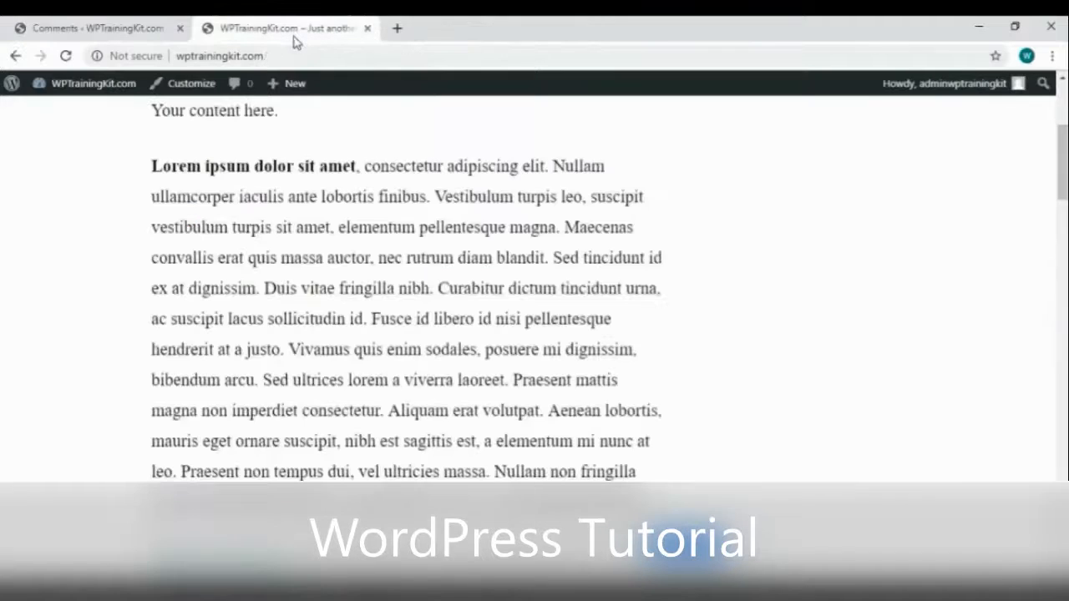
pyautogui.scroll(3, 330, 257)
pyautogui.click(241, 162)
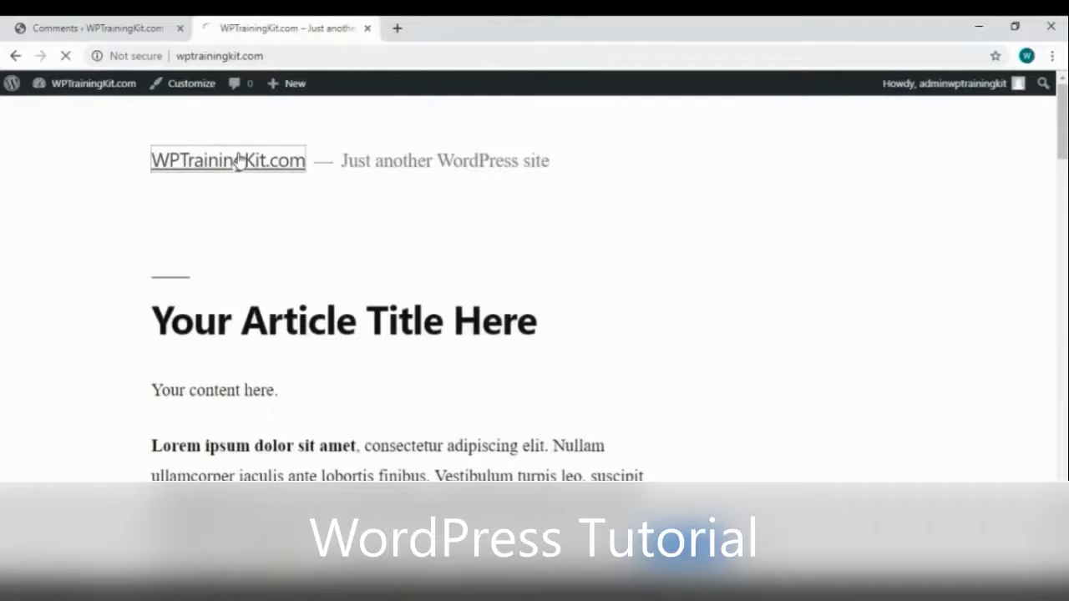
pyautogui.scroll(-10, 518, 225)
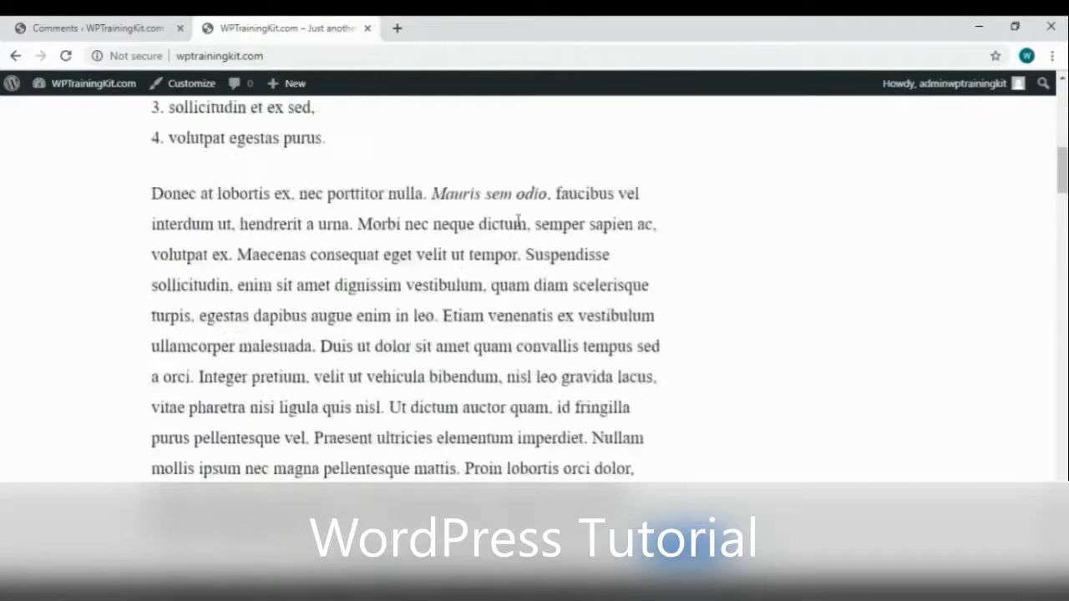
pyautogui.scroll(-15, 518, 225)
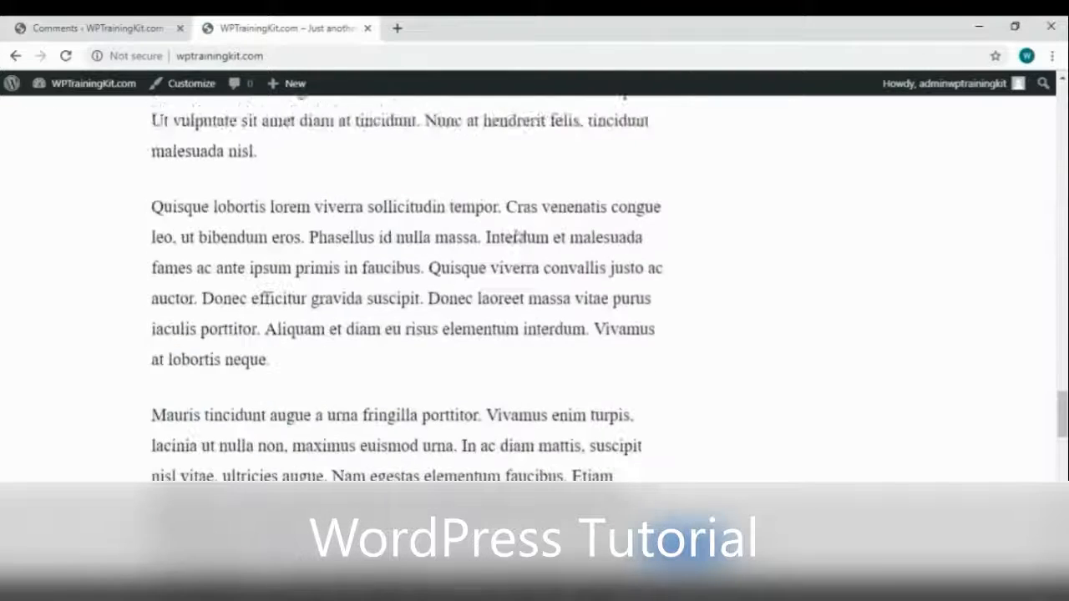
pyautogui.scroll(-5, 515, 237)
pyautogui.click(290, 150)
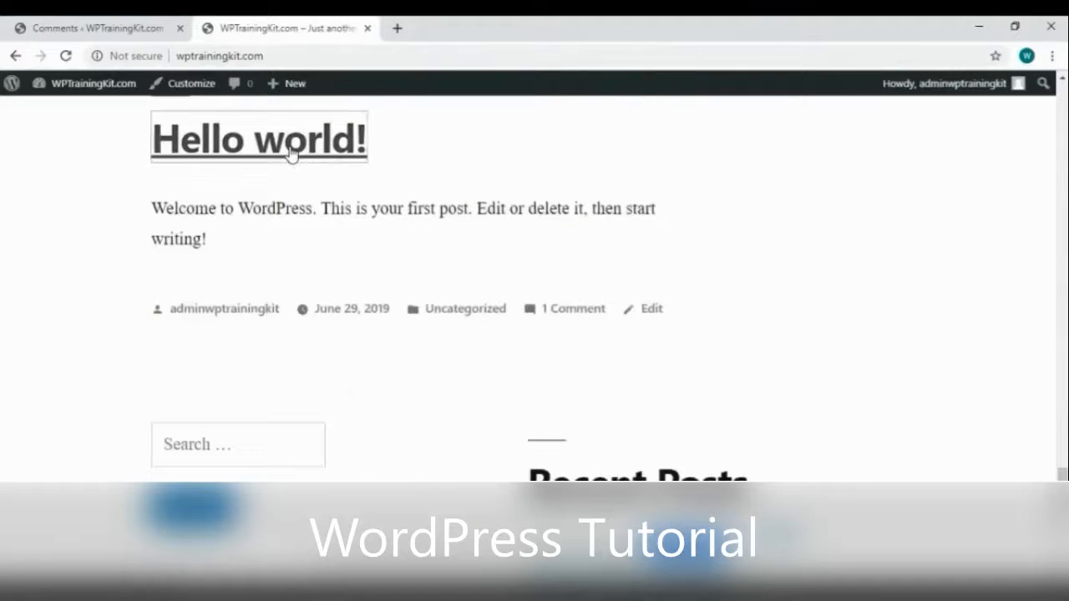
pyautogui.scroll(-10, 446, 299)
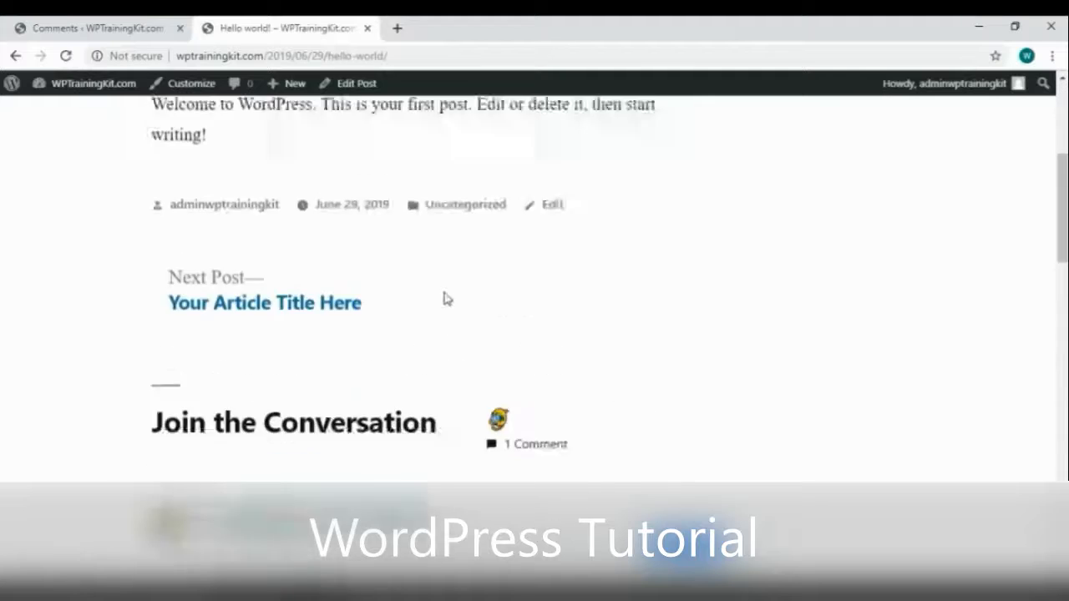
# Trash the sample comment from the Comments admin page
pyautogui.click(84, 29)
pyautogui.moveTo(374, 324)
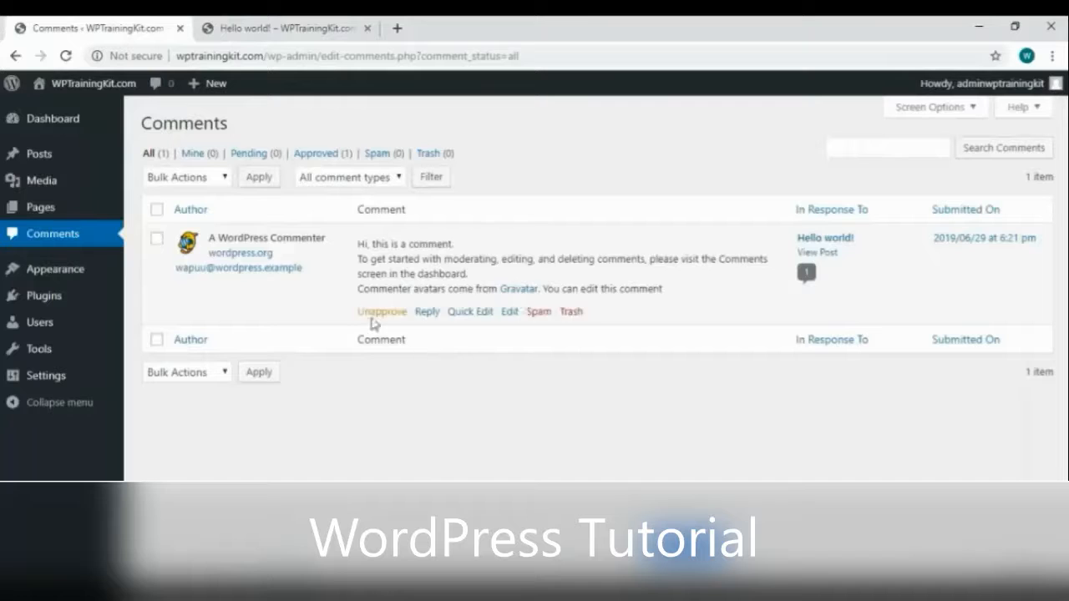
pyautogui.click(571, 313)
# Reload the Hello world! post to confirm the comment no longer appears
pyautogui.click(294, 33)
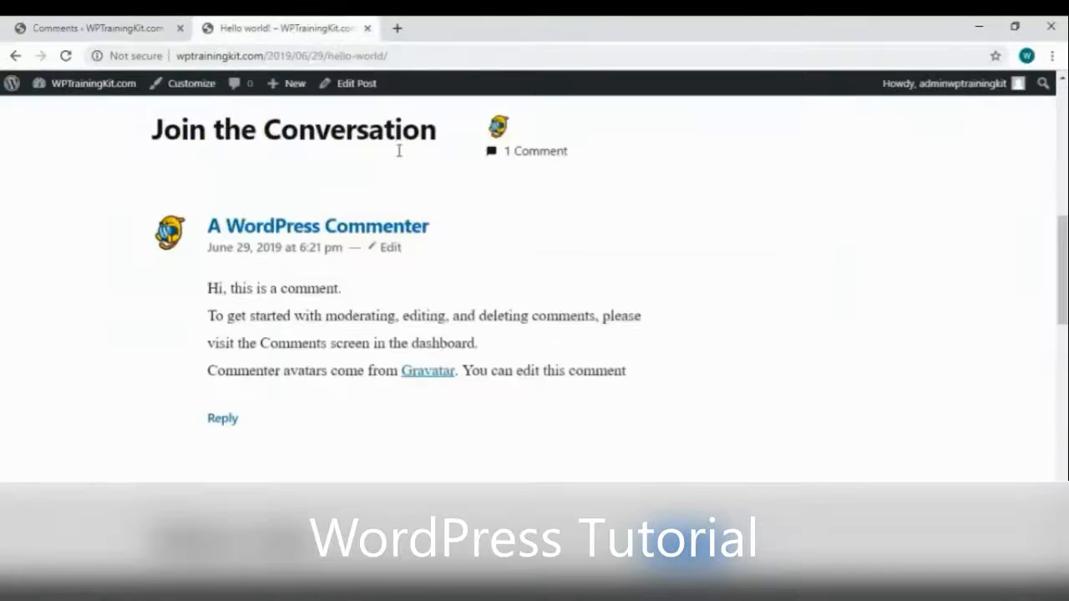
pyautogui.rightClick(552, 218)
pyautogui.click(841, 307)
pyautogui.rightClick(838, 302)
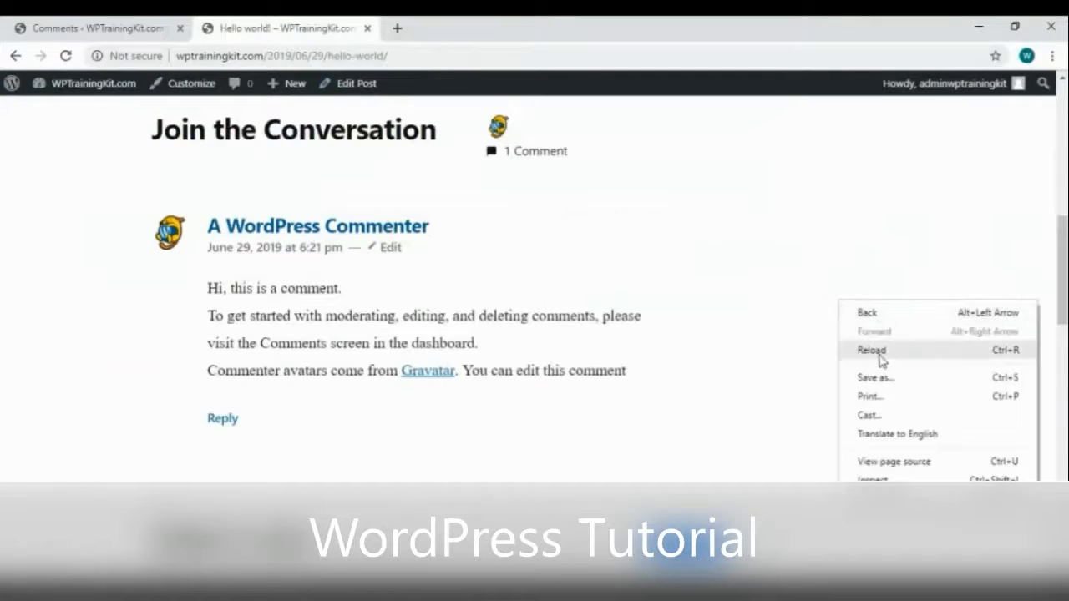
pyautogui.click(879, 356)
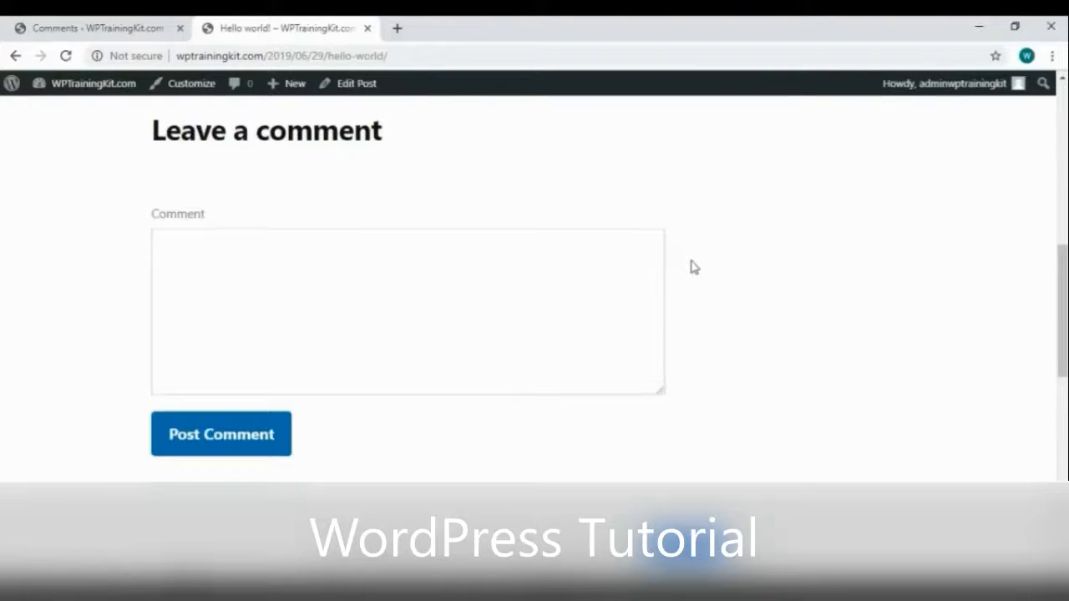
pyautogui.scroll(5, 695, 267)
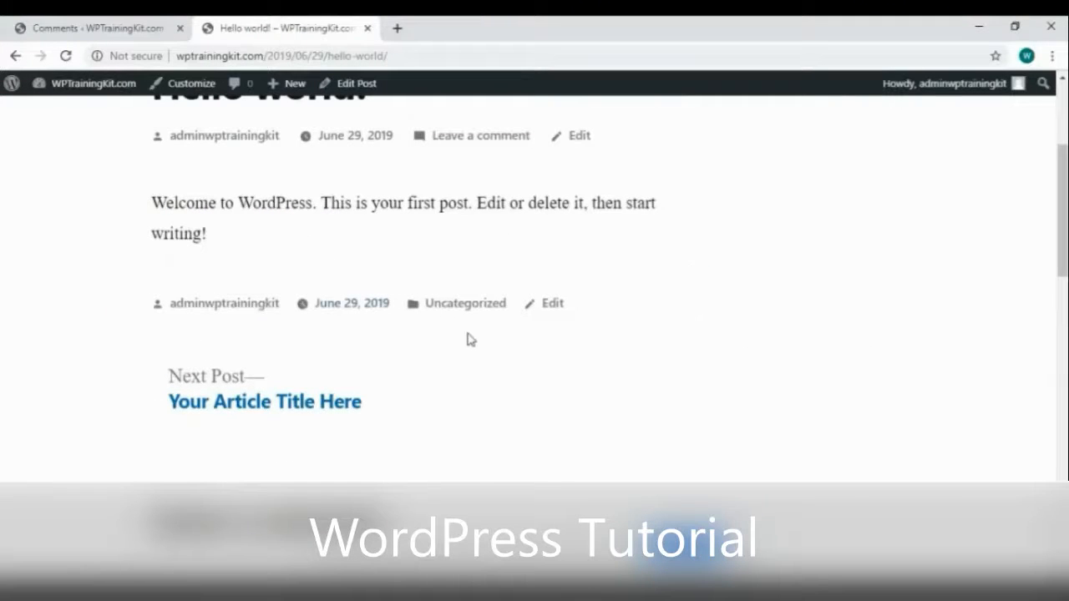
# Permanently delete the comment from Trash and reload the full comments list
pyautogui.click(41, 30)
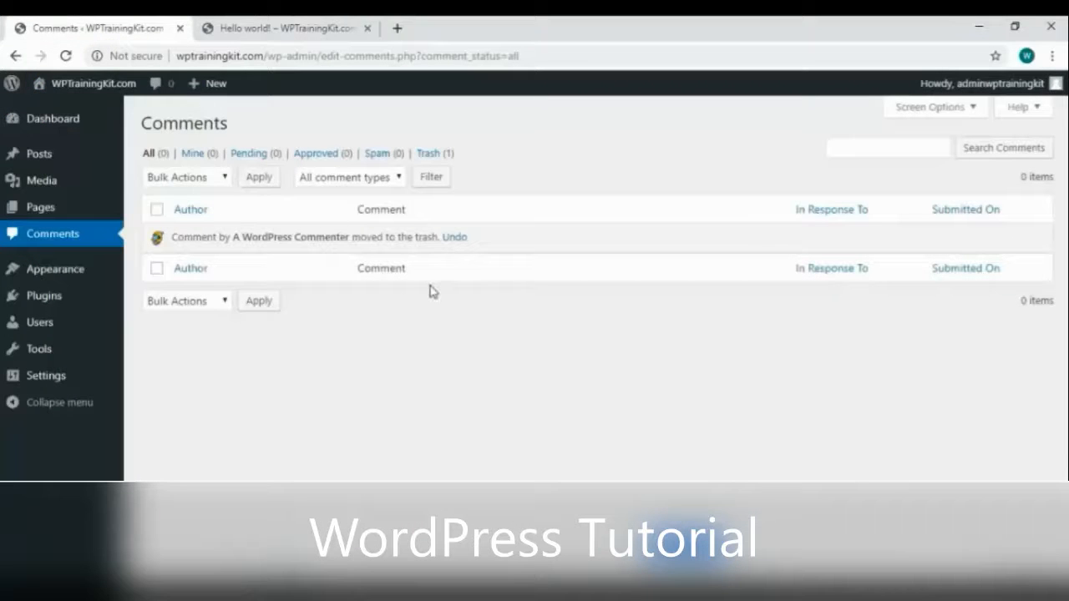
pyautogui.click(443, 155)
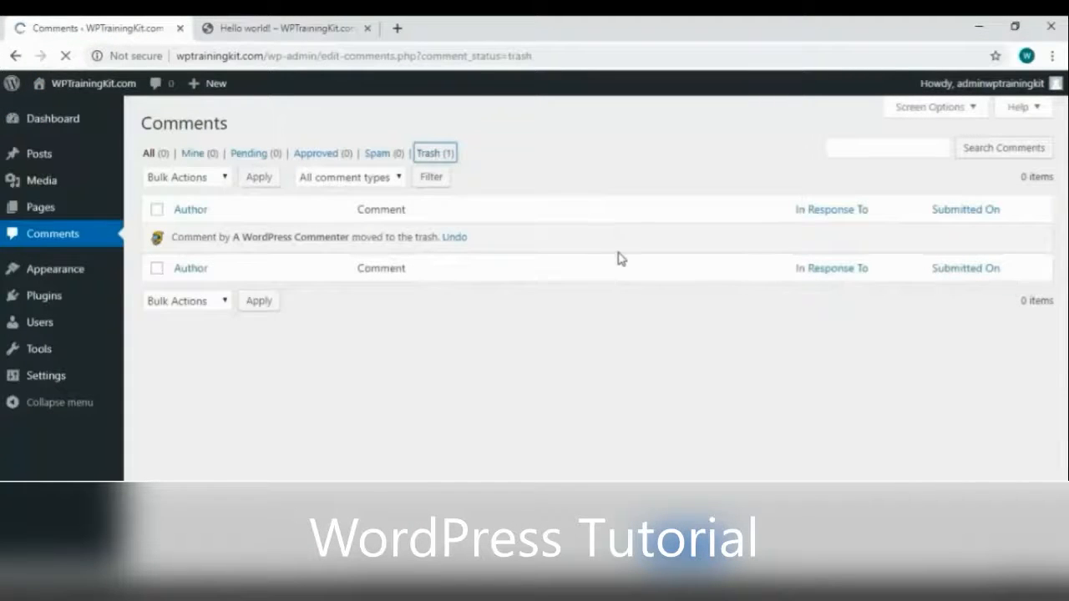
pyautogui.moveTo(410, 312)
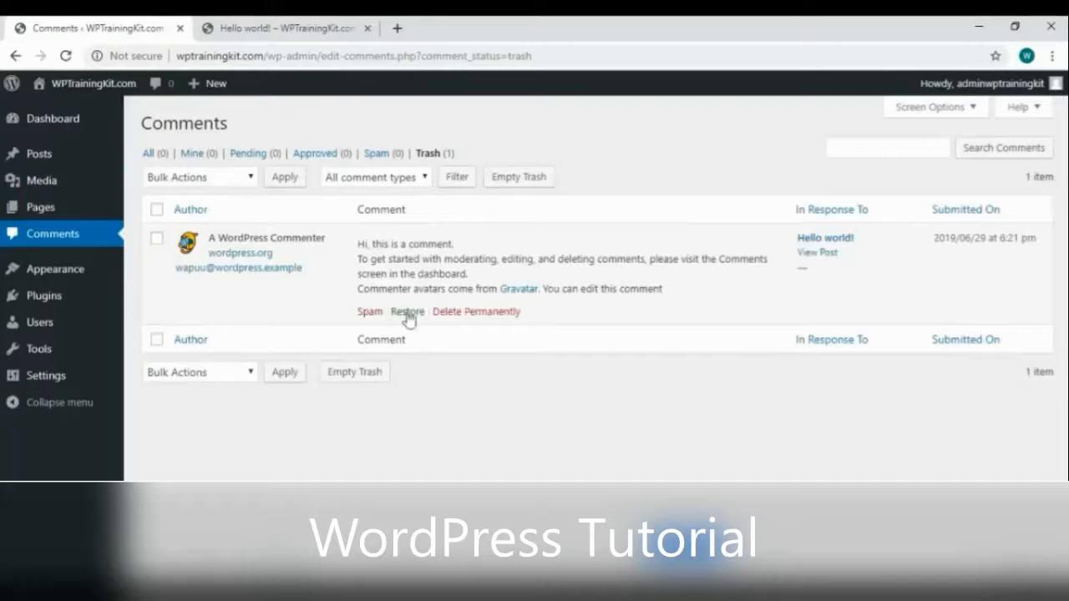
pyautogui.click(493, 312)
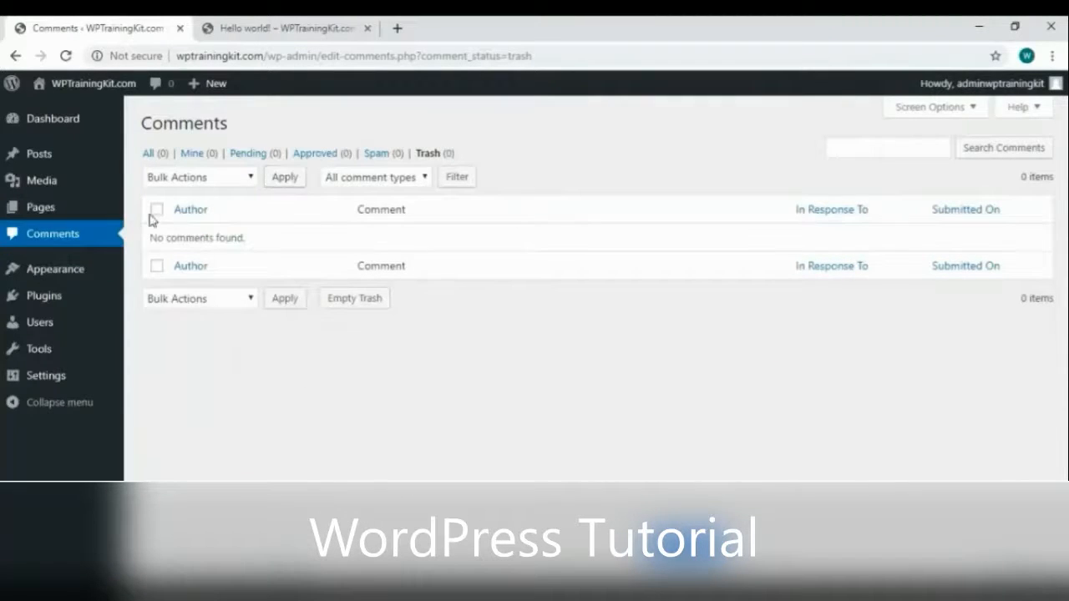
pyautogui.click(119, 240)
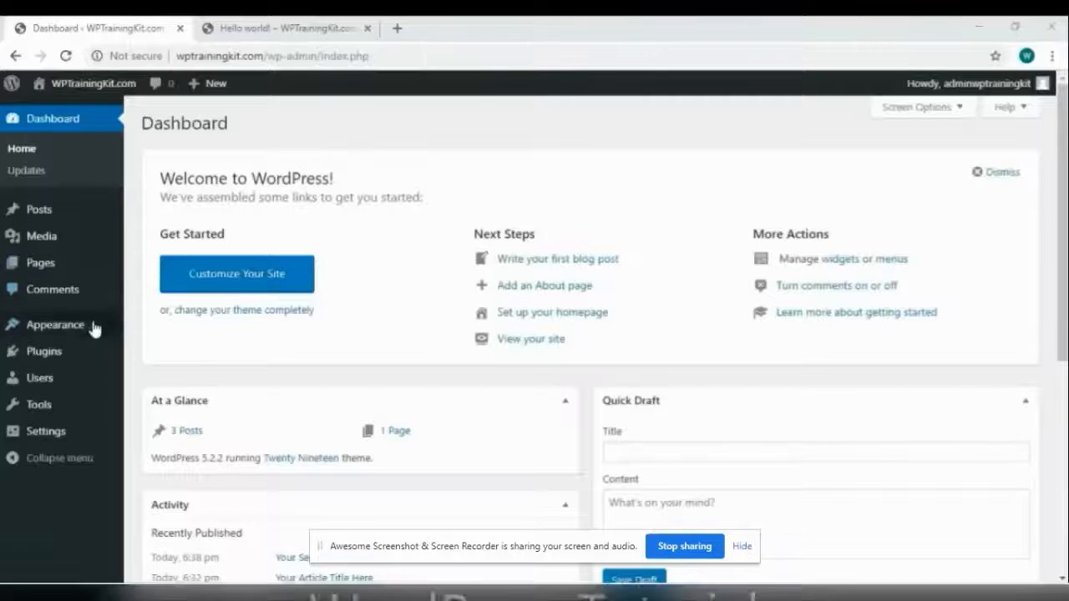
# Activate the Twenty Seventeen theme from the installed themes list
pyautogui.moveTo(83, 326)
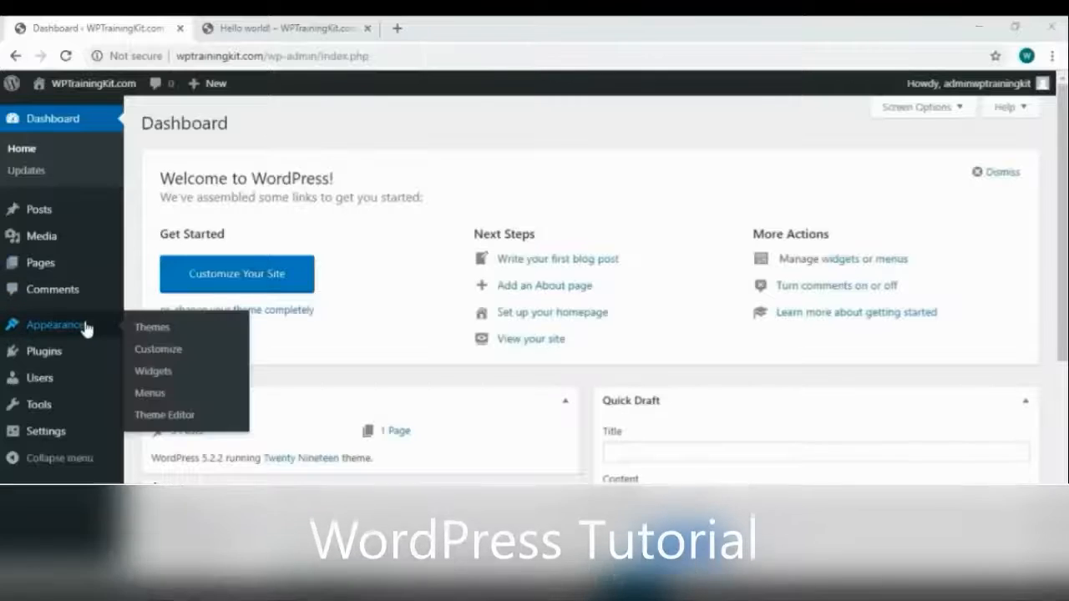
pyautogui.click(182, 327)
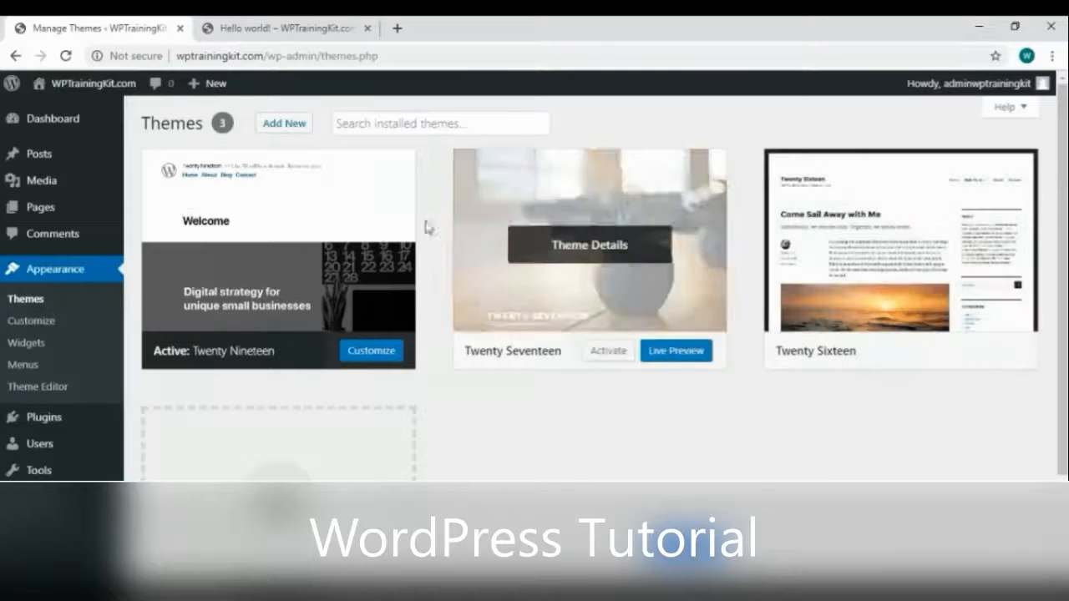
pyautogui.click(619, 355)
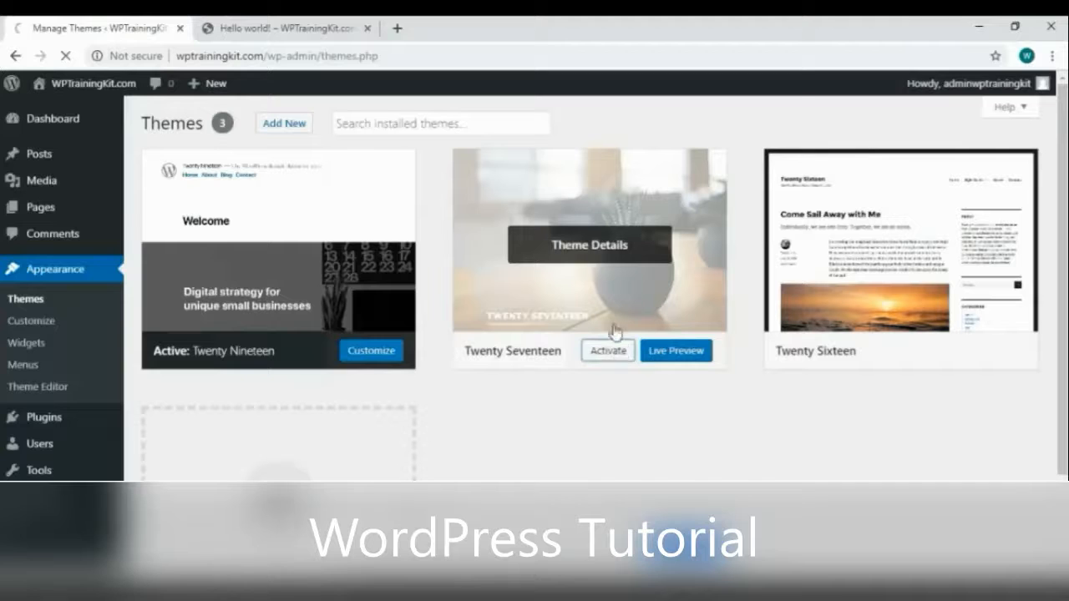
# Reload the live site to view it in Twenty Seventeen
pyautogui.click(288, 28)
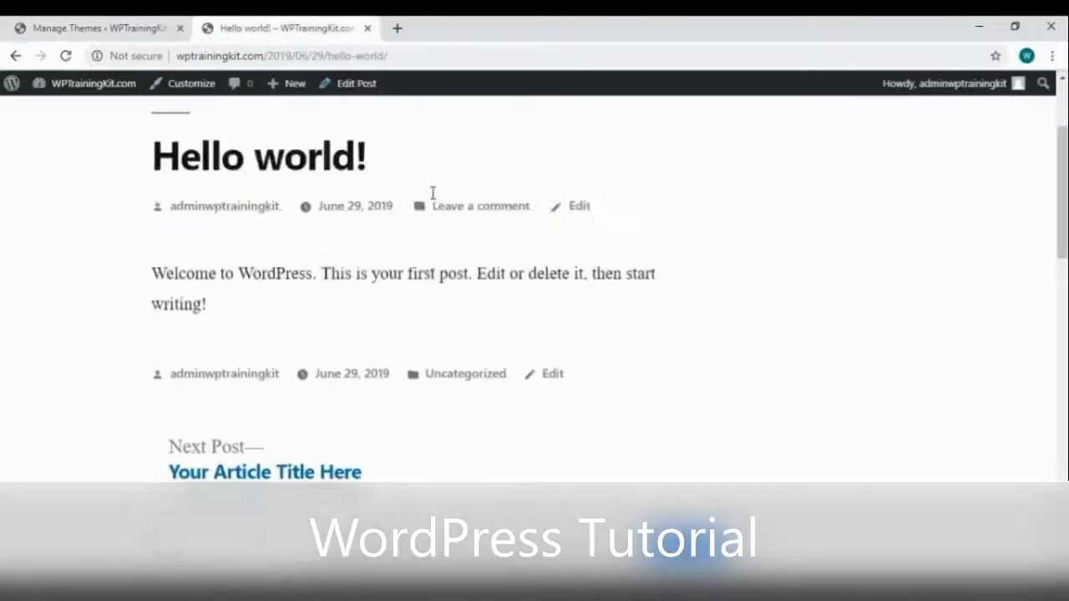
pyautogui.rightClick(468, 202)
pyautogui.click(506, 249)
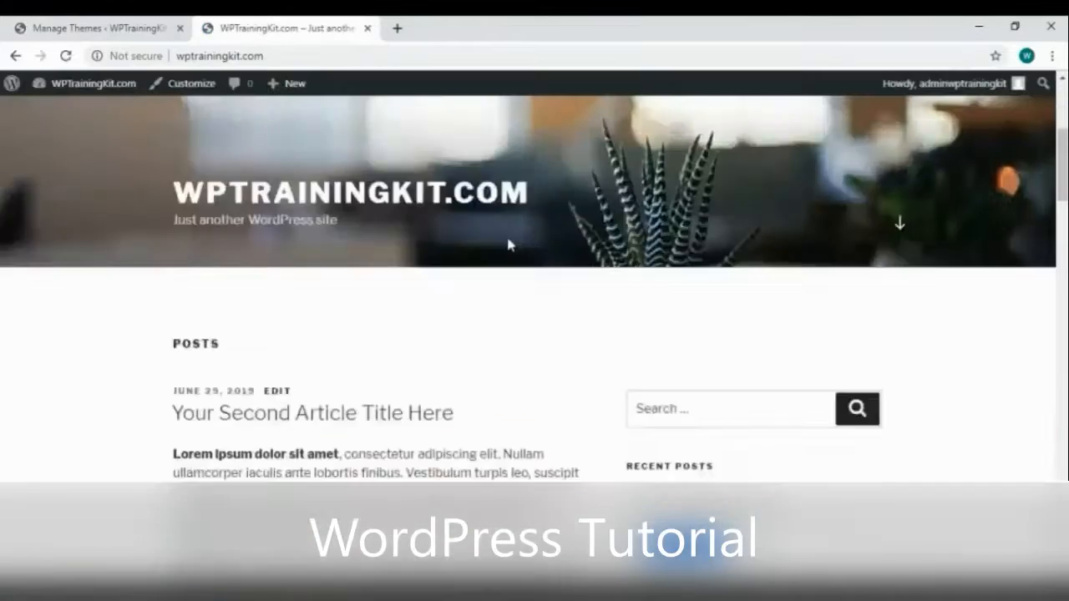
pyautogui.scroll(-4, 508, 244)
pyautogui.scroll(-1, 511, 246)
# Switch back to Twenty Sixteen and check the reloaded live site in that theme
pyautogui.click(52, 28)
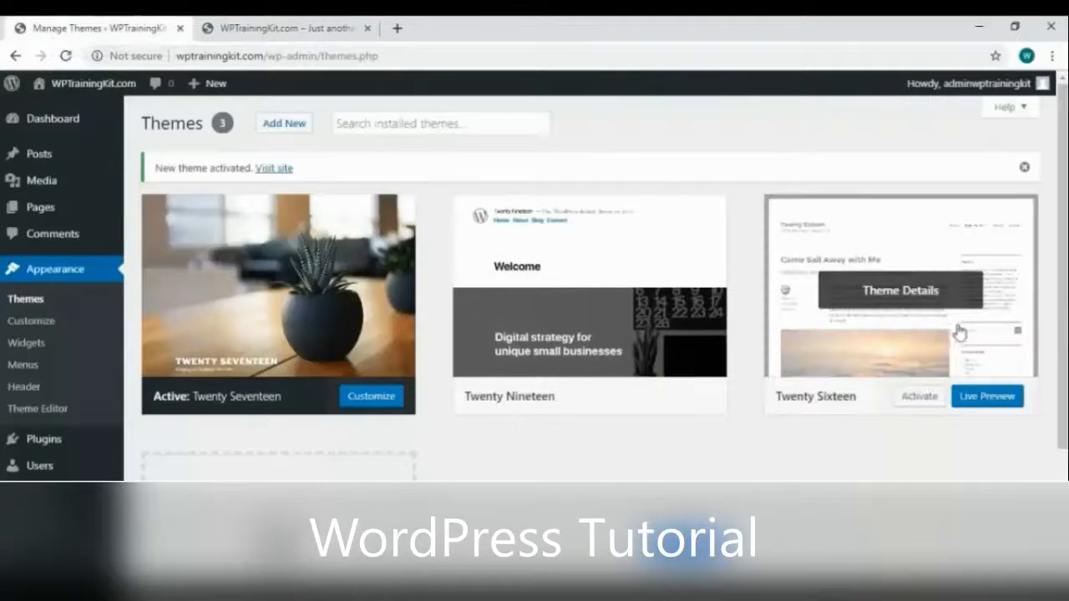
pyautogui.click(918, 401)
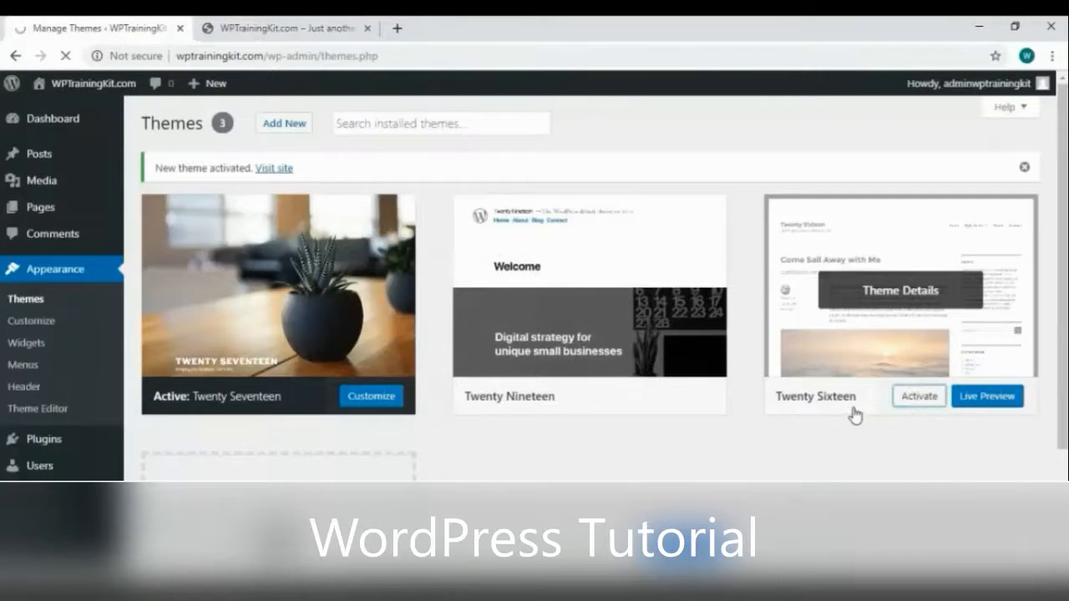
pyautogui.click(302, 33)
pyautogui.rightClick(491, 265)
pyautogui.click(530, 306)
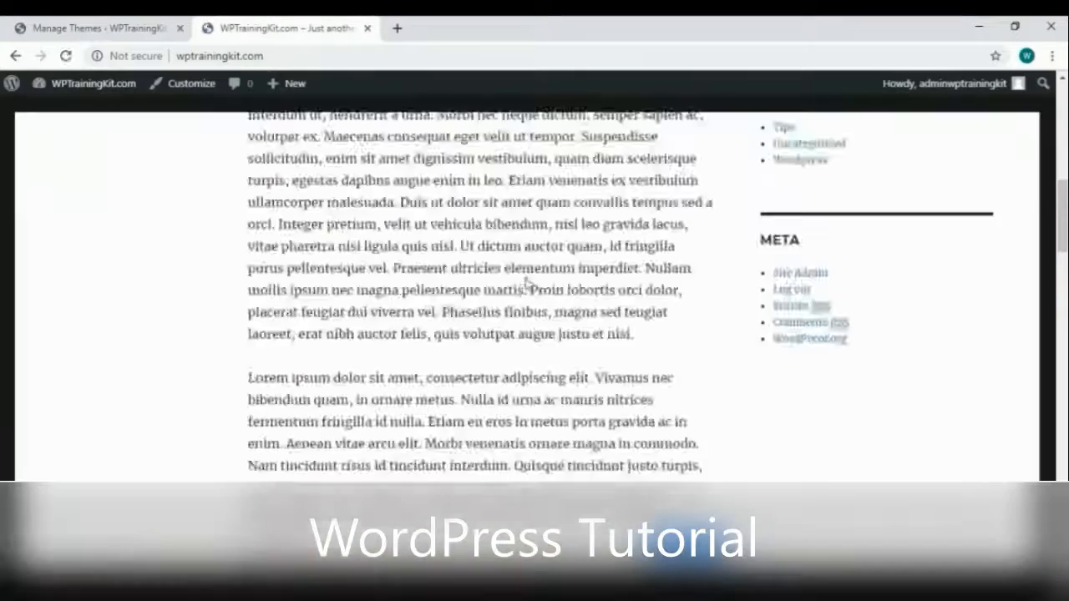
pyautogui.scroll(8, 528, 286)
pyautogui.scroll(-20, 528, 285)
pyautogui.scroll(4, 528, 284)
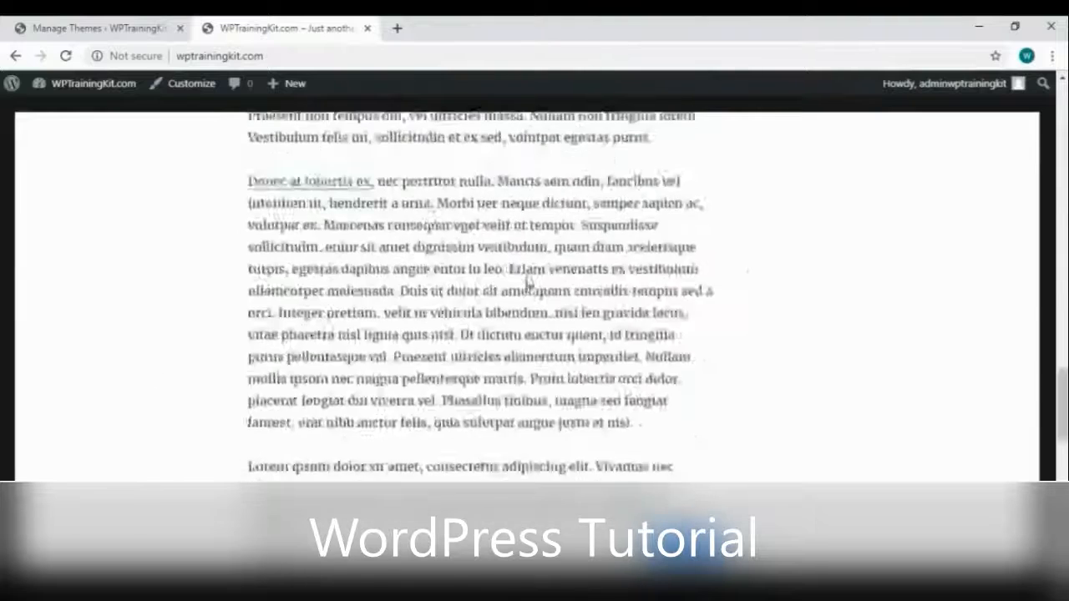
pyautogui.scroll(10, 528, 284)
pyautogui.click(46, 32)
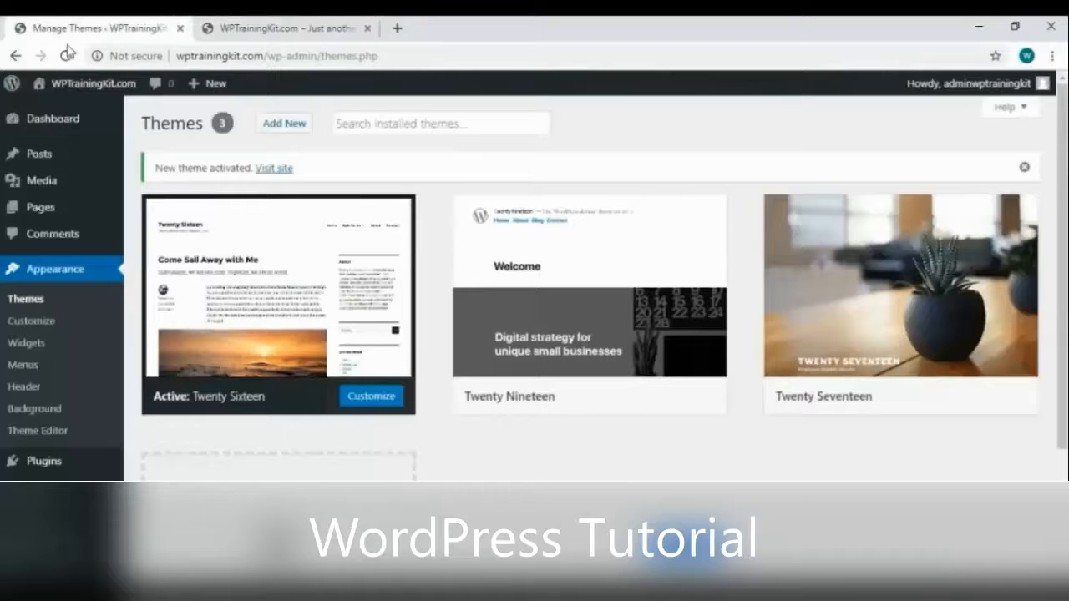
# Open Add New themes and browse the Popular, Latest and Favorites lists
pyautogui.click(294, 133)
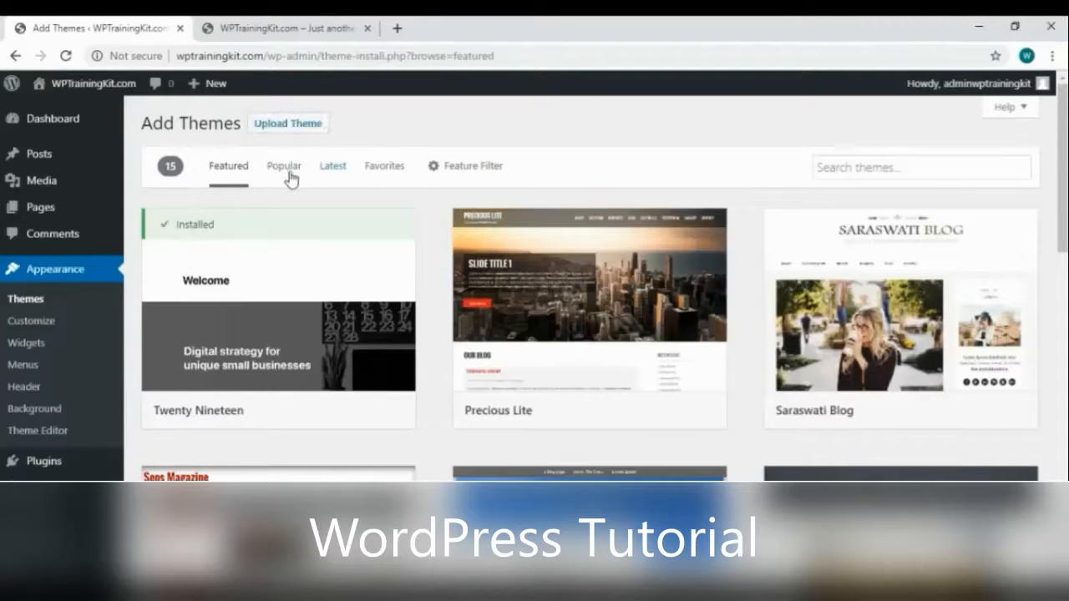
pyautogui.click(287, 171)
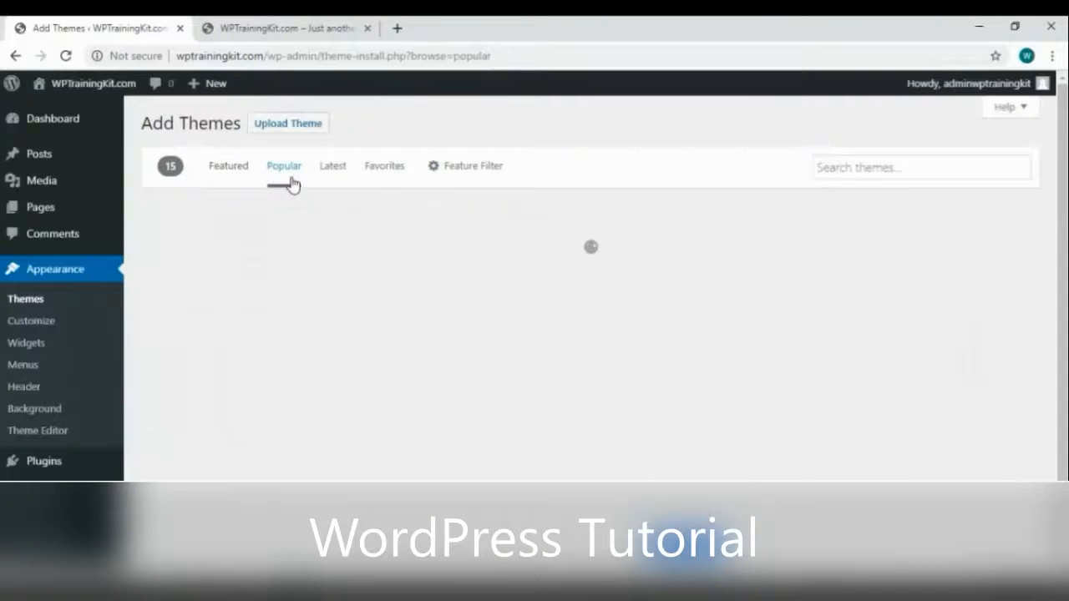
pyautogui.scroll(-4, 422, 256)
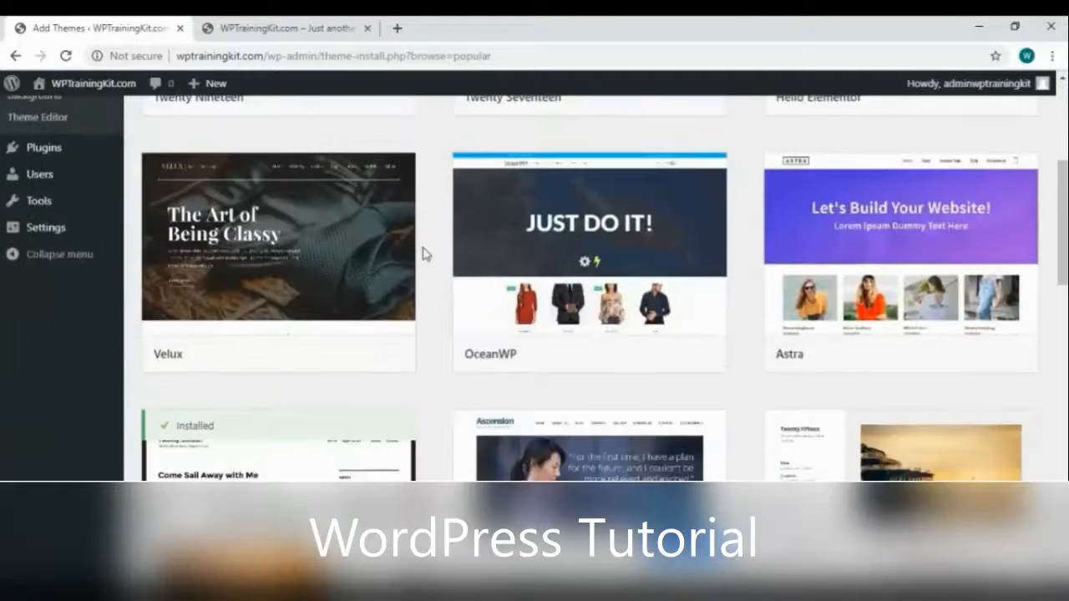
pyautogui.scroll(-4, 423, 256)
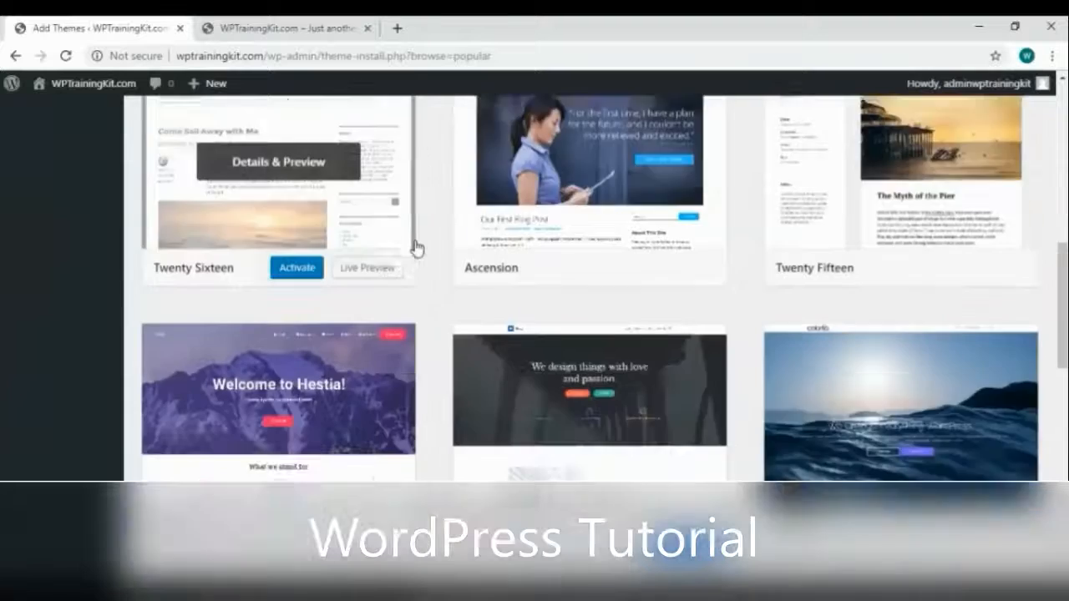
pyautogui.scroll(-5, 418, 248)
pyautogui.scroll(-3, 424, 236)
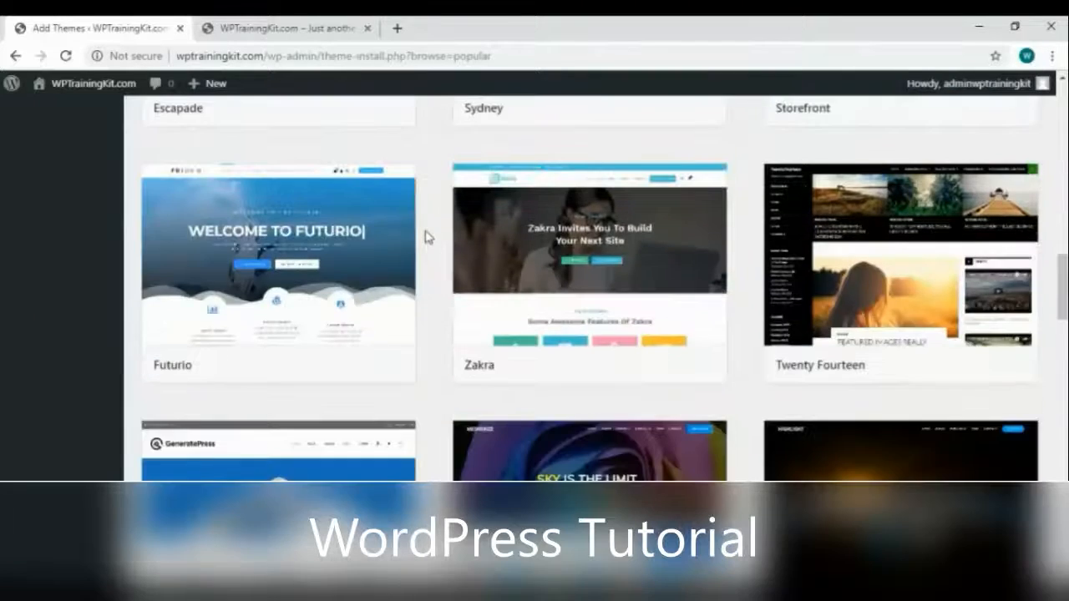
pyautogui.scroll(15, 428, 232)
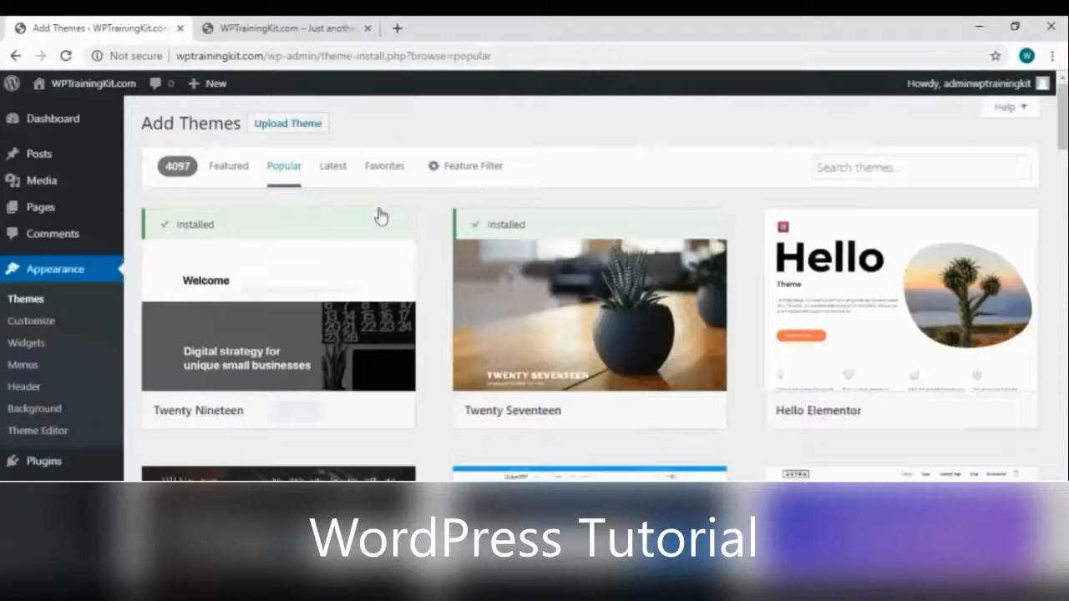
pyautogui.click(329, 170)
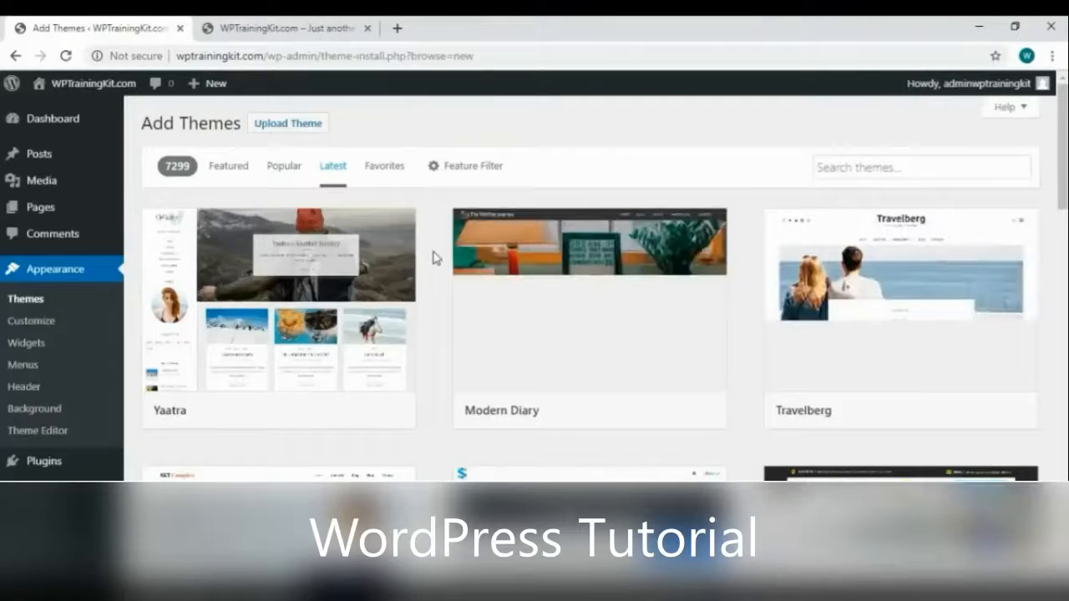
pyautogui.scroll(-2, 432, 258)
pyautogui.scroll(2, 432, 254)
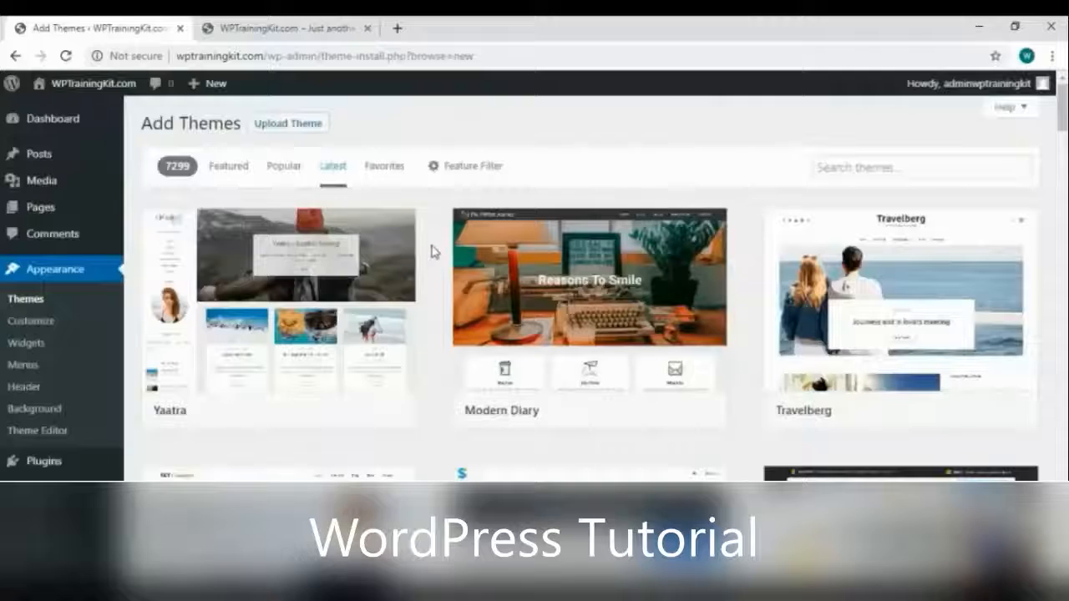
pyautogui.click(386, 168)
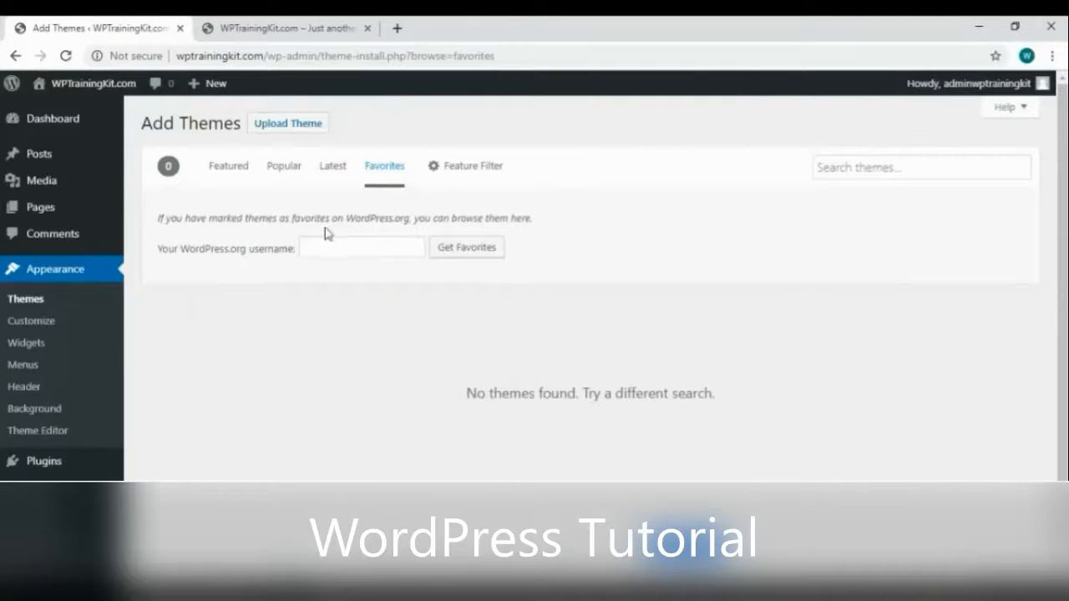
# Apply feature filters Blog, Holiday, News, Custom Background, Custom Colors, Grid Layout, Two Columns, Right Sidebar
pyautogui.click(453, 180)
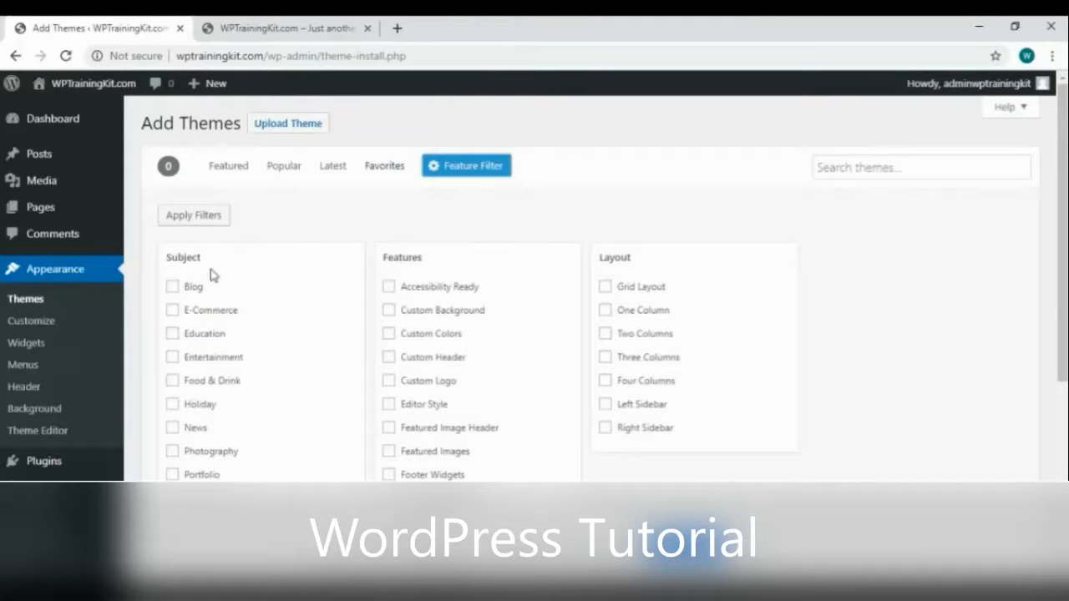
pyautogui.click(171, 288)
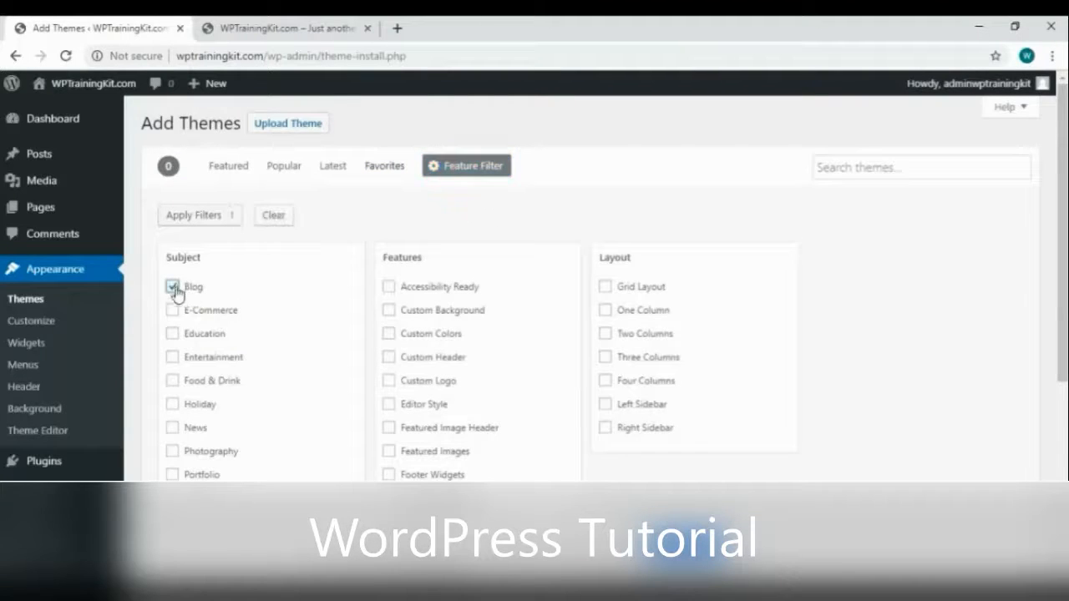
pyautogui.click(173, 405)
pyautogui.click(172, 428)
pyautogui.scroll(-1, 433, 310)
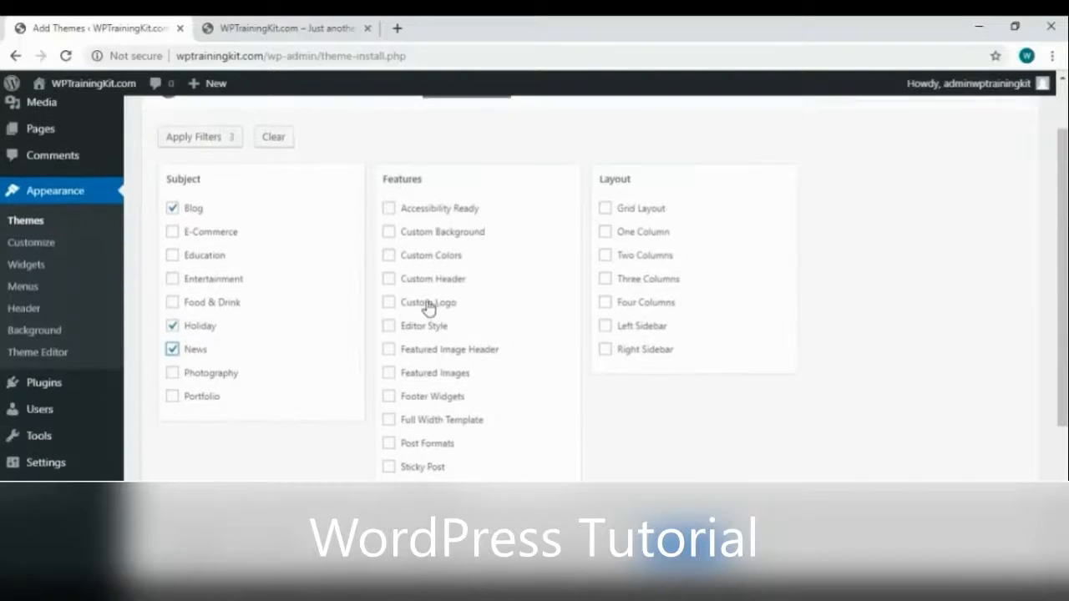
pyautogui.click(389, 233)
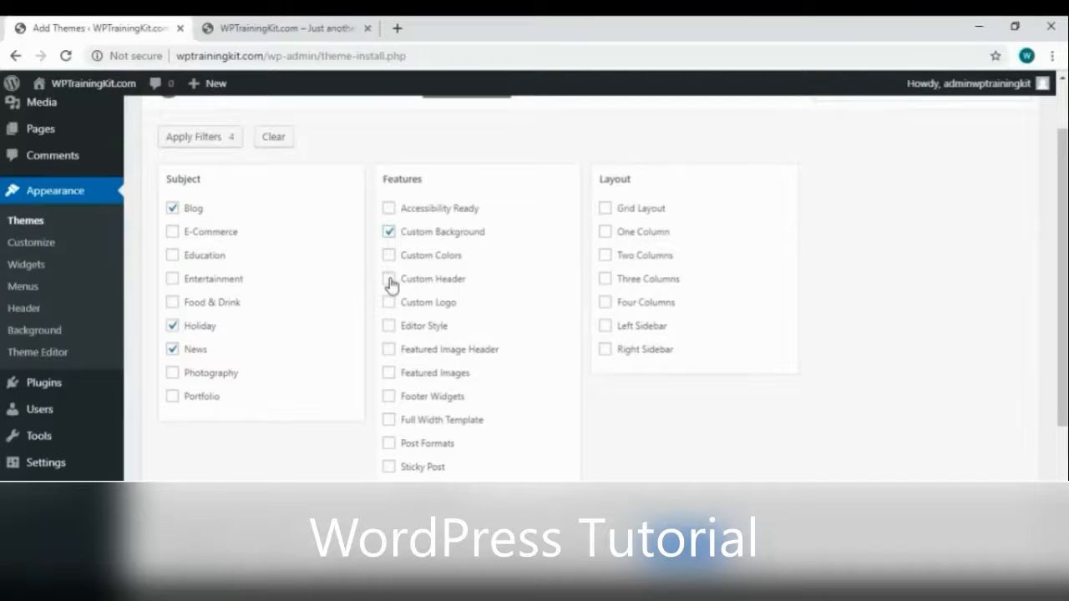
pyautogui.click(389, 256)
pyautogui.click(604, 208)
pyautogui.click(605, 255)
pyautogui.click(604, 350)
pyautogui.scroll(-1, 482, 322)
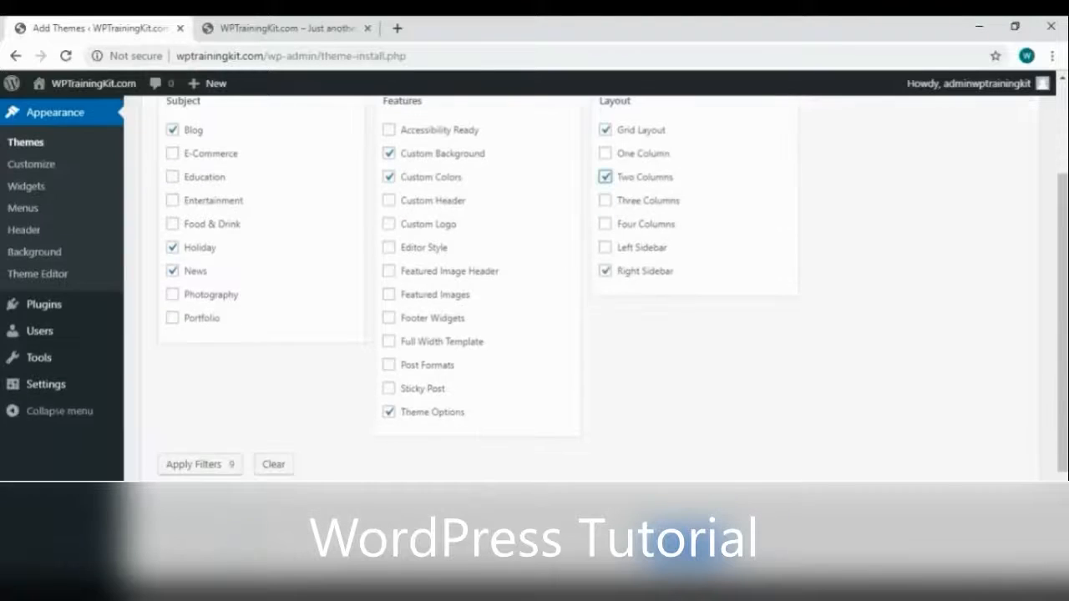
pyautogui.click(201, 464)
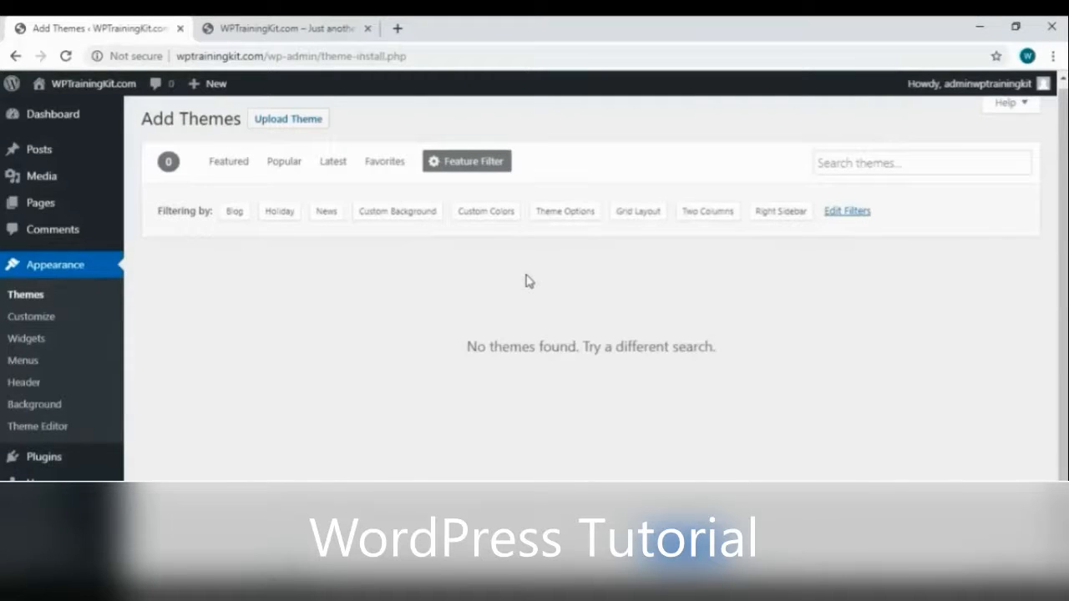
# Remove Grid Layout, Custom Colors and Custom Background from the filters and reapply them
pyautogui.click(847, 211)
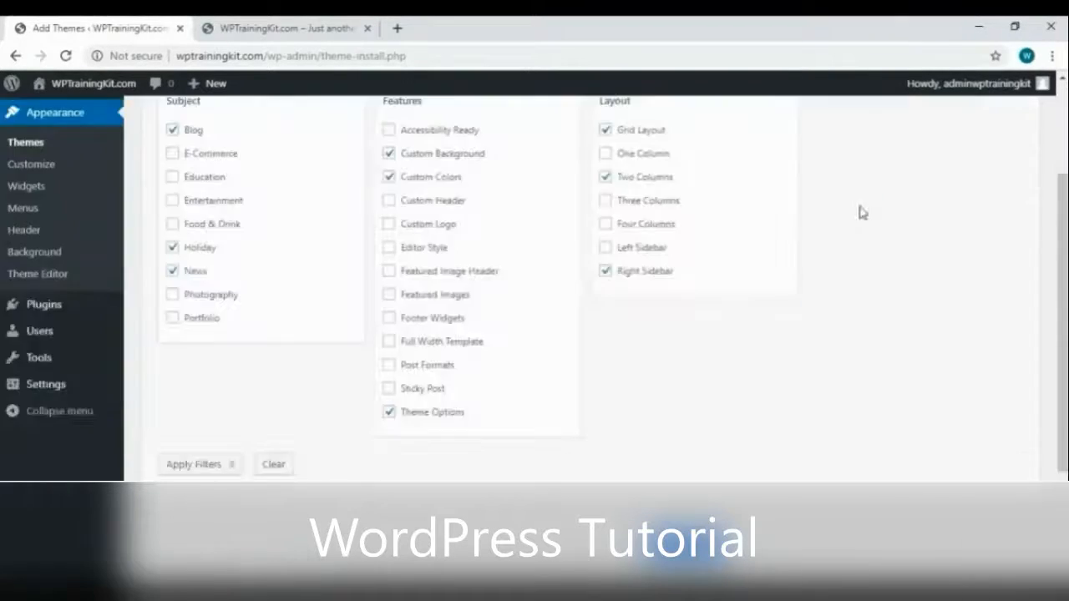
pyautogui.scroll(1, 176, 257)
pyautogui.click(172, 349)
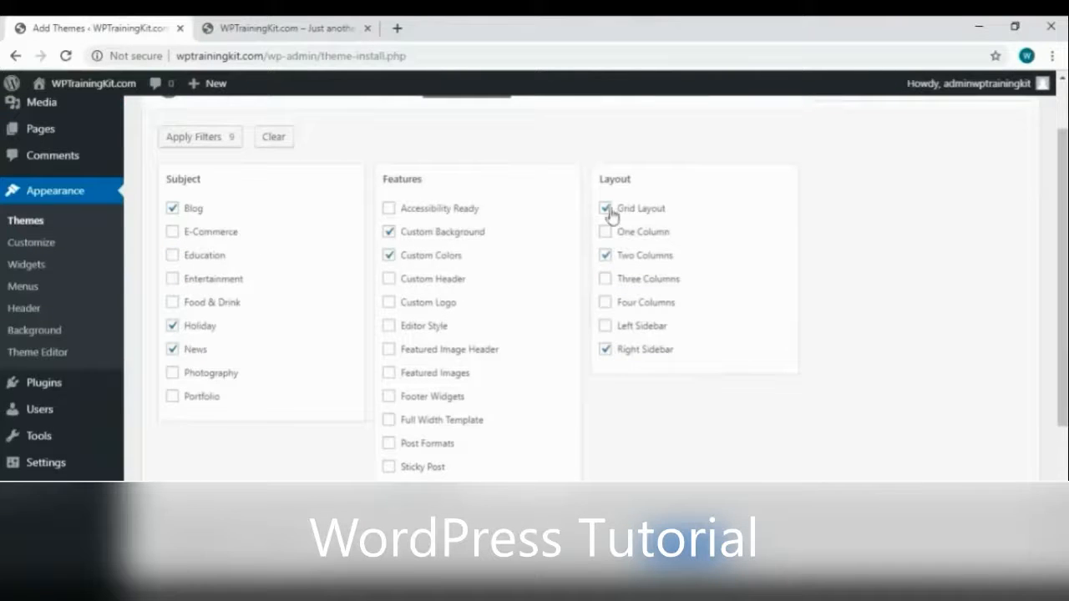
pyautogui.click(604, 208)
pyautogui.click(388, 255)
pyautogui.click(389, 231)
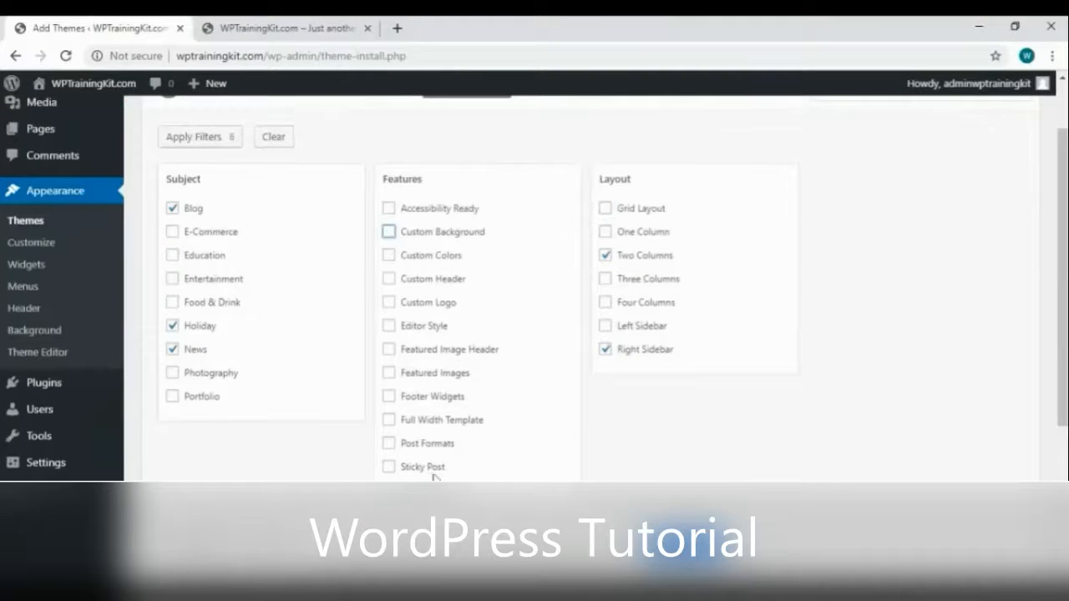
pyautogui.click(199, 137)
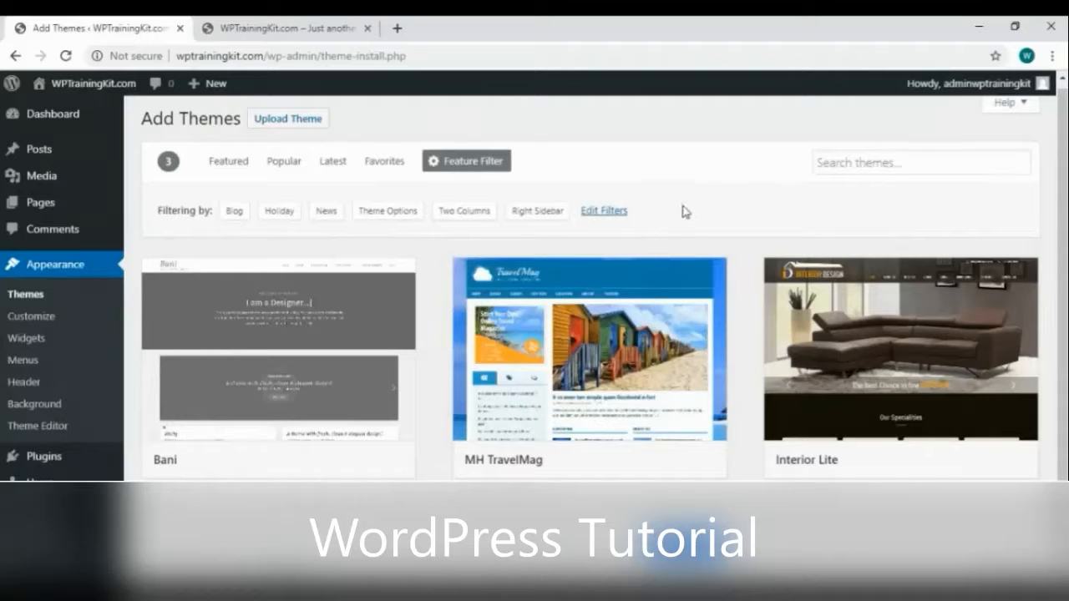
# Reopen the feature filters and clear every selection
pyautogui.click(604, 210)
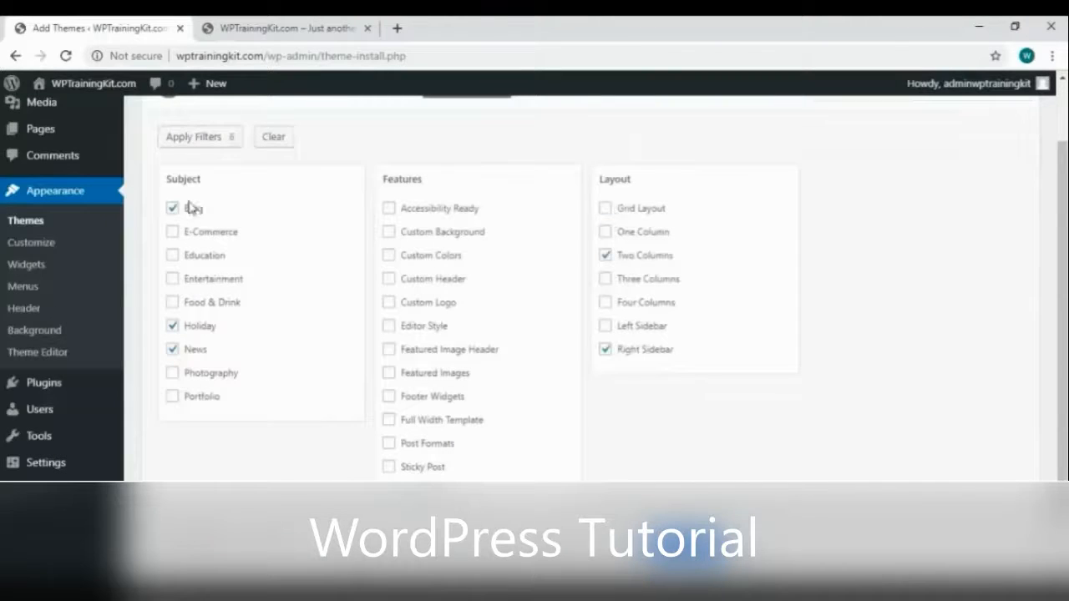
pyautogui.click(262, 142)
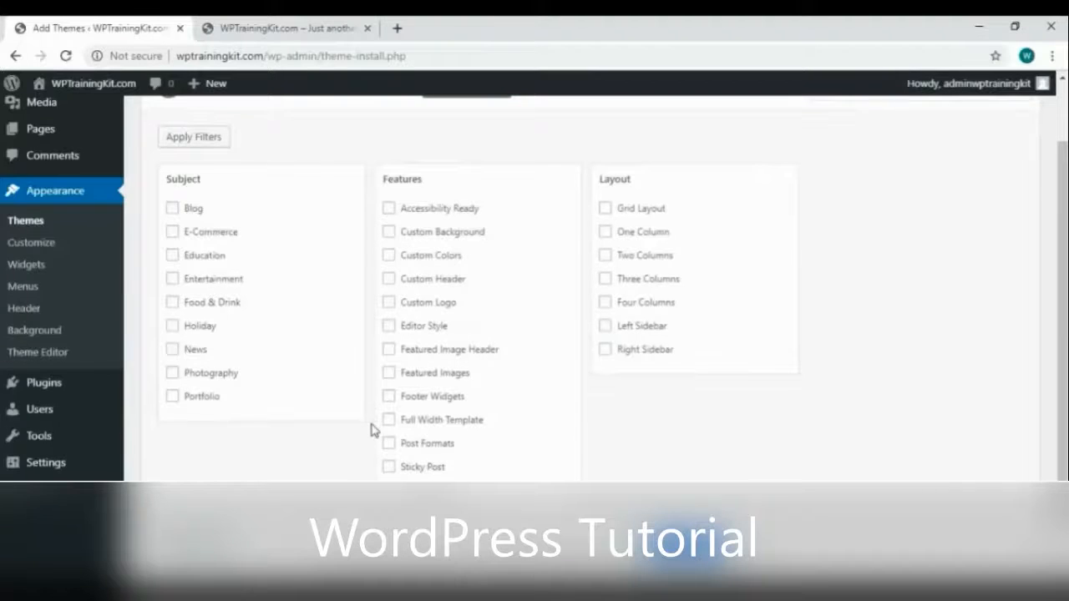
pyautogui.scroll(2, 373, 429)
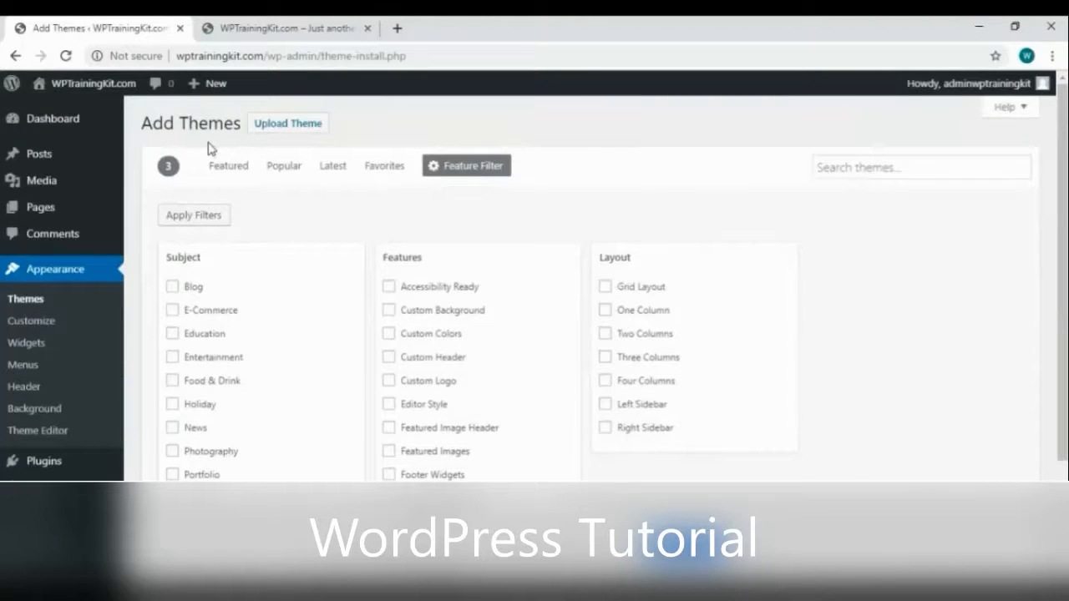
# Browse Featured themes, then search the theme directory for 'travel'
pyautogui.click(238, 168)
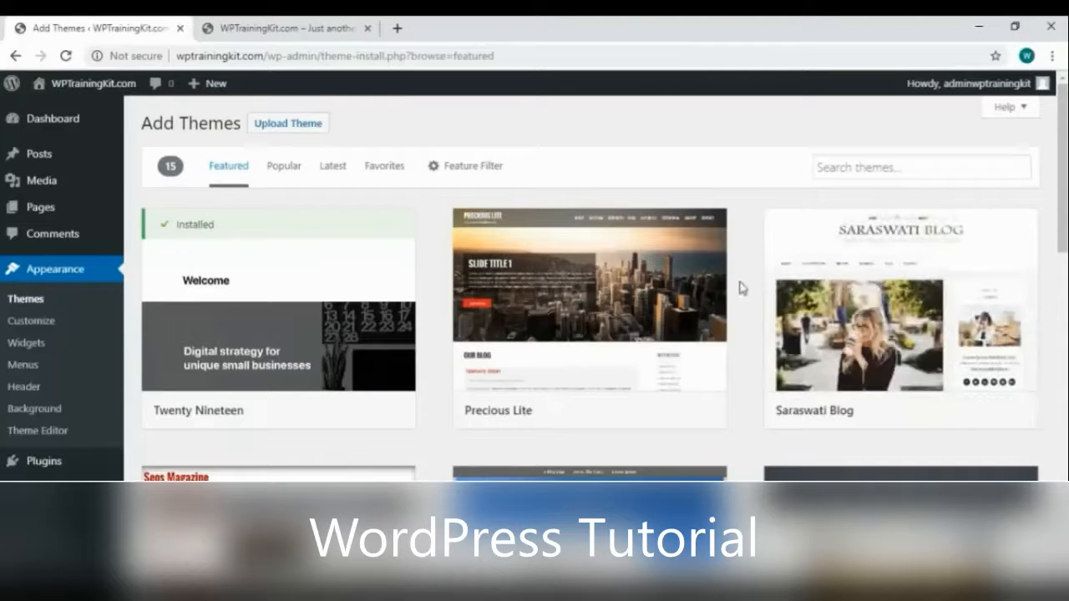
pyautogui.scroll(-4, 740, 287)
pyautogui.scroll(4, 740, 286)
pyautogui.click(914, 165)
pyautogui.write('travel')
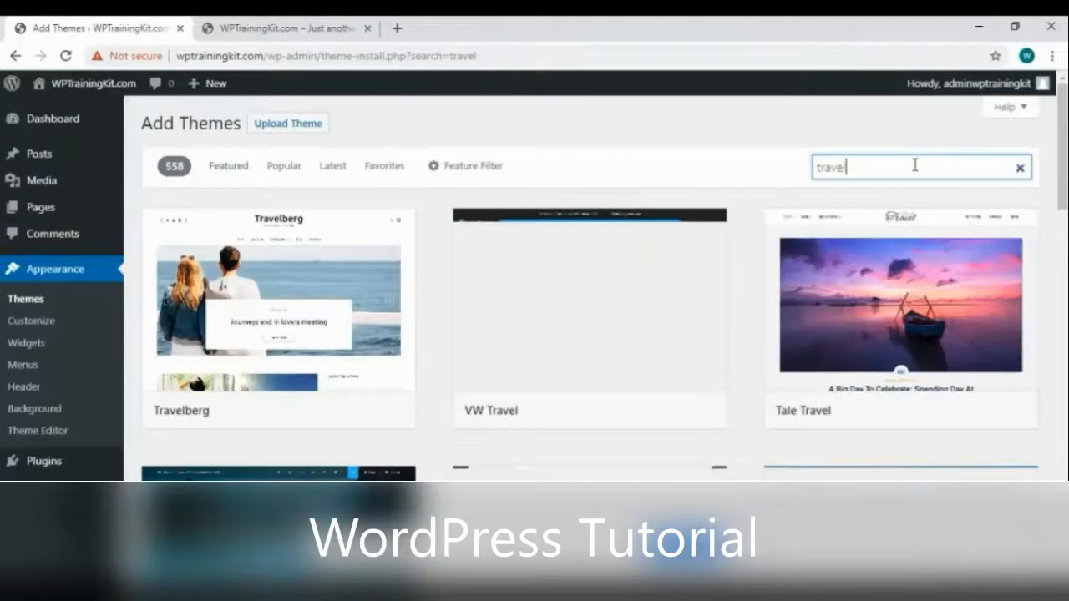
pyautogui.scroll(-20, 434, 421)
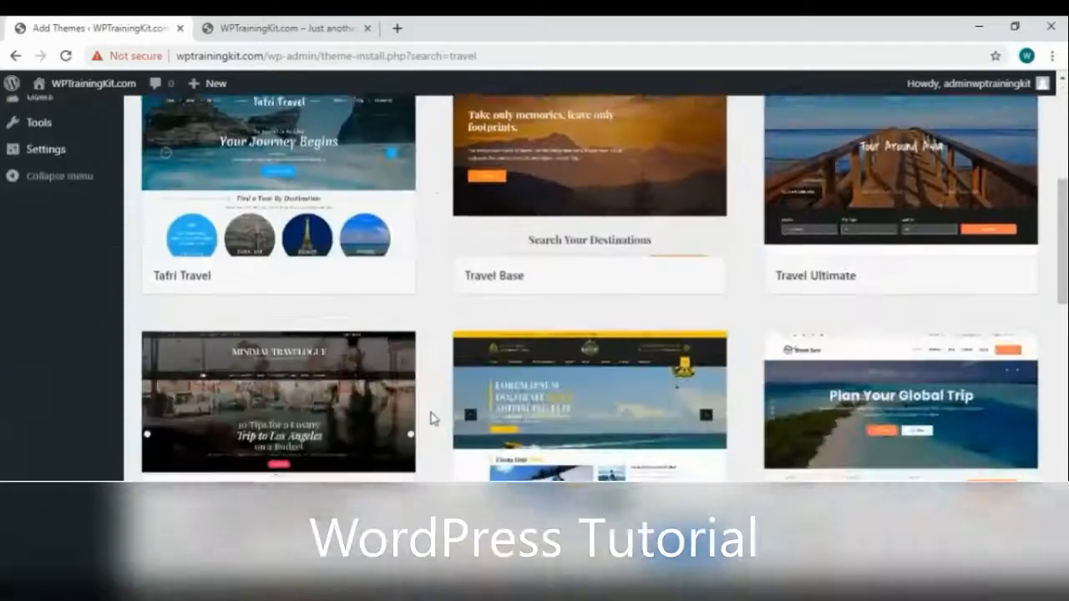
pyautogui.scroll(10, 435, 410)
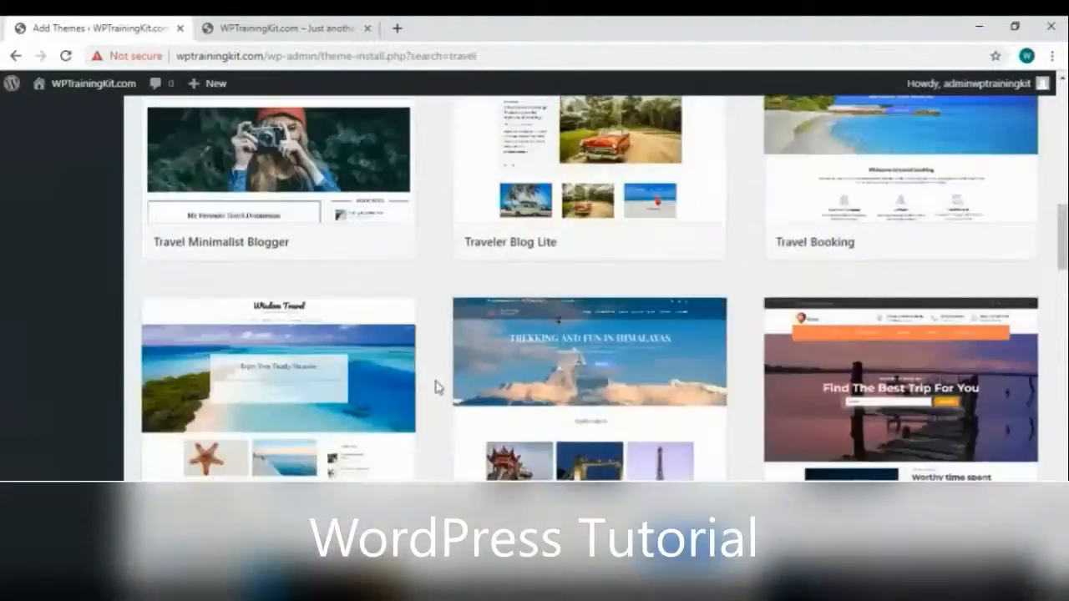
pyautogui.scroll(-11, 907, 402)
pyautogui.scroll(15, 1055, 367)
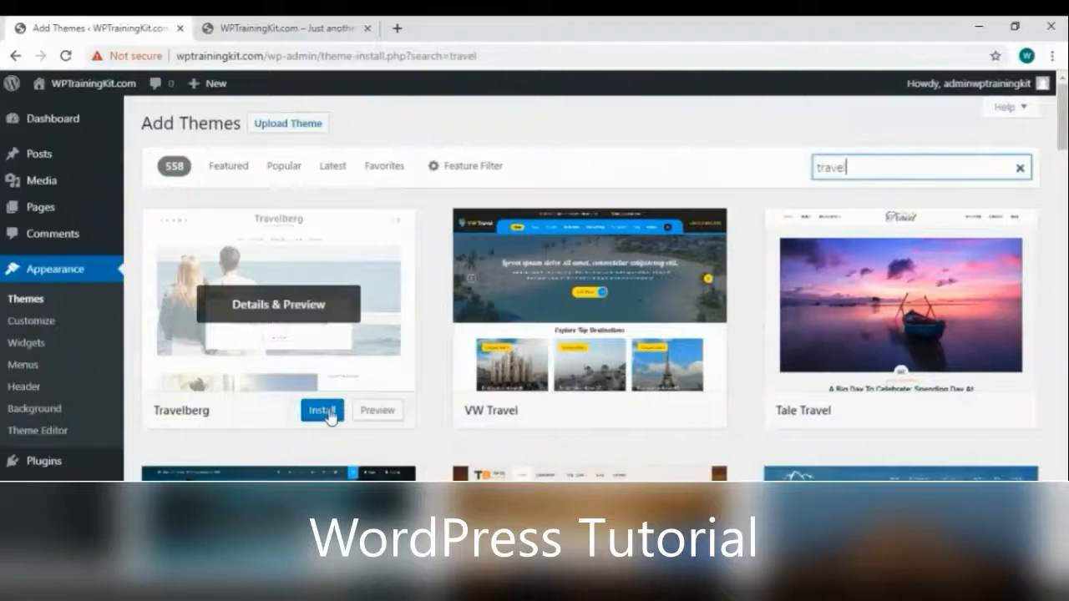
# Open the Travelberg preview, page through its slides, and close it
pyautogui.click(337, 303)
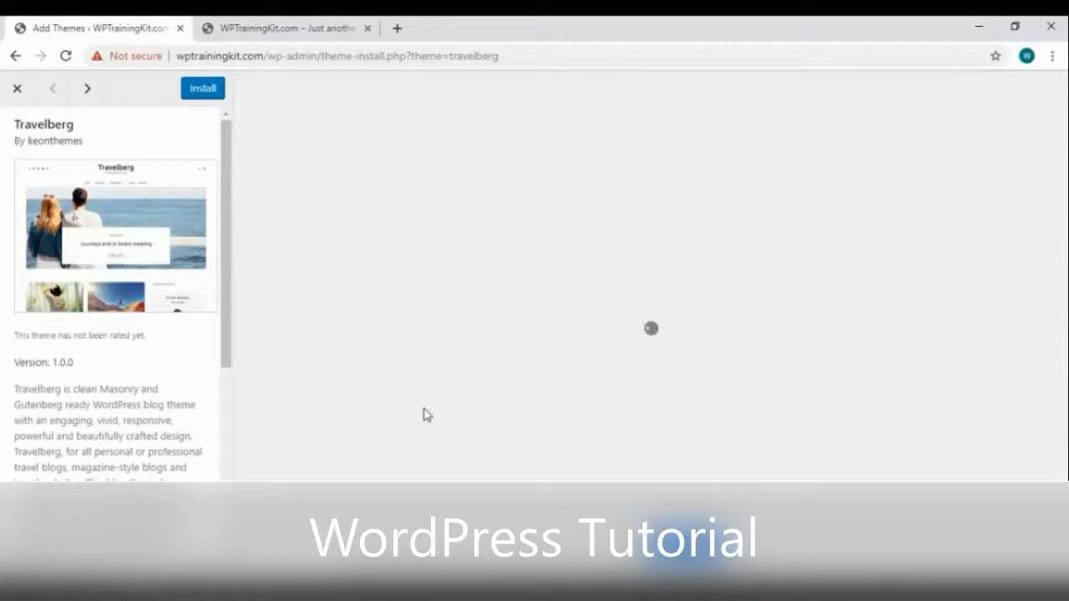
pyautogui.scroll(-3, 576, 274)
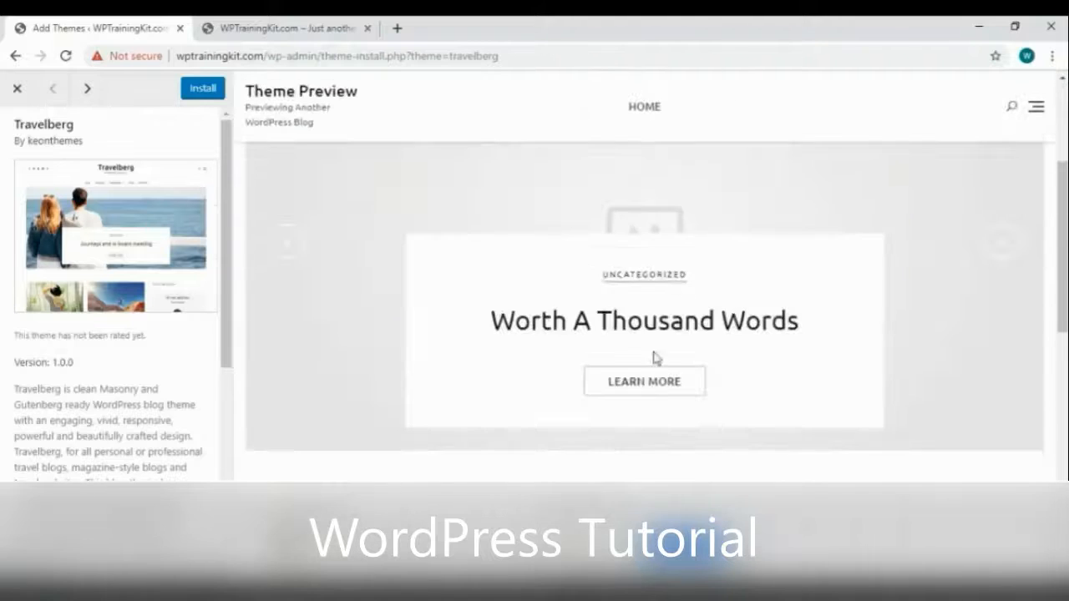
pyautogui.click(1004, 243)
pyautogui.scroll(-10, 556, 382)
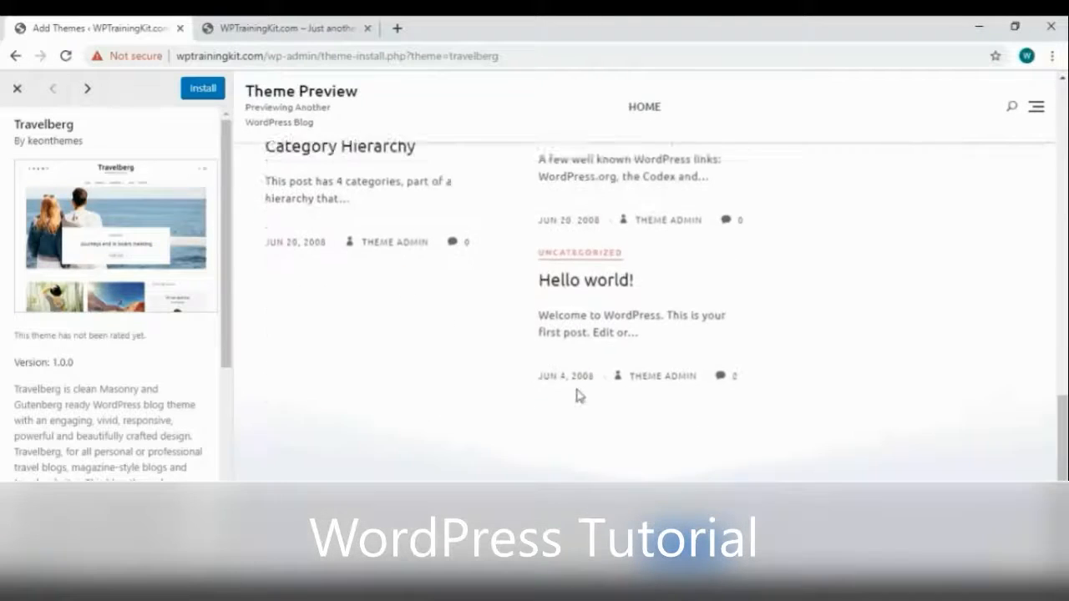
pyautogui.scroll(10, 591, 394)
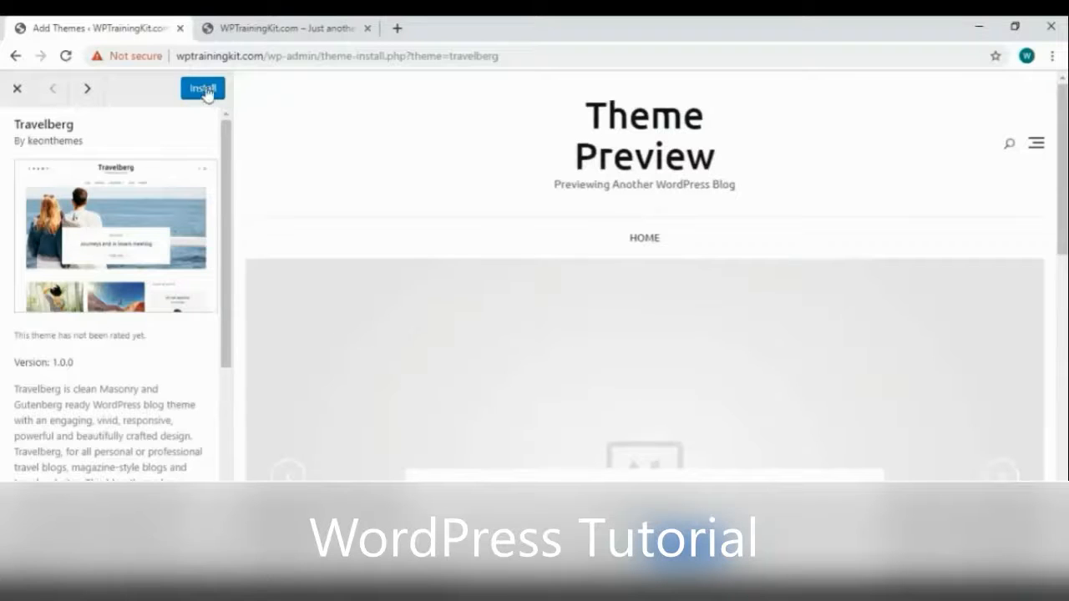
pyautogui.click(16, 89)
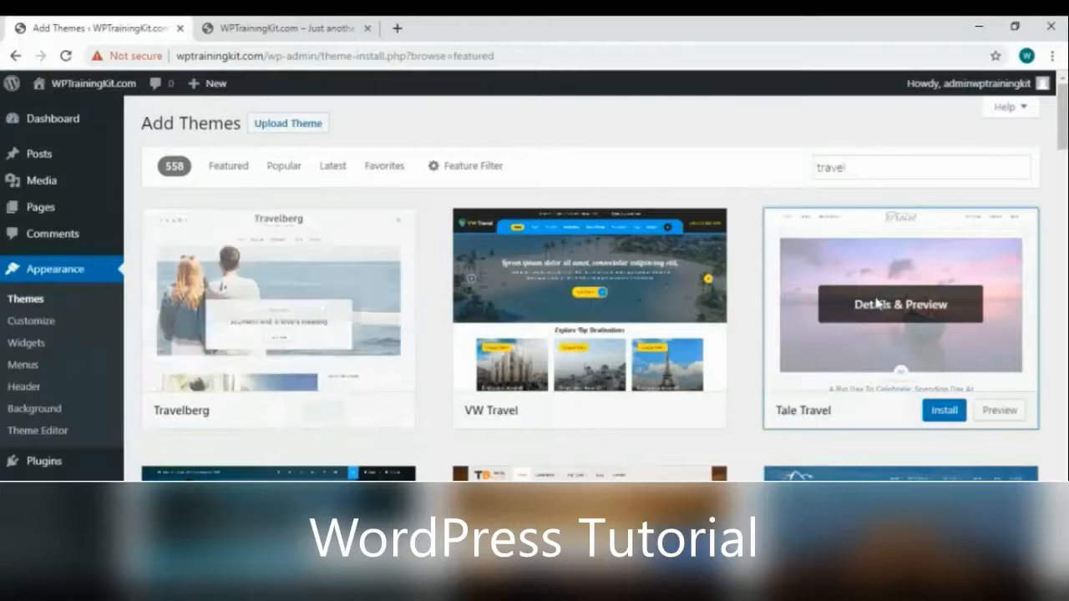
# Install Tale Travel 1.0.4 from its Details & Preview and activate it
pyautogui.click(875, 307)
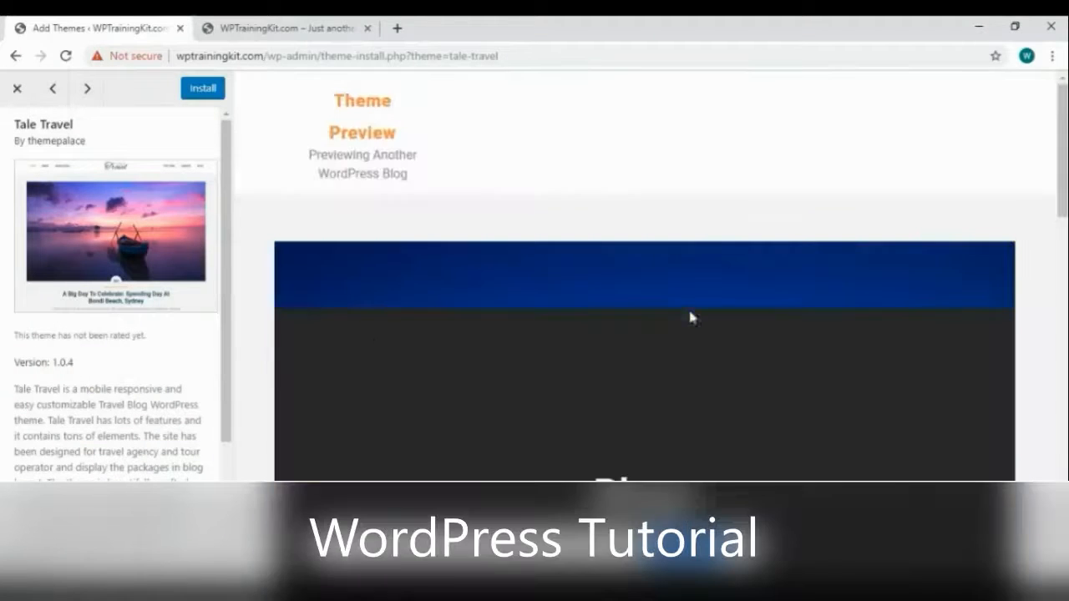
pyautogui.scroll(-8, 690, 315)
pyautogui.scroll(6, 773, 341)
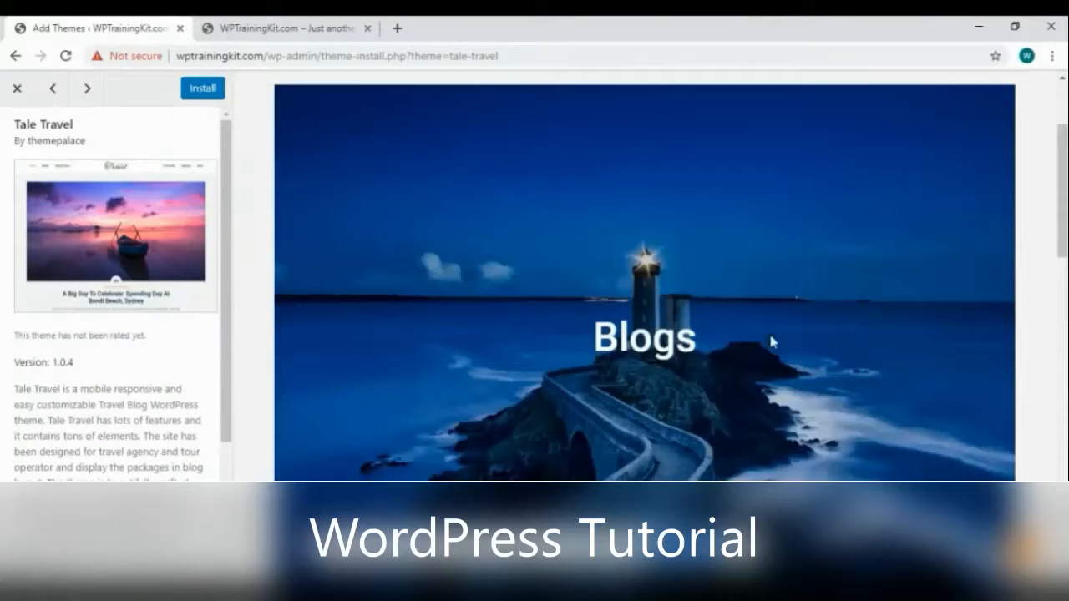
pyautogui.click(200, 91)
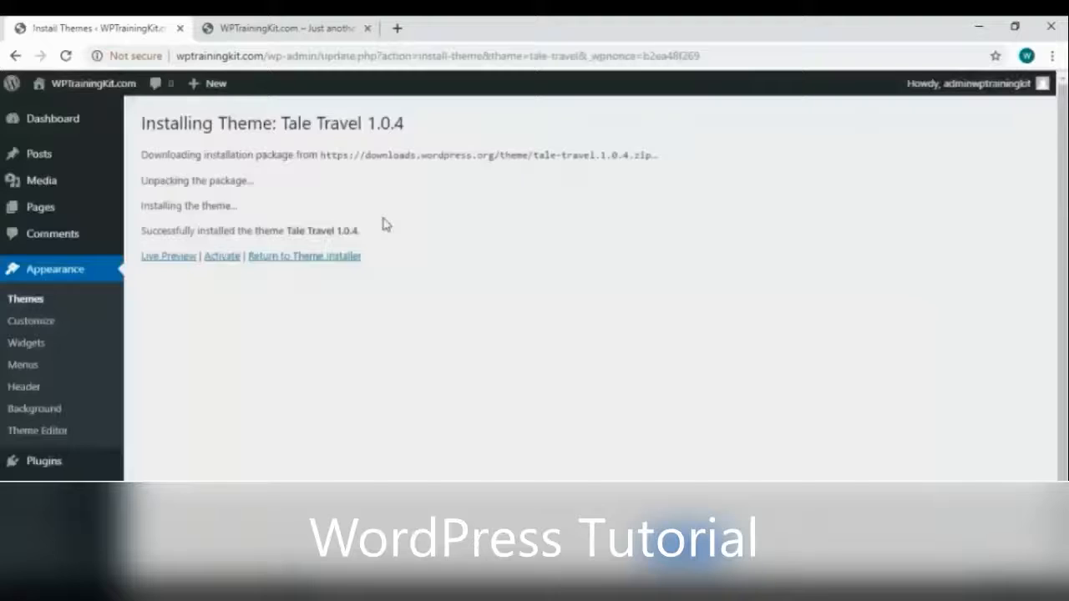
pyautogui.click(221, 257)
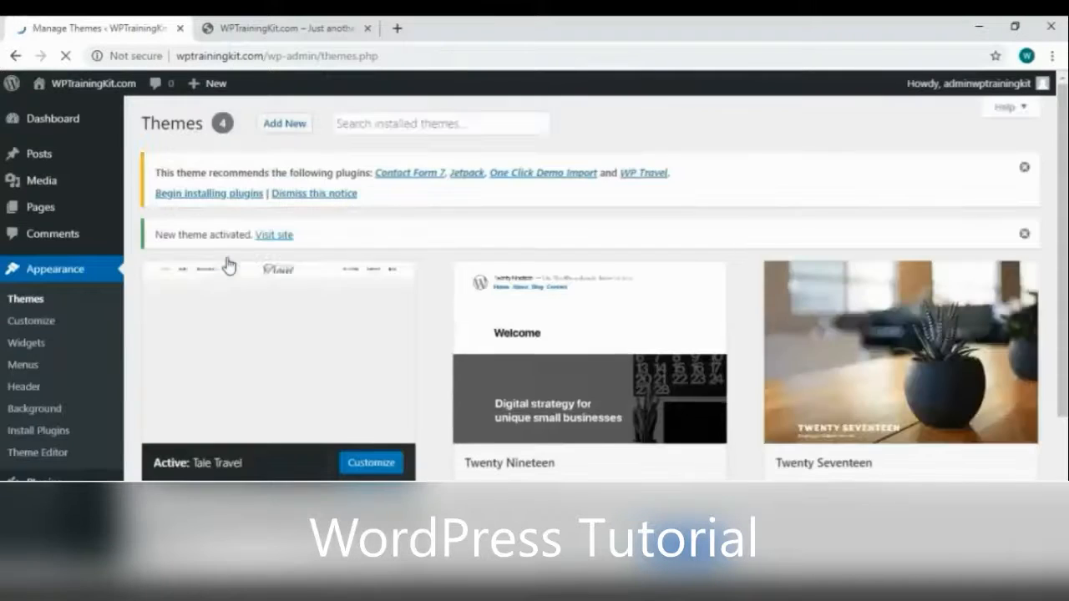
pyautogui.scroll(-1, 372, 390)
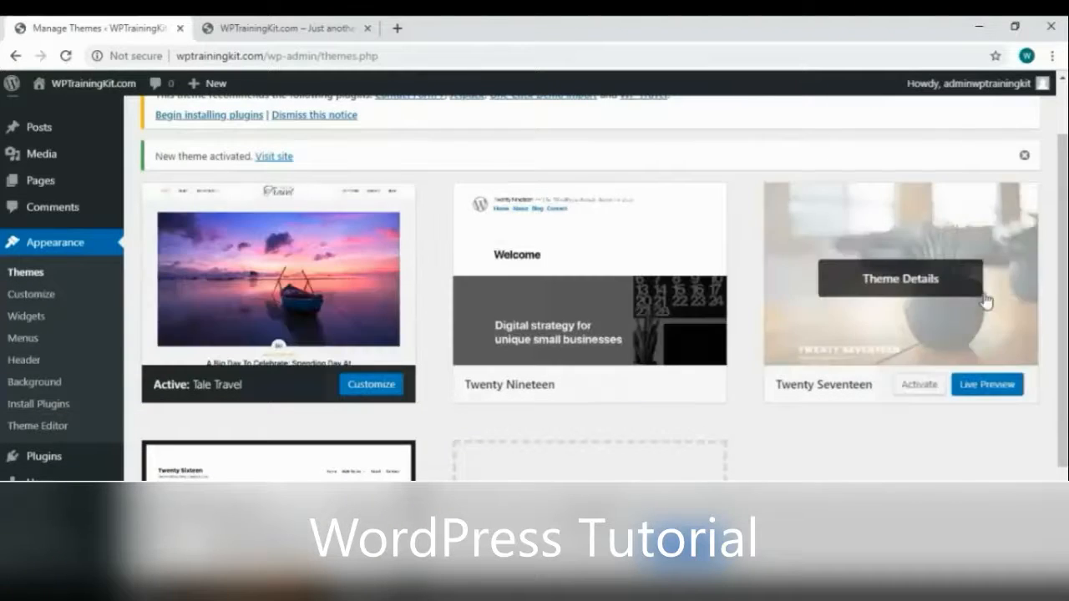
pyautogui.click(259, 30)
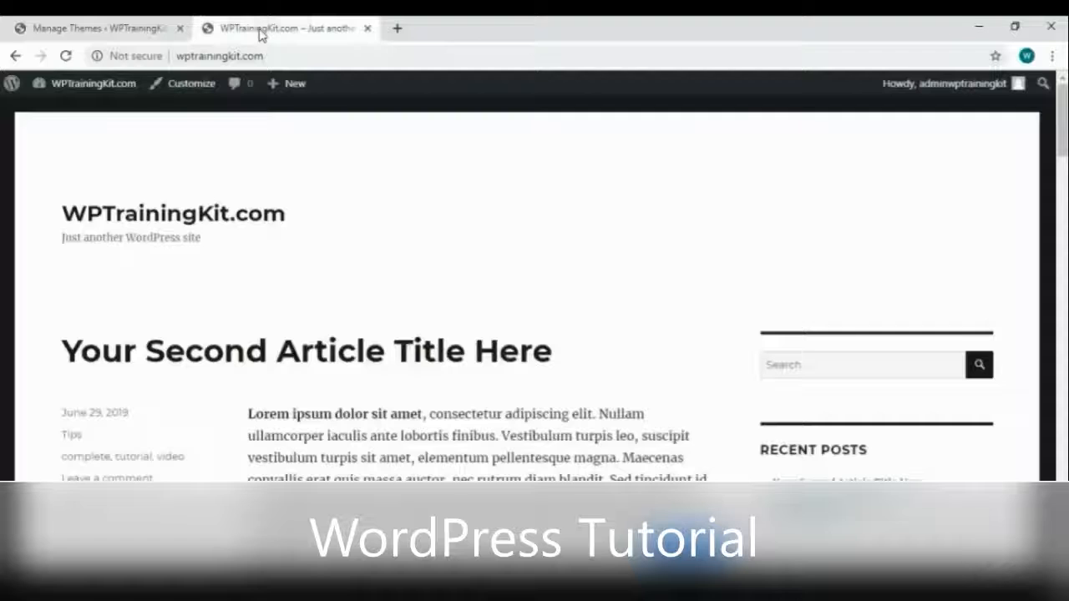
# Reload the live site and scroll down through the Tale Travel lighthouse banner and article cards
pyautogui.rightClick(413, 180)
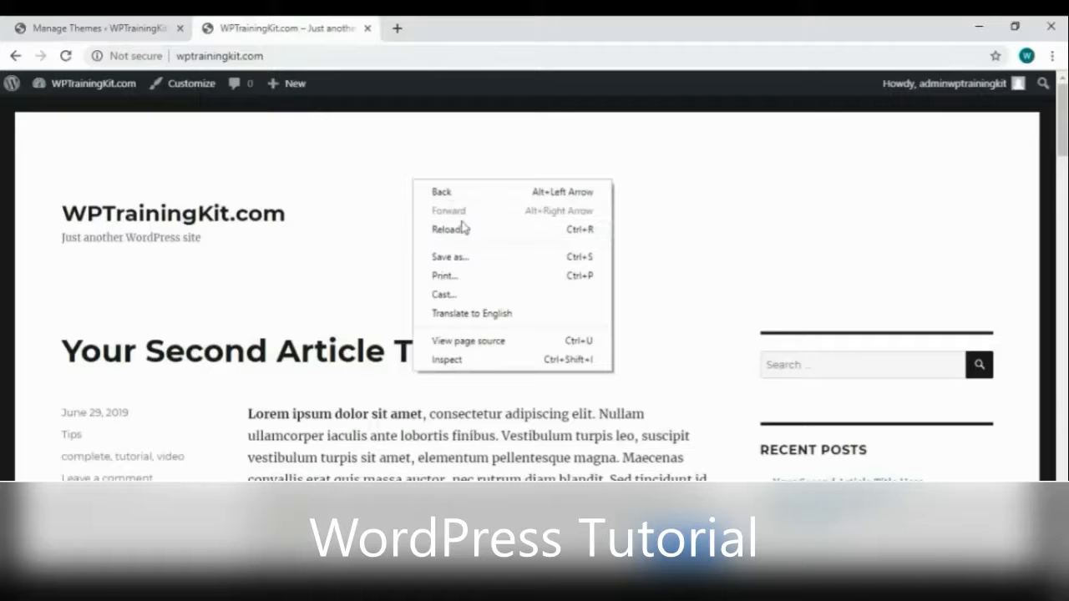
pyautogui.click(449, 229)
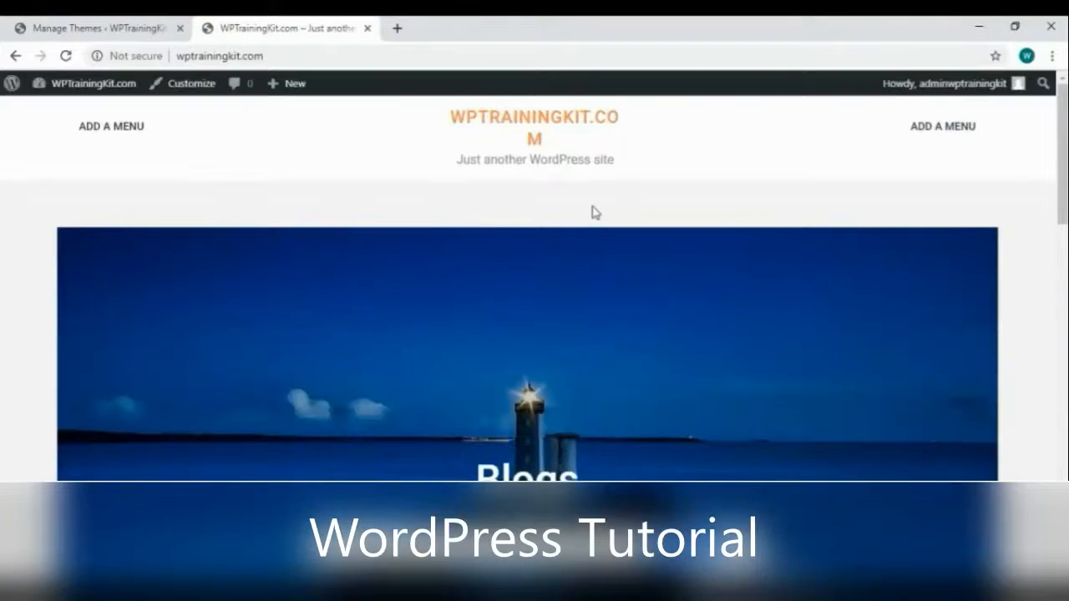
pyautogui.scroll(-8, 596, 211)
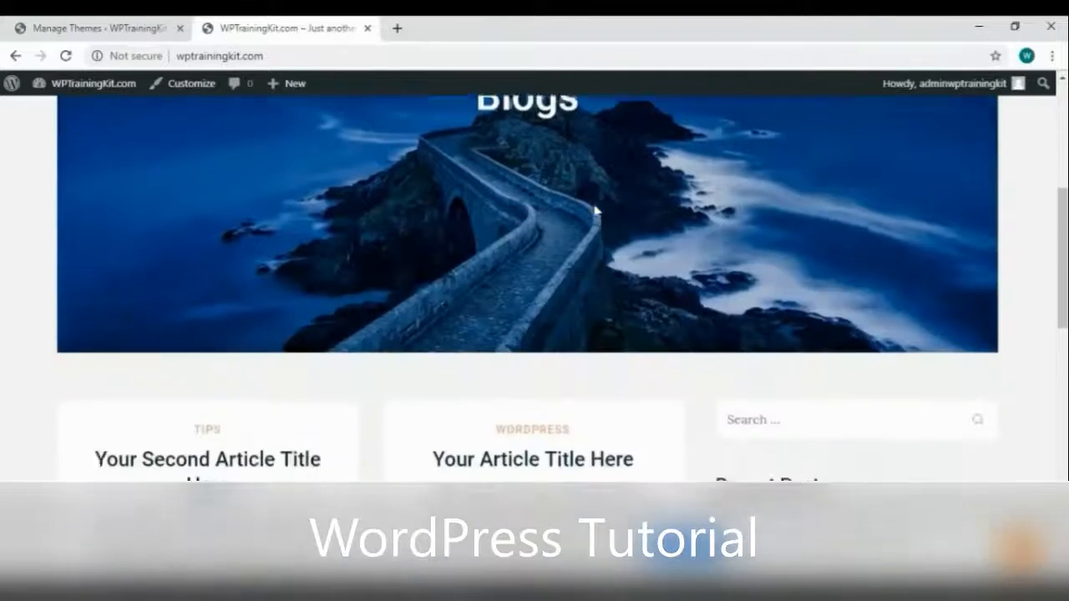
pyautogui.scroll(-5, 597, 210)
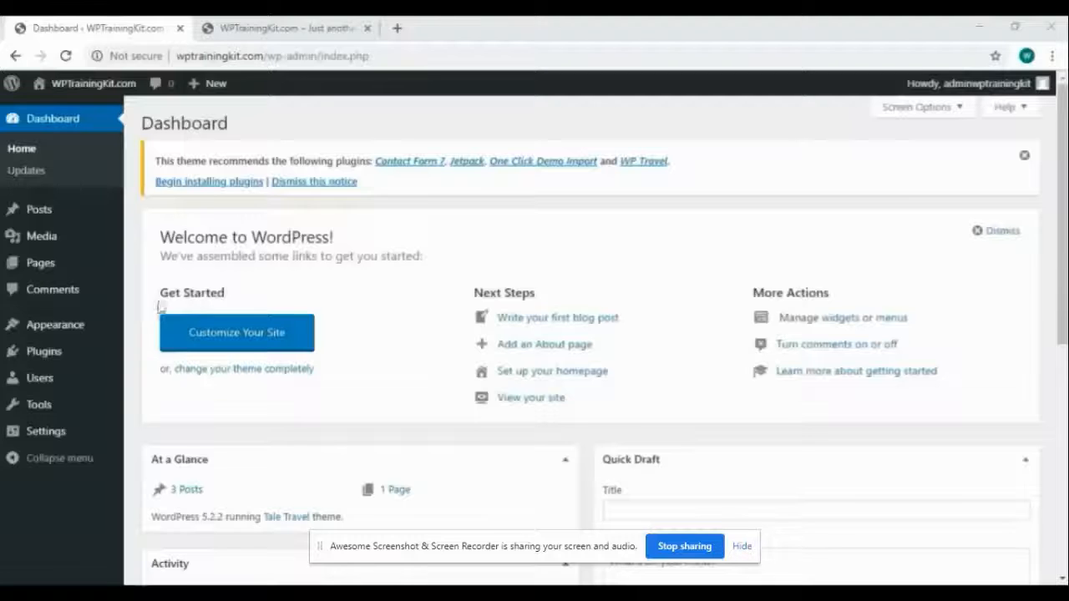
# Open the Customizer from Appearance and go to the Site Identity settings
pyautogui.moveTo(72, 327)
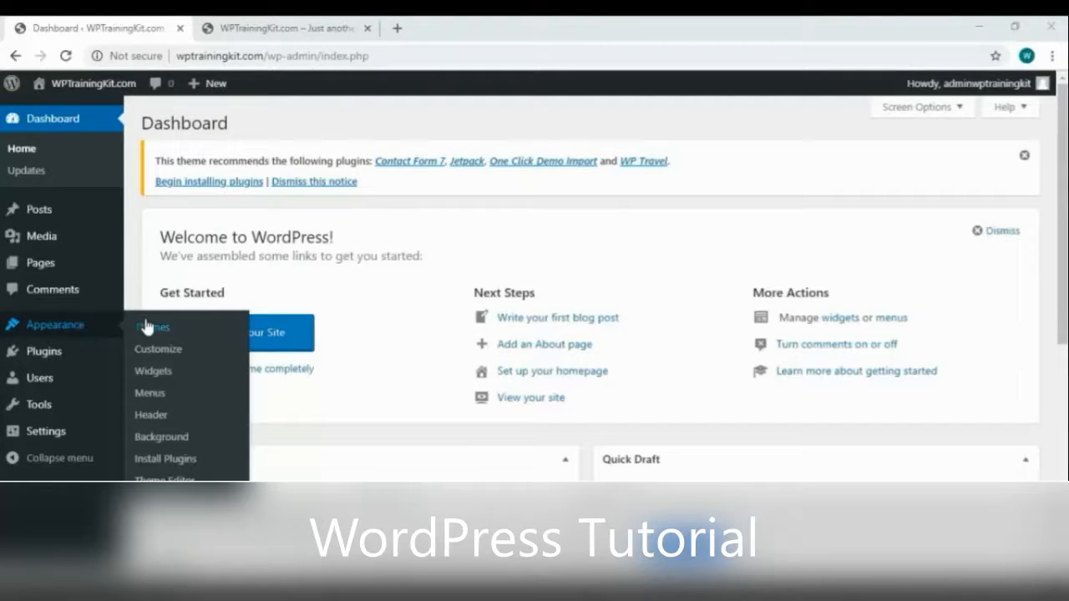
pyautogui.click(96, 329)
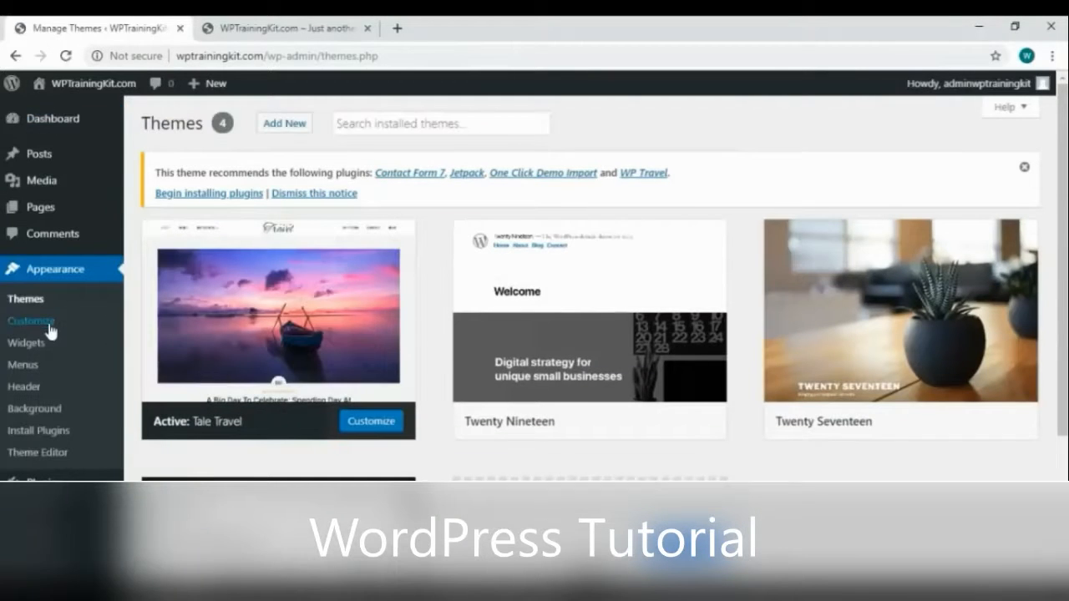
pyautogui.click(49, 324)
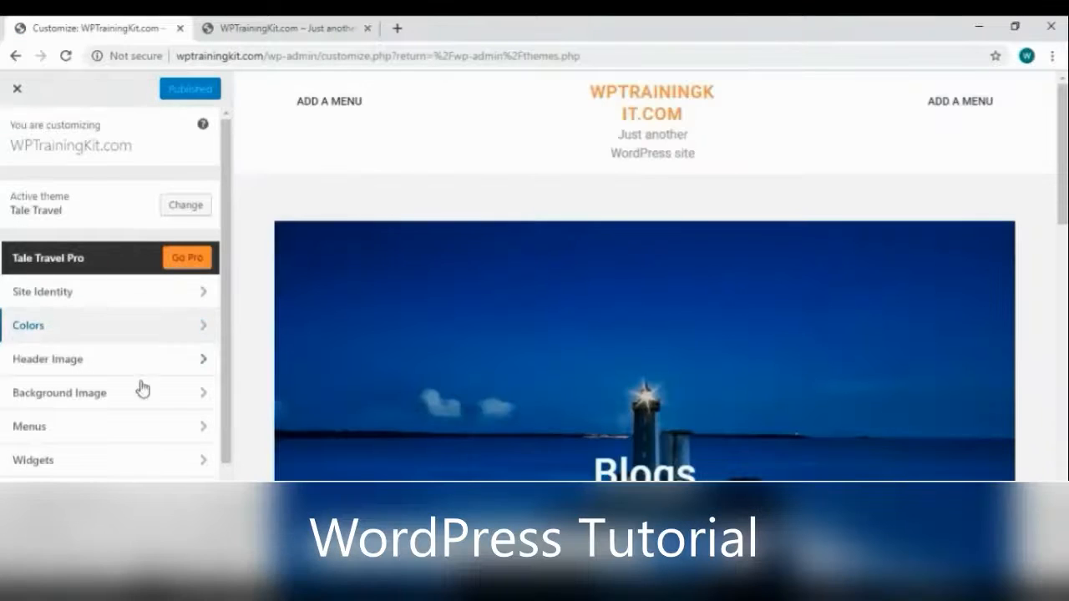
pyautogui.click(120, 300)
# Shorten the site title to WPTrainingKit and set the tagline to 'Wordpress Training'
pyautogui.click(123, 275)
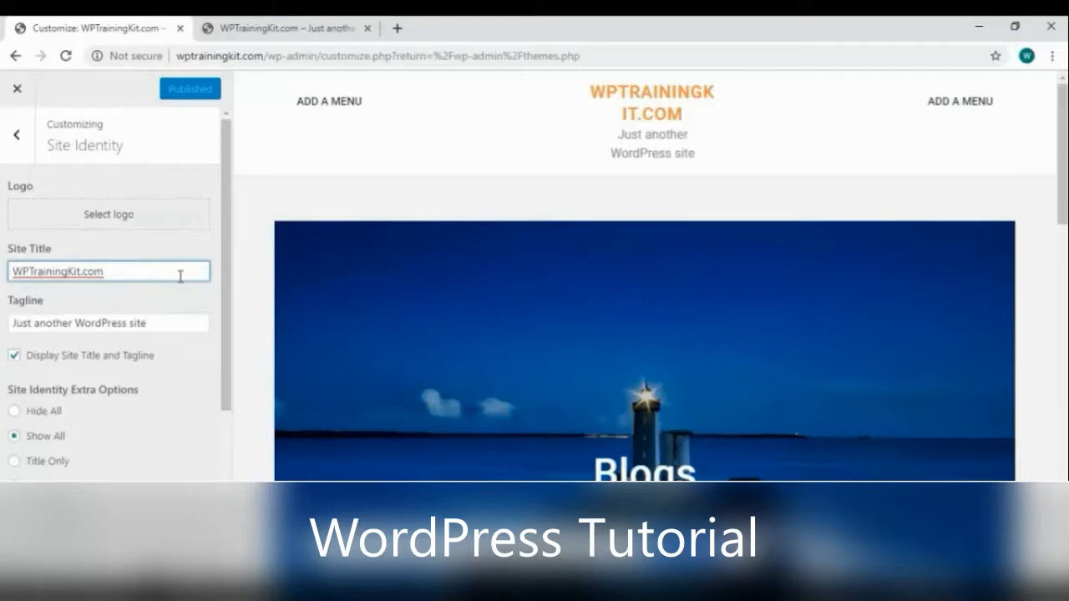
pyautogui.press('BackSpace')
pyautogui.press('BackSpace')
pyautogui.press('BackSpace')
pyautogui.press('BackSpace')
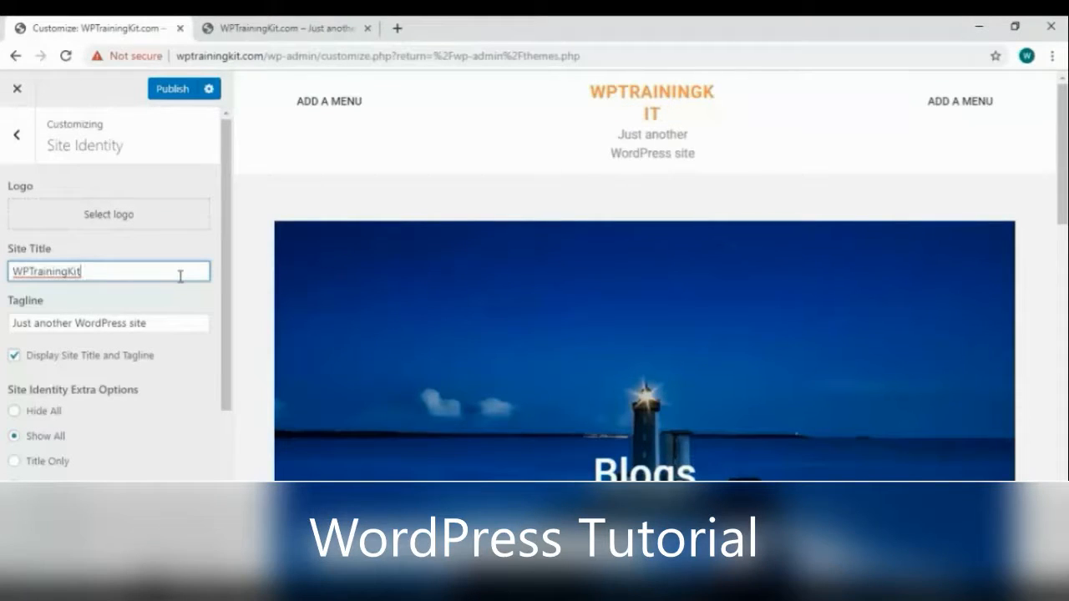
pyautogui.click(132, 318)
pyautogui.hotkey('ctrl', 'a')
pyautogui.write('Wordpress Trau')
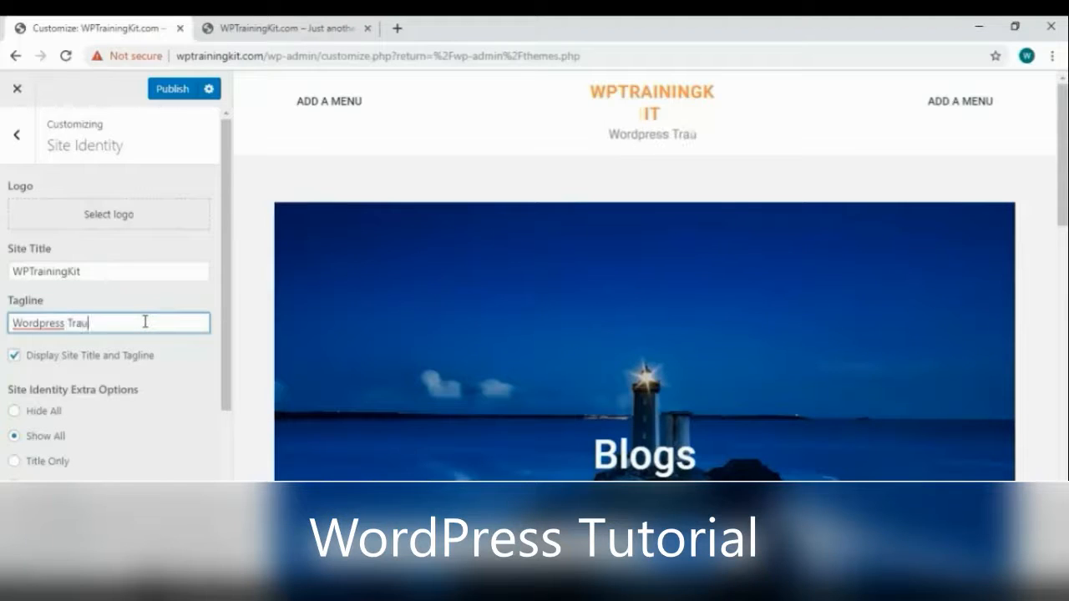
pyautogui.press('BackSpace')
pyautogui.write('ining')
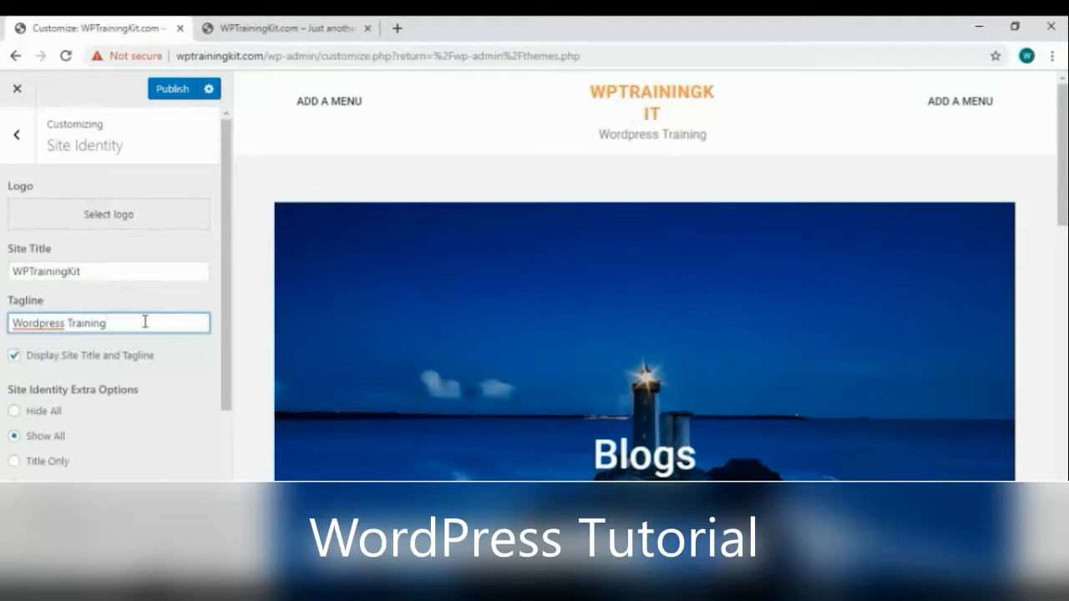
# Set the header to display the site title only
pyautogui.scroll(-1, 69, 407)
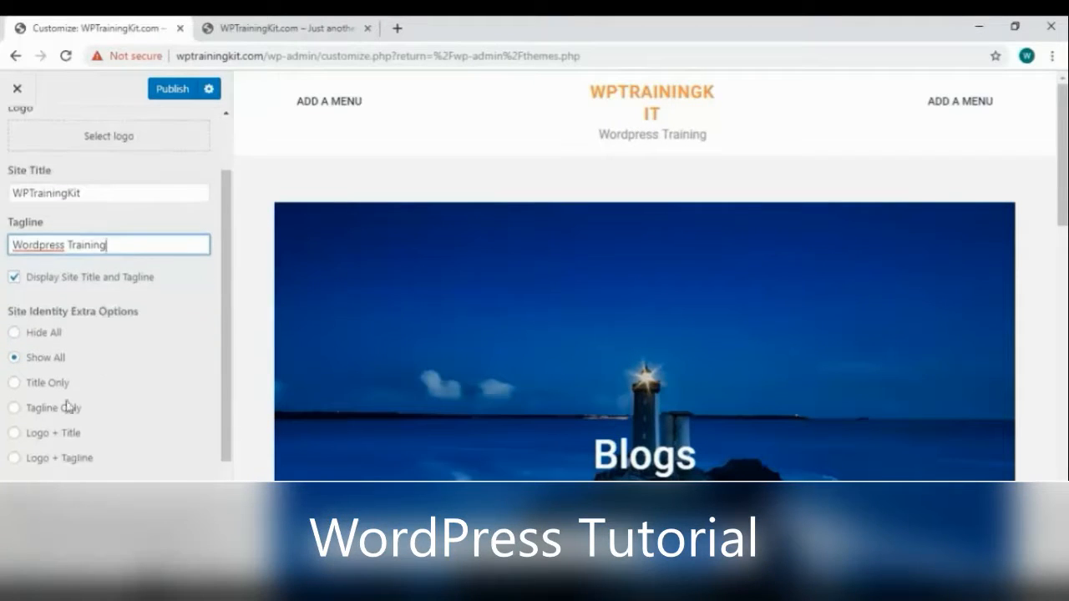
pyautogui.click(13, 279)
pyautogui.click(14, 278)
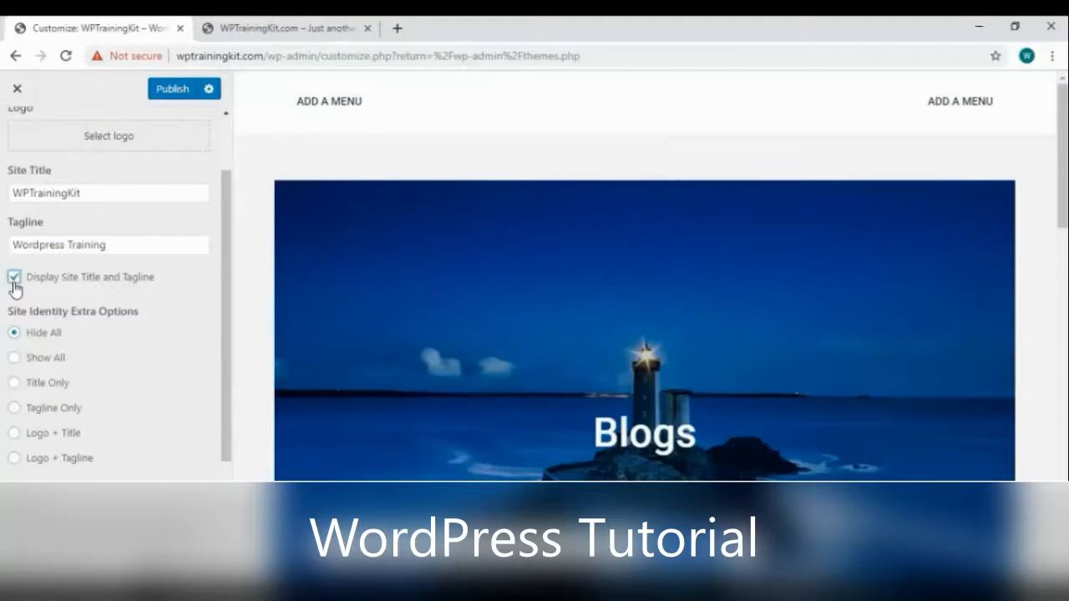
pyautogui.scroll(-2, 40, 382)
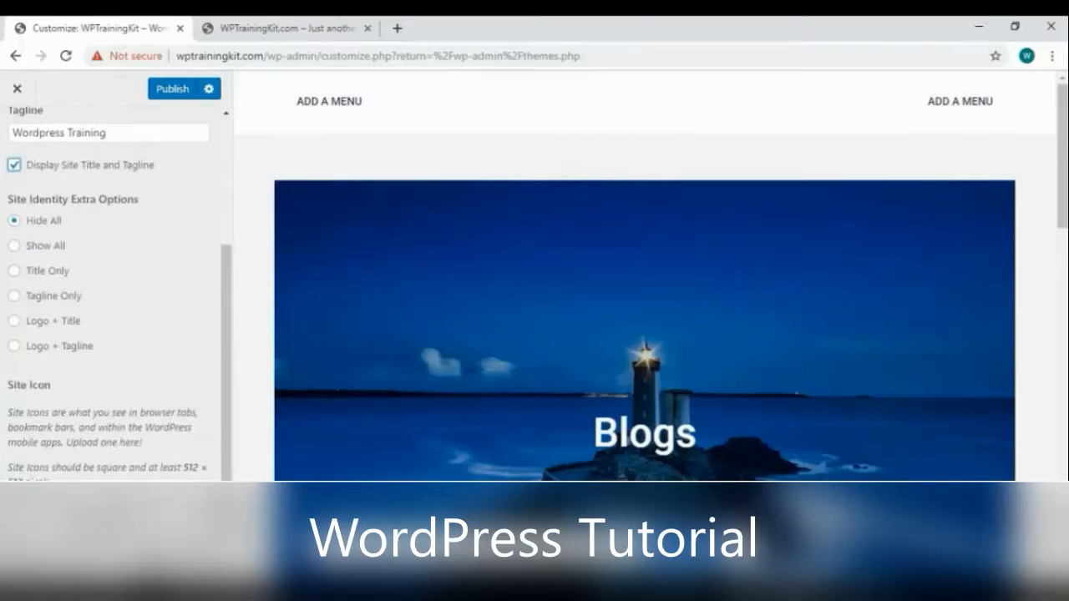
pyautogui.scroll(3, 57, 381)
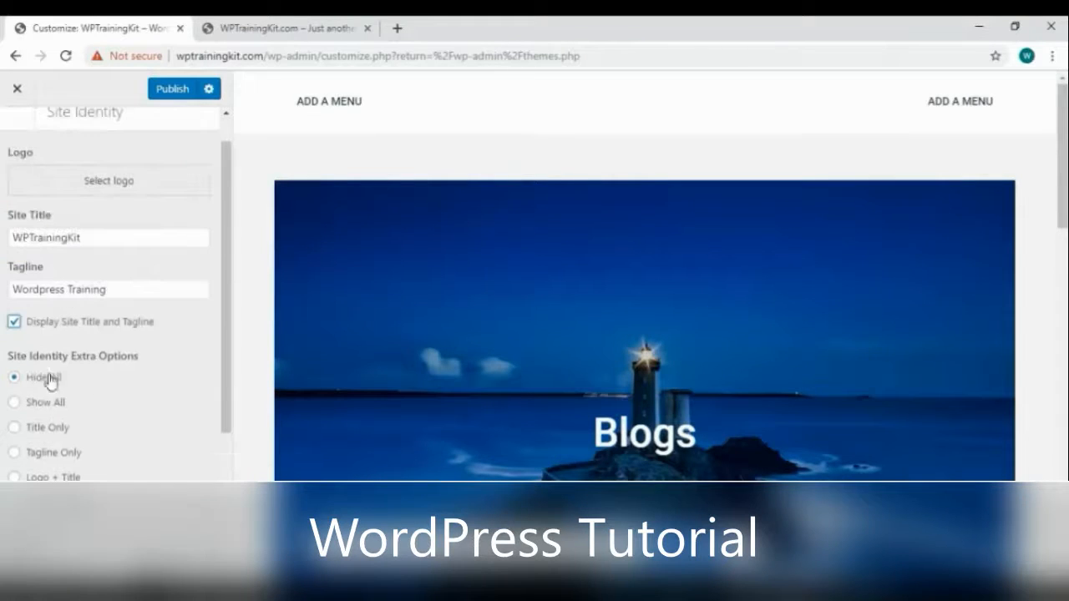
pyautogui.click(15, 429)
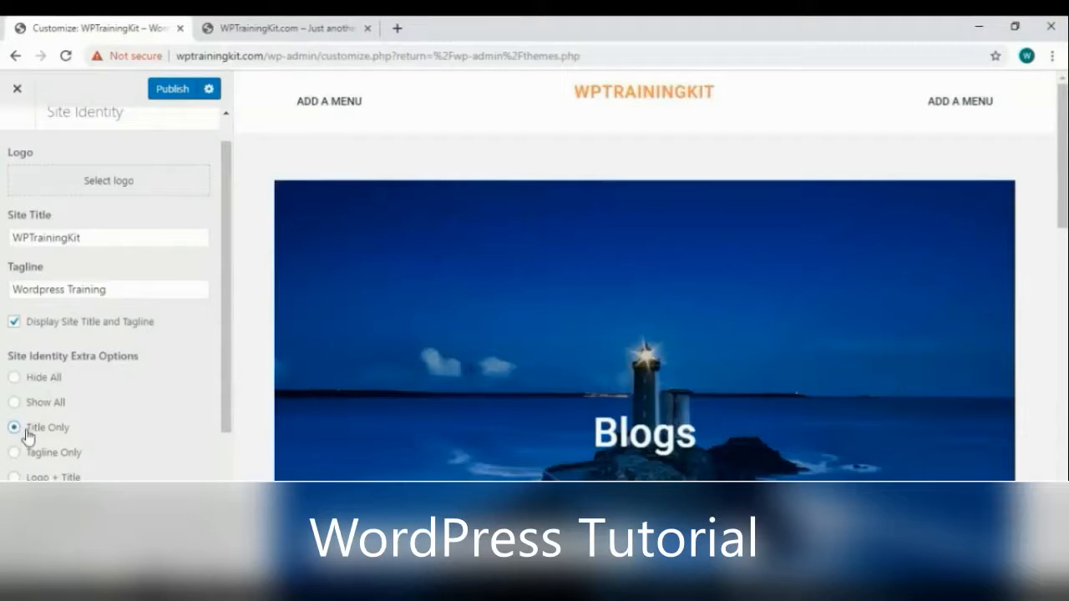
pyautogui.scroll(1, 116, 328)
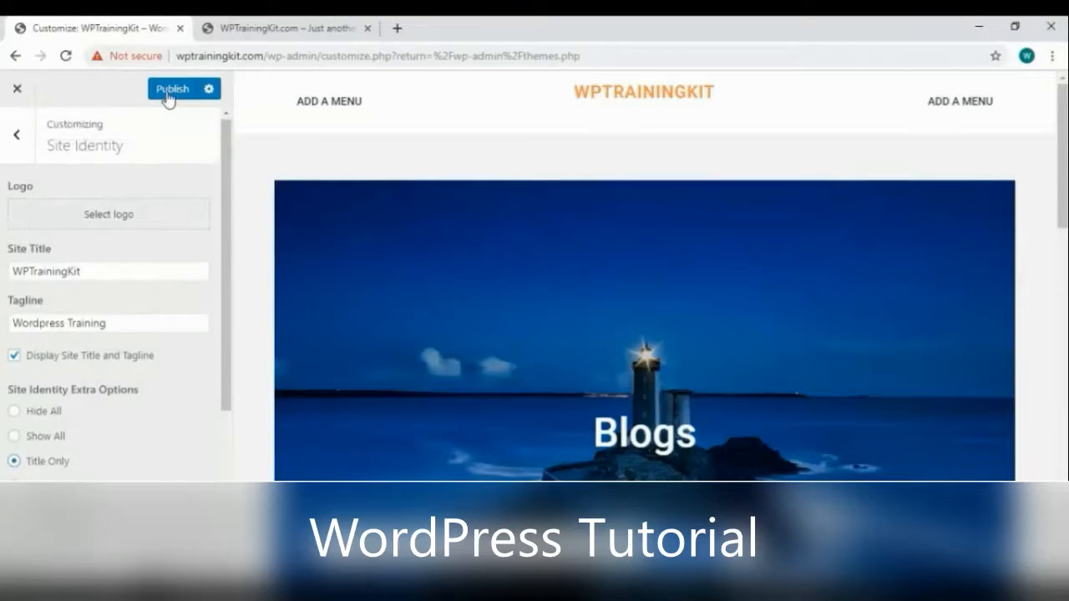
# Re-edit the site title back to WPTrainingKit and return to the main Customizer sections
pyautogui.click(135, 271)
pyautogui.write('.com')
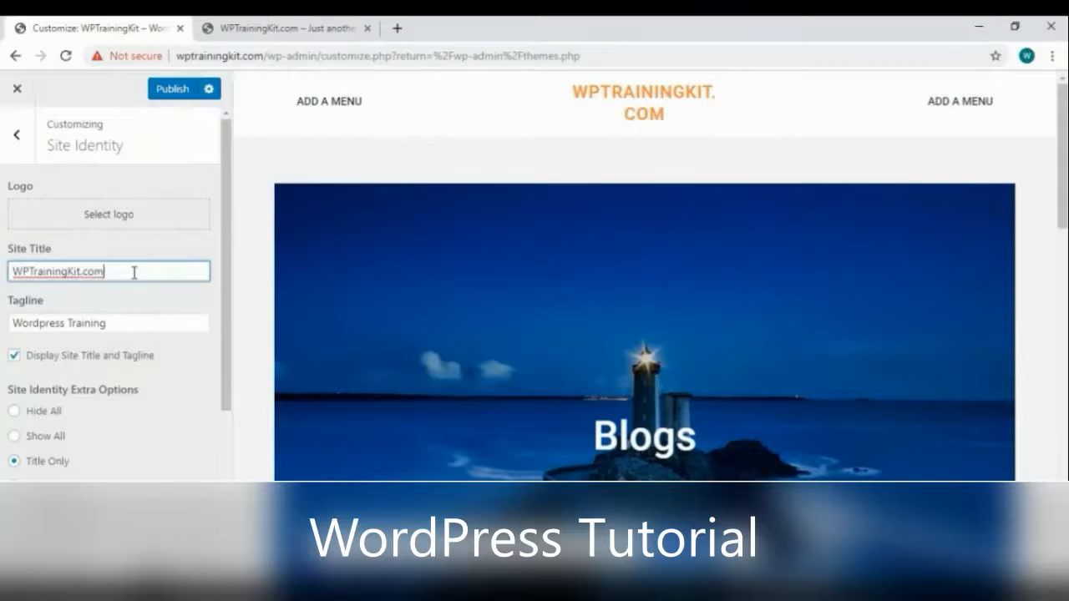
pyautogui.press('BackSpace')
pyautogui.press('BackSpace')
pyautogui.press('BackSpace')
pyautogui.press('BackSpace')
pyautogui.click(16, 135)
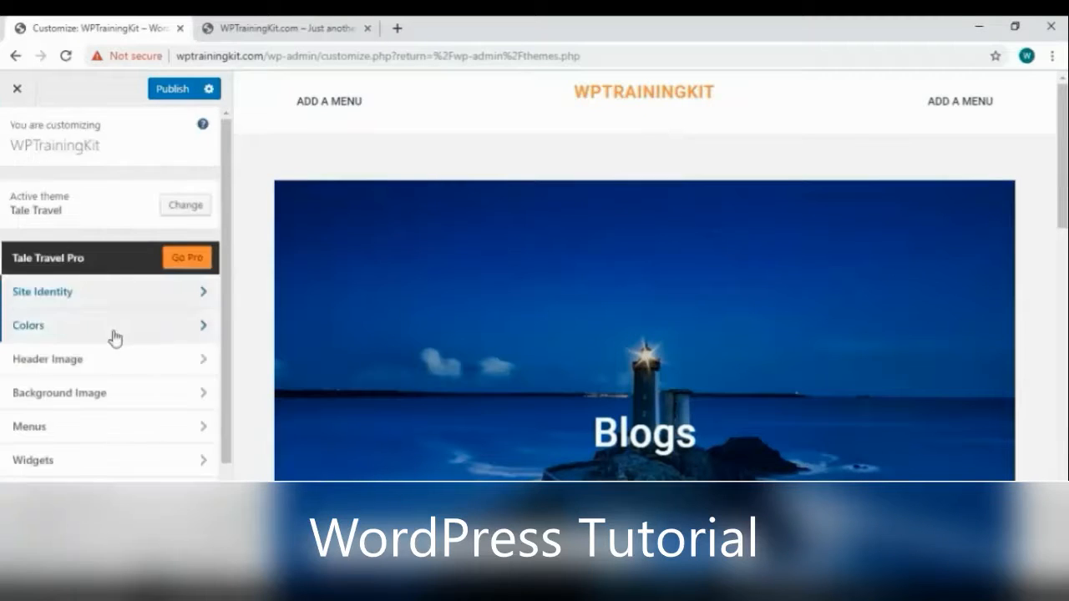
# Try blue and cyan shades for the header title colour, ending on a darker blue
pyautogui.click(115, 336)
pyautogui.click(20, 207)
pyautogui.click(91, 264)
pyautogui.moveTo(91, 264); pyautogui.dragTo(96, 261)
pyautogui.click(90, 261)
pyautogui.moveTo(190, 272); pyautogui.dragTo(190, 260)
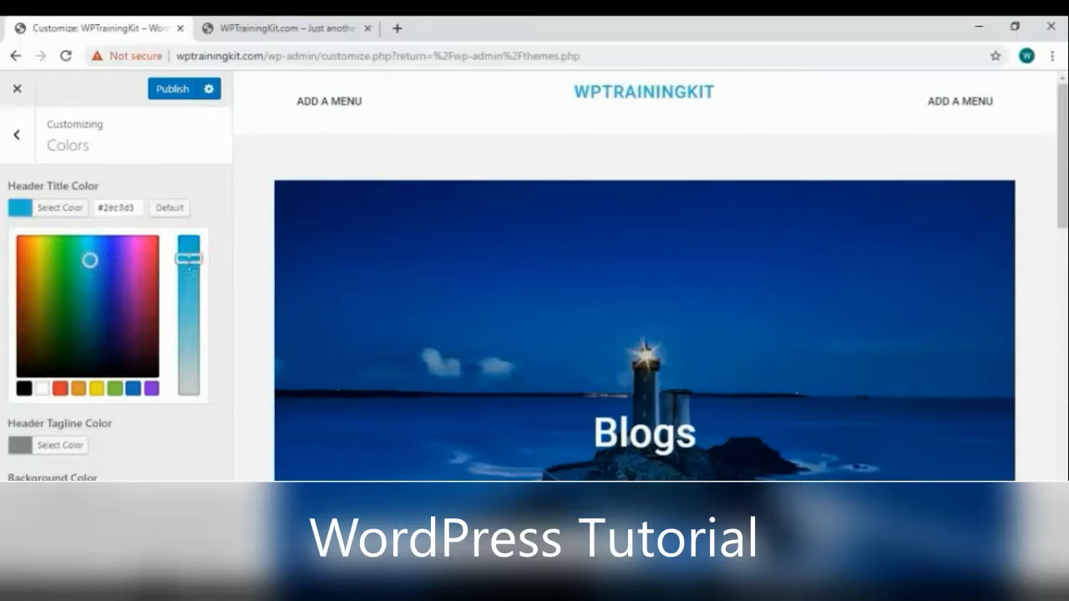
pyautogui.moveTo(91, 263)
pyautogui.mouseDown()
pyautogui.moveTo(100, 294)
pyautogui.moveTo(155, 245)
pyautogui.moveTo(110, 279)
pyautogui.moveTo(79, 258)
pyautogui.moveTo(94, 248)
pyautogui.mouseUp()
pyautogui.scroll(-5, 632, 301)
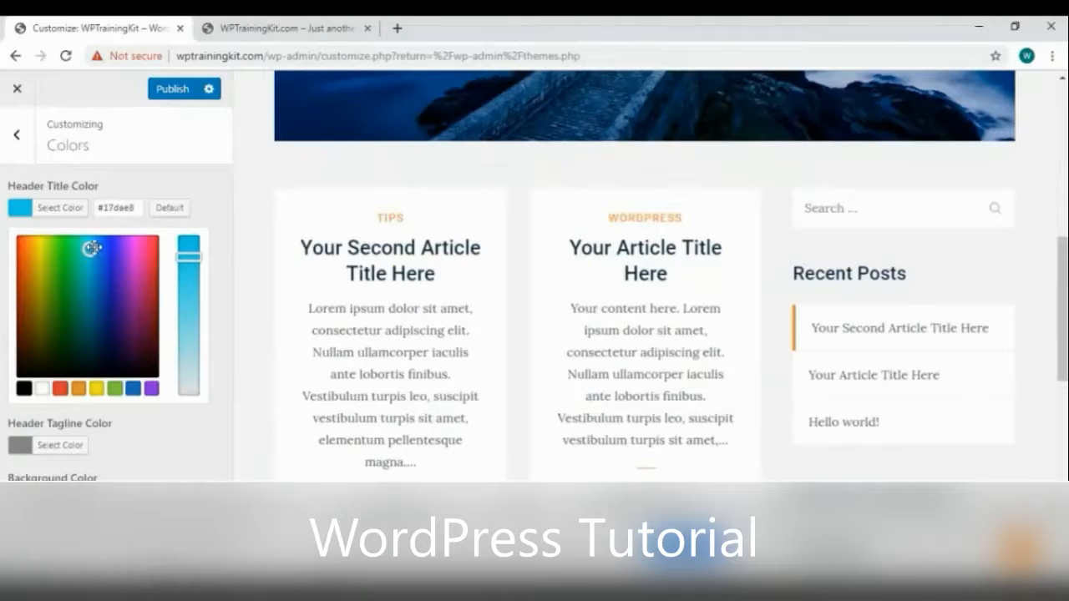
pyautogui.click(212, 173)
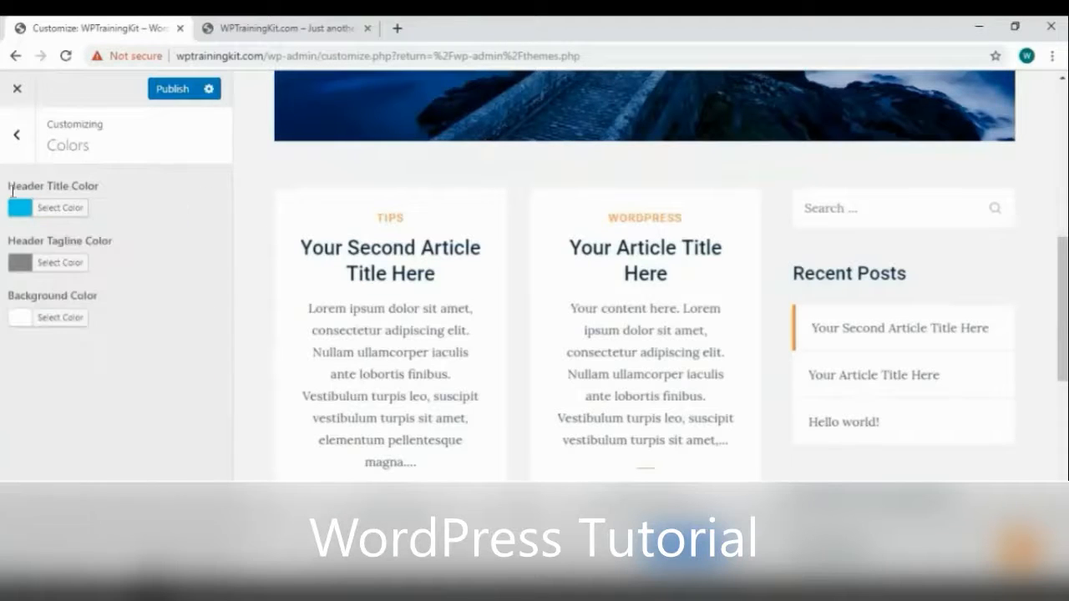
pyautogui.scroll(5, 542, 172)
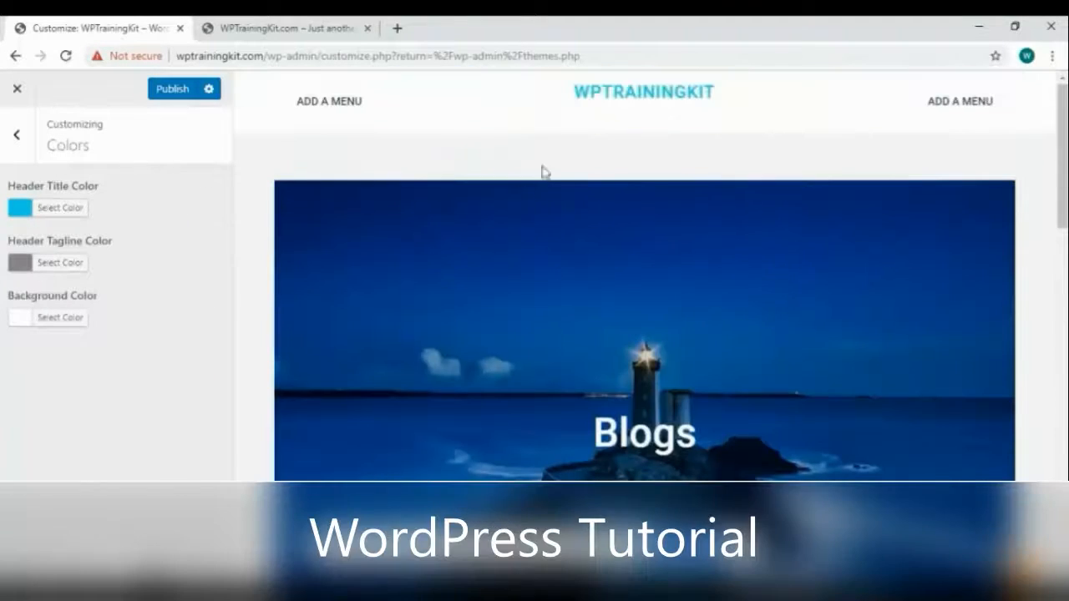
# Try near-black and light grey site backgrounds, then reset the background colour to Default
pyautogui.click(22, 321)
pyautogui.click(126, 387)
pyautogui.moveTo(126, 390); pyautogui.dragTo(71, 460)
pyautogui.scroll(-10, 704, 370)
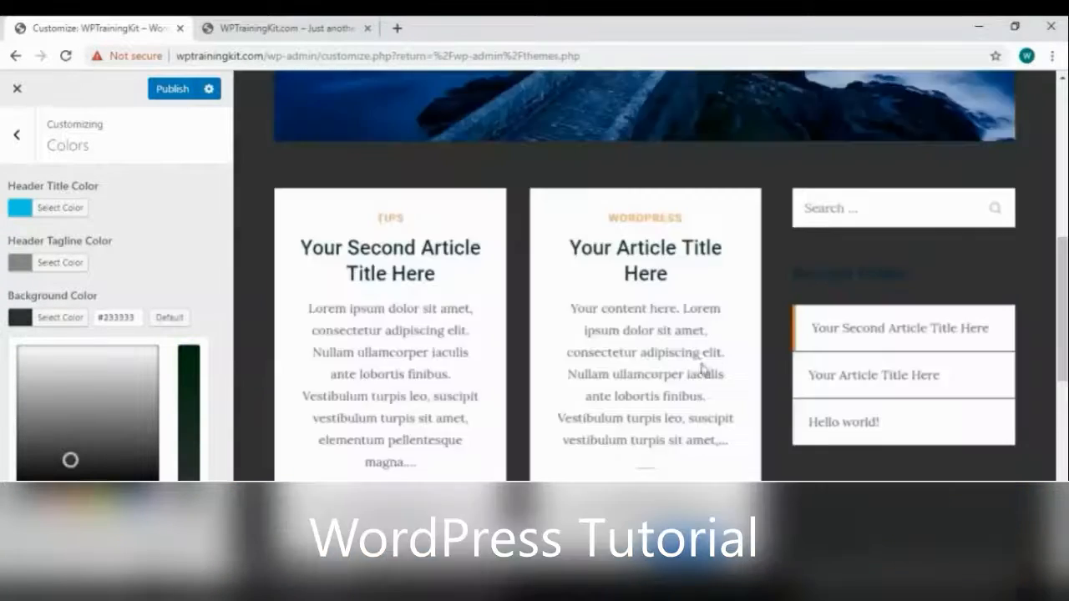
pyautogui.click(146, 353)
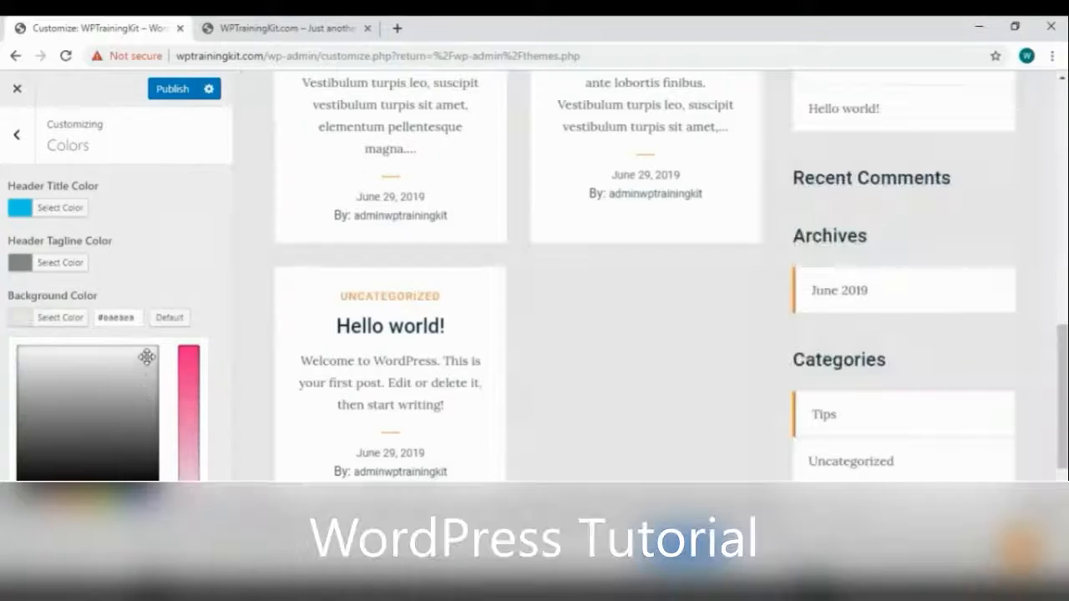
pyautogui.scroll(10, 683, 309)
pyautogui.scroll(2, 683, 309)
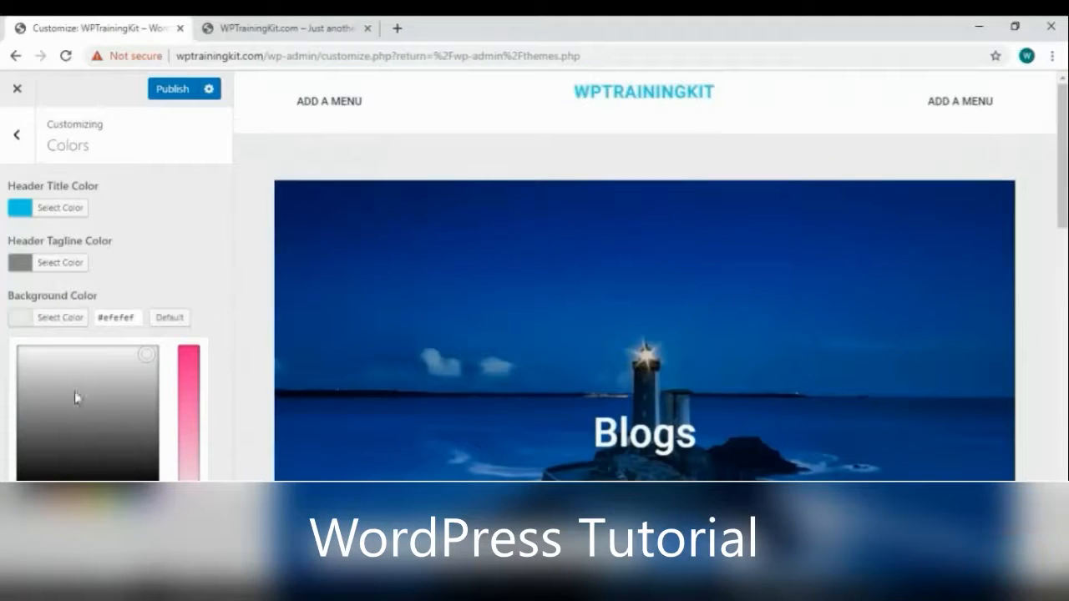
pyautogui.moveTo(18, 349); pyautogui.dragTo(16, 348)
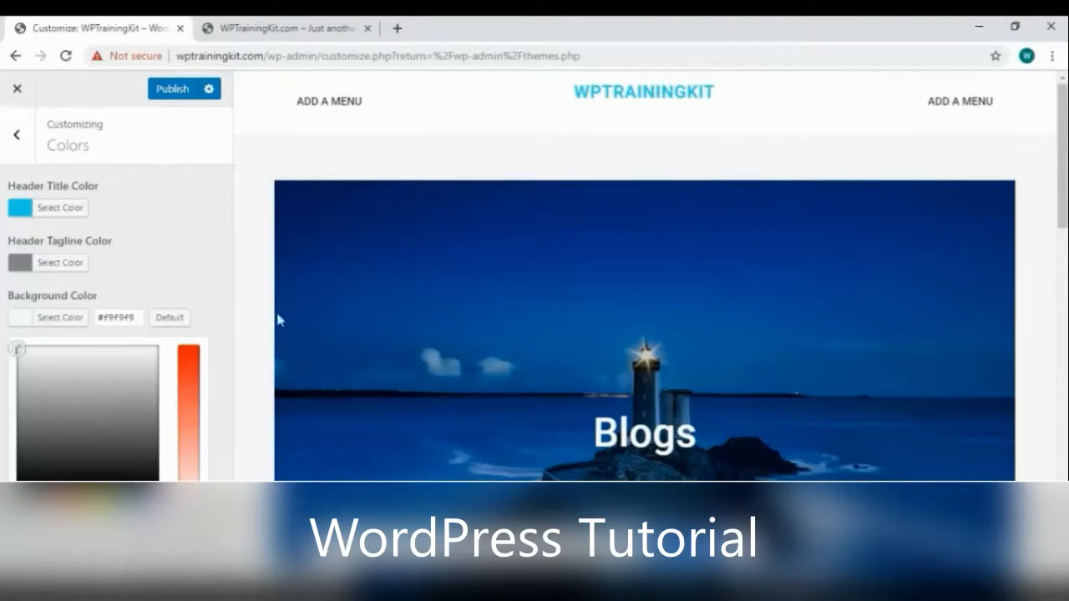
pyautogui.click(166, 321)
pyautogui.click(188, 251)
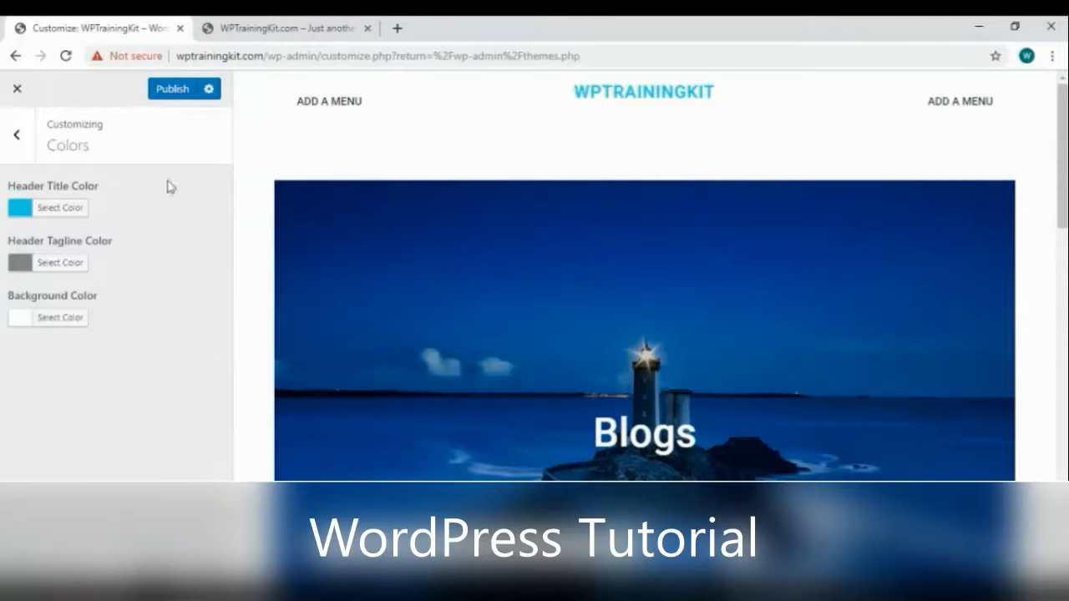
# Choose the lakeside mountain photo from the Media Library as a new header image
pyautogui.click(17, 135)
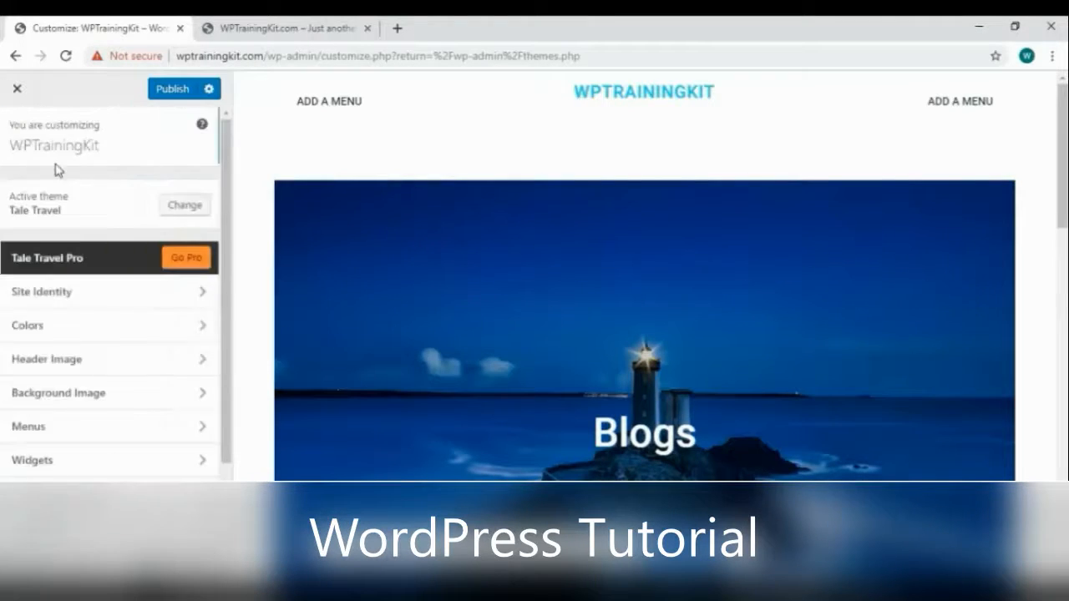
pyautogui.click(130, 373)
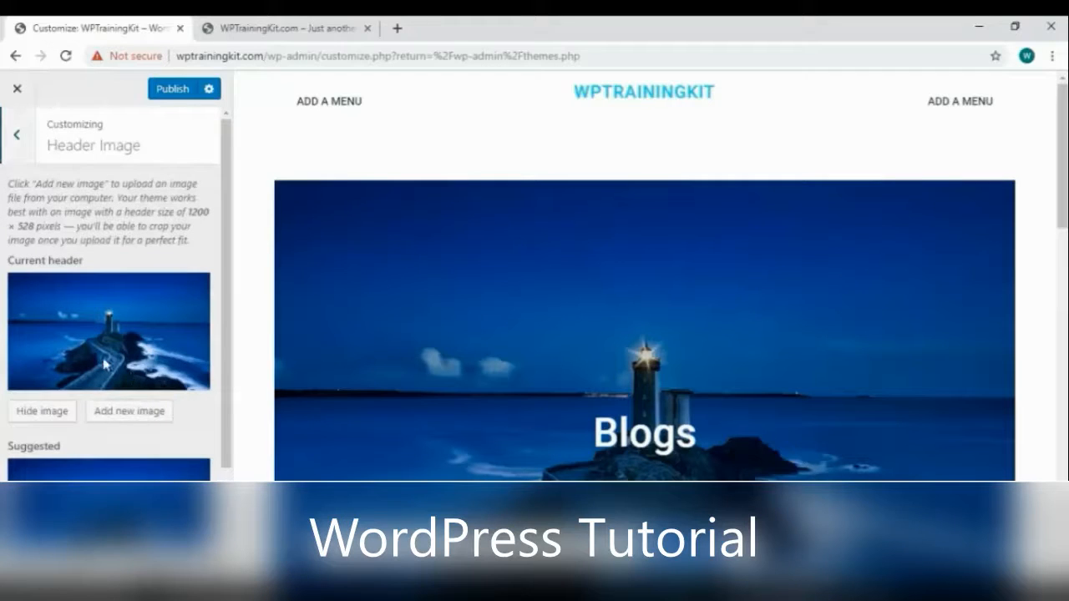
pyautogui.scroll(-1, 87, 393)
pyautogui.click(132, 327)
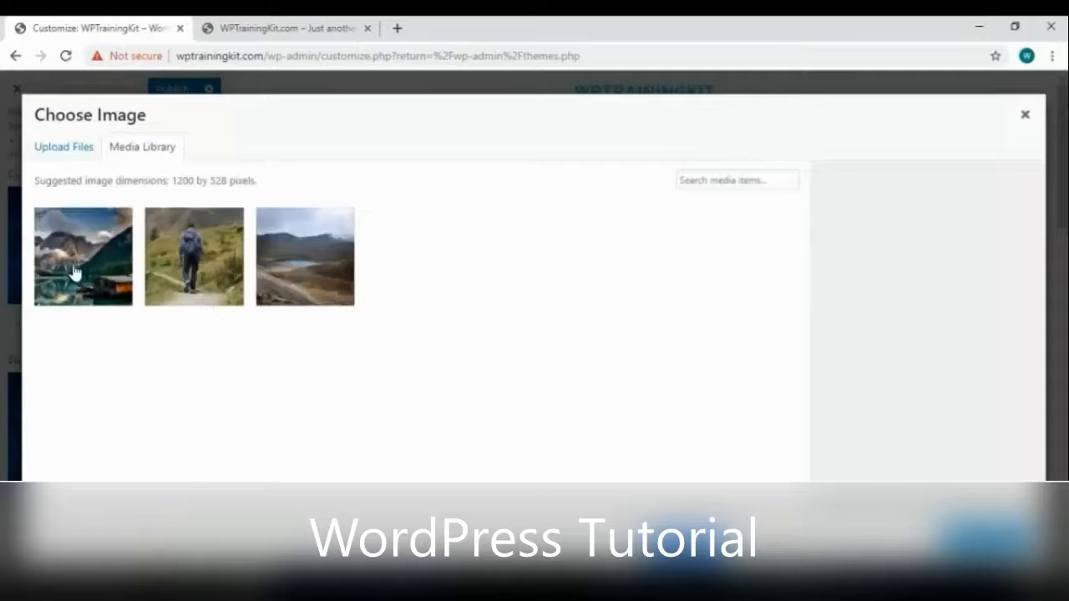
pyautogui.click(74, 274)
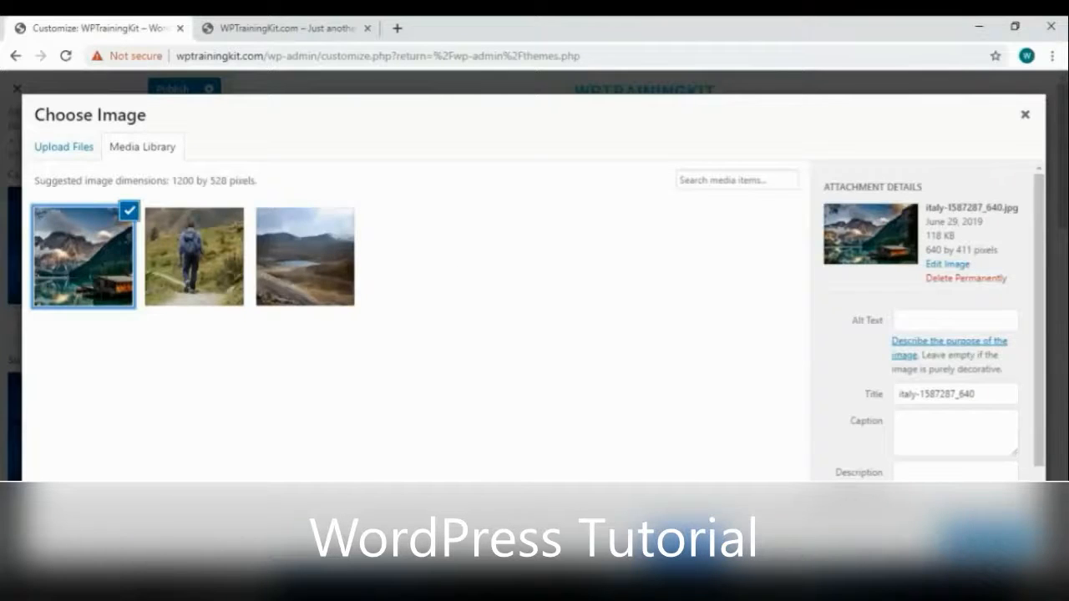
pyautogui.click(988, 541)
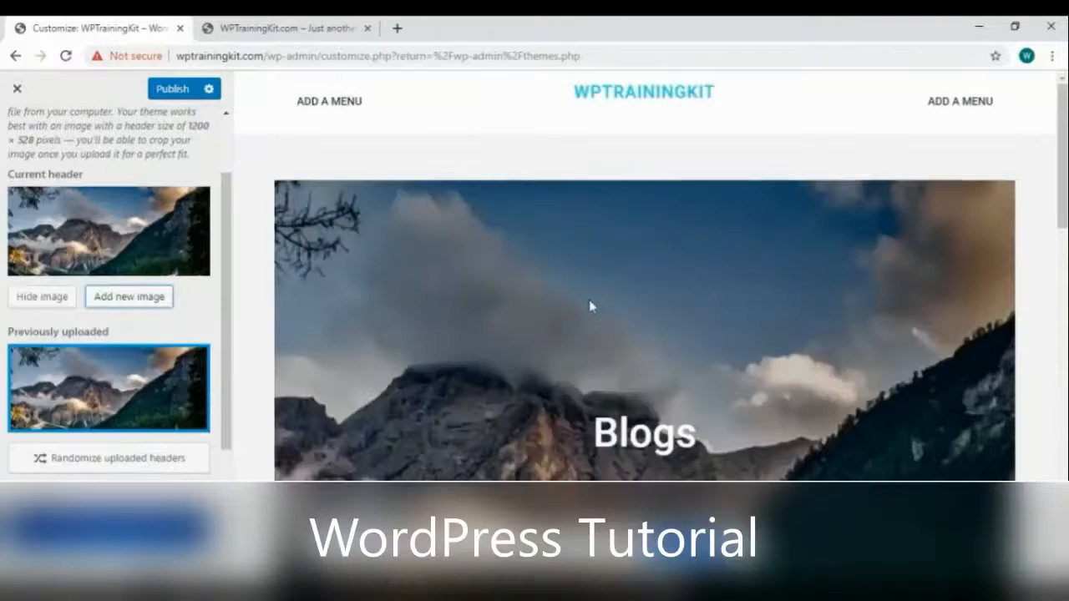
pyautogui.scroll(-3, 523, 306)
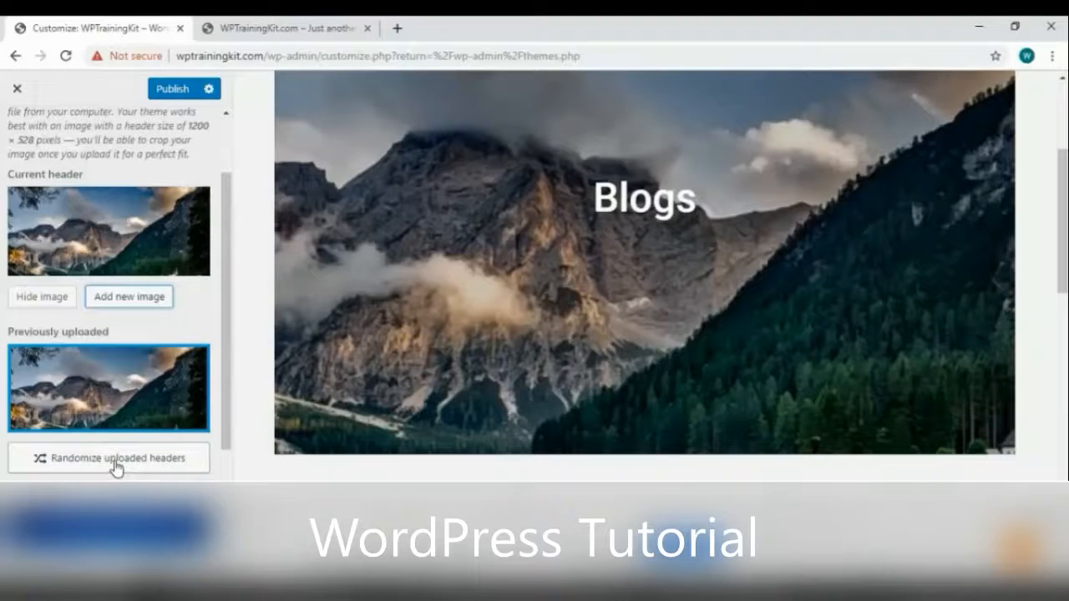
pyautogui.scroll(2, 111, 434)
# Pick the lake photo instead, crop it and set it as the header image
pyautogui.click(142, 381)
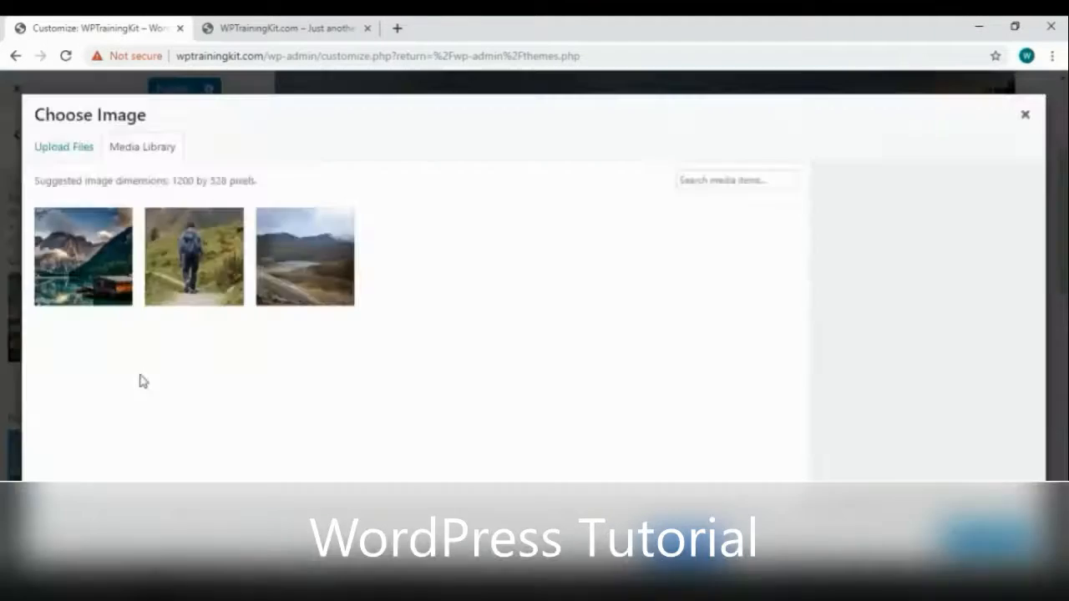
pyautogui.click(305, 257)
pyautogui.click(985, 539)
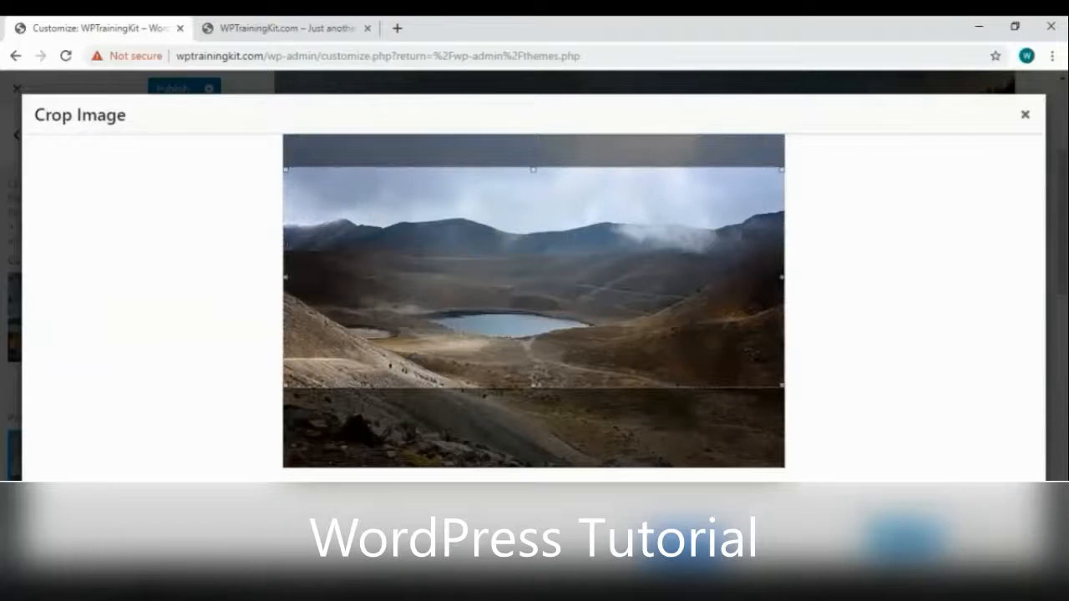
pyautogui.click(994, 540)
pyautogui.scroll(3, 682, 277)
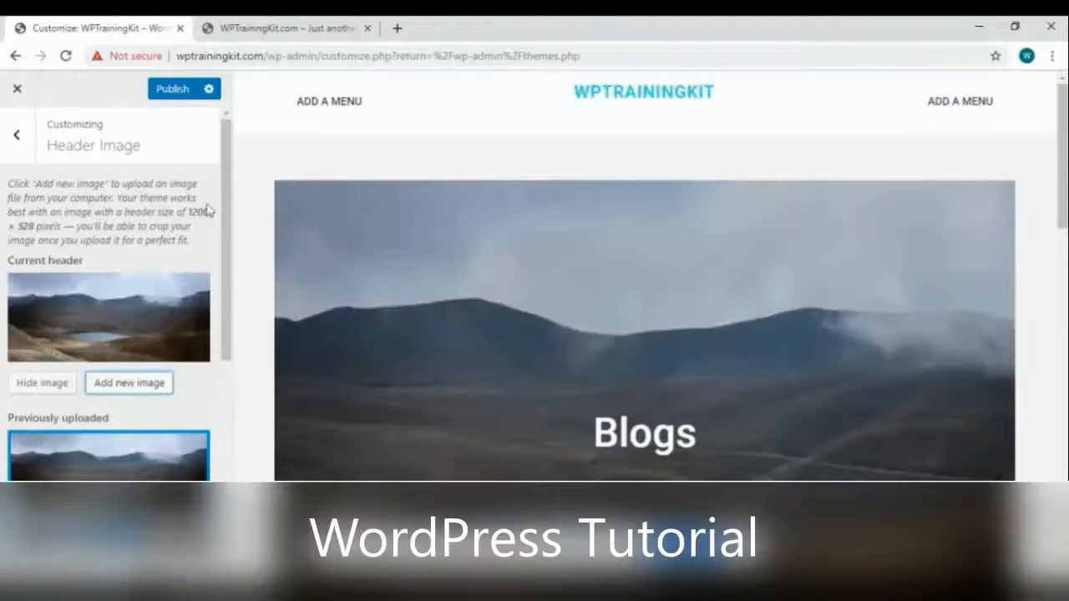
pyautogui.click(7, 143)
pyautogui.scroll(-3, 544, 327)
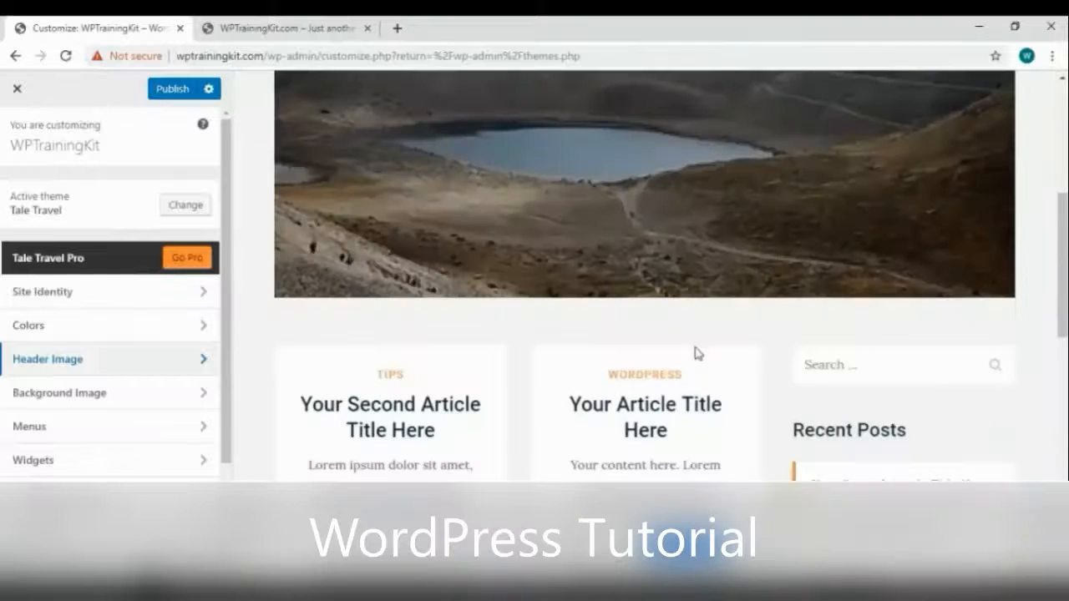
# Look at the Background Image settings, then return to the main Customizer list
pyautogui.click(70, 397)
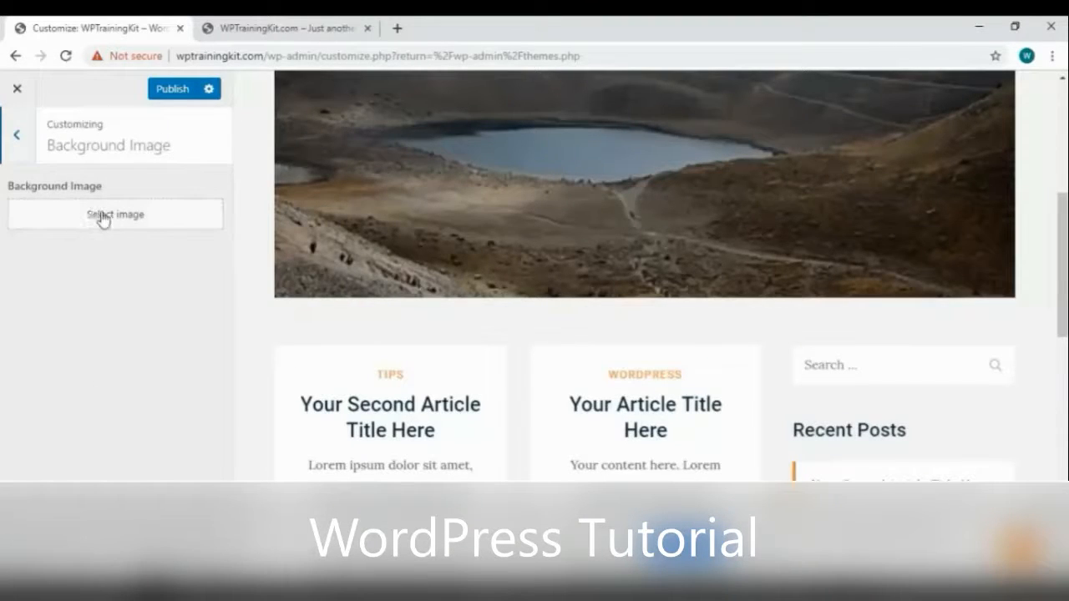
pyautogui.click(17, 135)
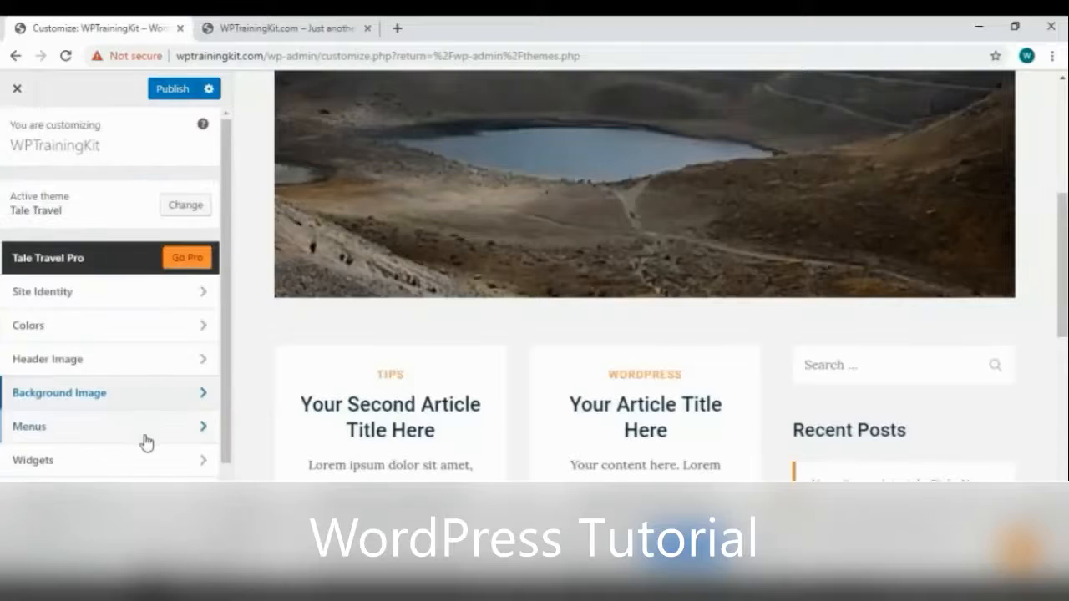
pyautogui.scroll(-1, 134, 477)
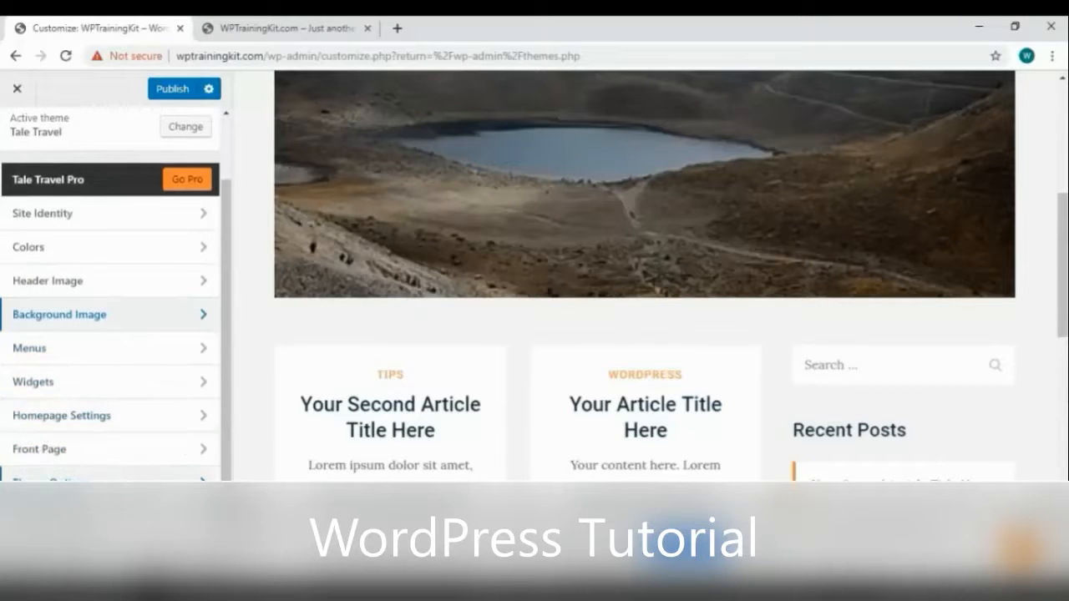
pyautogui.scroll(-1, 100, 458)
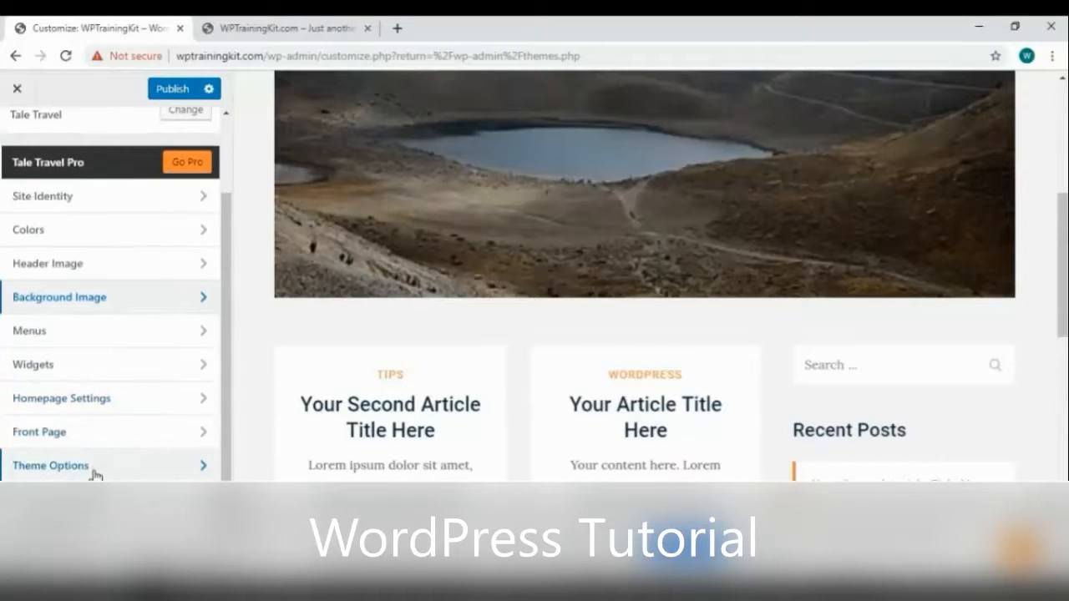
# In Theme Options > Layout, try the third site layout and settle on the second
pyautogui.click(94, 473)
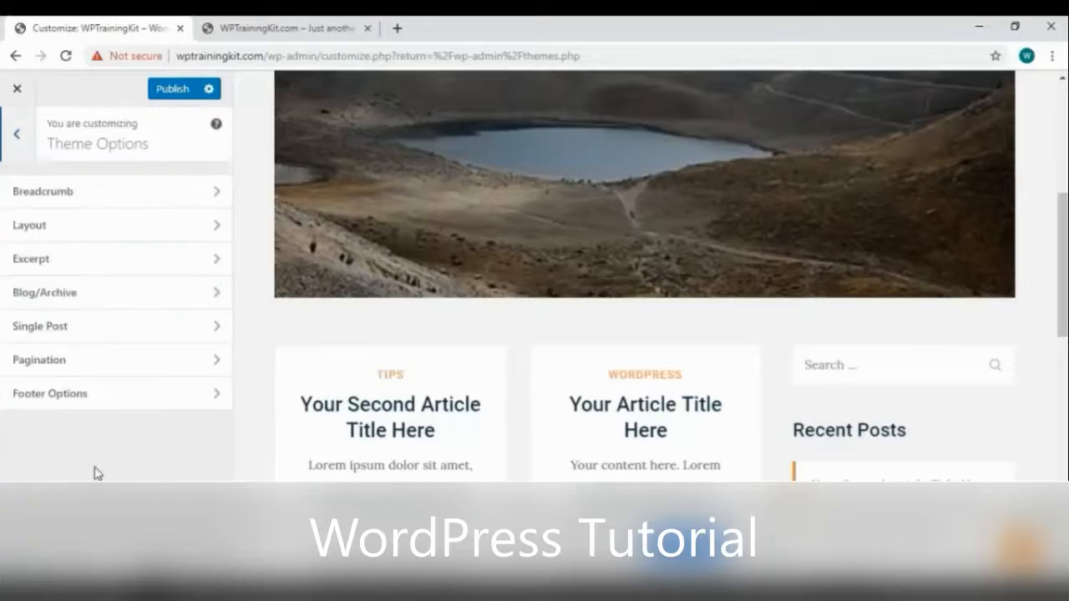
pyautogui.click(46, 227)
pyautogui.click(76, 247)
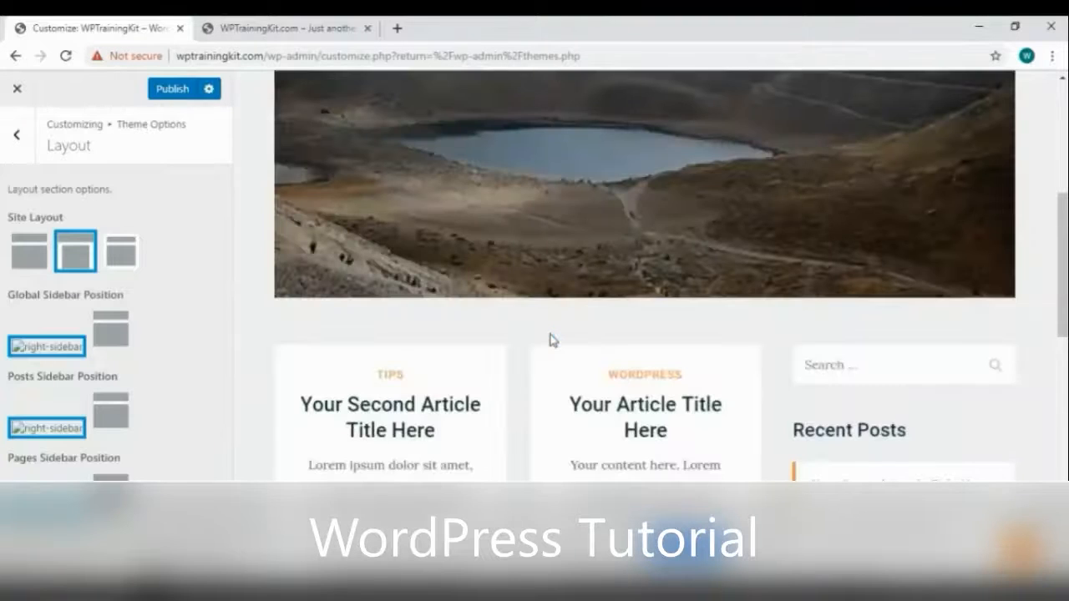
pyautogui.scroll(5, 573, 342)
pyautogui.click(117, 255)
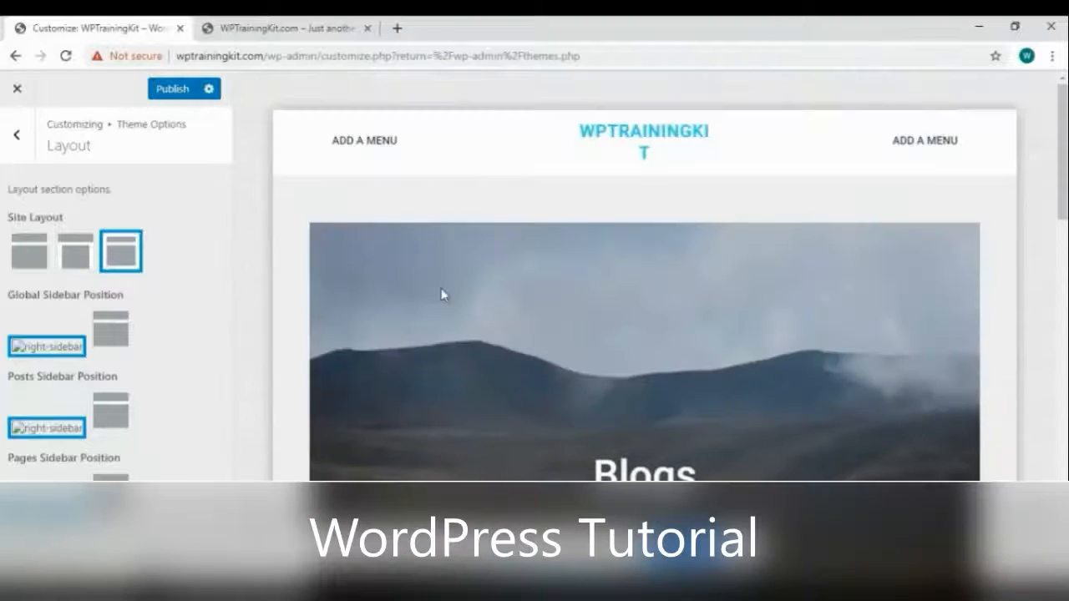
pyautogui.click(76, 250)
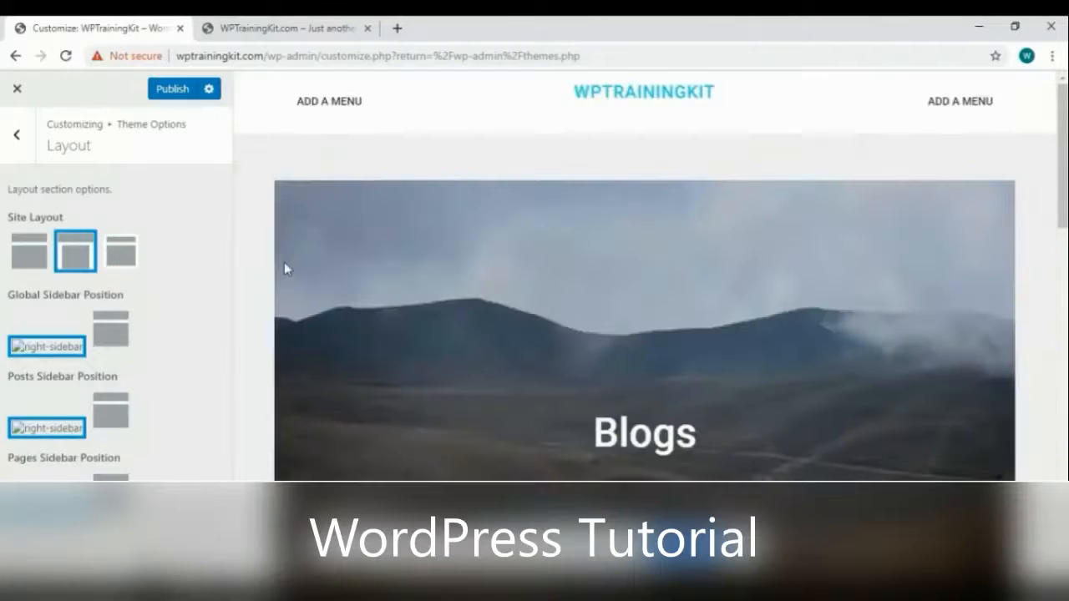
# Publish the Customizer changes and reload the live site to check the new header
pyautogui.click(17, 134)
pyautogui.click(170, 96)
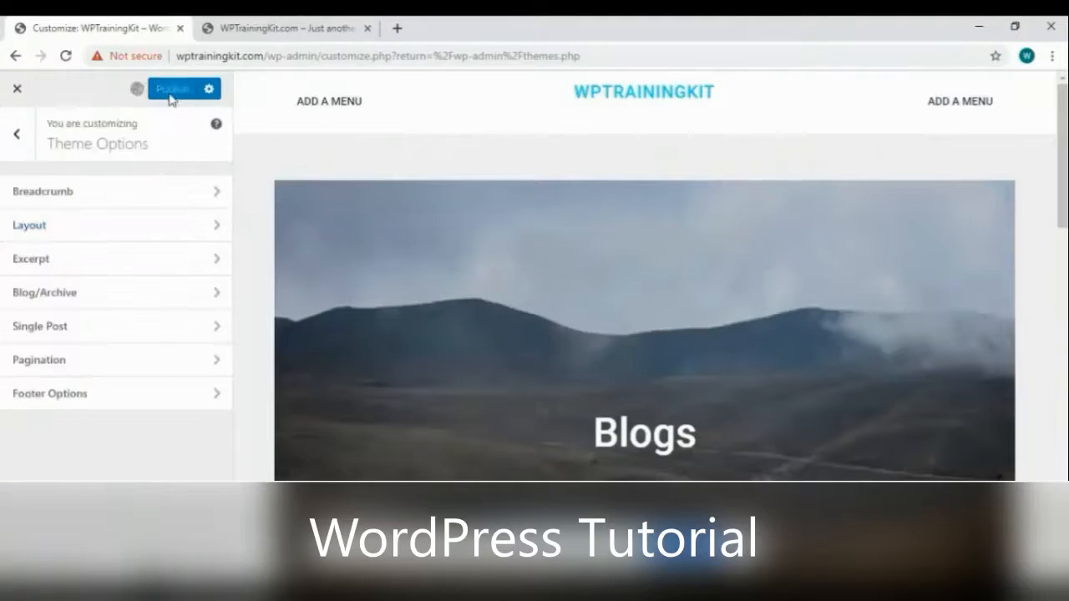
pyautogui.click(281, 28)
pyautogui.rightClick(365, 163)
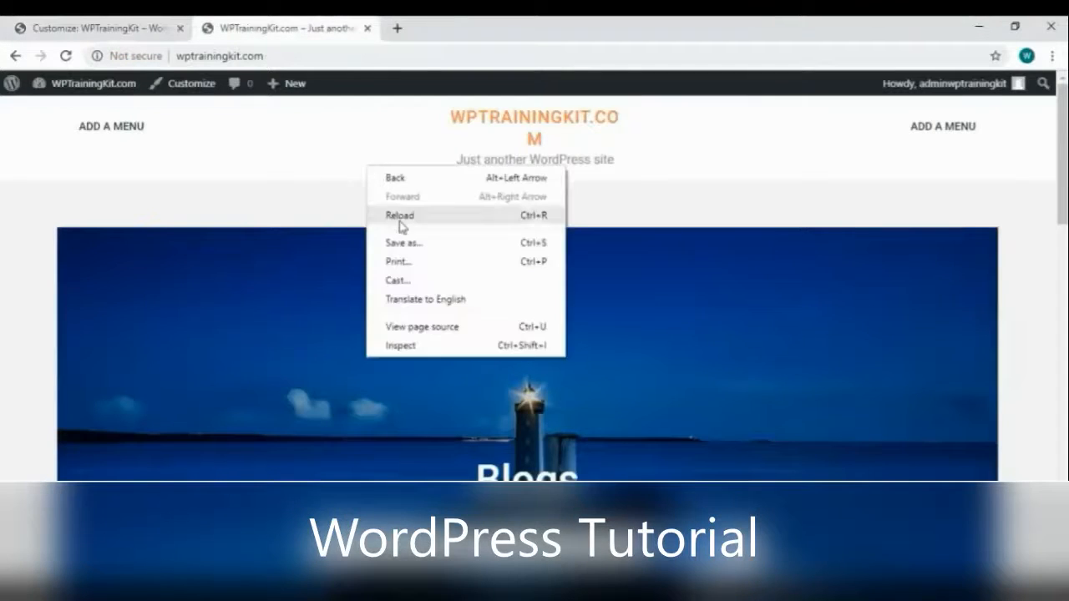
pyautogui.click(405, 214)
pyautogui.rightClick(409, 211)
pyautogui.click(450, 257)
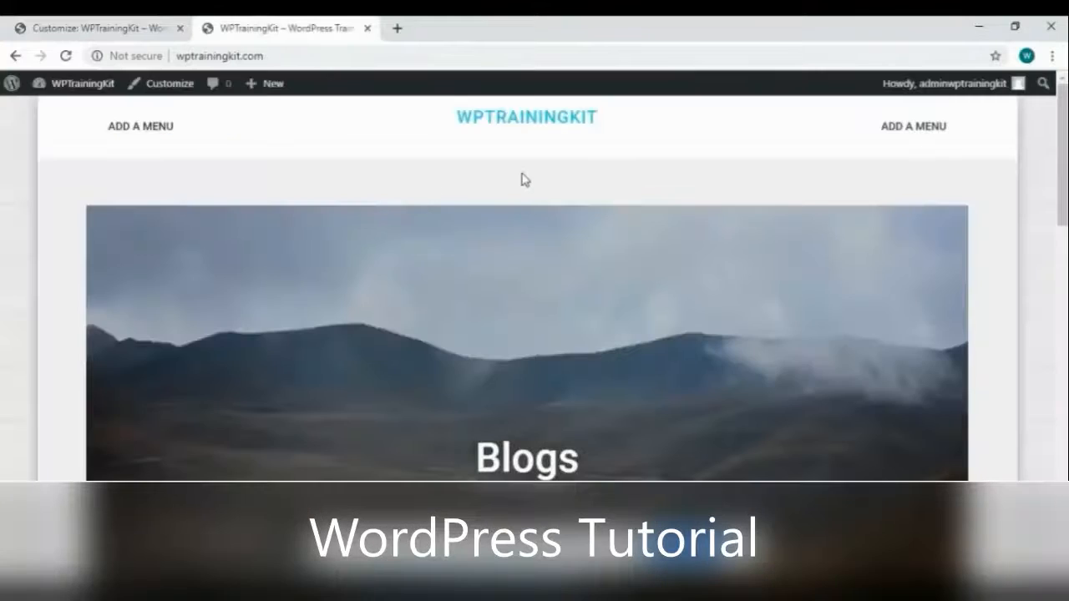
pyautogui.scroll(-4, 524, 173)
pyautogui.scroll(-9, 524, 175)
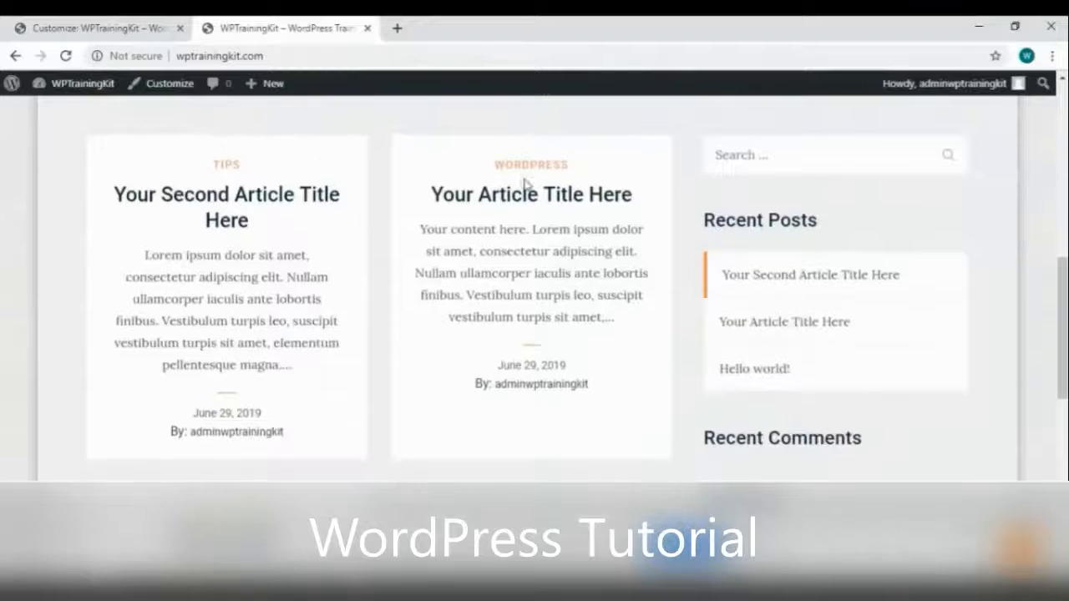
pyautogui.scroll(-4, 528, 187)
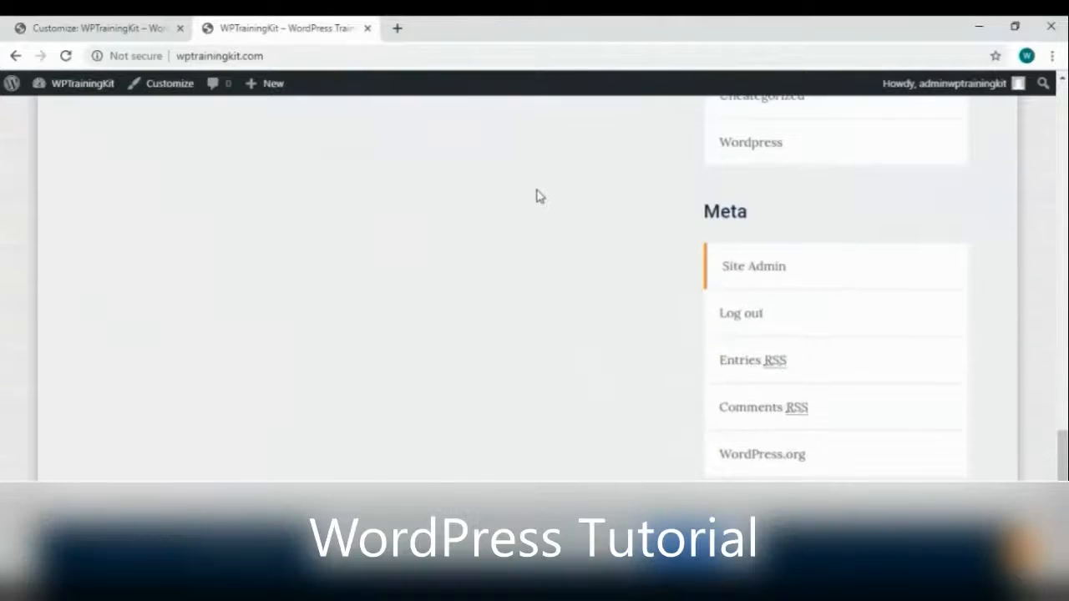
pyautogui.scroll(15, 539, 195)
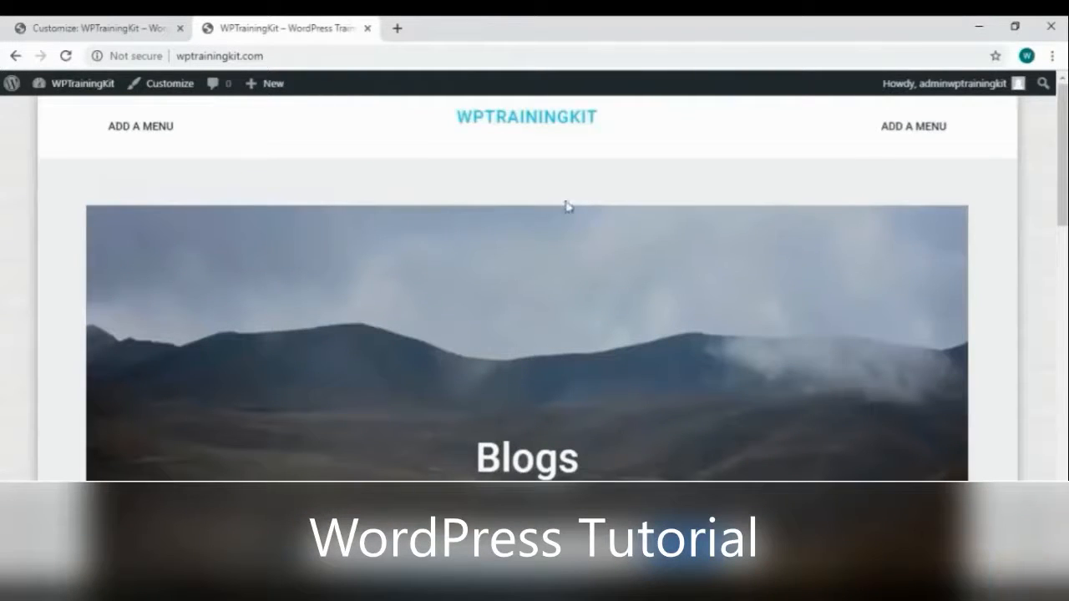
pyautogui.click(117, 29)
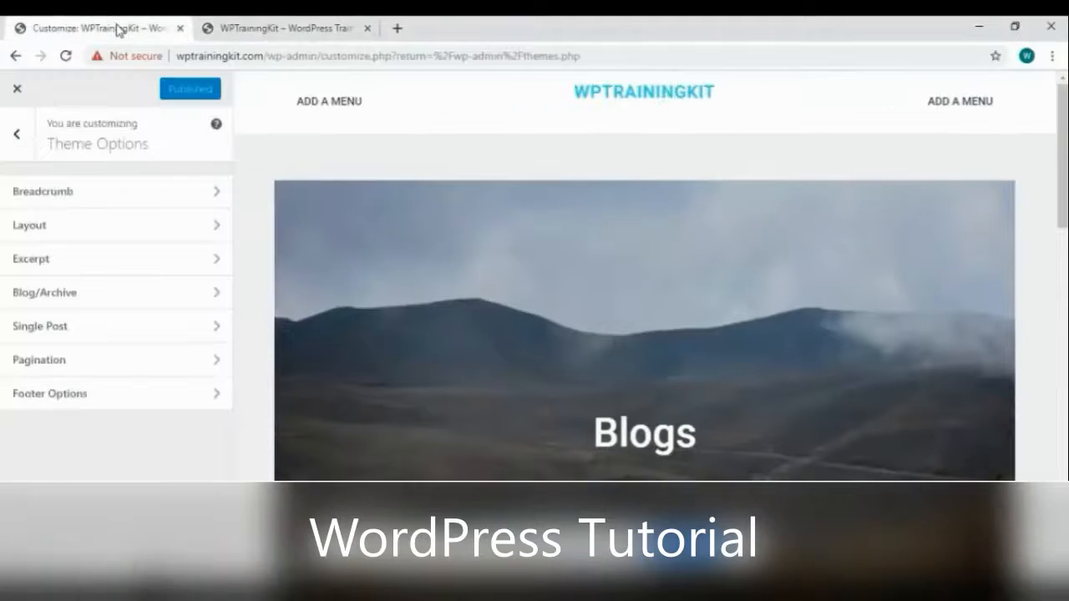
# Leave the Customizer and open Appearance > Theme Editor on Tale Travel's style.css
pyautogui.click(18, 89)
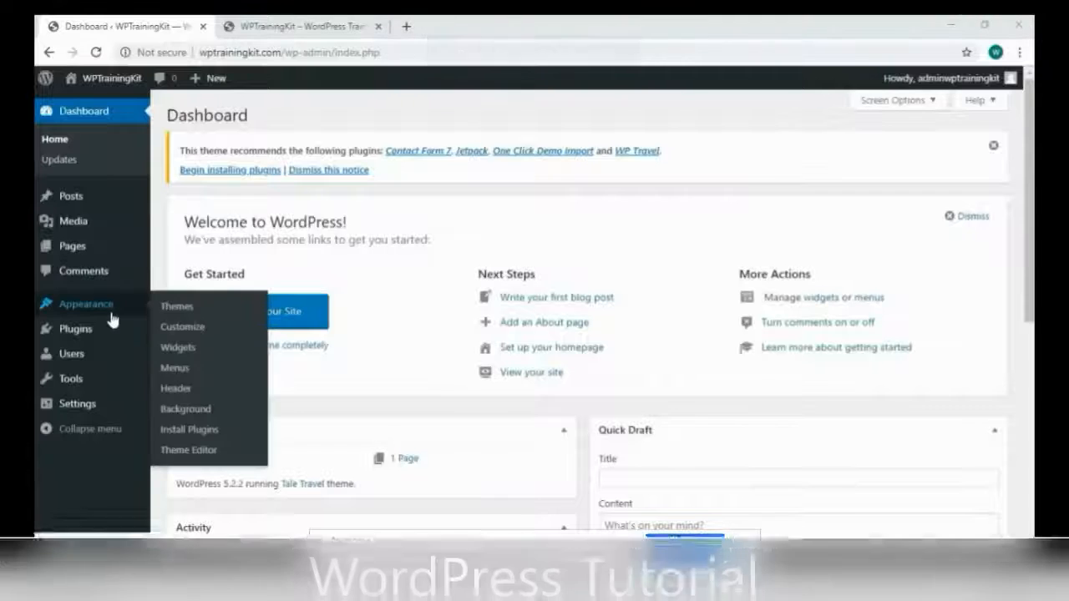
pyautogui.moveTo(100, 310)
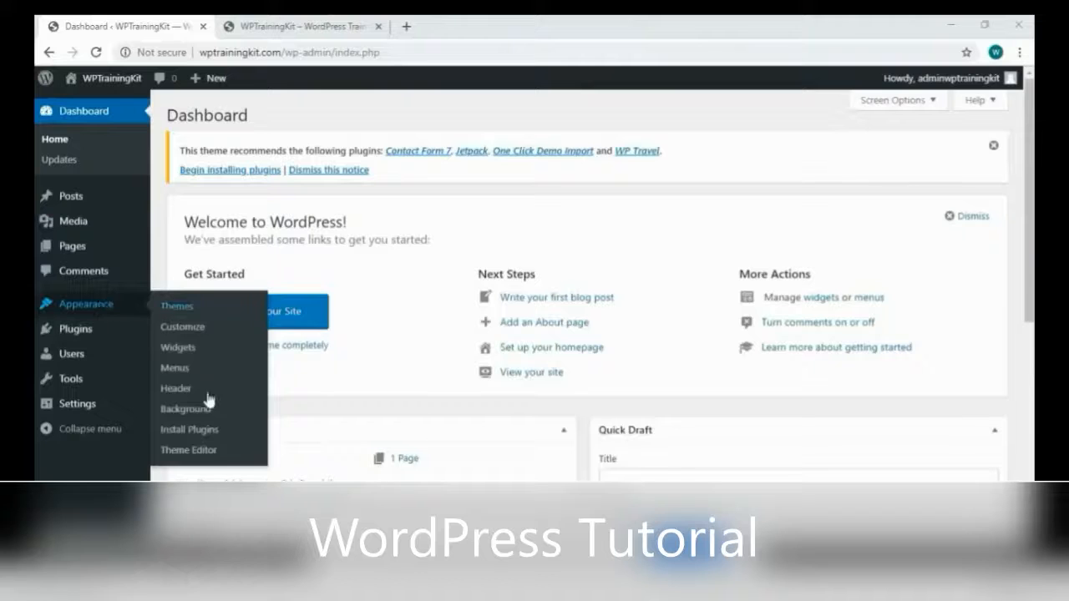
pyautogui.click(209, 449)
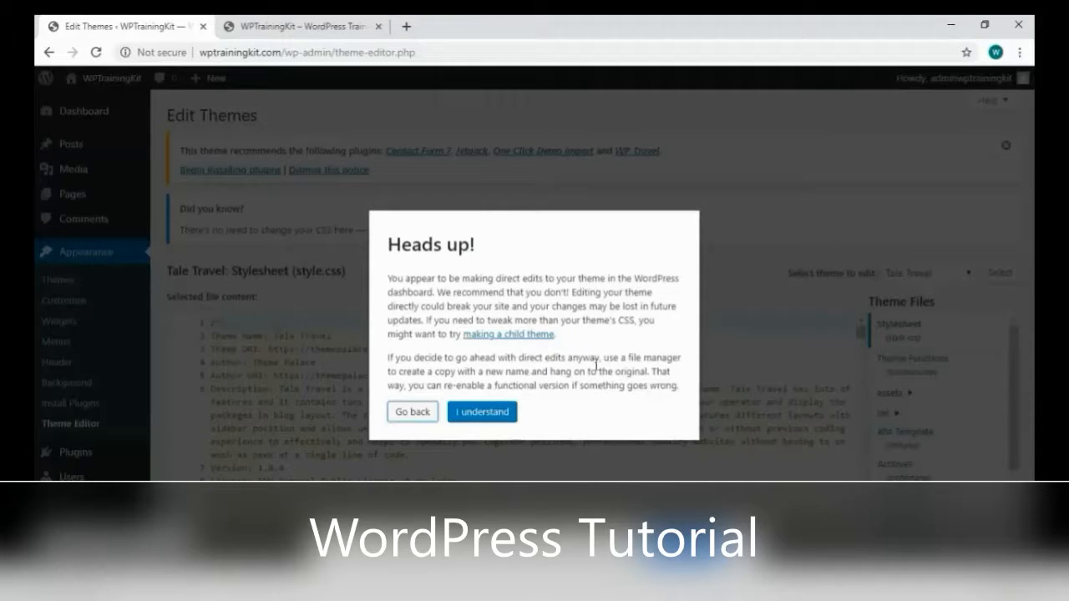
# Dismiss the 'Heads up!' warning and browse the Theme Functions file
pyautogui.click(513, 418)
pyautogui.scroll(-2, 734, 396)
pyautogui.scroll(-4, 966, 369)
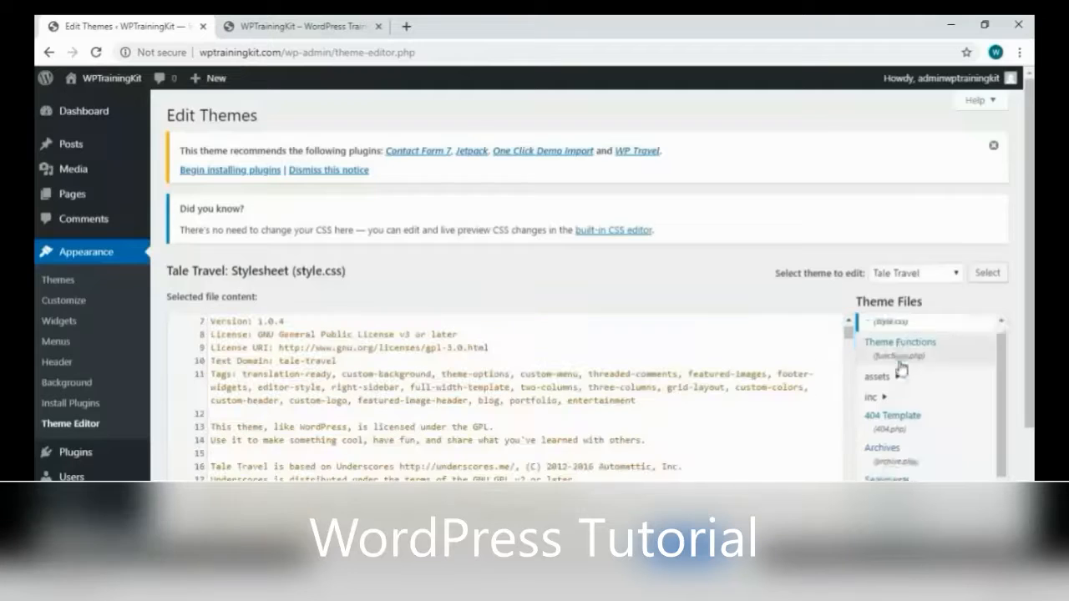
pyautogui.scroll(-2, 1020, 318)
pyautogui.scroll(2, 369, 293)
pyautogui.scroll(-5, 369, 293)
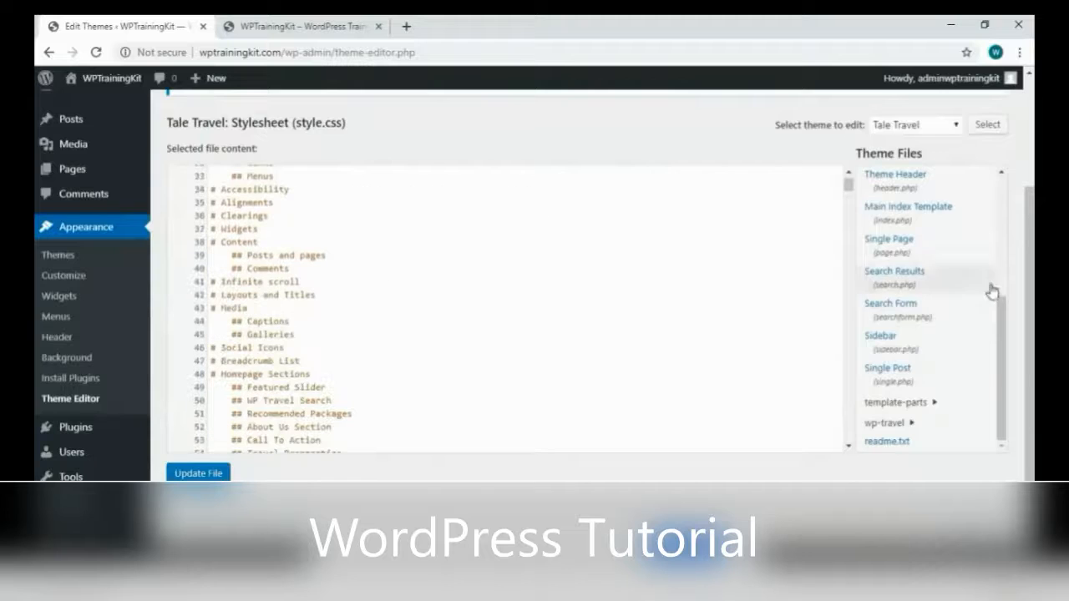
pyautogui.scroll(3, 960, 251)
pyautogui.click(936, 215)
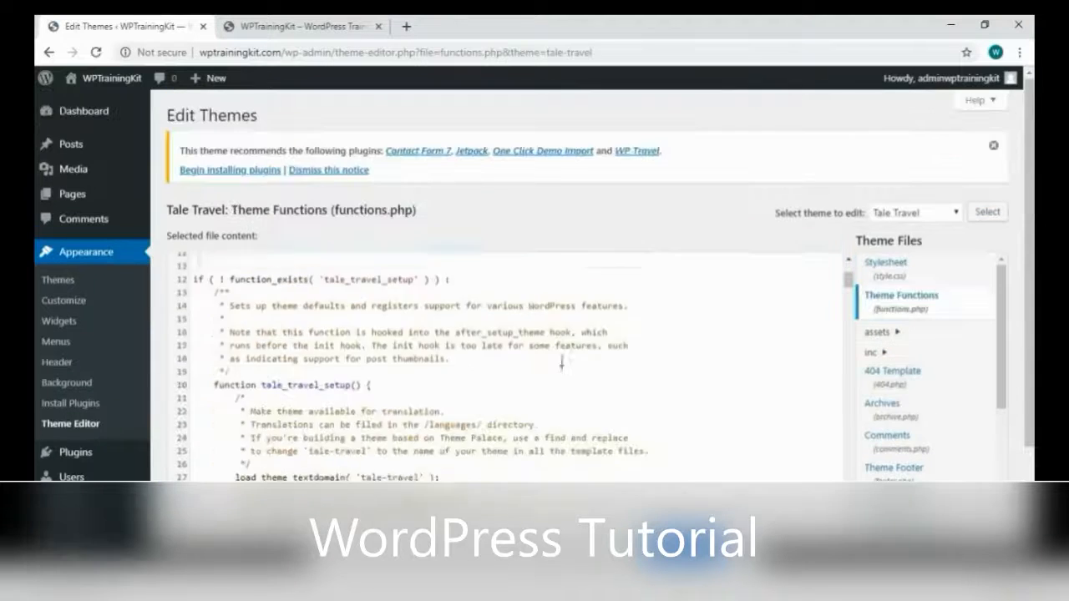
pyautogui.scroll(-5, 542, 406)
pyautogui.scroll(-11, 542, 407)
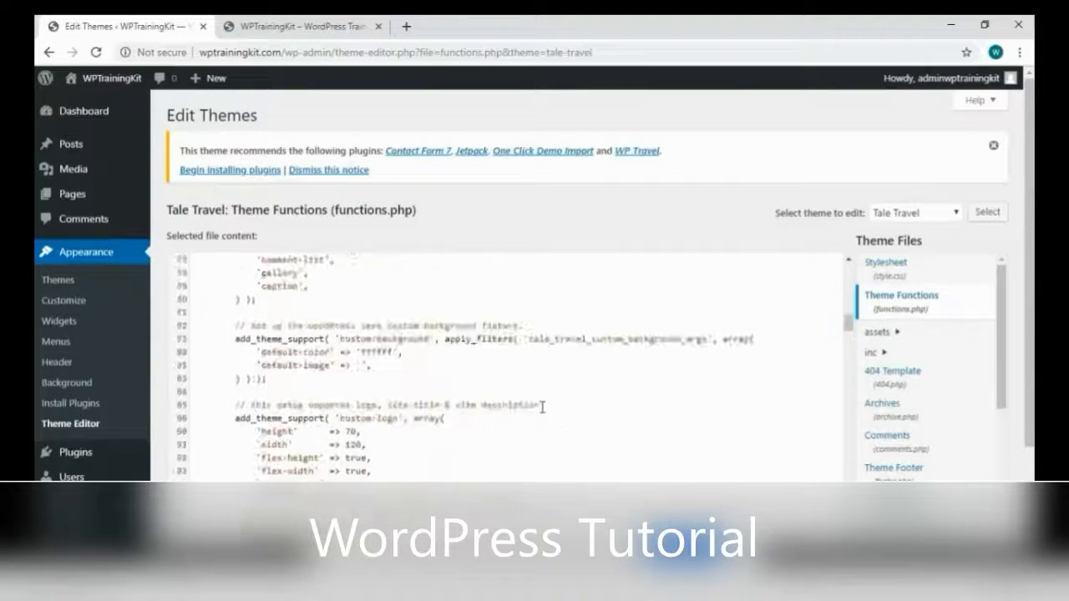
pyautogui.scroll(-2, 981, 411)
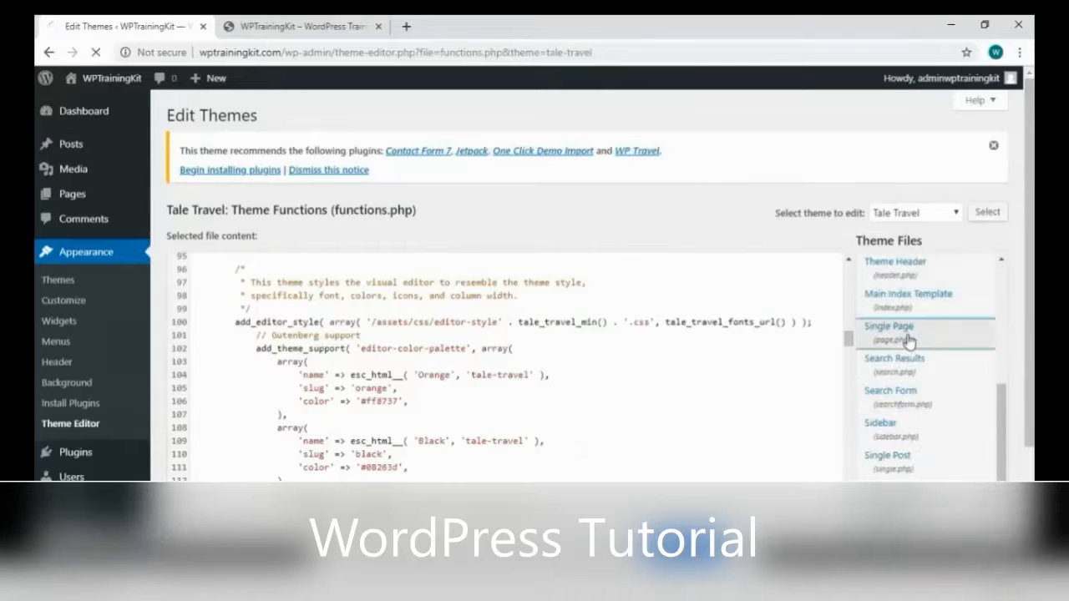
# Look through the Single Page, then Single Post templates, and return to the live site
pyautogui.click(909, 339)
pyautogui.scroll(-1, 601, 376)
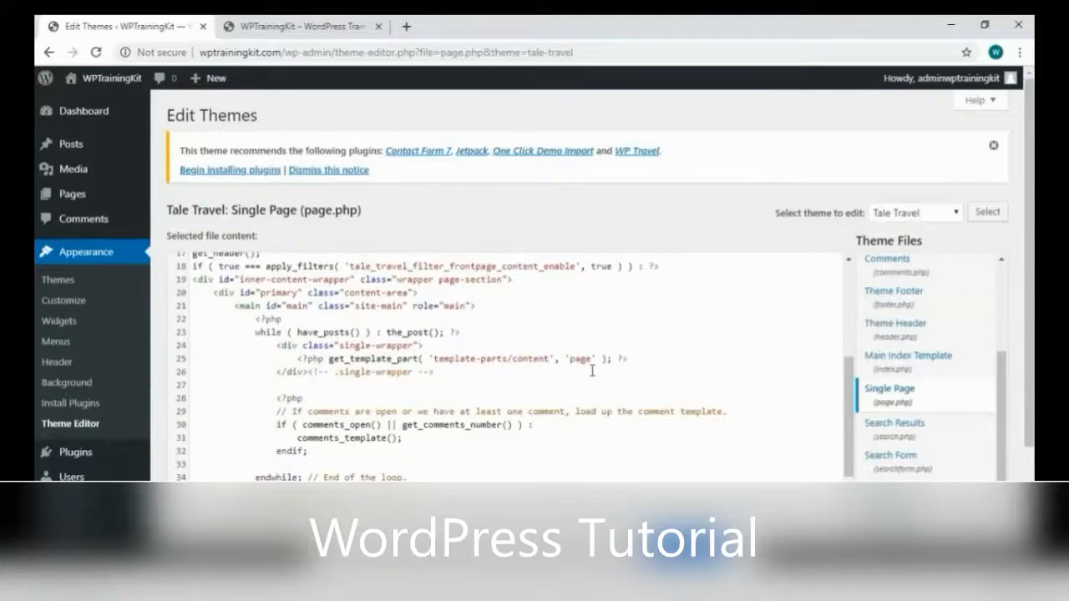
pyautogui.scroll(-3, 593, 372)
pyautogui.scroll(2, 592, 373)
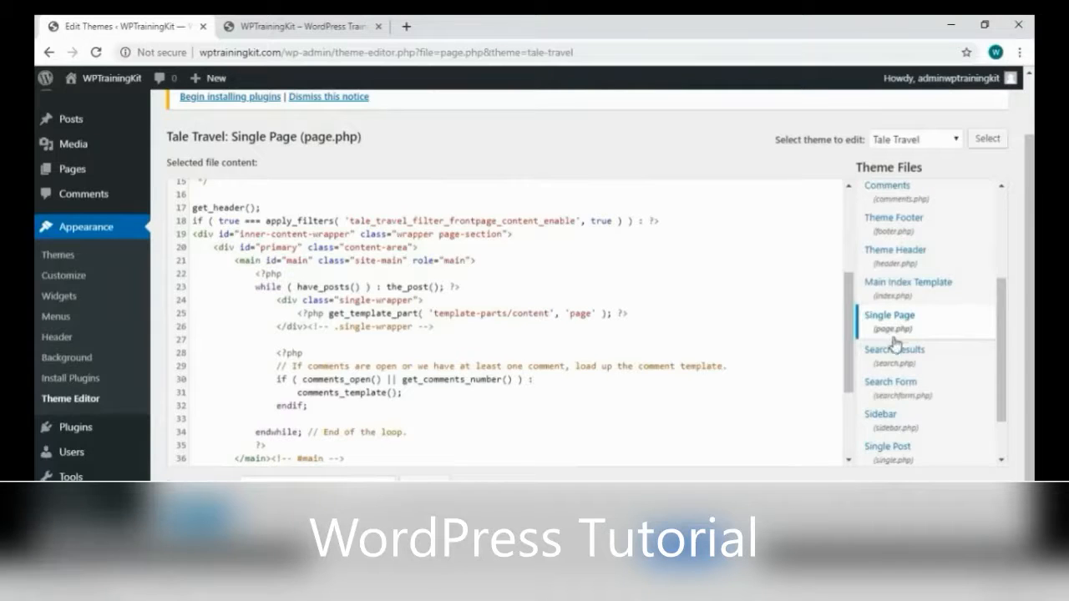
pyautogui.click(889, 448)
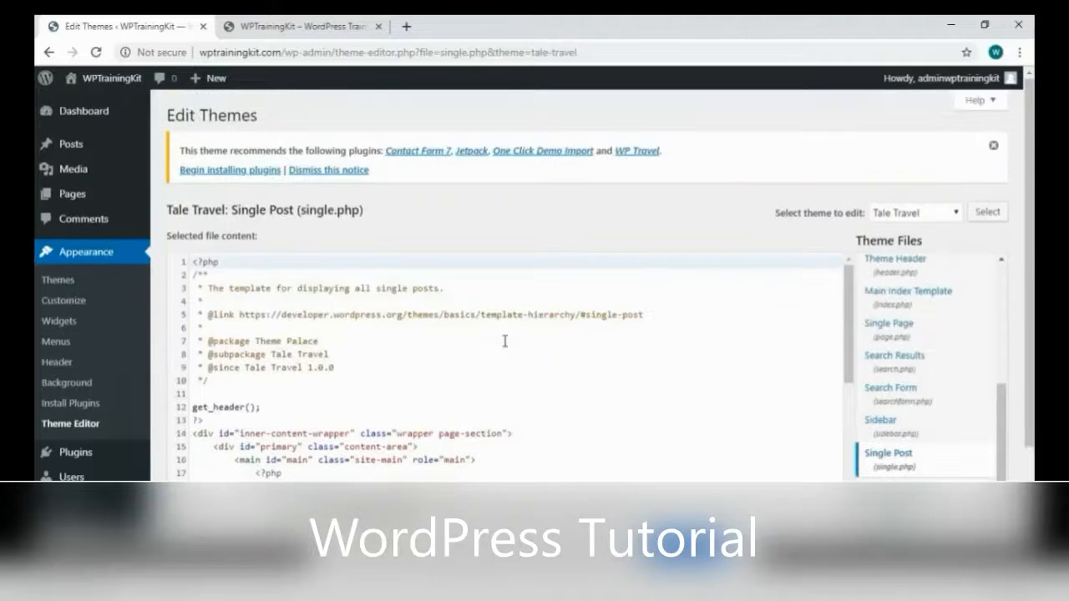
pyautogui.scroll(-5, 504, 341)
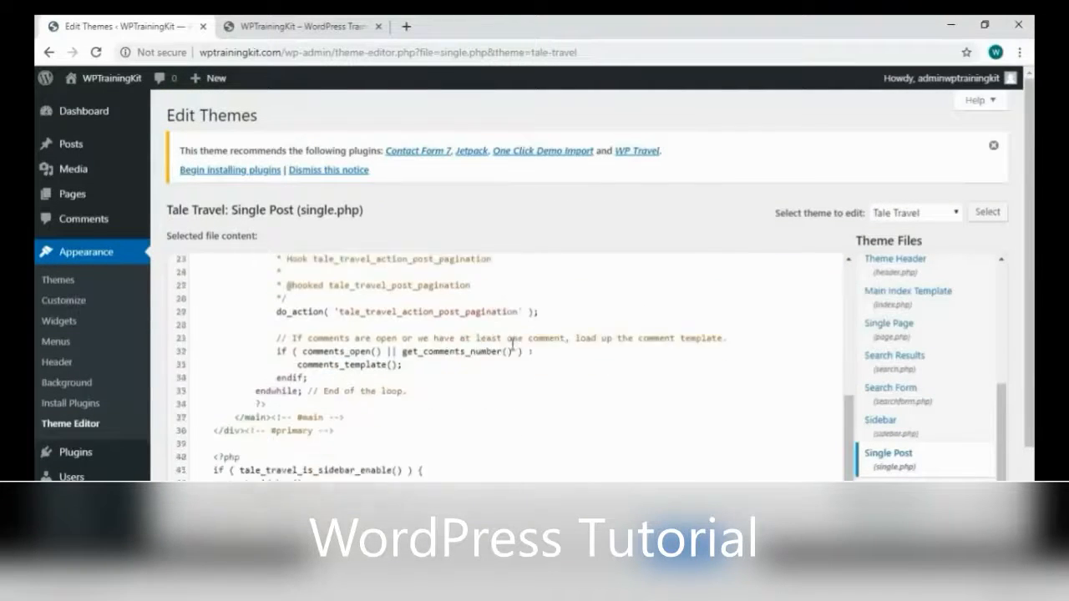
pyautogui.scroll(-1, 513, 344)
pyautogui.hotkey('ctrl', 'Tab')
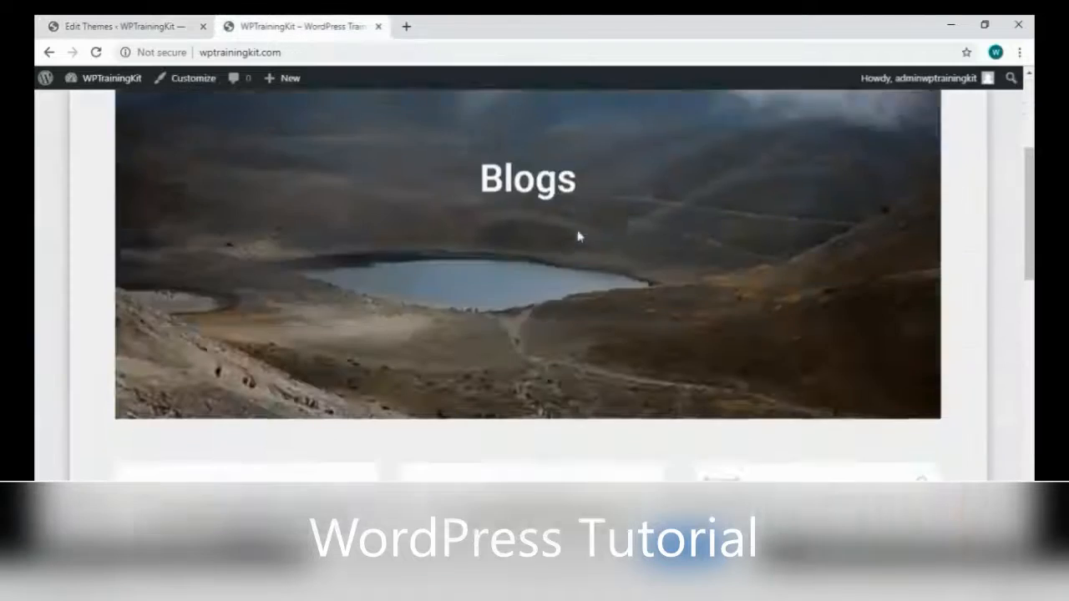
# Open 'Your Second Article Title Here' and scroll down to its Leave a Reply form
pyautogui.scroll(-5, 577, 234)
pyautogui.click(258, 256)
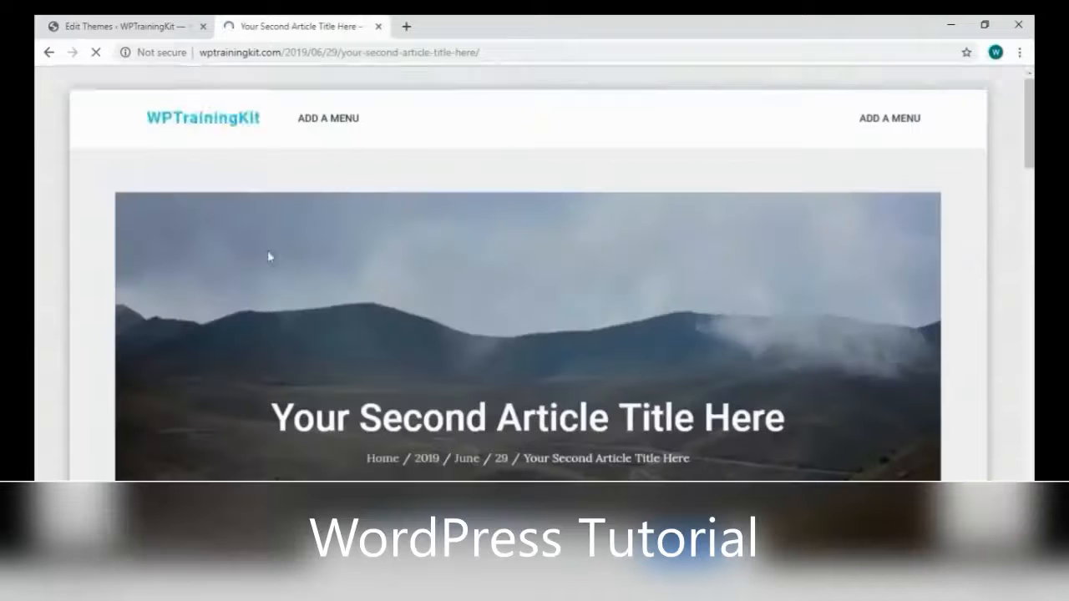
pyautogui.scroll(-10, 444, 319)
pyautogui.scroll(-10, 453, 319)
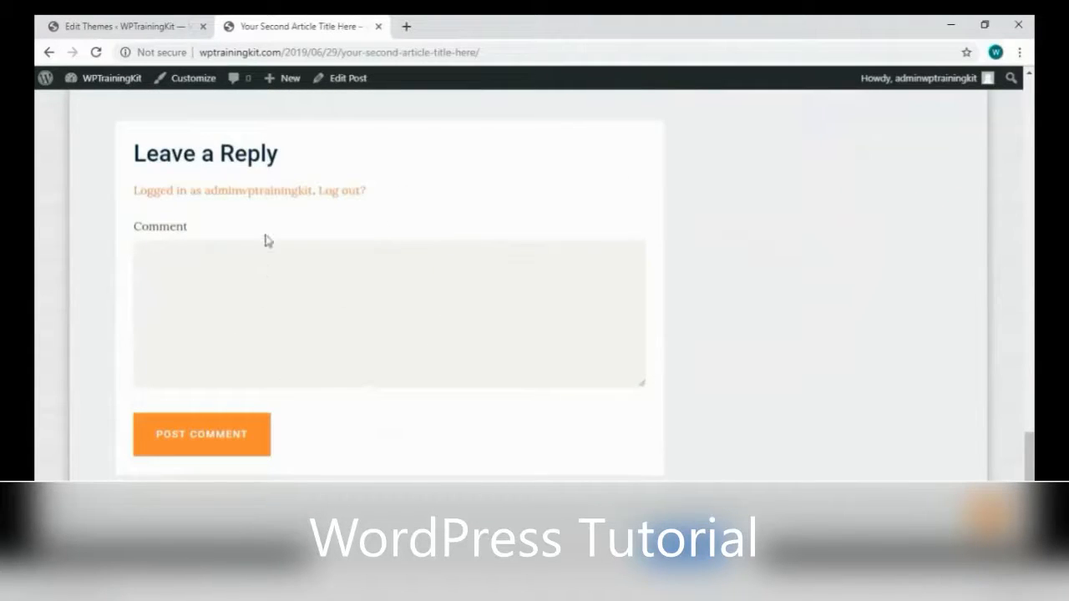
pyautogui.scroll(1, 387, 357)
# Copy the comments-template lines from single.php into Notepad as a backup
pyautogui.click(180, 25)
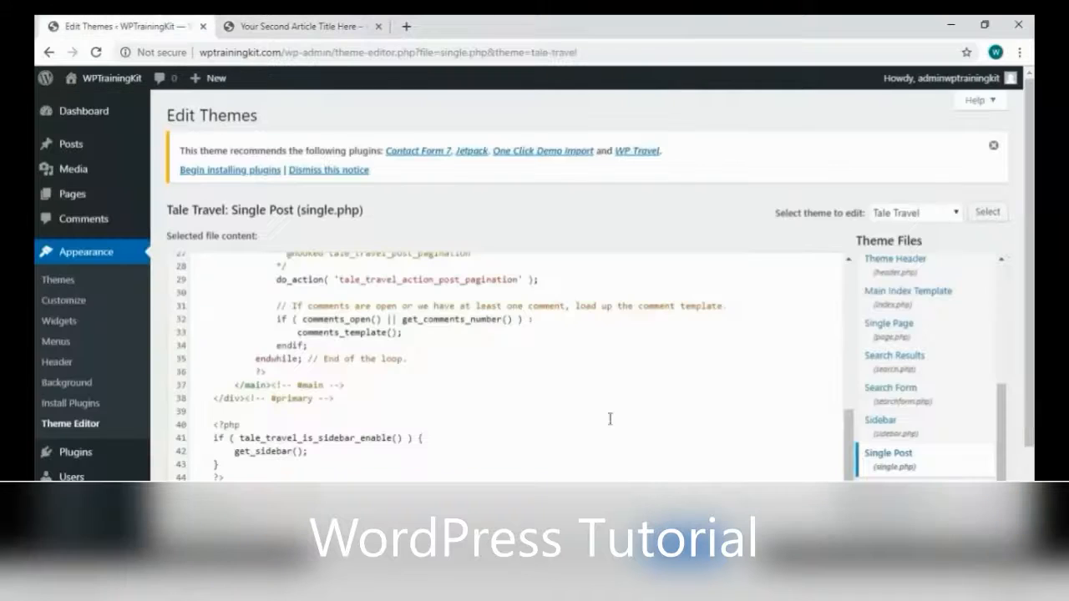
pyautogui.scroll(1, 346, 373)
pyautogui.scroll(-1, 353, 374)
pyautogui.scroll(2, 316, 345)
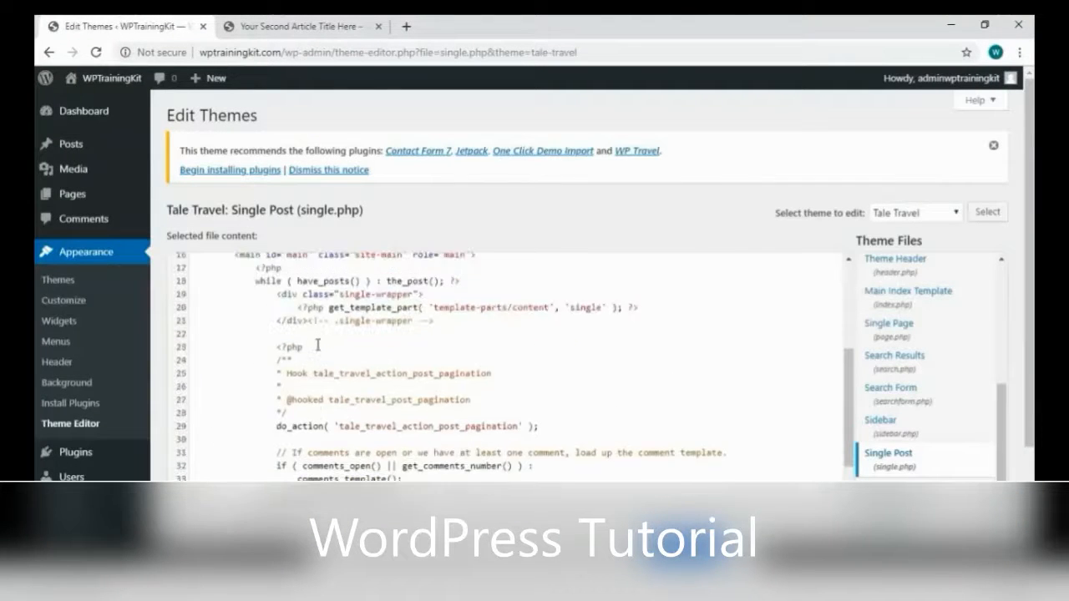
pyautogui.scroll(-1, 313, 399)
pyautogui.moveTo(311, 420); pyautogui.dragTo(290, 396)
pyautogui.rightClick(290, 395)
pyautogui.click(340, 219)
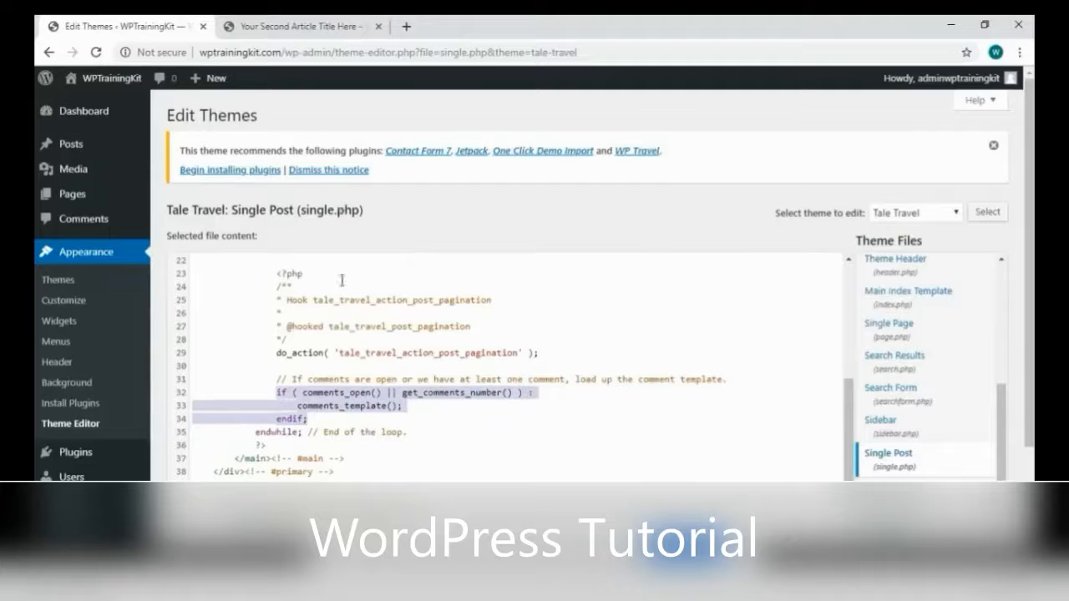
pyautogui.click(234, 562)
pyautogui.click(167, 511)
pyautogui.press('BackSpace')
pyautogui.hotkey('ctrl', 'v')
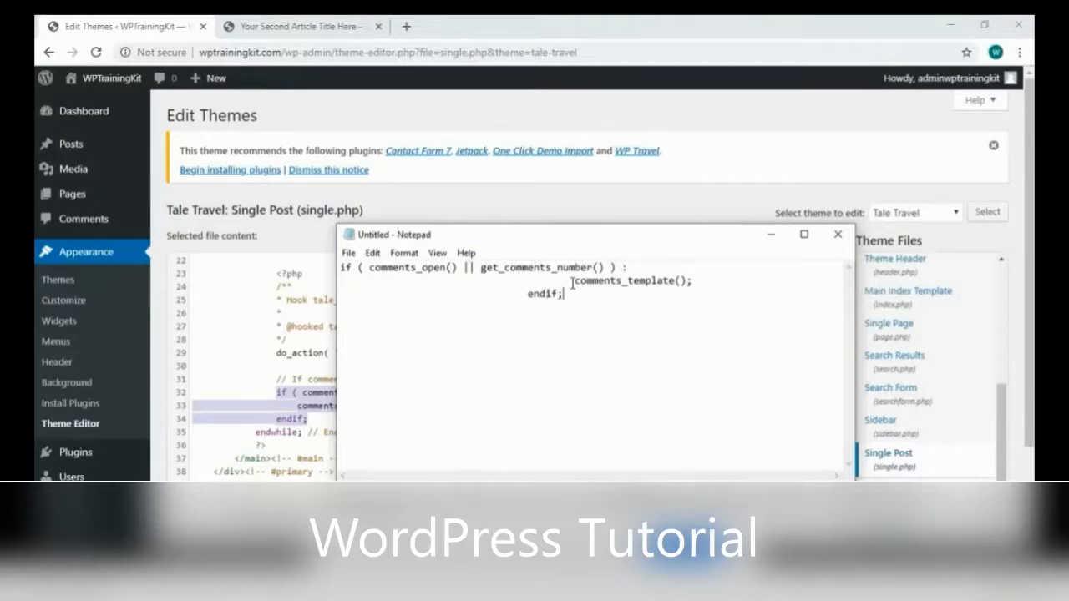
# Delete the comments block plus the endwhile line from single.php and update the file
pyautogui.click(310, 397)
pyautogui.press('BackSpace')
pyautogui.hotkey('ctrl', 'z')
pyautogui.press('Down')
pyautogui.press('Down')
pyautogui.press('End')
pyautogui.hotkey('shift', 'Up')
pyautogui.hotkey('shift', 'Up')
pyautogui.hotkey('shift', 'Up')
pyautogui.hotkey('shift', 'Home')
pyautogui.press('BackSpace')
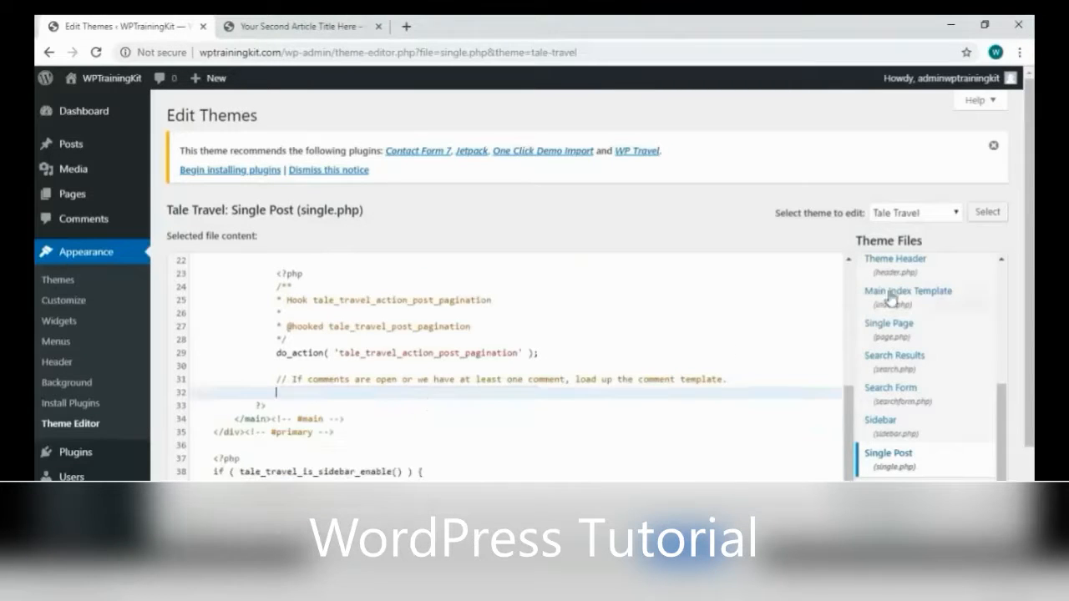
pyautogui.scroll(-2, 891, 299)
pyautogui.click(203, 474)
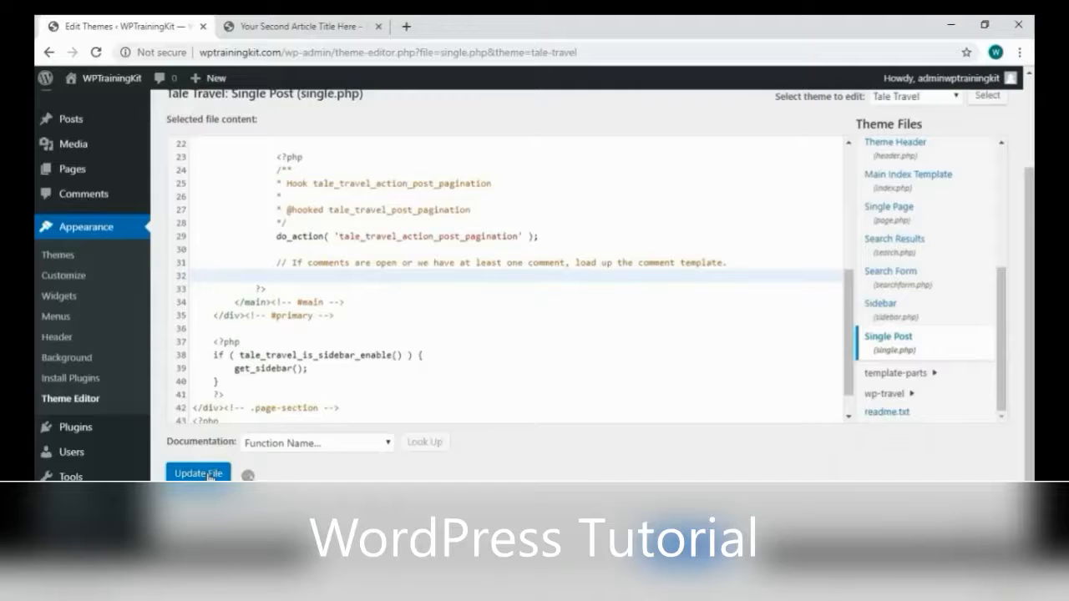
# Reload the post to test the edit, which now produces a site error
pyautogui.click(284, 25)
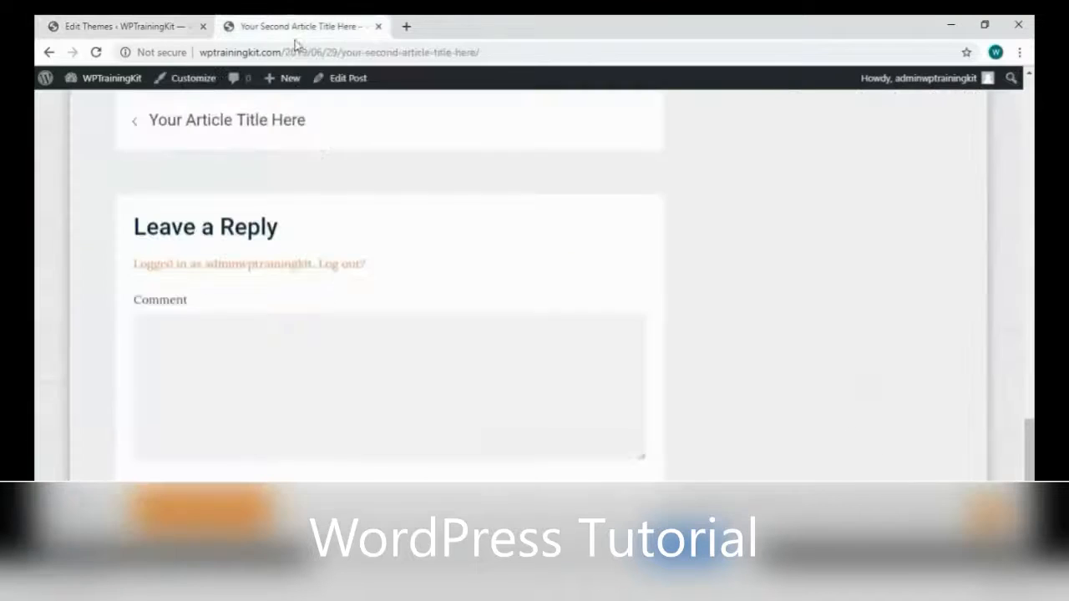
pyautogui.rightClick(558, 227)
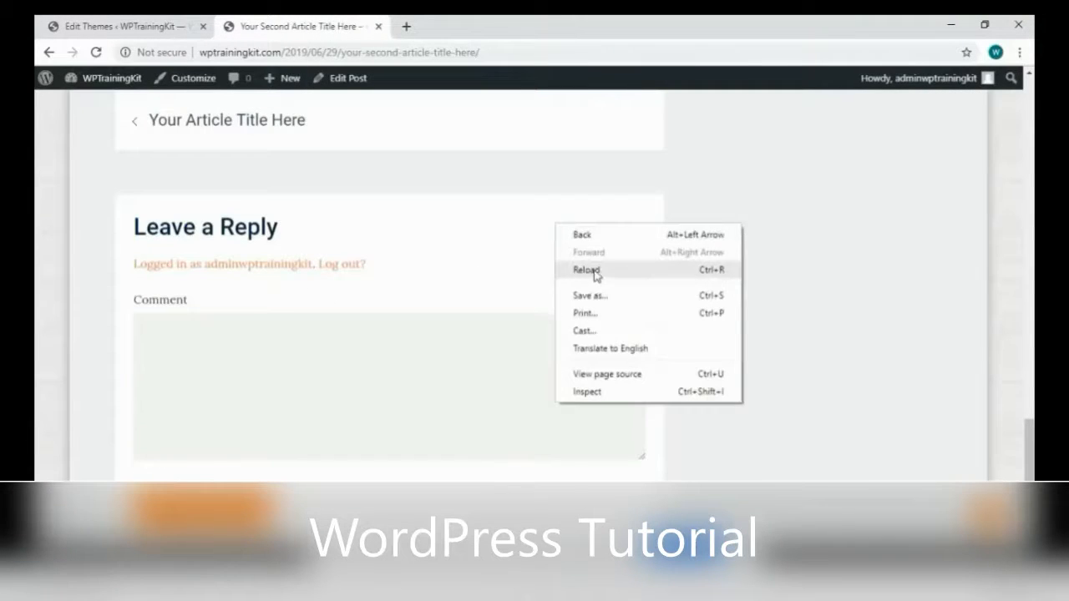
pyautogui.click(594, 272)
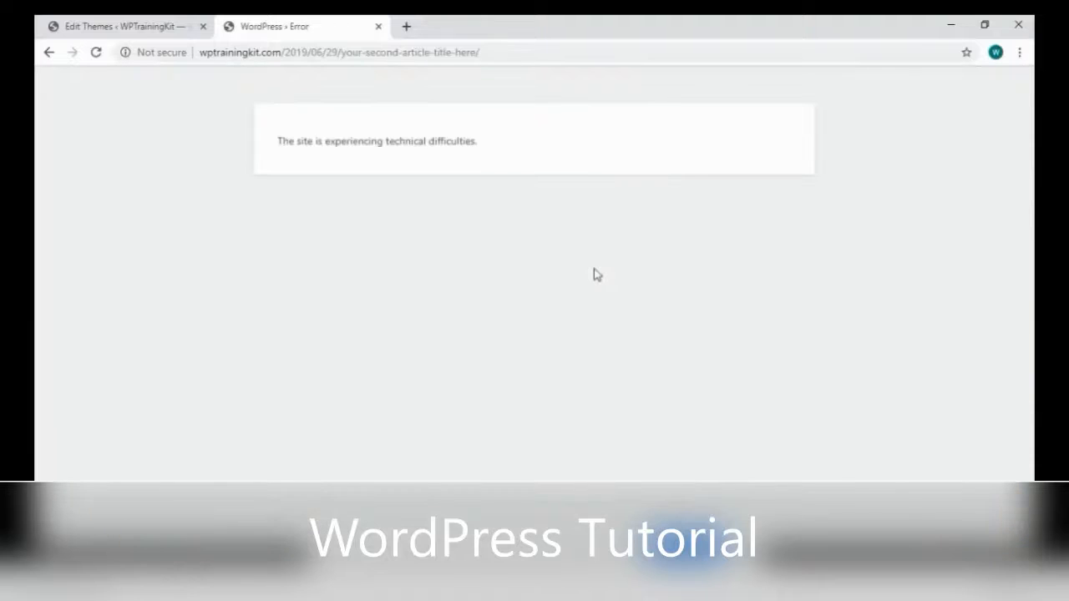
pyautogui.rightClick(422, 231)
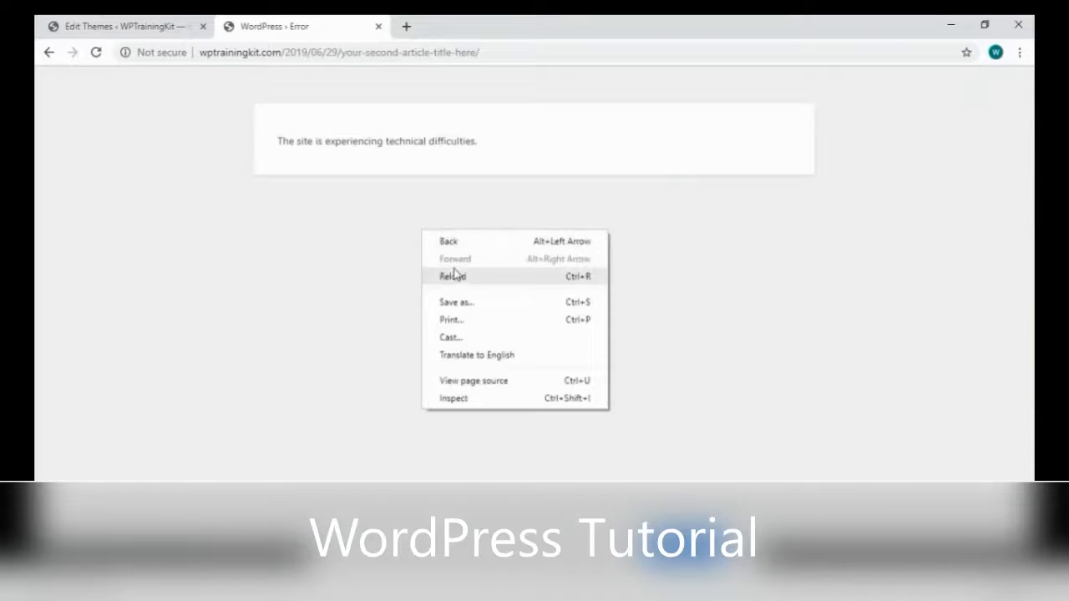
pyautogui.click(453, 276)
# Paste the removed code back into single.php, update it, and reload the post
pyautogui.click(183, 30)
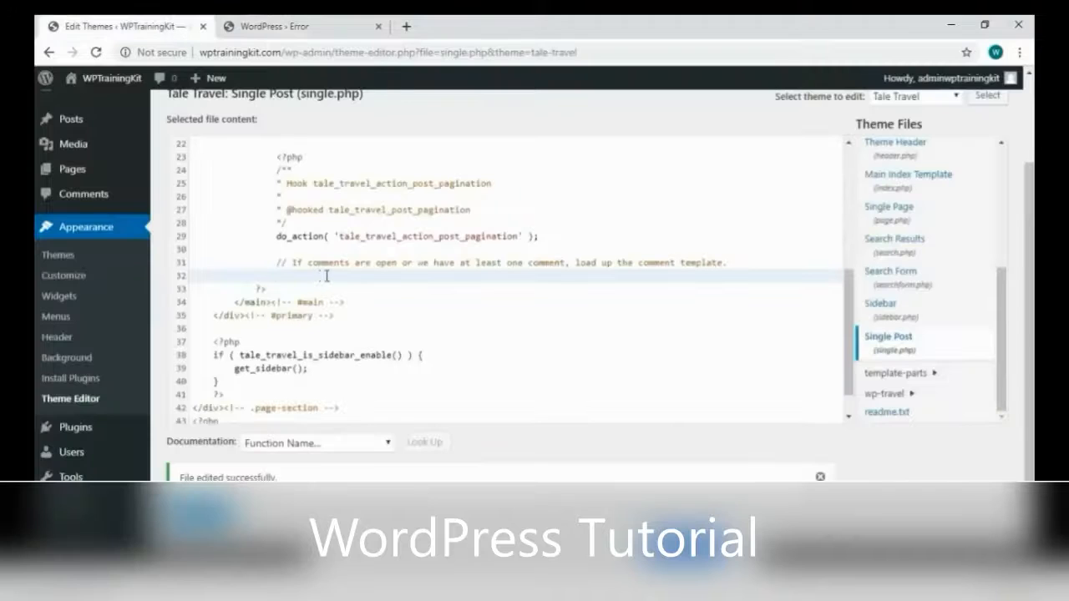
pyautogui.hotkey('ctrl', 'v')
pyautogui.click(198, 473)
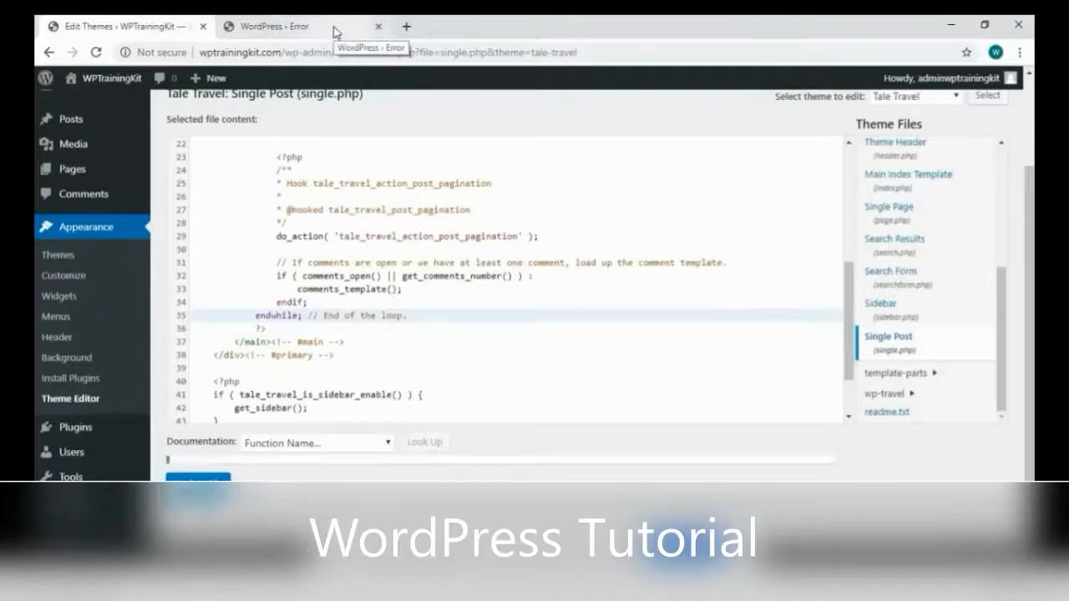
pyautogui.click(329, 28)
pyautogui.rightClick(432, 261)
pyautogui.click(463, 304)
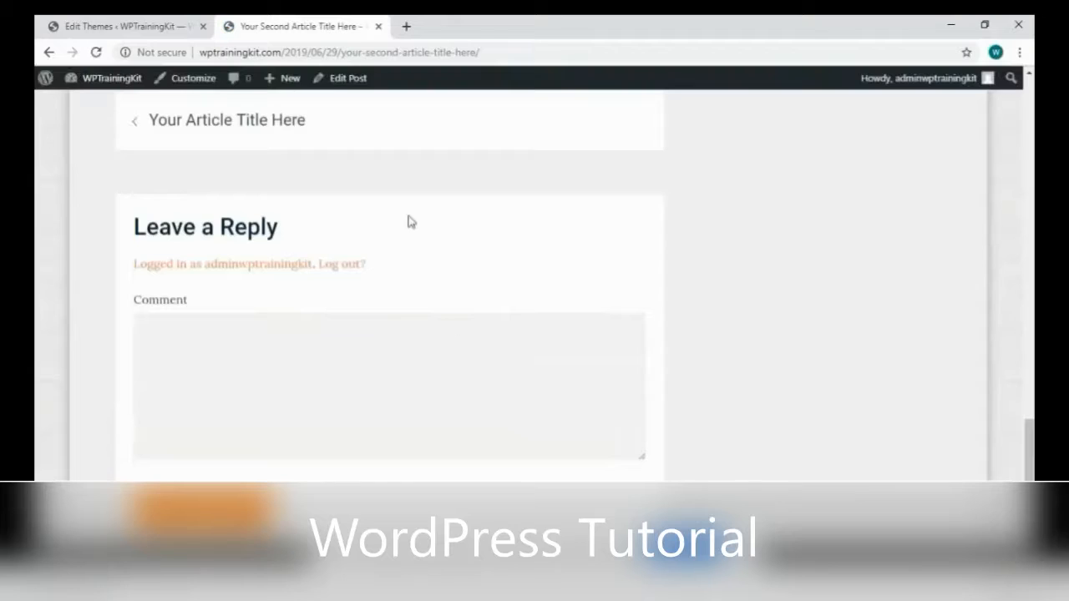
pyautogui.click(117, 27)
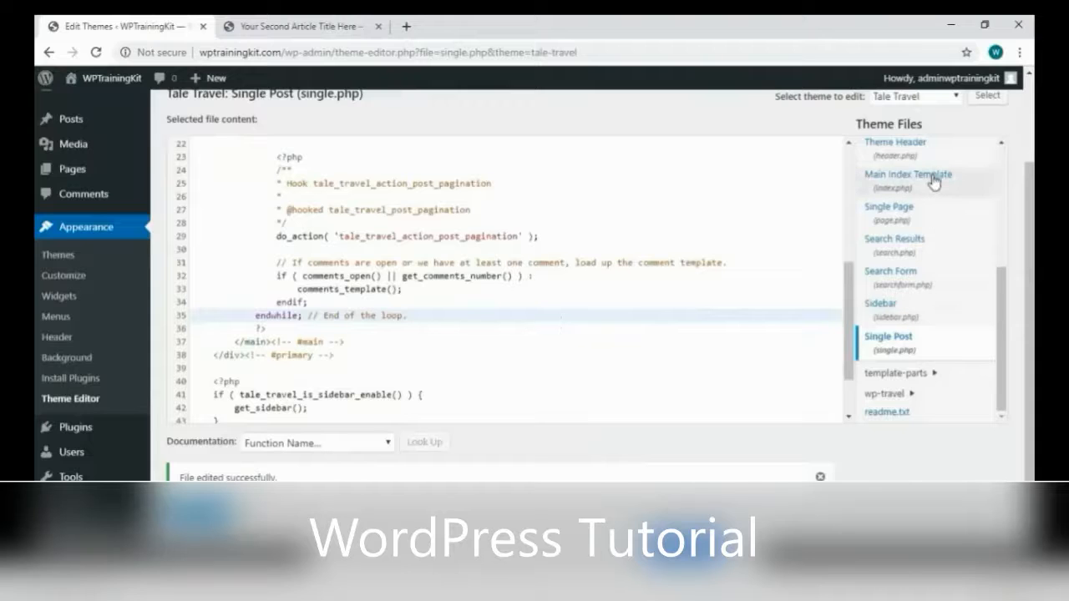
# Scroll through footer.php, then load comments.php and browse its code
pyautogui.scroll(5, 639, 329)
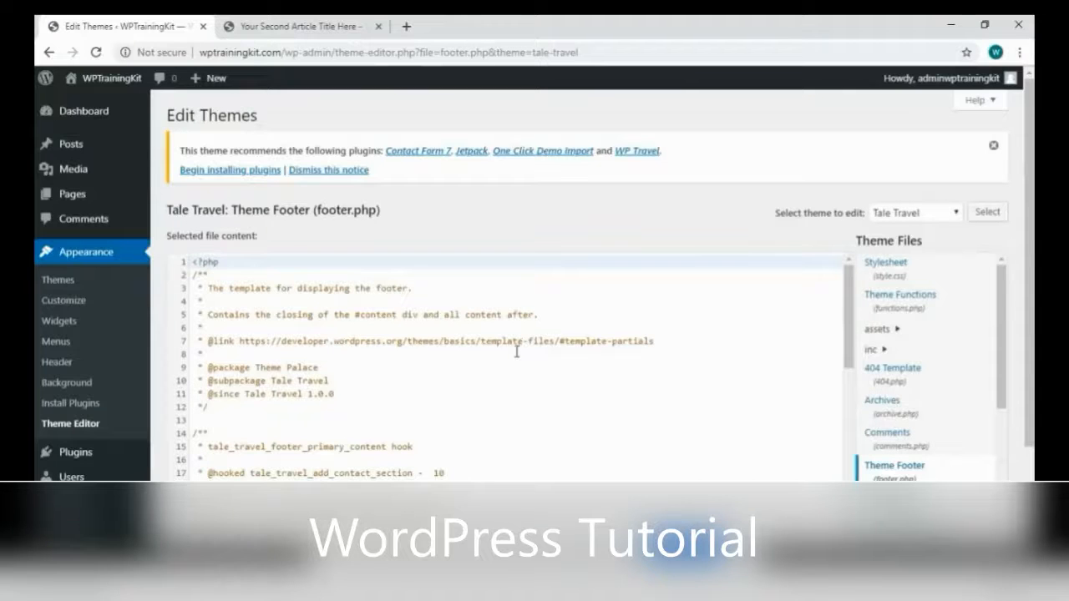
pyautogui.scroll(-5, 517, 352)
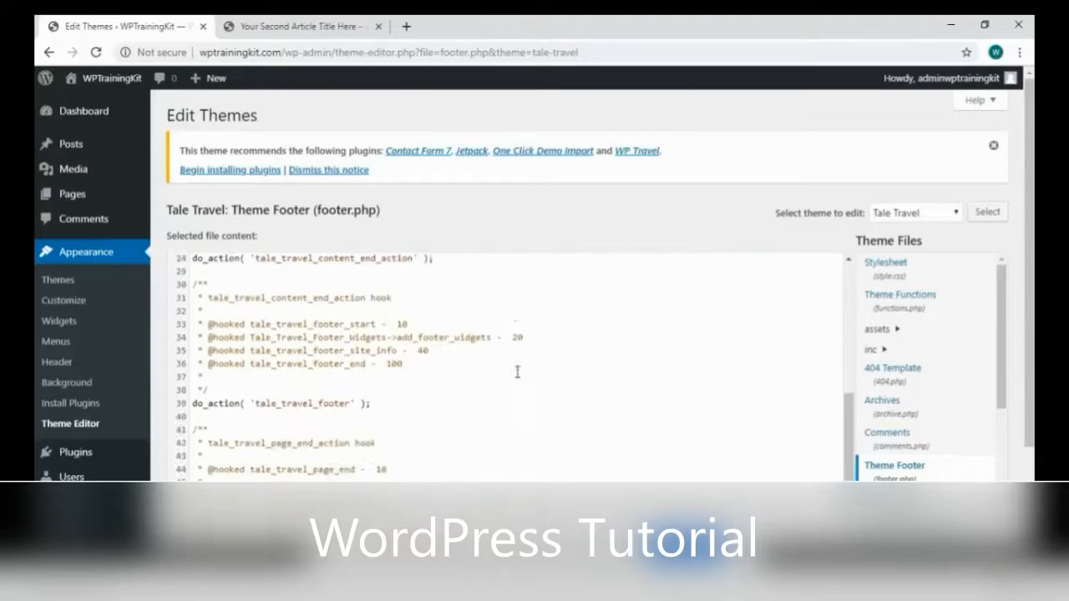
pyautogui.scroll(-2, 517, 372)
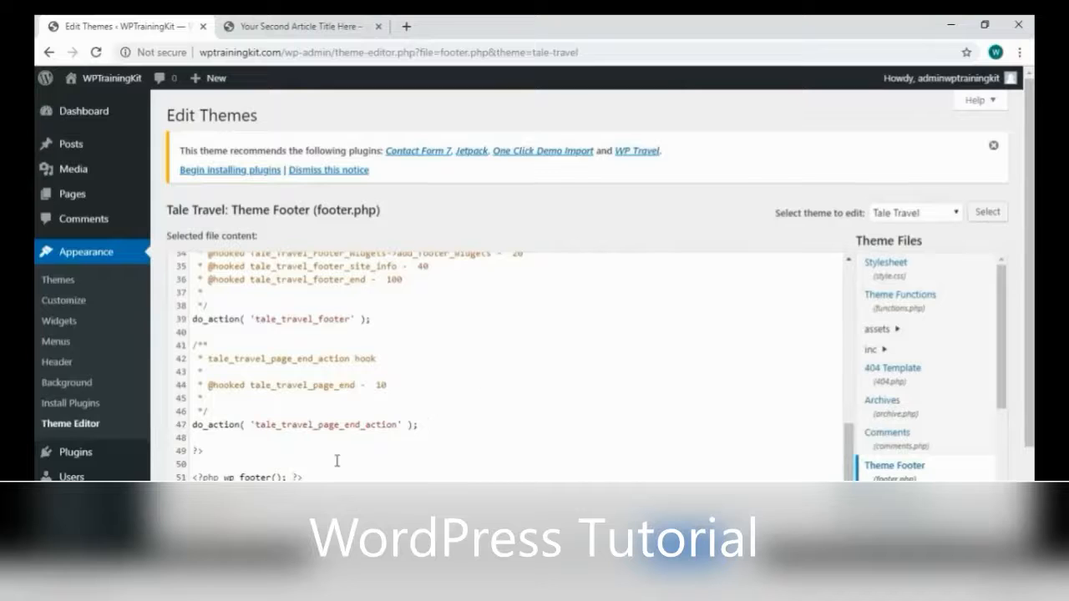
pyautogui.scroll(5, 322, 430)
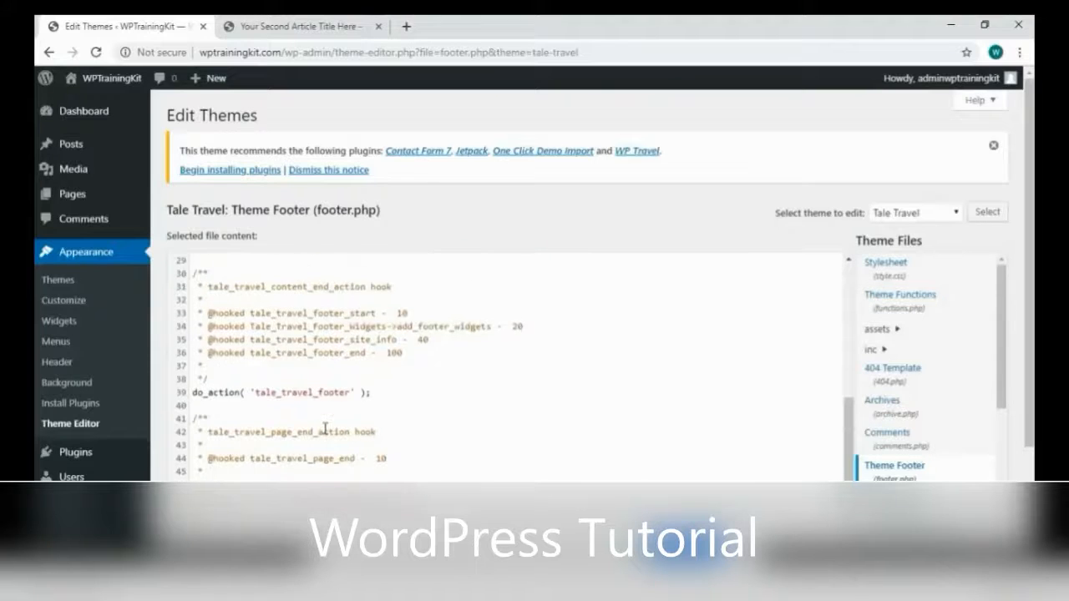
pyautogui.scroll(4, 325, 428)
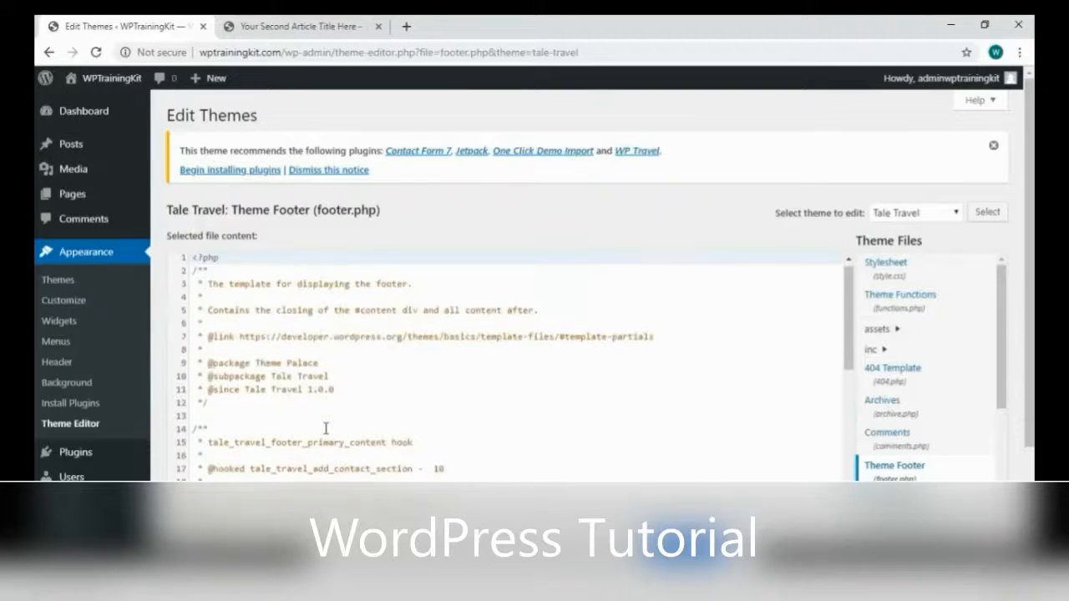
pyautogui.scroll(-6, 329, 428)
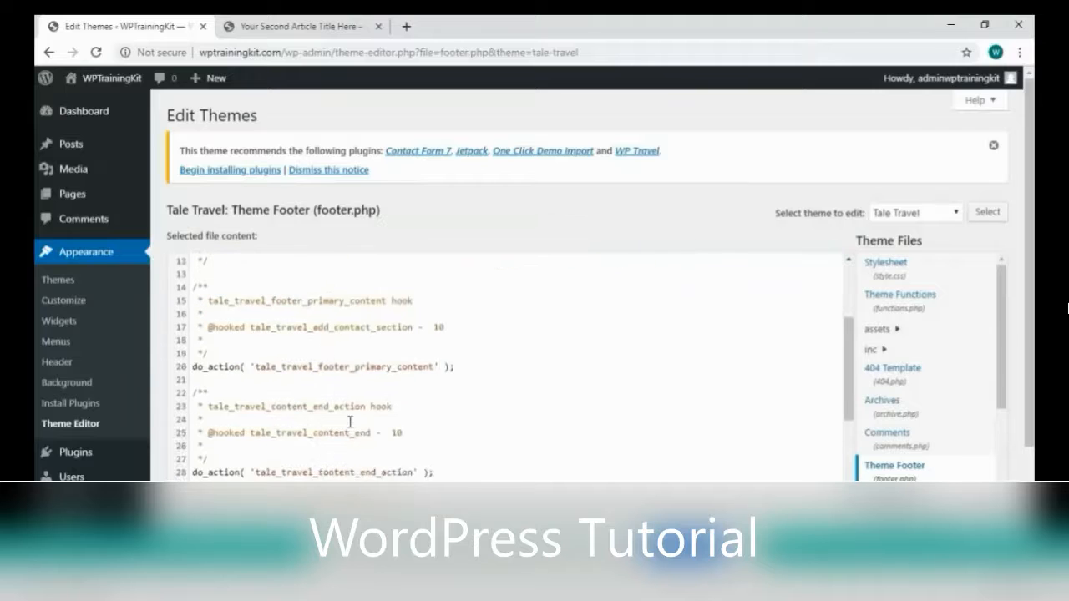
pyautogui.click(918, 322)
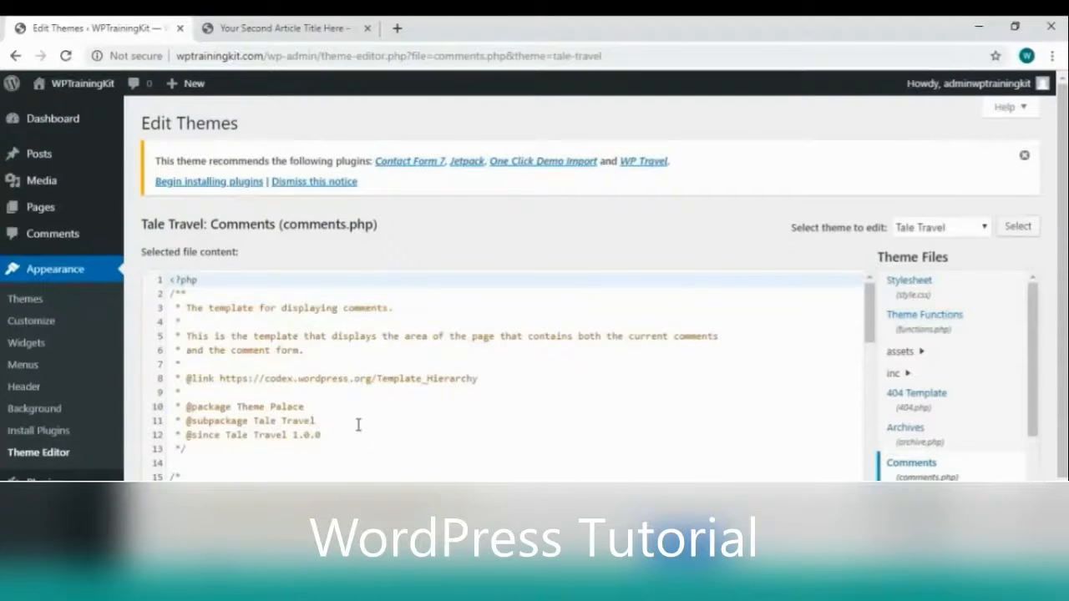
pyautogui.scroll(-8, 367, 409)
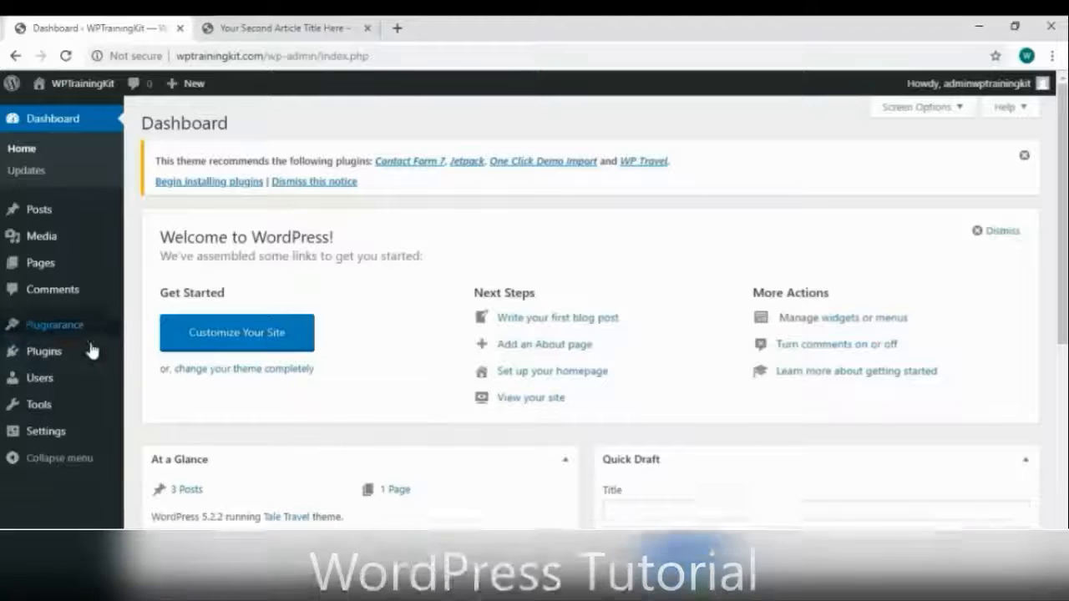
# Bring up the Plugins submenu in the admin sidebar from the Dashboard
pyautogui.moveTo(88, 351)
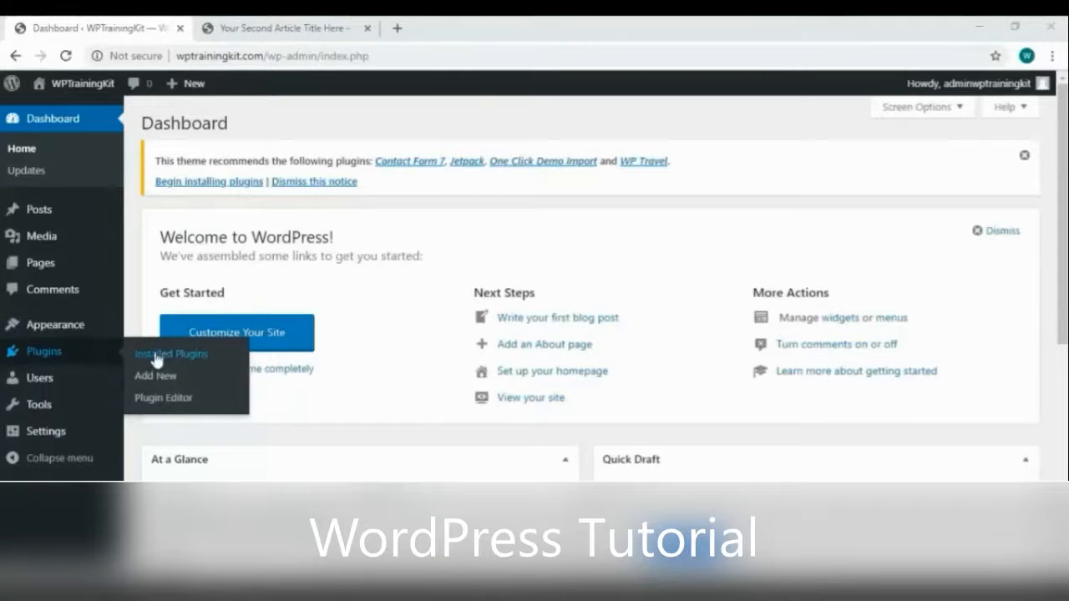
# Search the plugin directory for 'contact form', then install and activate Contact Form 7
pyautogui.click(214, 383)
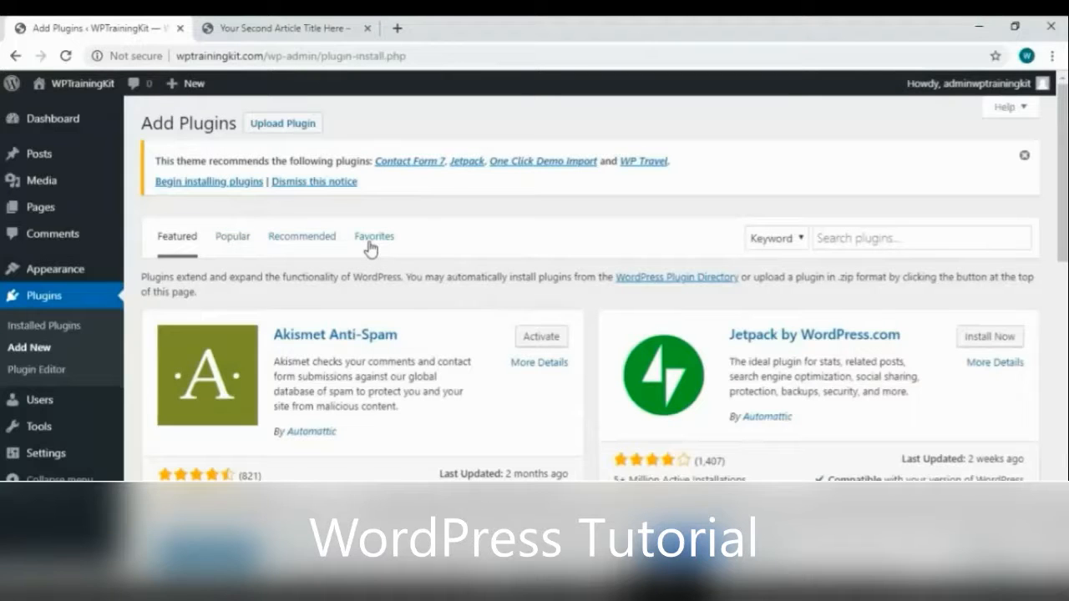
pyautogui.scroll(-2, 534, 269)
pyautogui.scroll(2, 539, 268)
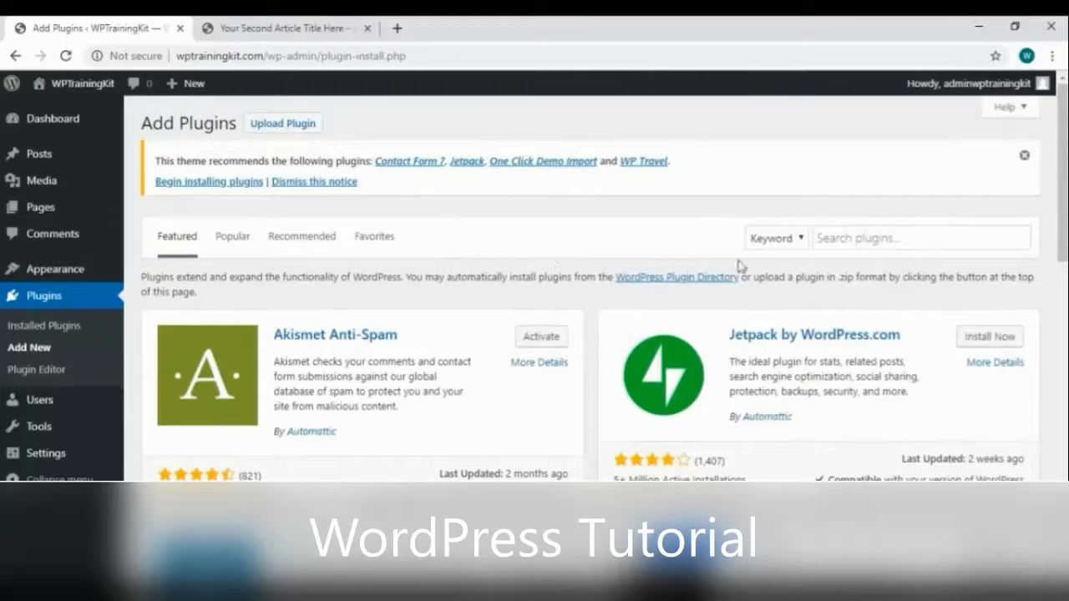
pyautogui.click(868, 238)
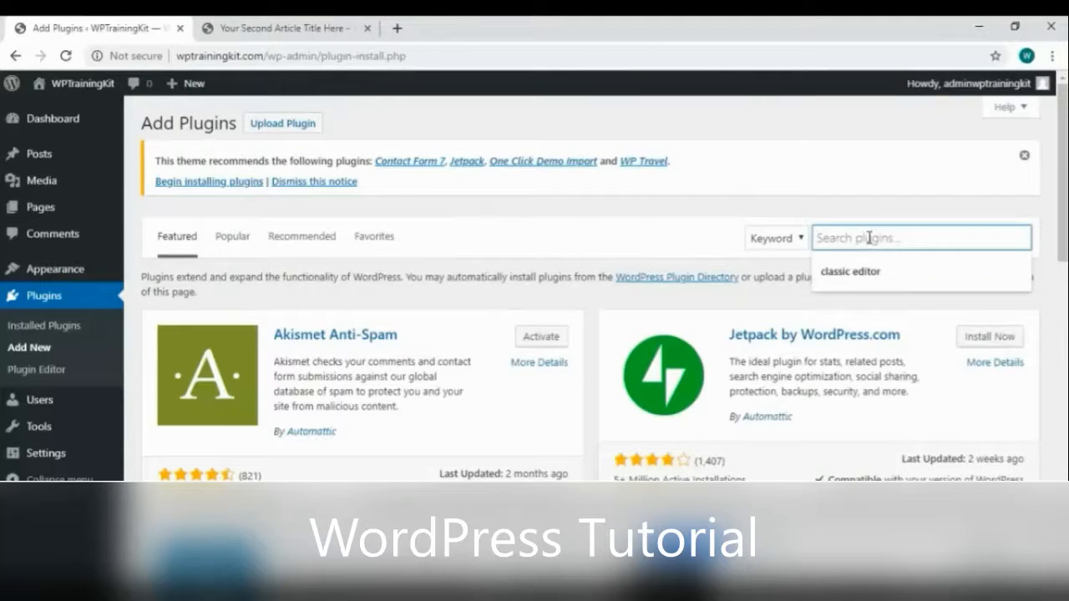
pyautogui.write('contact form')
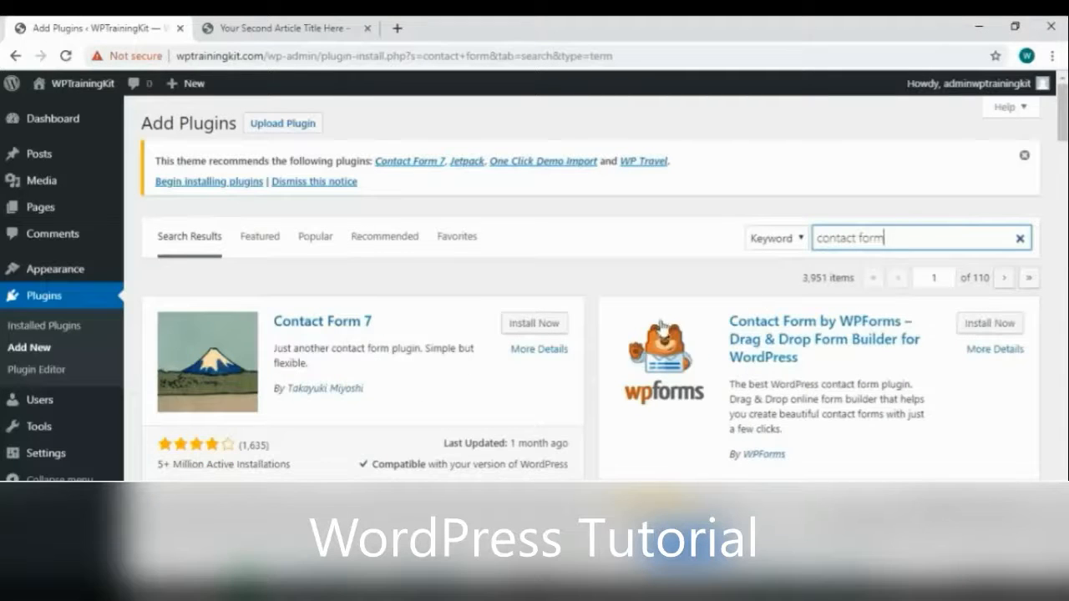
pyautogui.scroll(-8, 643, 334)
pyautogui.scroll(-10, 643, 323)
pyautogui.click(536, 326)
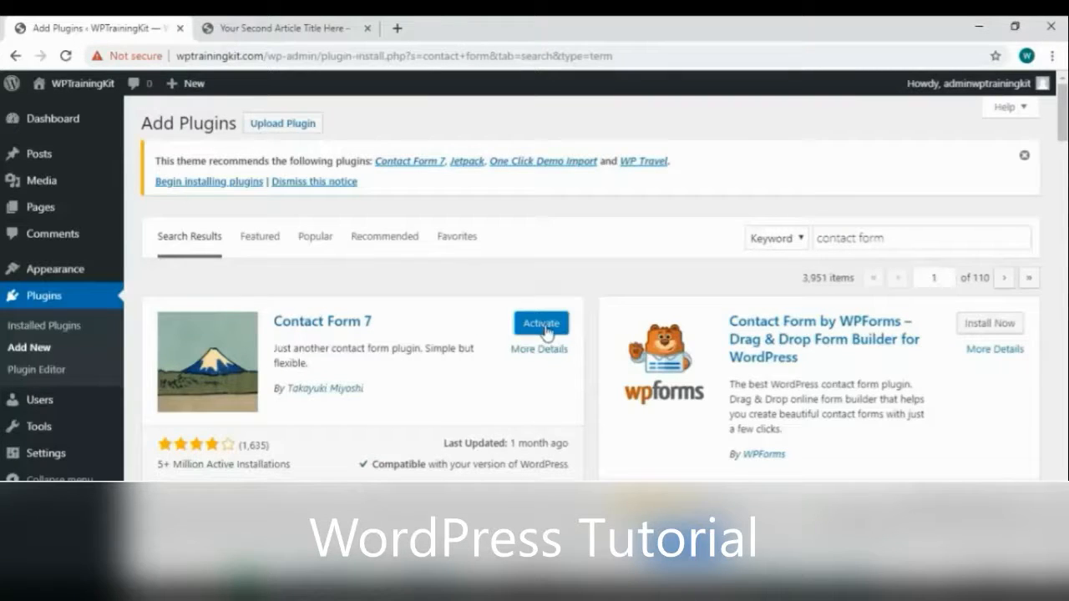
pyautogui.click(544, 328)
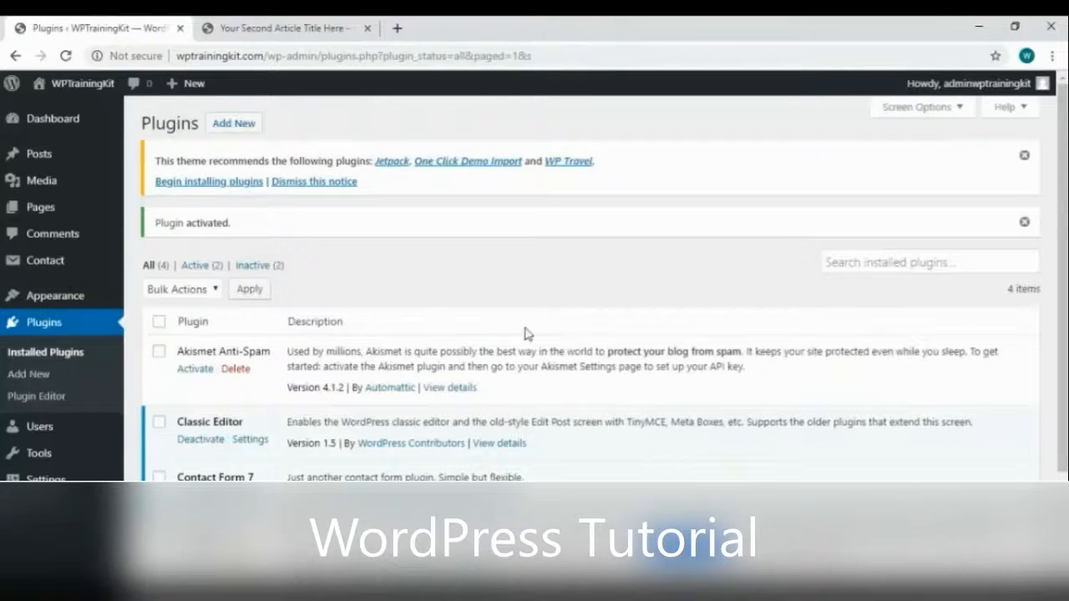
# Delete Akismet Anti-Spam and Hello Dolly, then deactivate and reactivate Contact Form 7
pyautogui.scroll(-2, 445, 345)
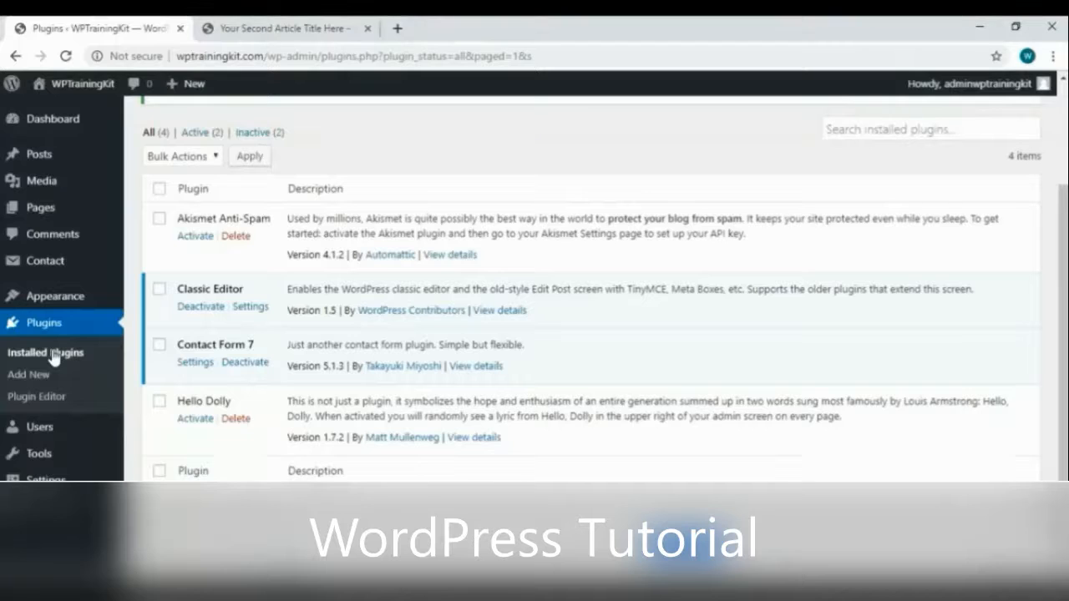
pyautogui.scroll(1, 451, 328)
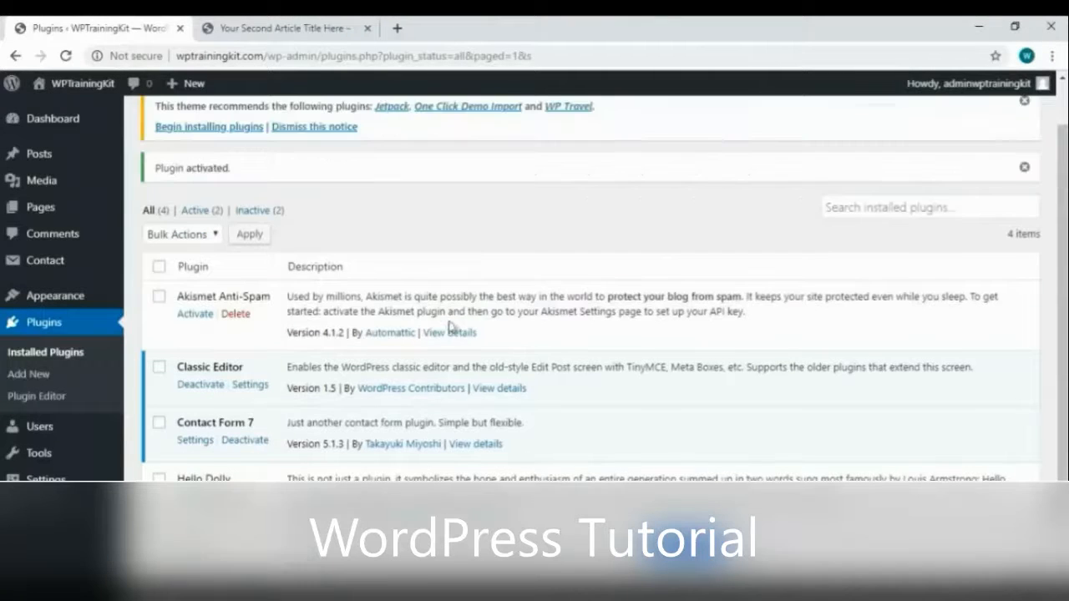
pyautogui.click(235, 314)
pyautogui.click(598, 172)
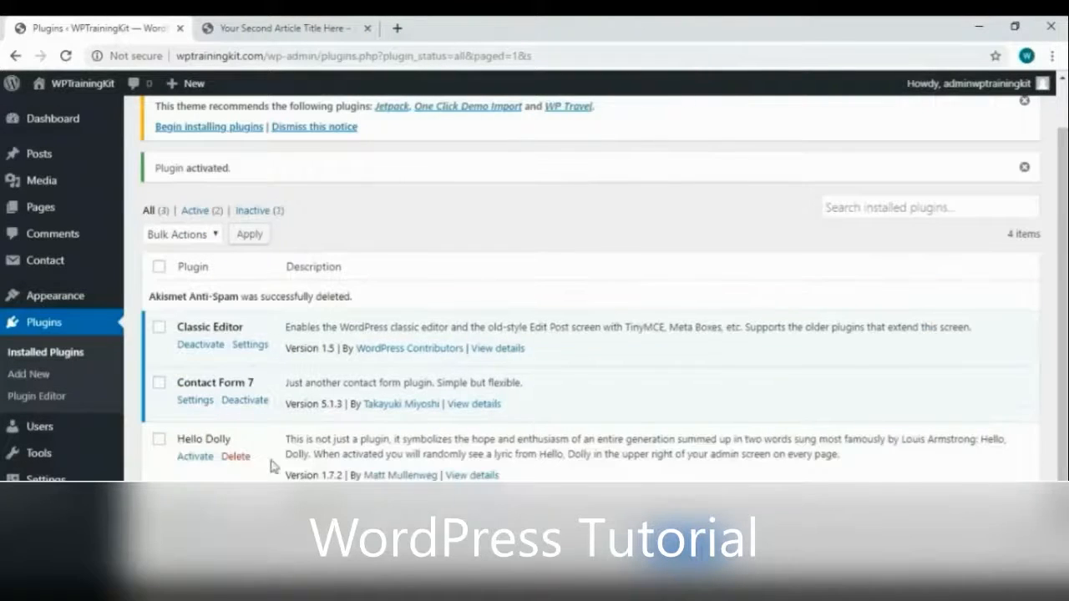
pyautogui.click(239, 457)
pyautogui.click(628, 151)
pyautogui.click(245, 400)
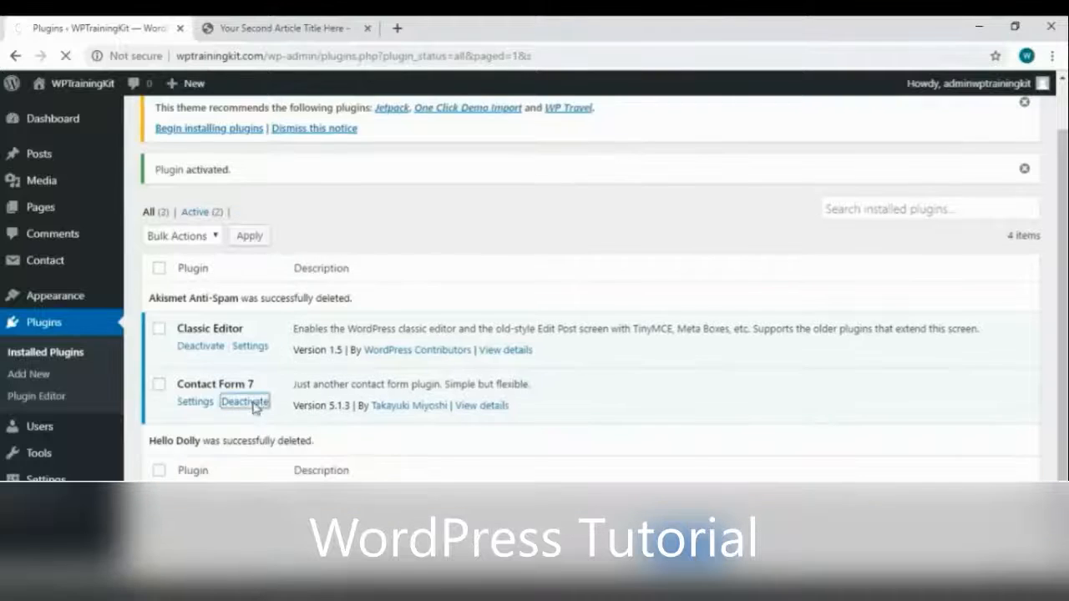
pyautogui.click(193, 432)
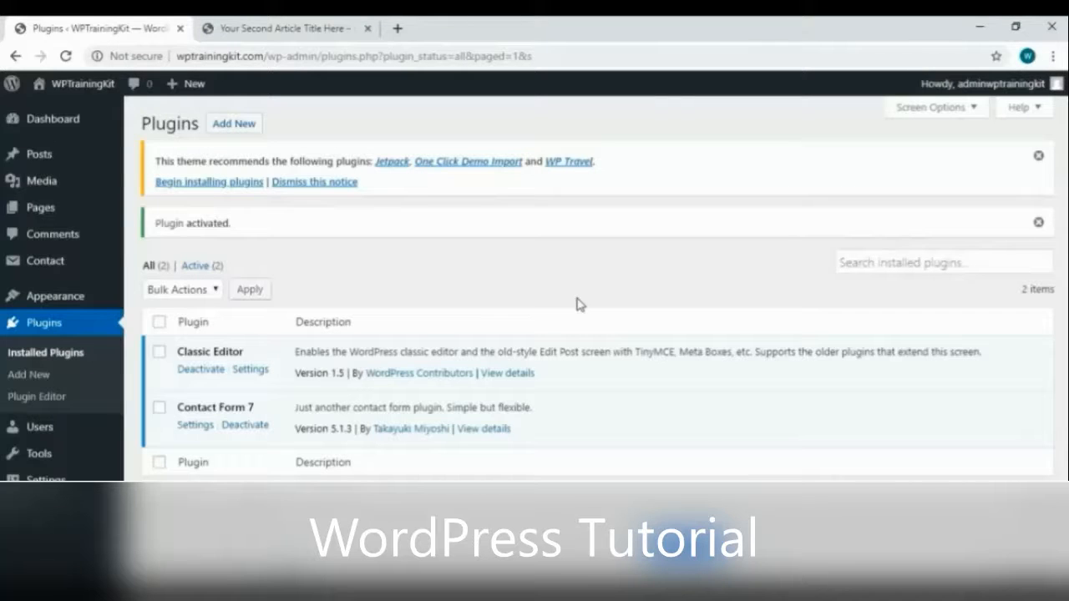
# Create a new navigation menu named 'menu 1' in Appearance > Menus
pyautogui.moveTo(91, 326)
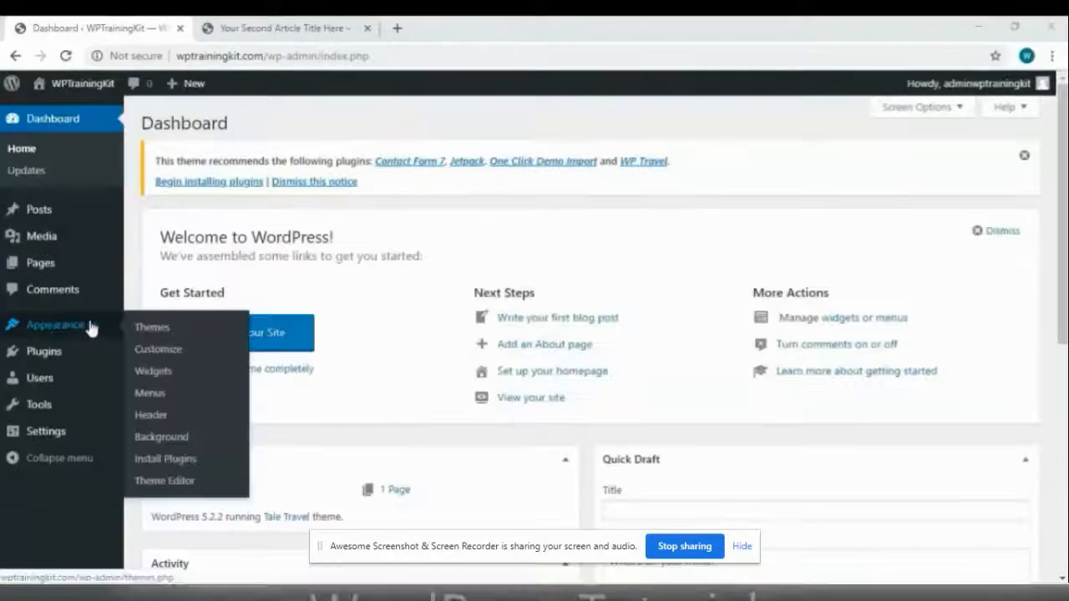
pyautogui.click(205, 394)
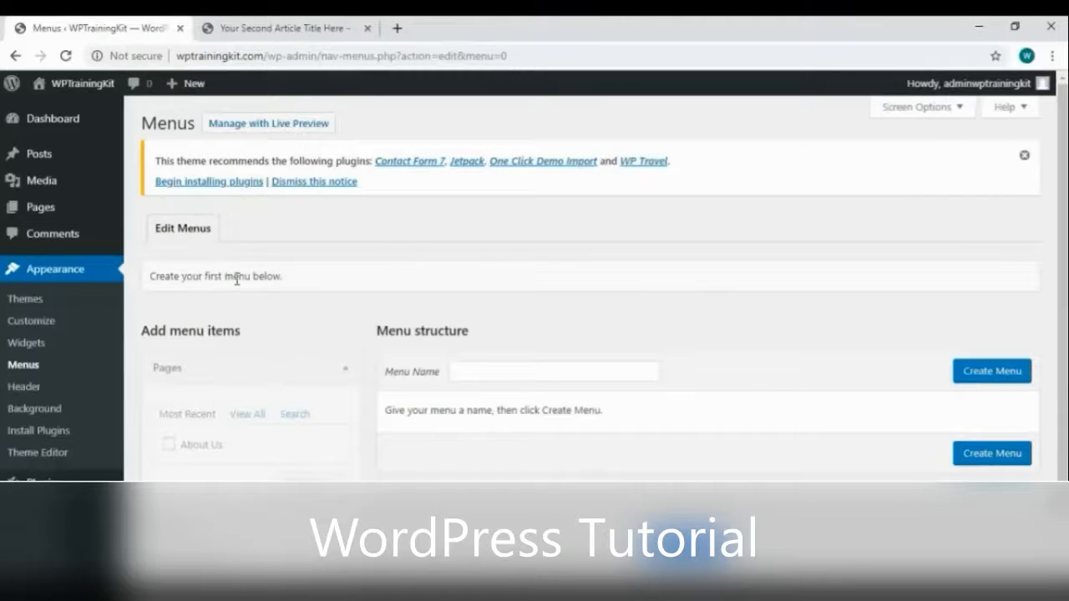
pyautogui.click(518, 370)
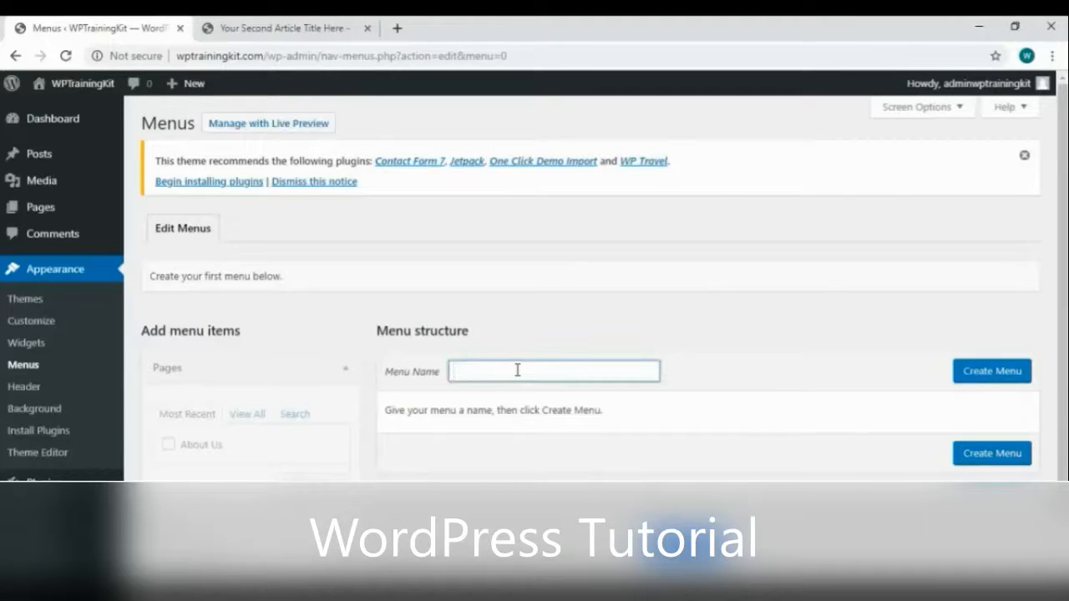
pyautogui.write('menu 1')
pyautogui.click(970, 382)
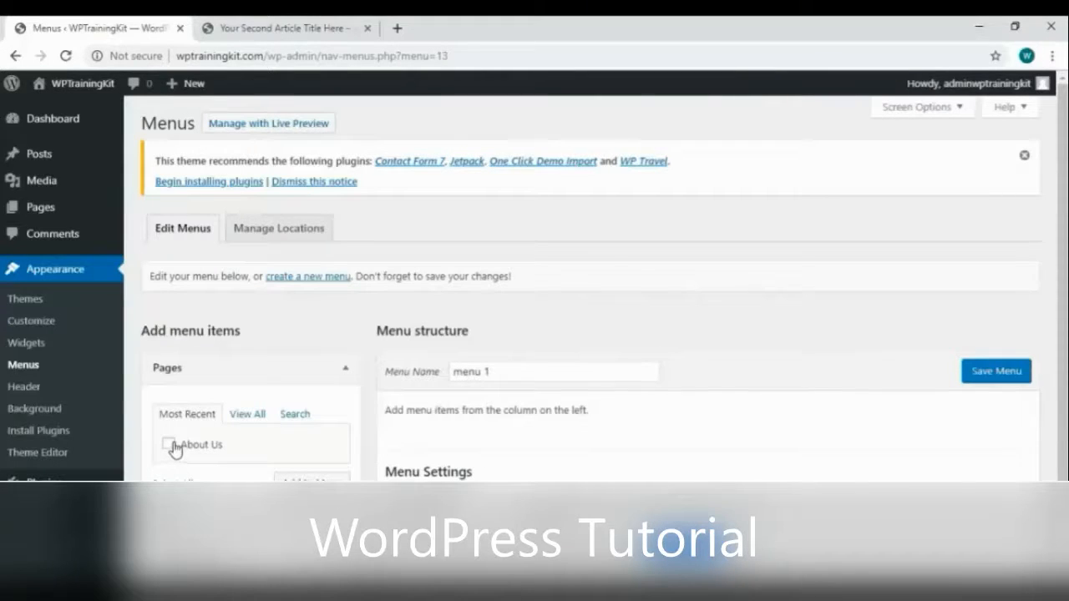
# Add the About Us page and a Home custom link using the site's address
pyautogui.click(312, 480)
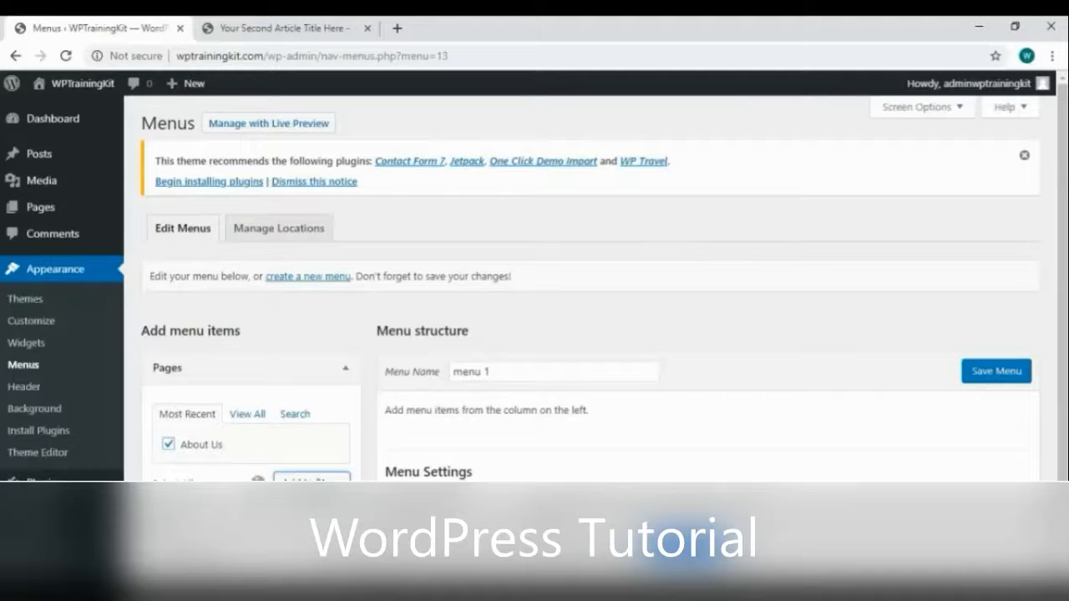
pyautogui.scroll(-3, 240, 460)
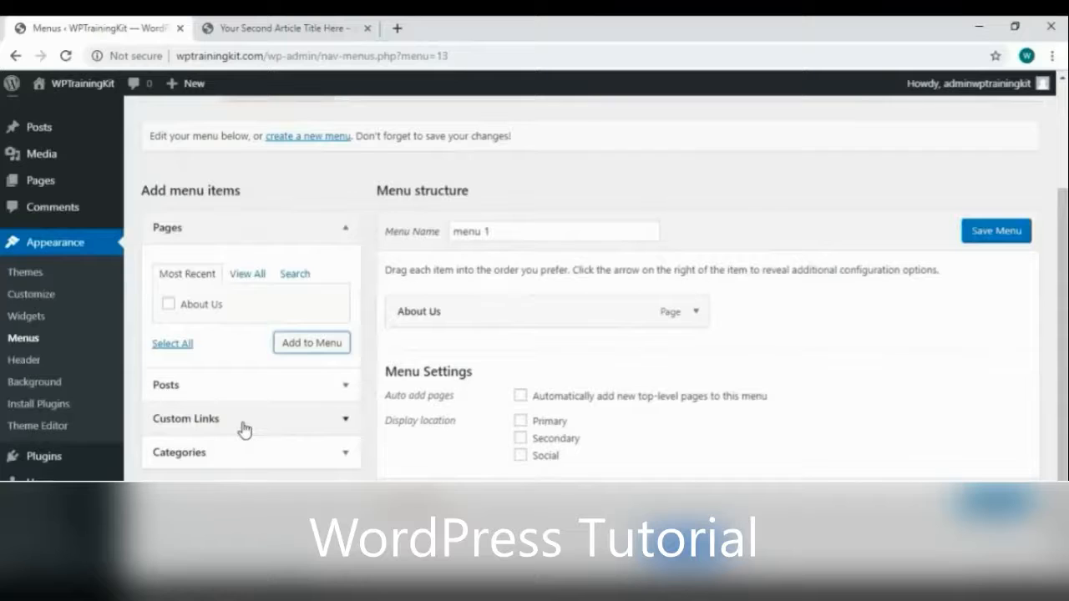
pyautogui.click(244, 428)
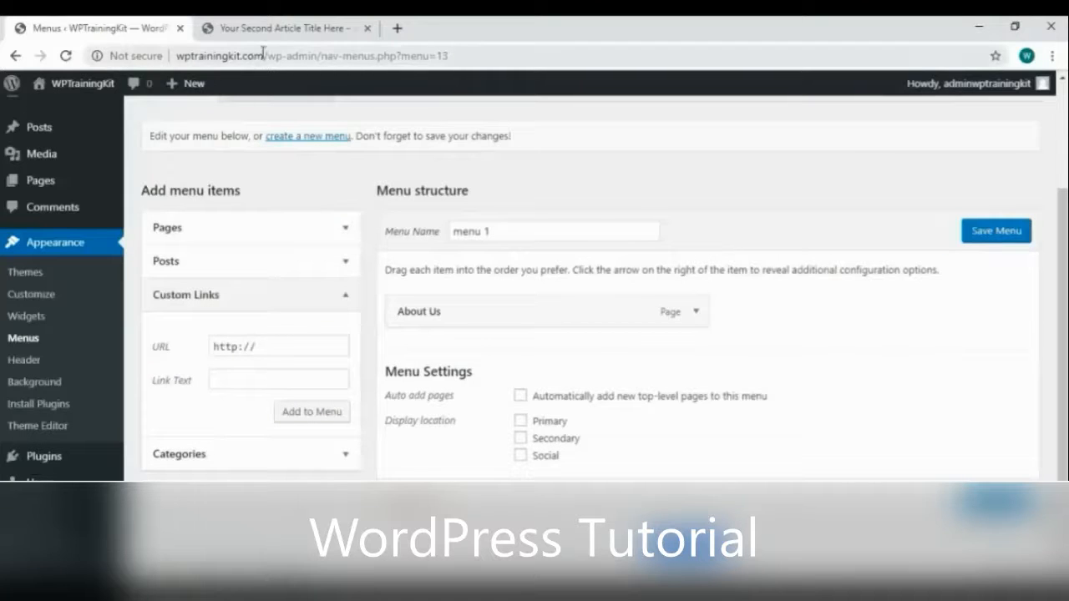
pyautogui.moveTo(263, 55); pyautogui.dragTo(179, 76)
pyautogui.hotkey('ctrl', 'c')
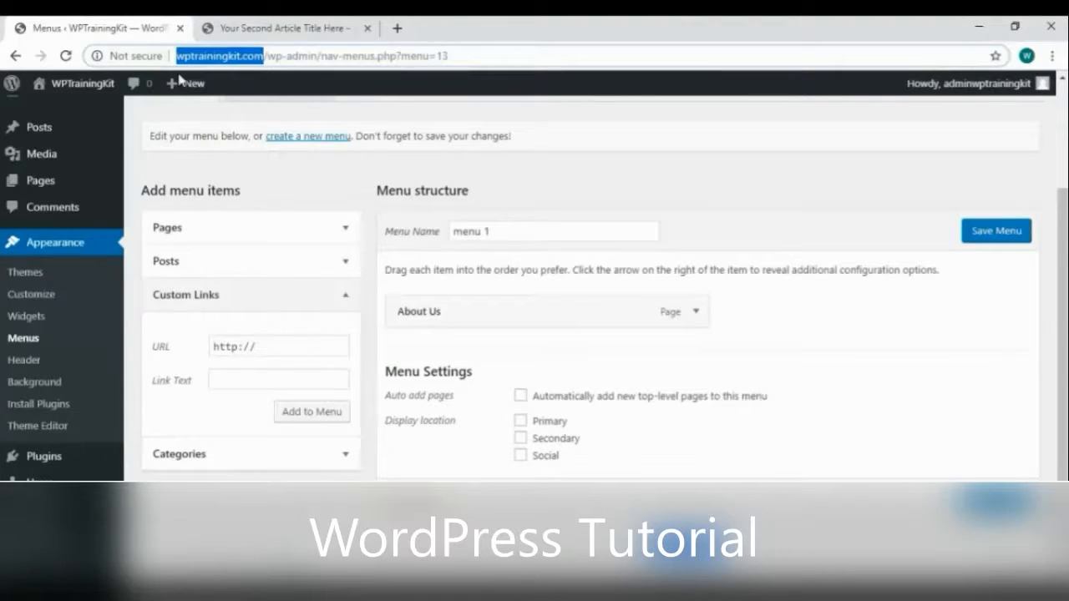
pyautogui.tripleClick(252, 345)
pyautogui.hotkey('ctrl', 'v')
pyautogui.click(263, 382)
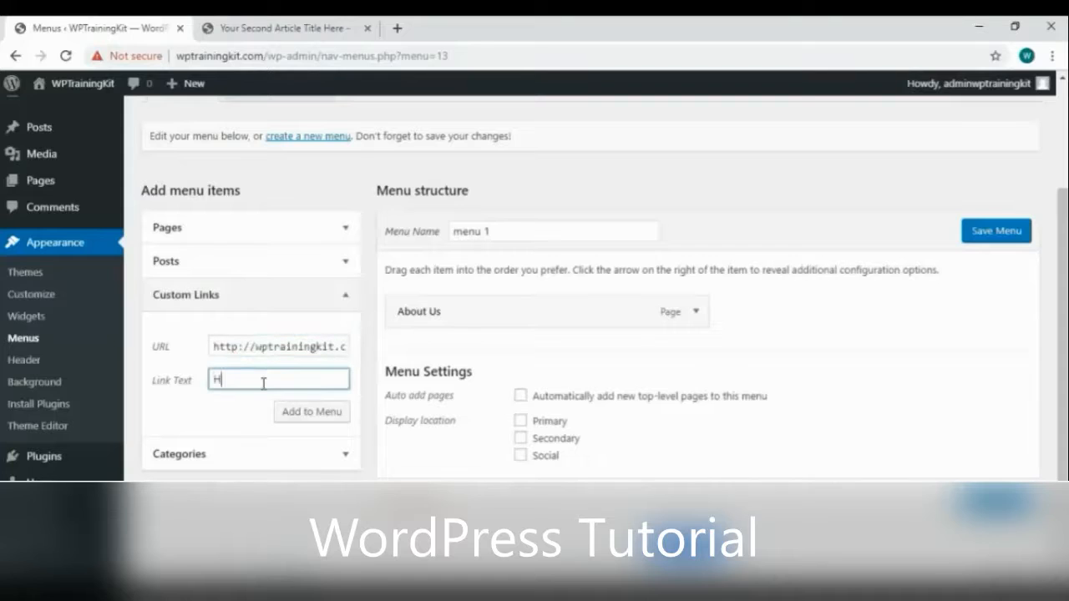
pyautogui.click(310, 422)
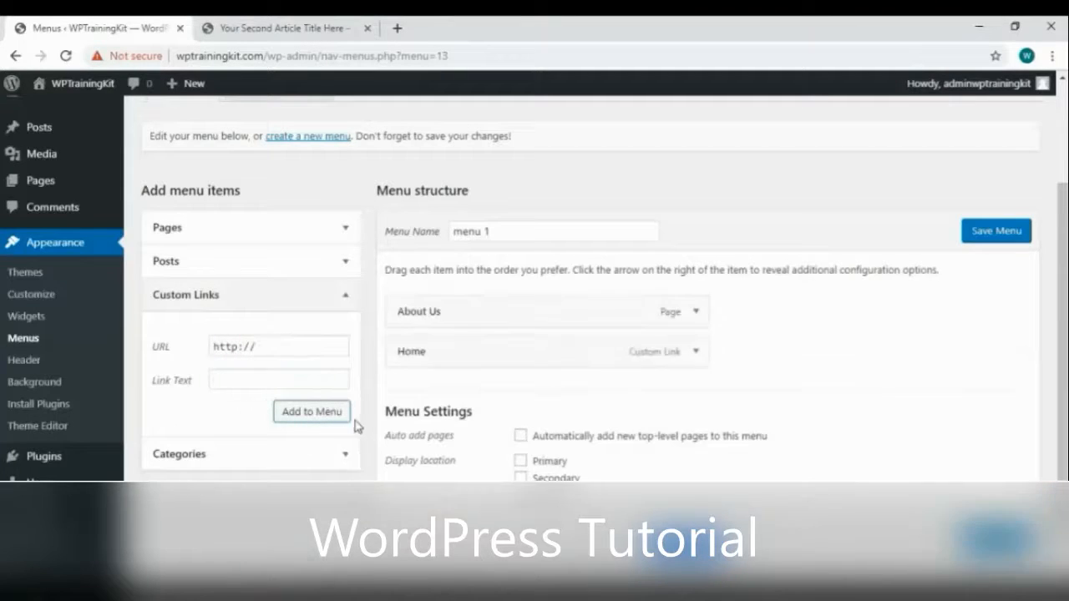
# Add the Wordpress category to the menu
pyautogui.click(301, 462)
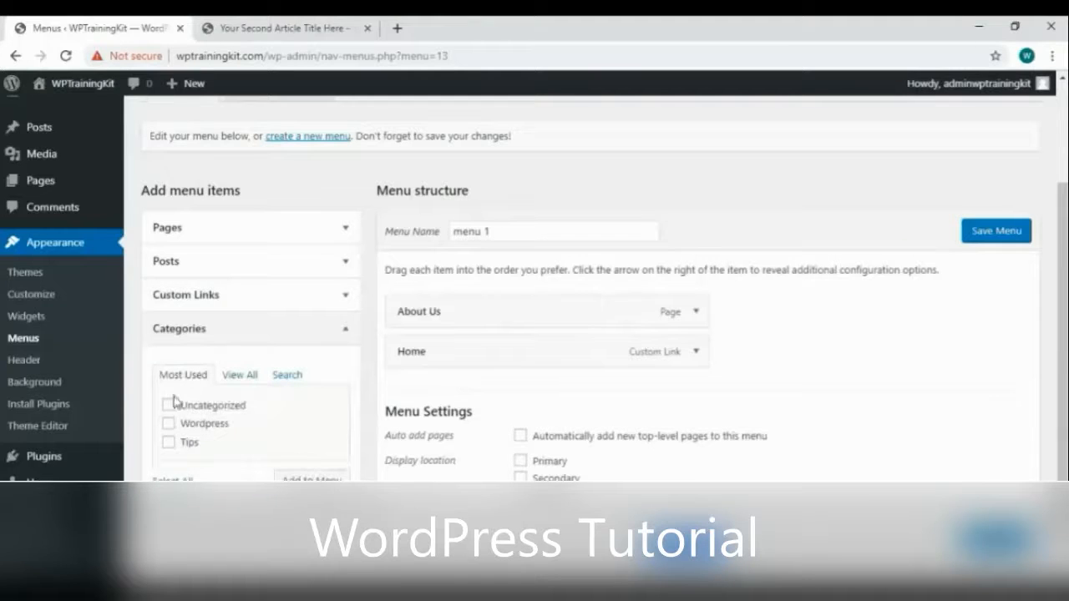
pyautogui.click(170, 426)
pyautogui.click(311, 477)
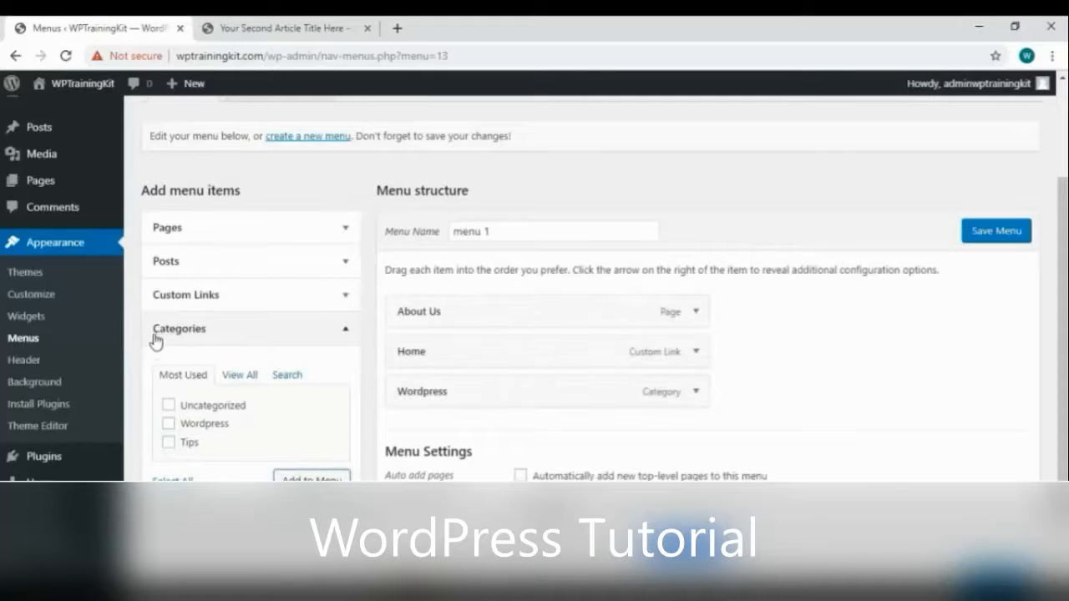
pyautogui.click(334, 331)
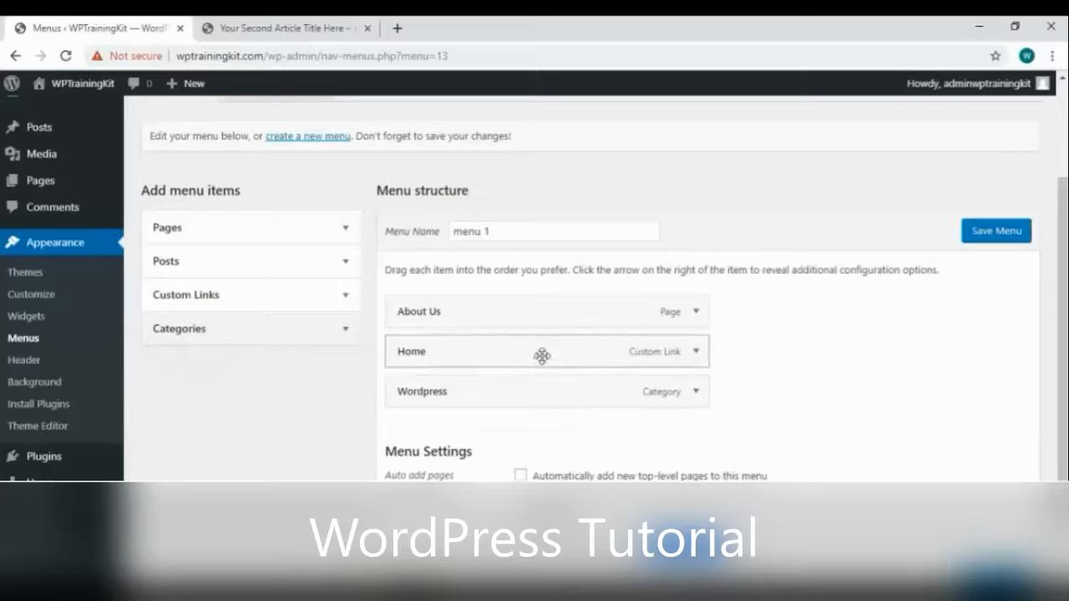
# Reorder the items to Home, Wordpress, About Us and save the menu
pyautogui.moveTo(542, 356); pyautogui.dragTo(544, 302)
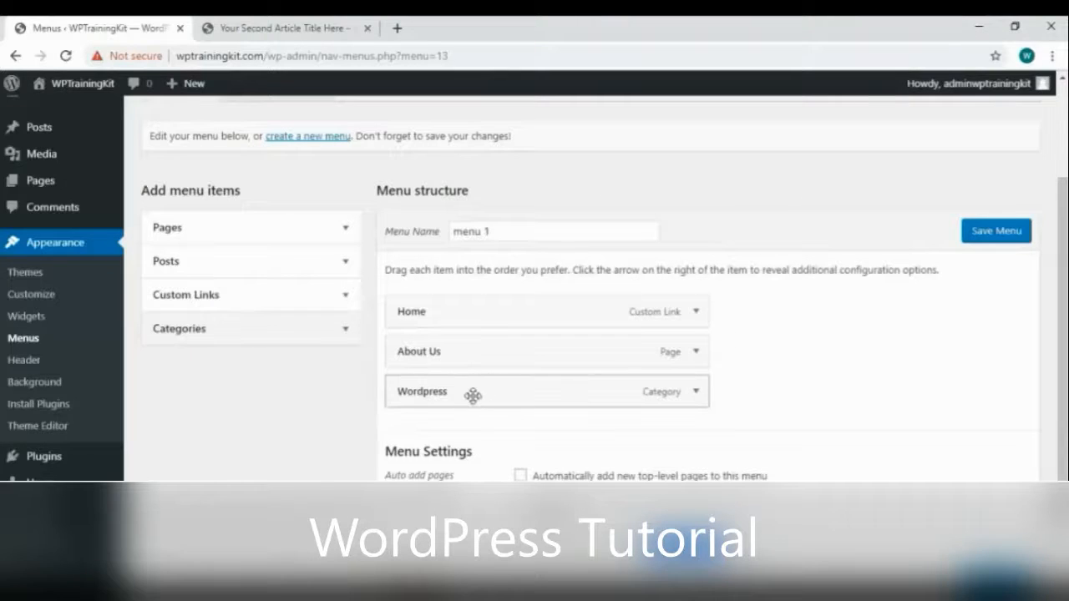
pyautogui.moveTo(487, 398); pyautogui.dragTo(467, 353)
pyautogui.moveTo(430, 396); pyautogui.dragTo(581, 389)
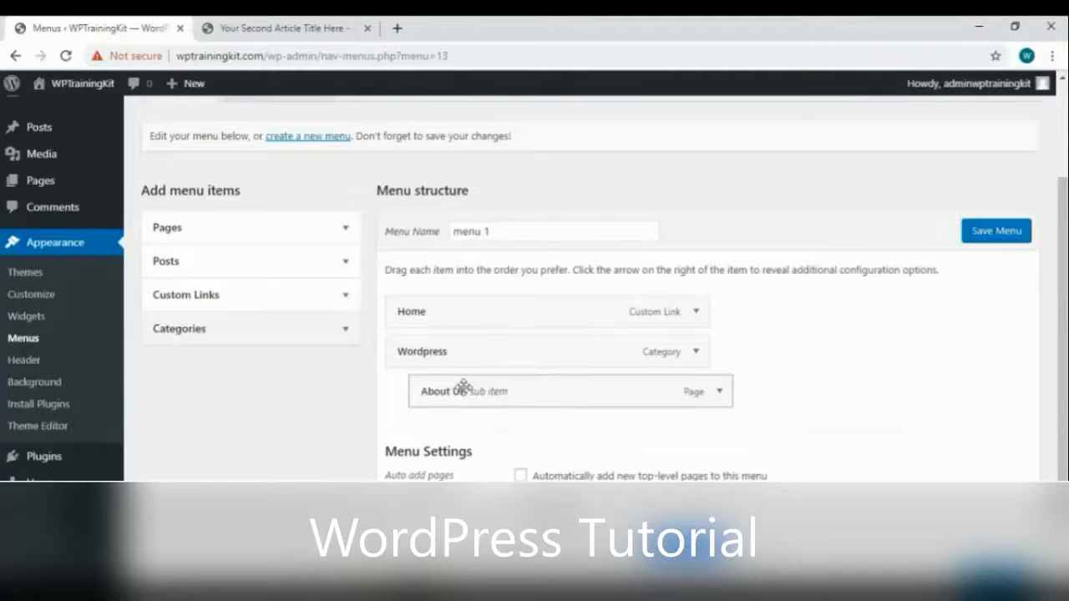
pyautogui.moveTo(491, 388); pyautogui.dragTo(467, 386)
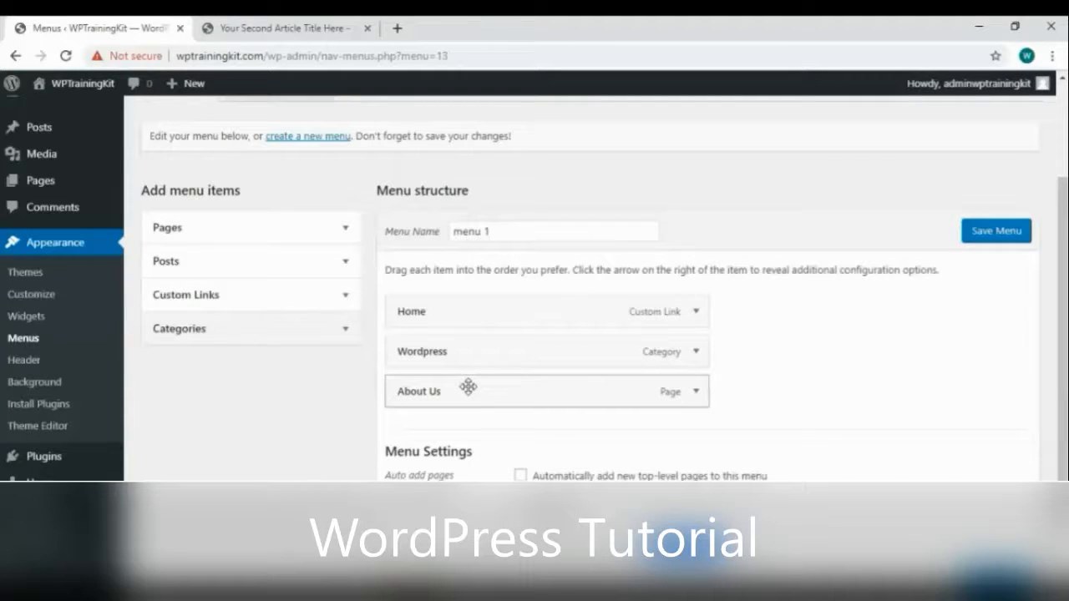
pyautogui.click(974, 240)
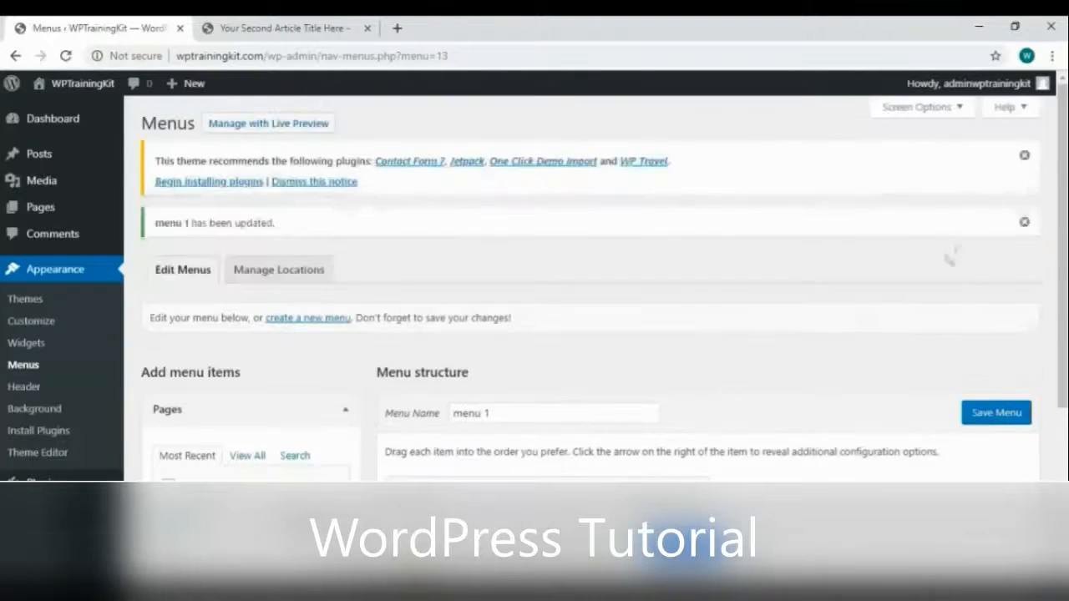
# Assign menu 1 to the Primary theme location and save the changes
pyautogui.click(272, 276)
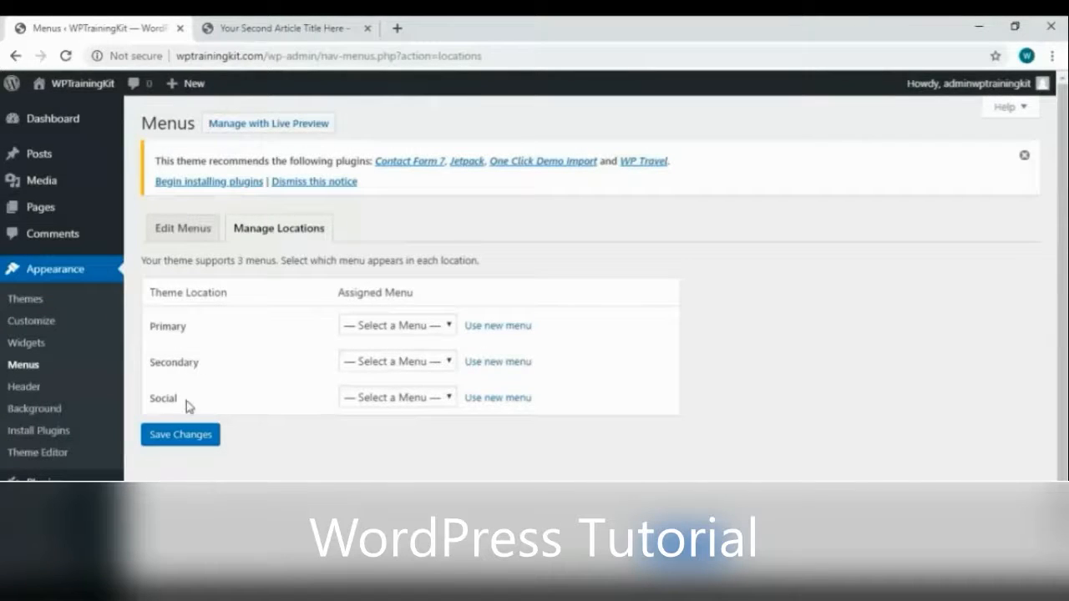
pyautogui.click(386, 327)
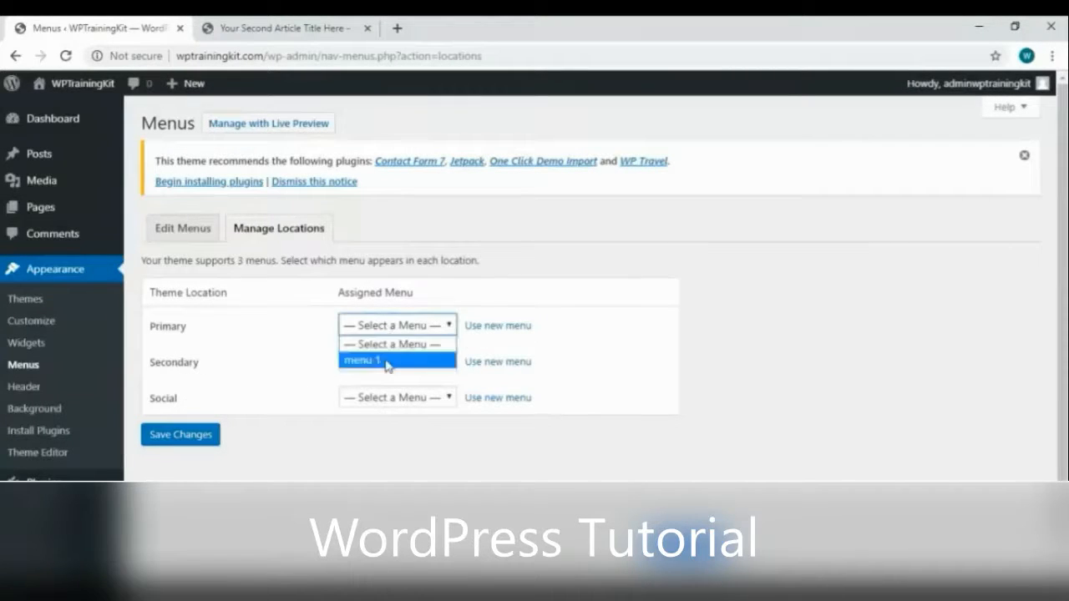
pyautogui.click(394, 361)
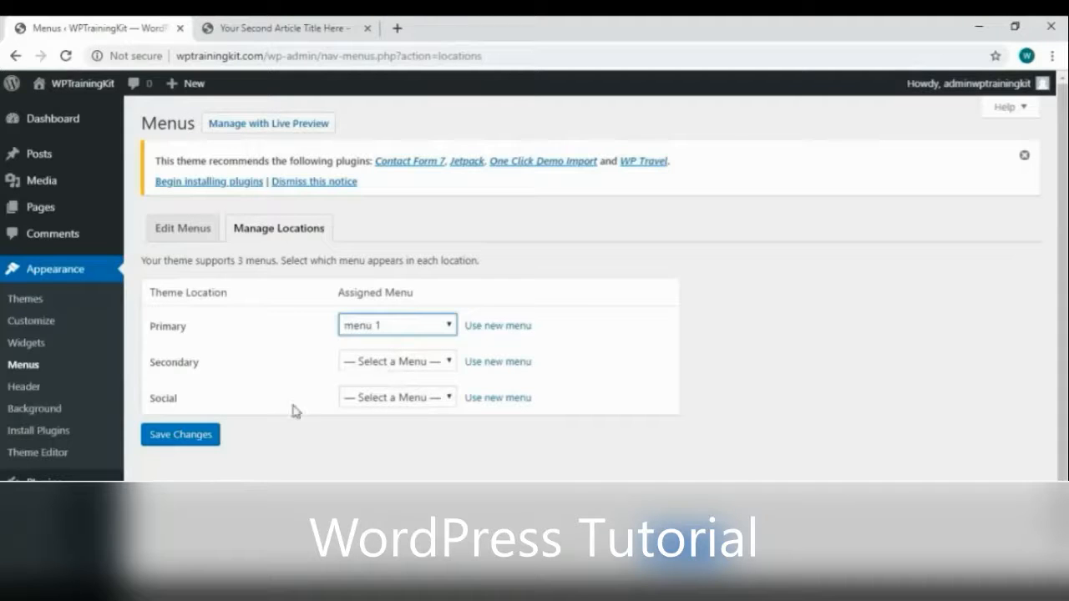
pyautogui.click(215, 441)
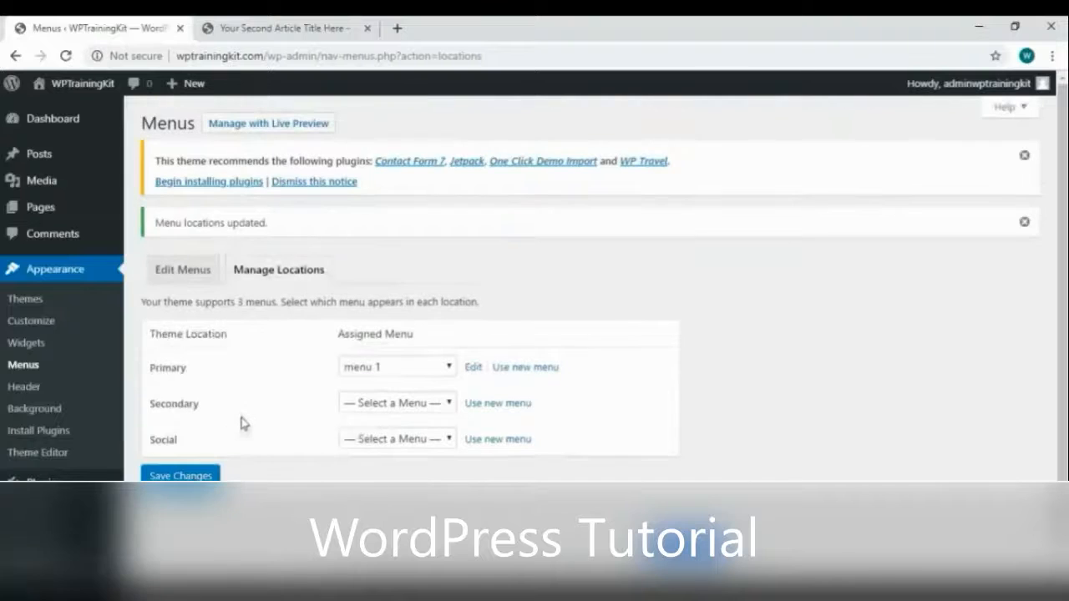
pyautogui.click(292, 32)
# Reload the article, then move About Us above Wordpress in menu 1 and save
pyautogui.rightClick(364, 165)
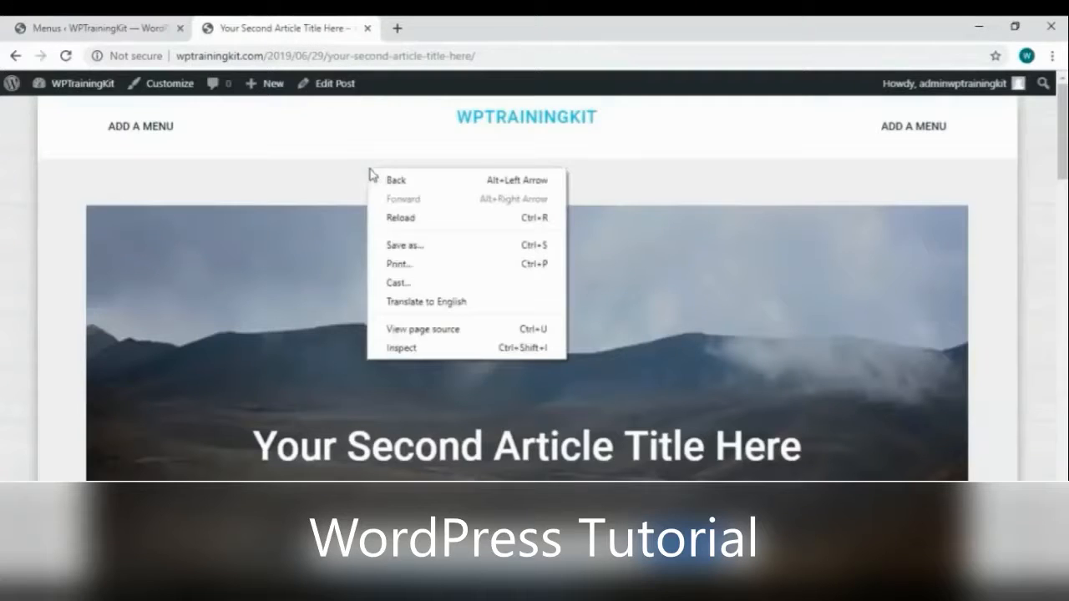
pyautogui.click(406, 217)
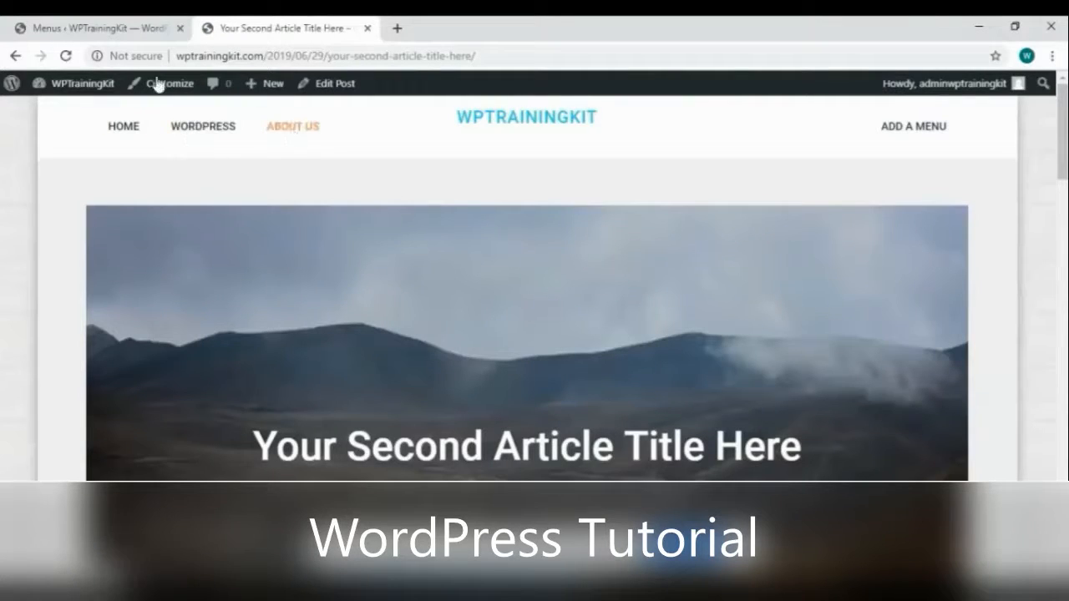
pyautogui.click(92, 29)
pyautogui.click(176, 275)
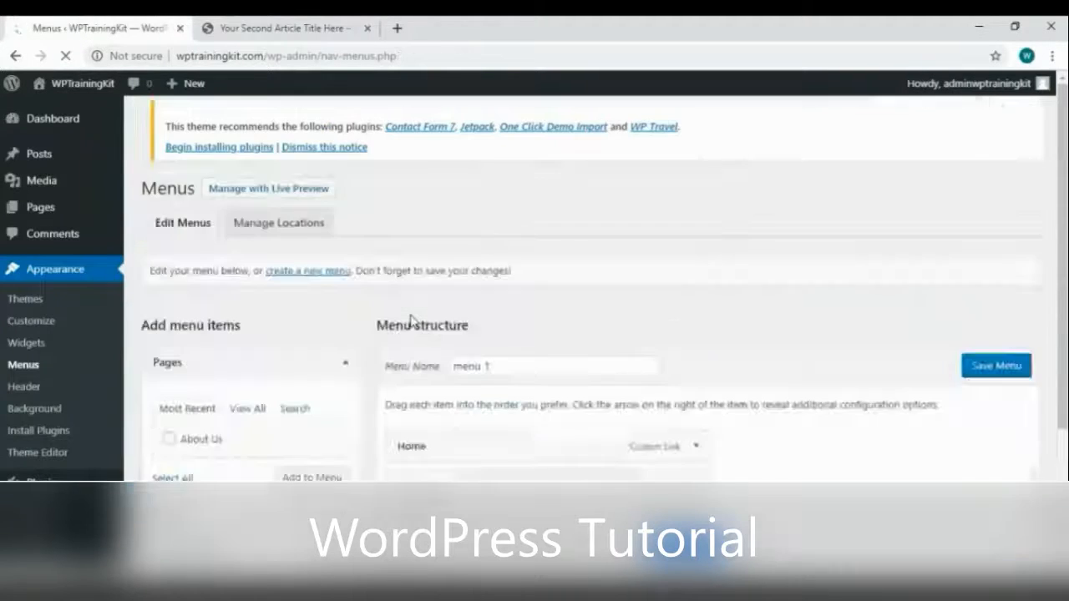
pyautogui.scroll(-1, 459, 434)
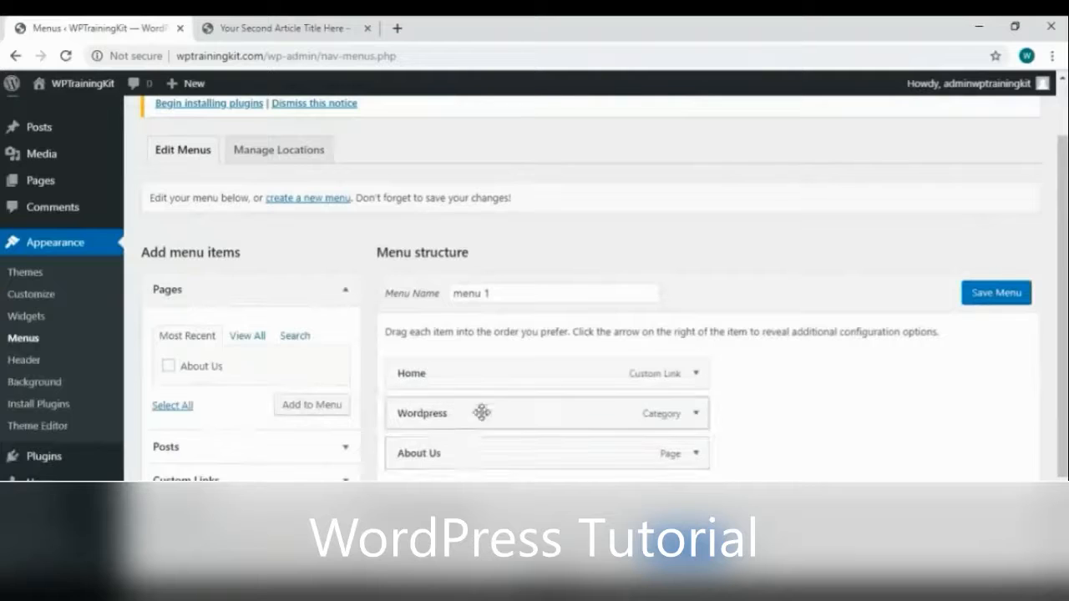
pyautogui.moveTo(470, 449); pyautogui.dragTo(437, 398)
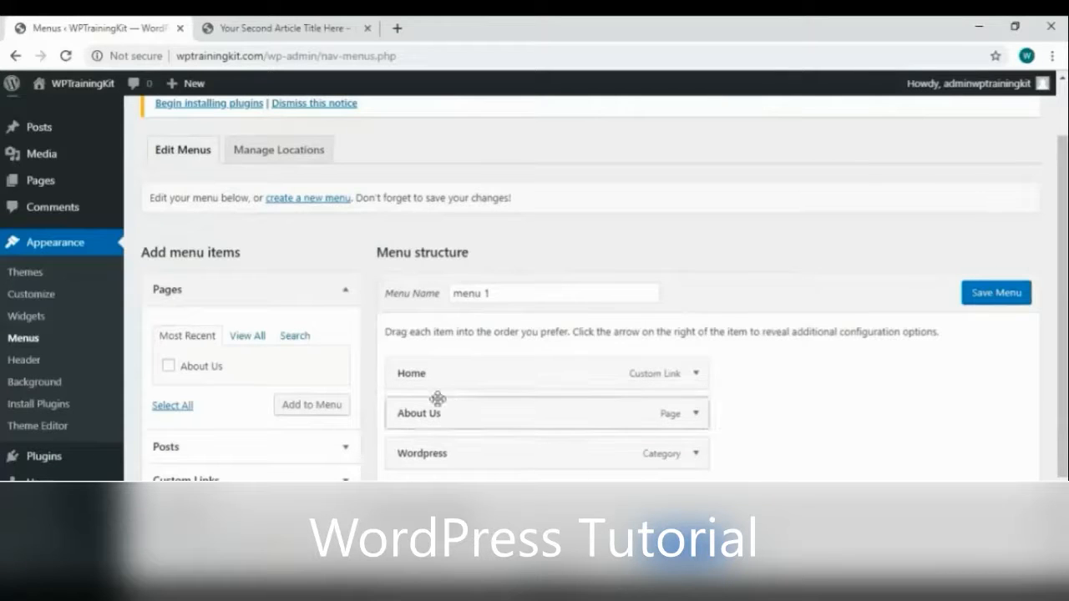
pyautogui.click(976, 299)
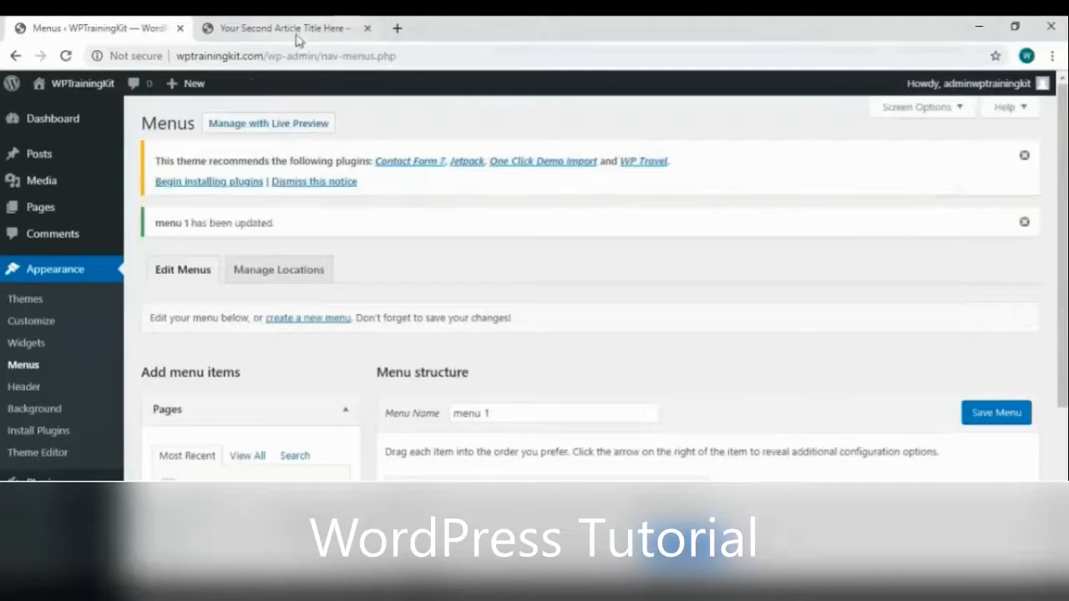
# Reload the article to confirm the header shows Home, About Us, Wordpress
pyautogui.click(292, 29)
pyautogui.rightClick(389, 167)
pyautogui.click(423, 215)
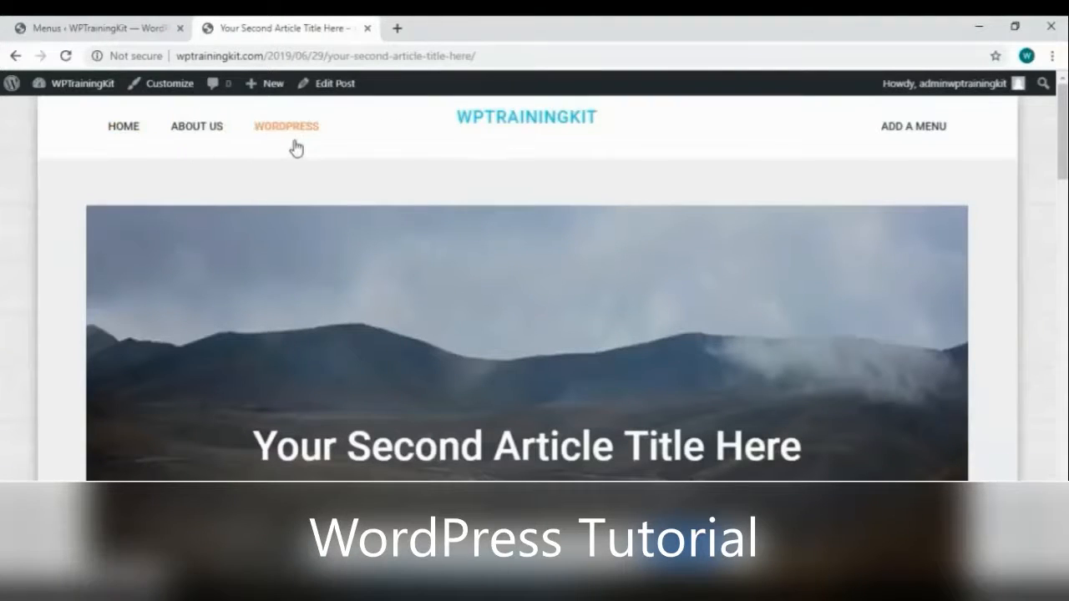
pyautogui.click(100, 31)
pyautogui.scroll(-2, 490, 365)
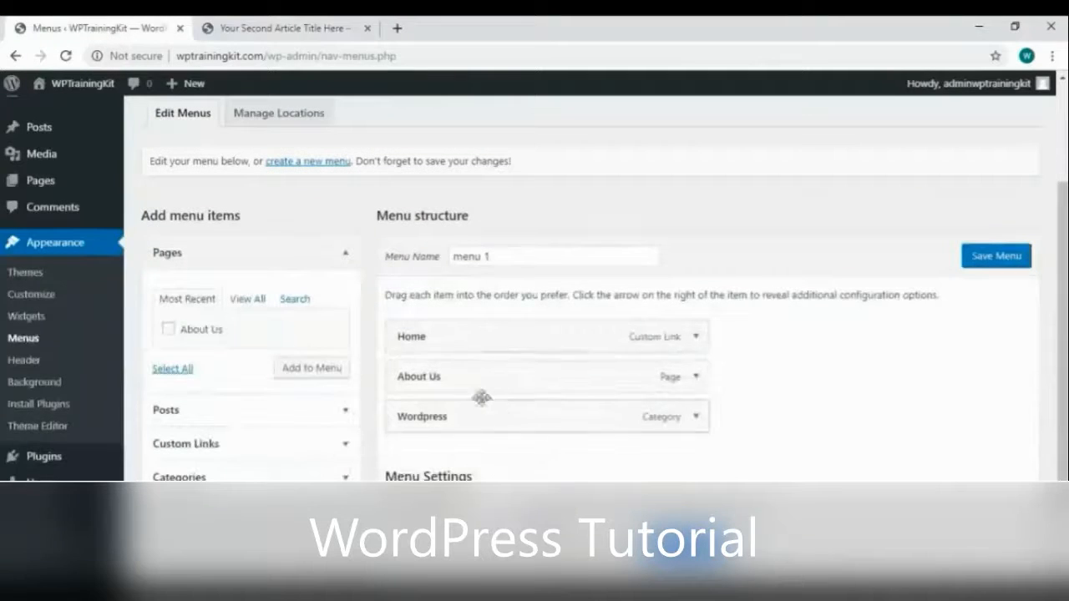
# Create a menu named 'menu 2' and add the Wordpress and Tips categories
pyautogui.click(320, 165)
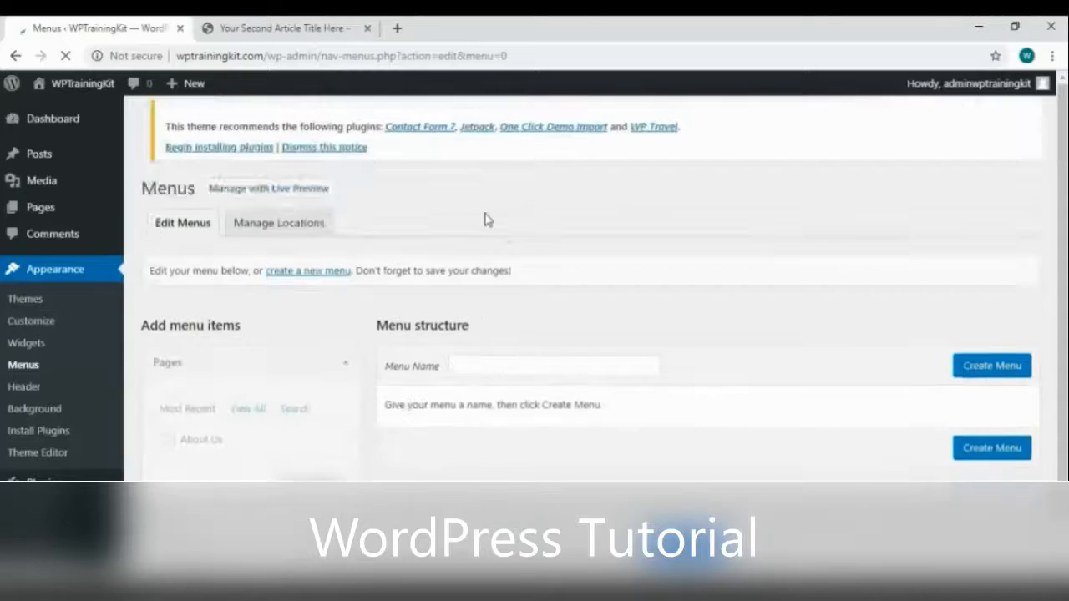
pyautogui.click(536, 372)
pyautogui.write('me')
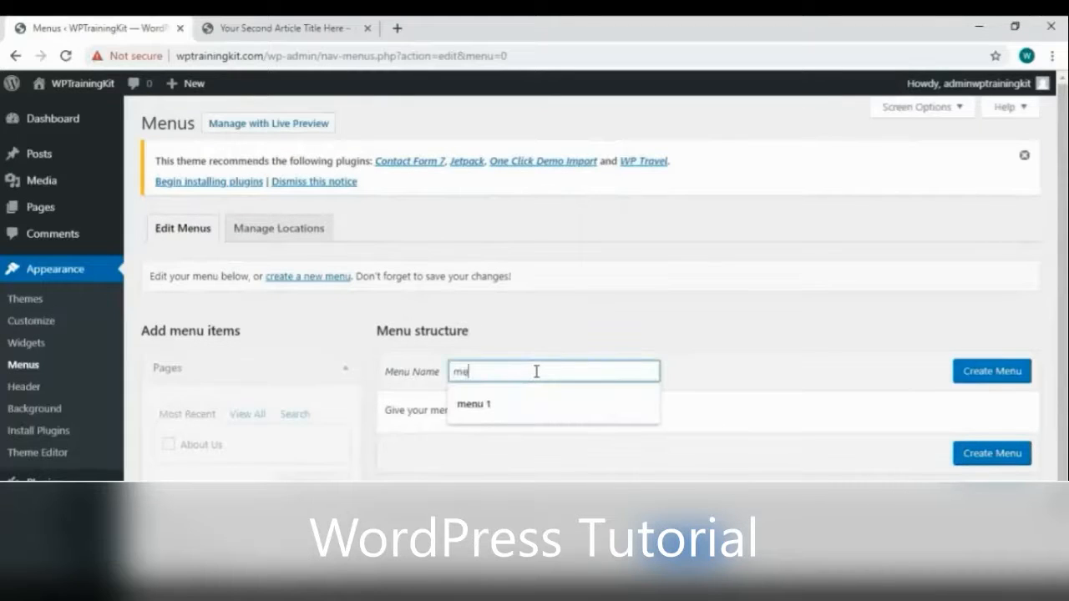
pyautogui.write('nu 2')
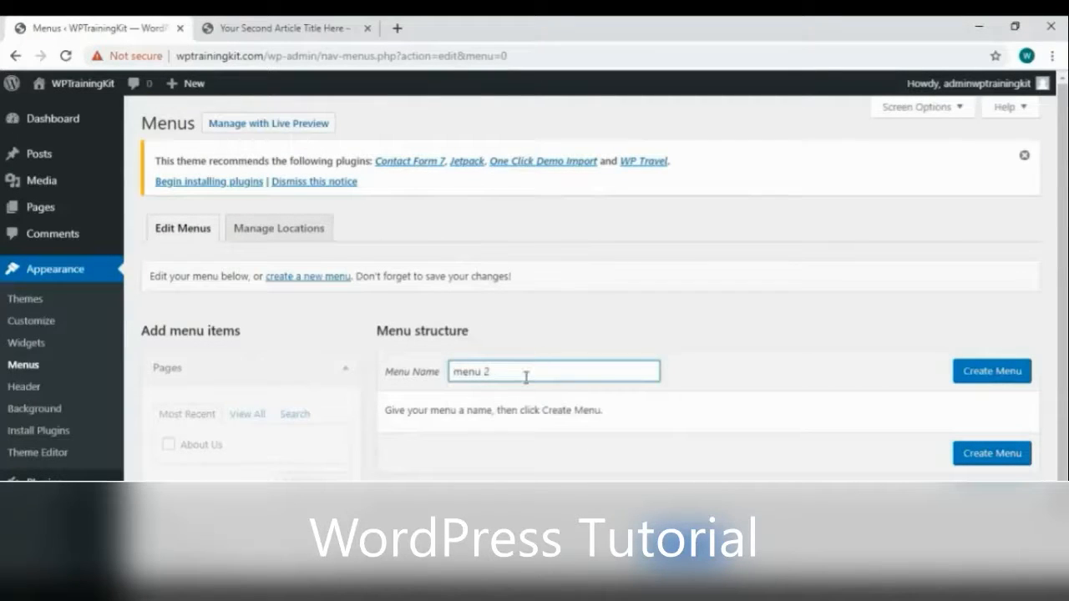
pyautogui.click(966, 375)
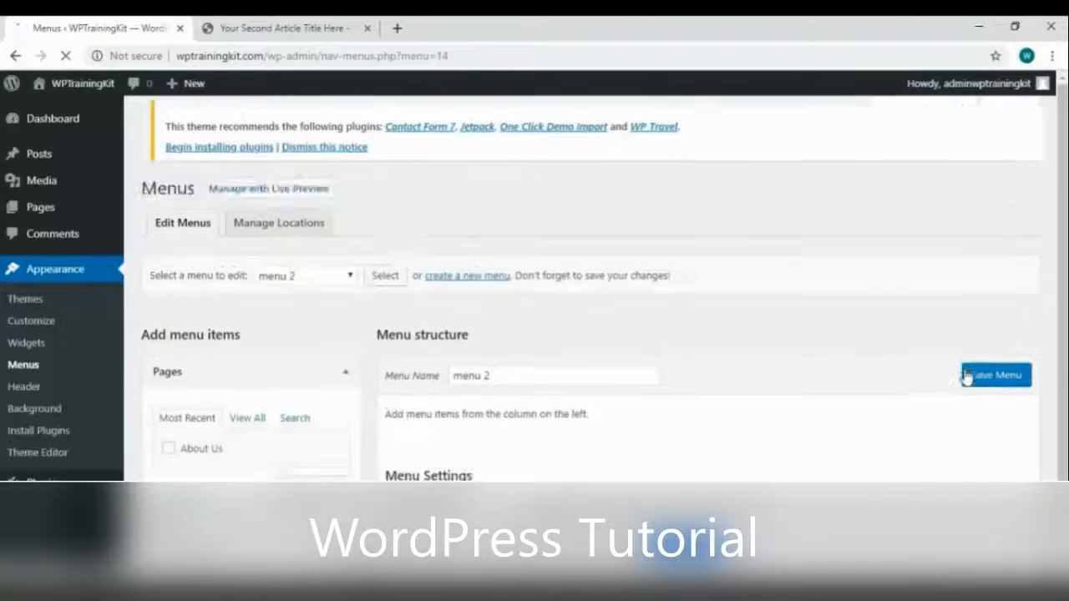
pyautogui.scroll(-2, 678, 463)
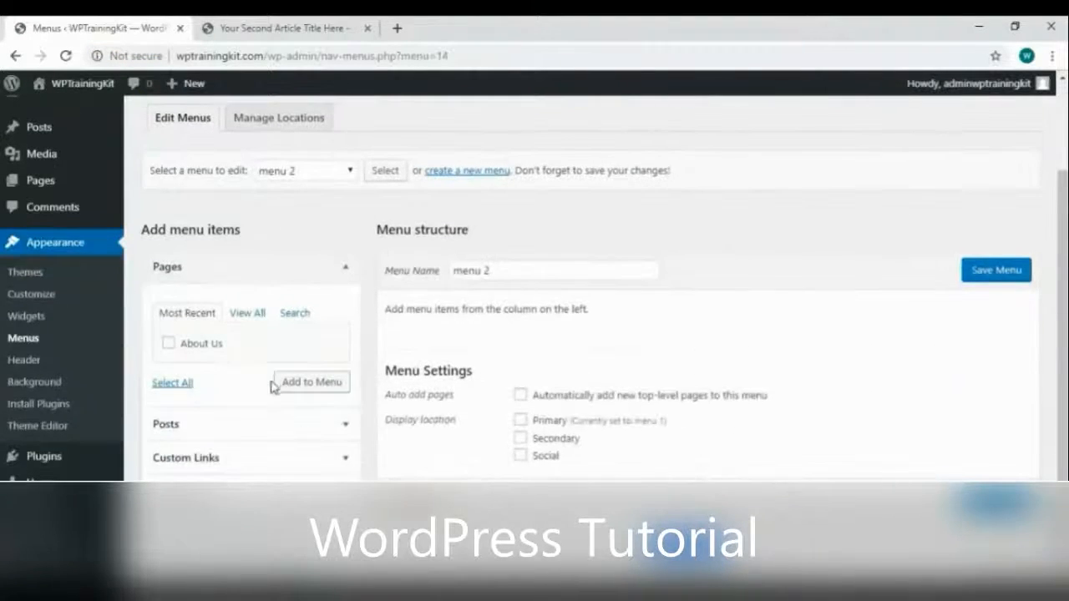
pyautogui.click(192, 484)
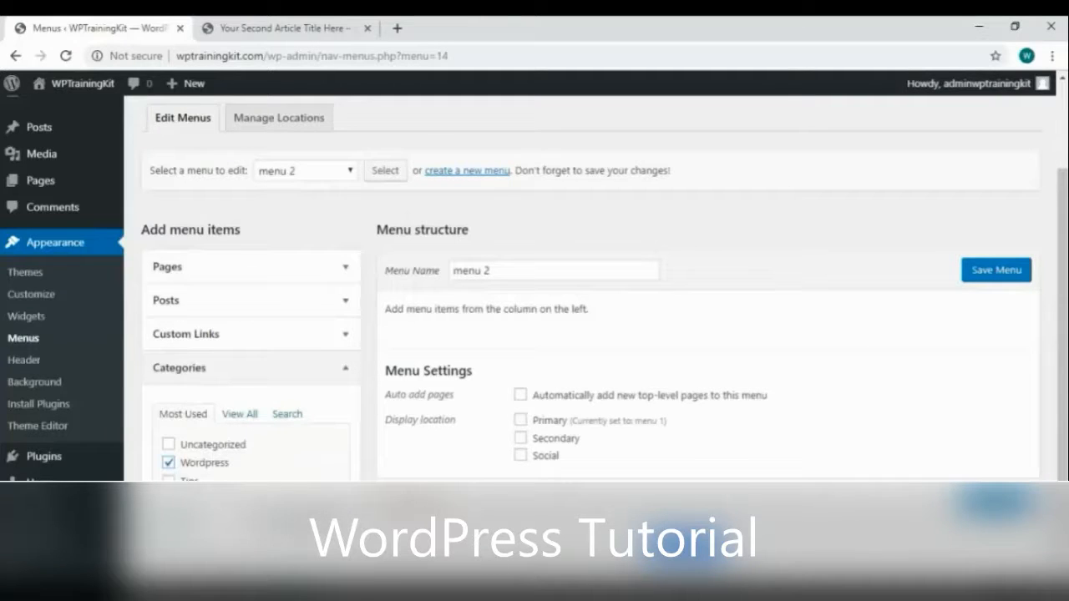
pyautogui.click(316, 520)
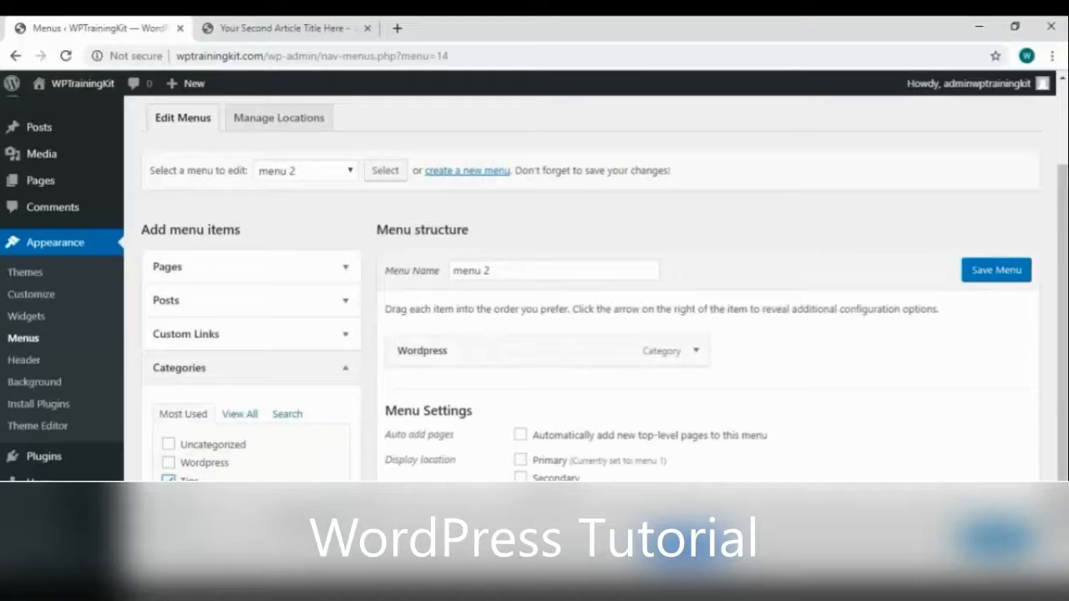
# Add a Home custom link with the site address, move it to the top, and save
pyautogui.click(338, 336)
pyautogui.click(264, 386)
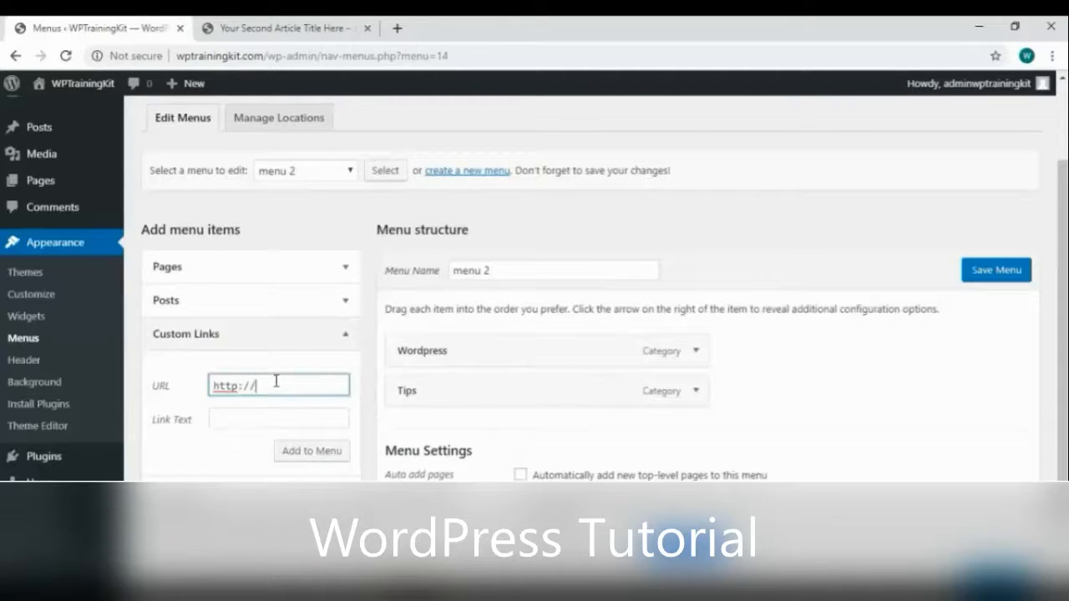
pyautogui.write('wptrainingkit.com')
pyautogui.click(269, 419)
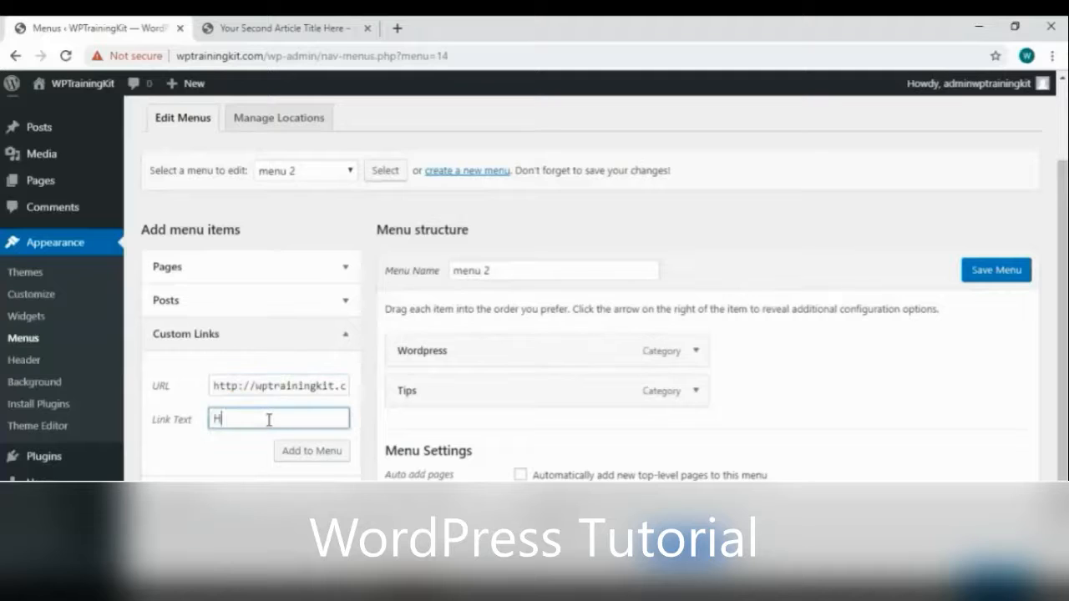
pyautogui.click(298, 451)
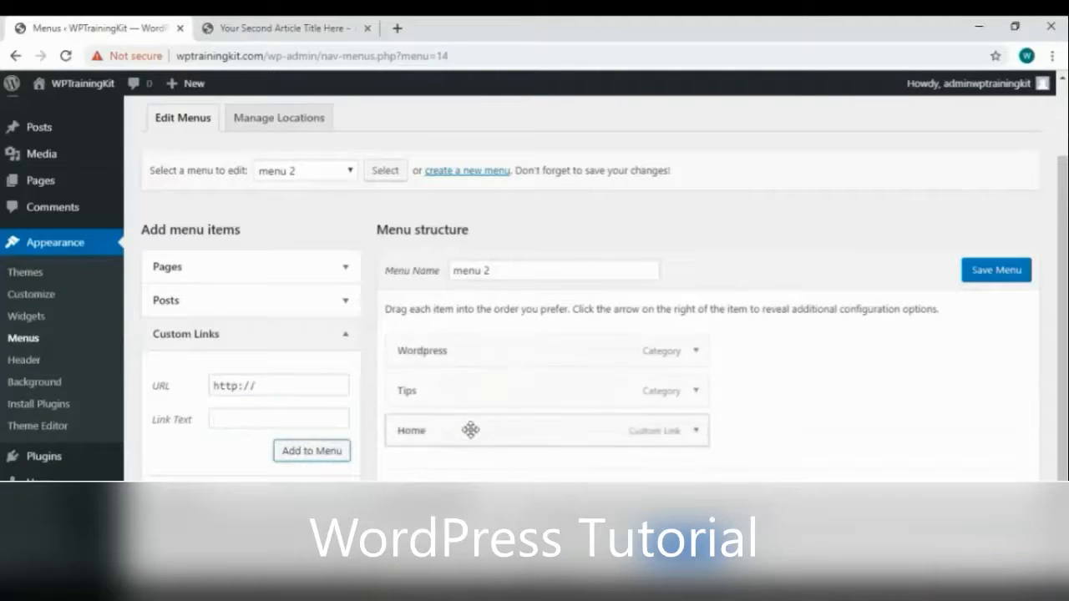
pyautogui.moveTo(476, 430); pyautogui.dragTo(499, 379)
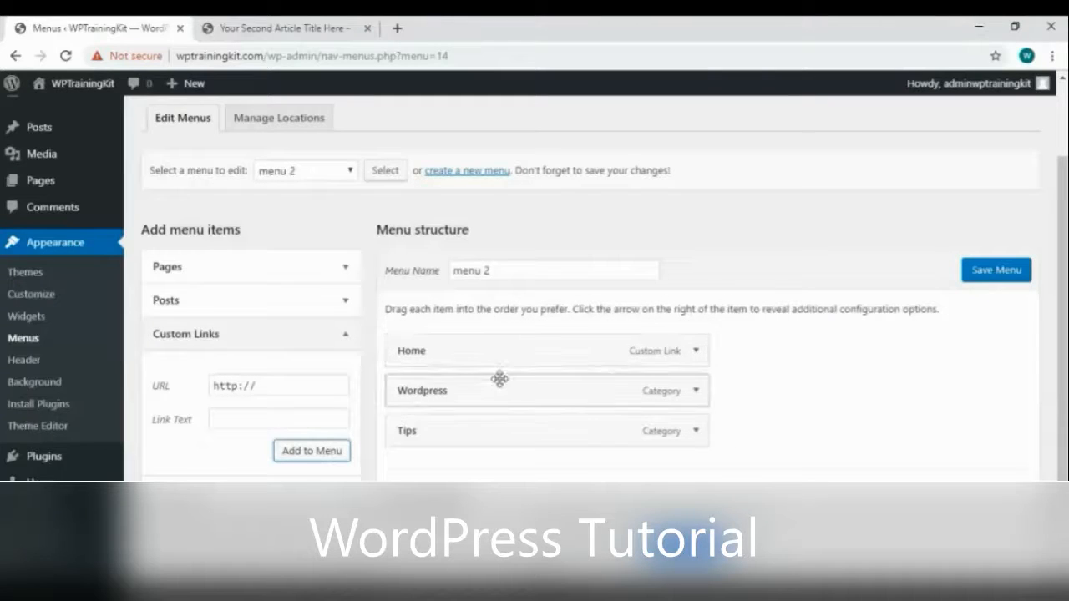
pyautogui.click(994, 272)
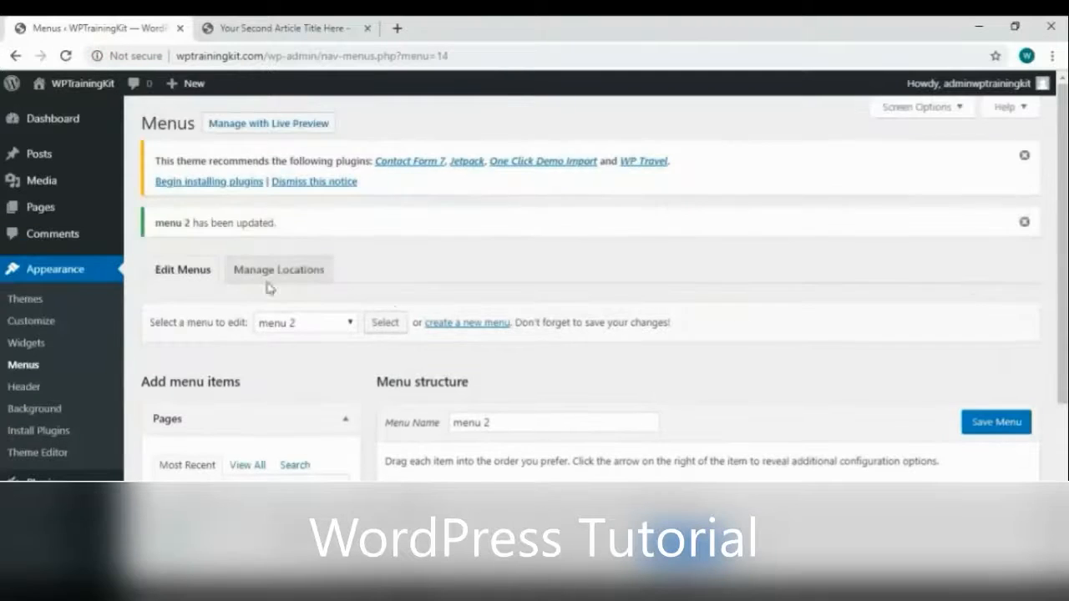
# Assign menu 2 to the Secondary location and save the changes
pyautogui.click(278, 275)
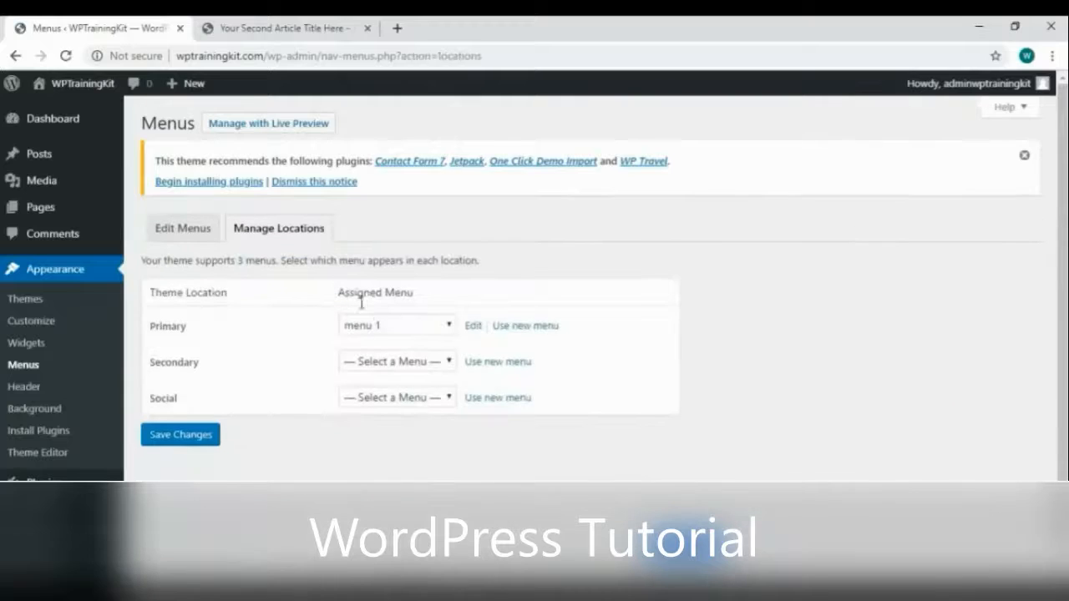
pyautogui.click(381, 367)
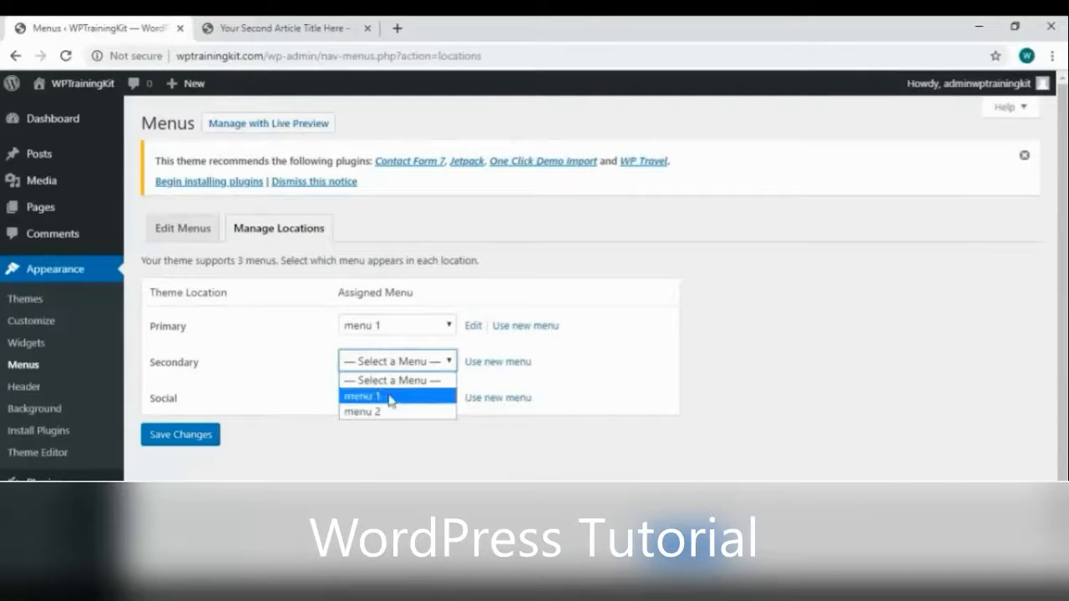
pyautogui.click(377, 411)
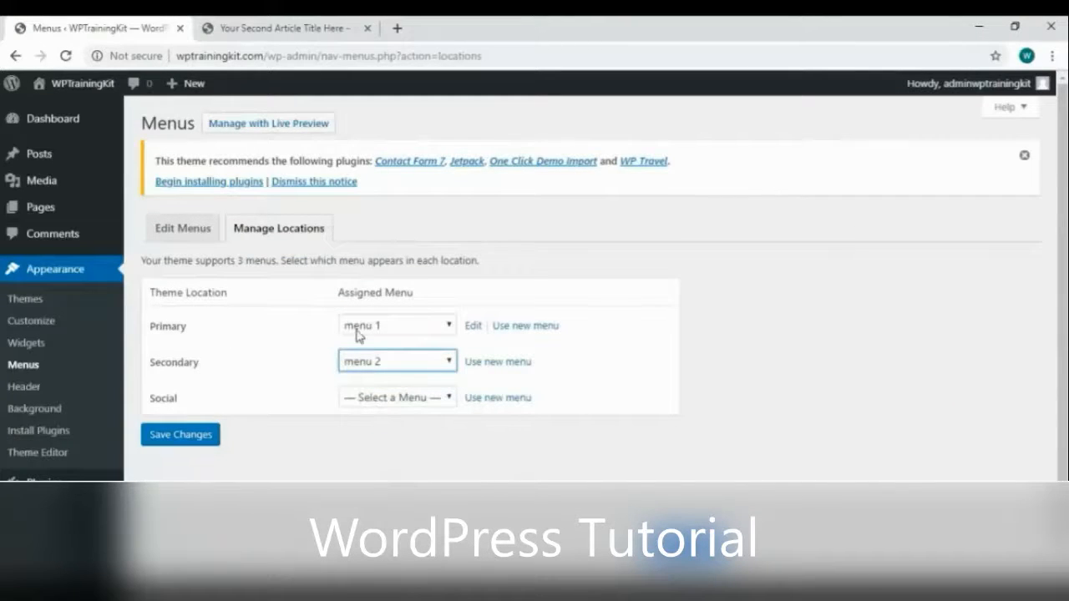
pyautogui.click(175, 441)
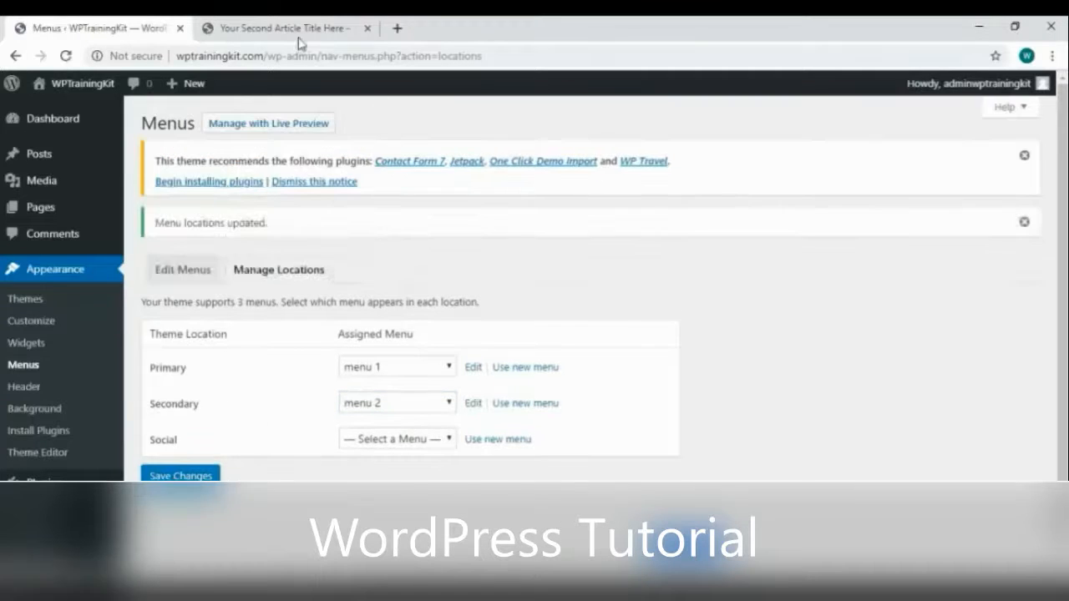
# Reload the article to check both header menus appear
pyautogui.click(282, 27)
pyautogui.rightClick(373, 161)
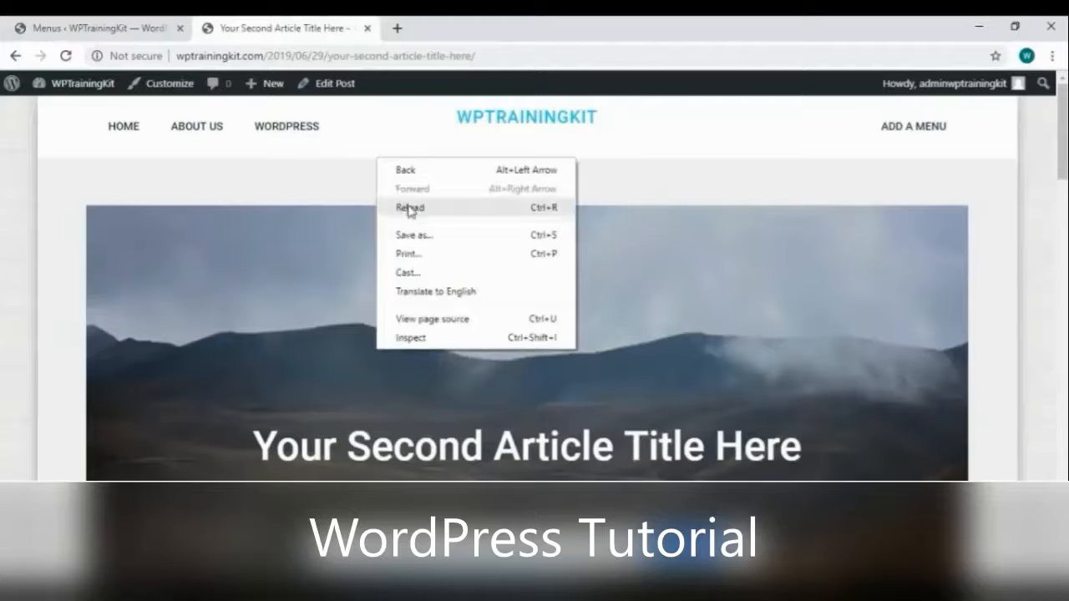
pyautogui.click(409, 209)
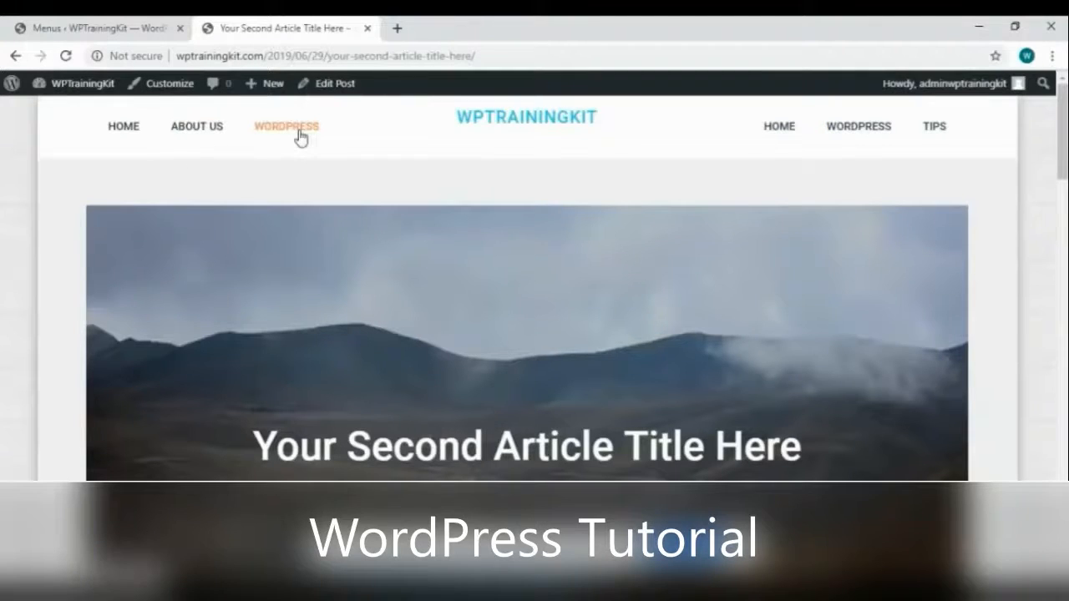
pyautogui.click(126, 28)
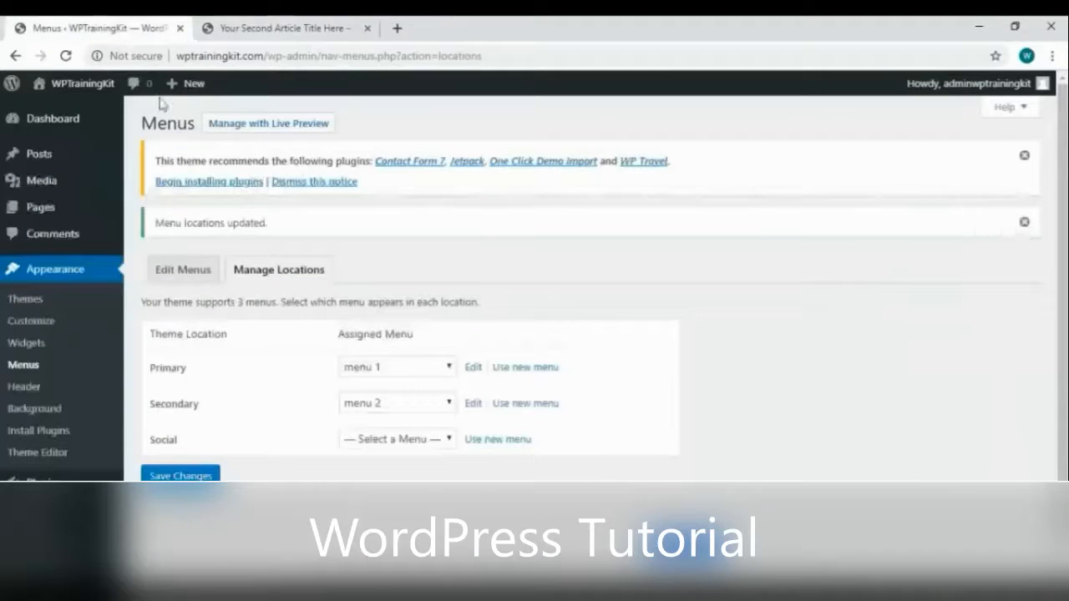
# Compare the live header menus and load menu 1 (Primary) into the menu editor
pyautogui.click(175, 279)
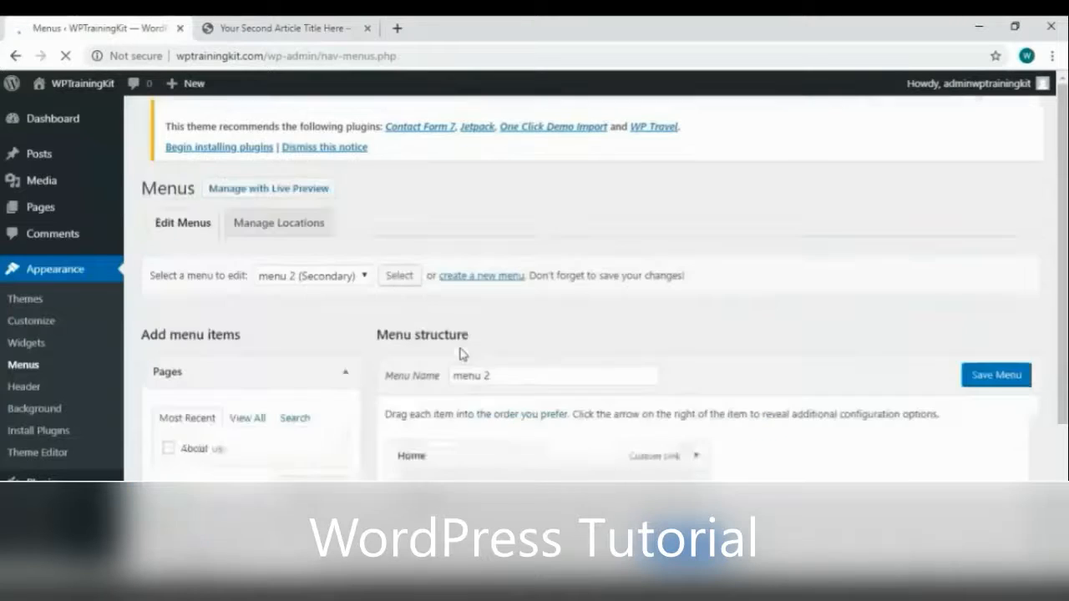
pyautogui.scroll(-2, 501, 335)
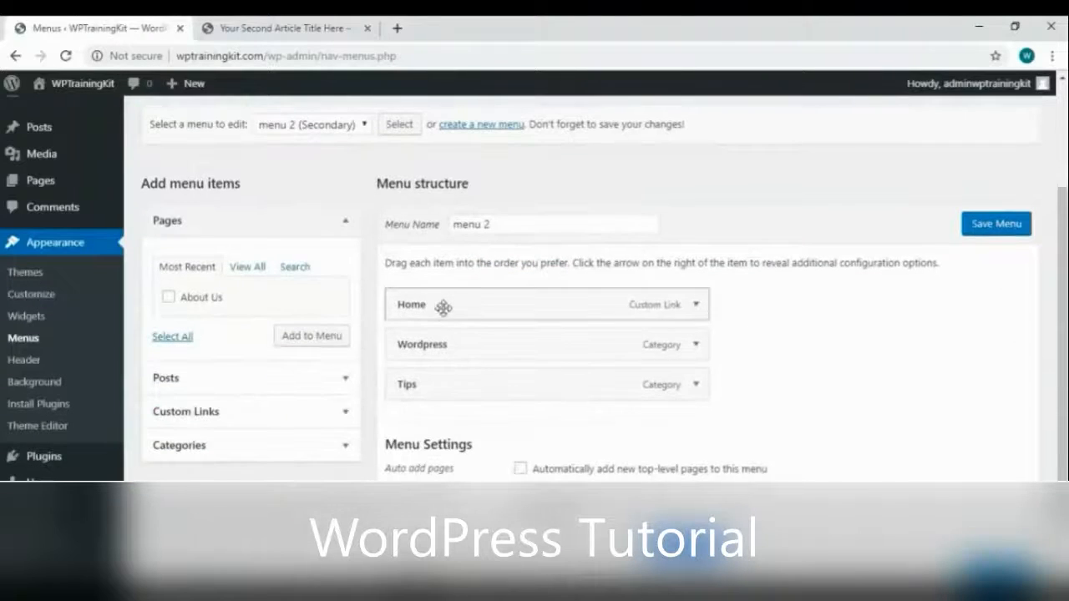
pyautogui.click(286, 30)
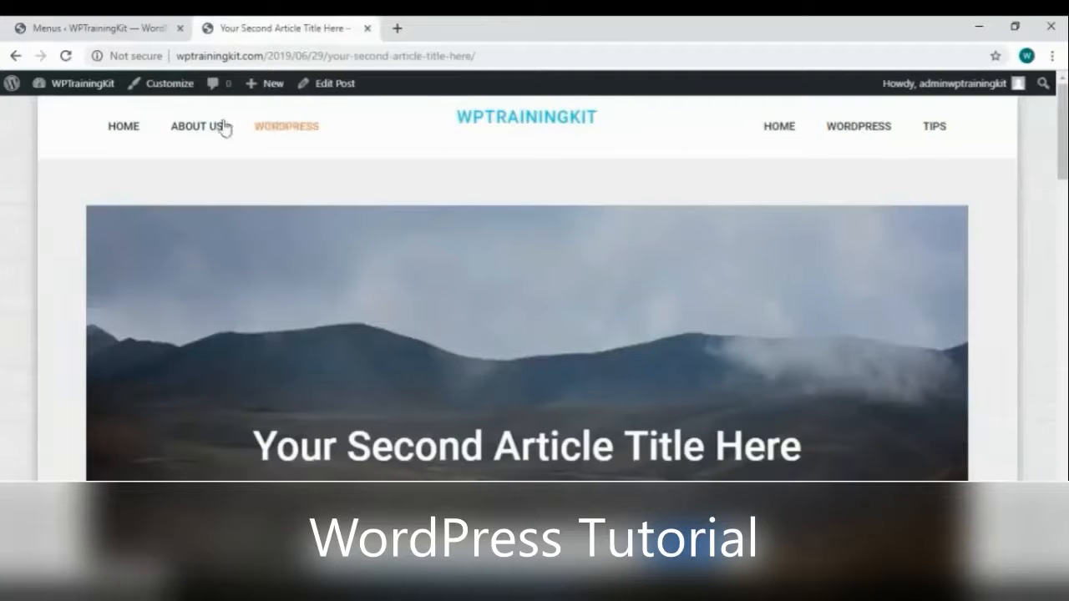
pyautogui.click(136, 31)
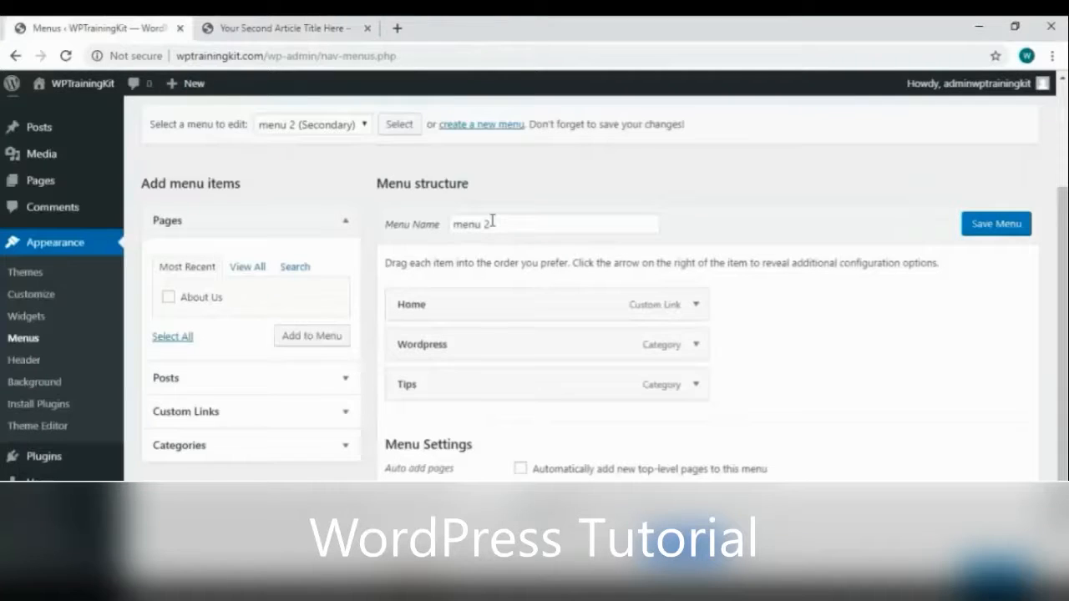
pyautogui.click(316, 127)
pyautogui.click(312, 147)
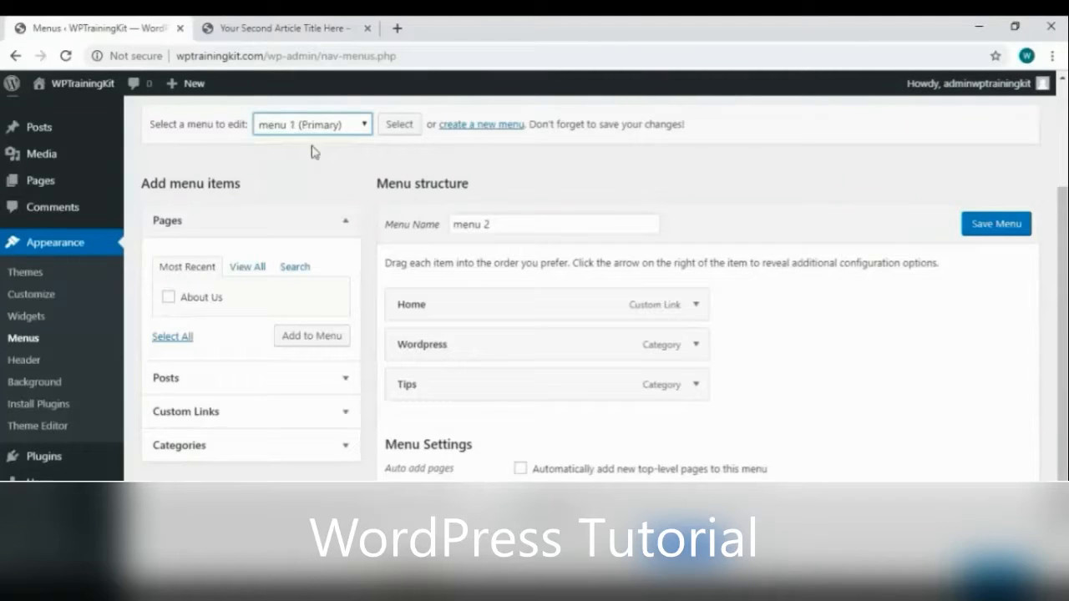
pyautogui.click(386, 125)
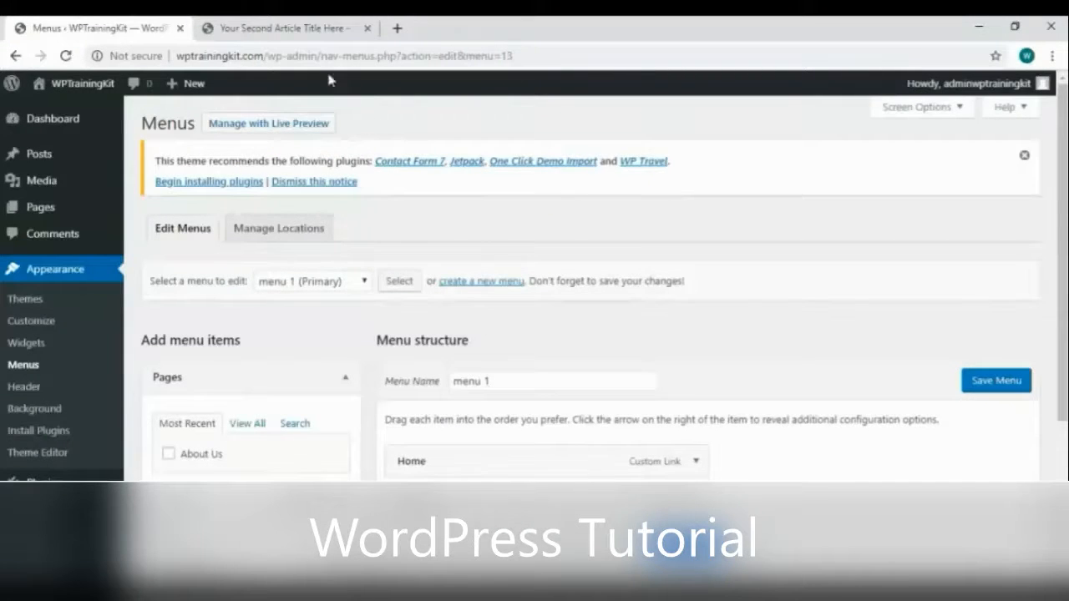
# Load menu 2 (Secondary) into the editor and choose Delete Menu
pyautogui.click(285, 25)
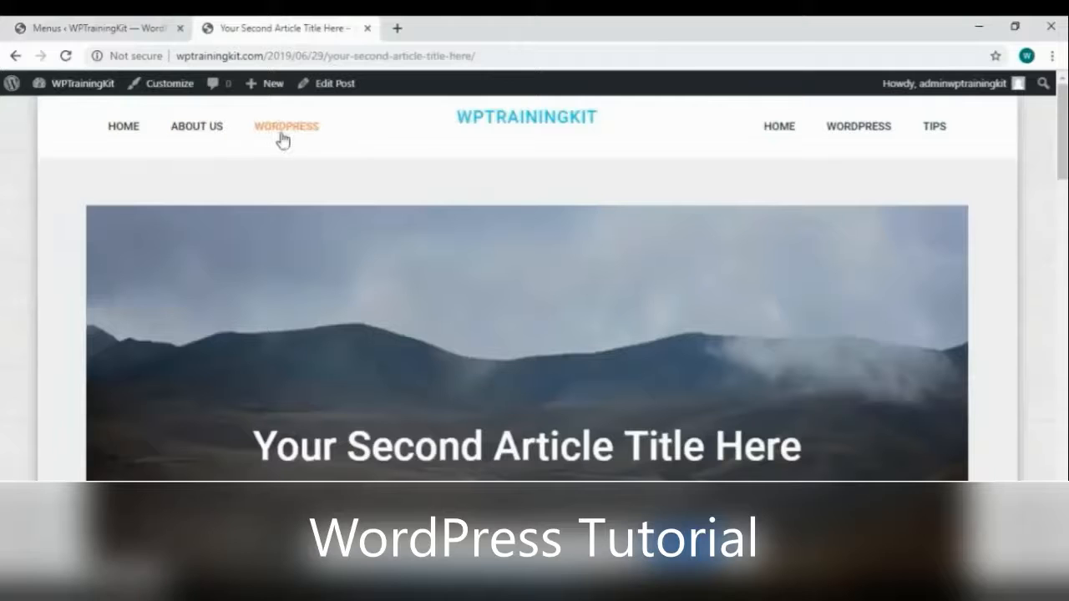
pyautogui.click(92, 27)
pyautogui.scroll(-2, 618, 350)
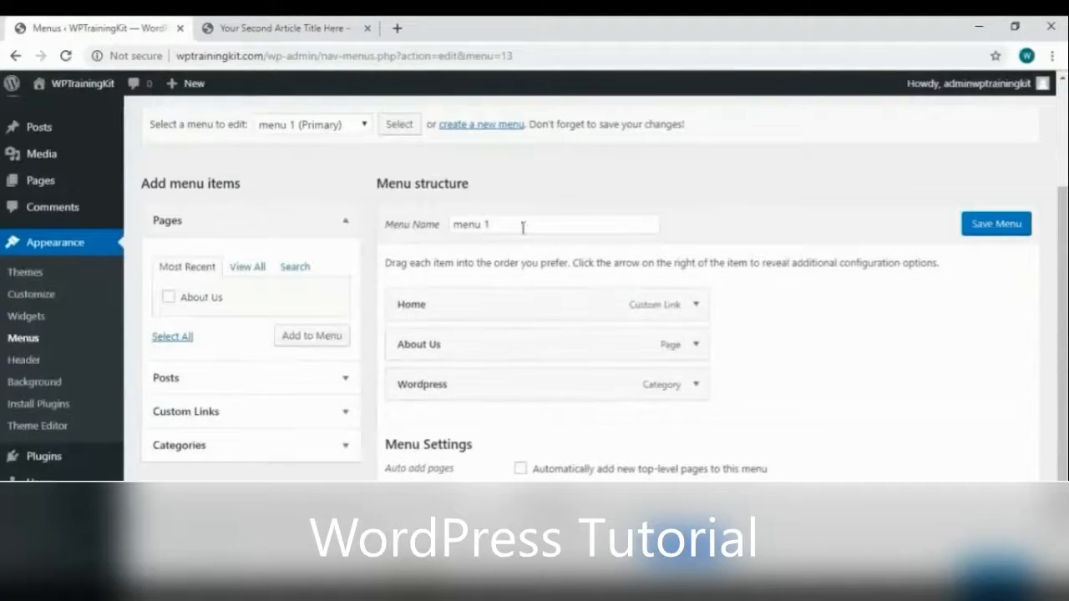
pyautogui.click(340, 132)
pyautogui.click(304, 160)
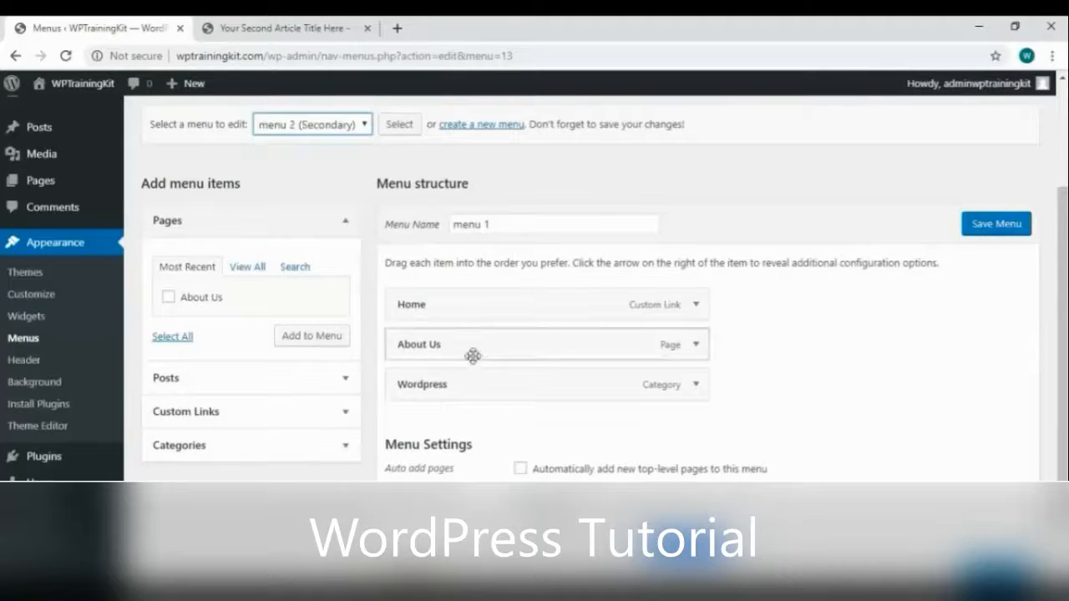
pyautogui.scroll(-1, 473, 353)
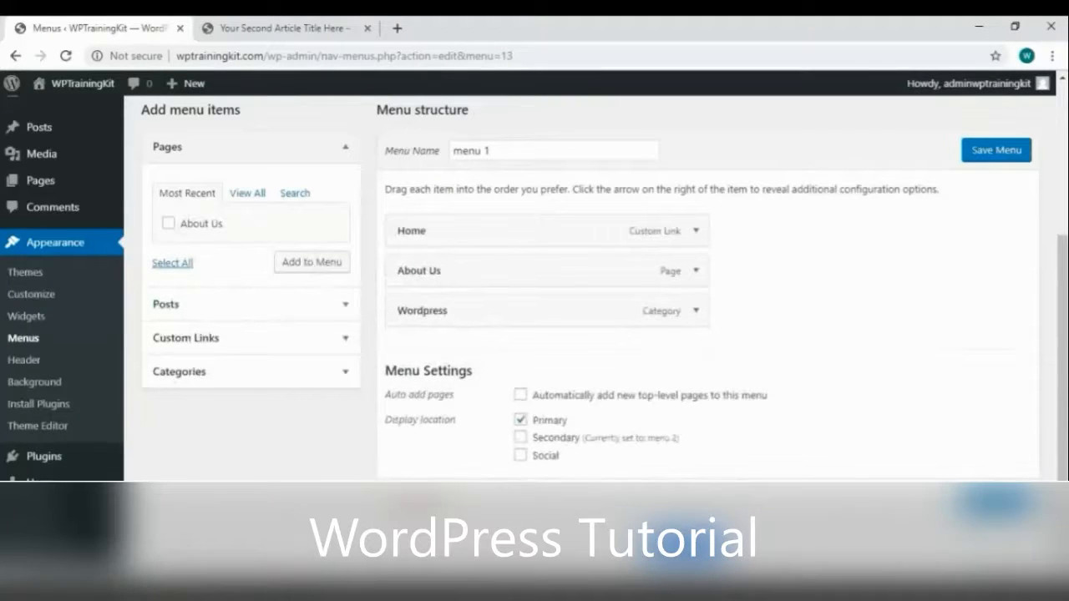
pyautogui.scroll(3, 421, 260)
pyautogui.click(406, 282)
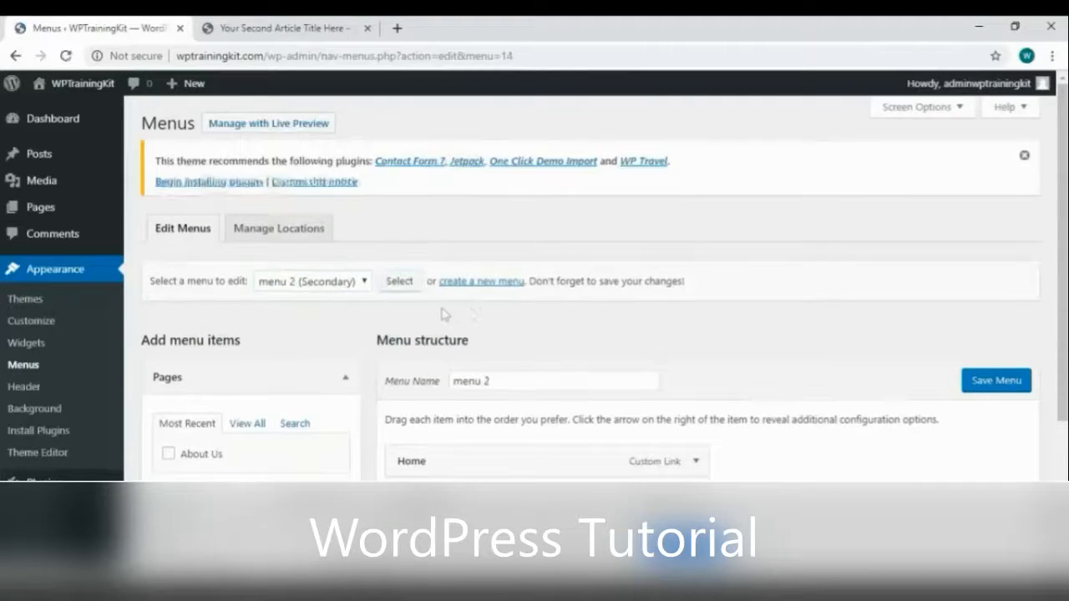
pyautogui.scroll(-3, 503, 306)
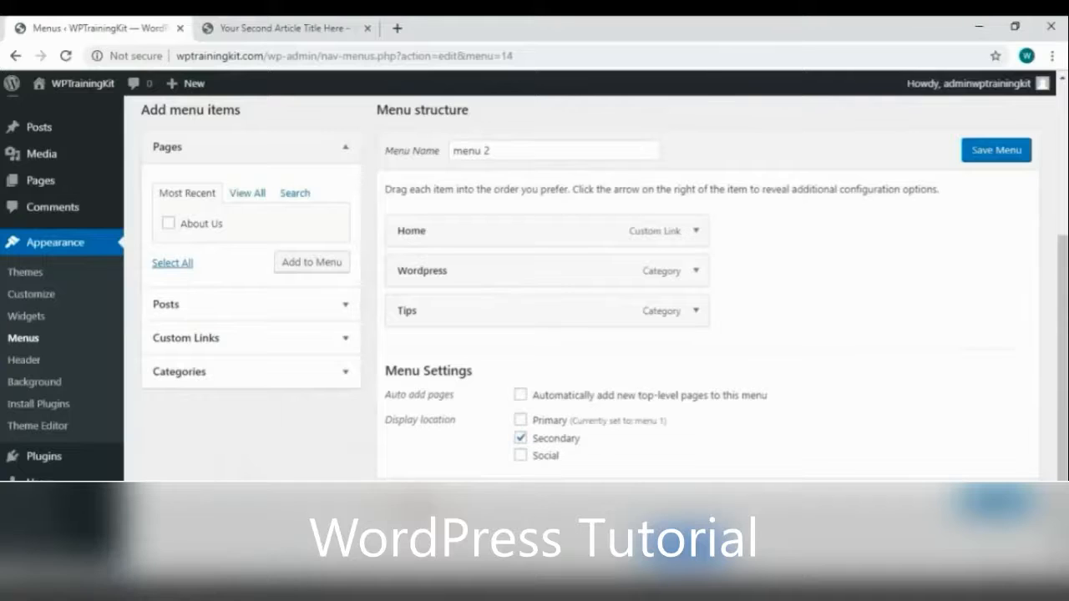
pyautogui.click(414, 503)
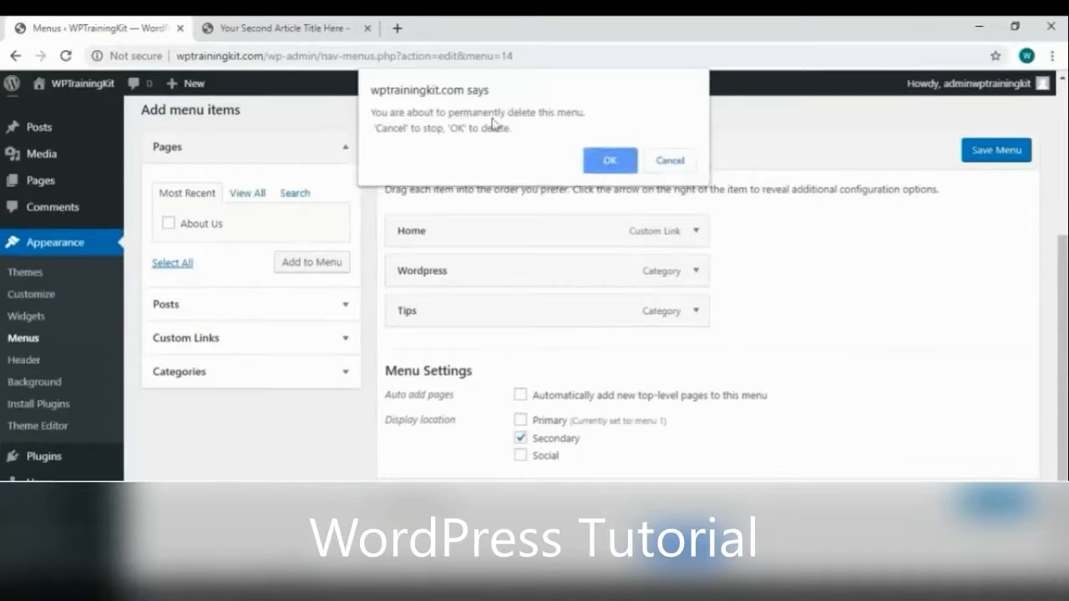
# Confirm deleting menu 2, reload the article to verify the header, then return to the Dashboard
pyautogui.click(610, 160)
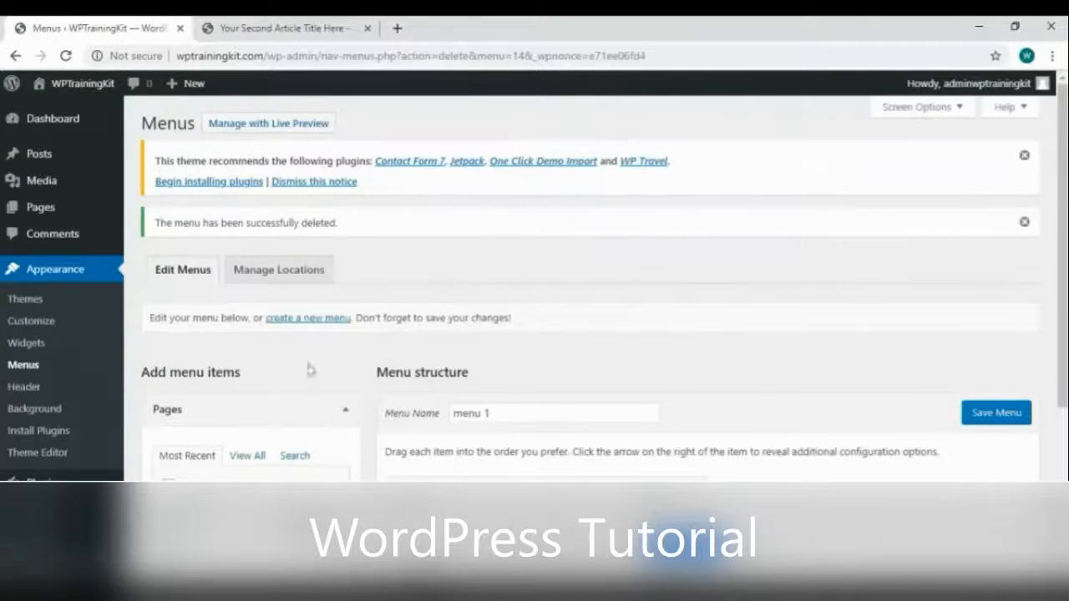
pyautogui.click(311, 33)
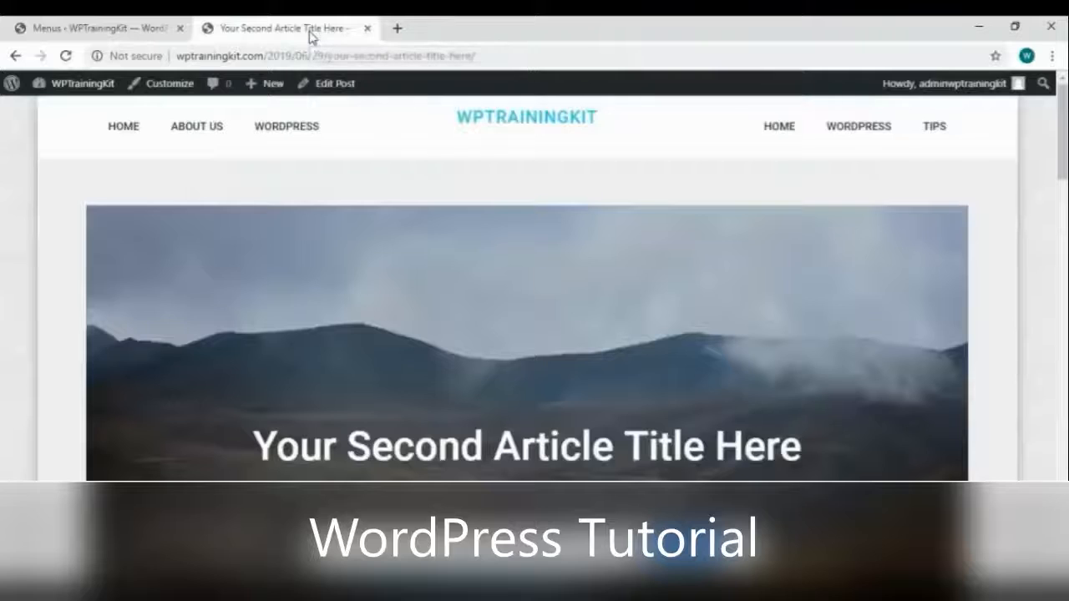
pyautogui.rightClick(378, 126)
pyautogui.click(410, 172)
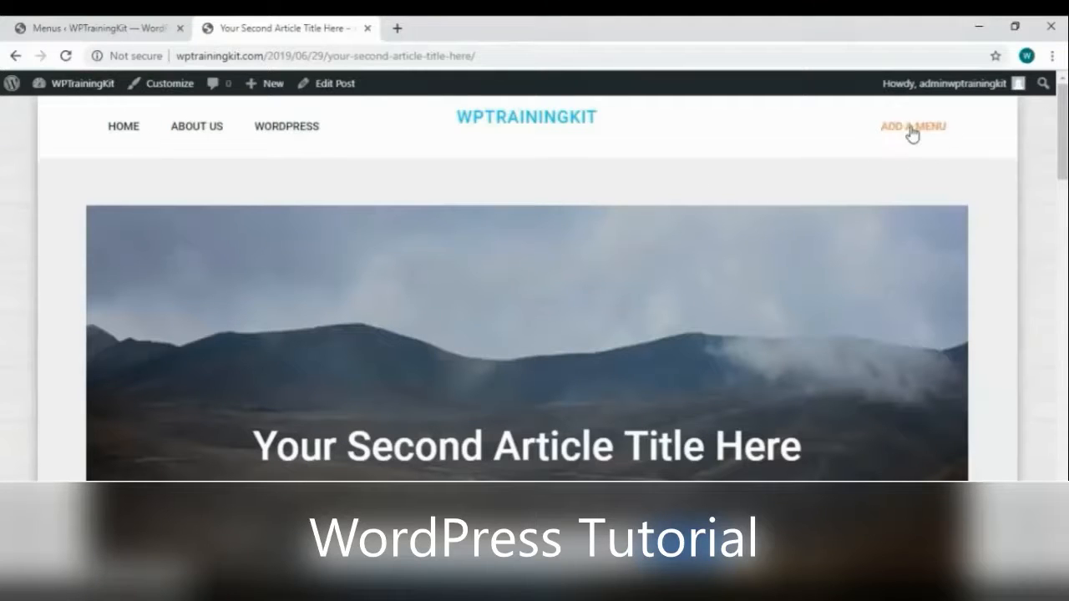
pyautogui.click(100, 30)
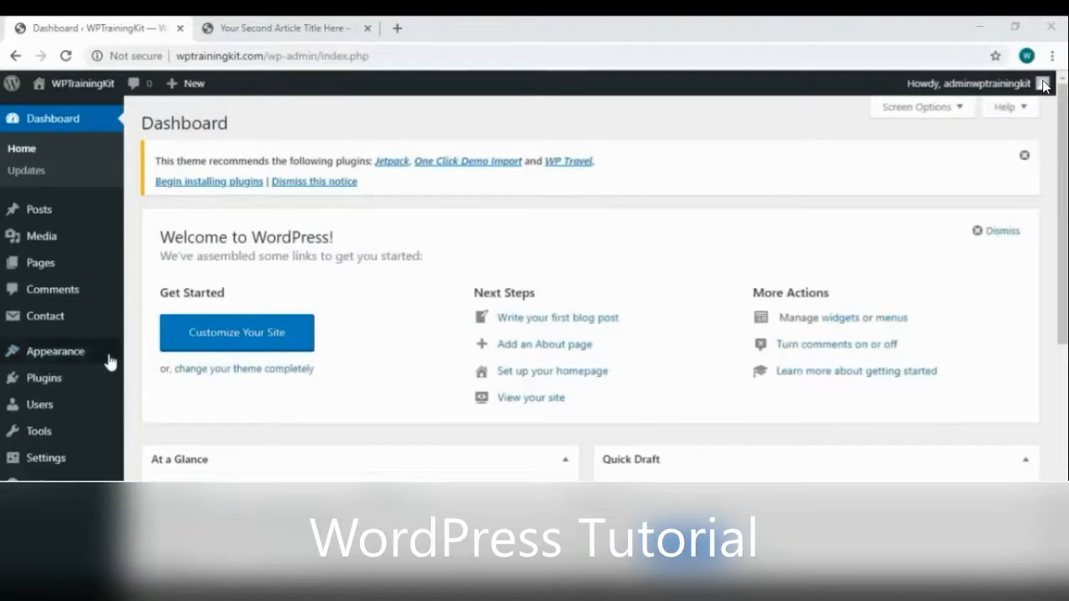
pyautogui.moveTo(108, 361)
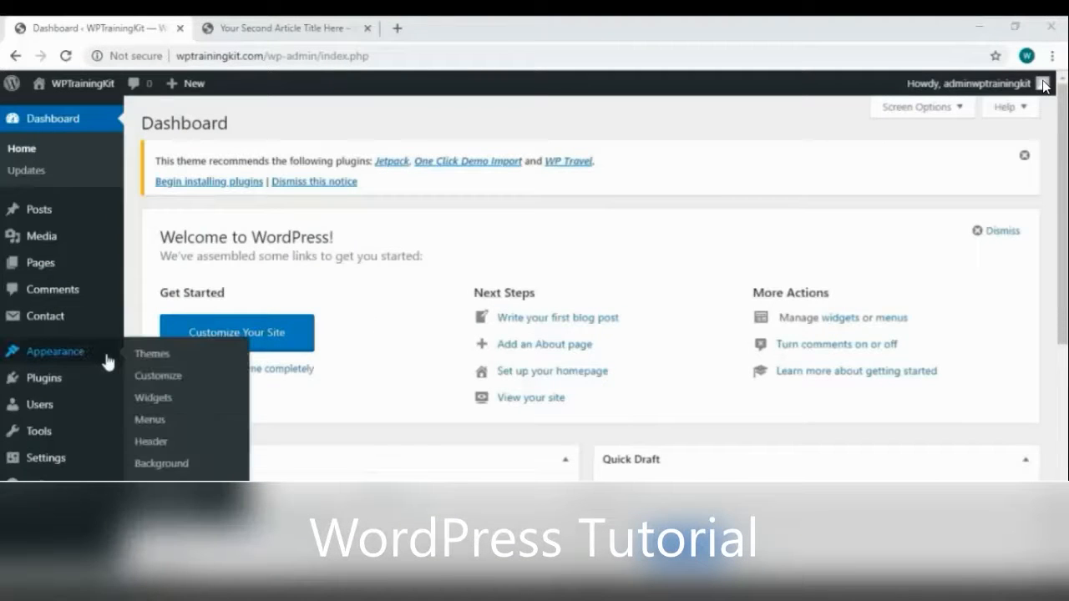
# Open the Widgets page and compare its Sidebar with the live article's sidebar
pyautogui.click(225, 401)
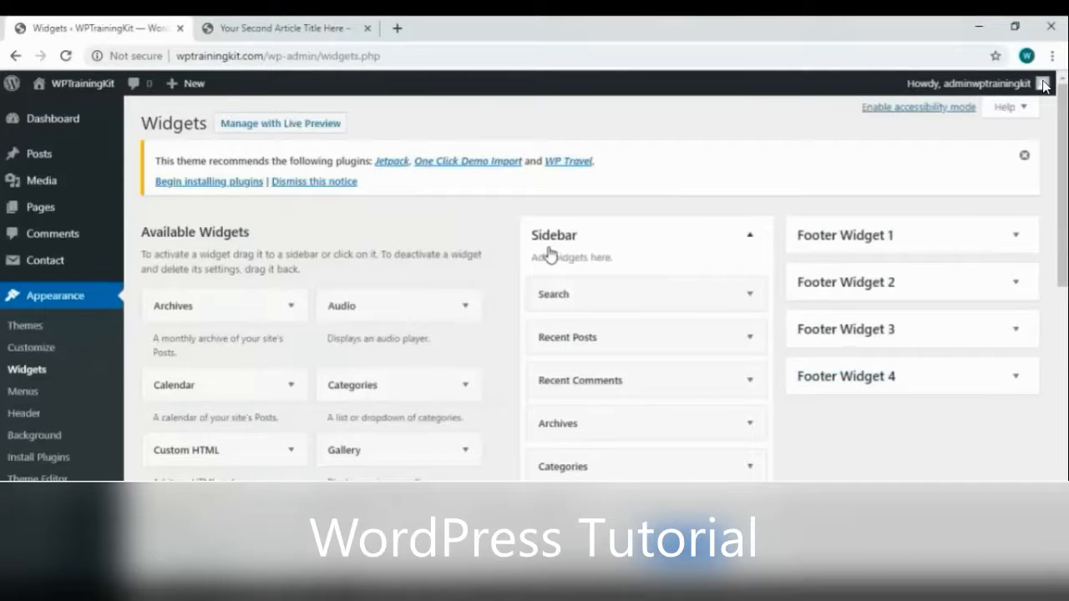
pyautogui.scroll(-2, 654, 442)
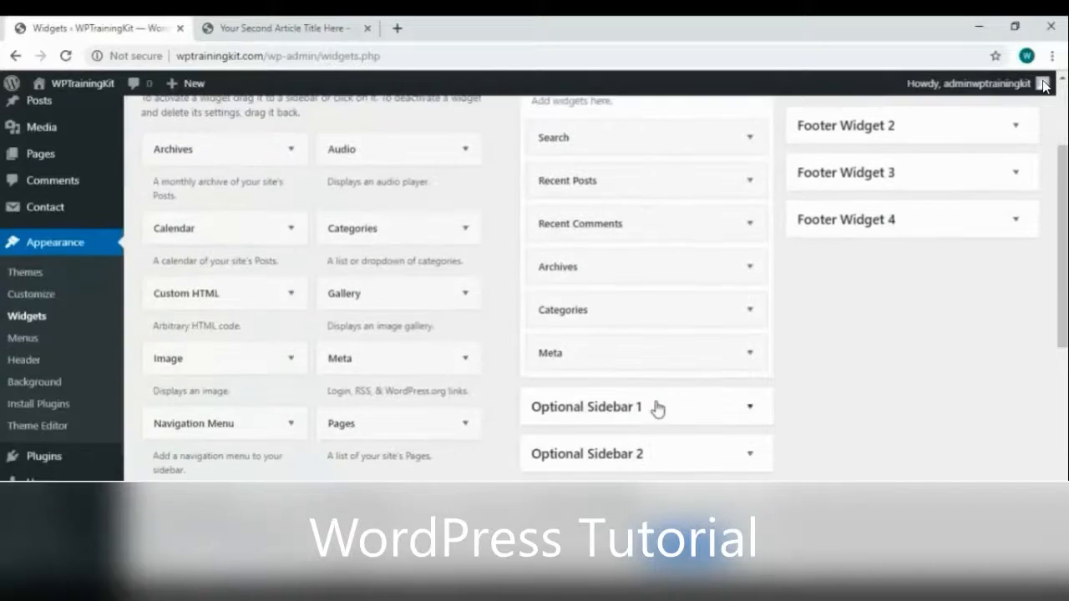
pyautogui.scroll(-1, 659, 406)
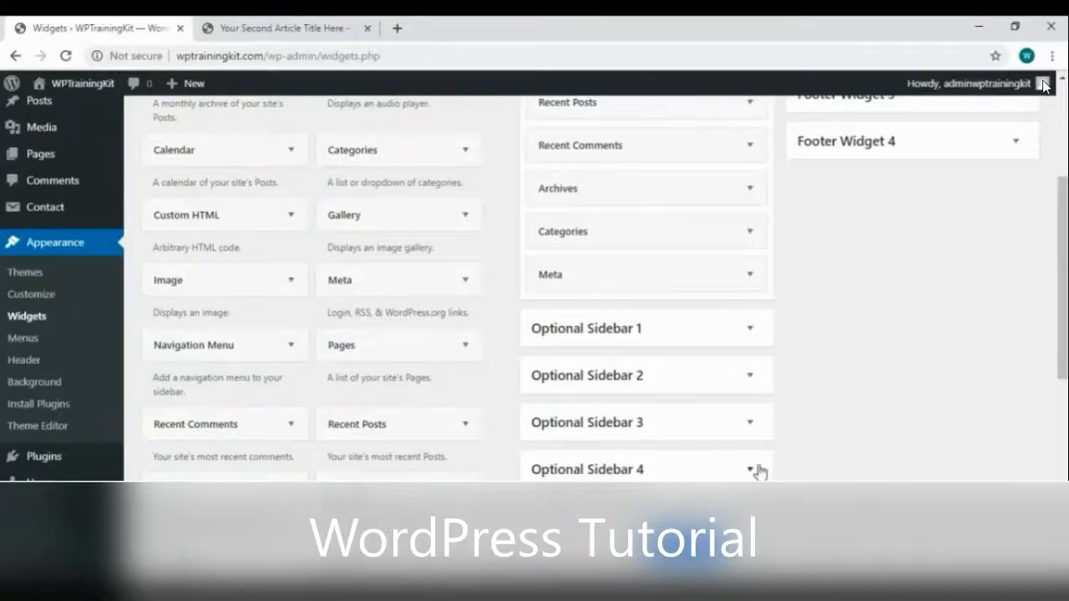
pyautogui.scroll(3, 860, 444)
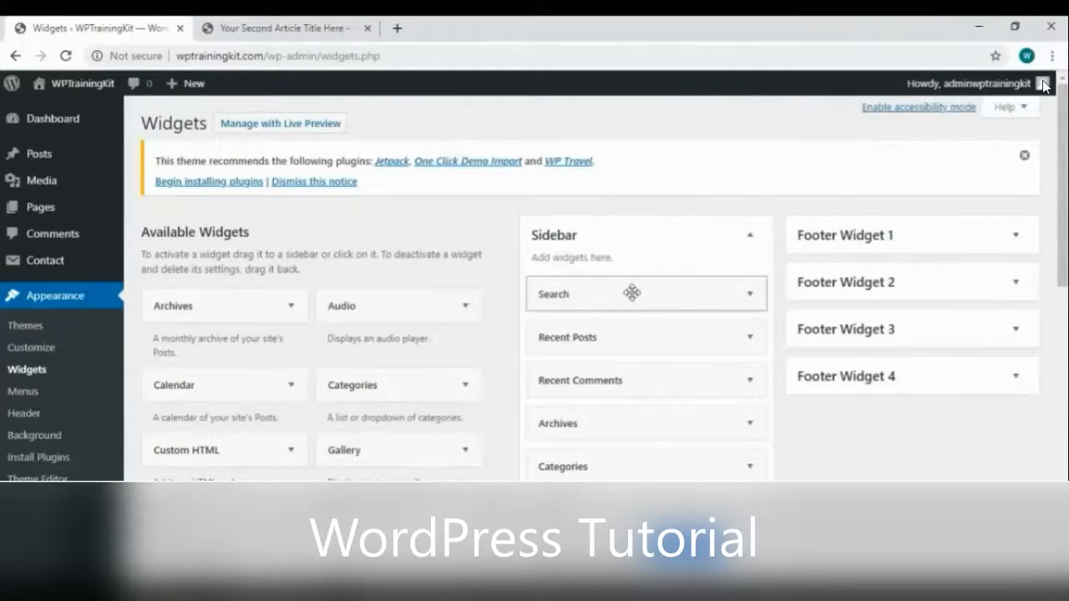
pyautogui.scroll(-1, 643, 242)
pyautogui.hotkey('ctrl', 'Tab')
pyautogui.scroll(-7, 735, 344)
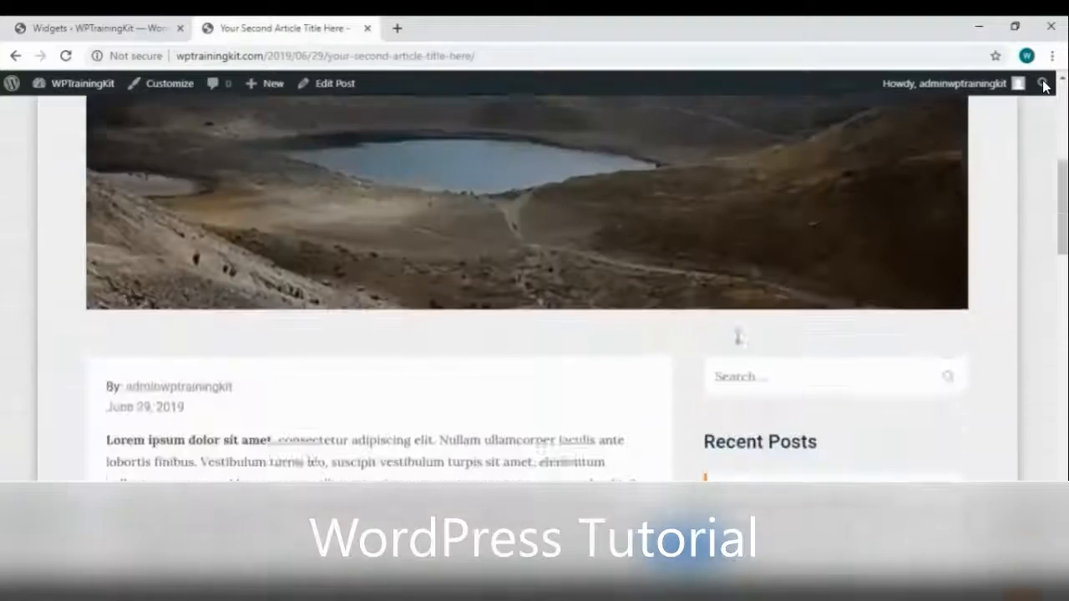
pyautogui.scroll(-4, 770, 334)
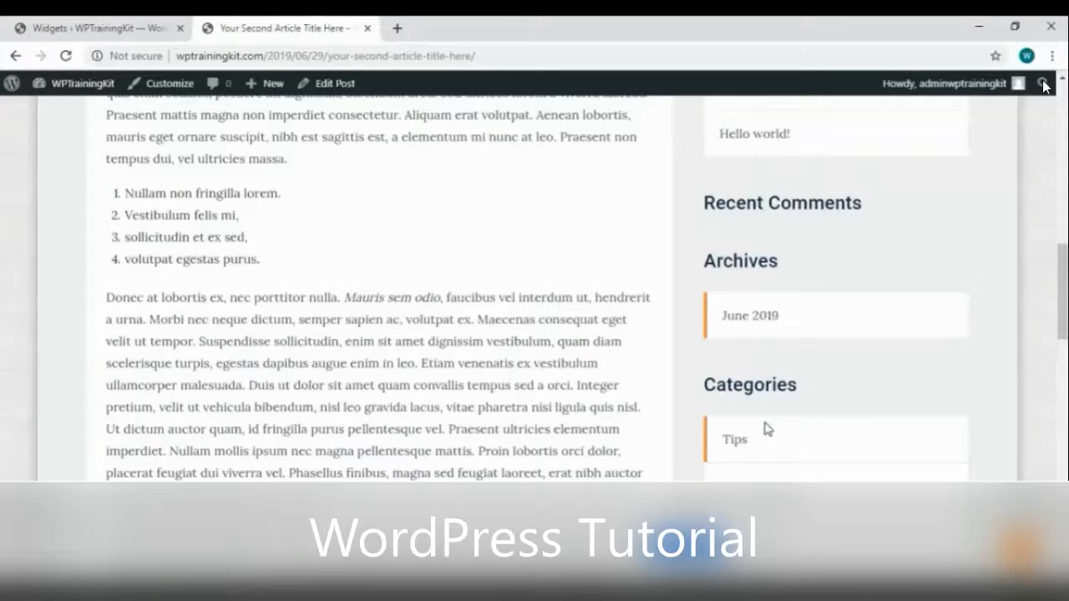
# Drag the Archives widget out of the Sidebar into Available Widgets
pyautogui.click(49, 31)
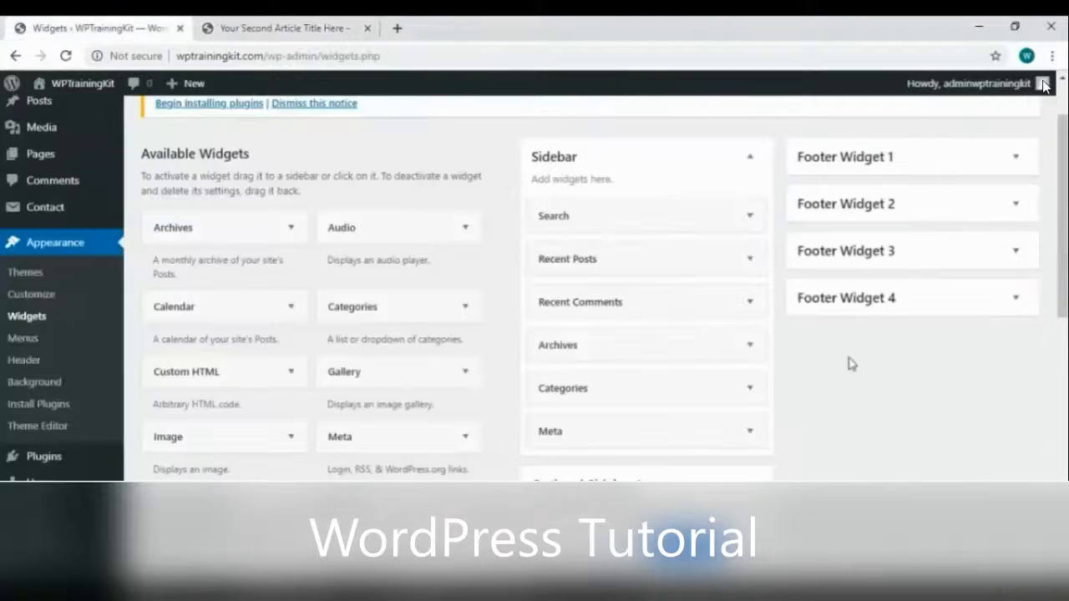
pyautogui.scroll(-2, 669, 329)
pyautogui.scroll(1, 594, 248)
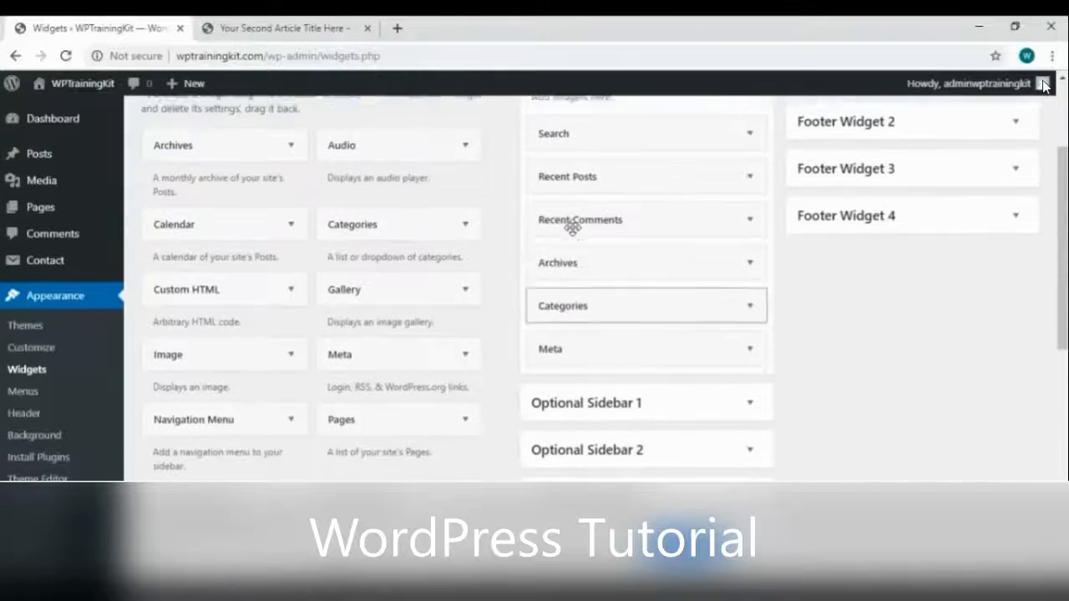
pyautogui.moveTo(607, 266); pyautogui.dragTo(275, 262)
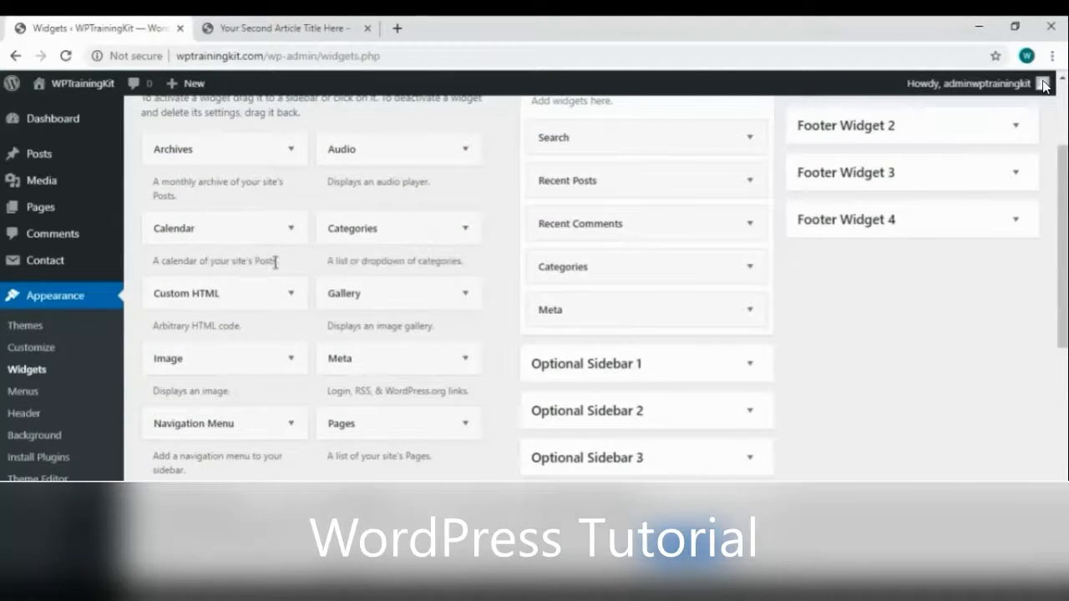
# Reload the article and confirm Archives no longer appears in its sidebar
pyautogui.click(283, 30)
pyautogui.rightClick(490, 207)
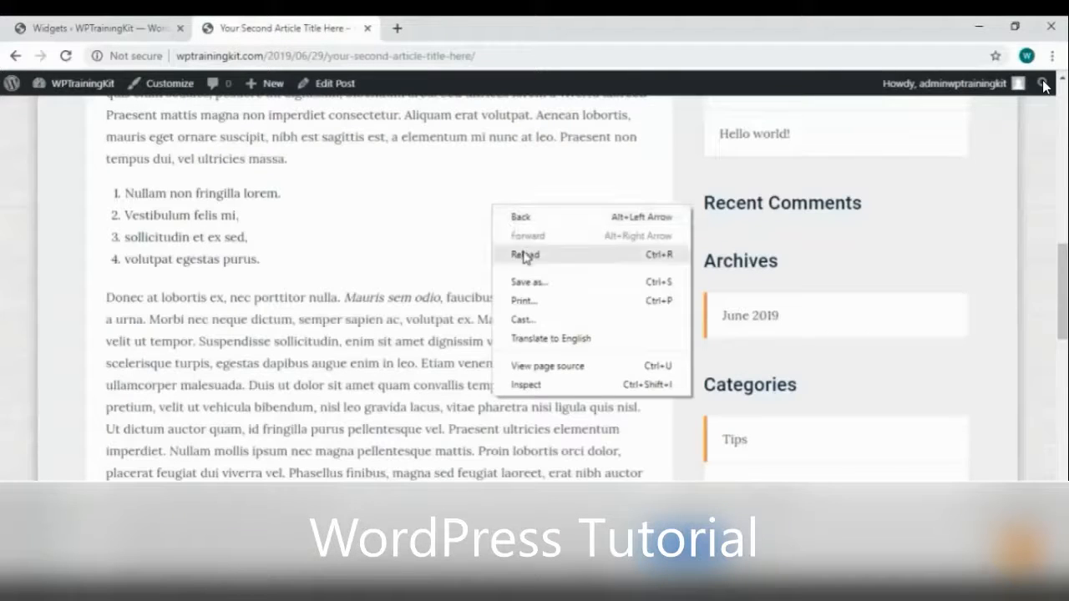
pyautogui.click(524, 256)
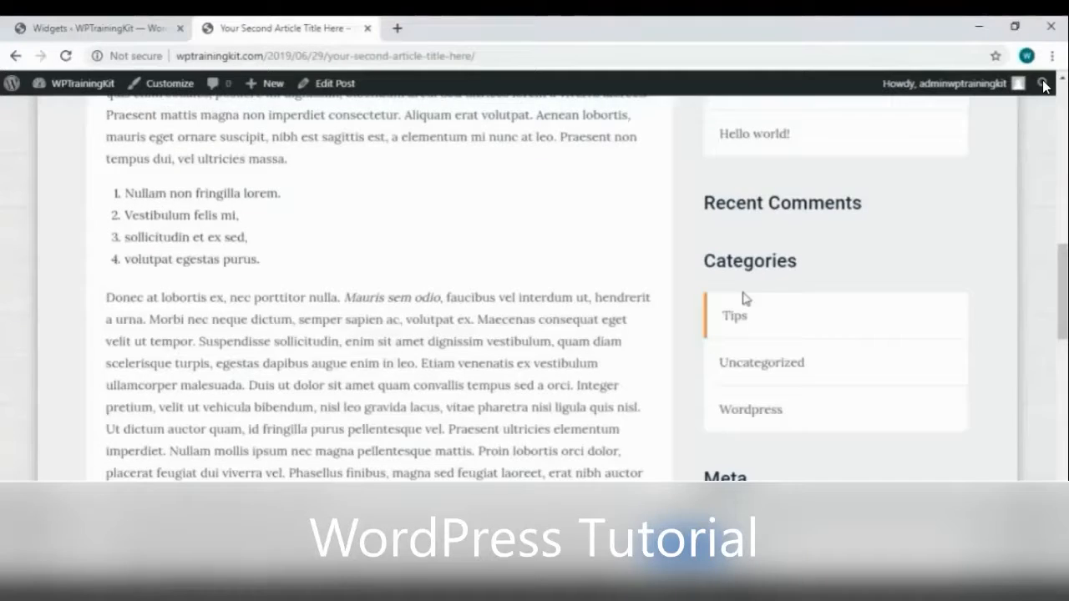
pyautogui.scroll(-3, 746, 296)
pyautogui.scroll(1, 751, 350)
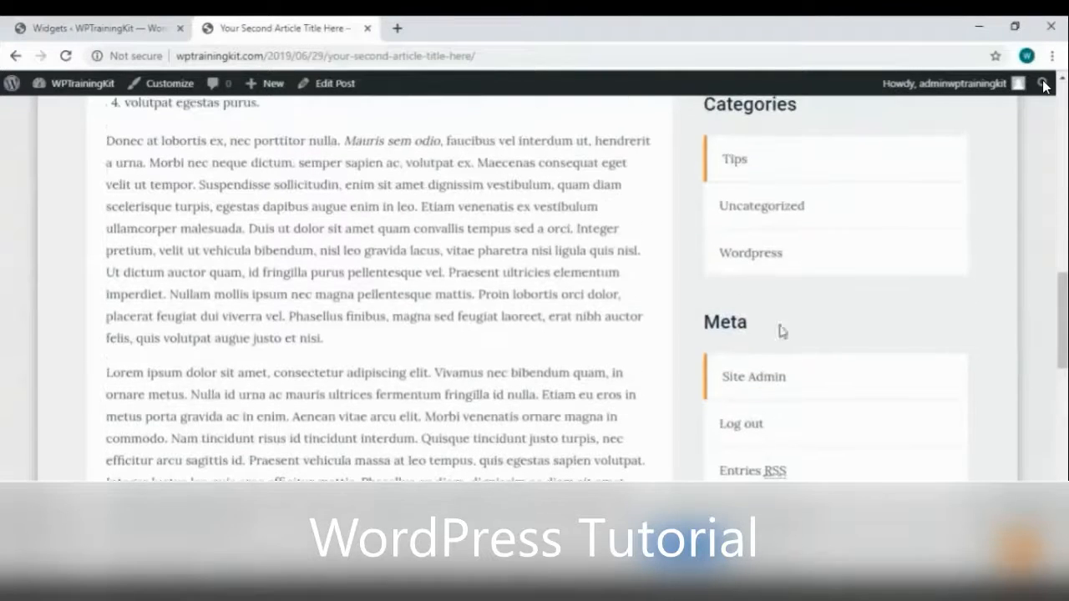
pyautogui.scroll(-2, 771, 331)
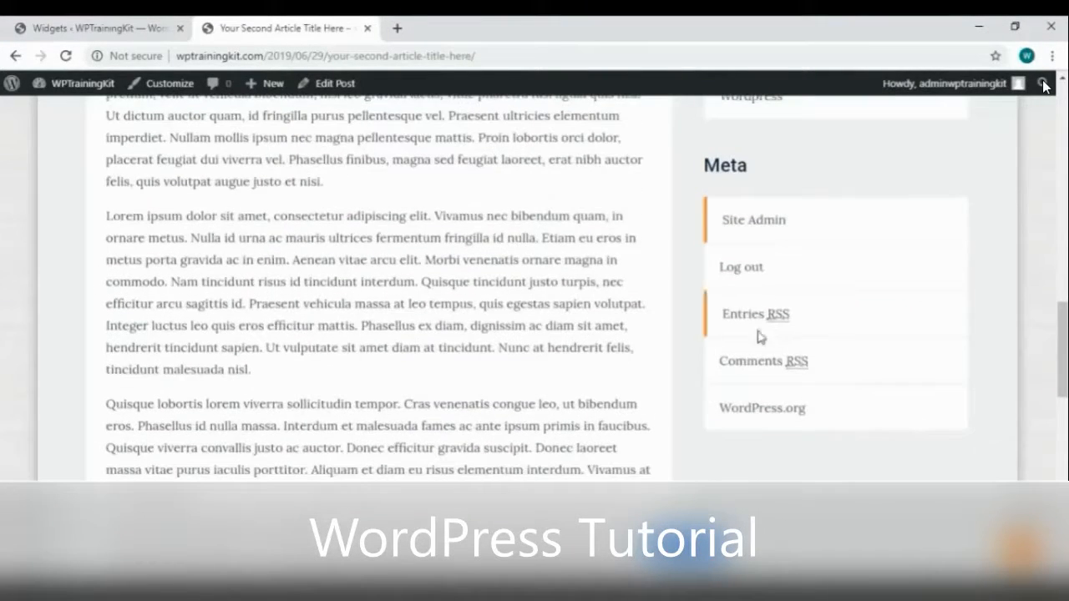
# Delete the Meta widget from the Sidebar via its settings panel
pyautogui.click(96, 30)
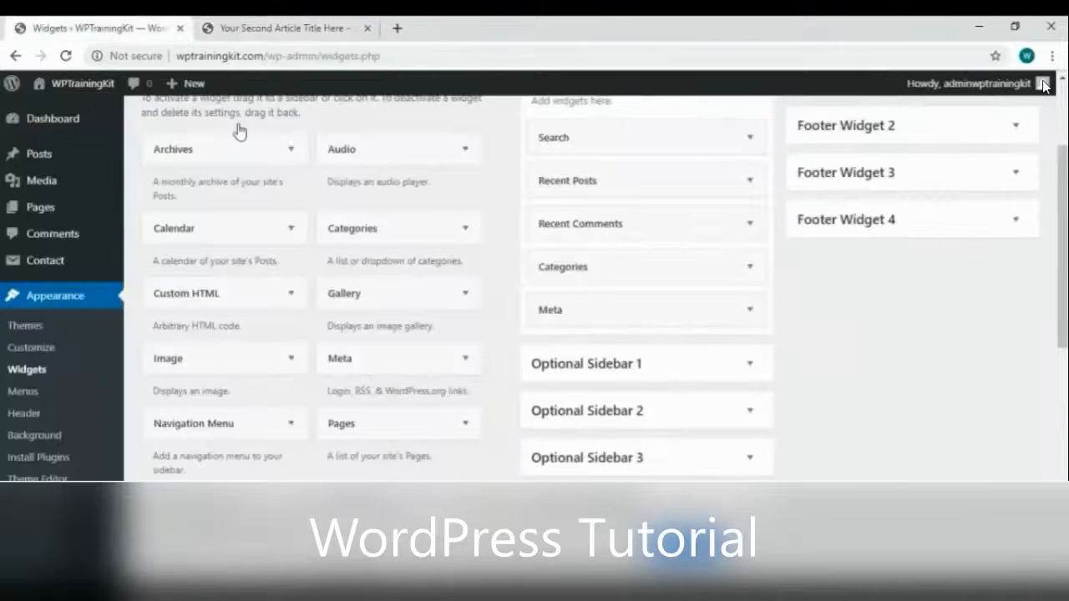
pyautogui.click(745, 307)
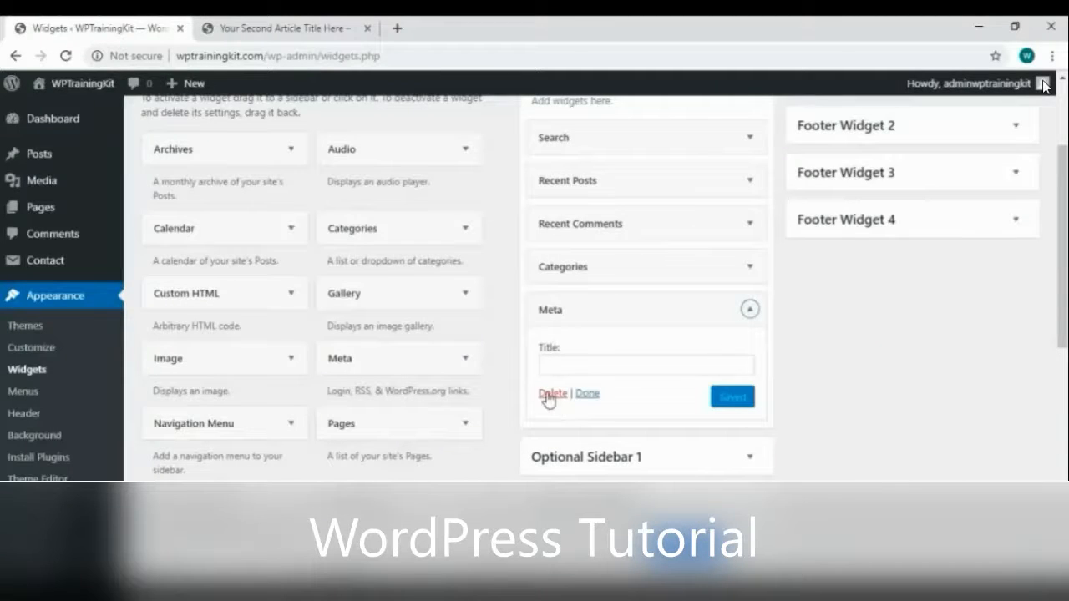
pyautogui.click(750, 309)
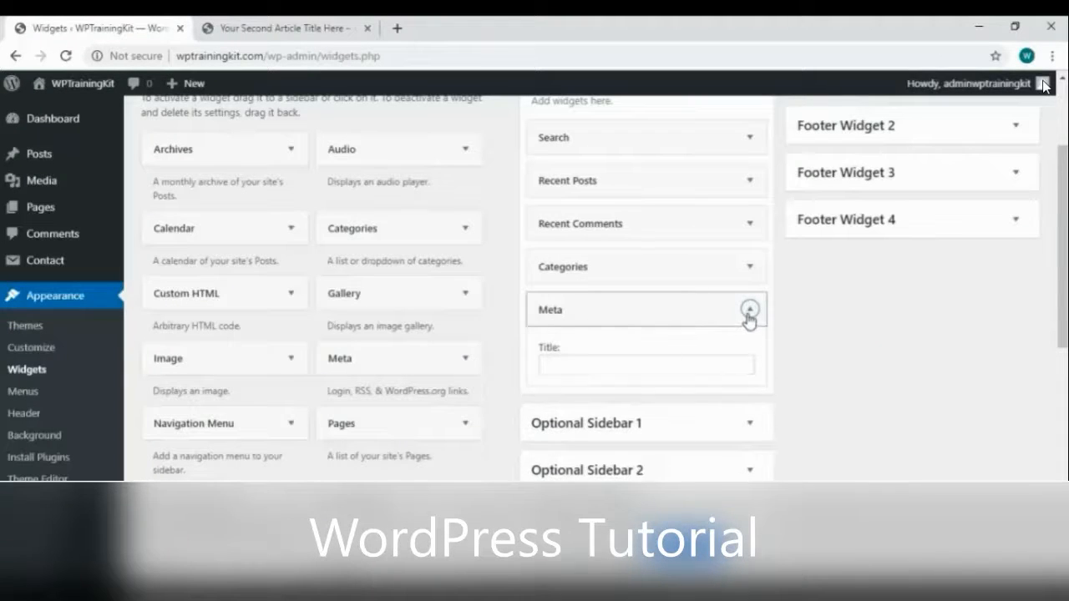
pyautogui.moveTo(568, 310); pyautogui.dragTo(659, 309)
pyautogui.click(620, 309)
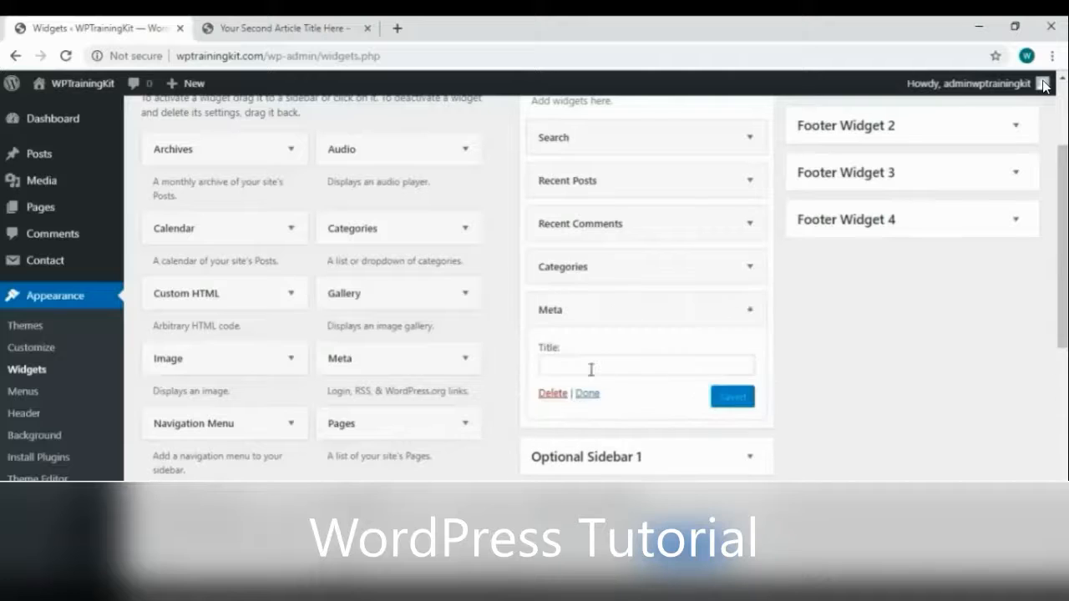
pyautogui.click(552, 394)
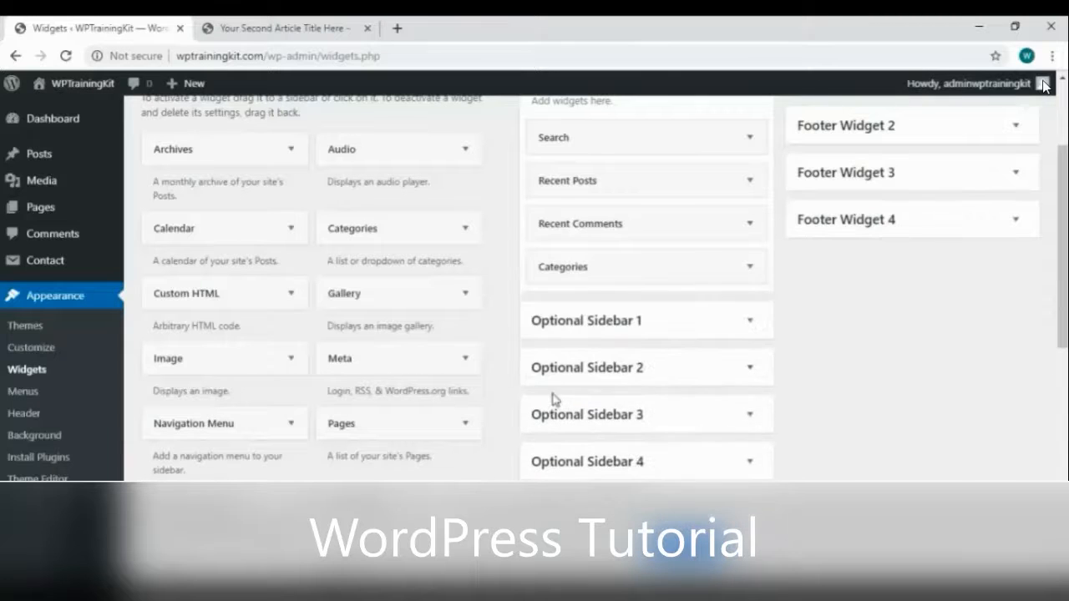
# Reload the article to confirm the Meta section is gone, then return to Widgets
pyautogui.click(294, 28)
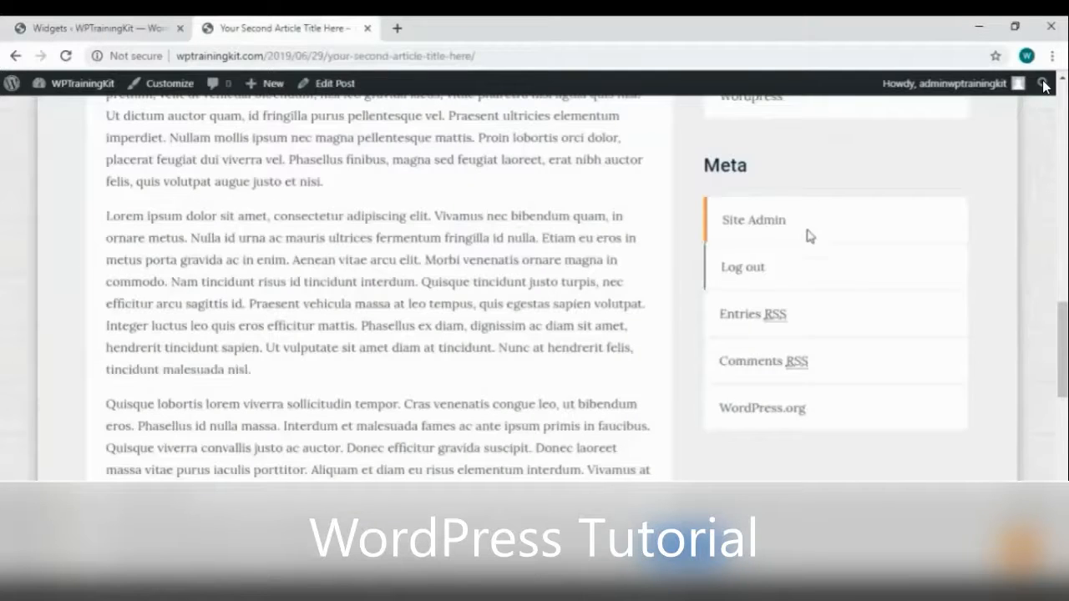
pyautogui.rightClick(675, 189)
pyautogui.click(715, 233)
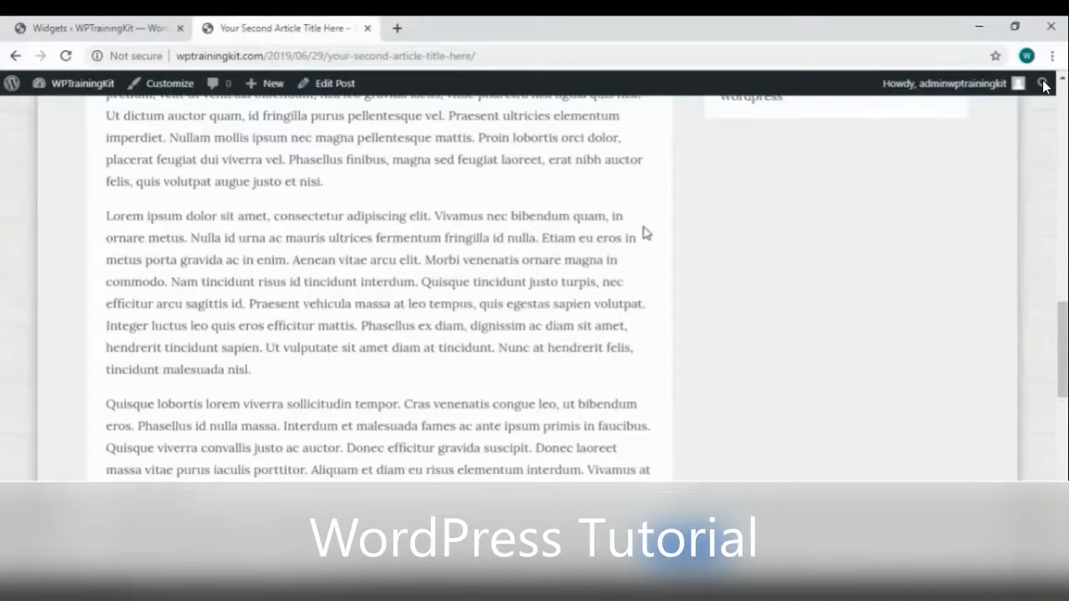
pyautogui.scroll(4, 643, 233)
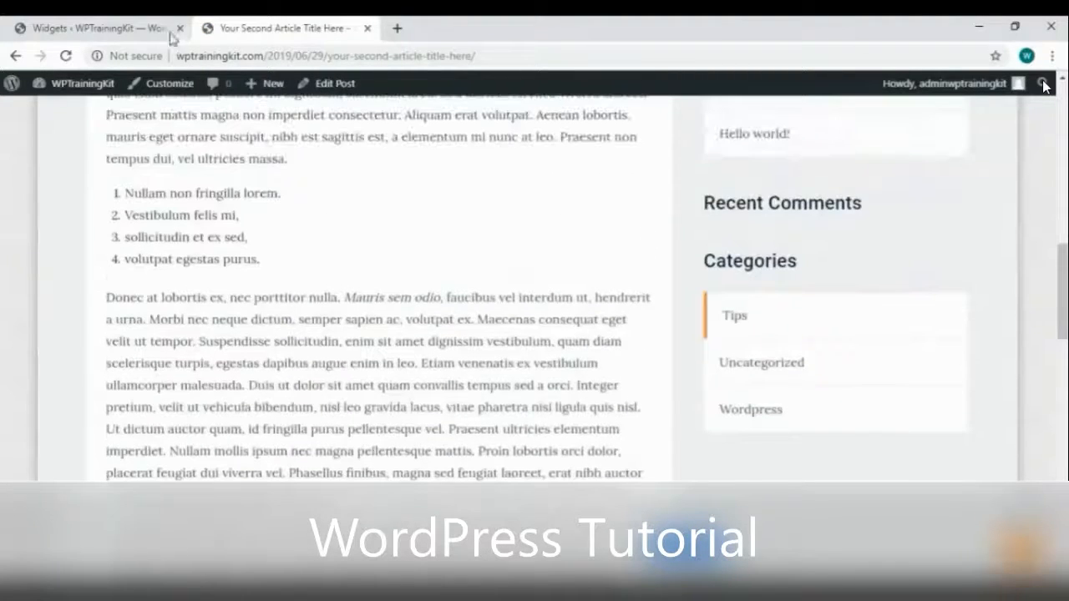
pyautogui.click(131, 30)
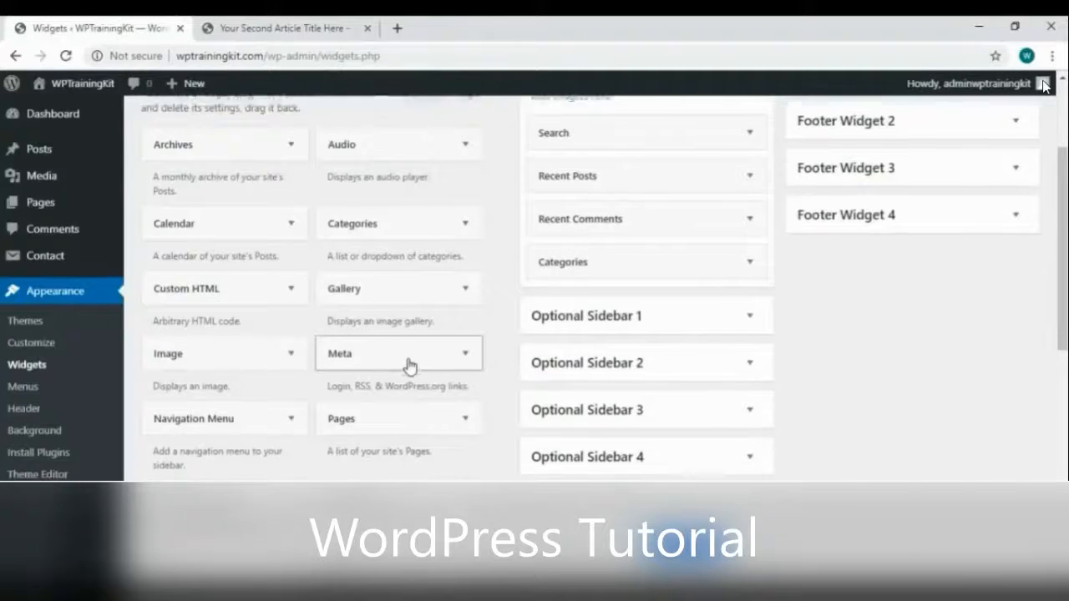
# Add a Recent Comments widget titled 'Recent Comments' showing 6 comments, save it, then add a Pages widget
pyautogui.scroll(-2, 410, 365)
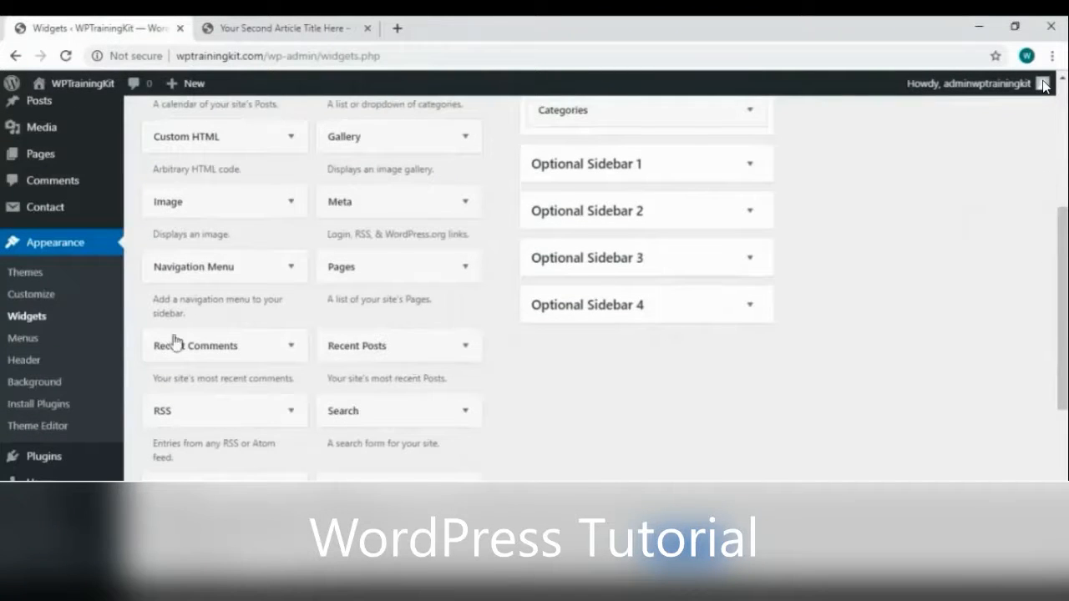
pyautogui.scroll(-4, 291, 389)
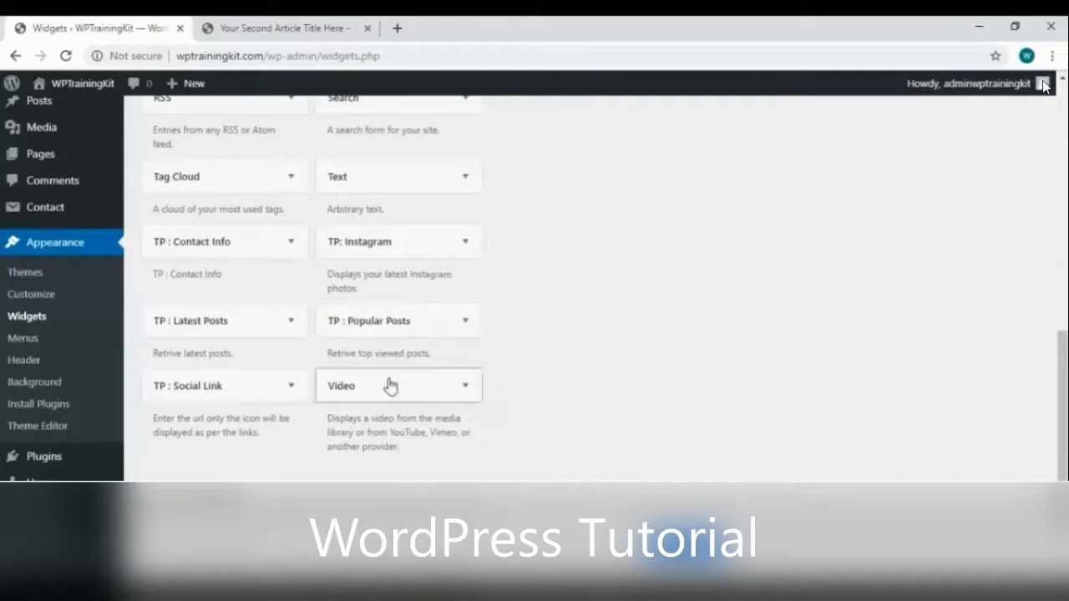
pyautogui.scroll(8, 389, 384)
pyautogui.scroll(-2, 244, 425)
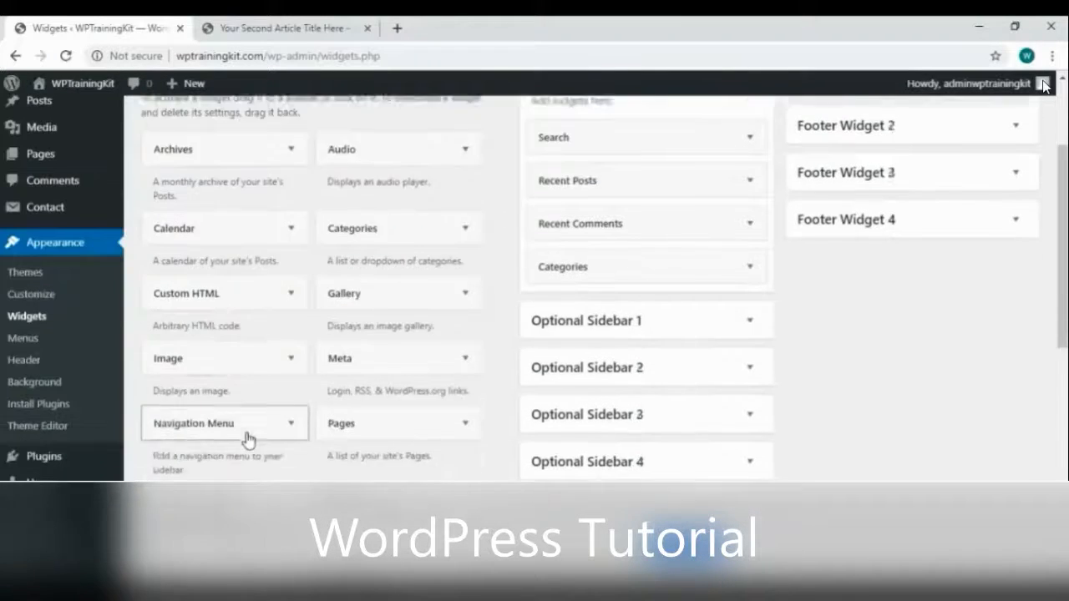
pyautogui.moveTo(245, 429); pyautogui.dragTo(658, 208)
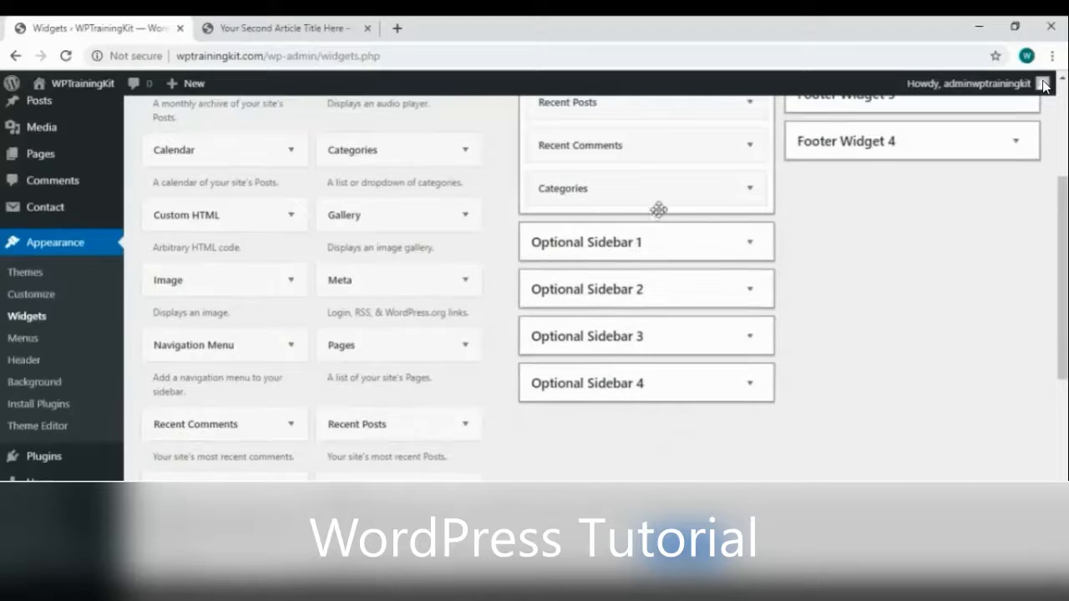
pyautogui.scroll(1, 887, 292)
pyautogui.scroll(3, 885, 309)
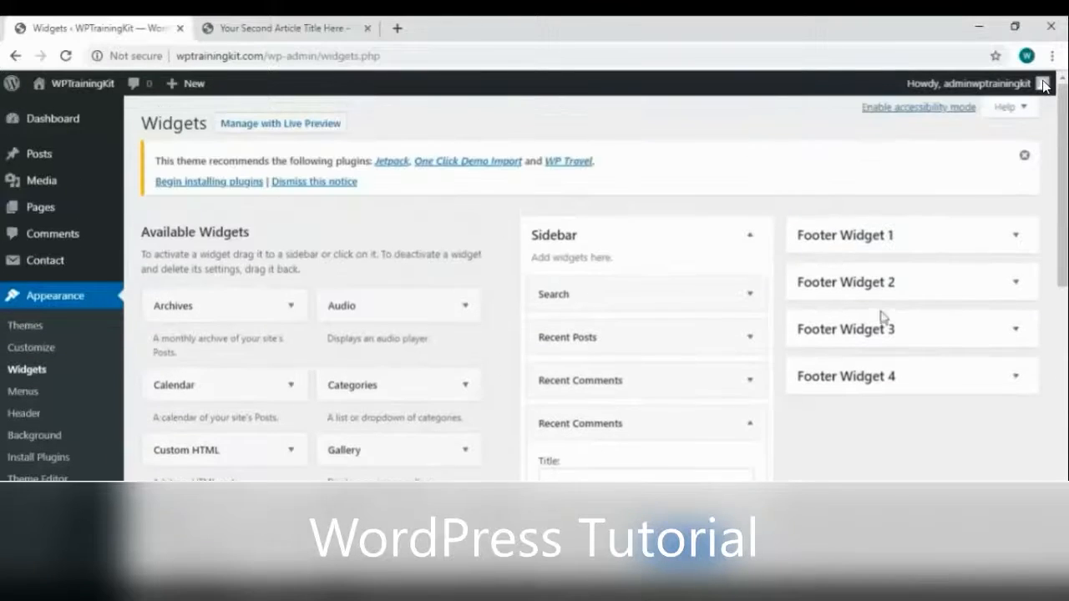
pyautogui.scroll(-2, 902, 440)
pyautogui.write('Recent Comments')
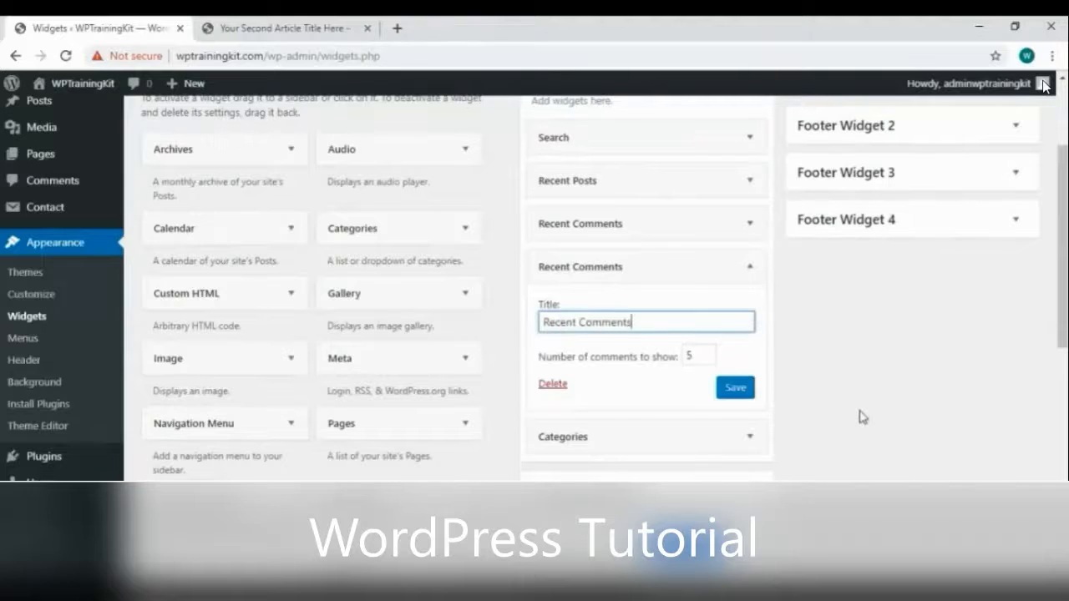
pyautogui.click(708, 355)
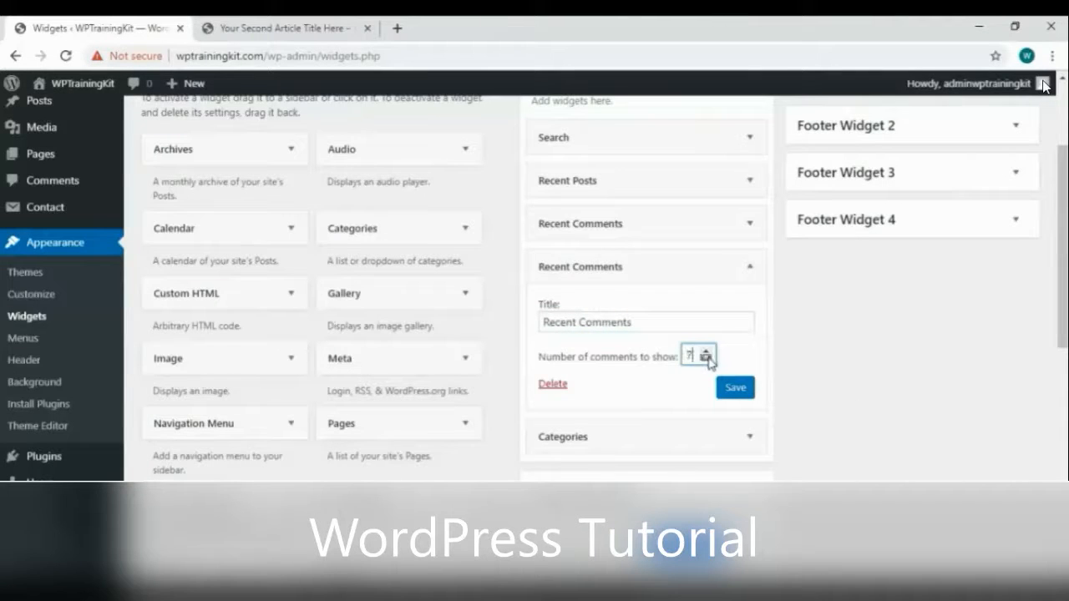
pyautogui.click(735, 387)
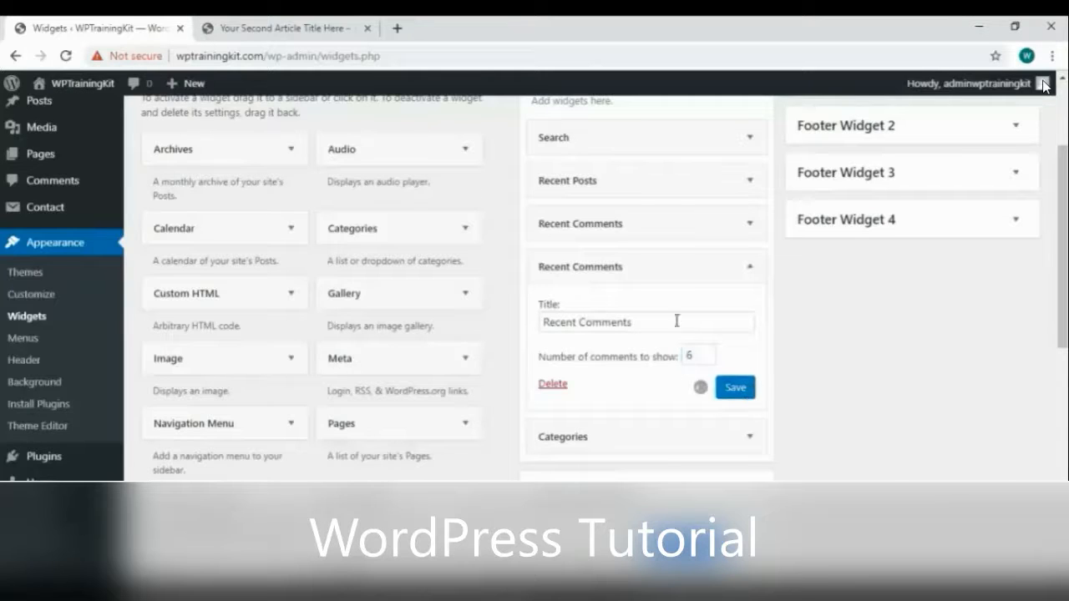
pyautogui.moveTo(389, 432); pyautogui.dragTo(614, 259)
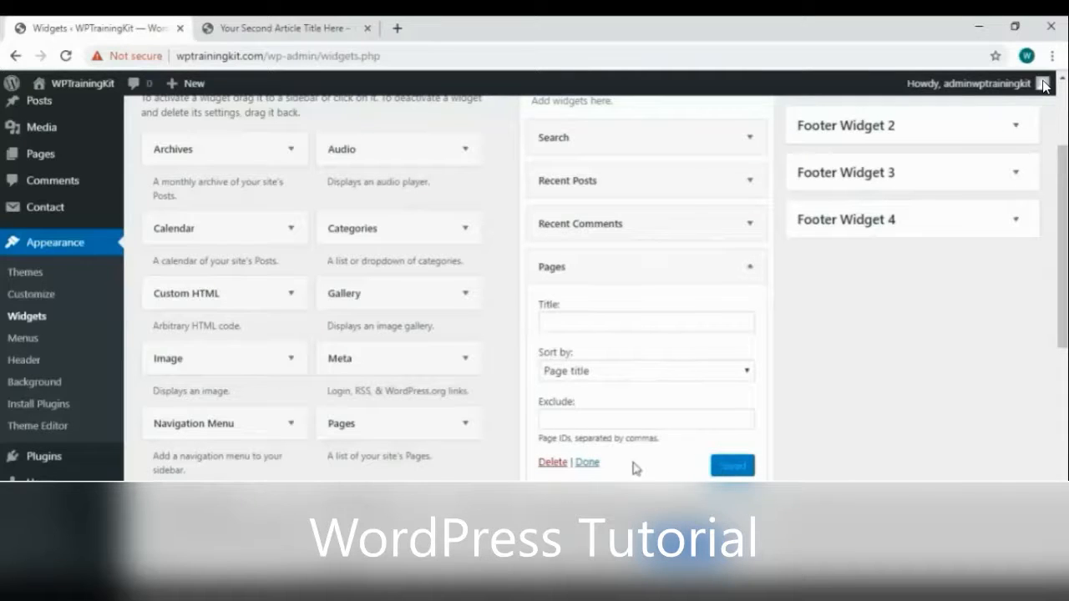
# Order the Sidebar as Search, Recent Posts, Categories, Recent Comments, Pages, deleting the untitled Recent Comments widget
pyautogui.click(587, 462)
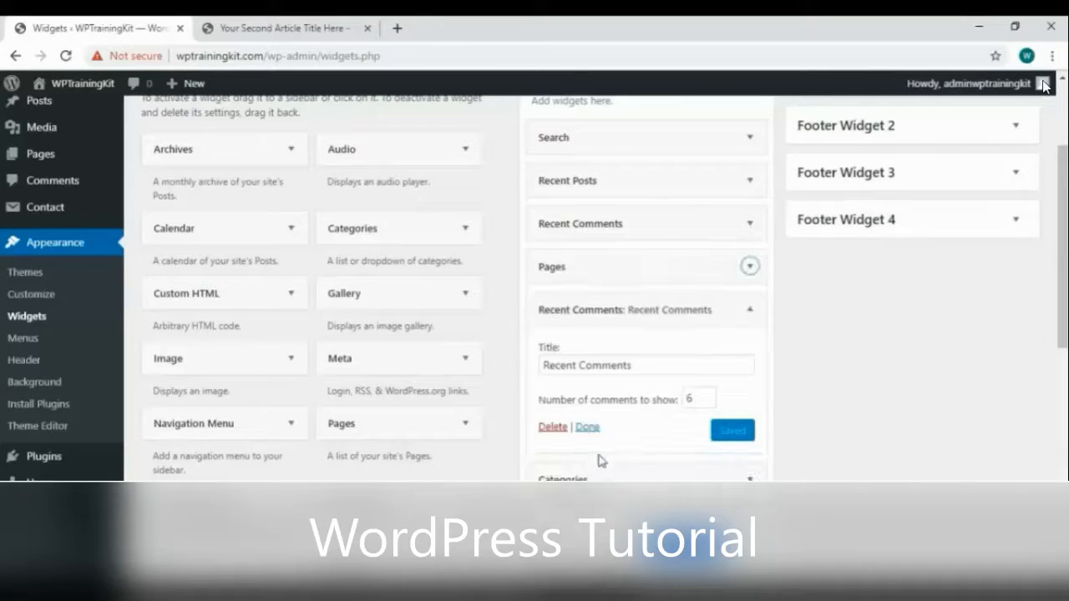
pyautogui.click(747, 310)
pyautogui.moveTo(583, 315); pyautogui.dragTo(754, 279)
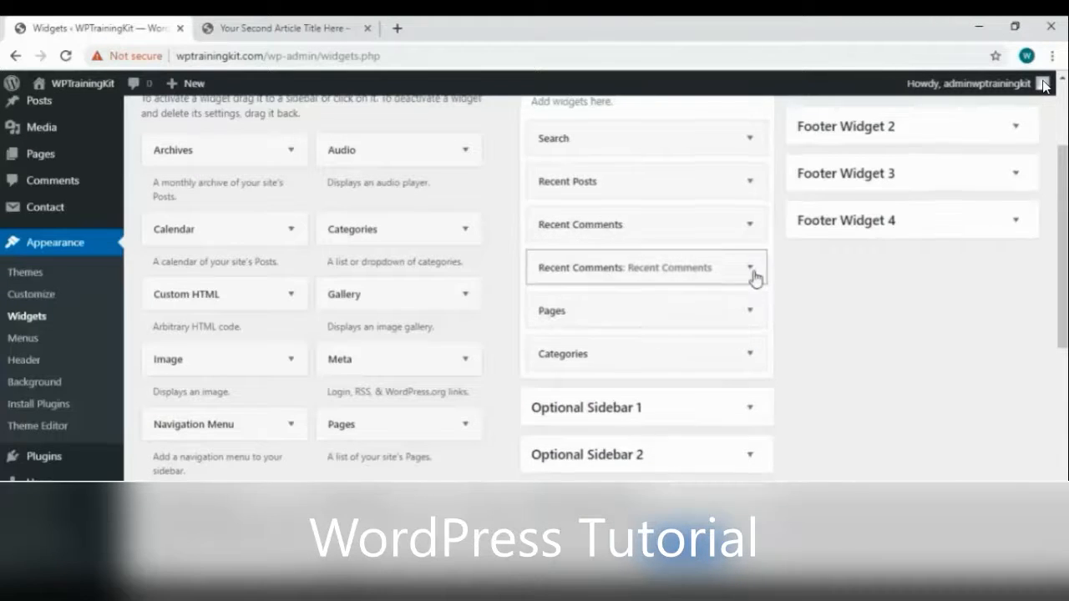
pyautogui.scroll(1, 754, 279)
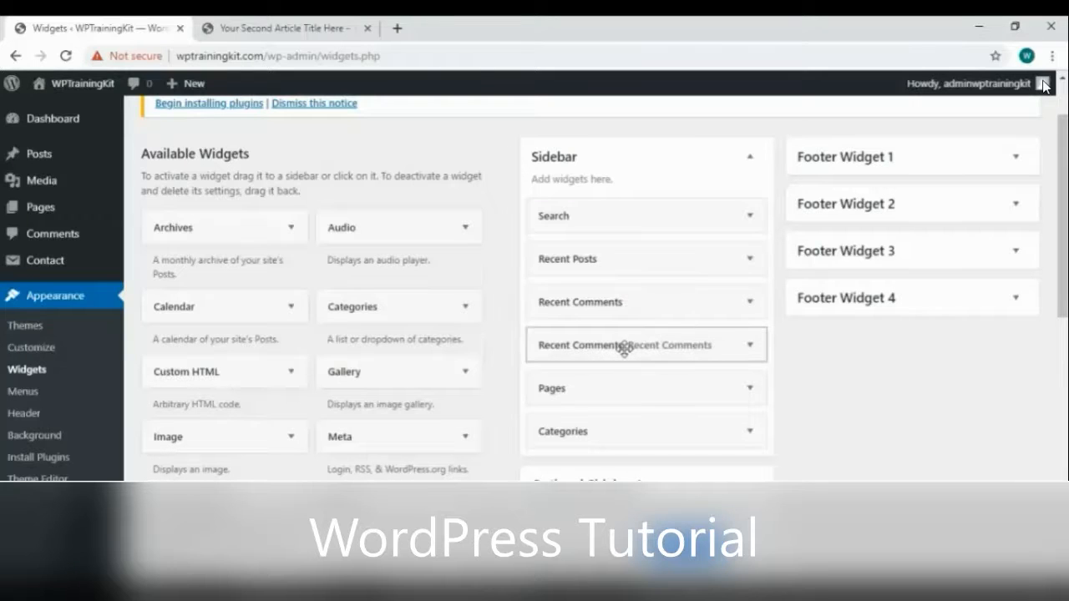
pyautogui.click(749, 302)
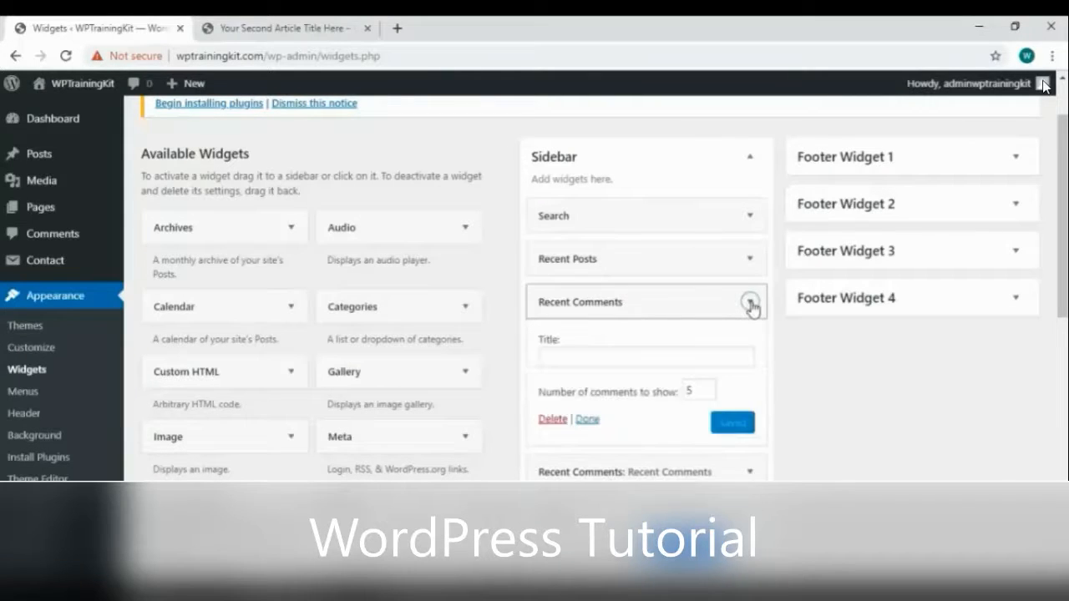
pyautogui.click(552, 420)
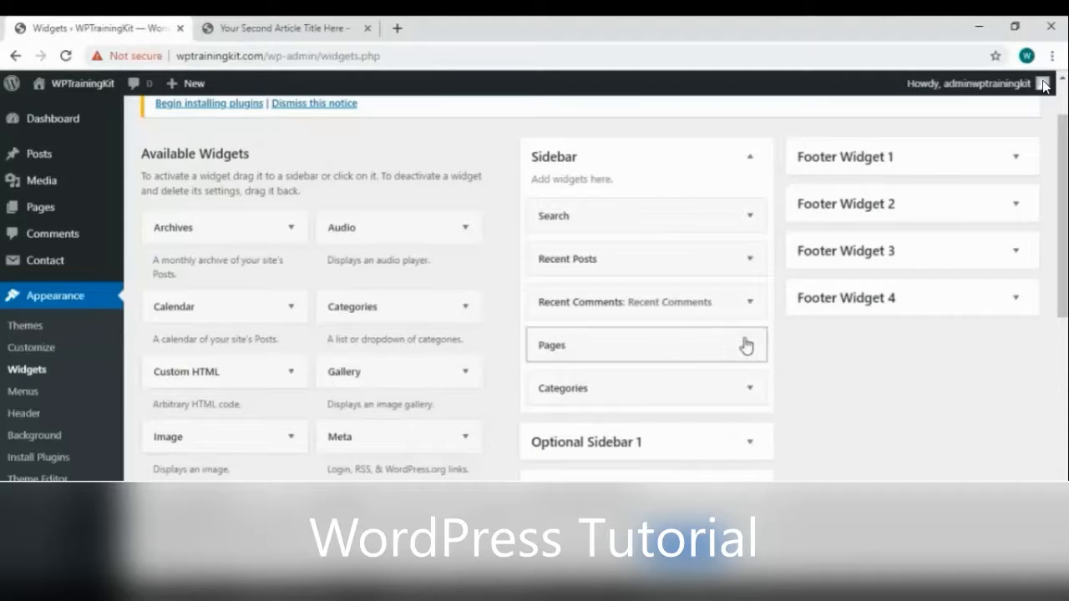
pyautogui.moveTo(711, 396); pyautogui.dragTo(706, 305)
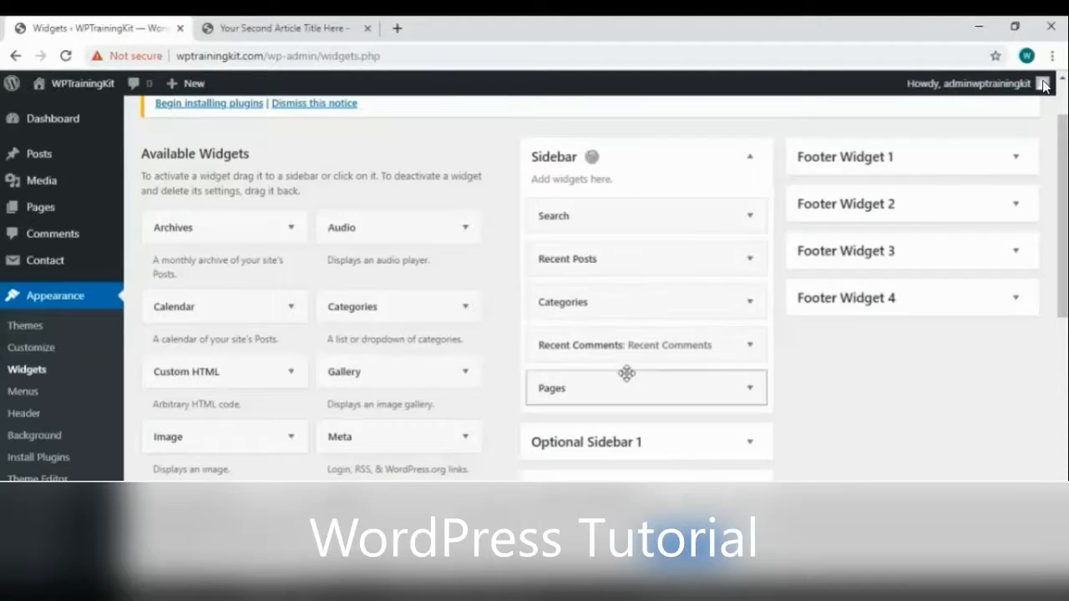
# Reload the article to verify the new sidebar order, then return to Widgets
pyautogui.click(279, 25)
pyautogui.rightClick(468, 242)
pyautogui.click(513, 292)
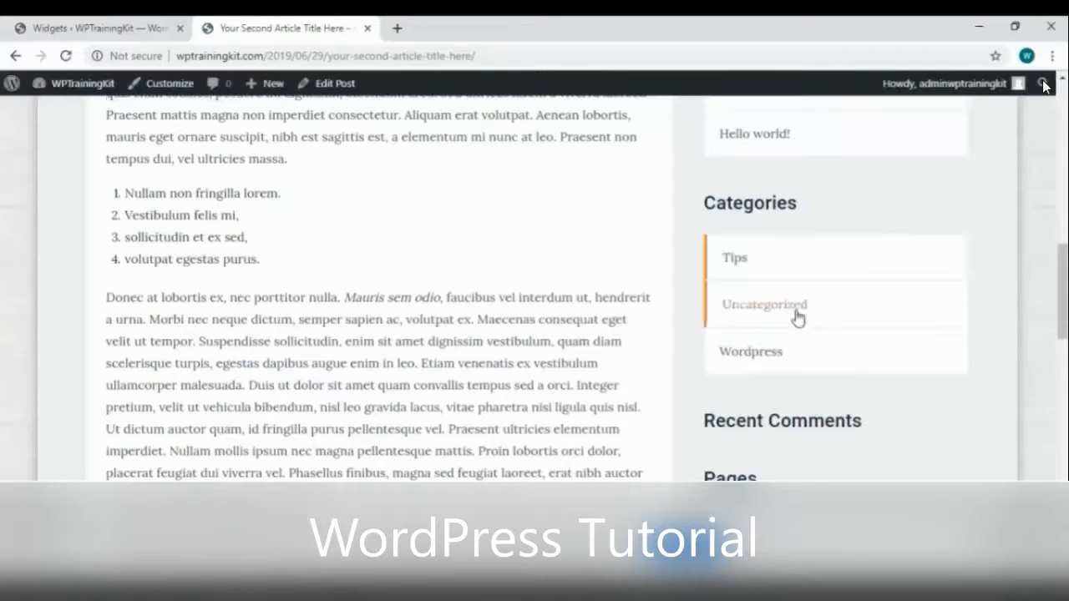
pyautogui.scroll(3, 795, 317)
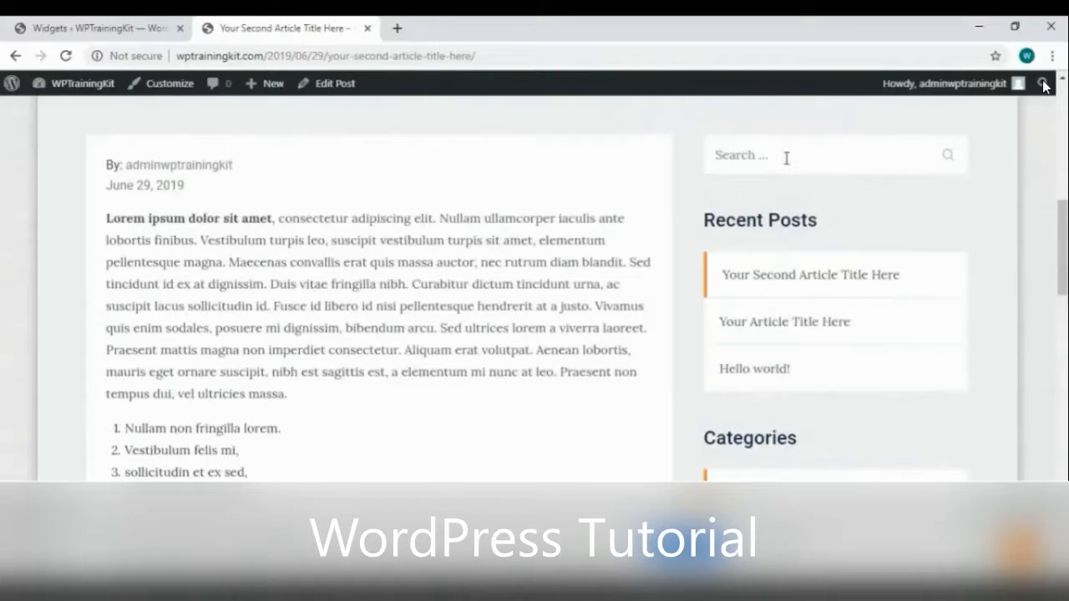
pyautogui.scroll(-1, 852, 284)
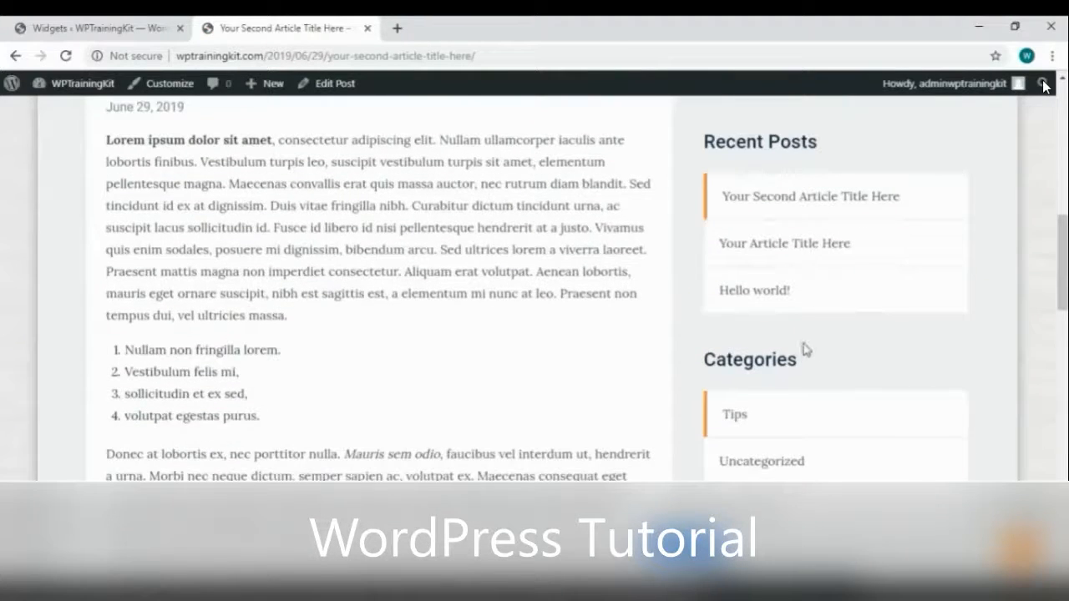
pyautogui.scroll(-1, 807, 345)
pyautogui.scroll(-1, 810, 341)
pyautogui.click(51, 30)
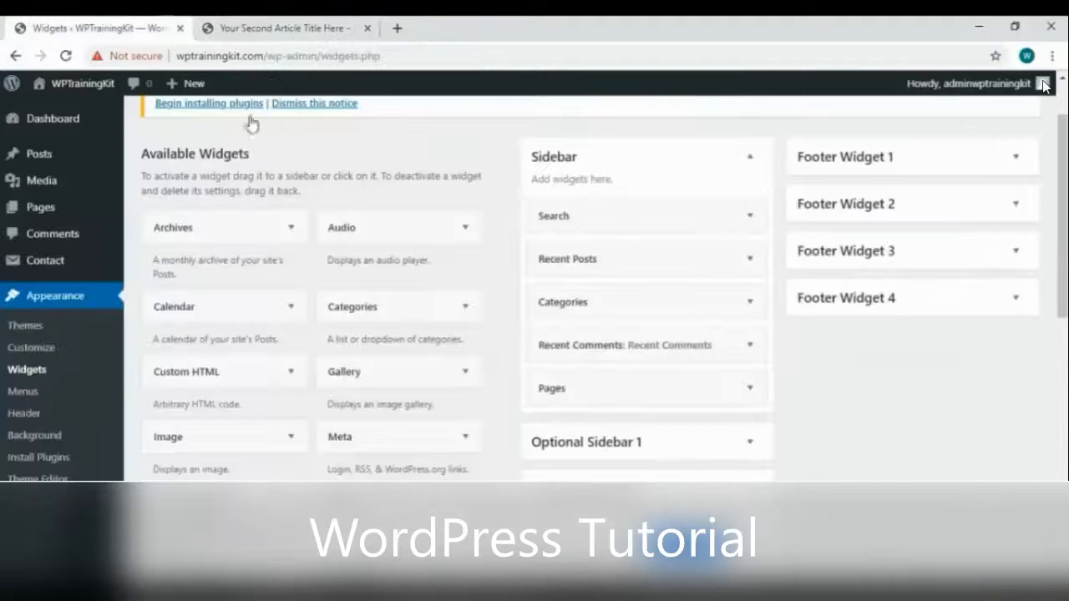
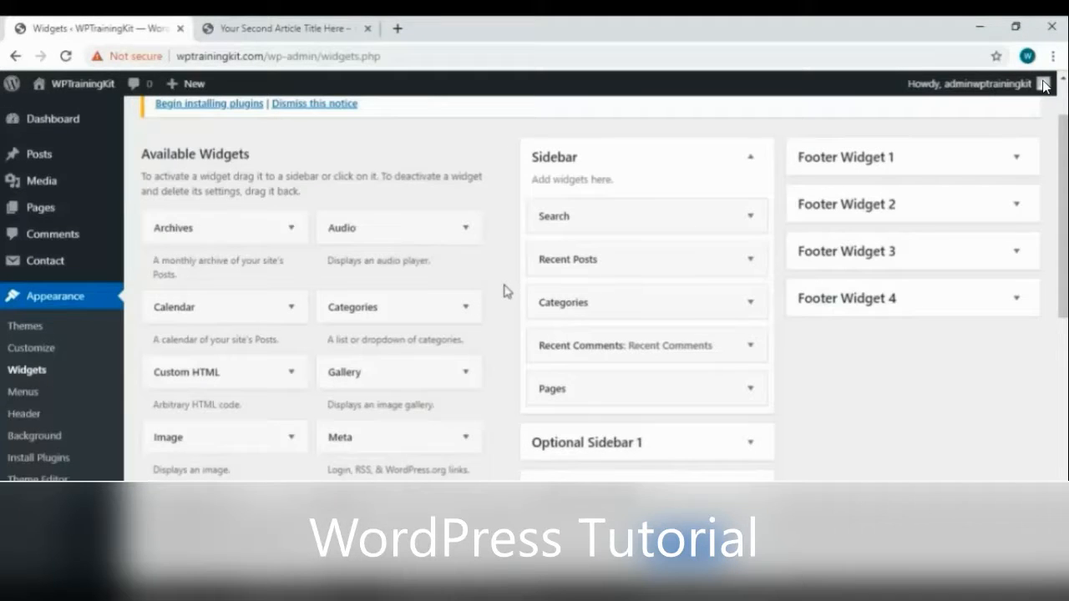
# Expand Footer Widget 1, 2 and 3, then drag a Pages widget into Footer Widget 1
pyautogui.click(983, 167)
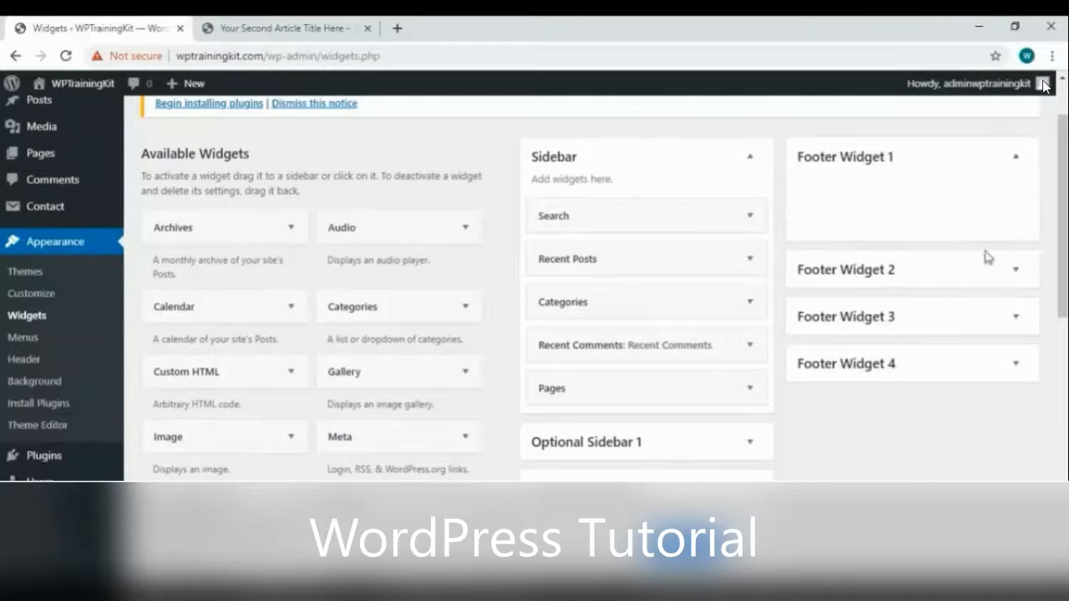
pyautogui.click(984, 269)
pyautogui.click(967, 386)
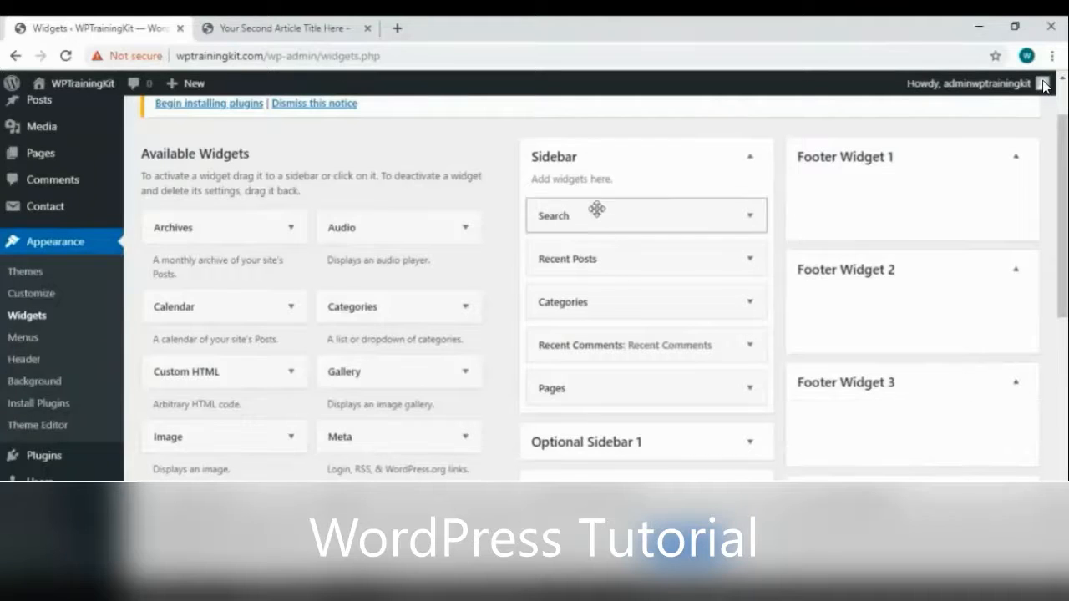
pyautogui.scroll(-6, 542, 255)
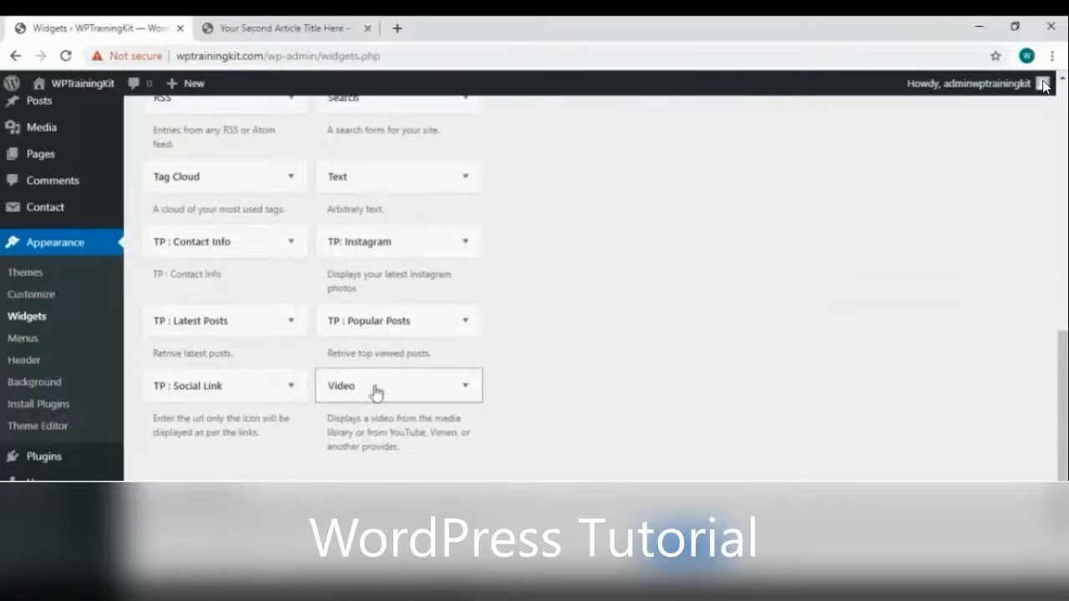
pyautogui.scroll(-1, 346, 381)
pyautogui.scroll(4, 387, 367)
pyautogui.scroll(3, 386, 368)
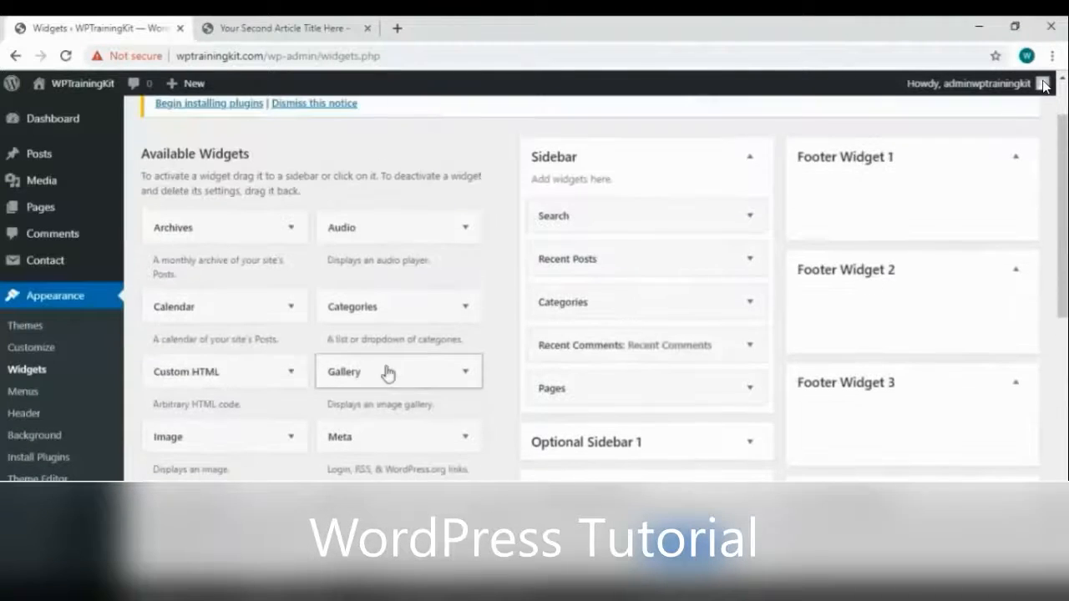
pyautogui.scroll(-1, 394, 302)
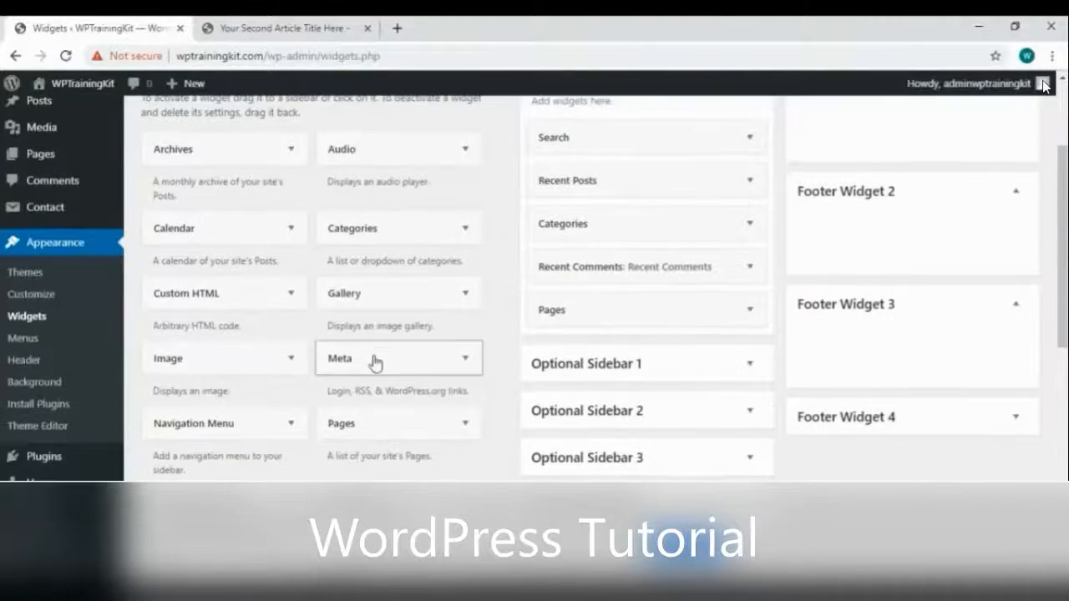
pyautogui.scroll(-3, 375, 362)
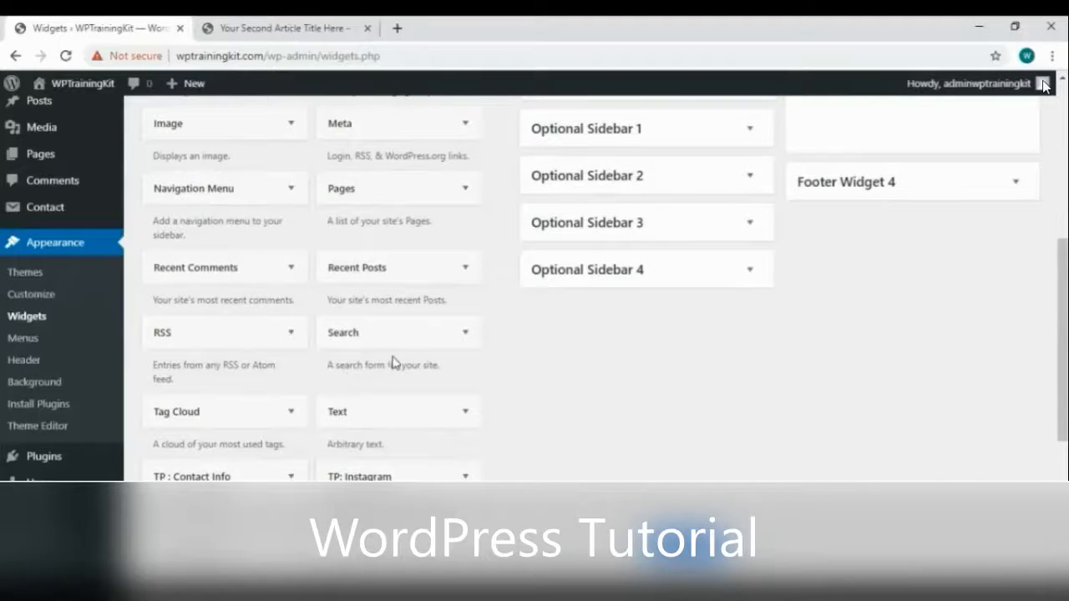
pyautogui.scroll(4, 640, 362)
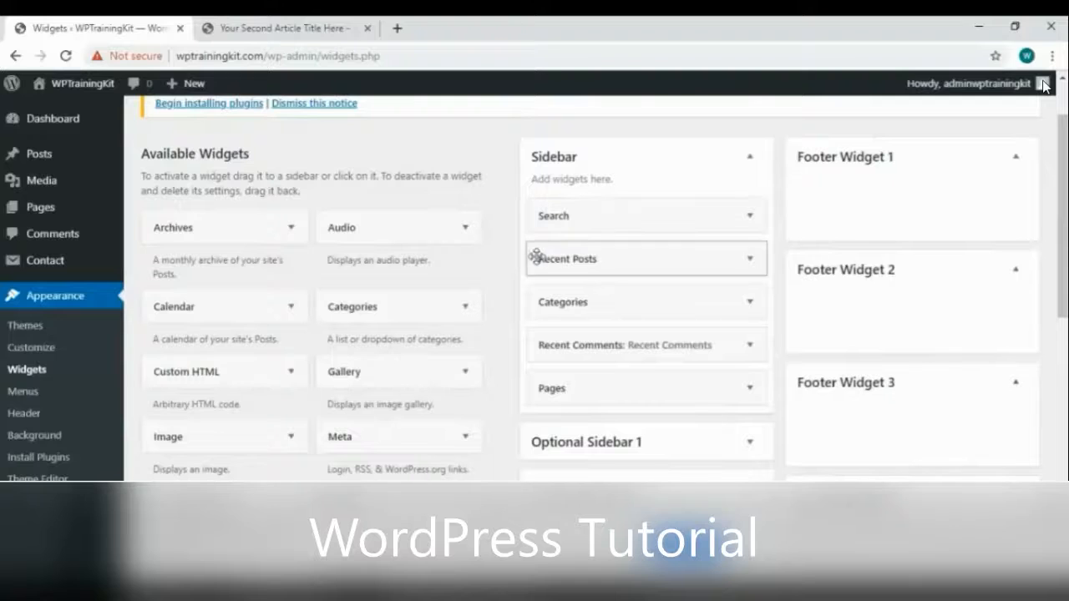
pyautogui.scroll(-2, 528, 269)
pyautogui.moveTo(743, 242); pyautogui.dragTo(897, 279)
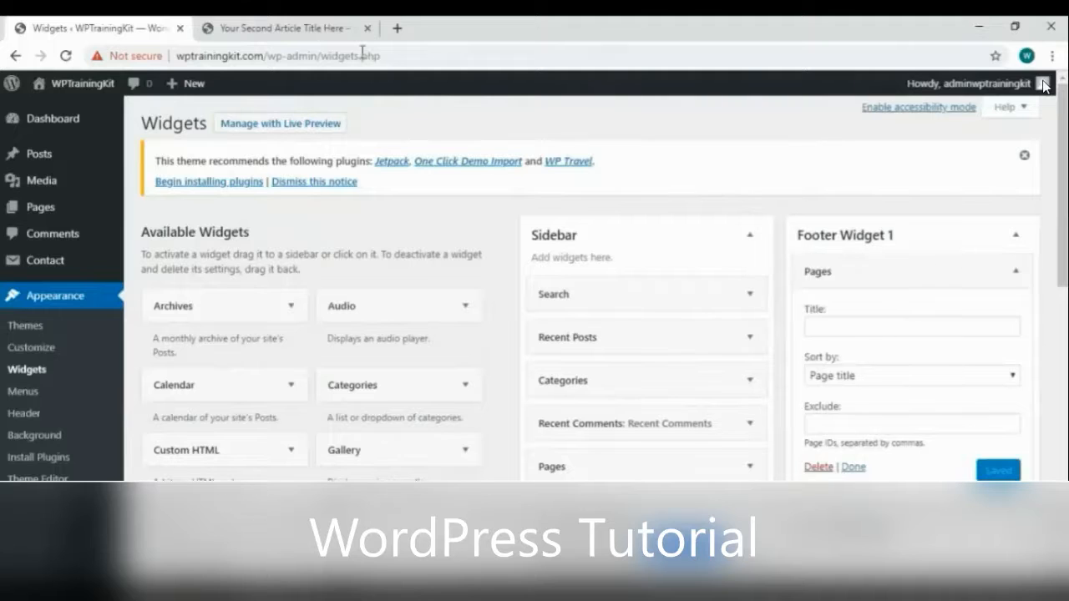
# Title the Pages widget 'Pages Widget', save it, and reload the article to view the footer
pyautogui.click(284, 27)
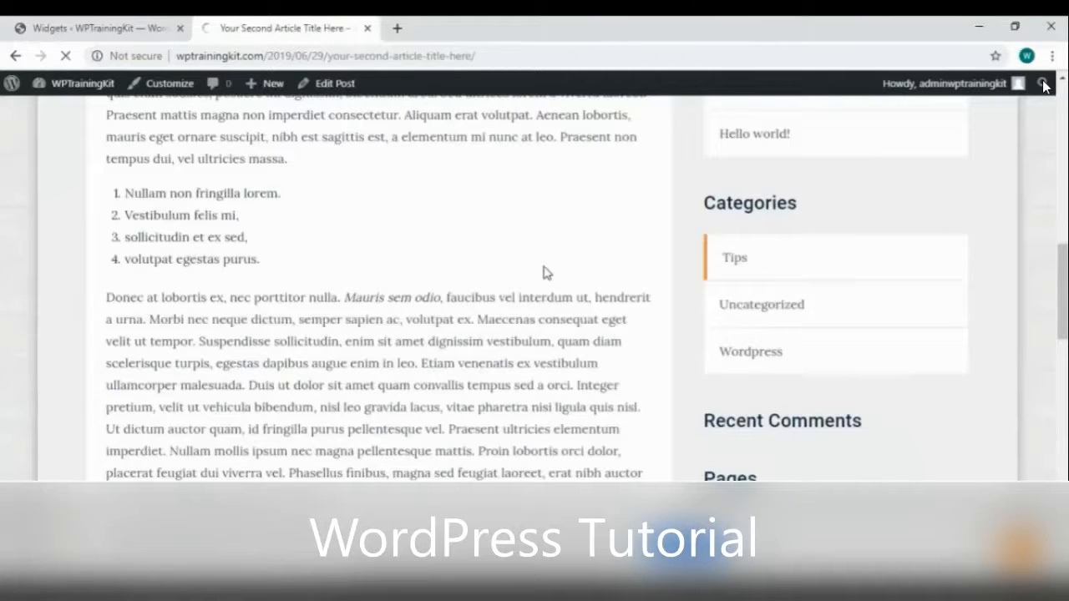
pyautogui.scroll(-10, 547, 274)
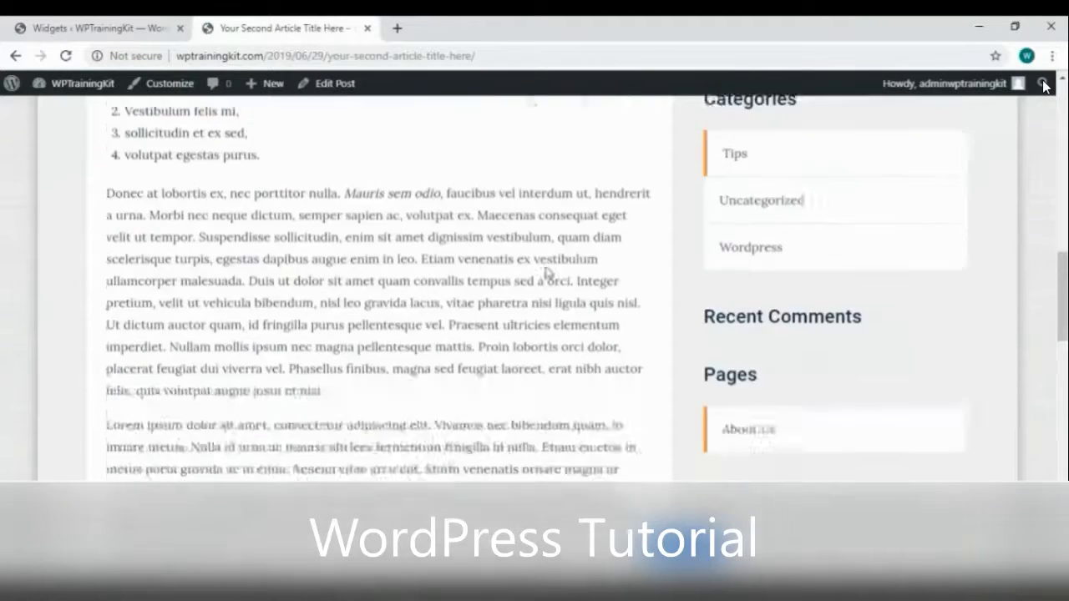
pyautogui.click(117, 31)
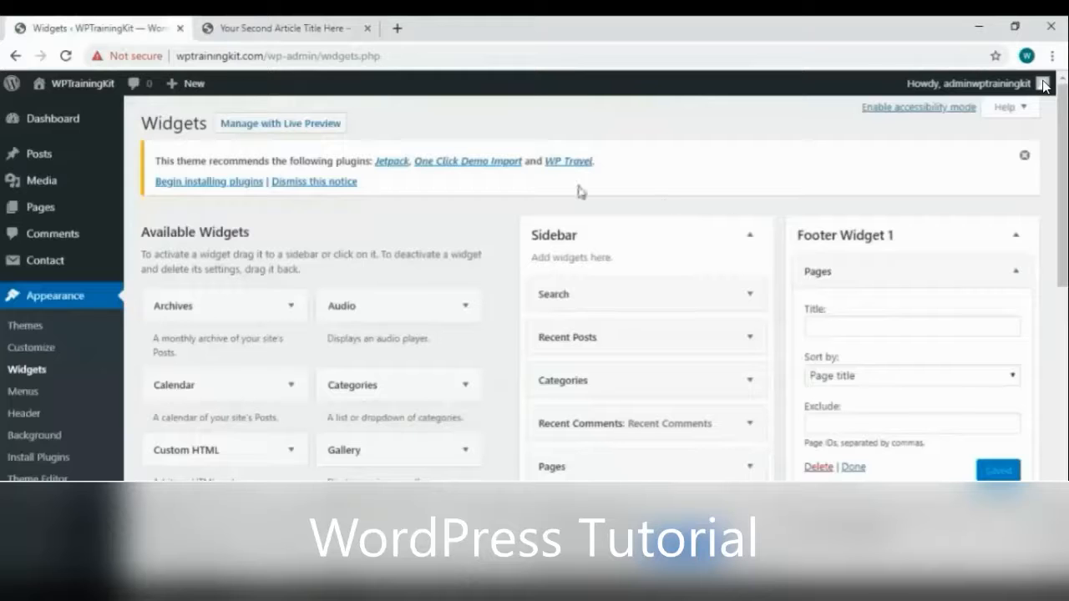
pyautogui.click(878, 328)
pyautogui.write('Pages Wid')
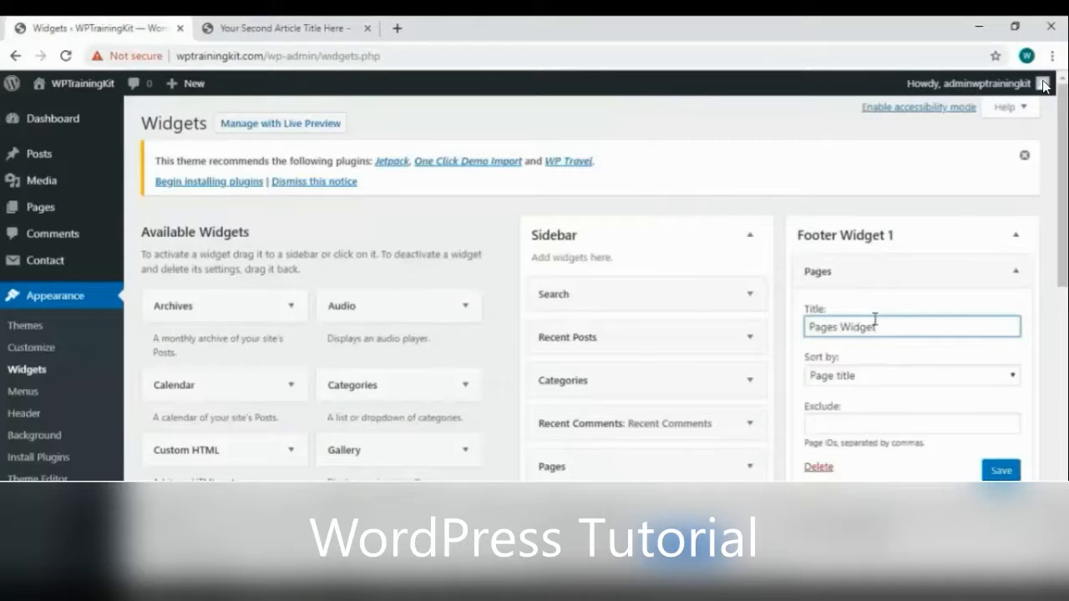
pyautogui.write('get')
pyautogui.click(1001, 470)
pyautogui.rightClick(451, 259)
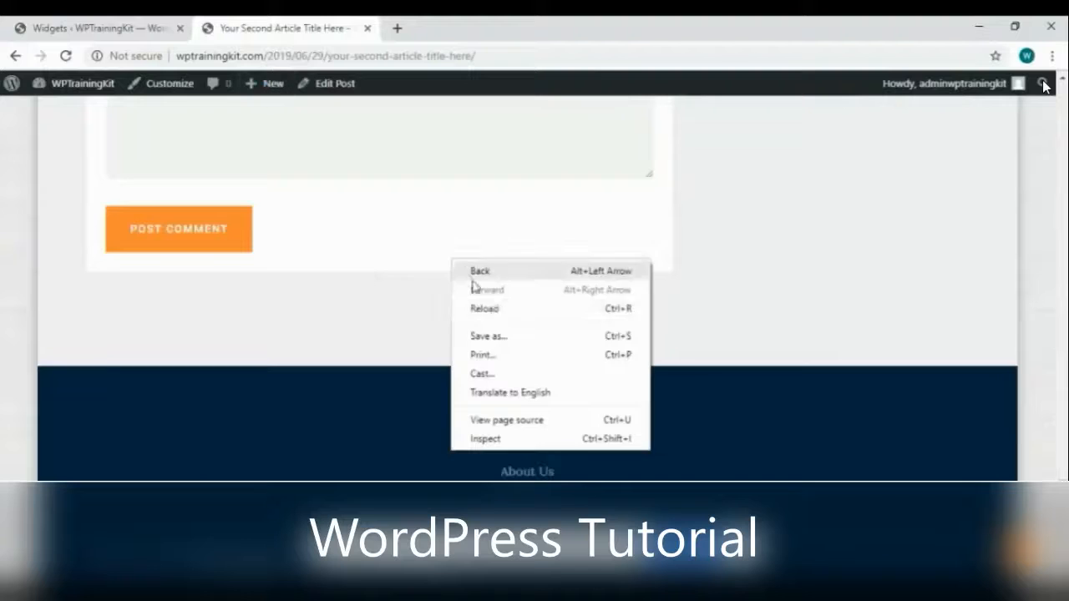
pyautogui.click(493, 307)
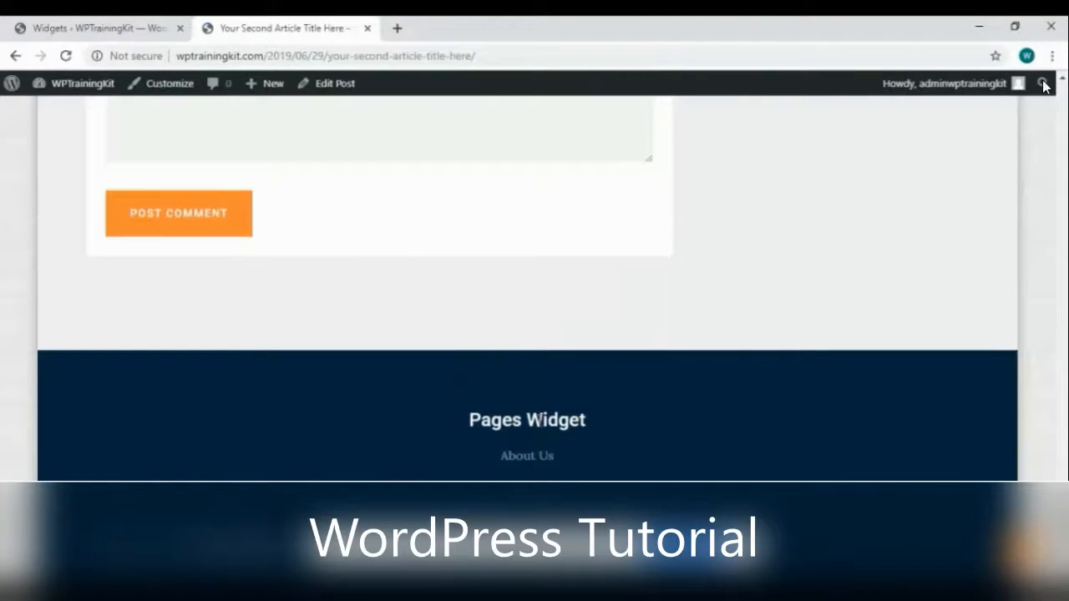
# Move the Pages widget to Footer Widget 2 and reload the article to check the footer
pyautogui.click(133, 28)
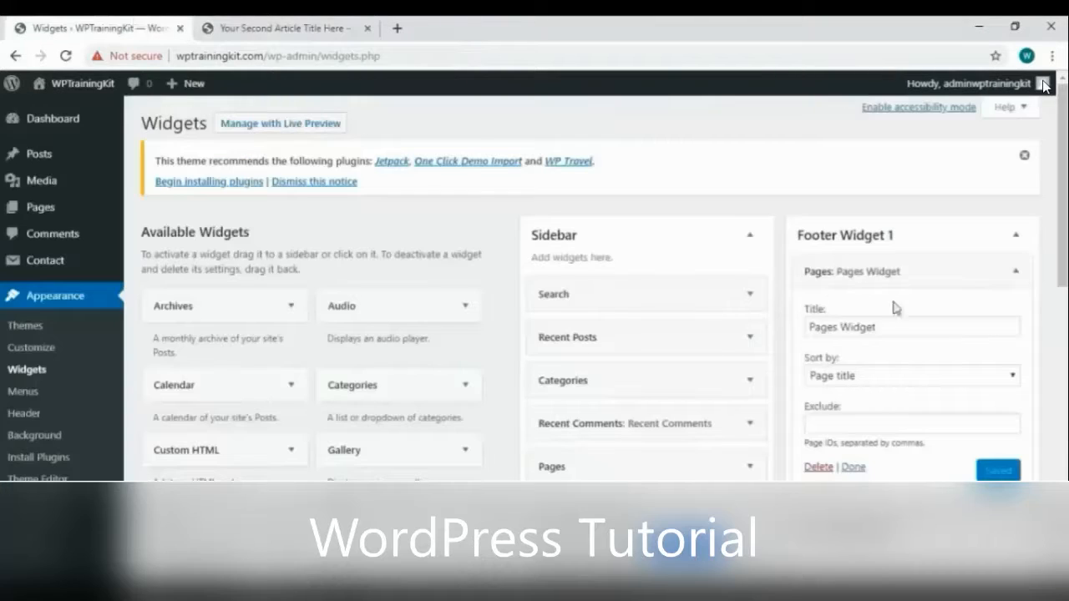
pyautogui.moveTo(998, 270); pyautogui.dragTo(948, 315)
pyautogui.scroll(-1, 938, 248)
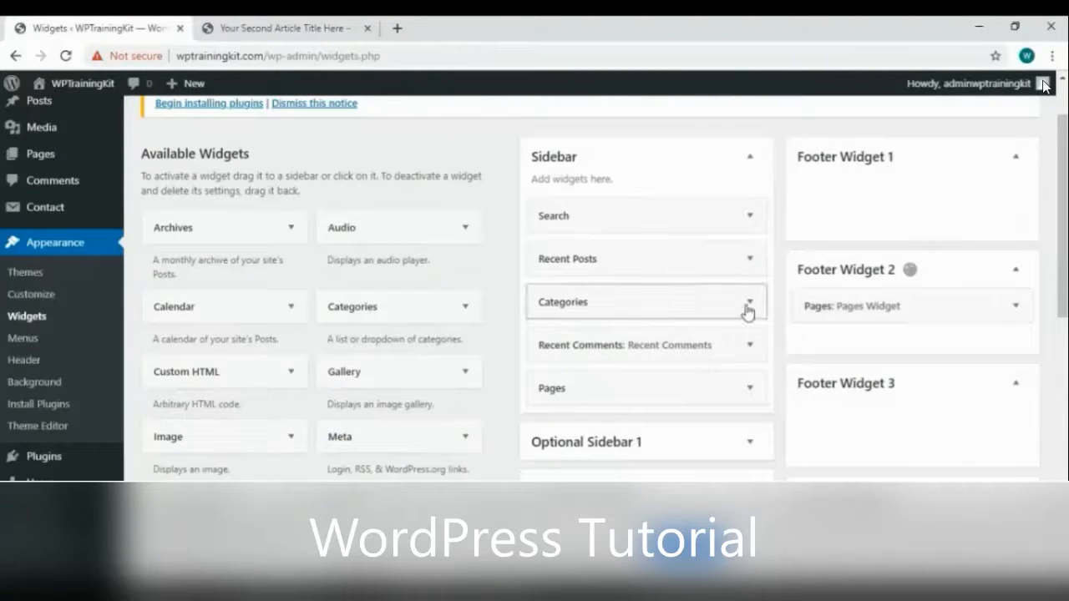
pyautogui.click(309, 32)
pyautogui.rightClick(446, 237)
pyautogui.click(490, 289)
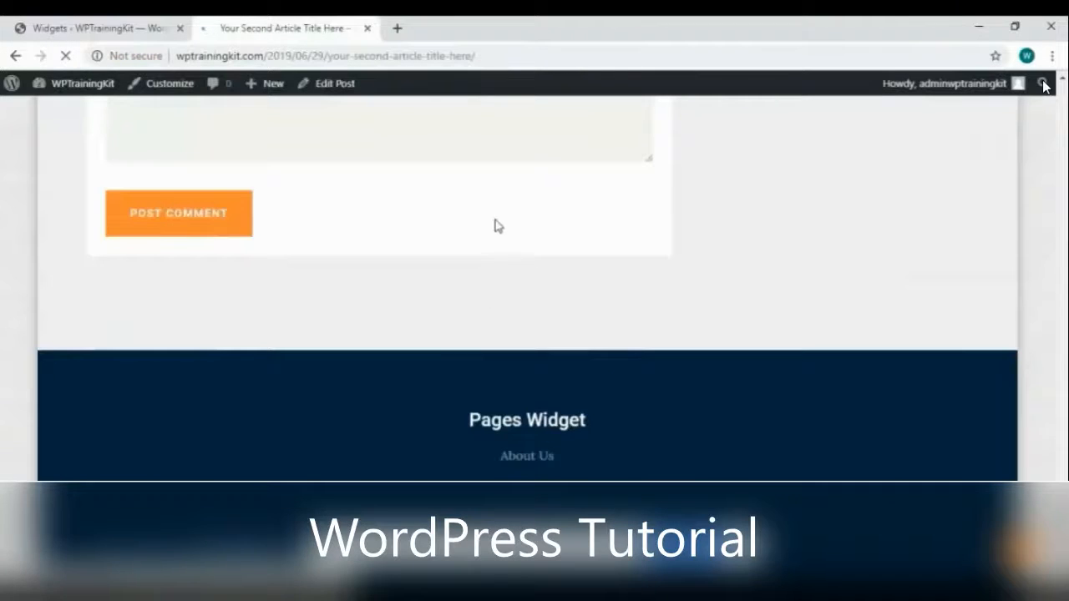
pyautogui.click(92, 28)
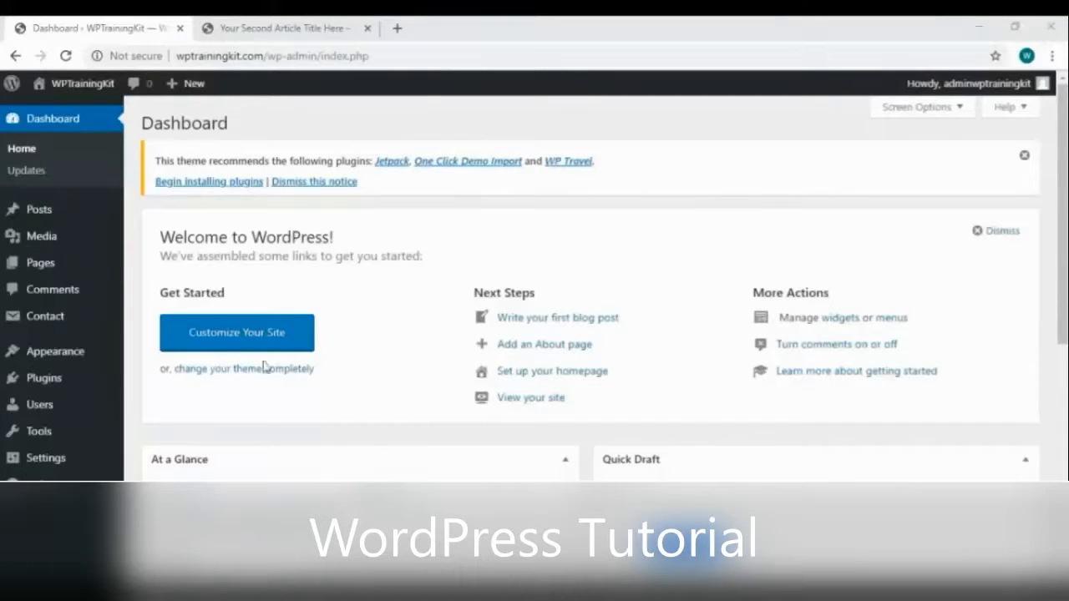
# Open Edit My Profile from the 'Howdy, admin' menu, then return to the Dashboard
pyautogui.moveTo(85, 405)
pyautogui.moveTo(978, 84)
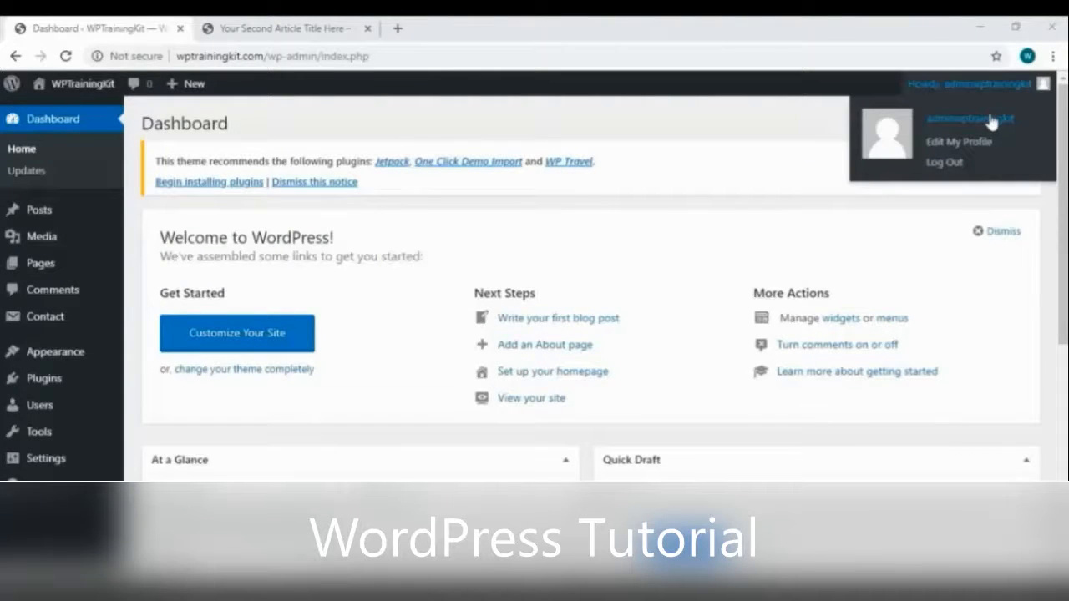
pyautogui.click(989, 122)
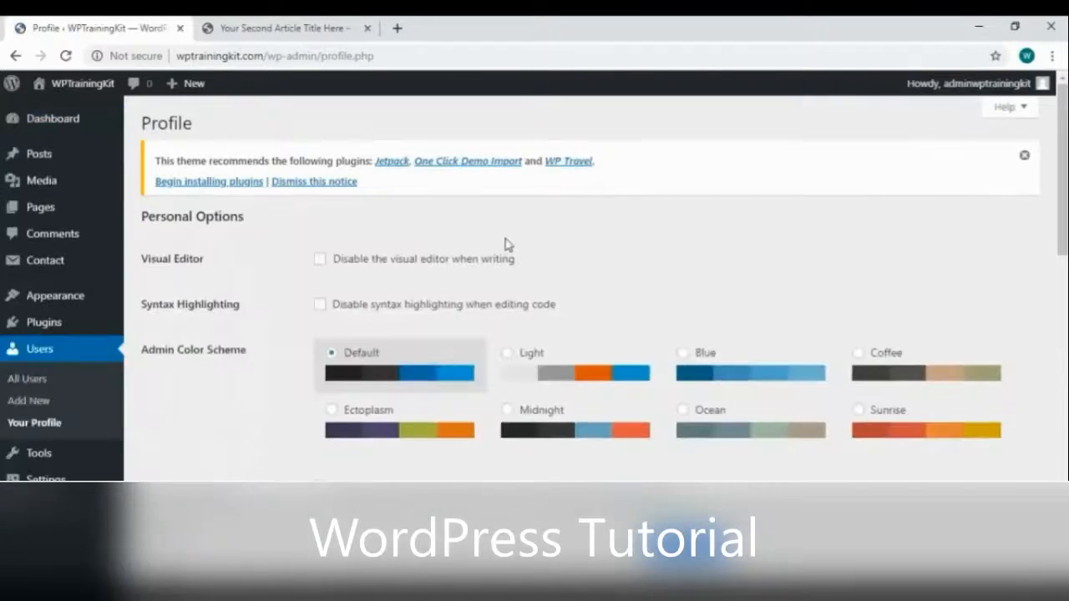
pyautogui.scroll(-2, 505, 241)
pyautogui.scroll(1, 505, 242)
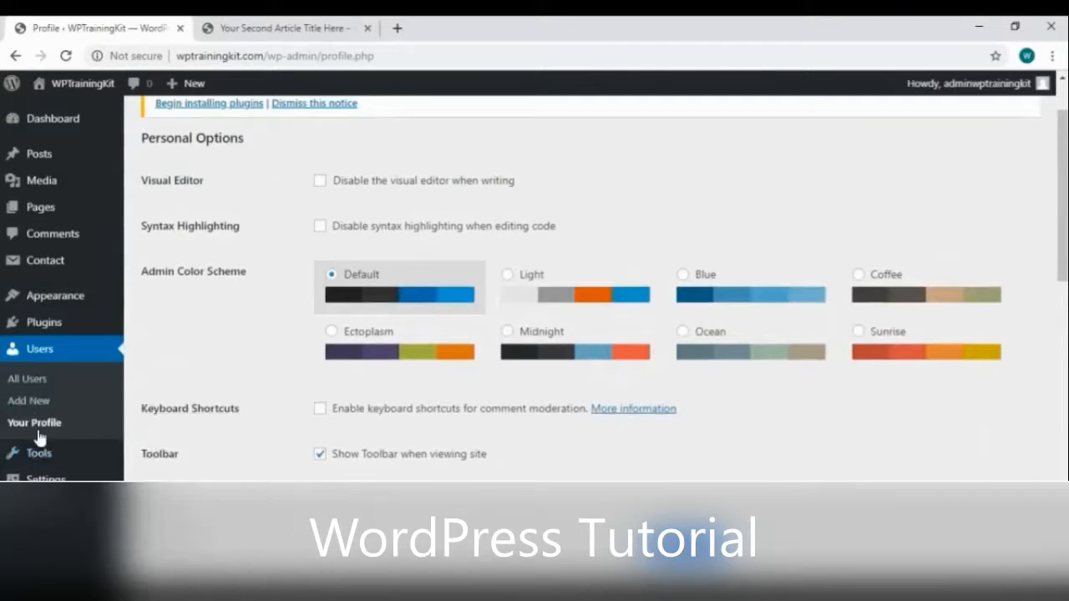
pyautogui.scroll(1, 66, 380)
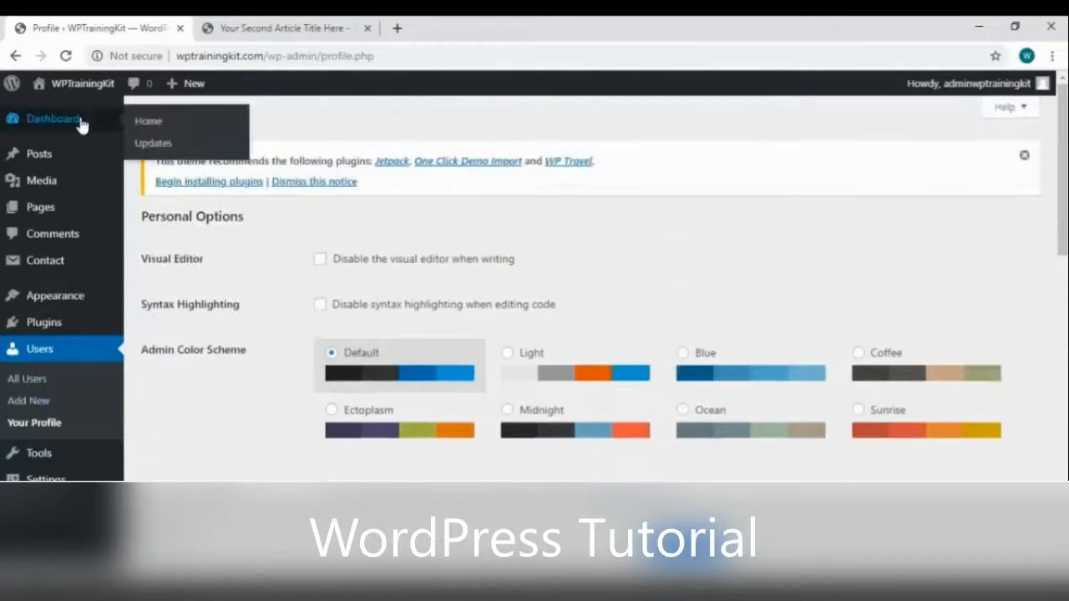
pyautogui.click(79, 118)
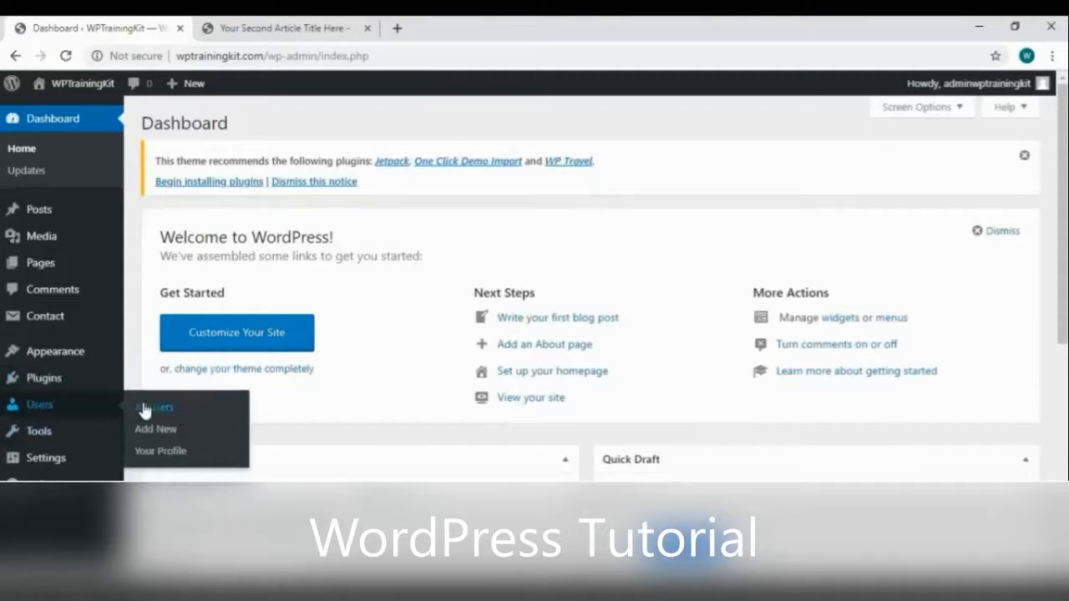
# Open the admin's own profile page and scroll down to the Name fields
pyautogui.click(171, 452)
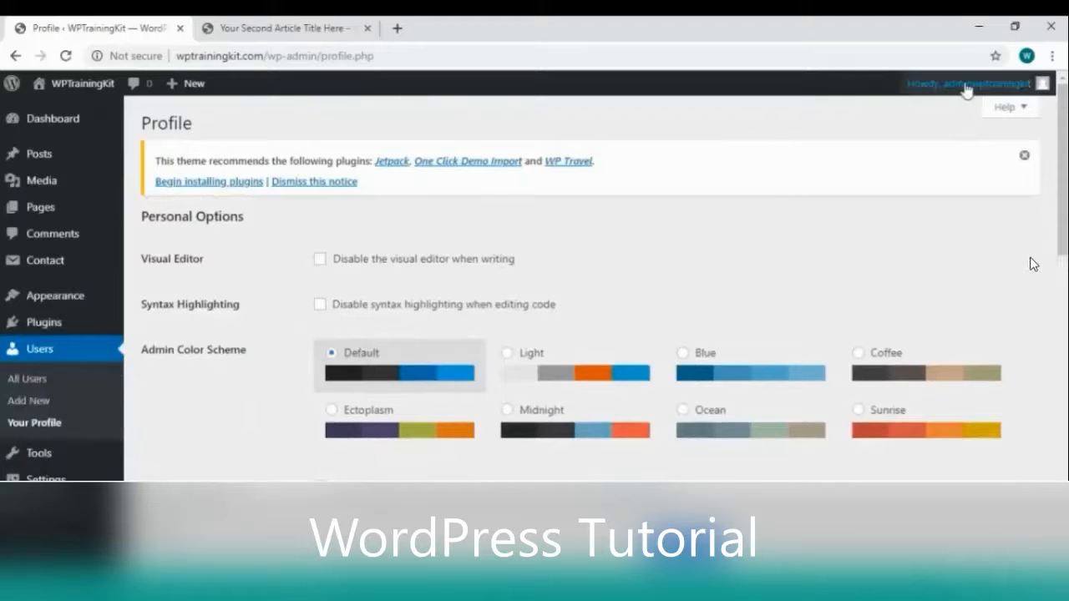
pyautogui.moveTo(882, 100)
pyautogui.scroll(-4, 449, 270)
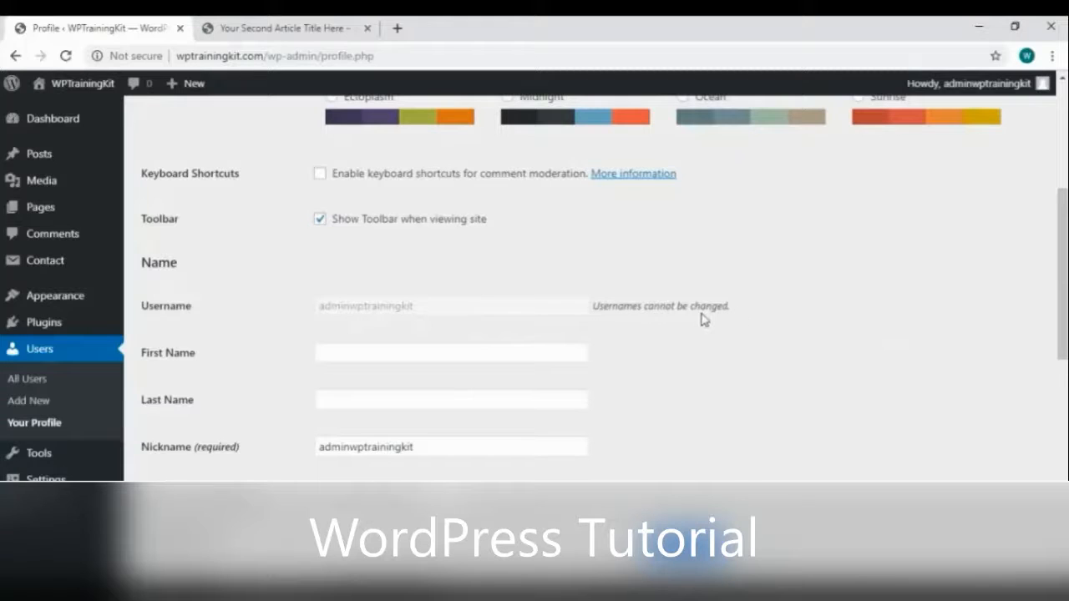
pyautogui.scroll(-1, 702, 320)
pyautogui.scroll(-1, 626, 313)
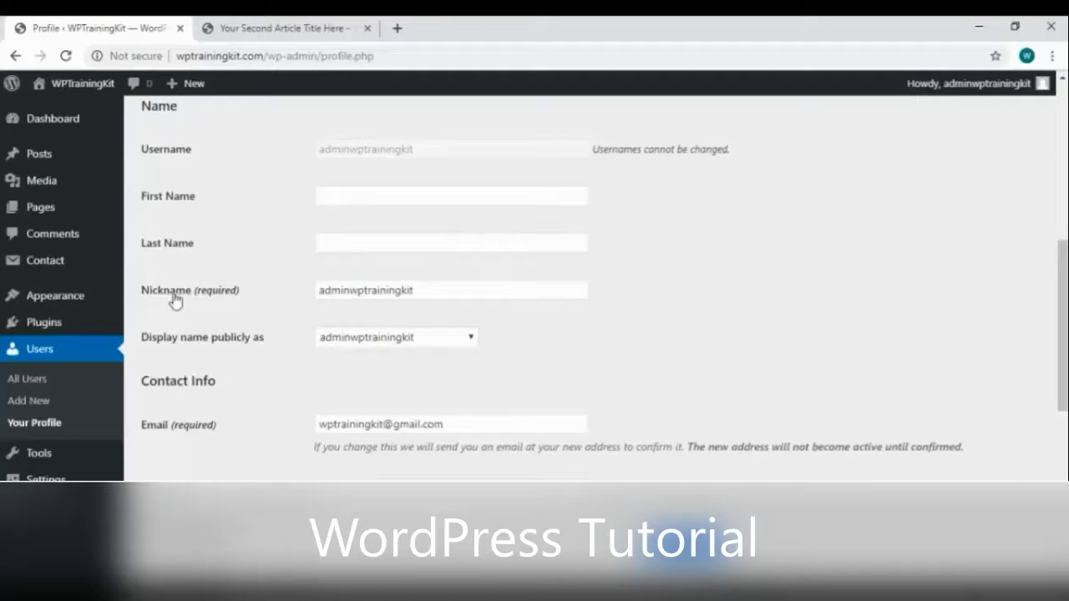
# Choose admin as the public display name, clearing the test text from the Nickname field
pyautogui.click(445, 290)
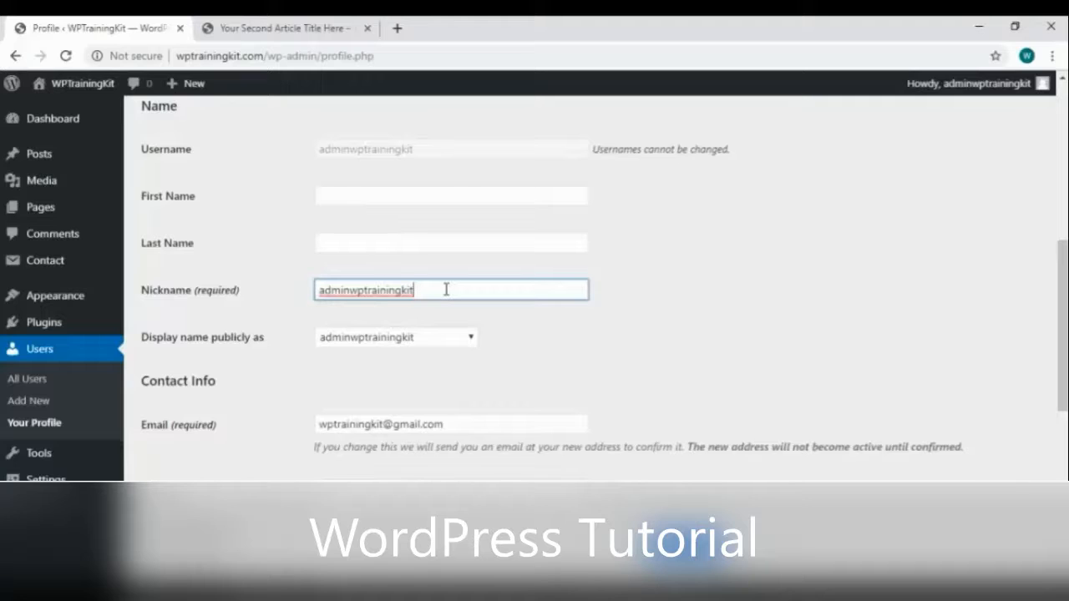
pyautogui.hotkey('ctrl', 'a')
pyautogui.write('a')
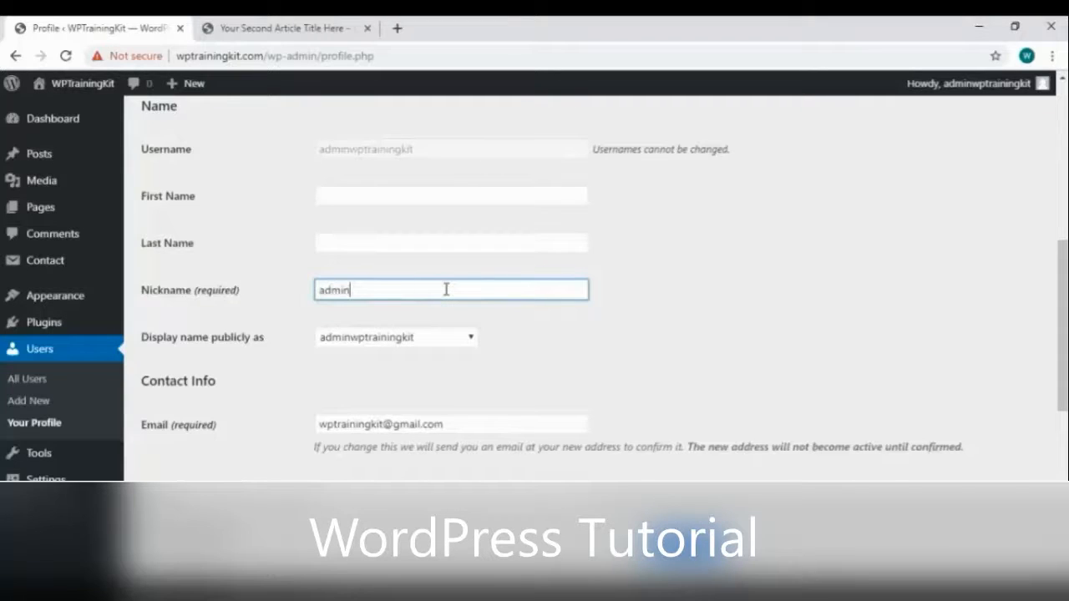
pyautogui.click(466, 339)
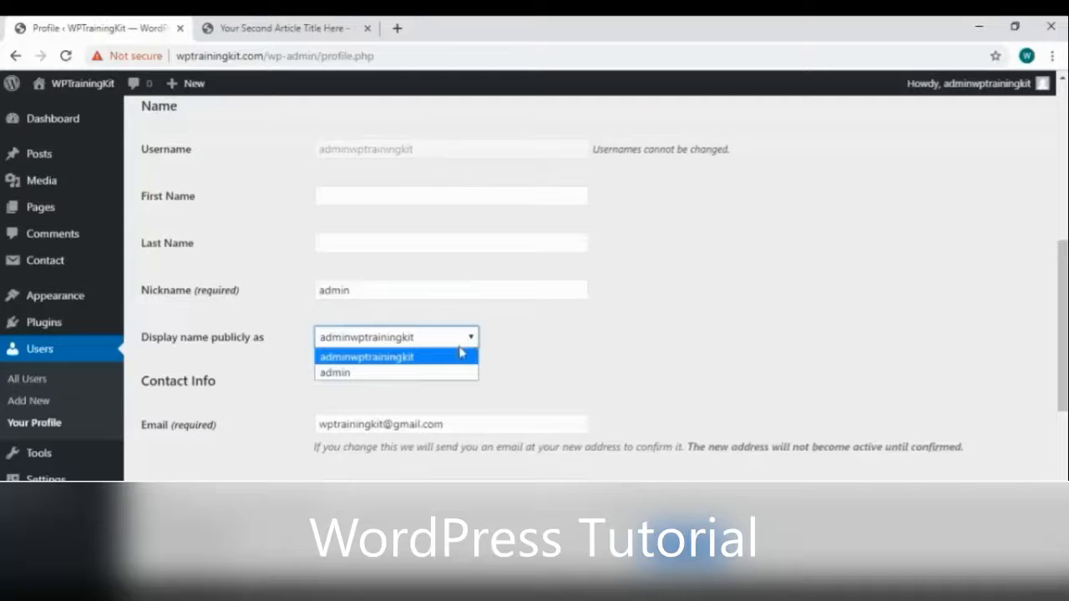
pyautogui.click(431, 288)
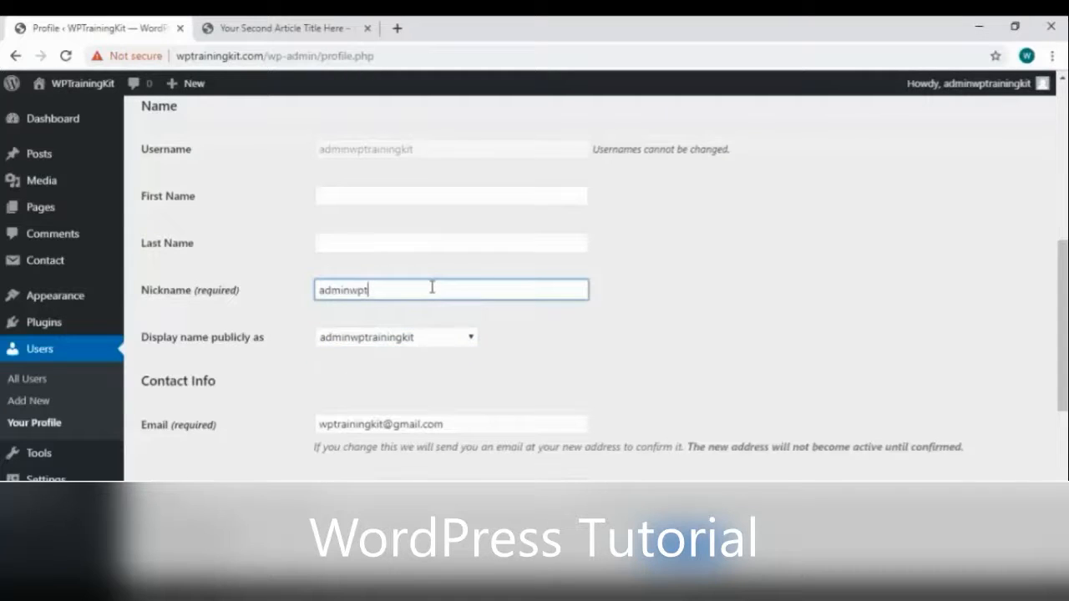
pyautogui.write('wptrainingkit.com')
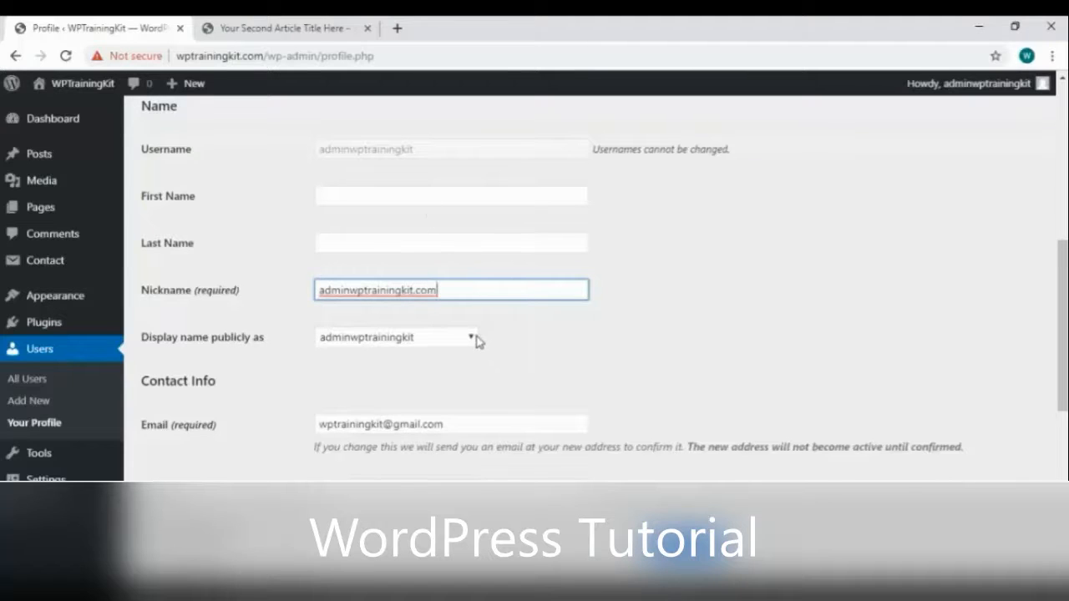
pyautogui.click(473, 339)
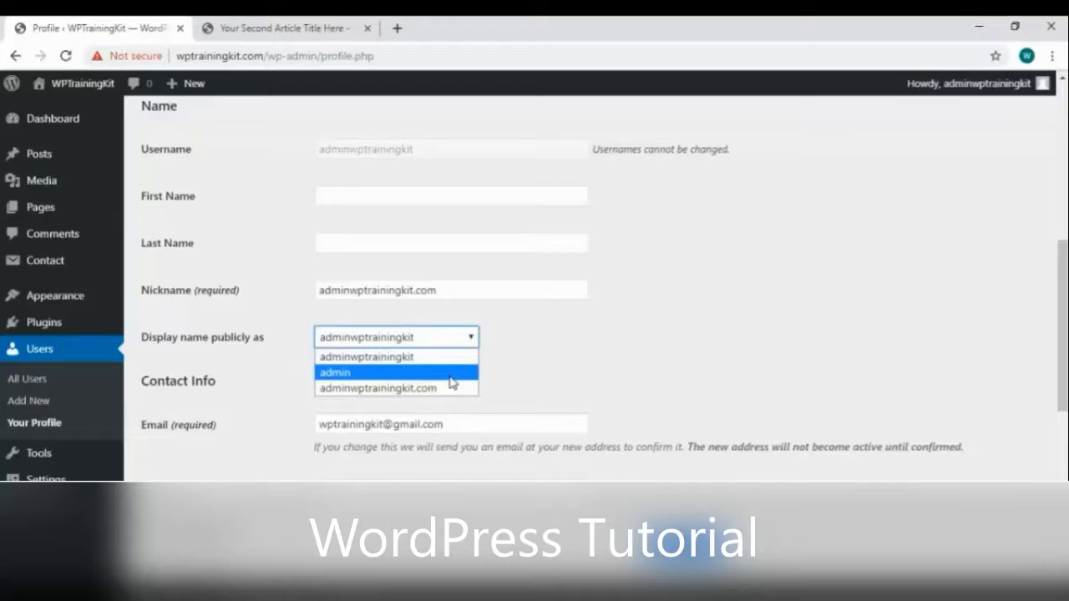
pyautogui.click(461, 294)
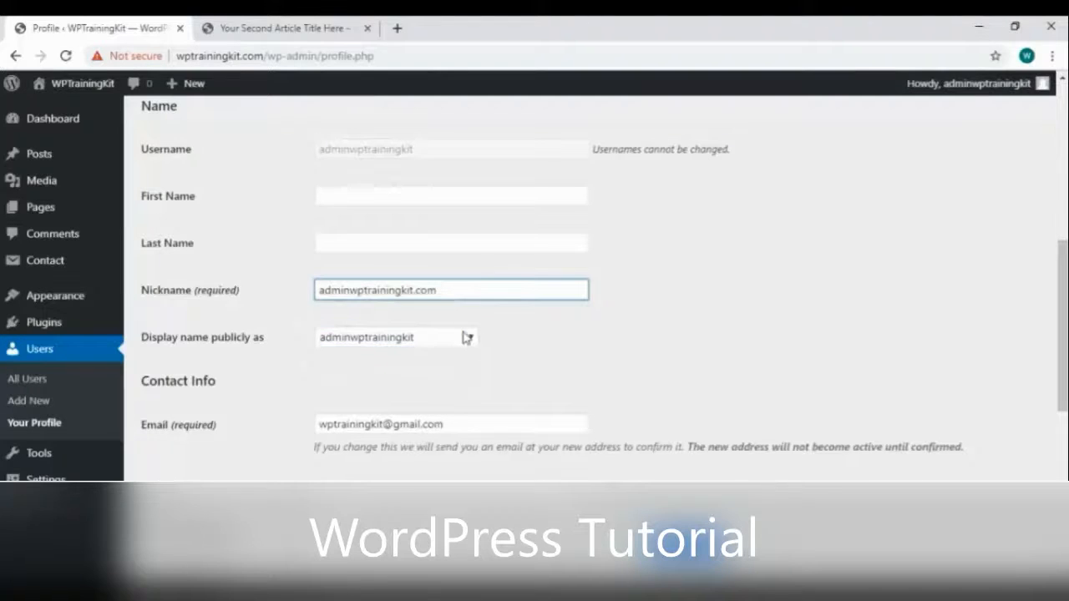
pyautogui.click(466, 337)
pyautogui.click(435, 371)
pyautogui.click(461, 291)
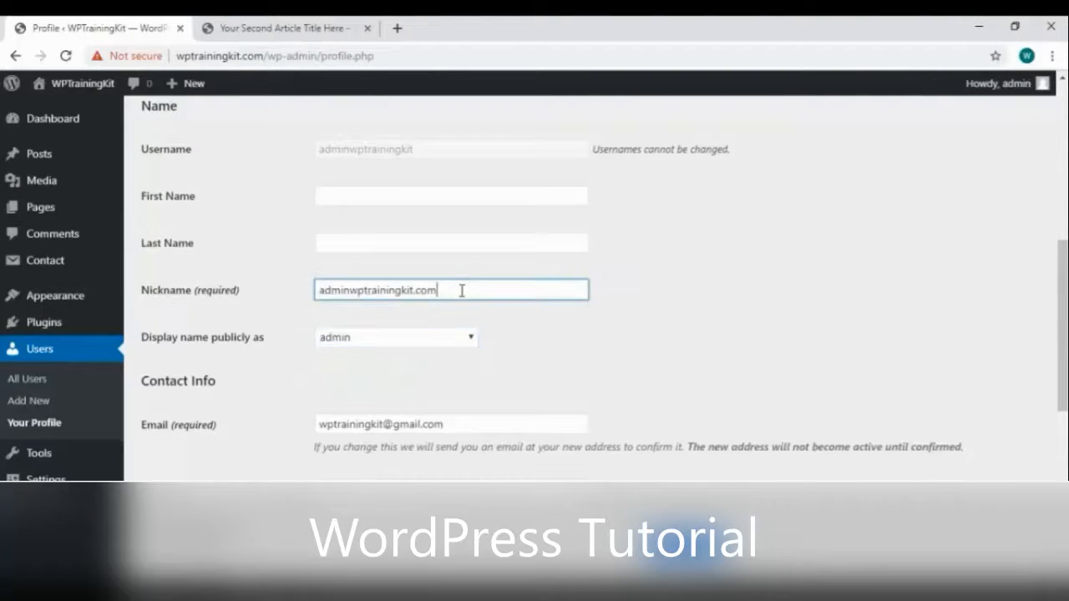
pyautogui.hotkey('ctrl', 'a')
pyautogui.press('BackSpace')
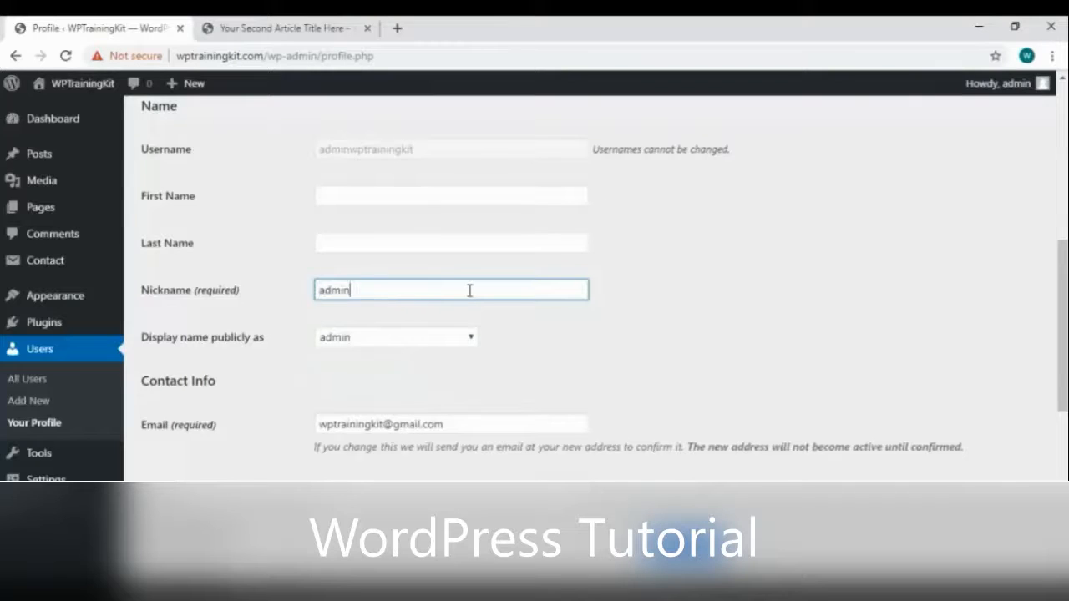
pyautogui.scroll(-1, 426, 330)
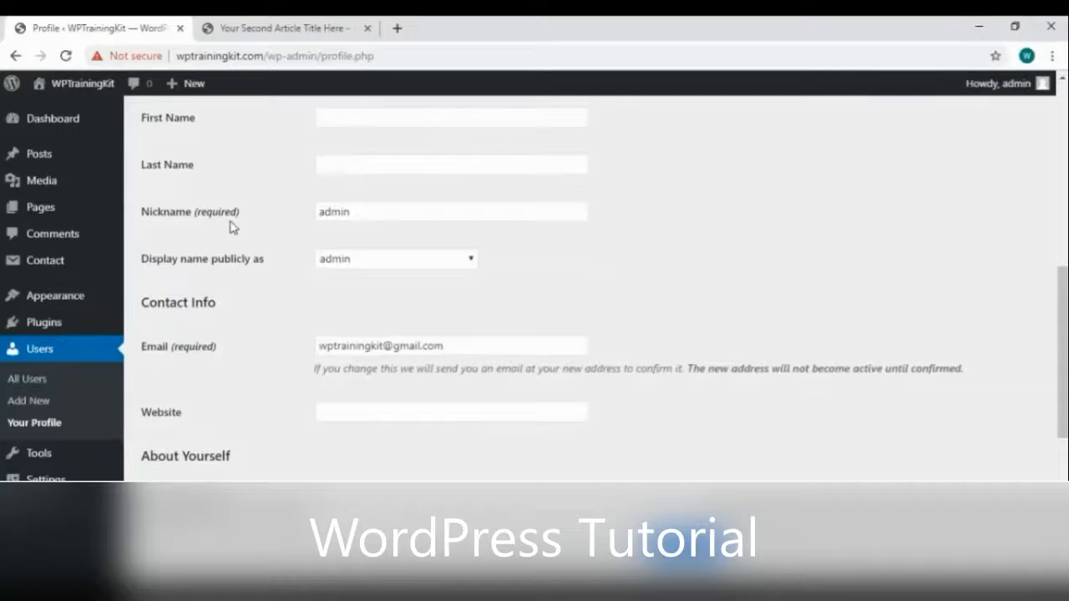
pyautogui.scroll(-3, 418, 267)
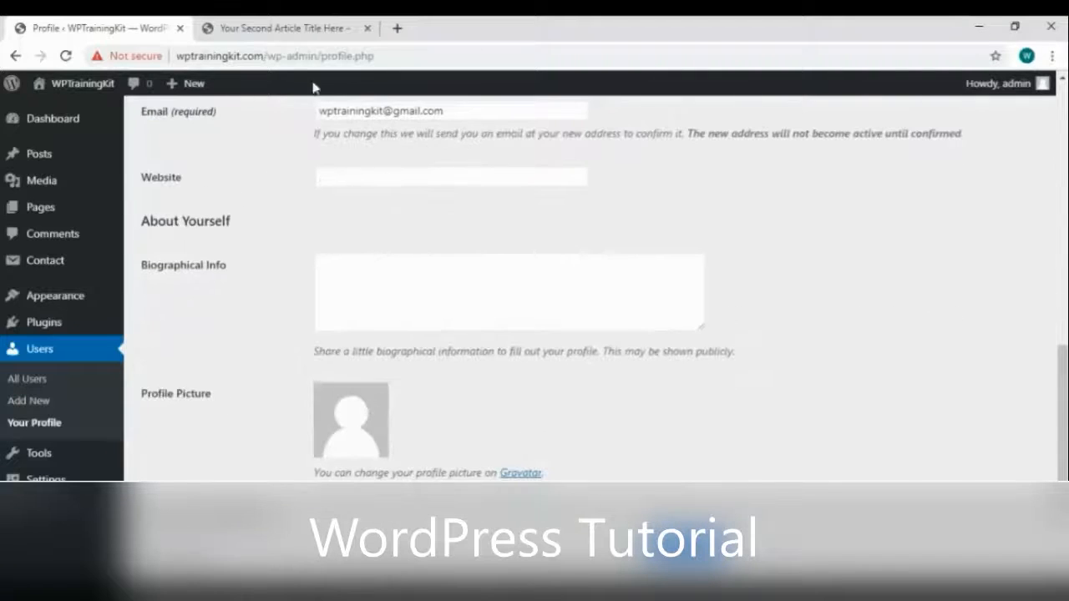
pyautogui.moveTo(264, 53); pyautogui.dragTo(174, 56)
pyautogui.hotkey('ctrl', 'c')
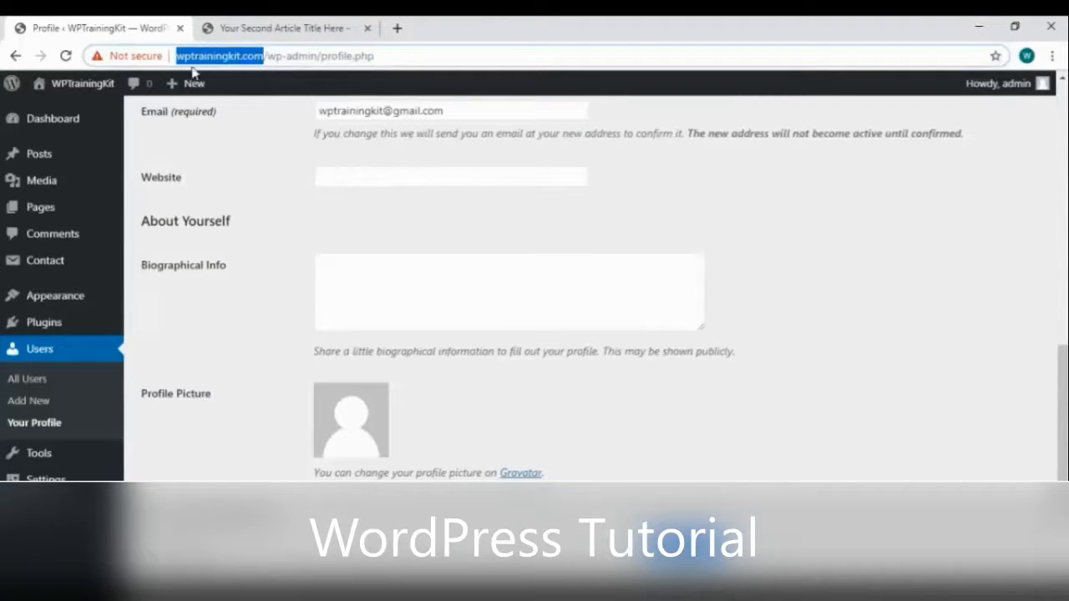
pyautogui.click(361, 168)
pyautogui.hotkey('ctrl', 'v')
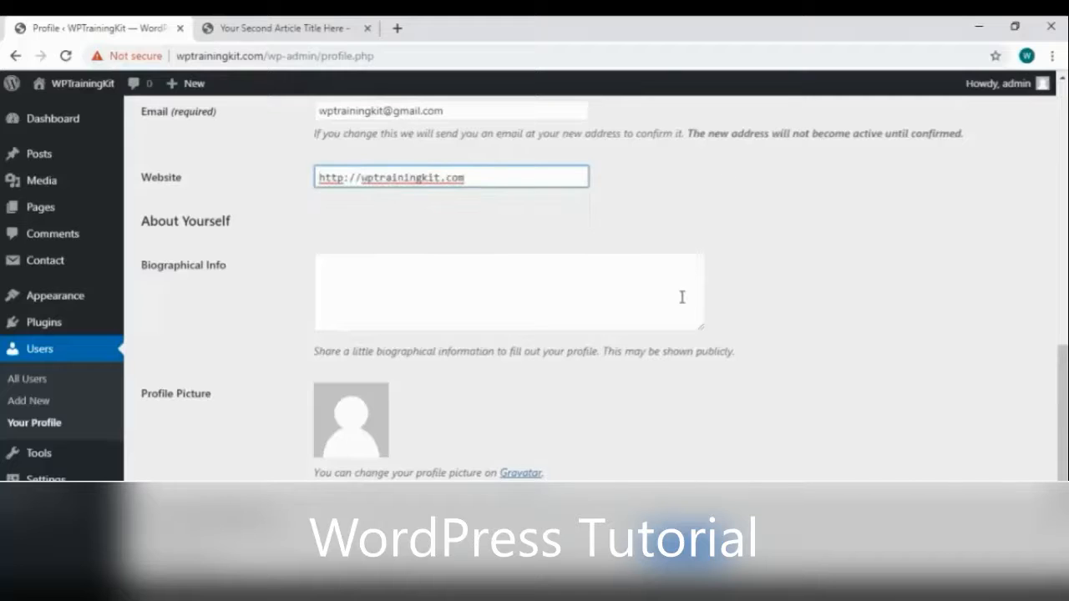
pyautogui.scroll(-2, 435, 191)
pyautogui.scroll(1, 435, 191)
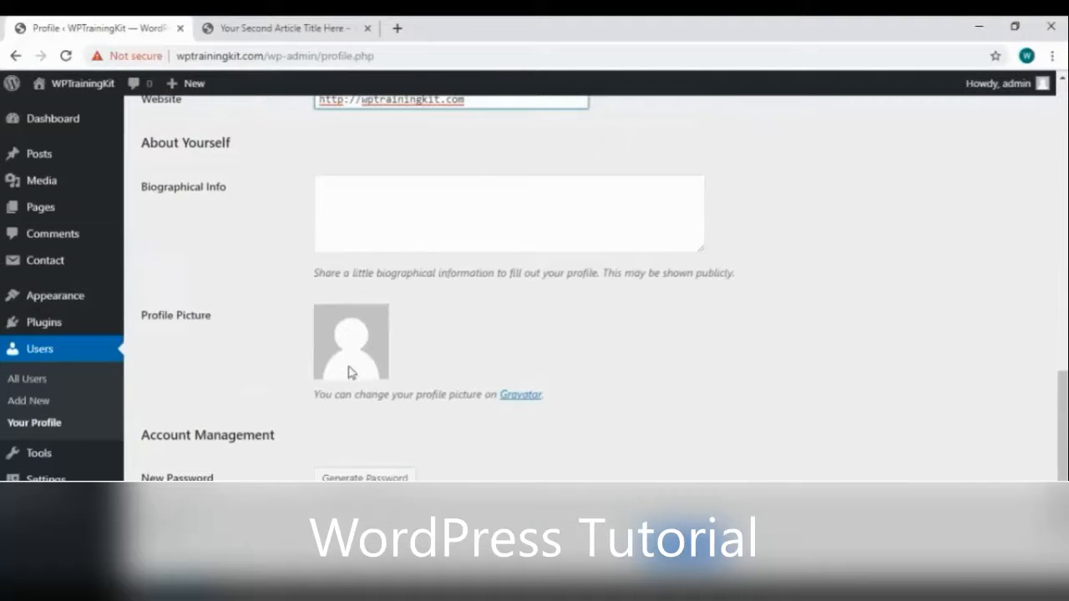
pyautogui.scroll(-1, 419, 432)
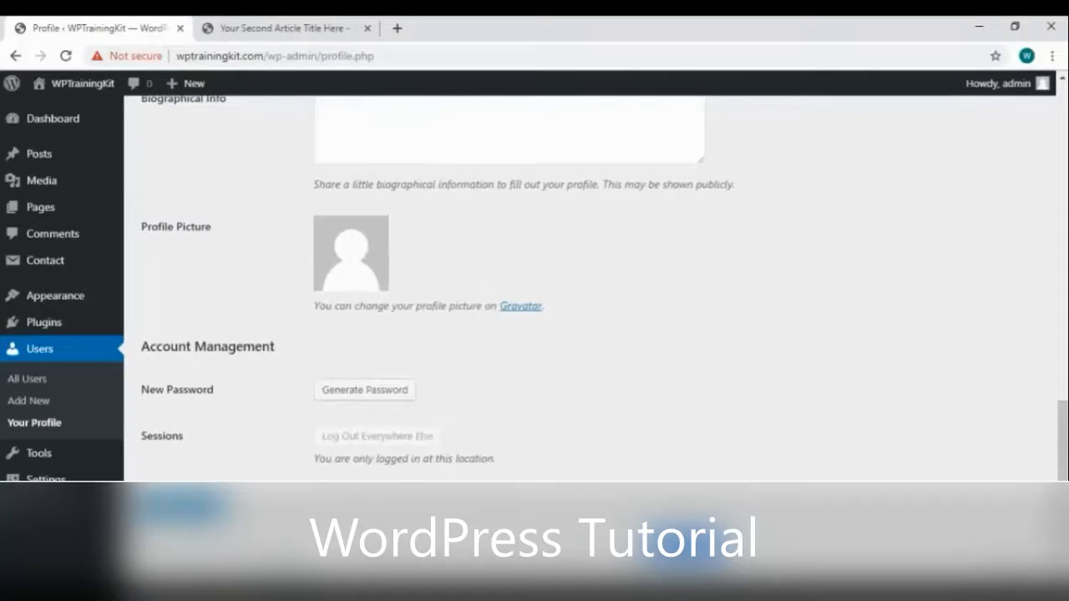
pyautogui.click(183, 507)
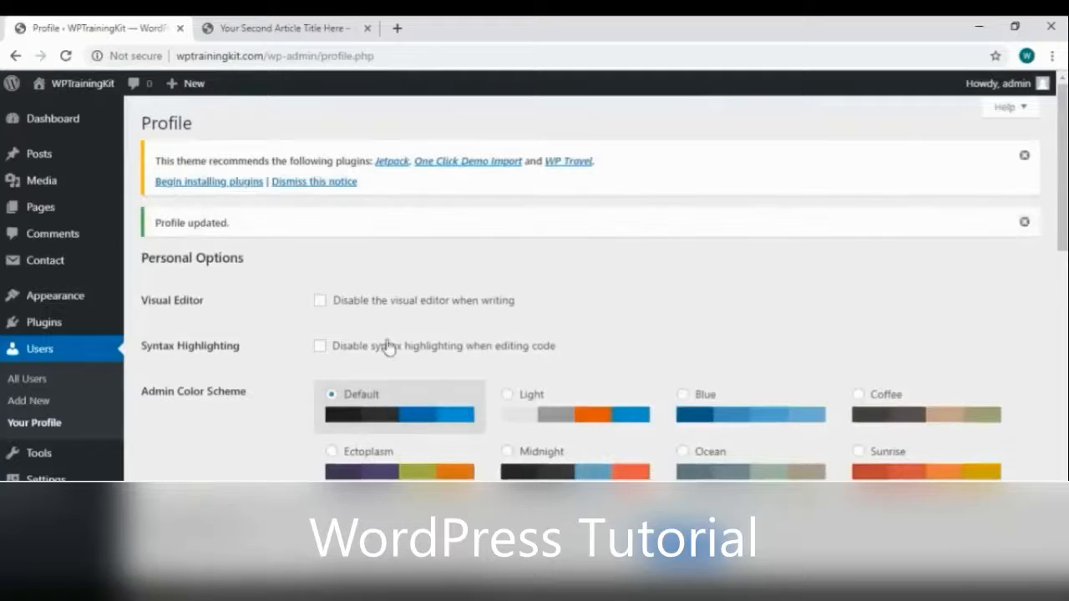
# Generate a new password, type a replacement password, then cancel the password change
pyautogui.scroll(-10, 505, 294)
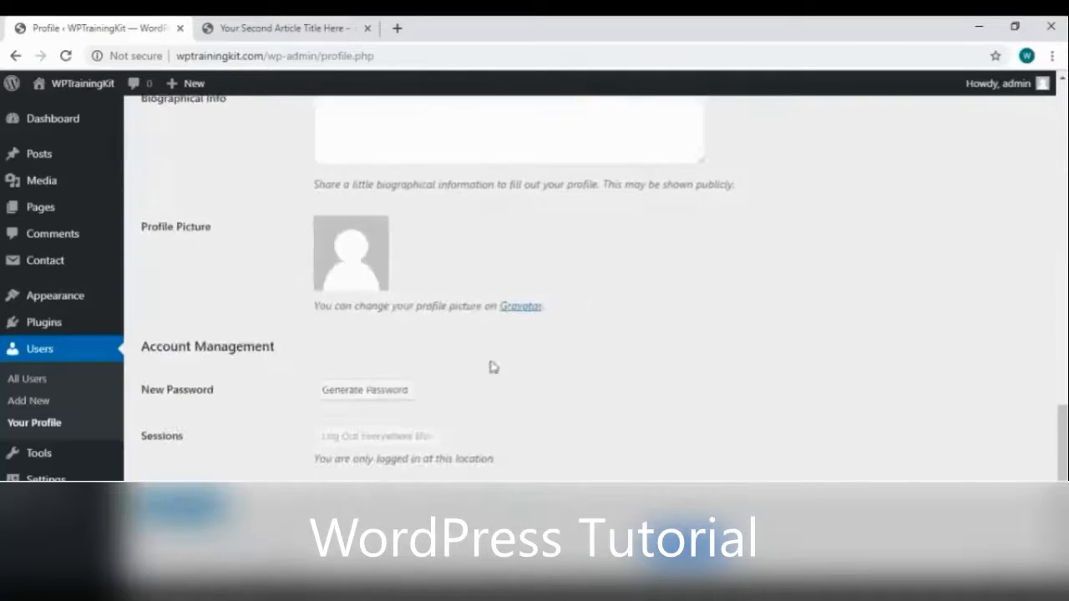
pyautogui.click(364, 390)
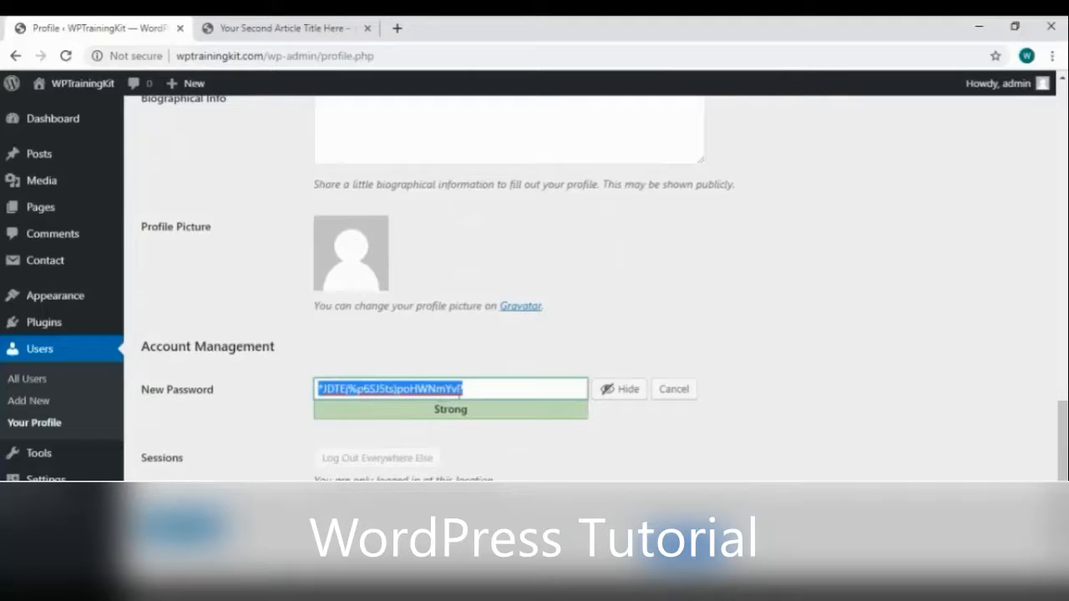
pyautogui.click(611, 398)
pyautogui.click(611, 399)
pyautogui.write('yourn')
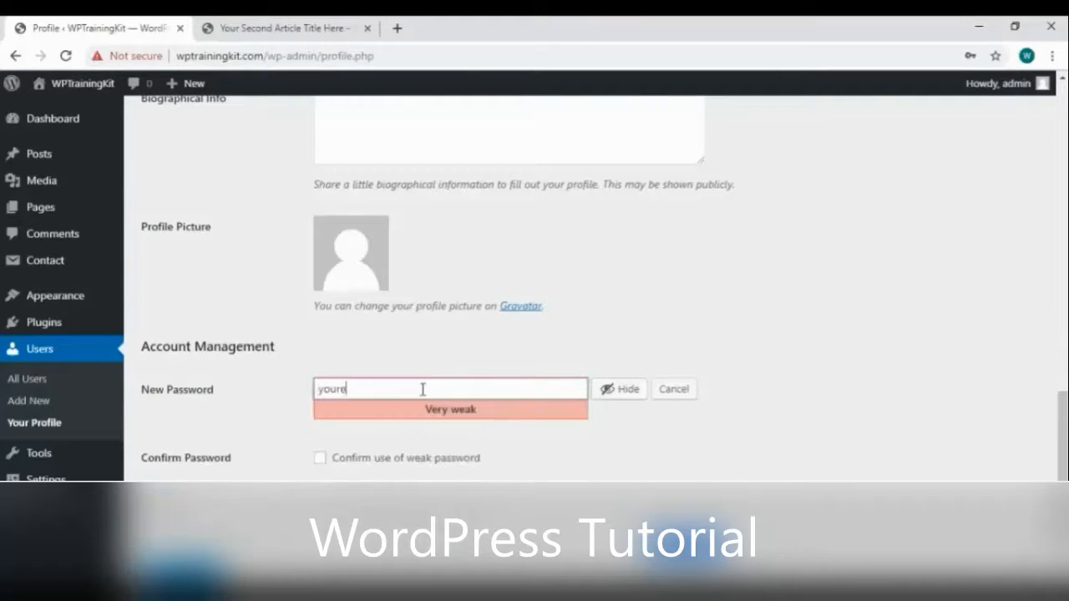
pyautogui.write('ewpasswordhere')
pyautogui.click(673, 389)
pyautogui.scroll(8, 487, 357)
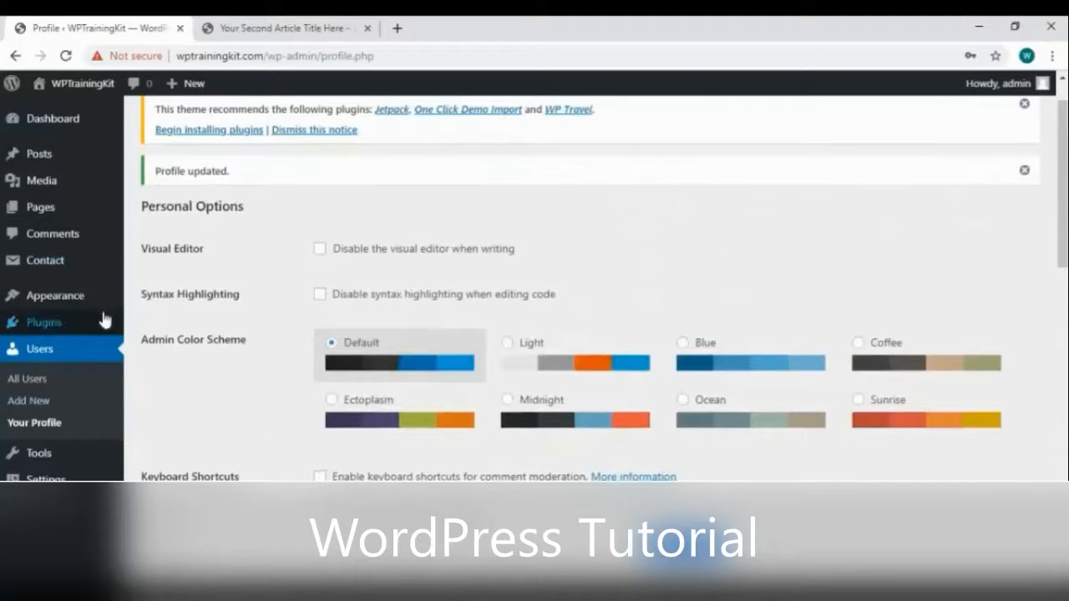
# Preview the Light, Blue, Coffee, Sunrise and Ocean admin colour schemes, settling on Ectoplasm
pyautogui.click(507, 344)
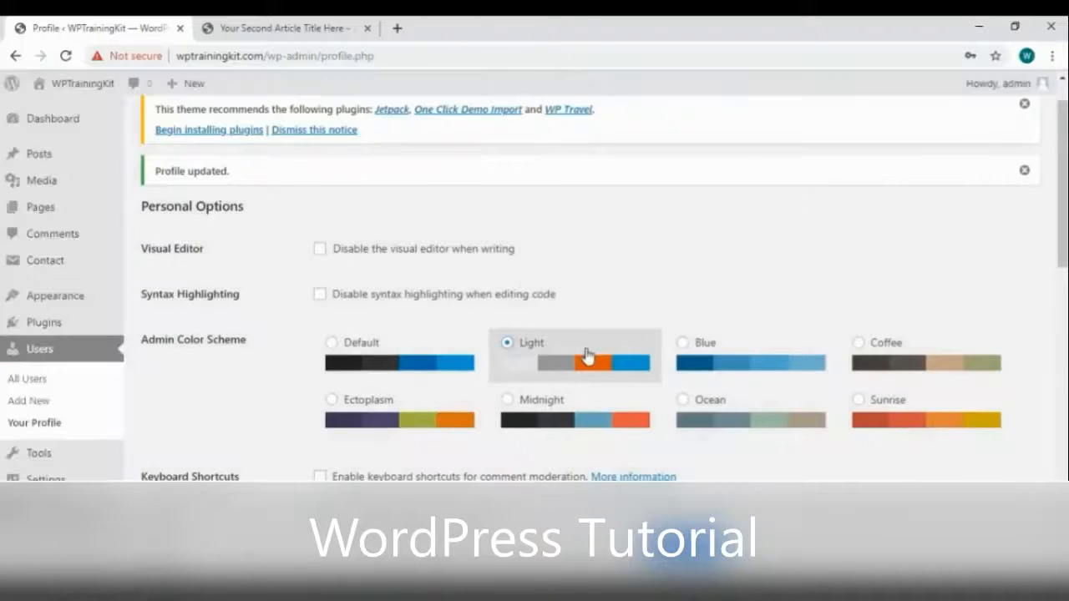
pyautogui.click(687, 356)
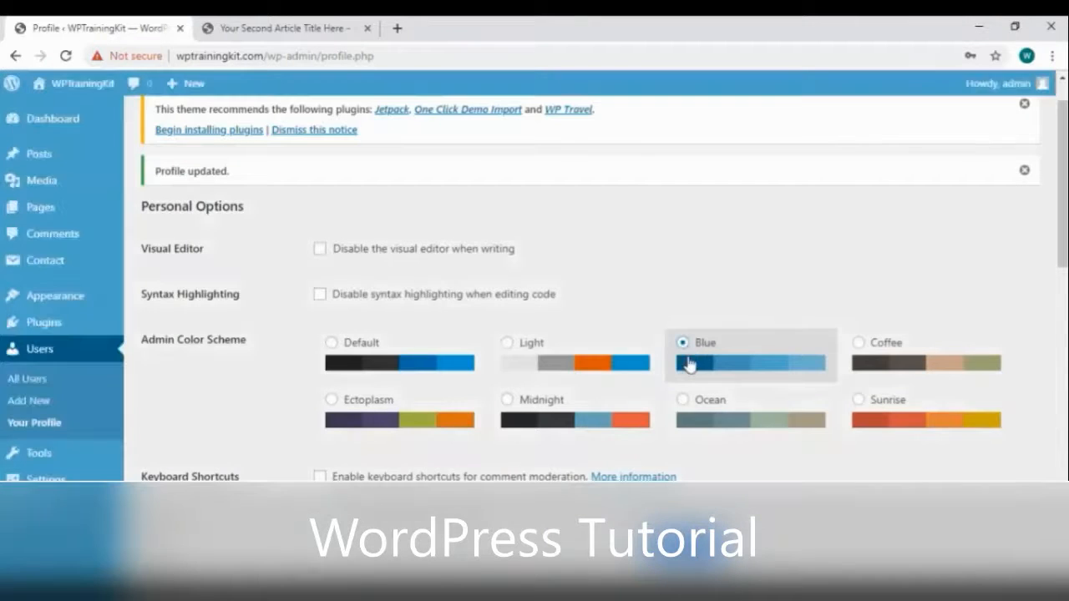
pyautogui.click(872, 349)
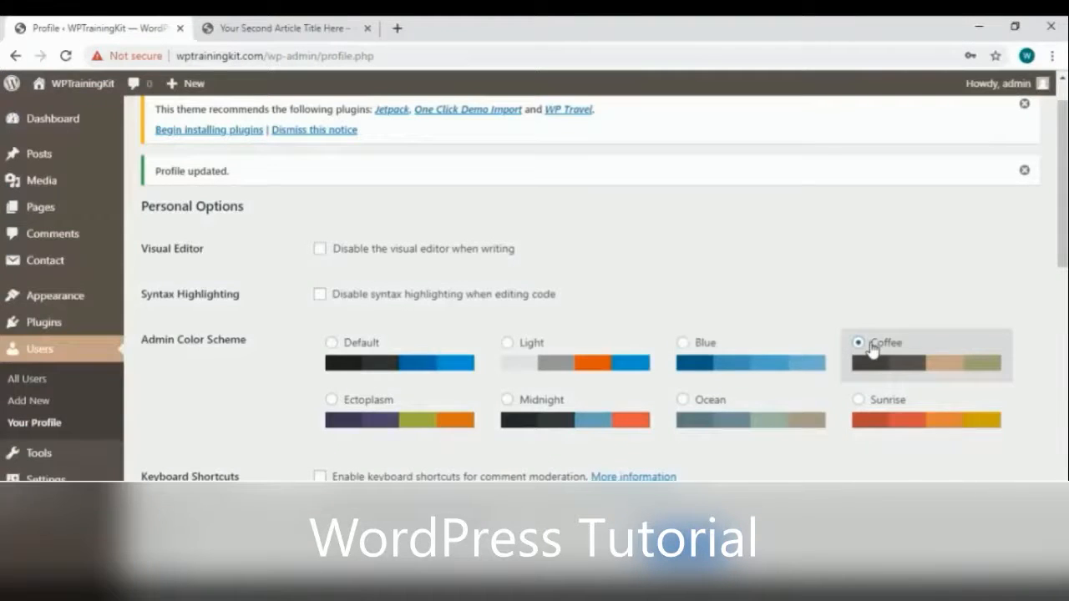
pyautogui.click(879, 409)
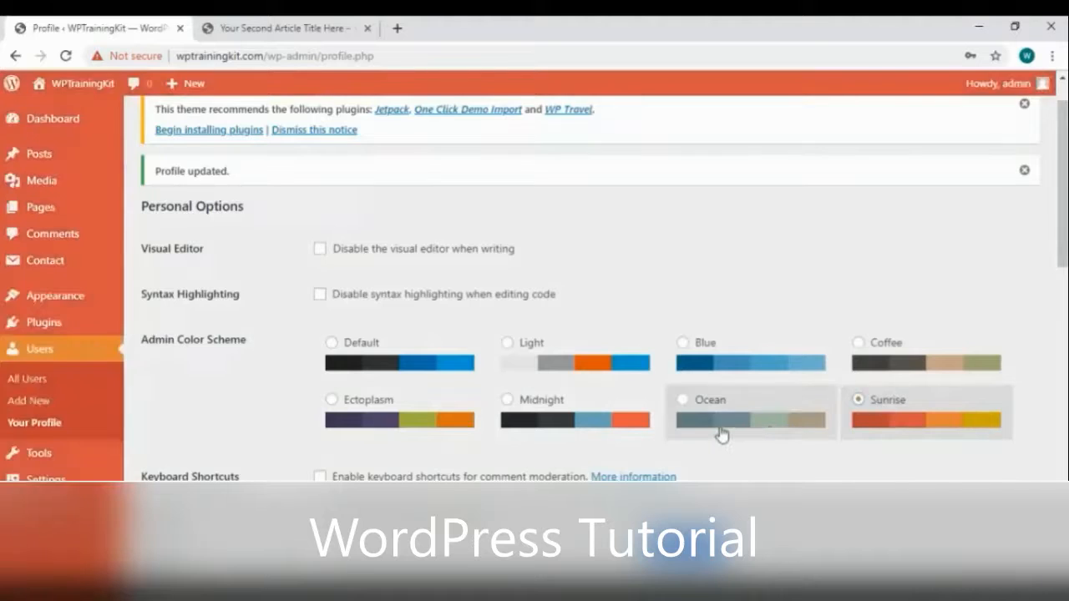
pyautogui.click(721, 434)
pyautogui.click(80, 381)
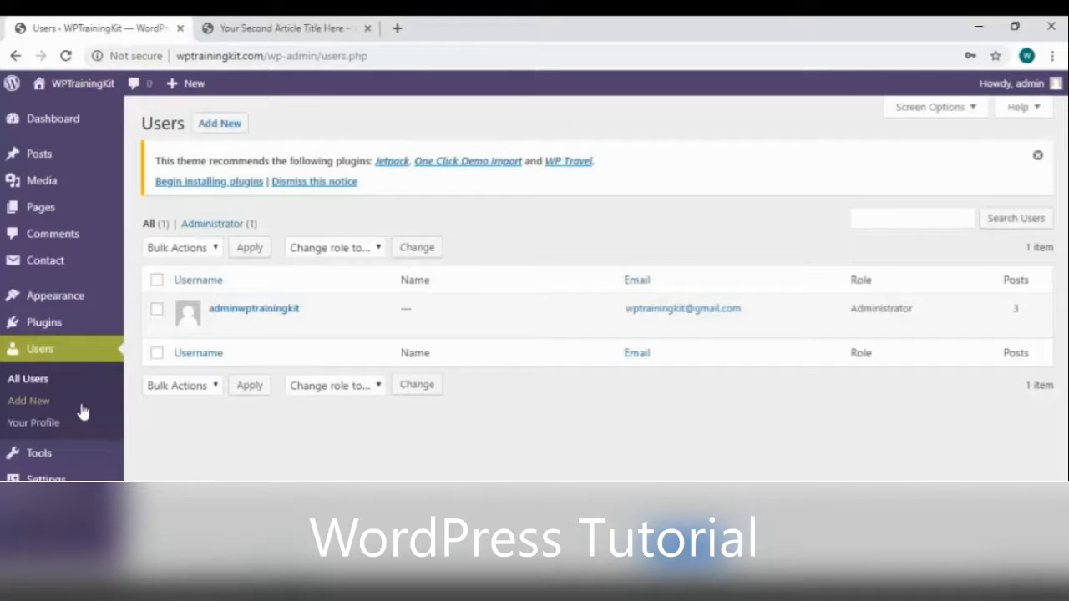
# Start a new user, entering a username and a placeholder email address
pyautogui.click(234, 123)
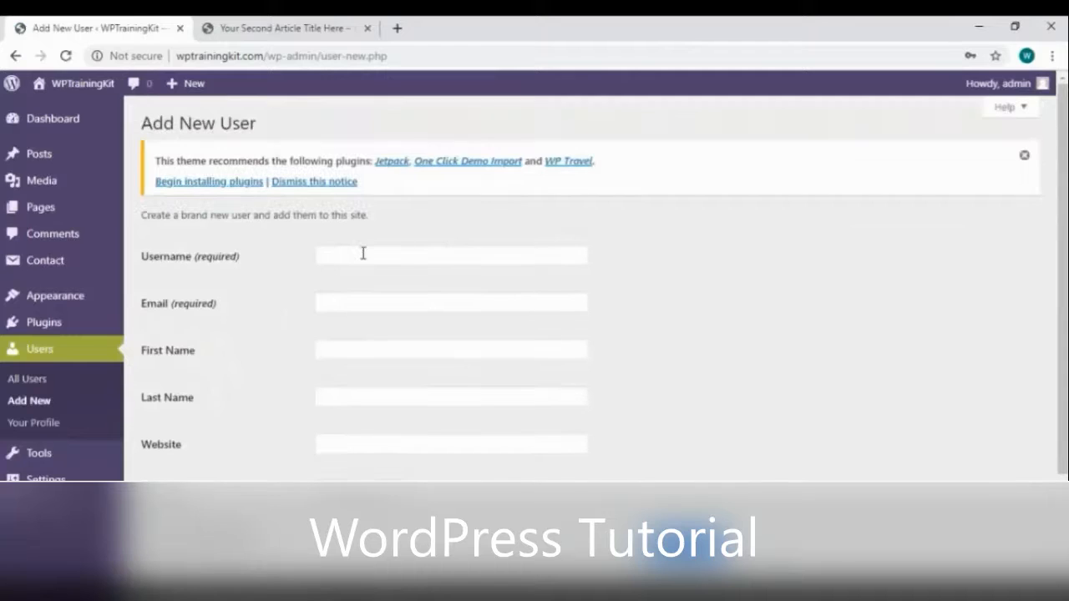
pyautogui.click(368, 254)
pyautogui.write('admin2')
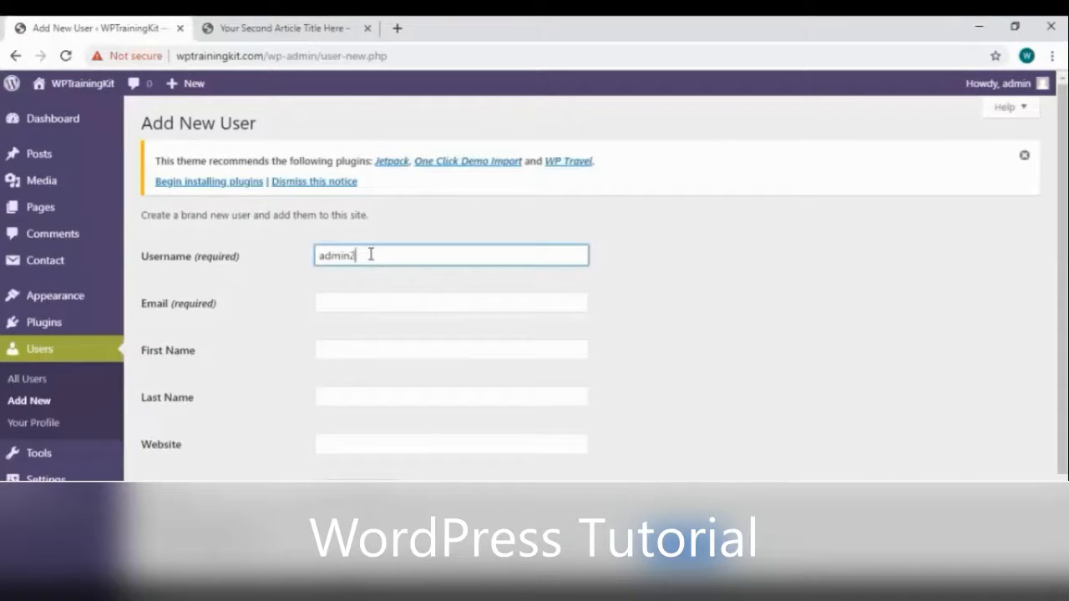
pyautogui.click(377, 304)
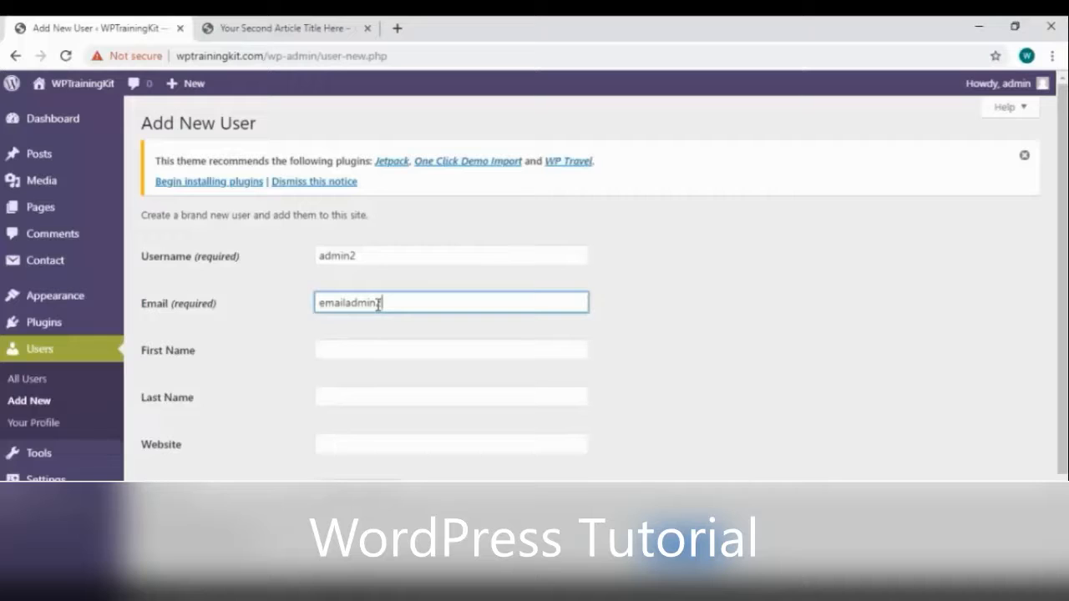
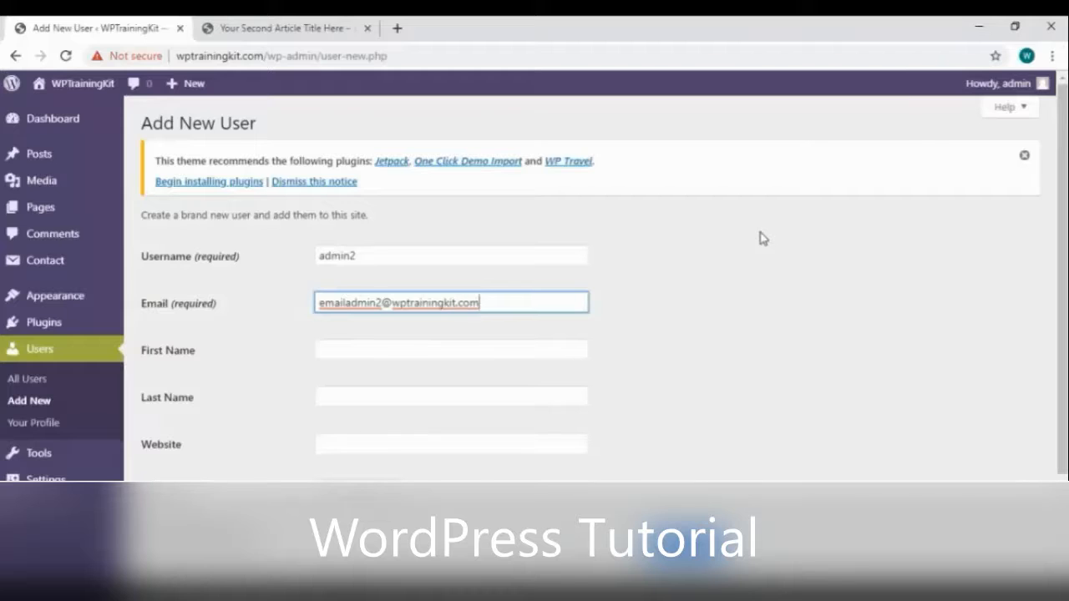
pyautogui.hotkey('ctrl', 'shift', 'Left')
pyautogui.write('g')
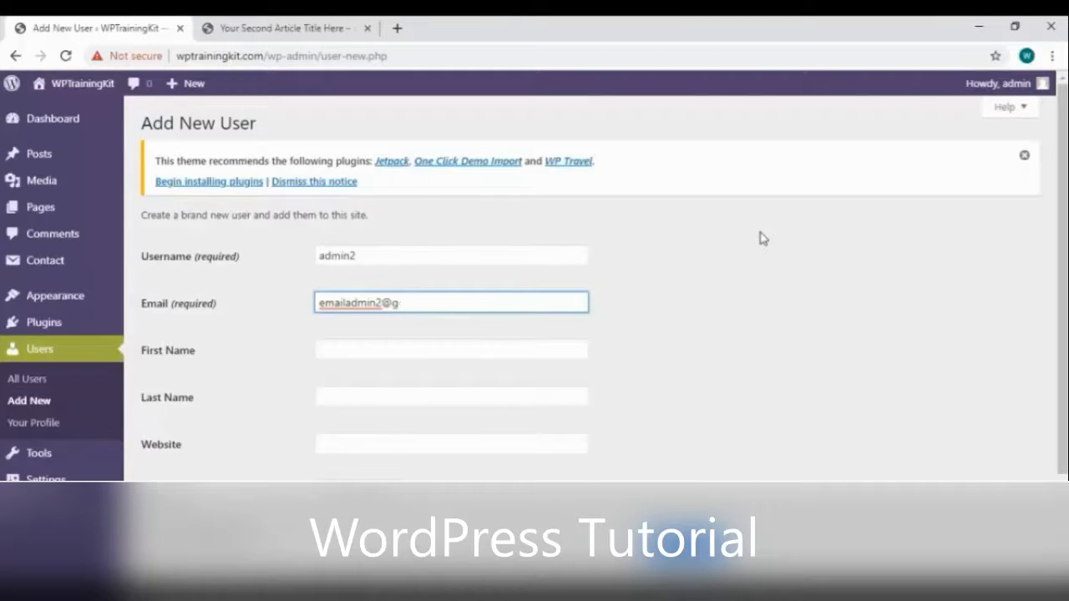
pyautogui.write('oogmail.com')
pyautogui.hotkey('ctrl', 'shift', 'Left')
pyautogui.write('youremailhere')
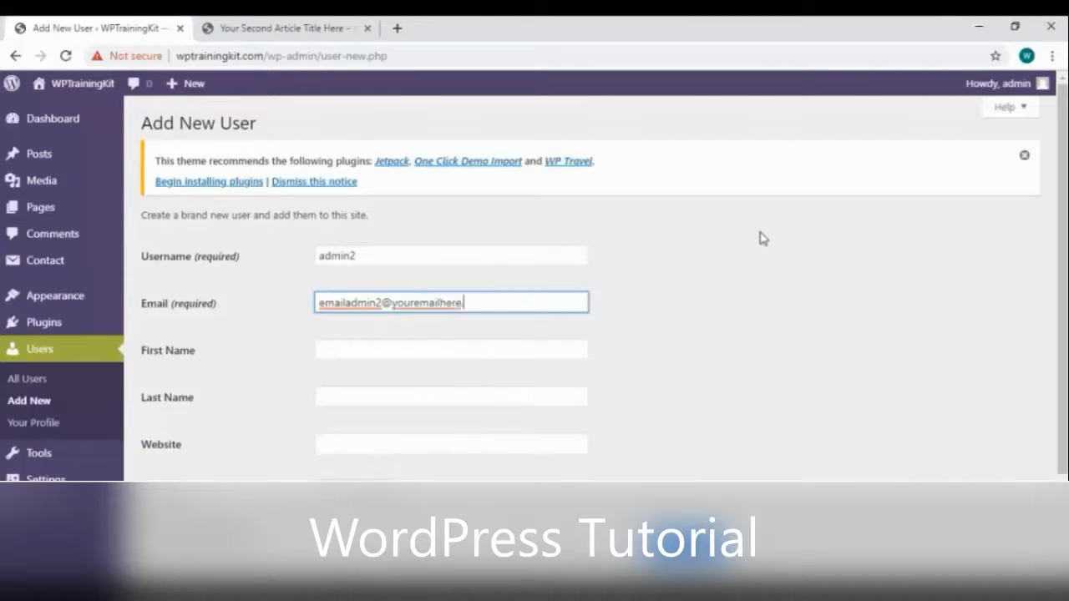
pyautogui.write('.com')
# Fill in the site address as the new user's Website and pick Contributor as the role
pyautogui.scroll(-2, 318, 322)
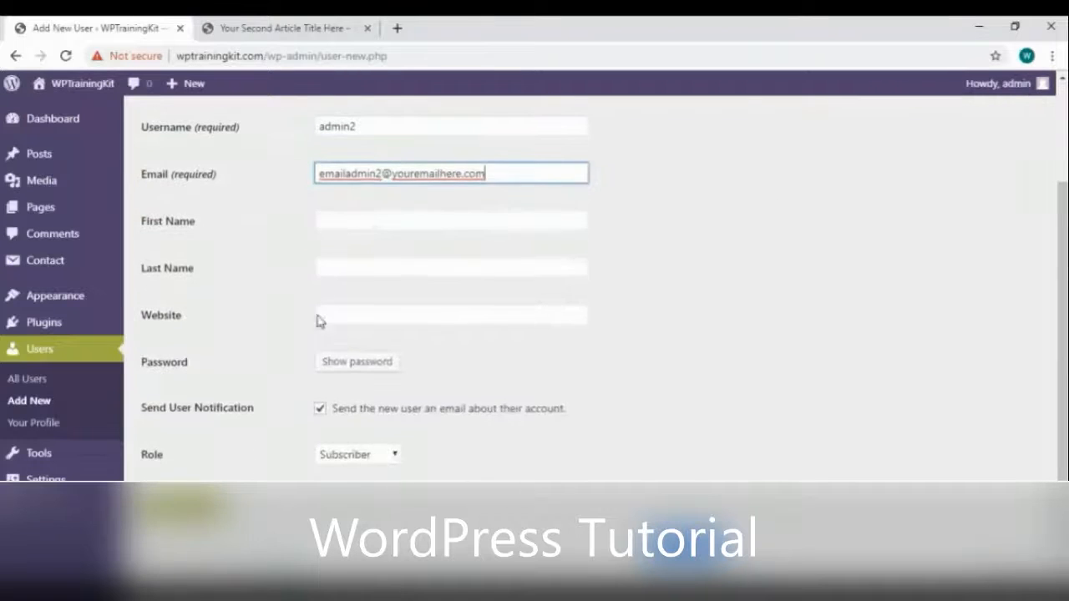
pyautogui.click(318, 317)
pyautogui.click(324, 341)
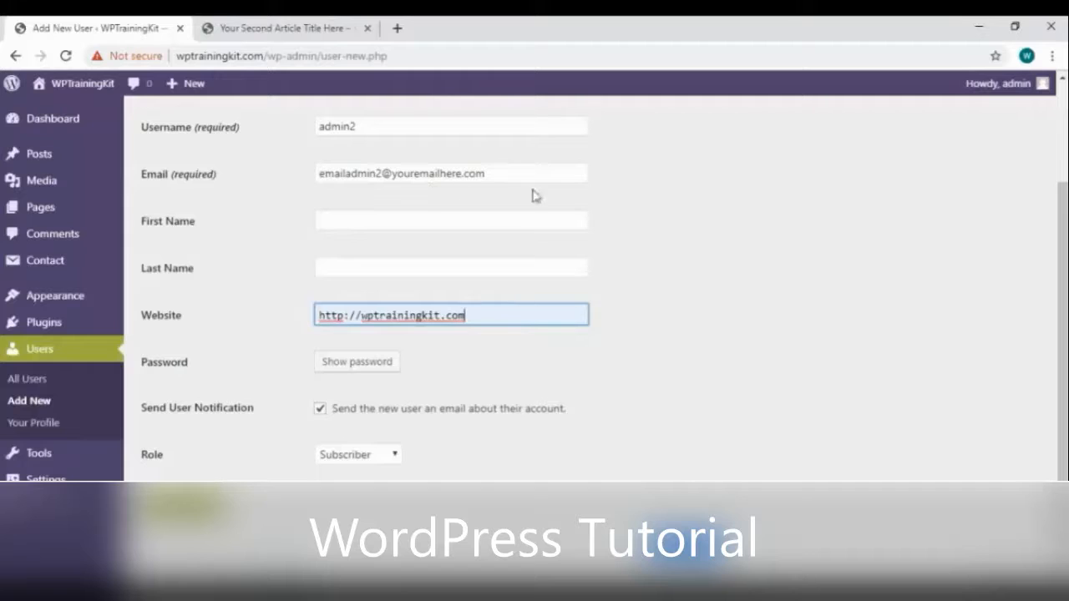
pyautogui.click(393, 454)
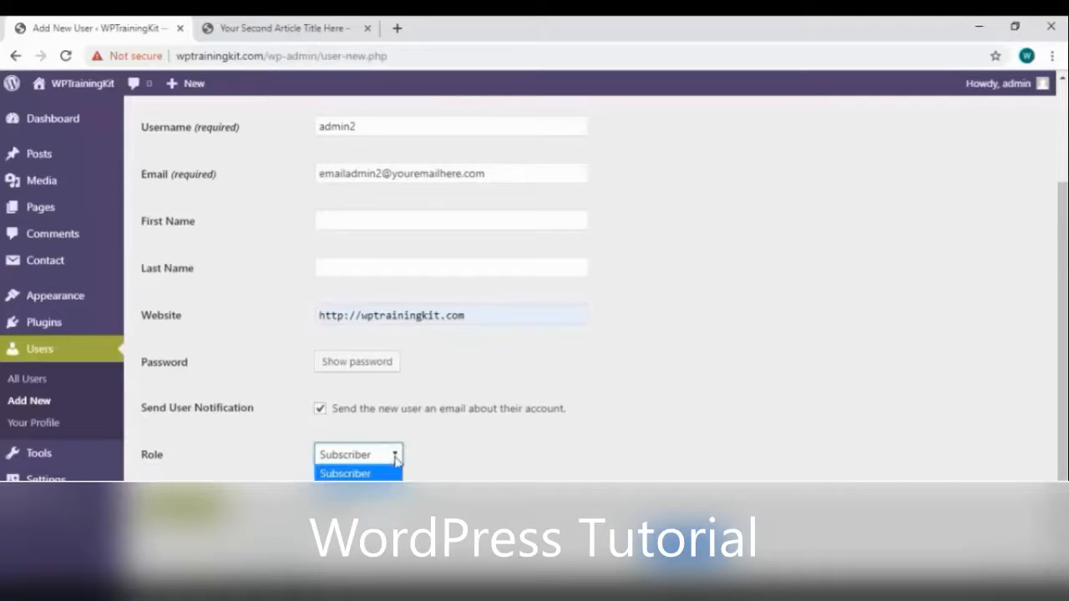
pyautogui.click(388, 454)
pyautogui.click(389, 453)
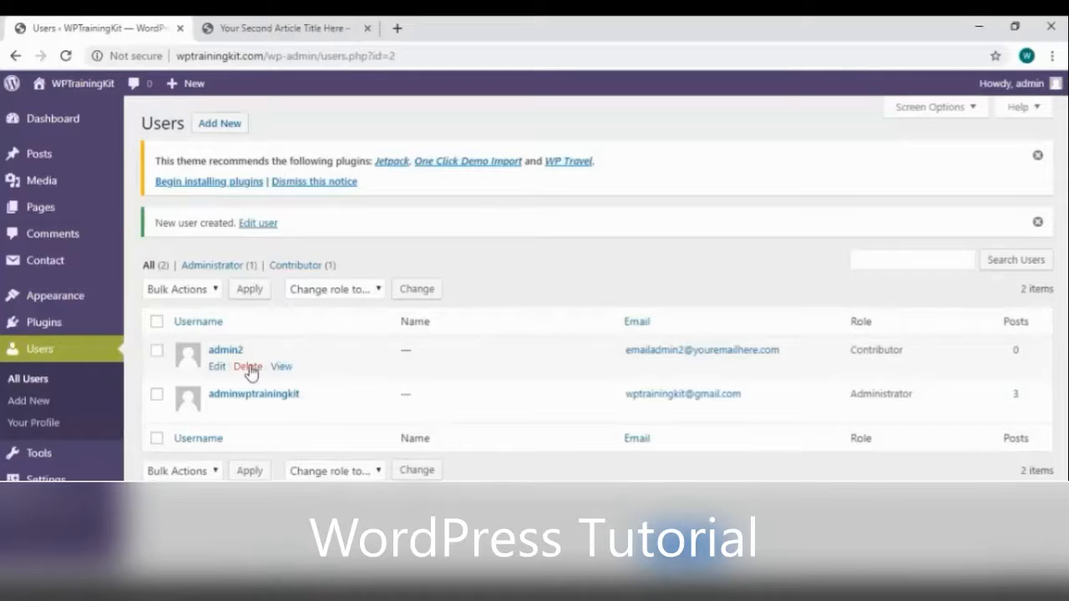
# Delete the new Contributor user and confirm the deletion
pyautogui.click(248, 368)
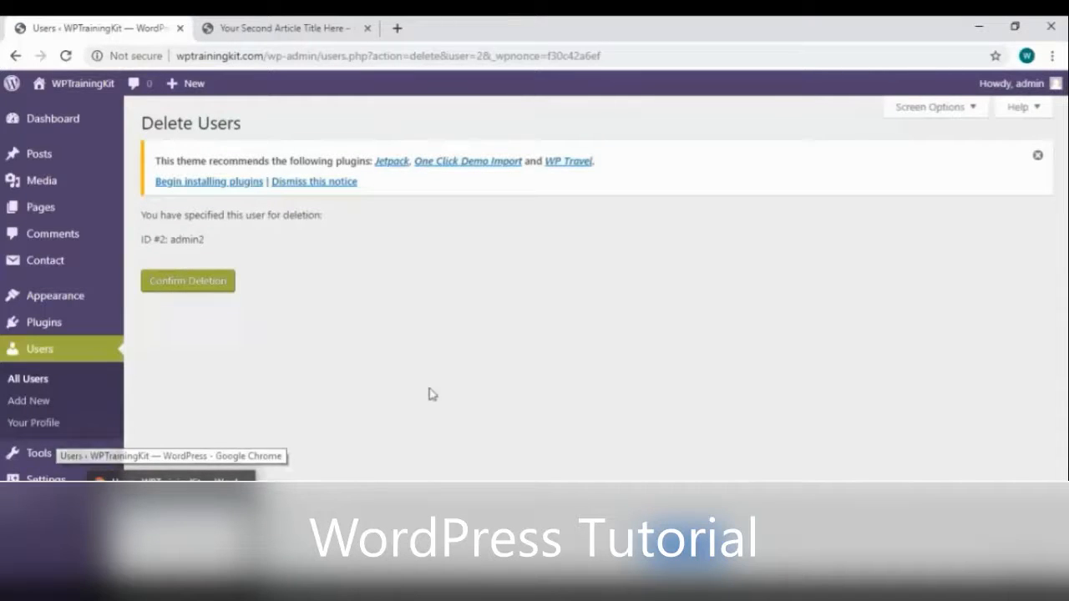
pyautogui.click(205, 281)
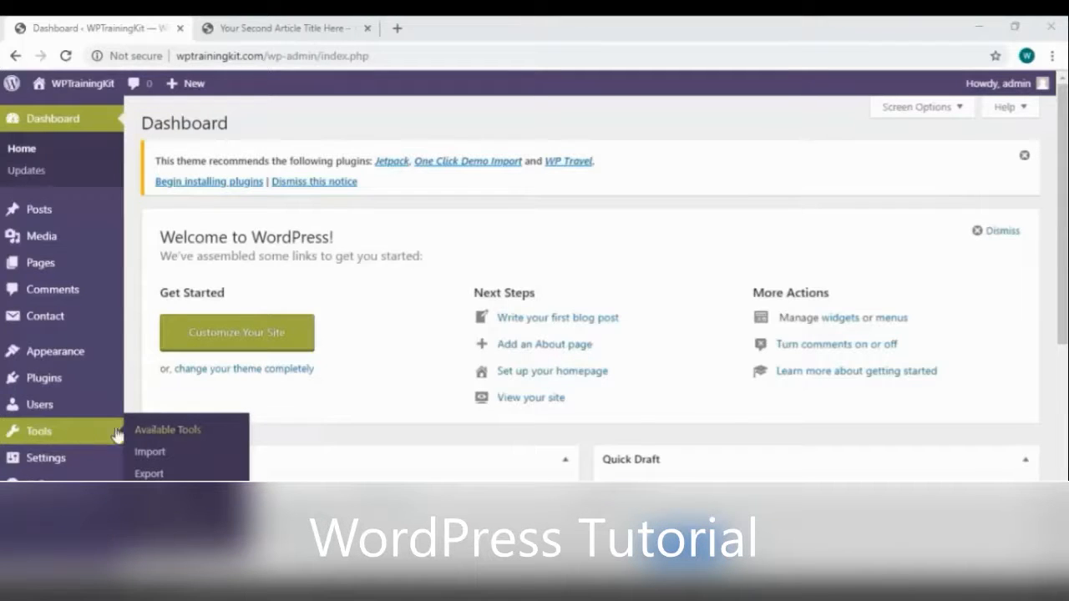
# From Tools > Import, install the Blogger importer and run it
pyautogui.click(78, 436)
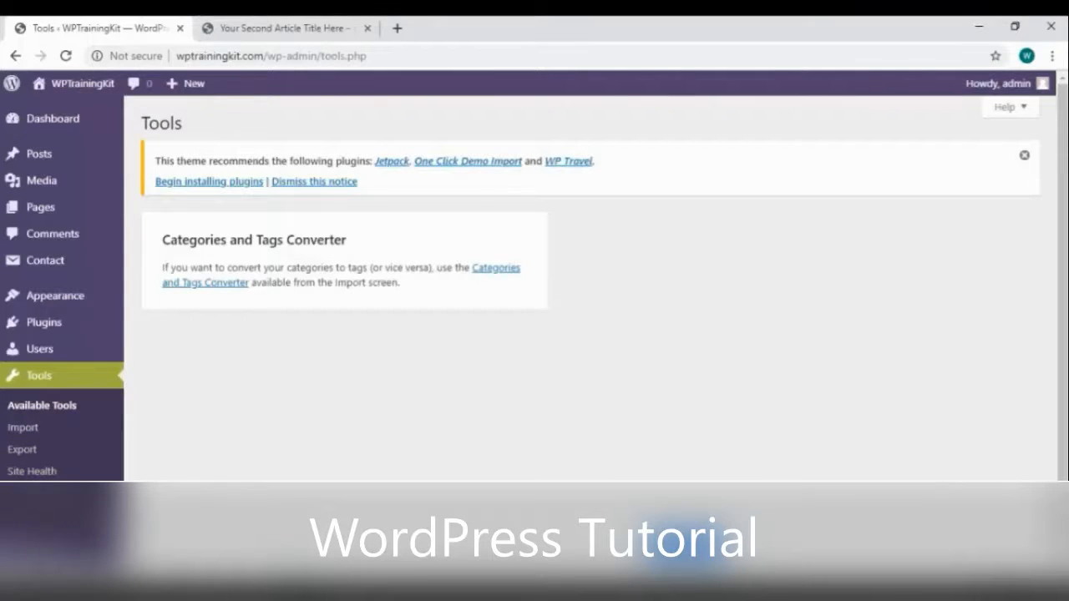
pyautogui.click(83, 428)
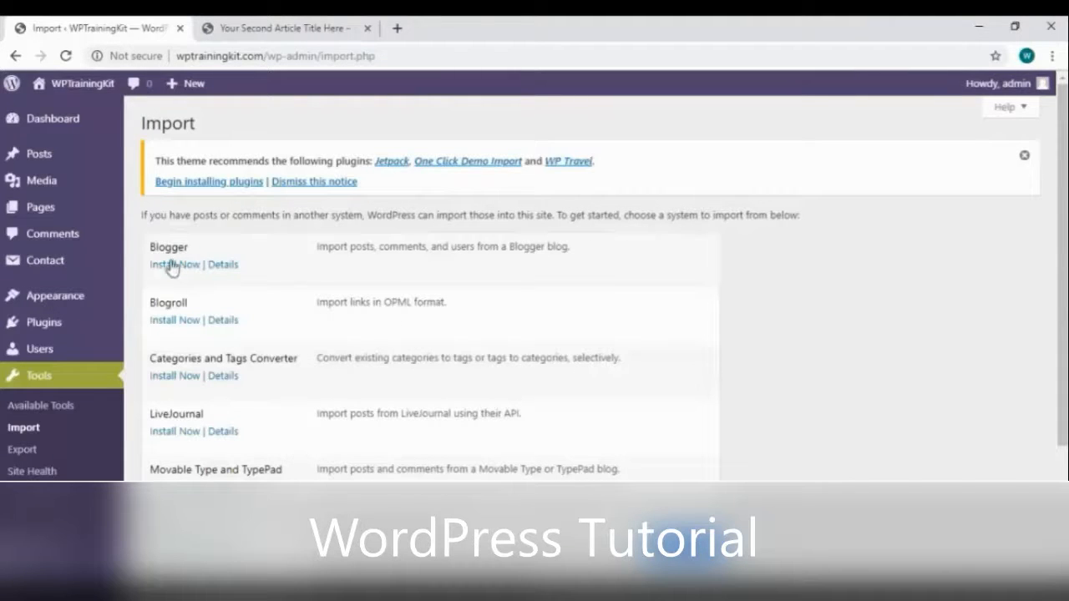
pyautogui.scroll(-1, 179, 318)
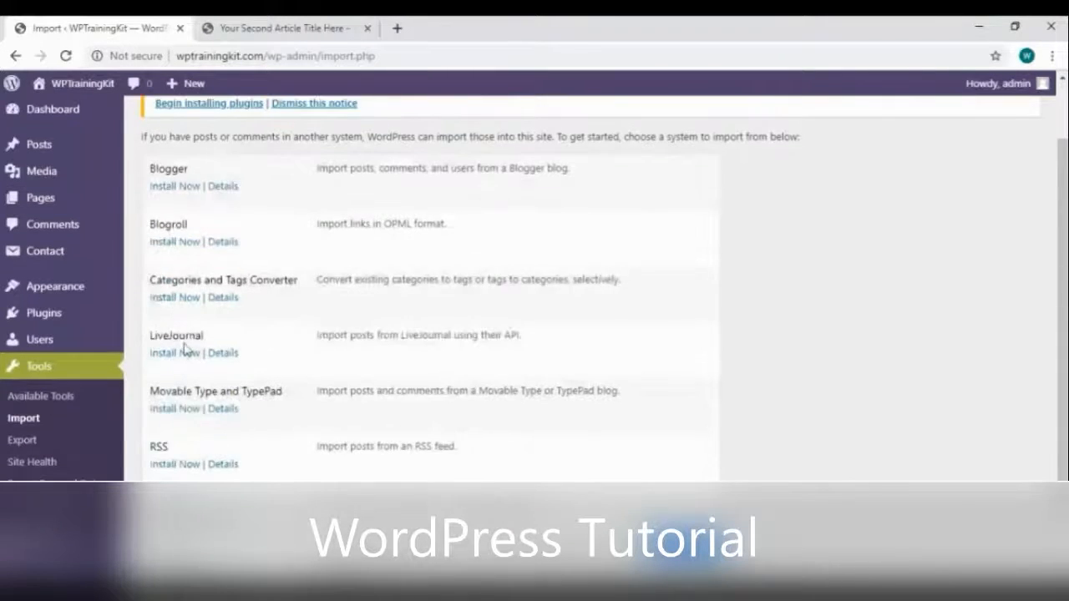
pyautogui.scroll(-1, 164, 455)
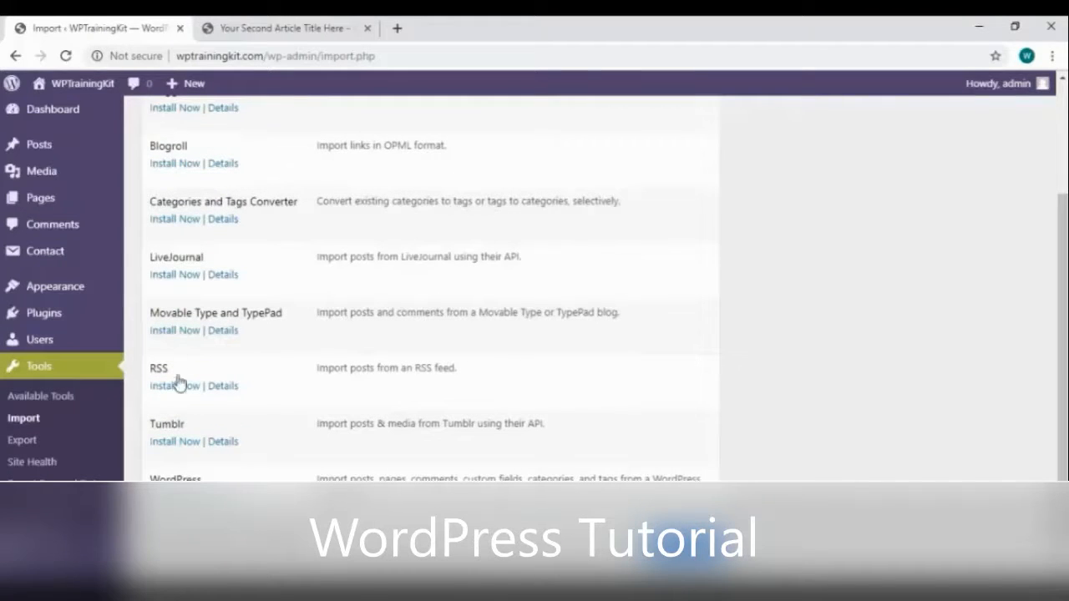
pyautogui.scroll(2, 194, 200)
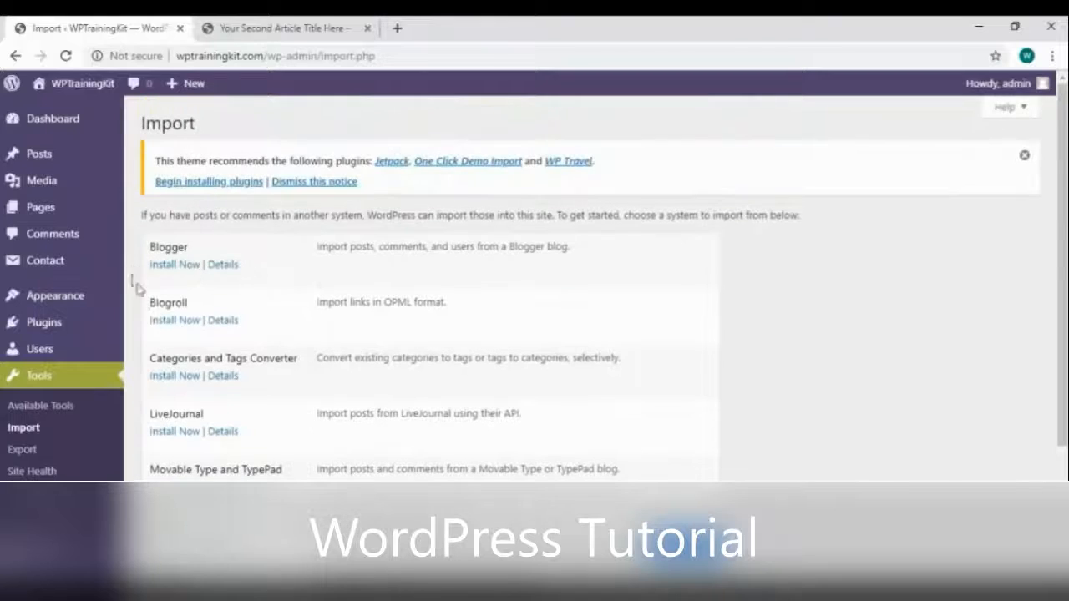
pyautogui.click(180, 268)
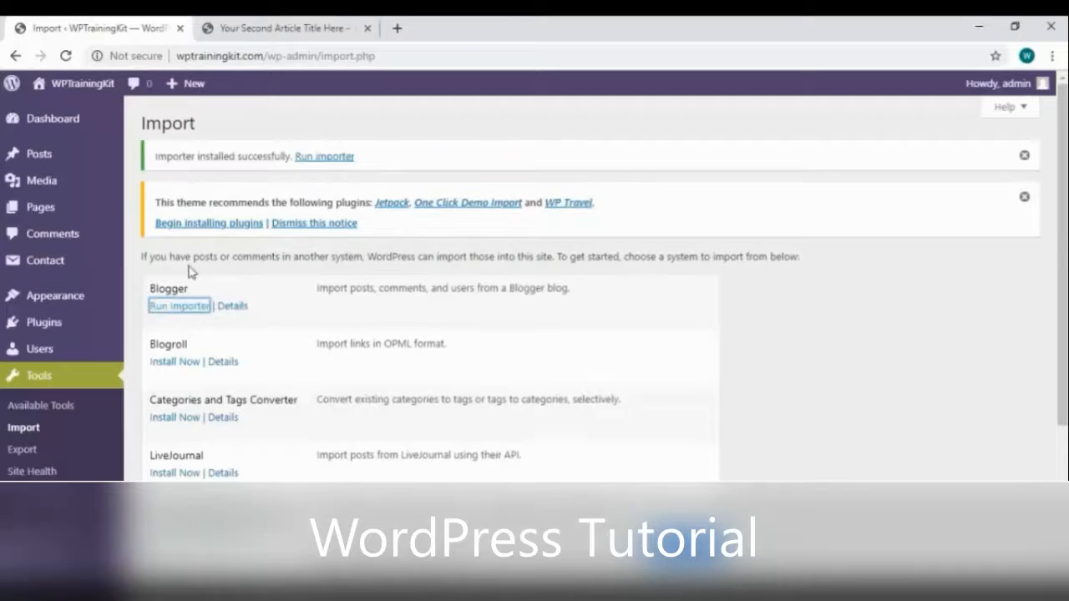
pyautogui.click(180, 308)
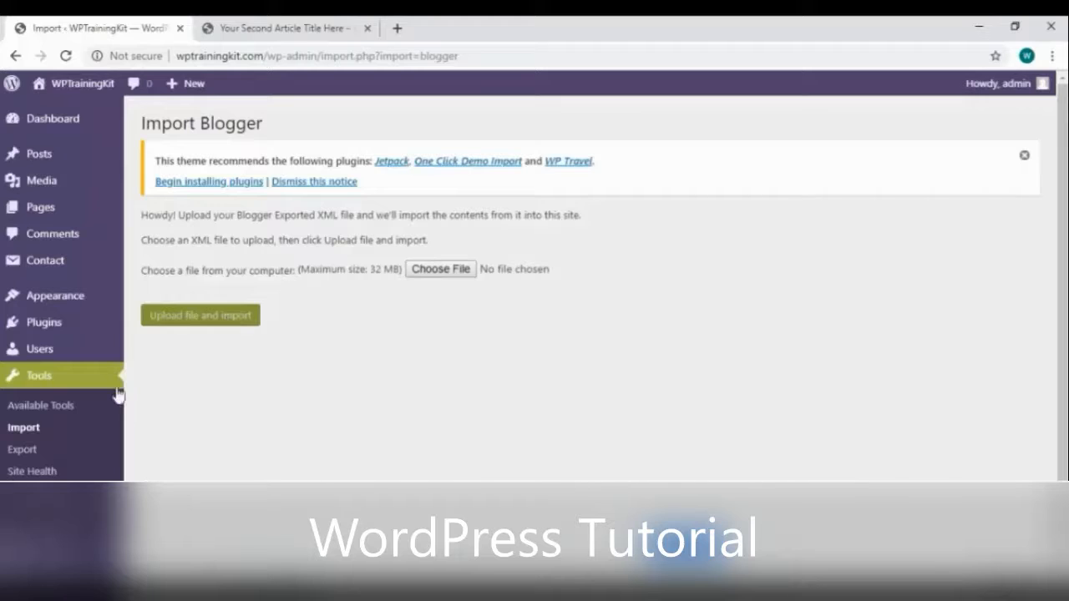
# On Tools > Export, keep All content selected and download the export file
pyautogui.click(87, 455)
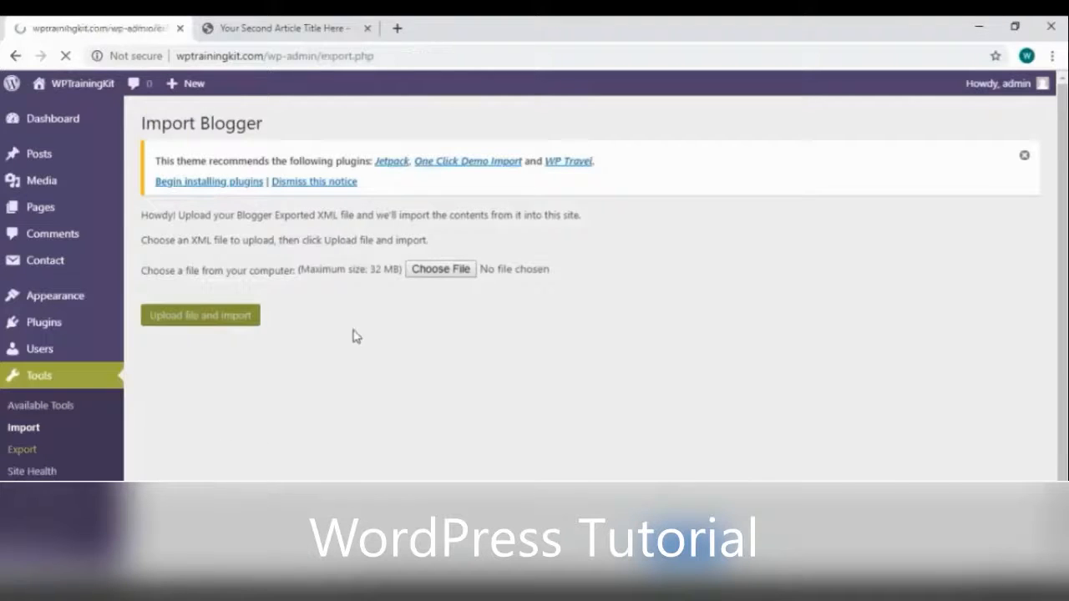
pyautogui.scroll(-1, 355, 344)
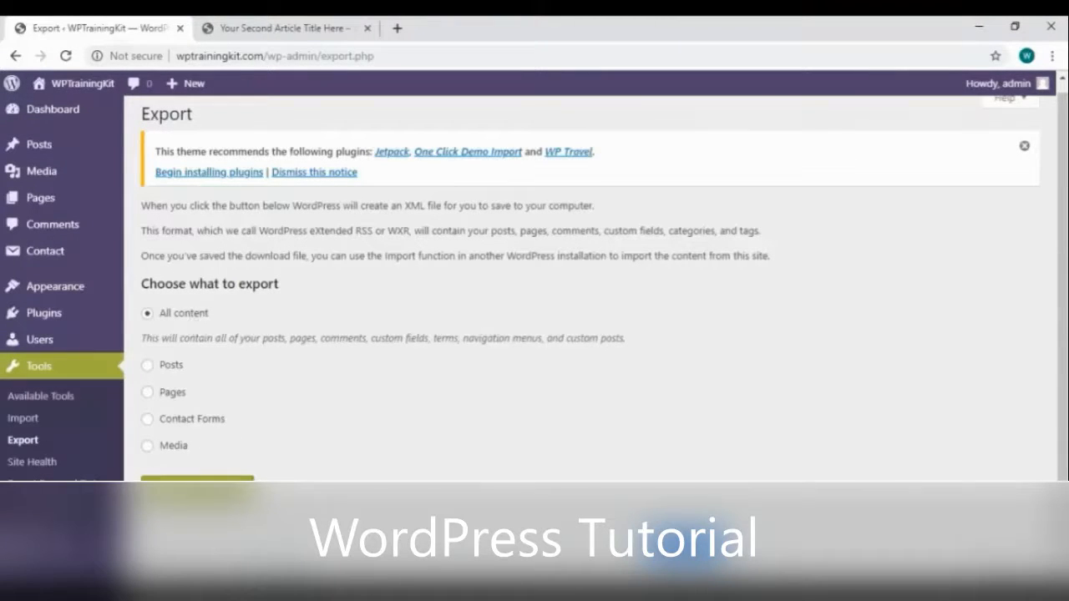
pyautogui.click(197, 488)
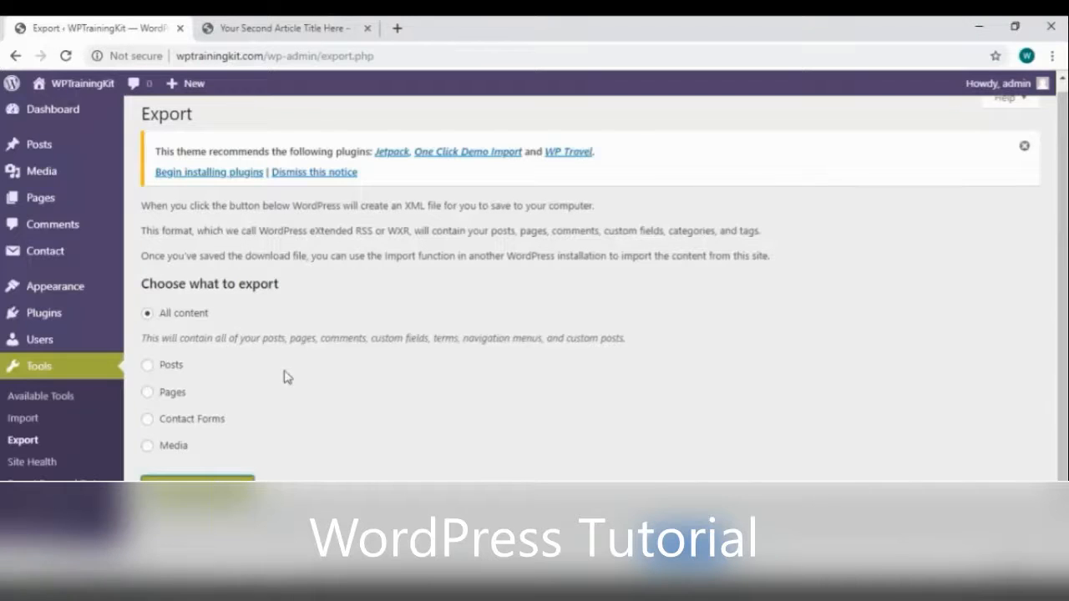
pyautogui.scroll(-1, 284, 378)
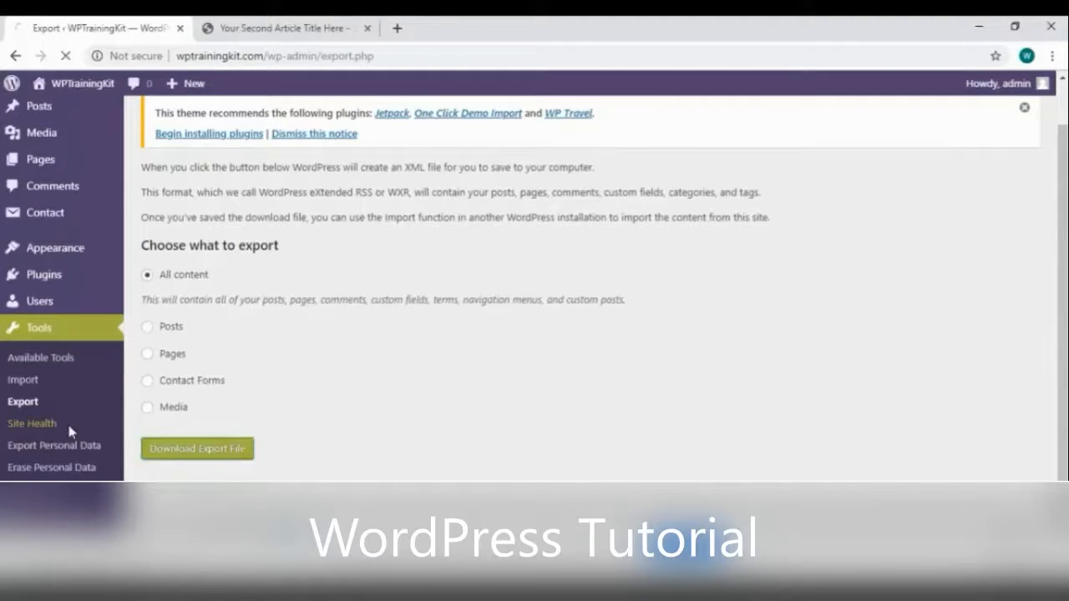
# Open Site Health and expand the inactive themes and PHP update recommendations
pyautogui.click(80, 433)
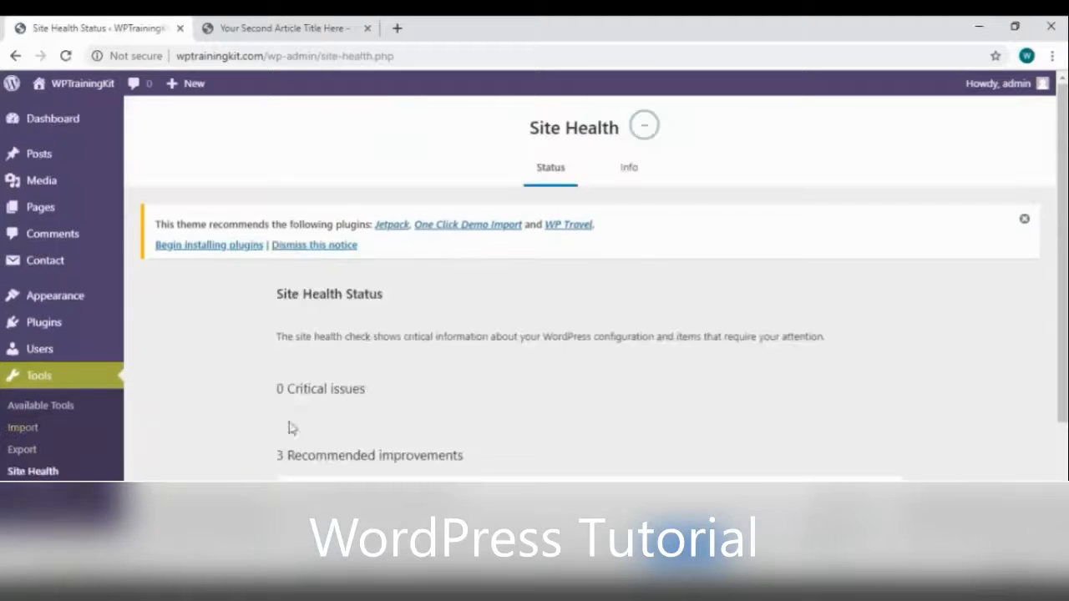
pyautogui.scroll(-2, 699, 277)
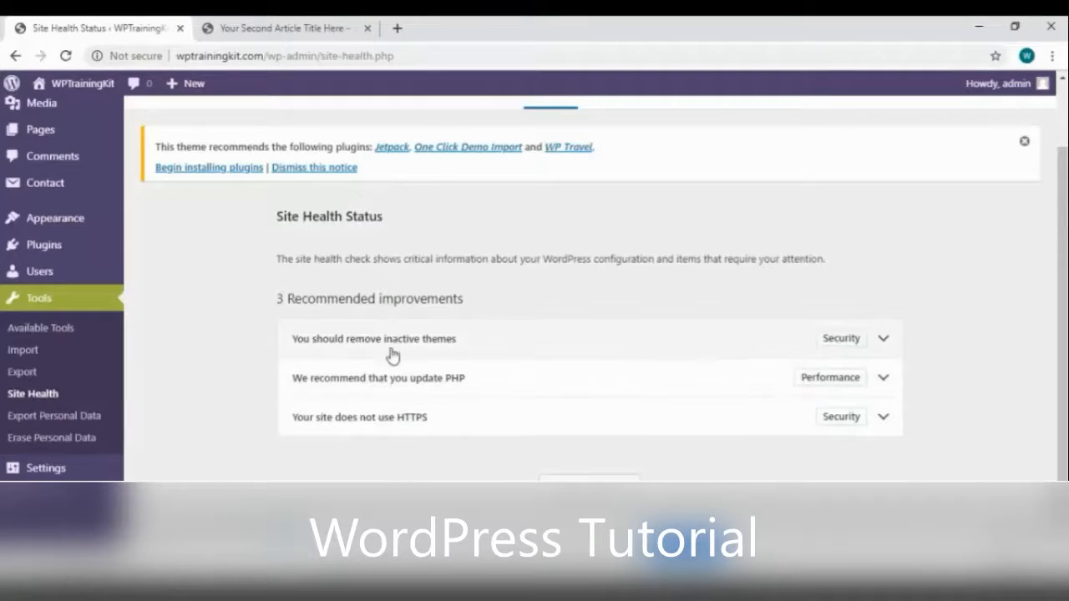
pyautogui.click(887, 349)
pyautogui.scroll(-1, 827, 355)
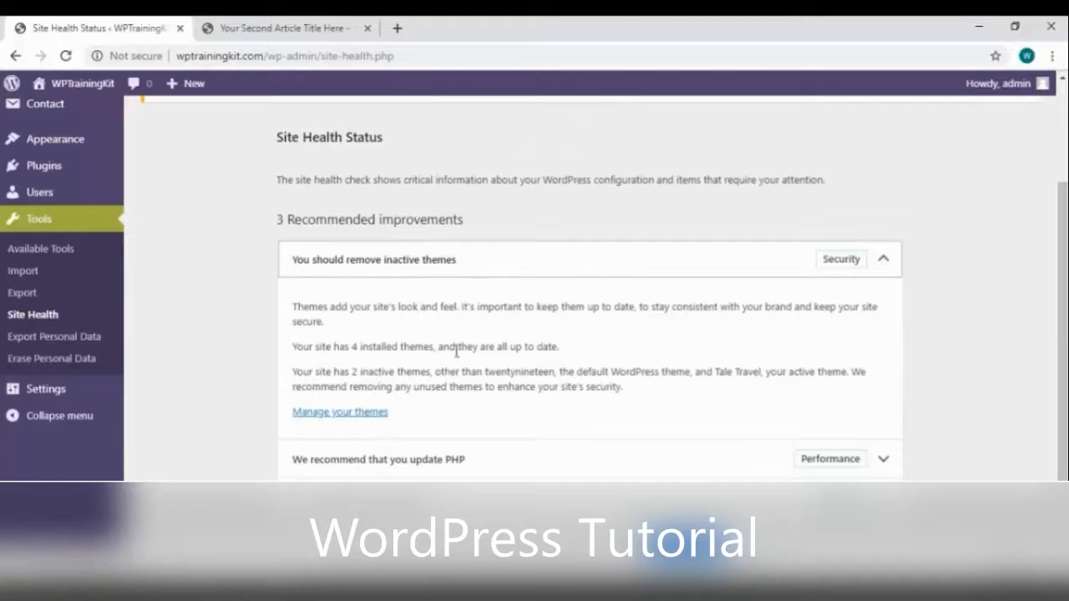
pyautogui.scroll(-1, 622, 355)
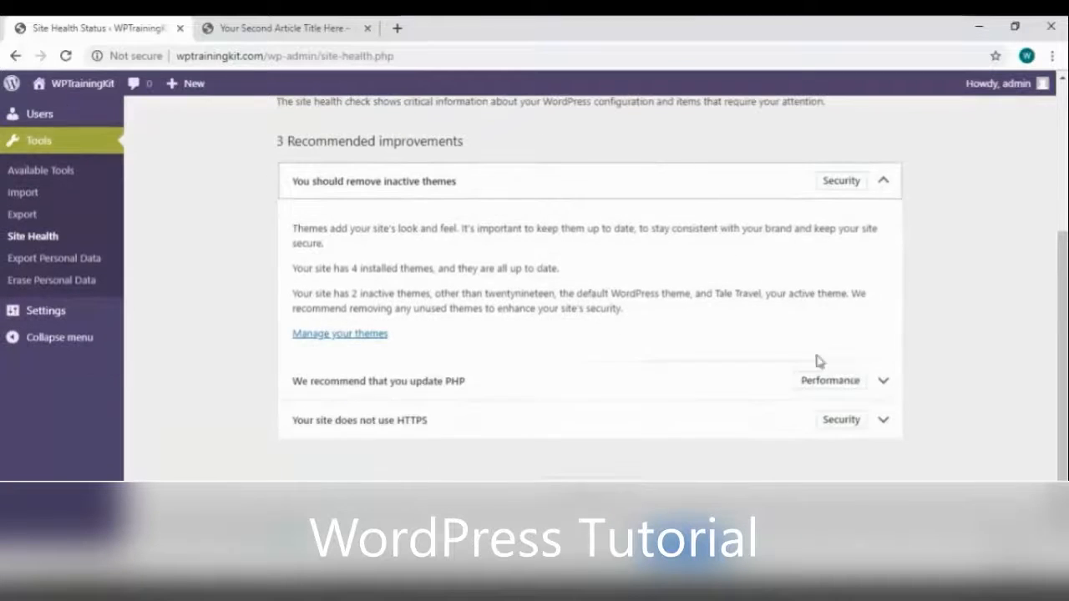
pyautogui.click(882, 383)
pyautogui.scroll(-1, 552, 380)
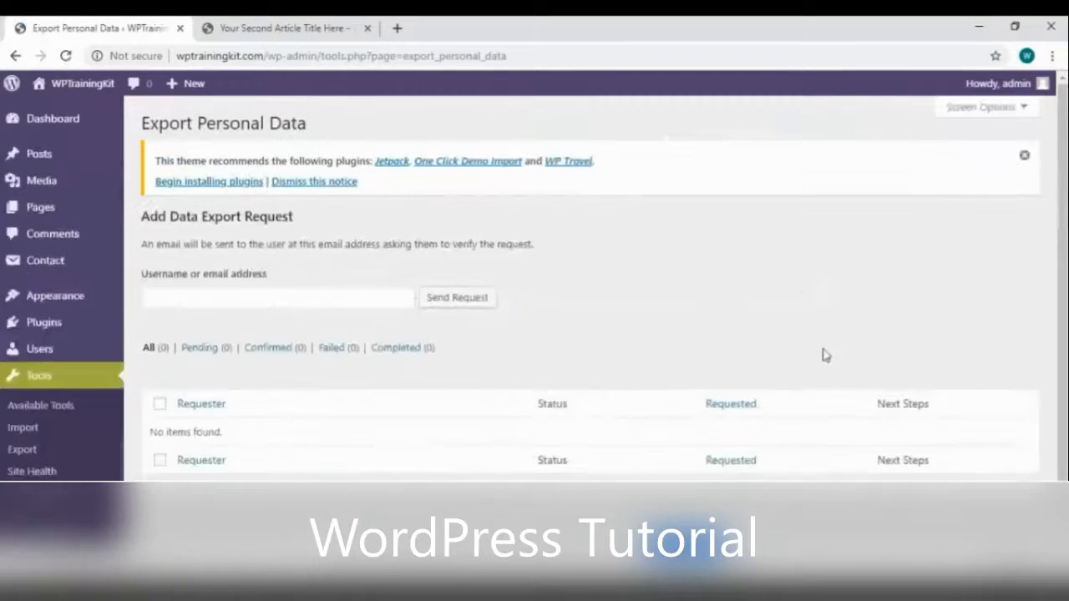
pyautogui.scroll(-1, 823, 355)
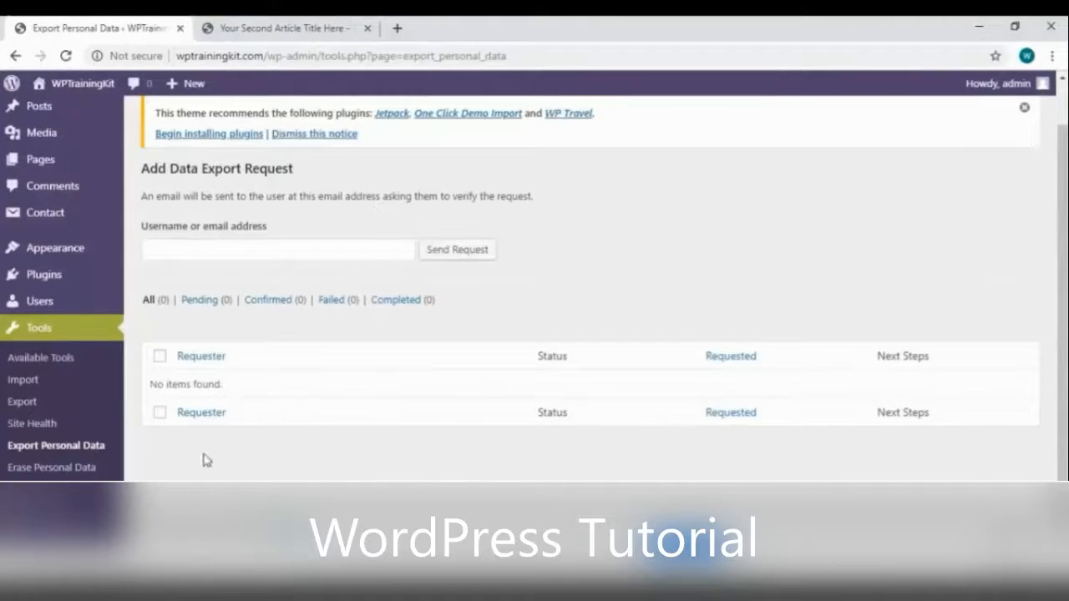
# View the Erase Personal Data page (no erasure requests), then return to the main Tools page
pyautogui.click(47, 468)
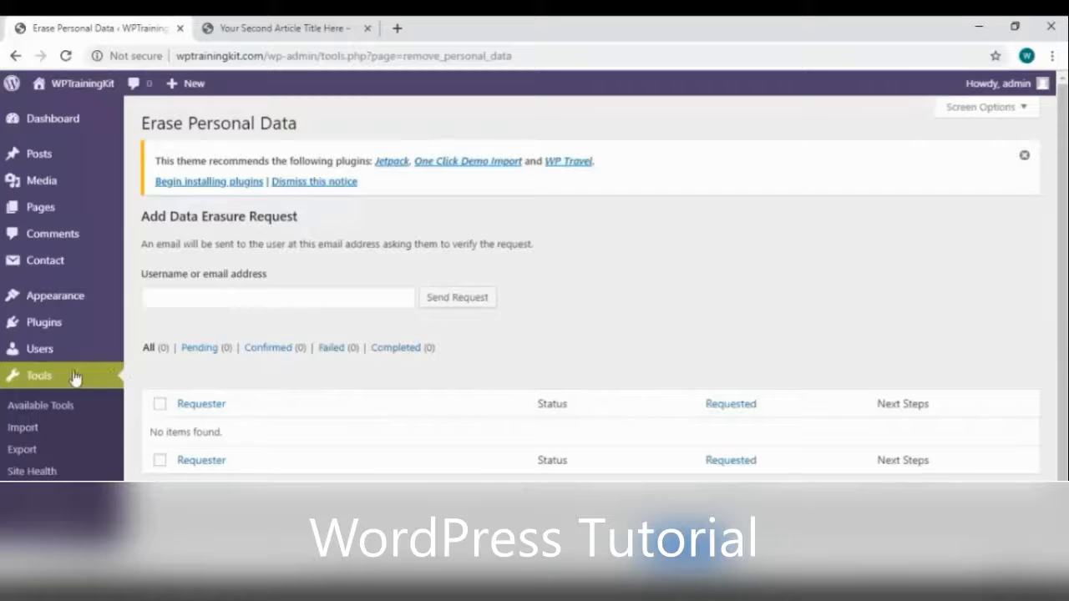
pyautogui.scroll(-1, 420, 346)
pyautogui.click(88, 336)
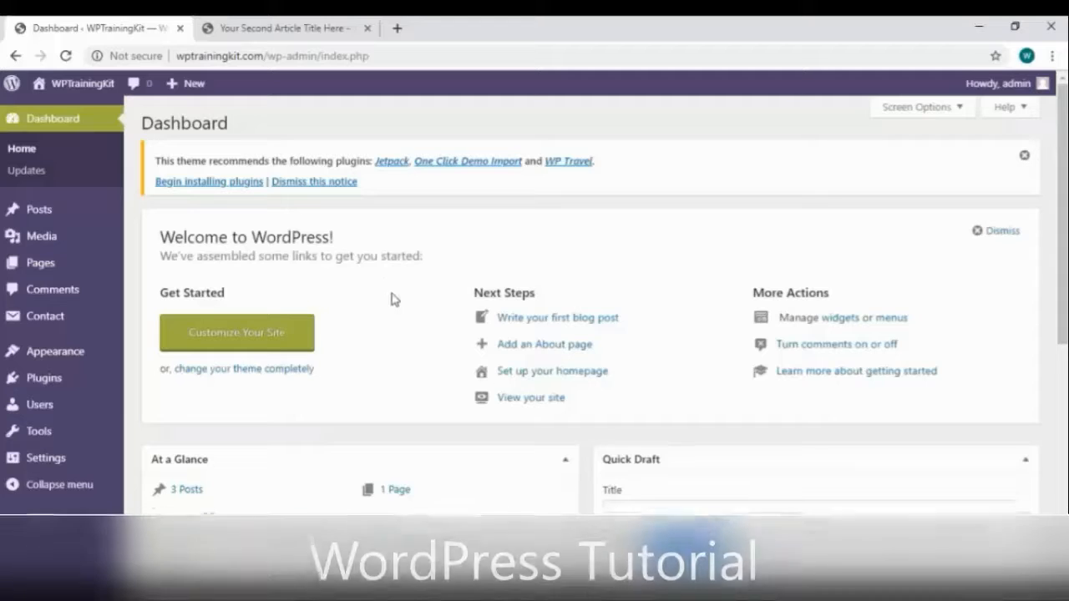
pyautogui.scroll(-2, 349, 376)
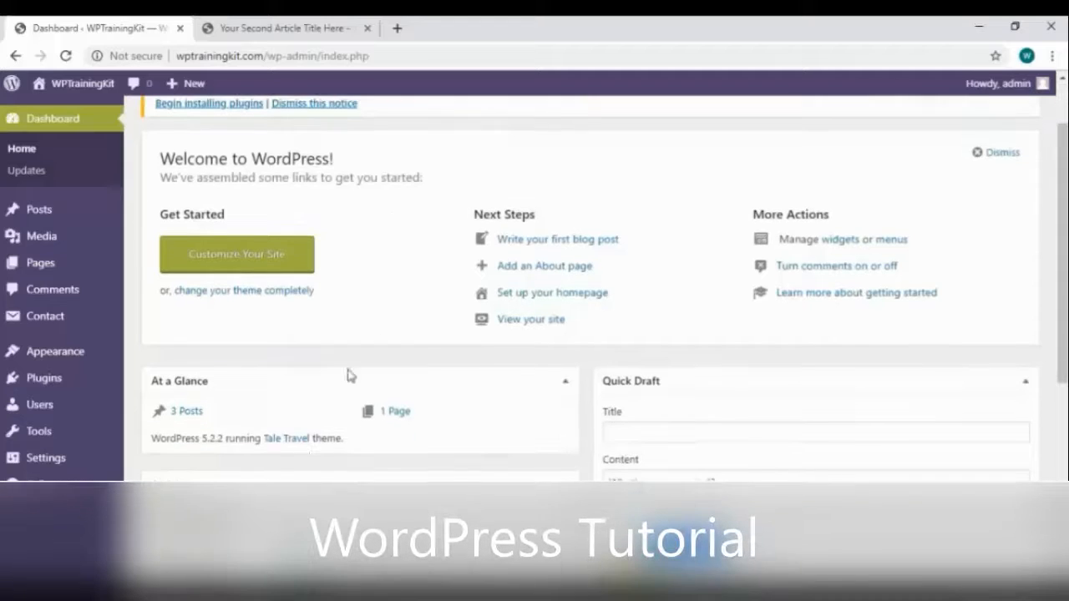
pyautogui.moveTo(46, 464)
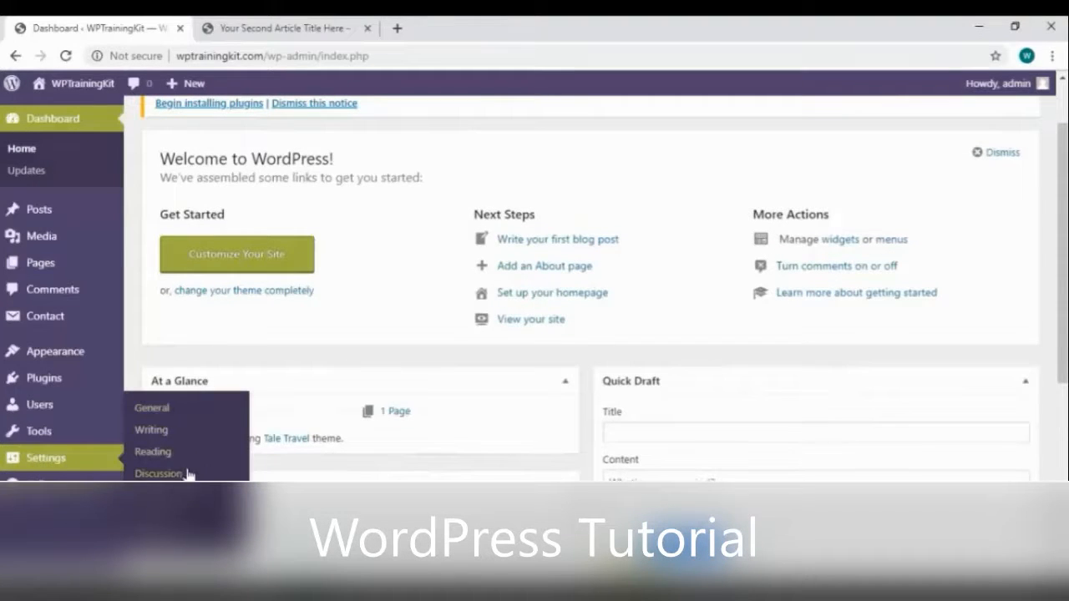
# Prepend 'Complete' to the site tagline and compare it with the live homepage
pyautogui.click(171, 410)
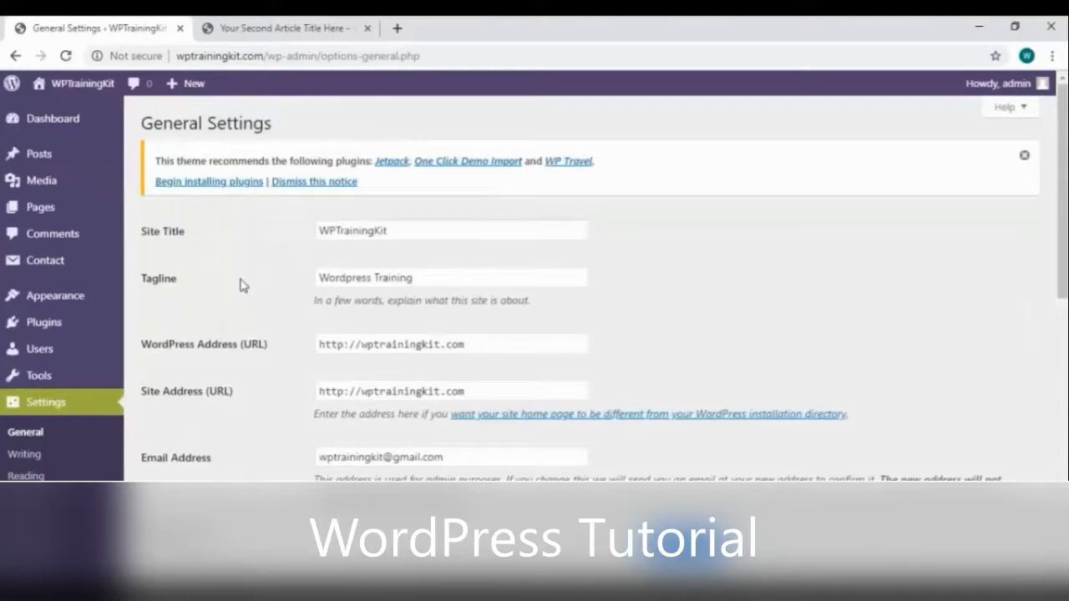
pyautogui.click(465, 277)
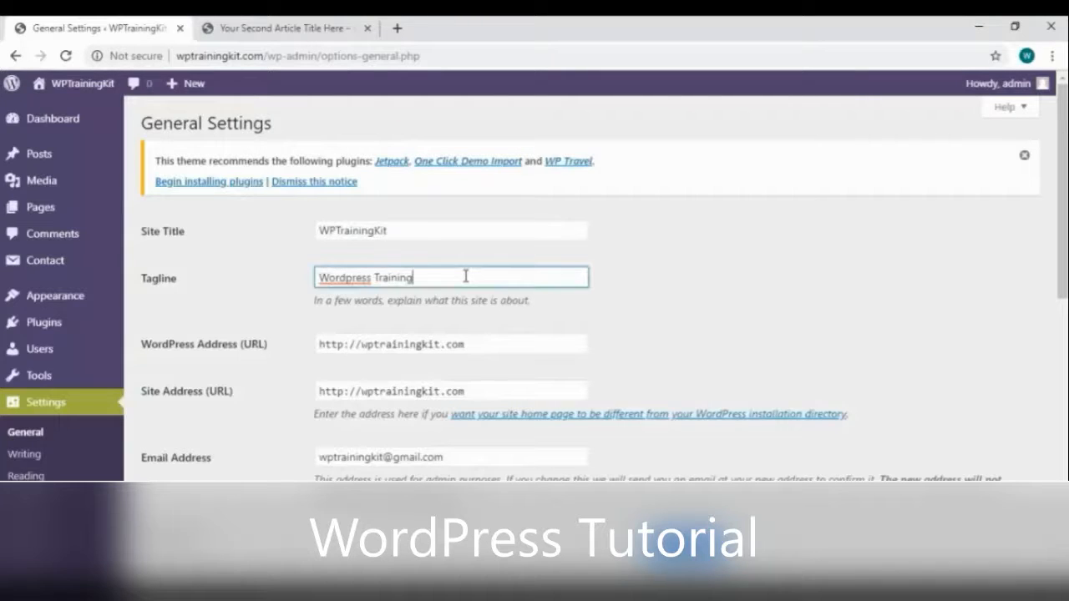
pyautogui.write('Complete')
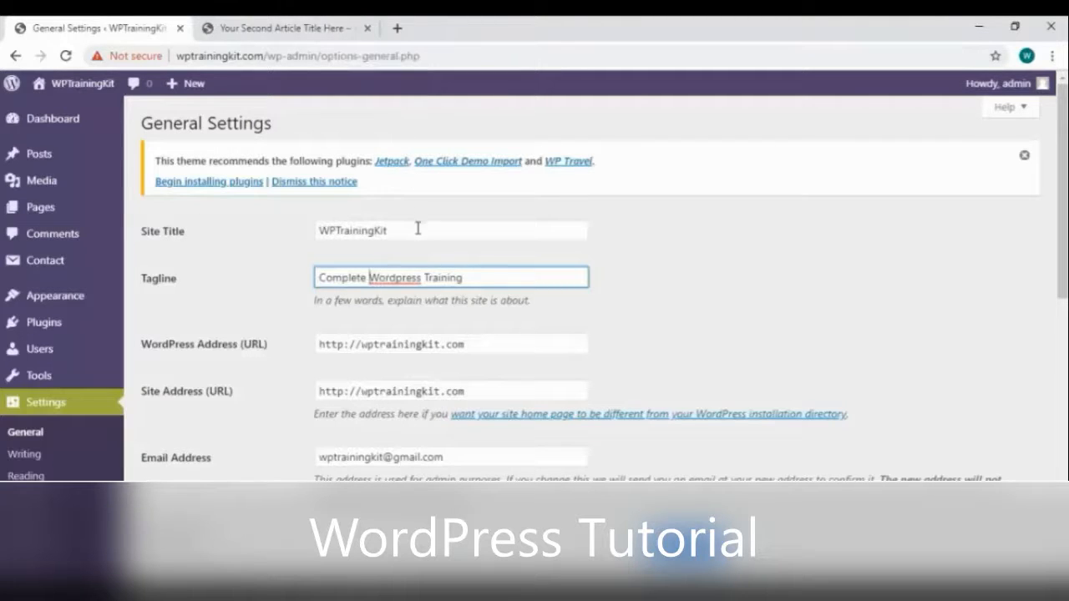
pyautogui.click(334, 30)
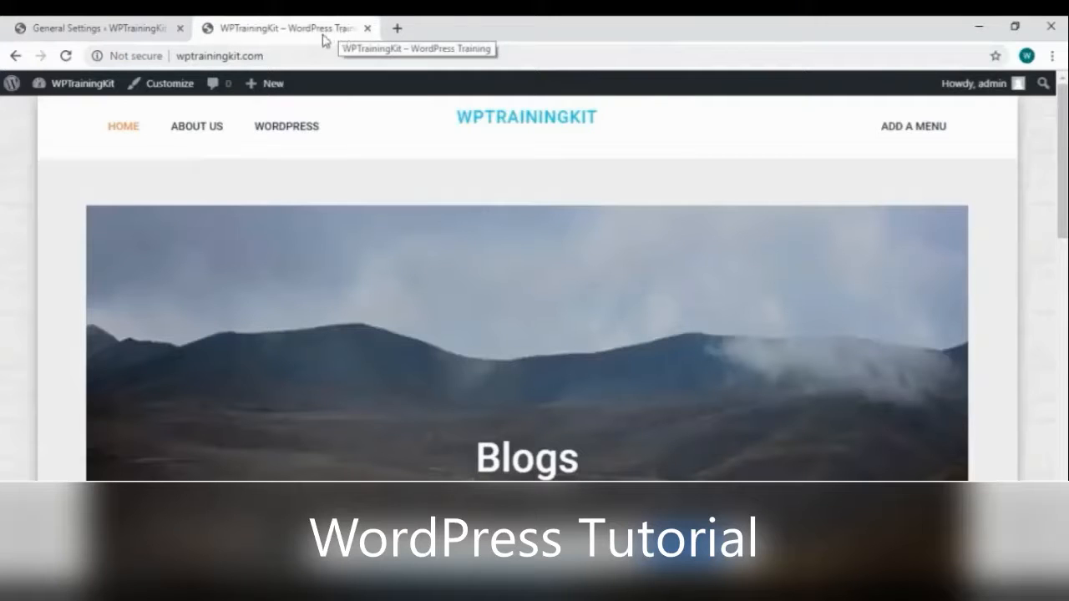
pyautogui.click(114, 30)
pyautogui.scroll(-1, 455, 403)
pyautogui.scroll(-3, 451, 403)
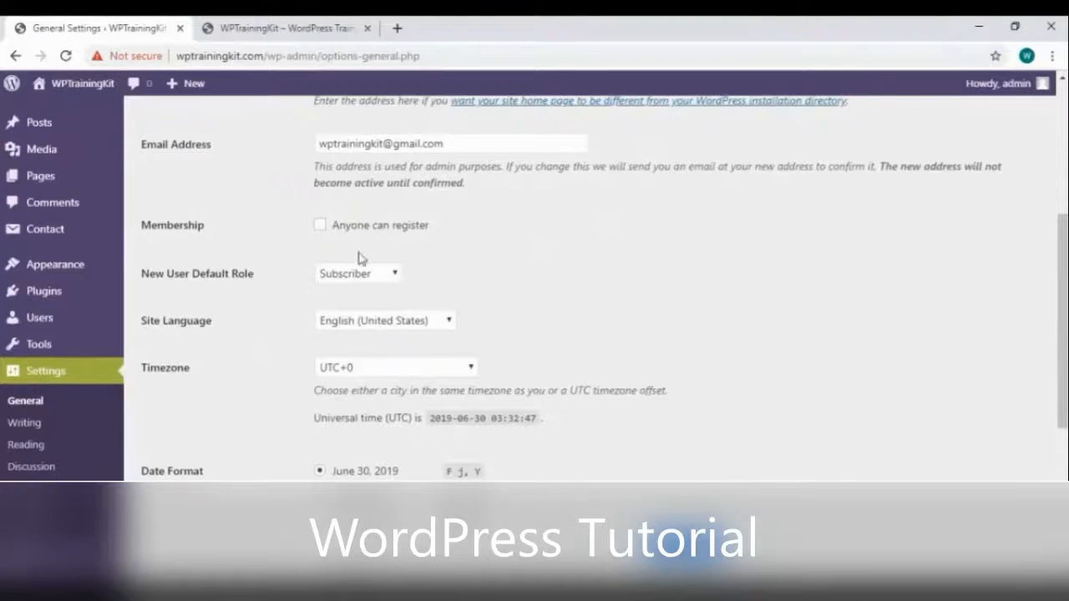
pyautogui.scroll(1, 359, 258)
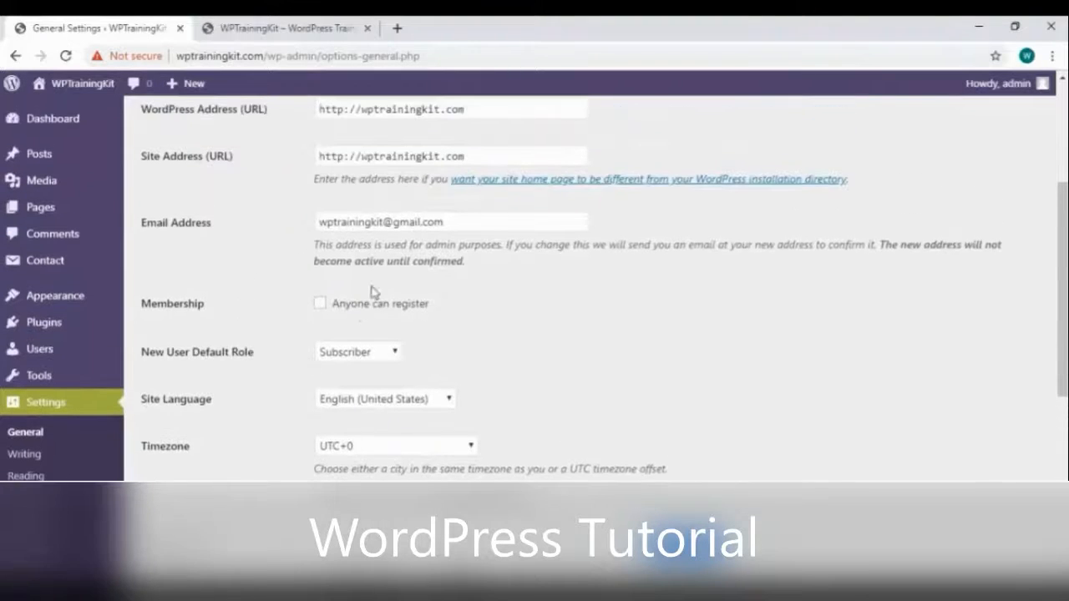
# Review the New User Default Role and Site Language options without changing them
pyautogui.click(357, 353)
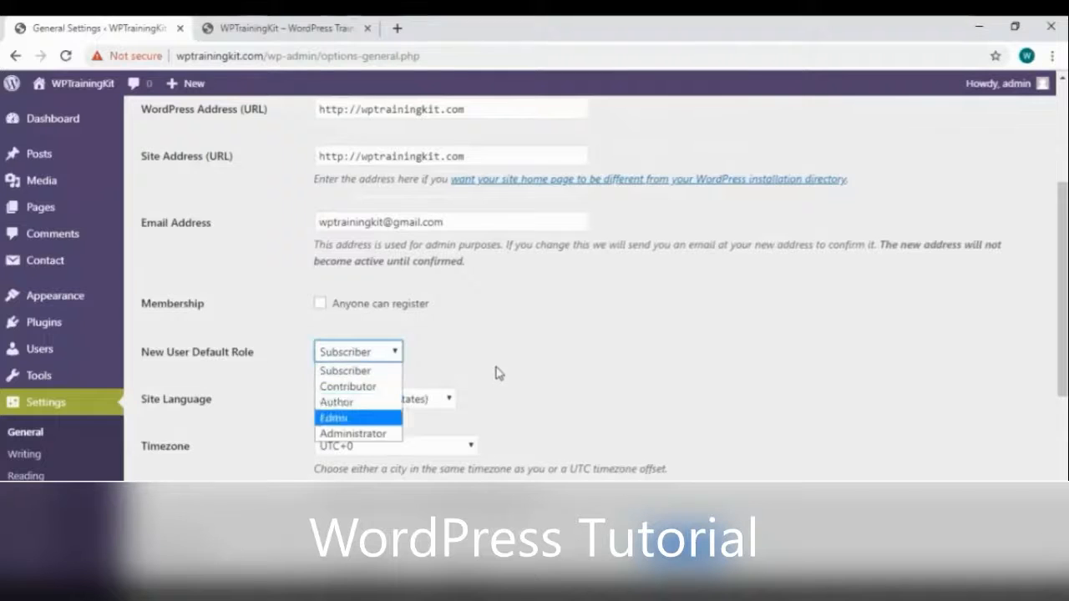
pyautogui.scroll(-1, 468, 367)
pyautogui.click(430, 323)
pyautogui.scroll(-12, 435, 226)
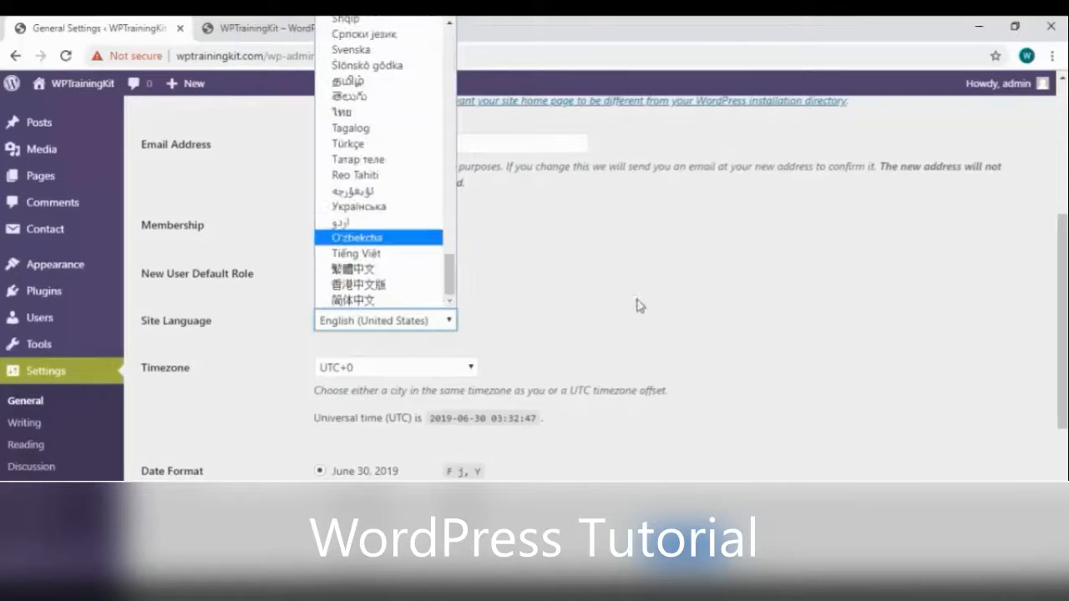
pyautogui.scroll(14, 642, 271)
pyautogui.click(642, 271)
pyautogui.scroll(-1, 625, 300)
pyautogui.scroll(-1, 623, 299)
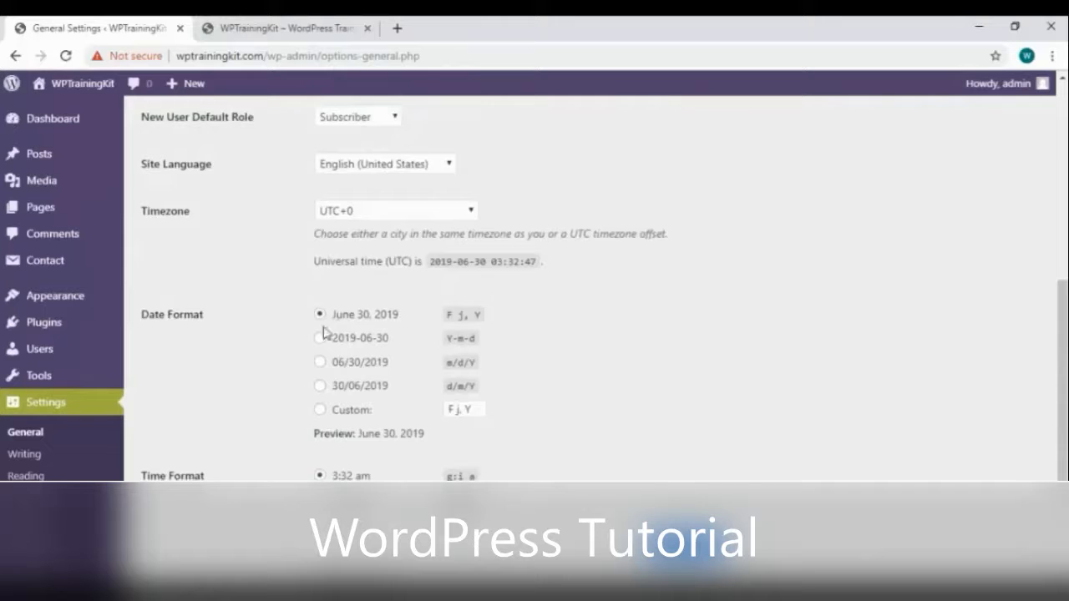
# Recheck the live front page, then keep Monday as the week's first day
pyautogui.click(326, 27)
pyautogui.scroll(-6, 350, 275)
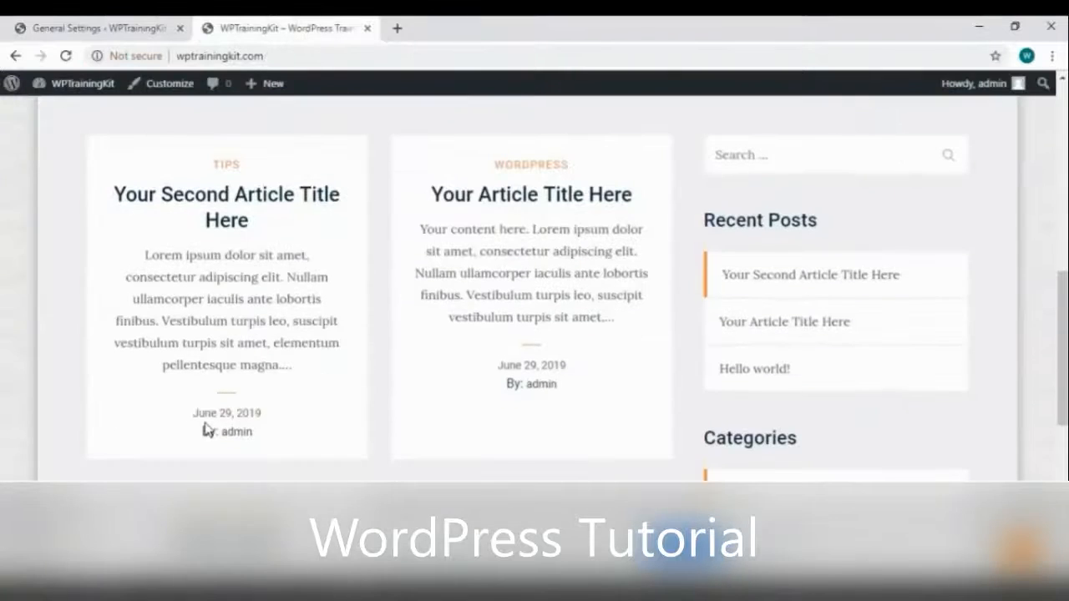
pyautogui.click(134, 31)
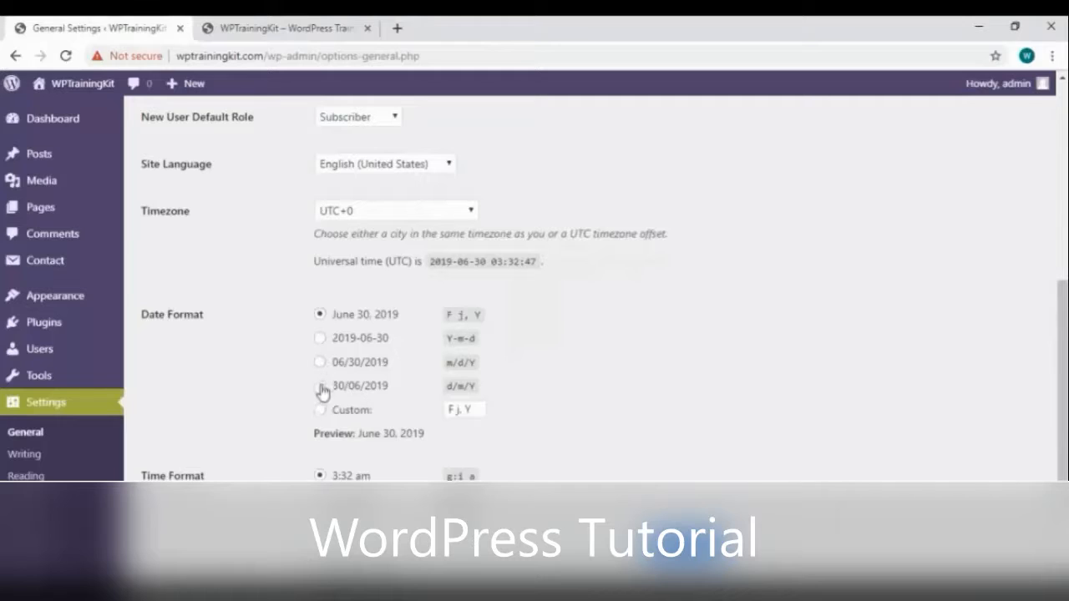
pyautogui.scroll(-2, 347, 410)
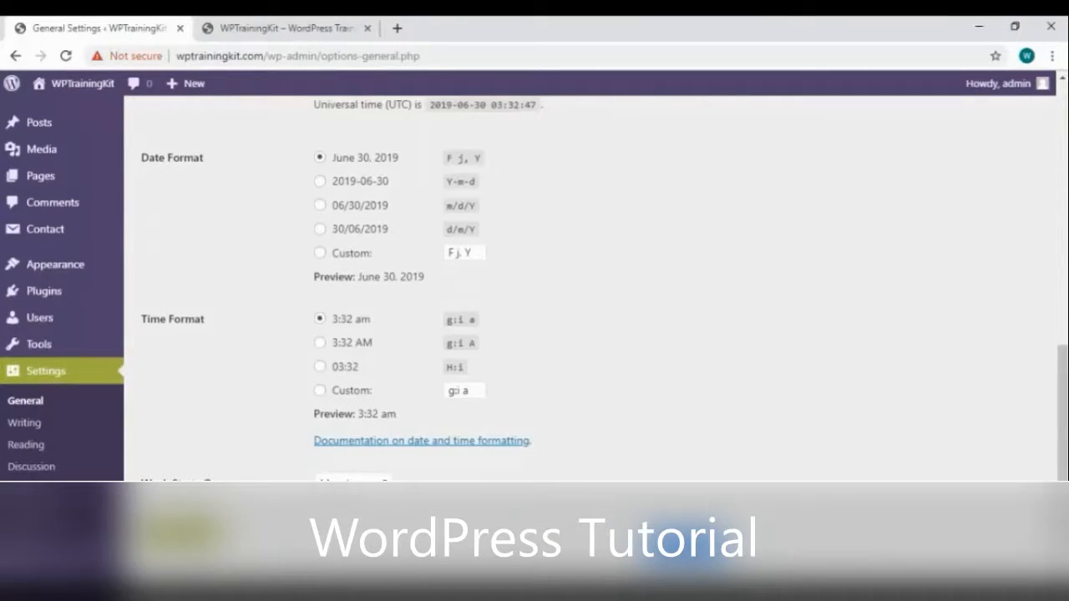
pyautogui.click(352, 479)
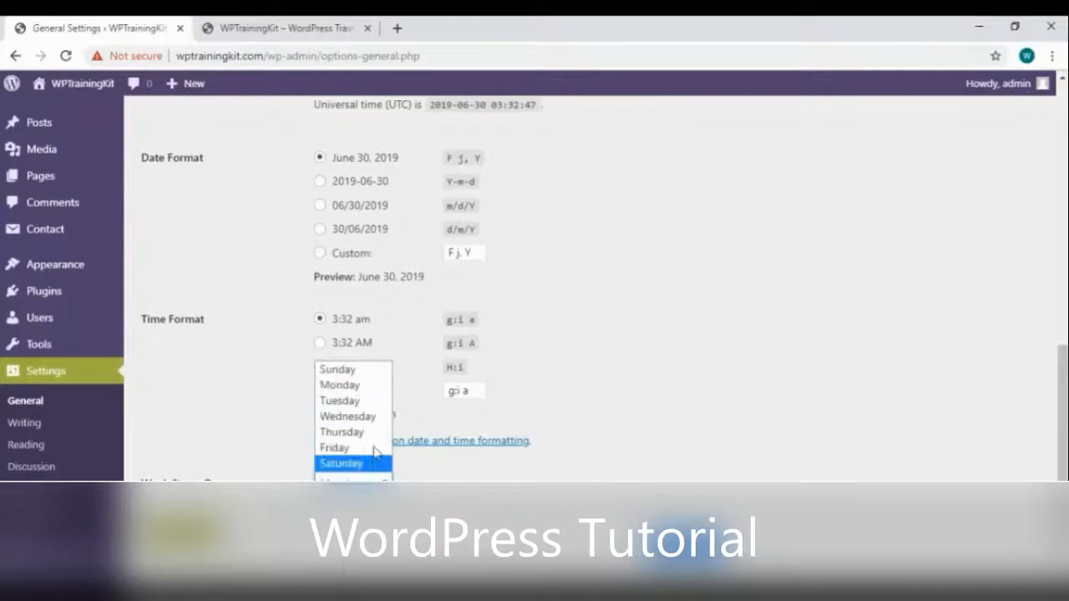
pyautogui.click(616, 401)
pyautogui.scroll(10, 370, 346)
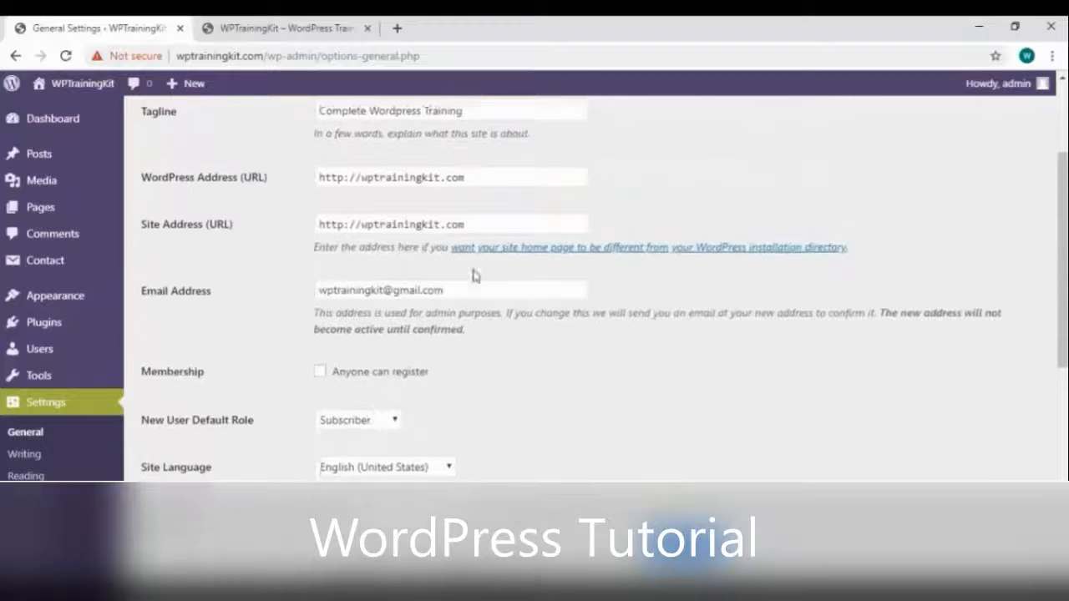
pyautogui.scroll(2, 455, 150)
pyautogui.scroll(-10, 326, 358)
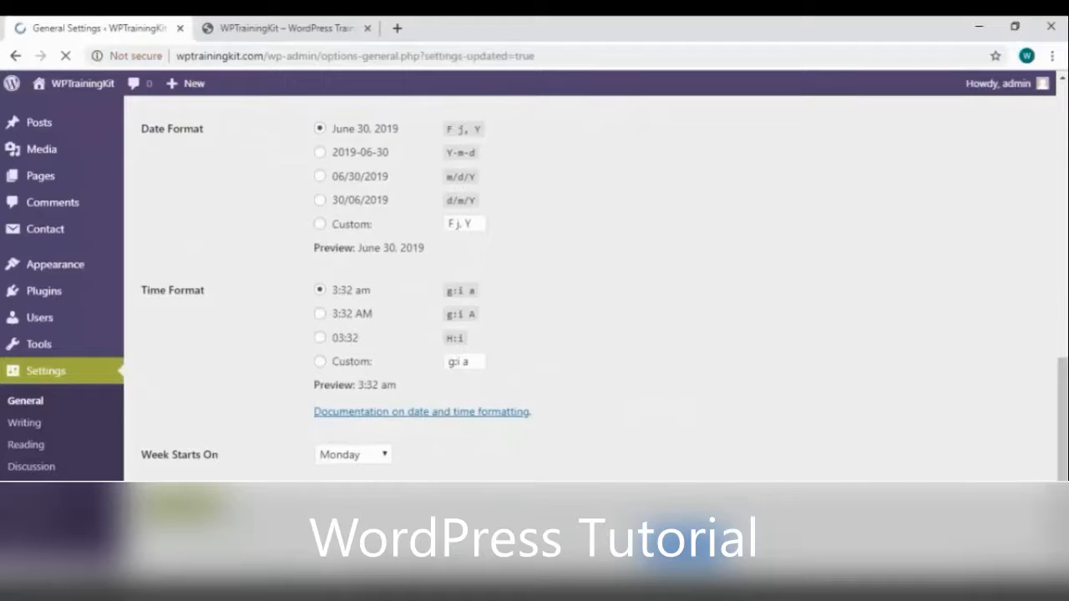
# Reload the live site to confirm its title shows 'Complete WordPress Training', then return to General Settings
pyautogui.click(326, 28)
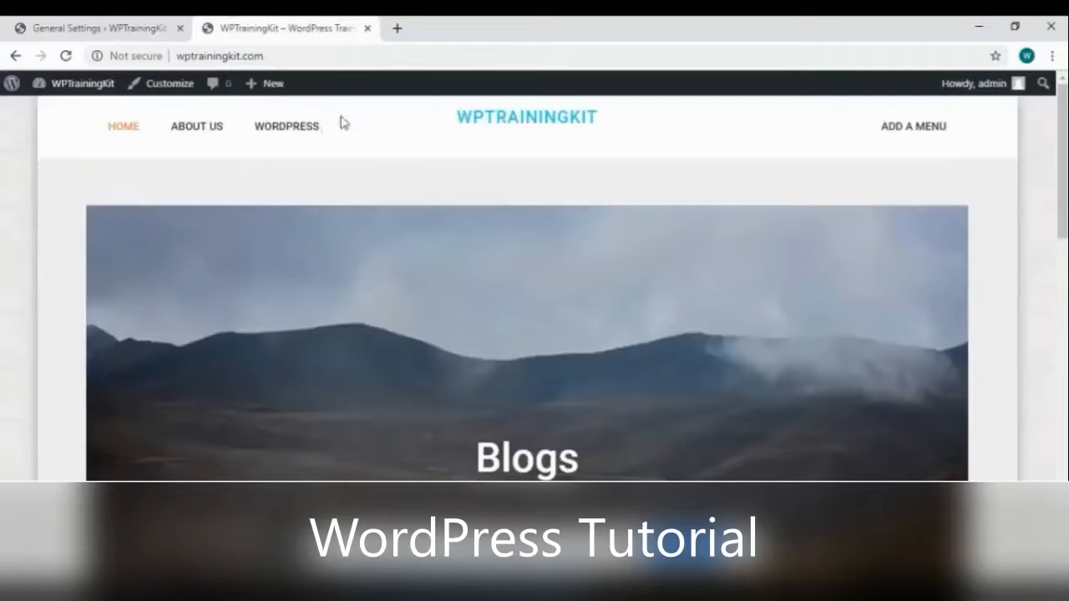
pyautogui.moveTo(315, 98)
pyautogui.click(66, 56)
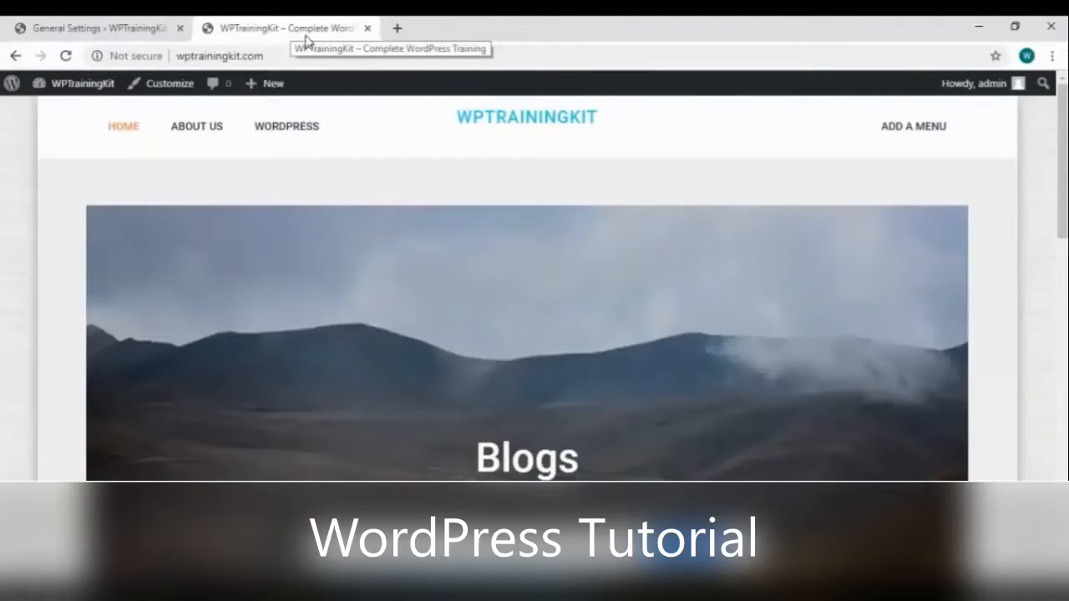
pyautogui.click(138, 32)
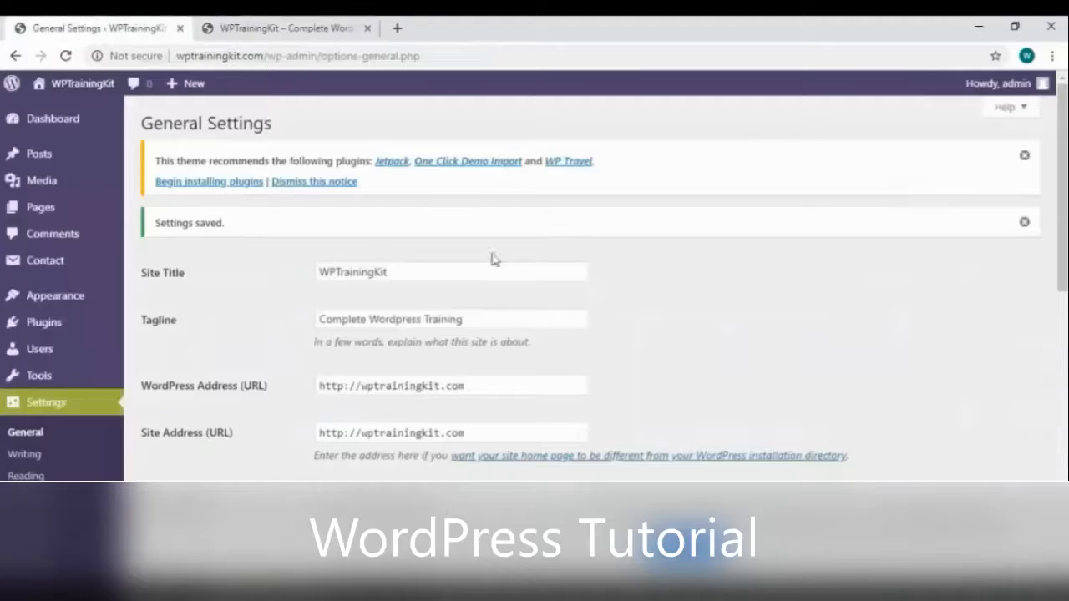
pyautogui.scroll(-8, 86, 440)
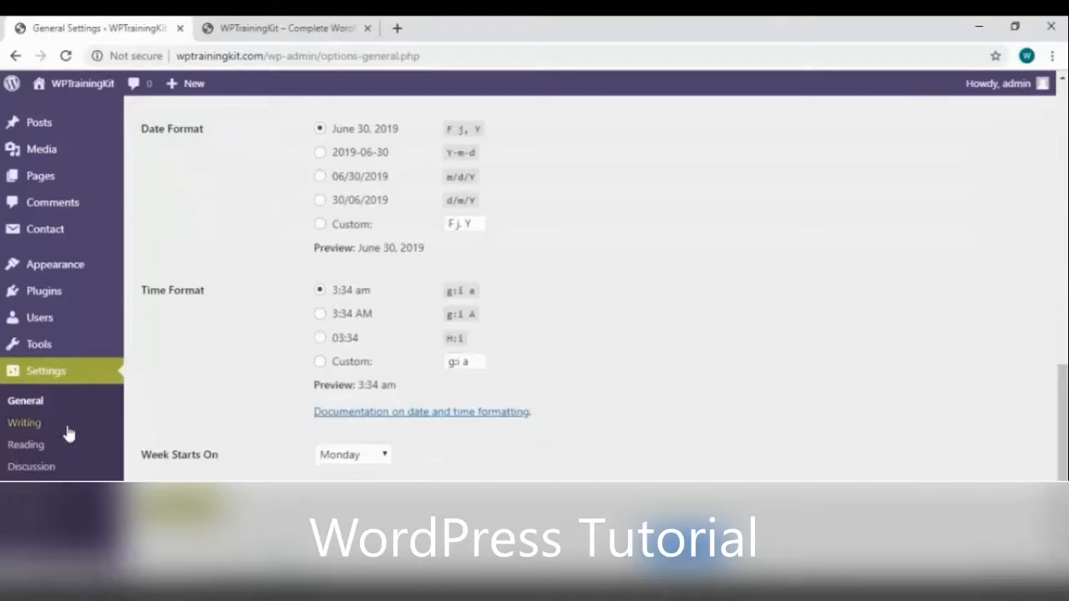
# Open Writing Settings and compare the default category choices with the live site's categories
pyautogui.click(67, 427)
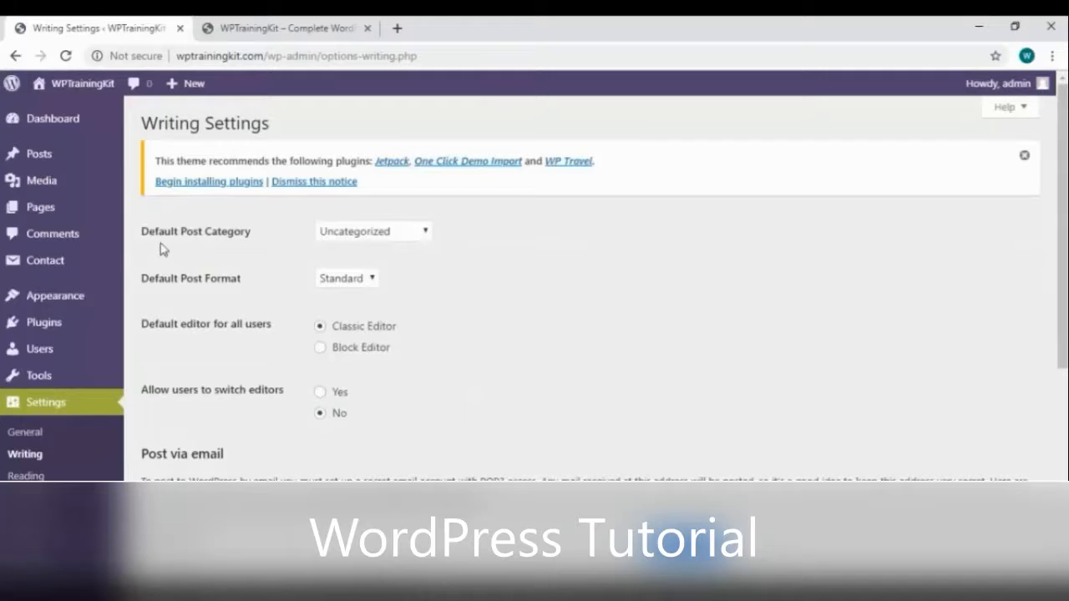
pyautogui.click(425, 231)
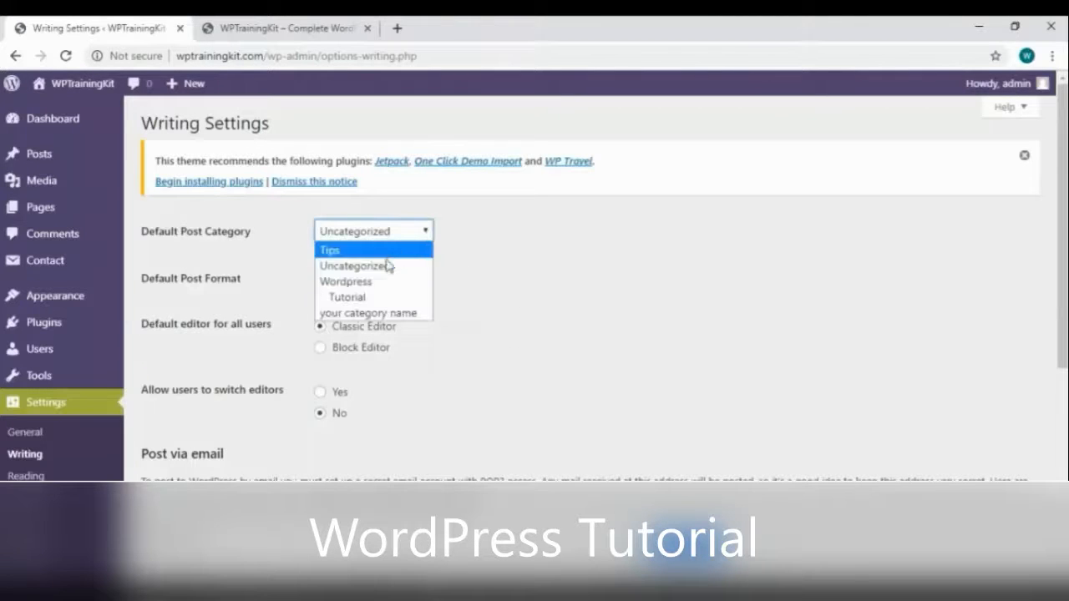
pyautogui.click(302, 29)
pyautogui.scroll(-5, 516, 280)
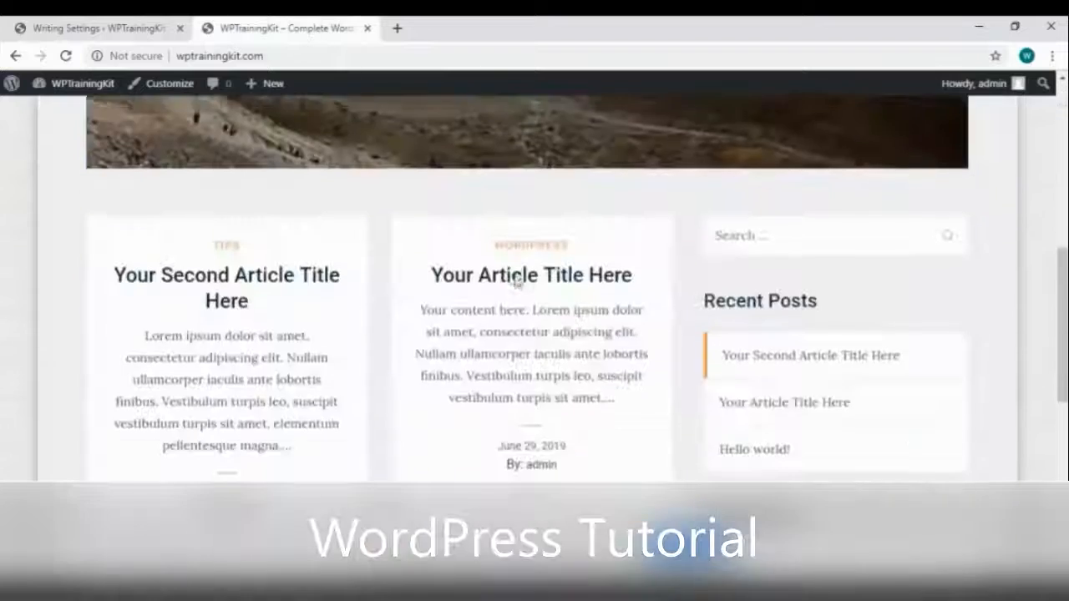
pyautogui.scroll(-3, 518, 275)
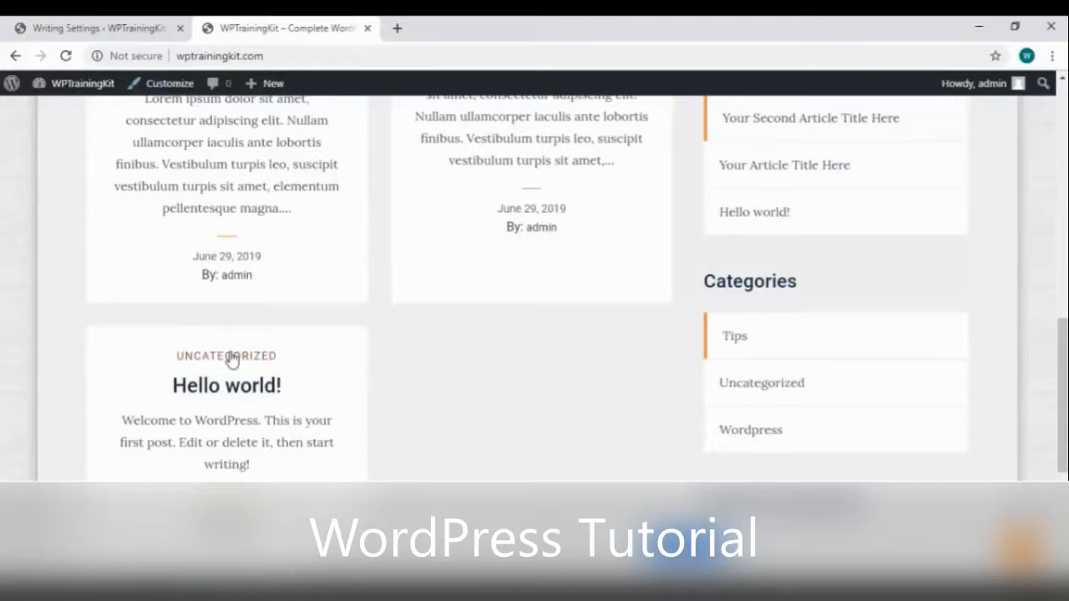
pyautogui.click(152, 32)
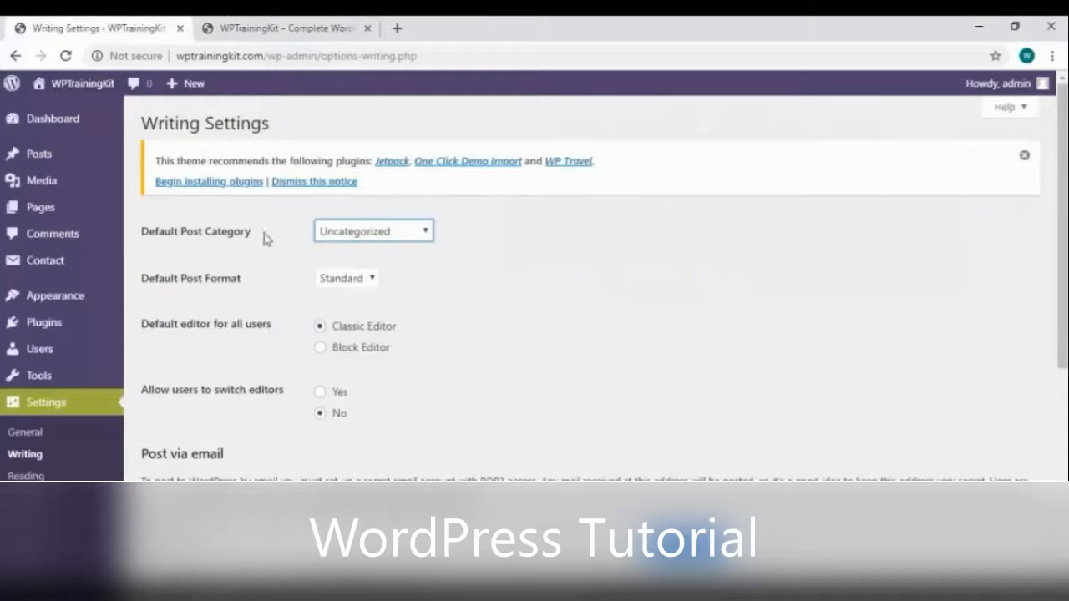
# Keep Uncategorized as default post category and Standard as default post format
pyautogui.click(358, 237)
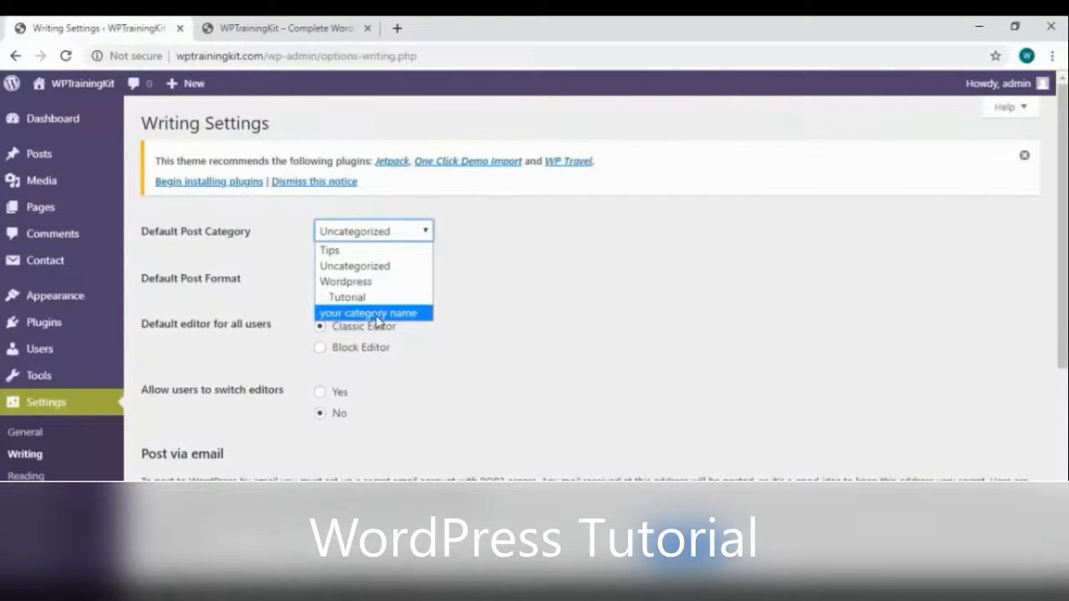
pyautogui.click(516, 266)
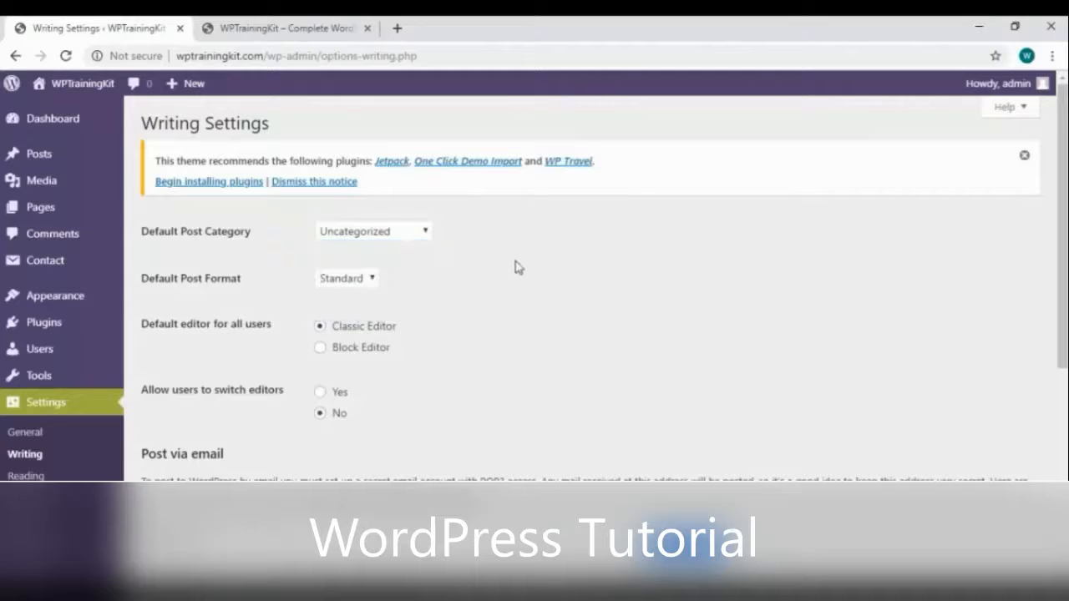
pyautogui.click(371, 284)
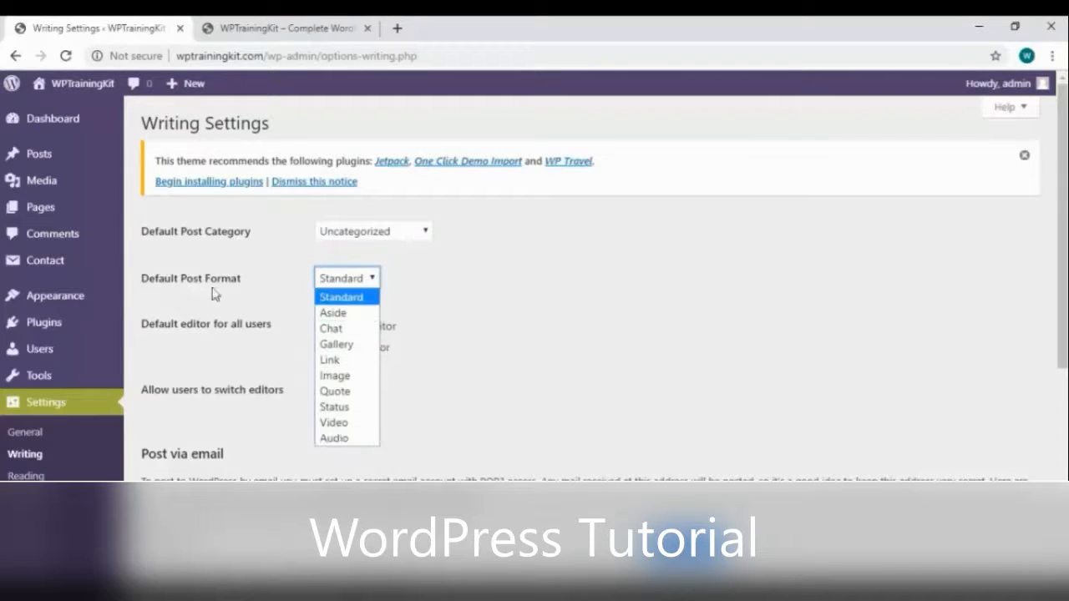
pyautogui.click(541, 265)
# Look over the Classic Editor's Add New Post screen, then return to Writing Settings
pyautogui.moveTo(23, 152)
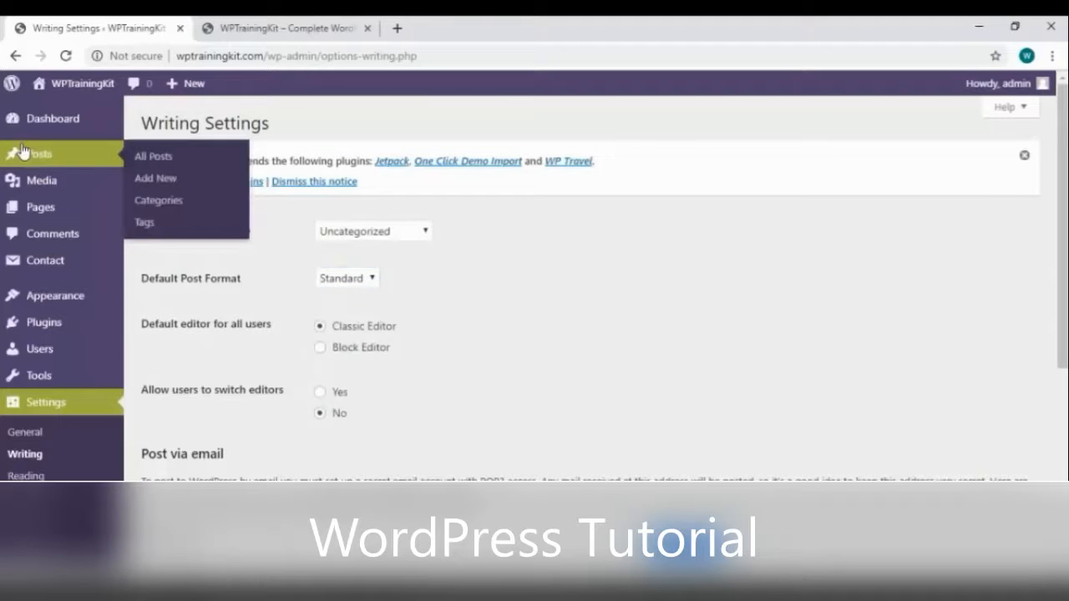
pyautogui.click(195, 180)
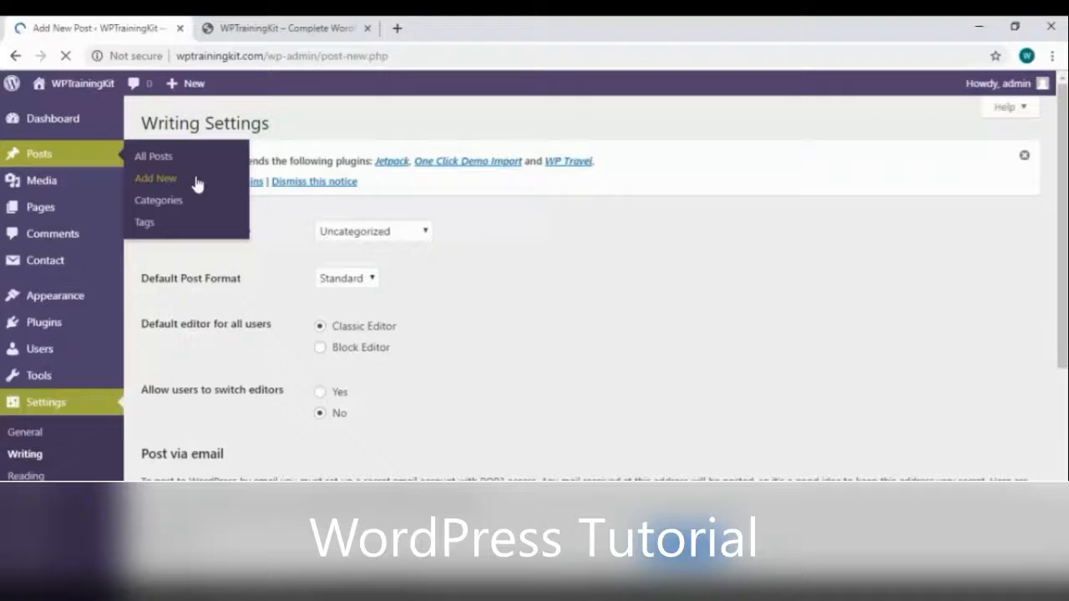
pyautogui.scroll(-2, 959, 340)
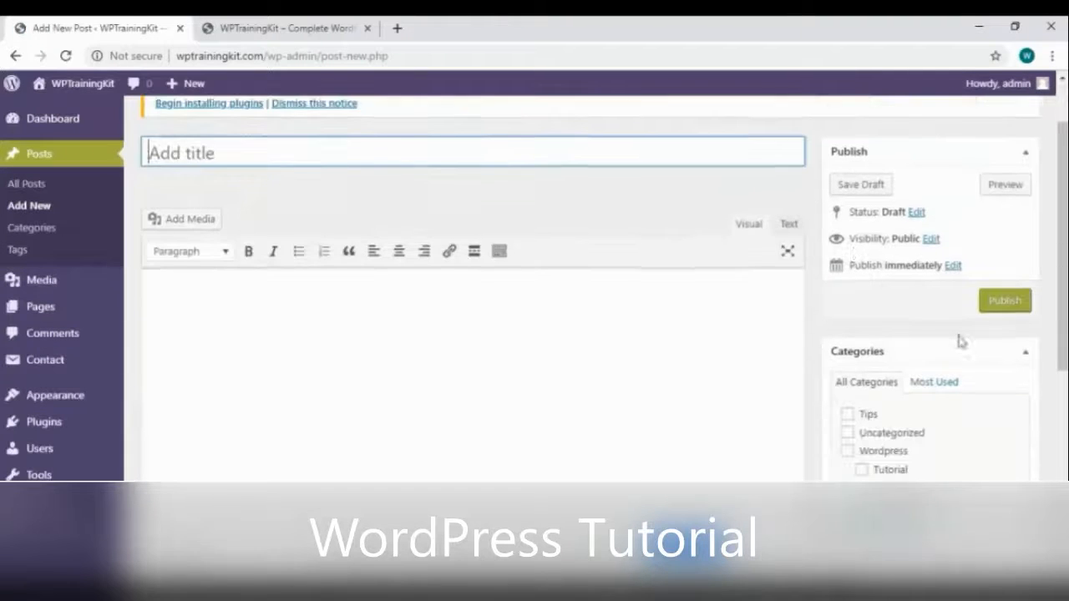
pyautogui.scroll(-5, 959, 332)
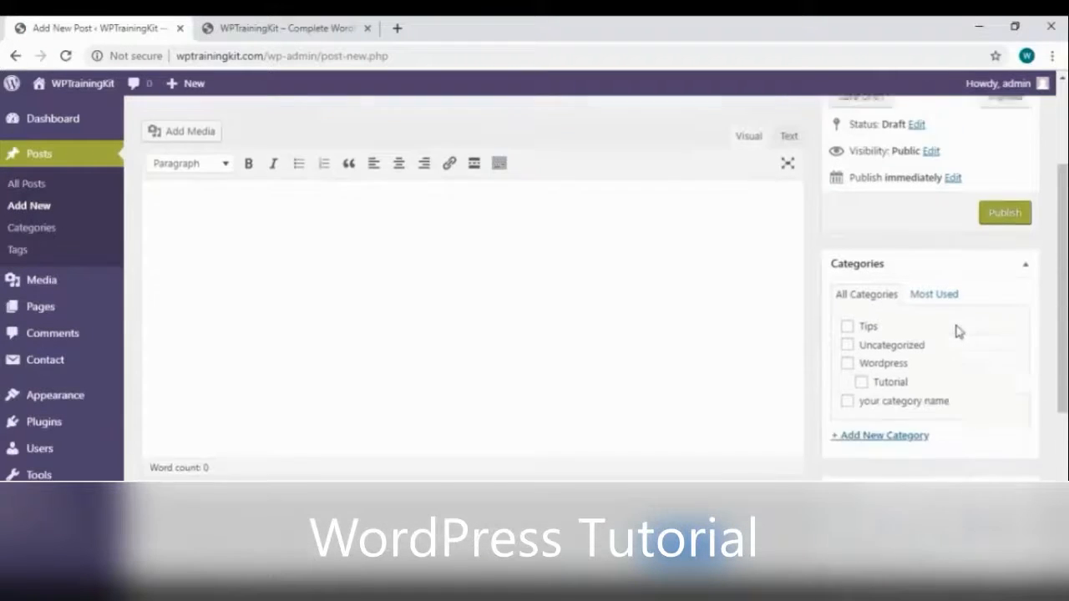
pyautogui.scroll(6, 956, 328)
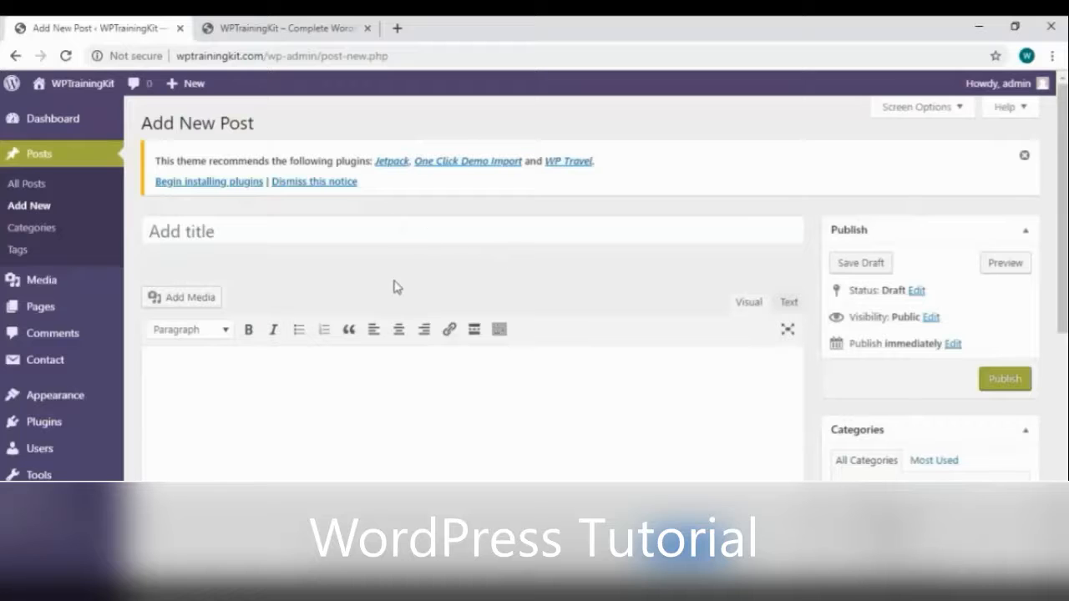
pyautogui.moveTo(50, 501)
pyautogui.click(192, 434)
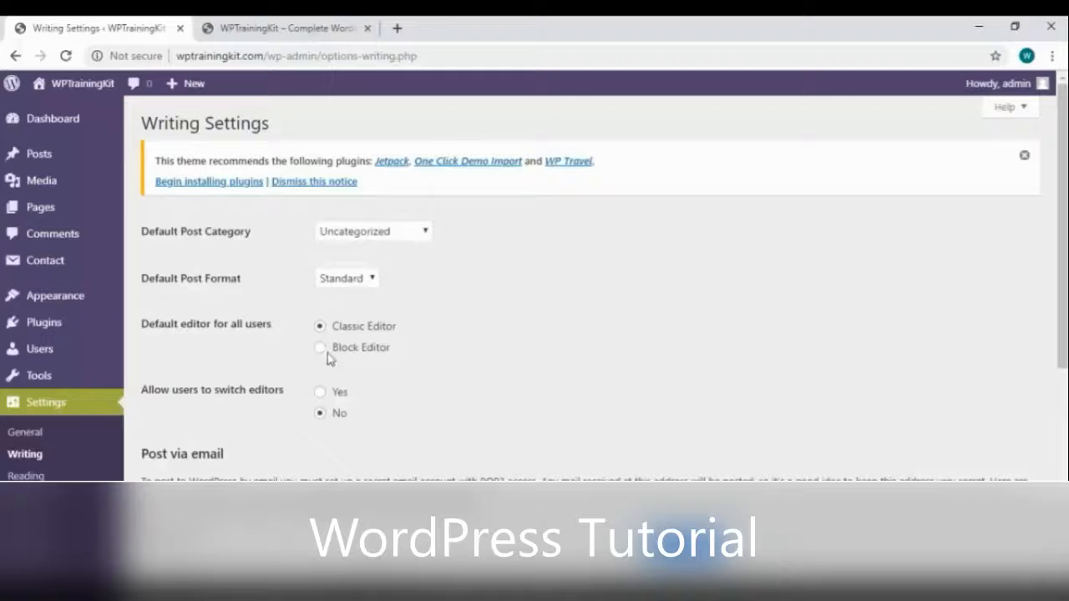
# Review the rest of Writing Settings down to Update Services, then open Reading Settings
pyautogui.scroll(-1, 547, 319)
pyautogui.scroll(-1, 584, 317)
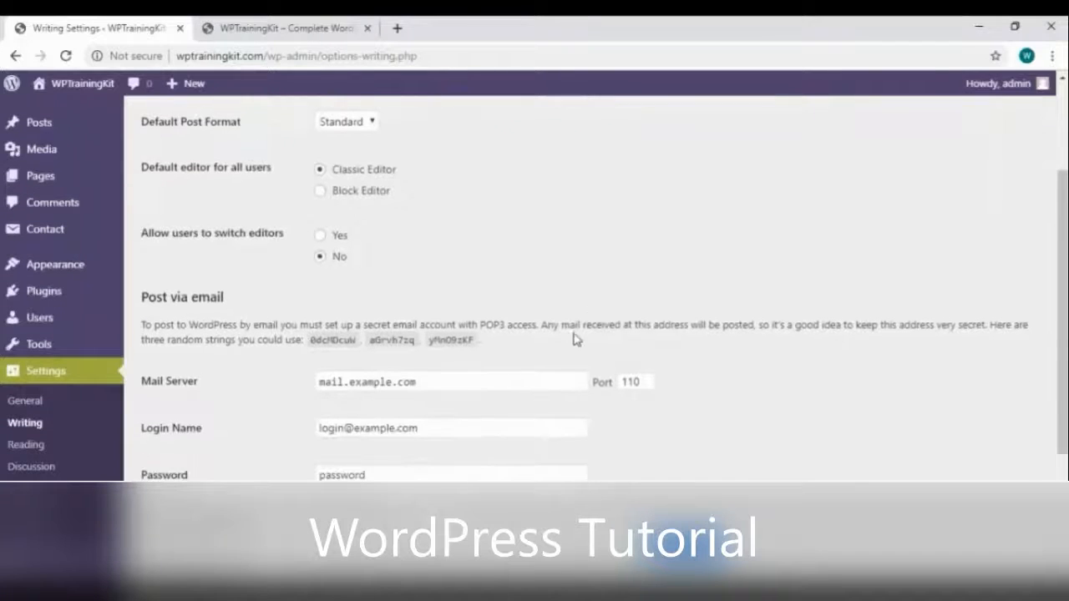
pyautogui.scroll(-1, 518, 343)
pyautogui.scroll(-1, 434, 363)
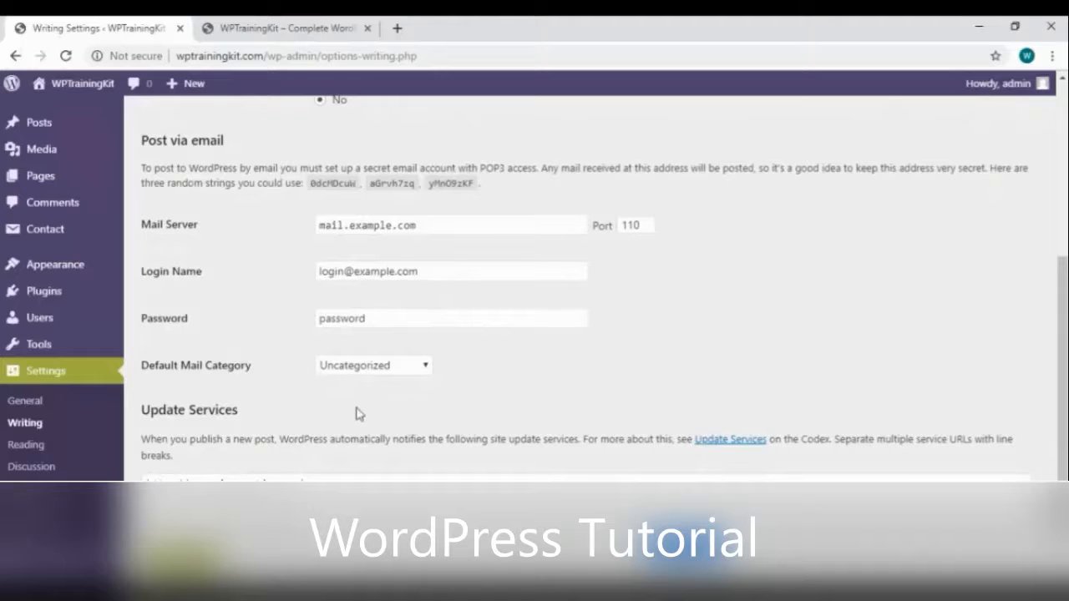
pyautogui.scroll(-1, 376, 432)
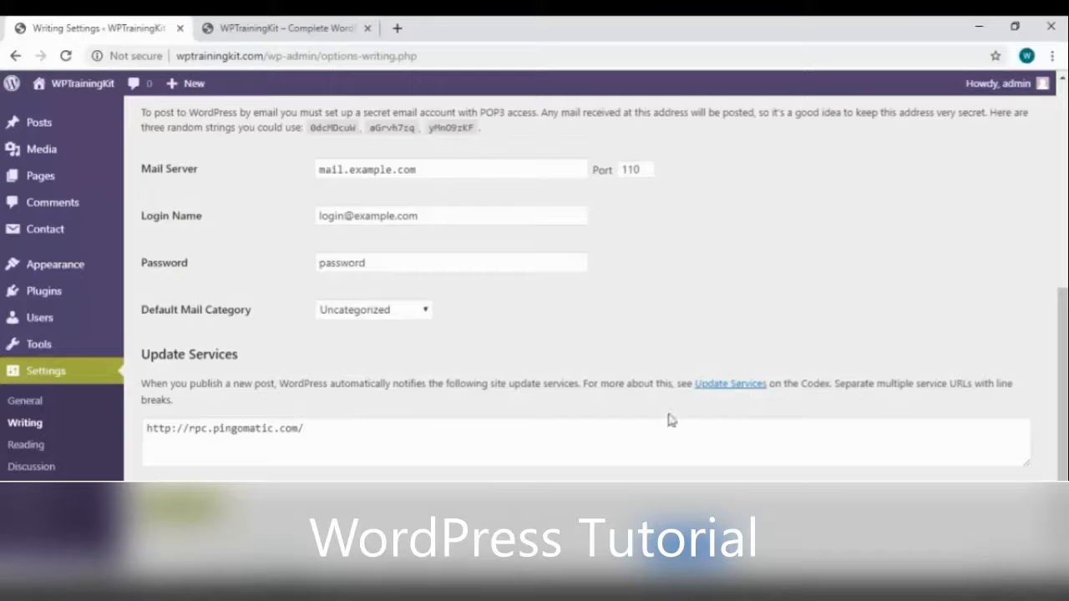
pyautogui.click(33, 453)
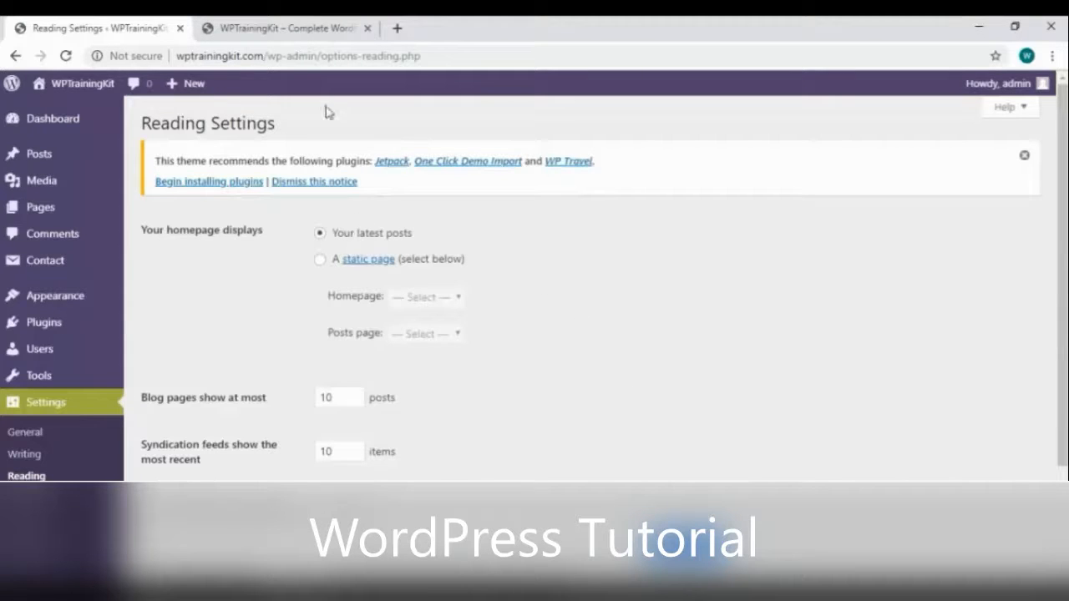
pyautogui.click(309, 28)
pyautogui.scroll(10, 406, 225)
pyautogui.scroll(-5, 489, 431)
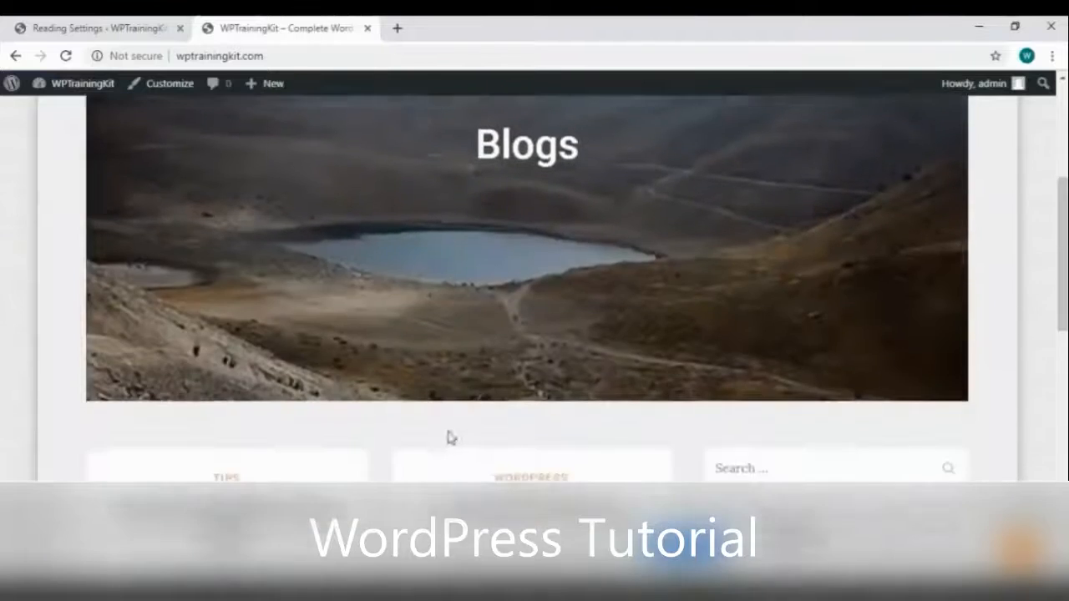
pyautogui.click(125, 27)
pyautogui.click(319, 260)
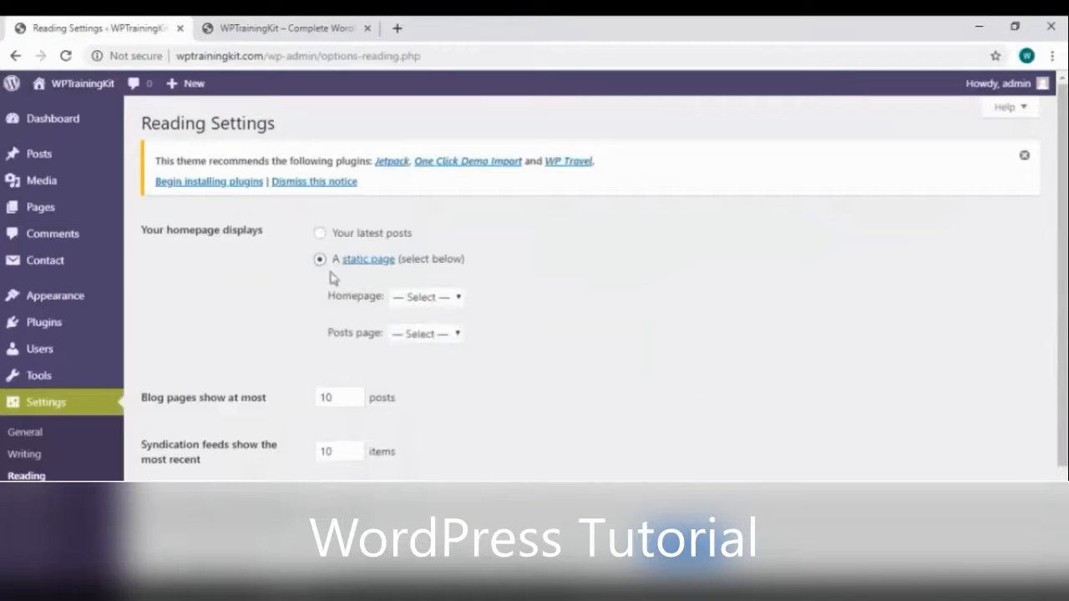
pyautogui.click(432, 302)
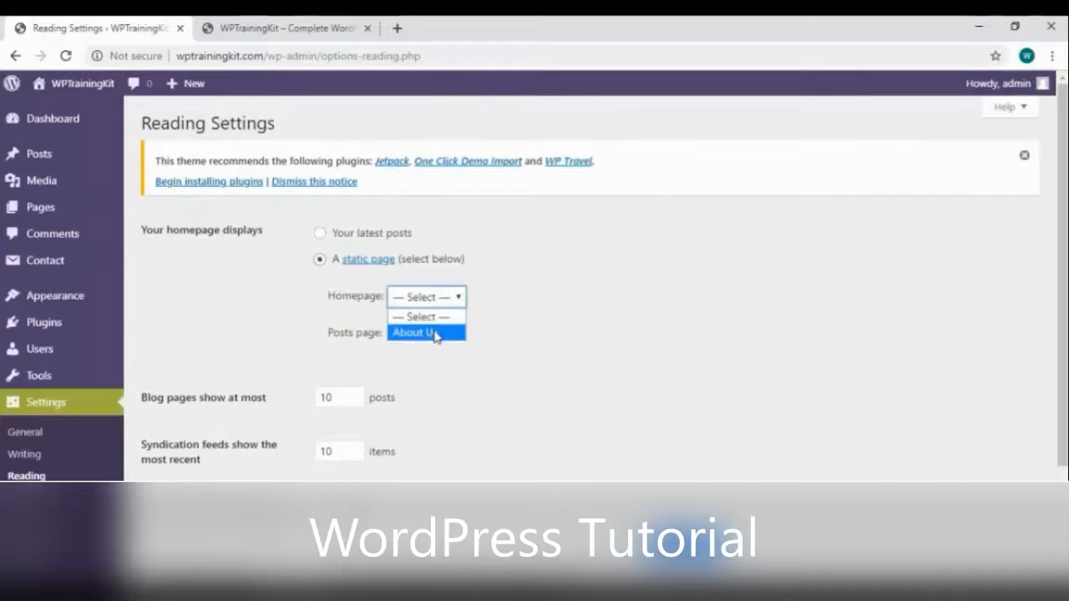
pyautogui.click(323, 235)
pyautogui.scroll(-2, 384, 368)
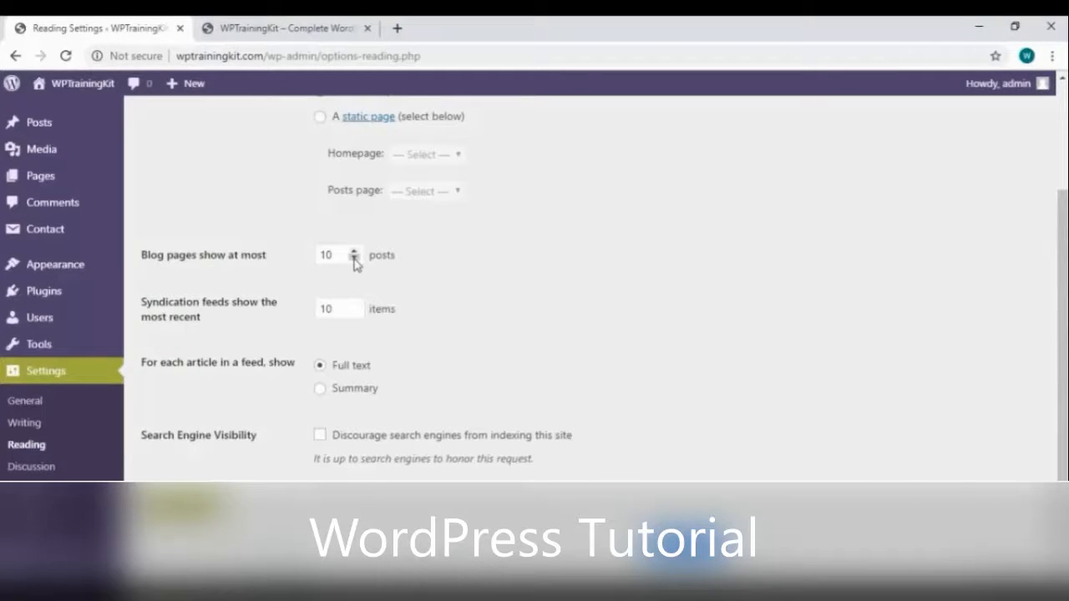
# Change the posts-per-page value, set feeds to show Summary, and save Reading Settings
pyautogui.click(325, 256)
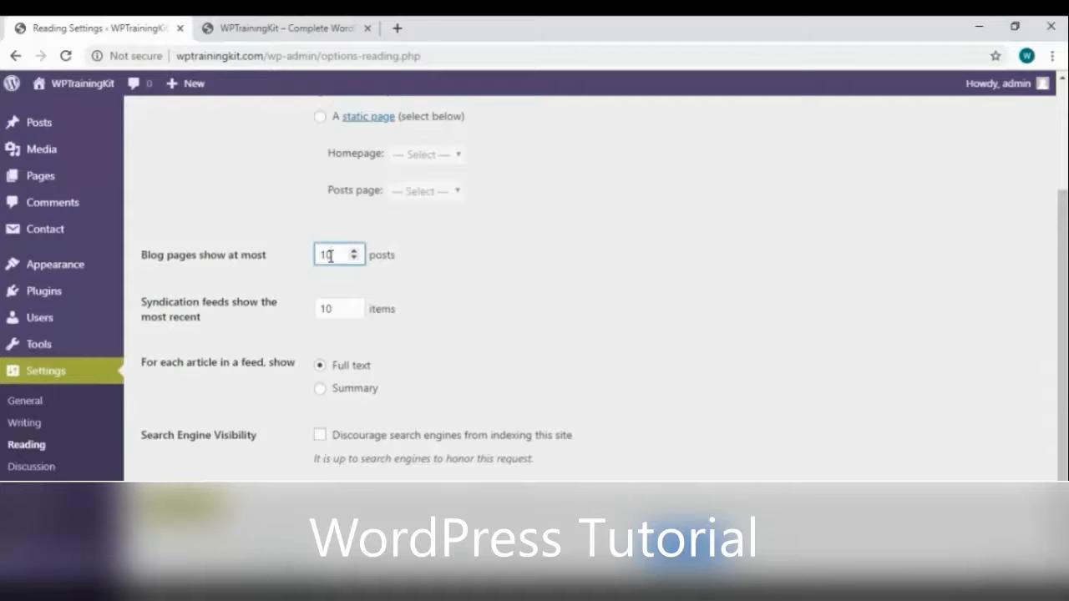
pyautogui.press('BackSpace')
pyautogui.press('BackSpace')
pyautogui.write('2')
pyautogui.click(321, 390)
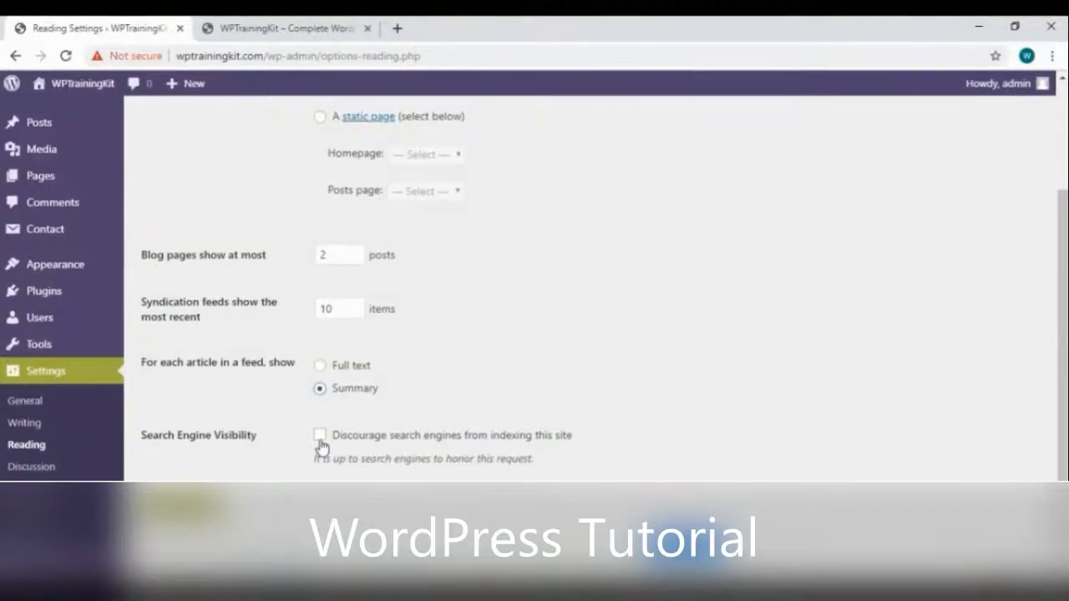
pyautogui.click(180, 505)
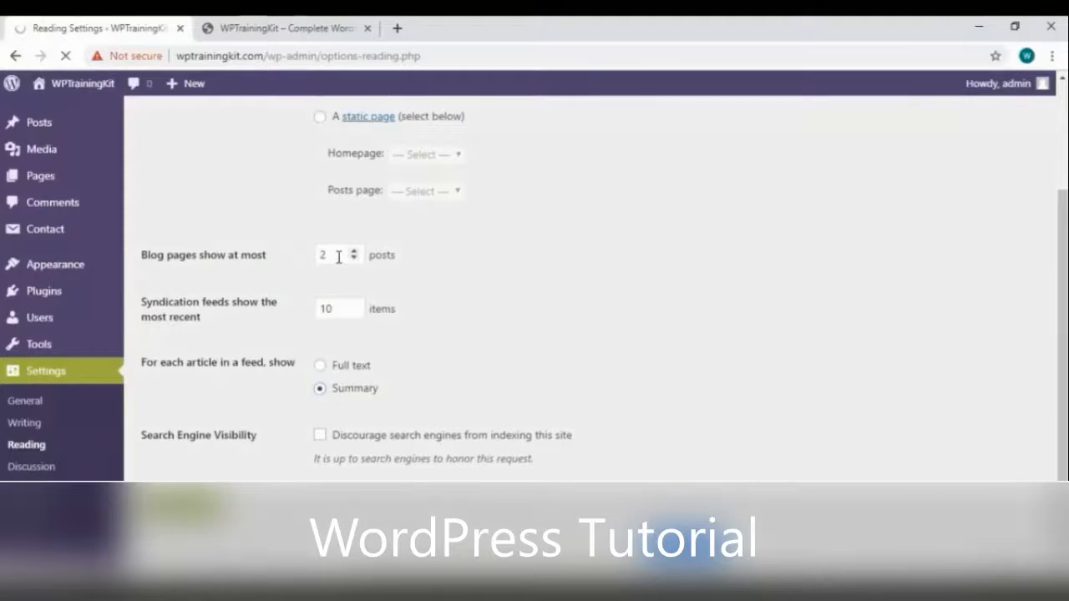
# Reload the live site to compare its post listing, then return to Reading Settings
pyautogui.click(290, 35)
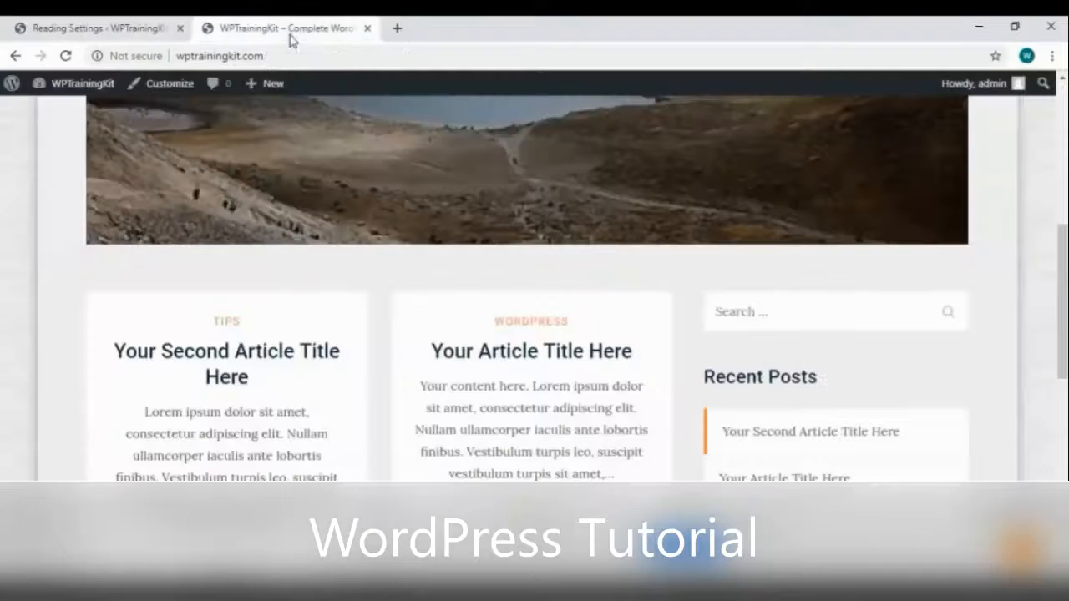
pyautogui.rightClick(53, 294)
pyautogui.click(334, 284)
pyautogui.scroll(-4, 359, 309)
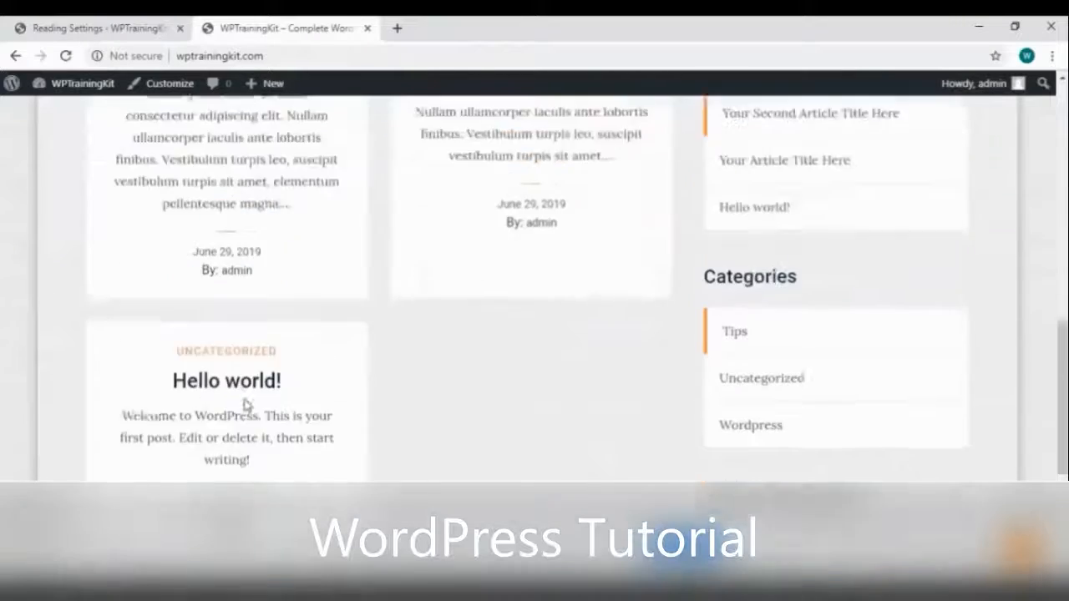
pyautogui.scroll(2, 420, 406)
pyautogui.rightClick(70, 289)
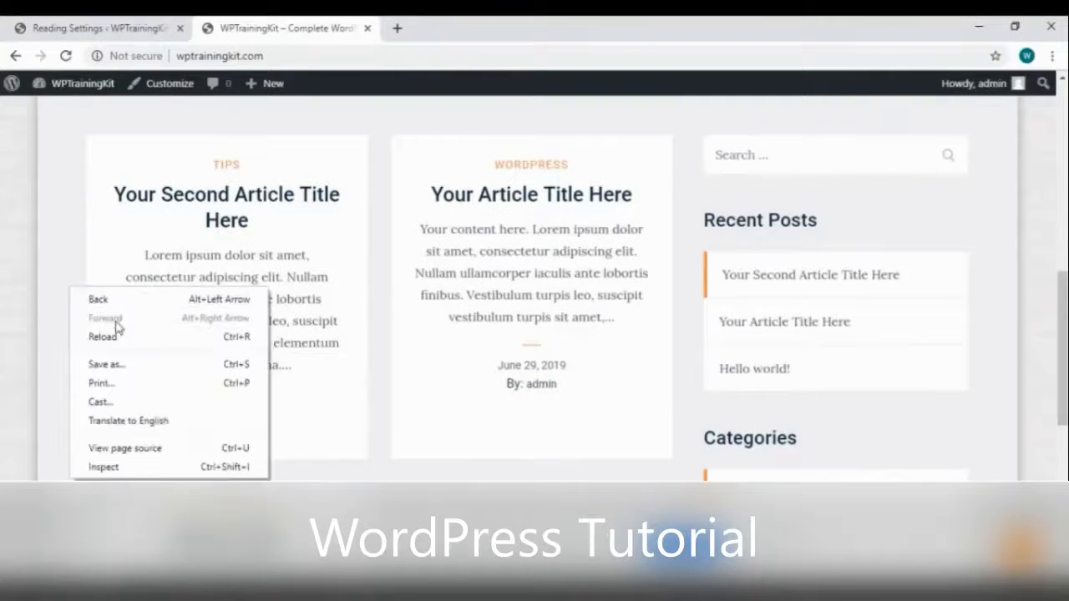
pyautogui.click(115, 331)
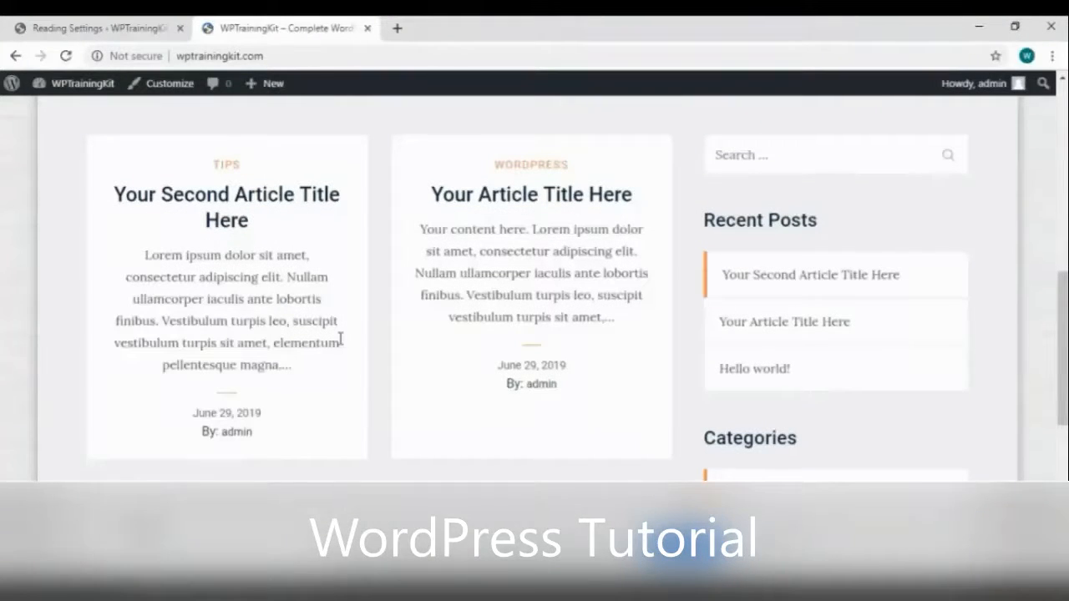
pyautogui.click(125, 32)
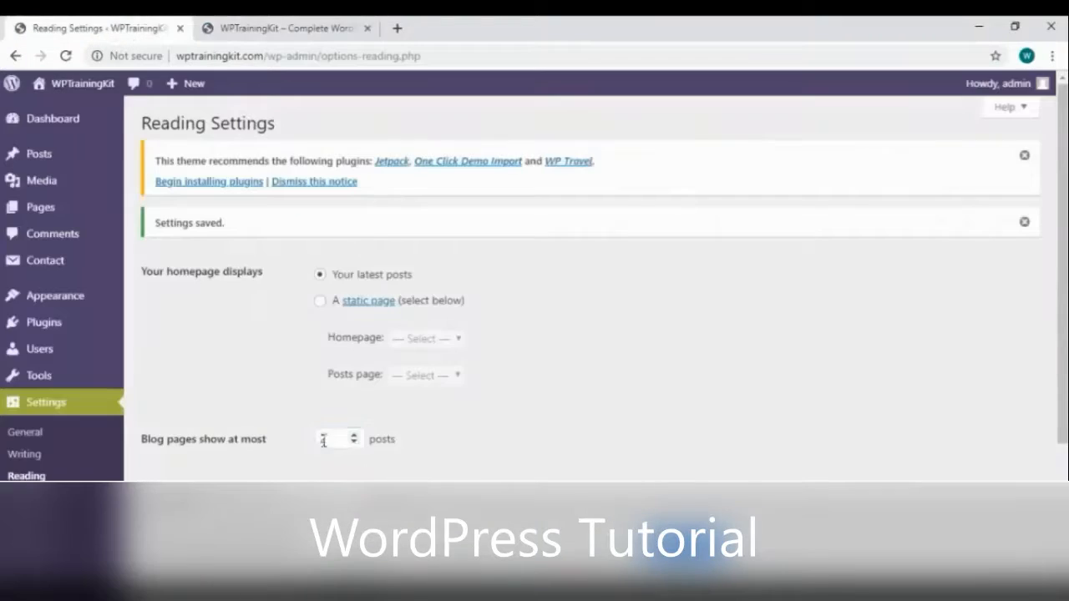
# Change posts per page again, save, and reload the live site to see fewer posts
pyautogui.click(338, 436)
pyautogui.scroll(-2, 391, 431)
pyautogui.click(183, 529)
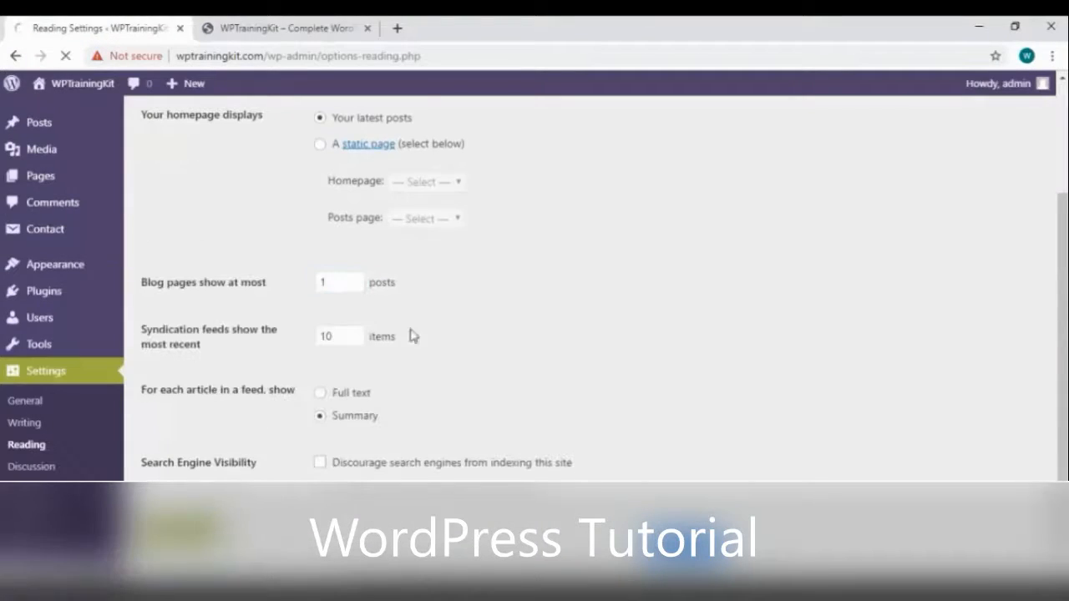
pyautogui.click(248, 31)
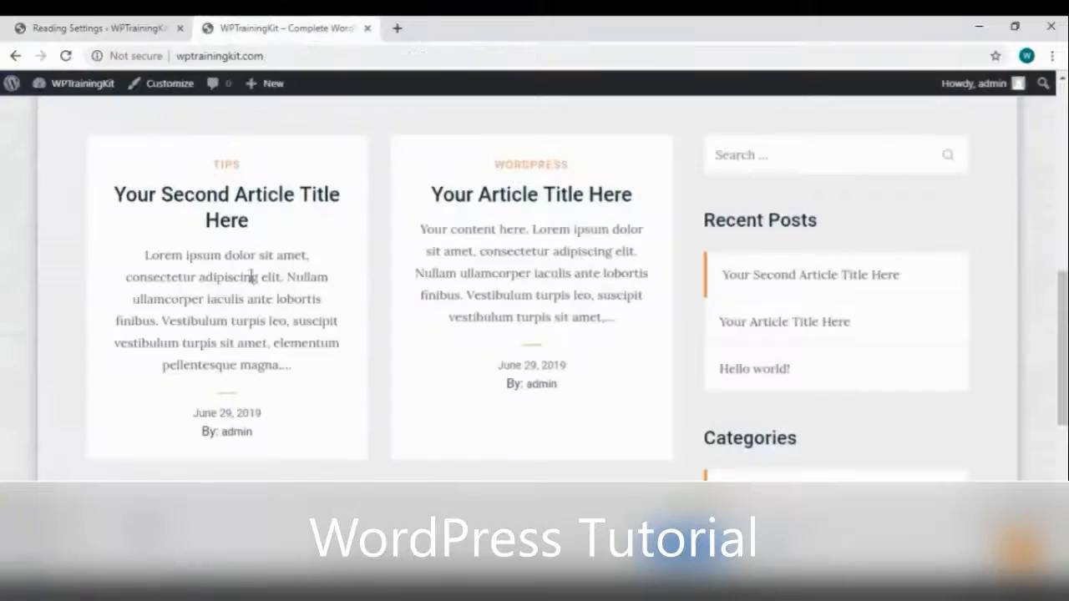
pyautogui.rightClick(75, 277)
pyautogui.click(111, 327)
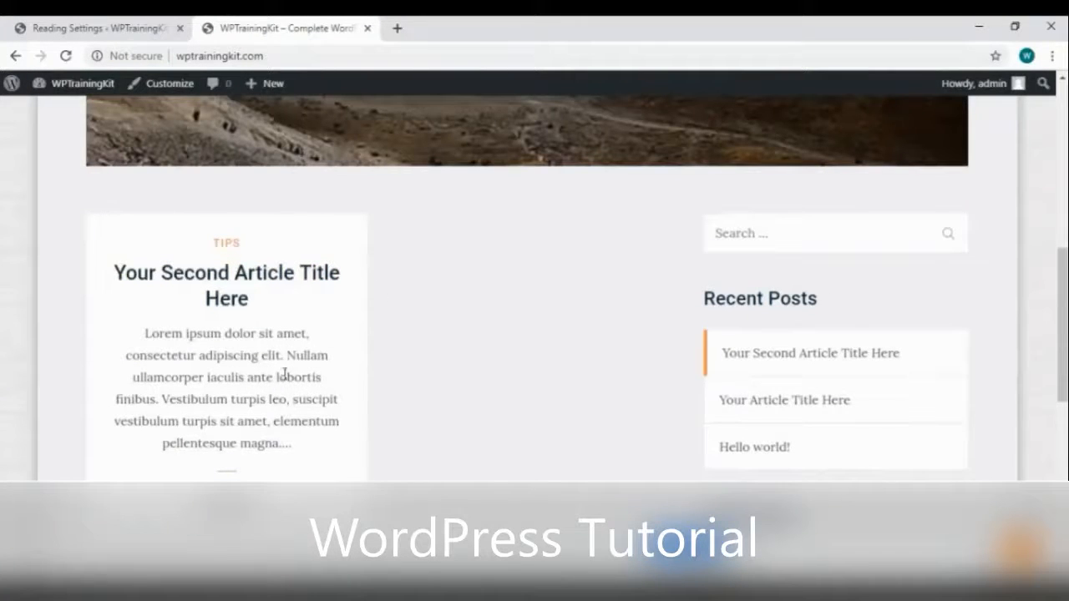
# Set posts per page back to 10 and go to Discussion Settings
pyautogui.click(104, 27)
pyautogui.scroll(-2, 330, 355)
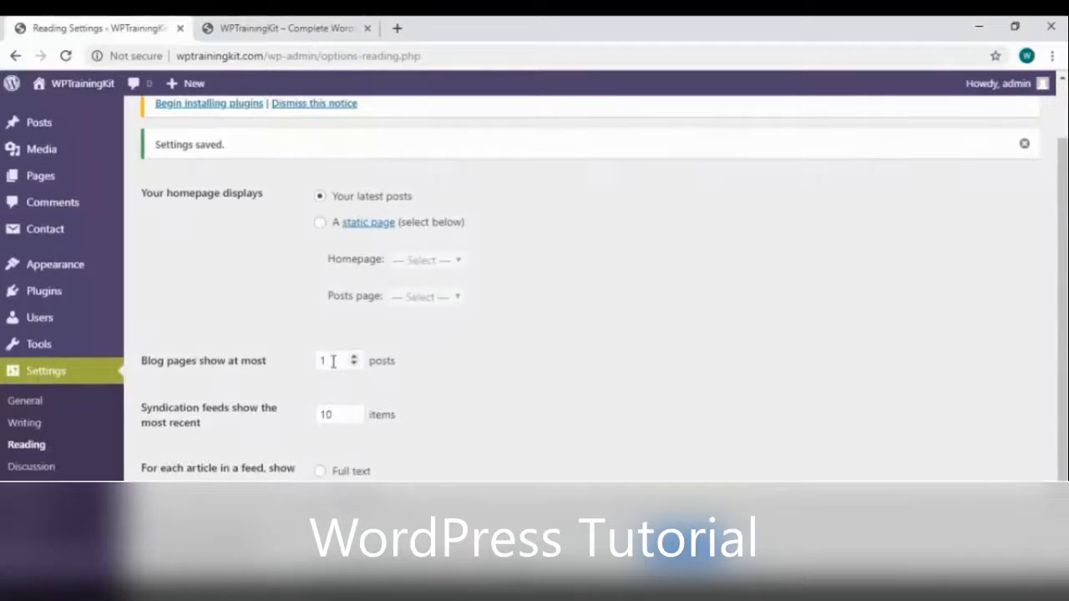
pyautogui.click(337, 361)
pyautogui.scroll(-1, 339, 359)
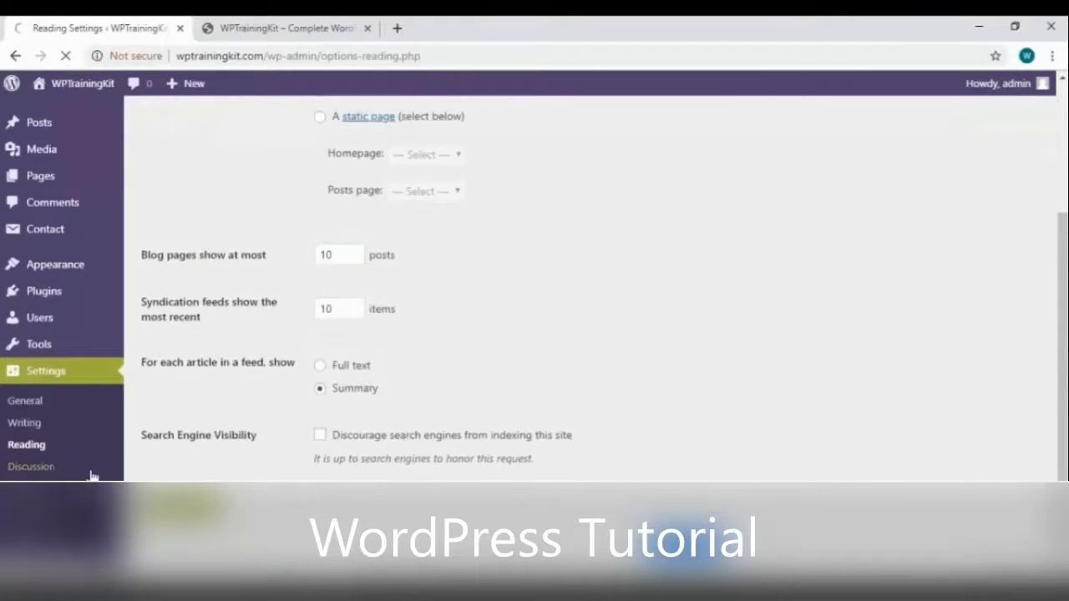
pyautogui.click(92, 473)
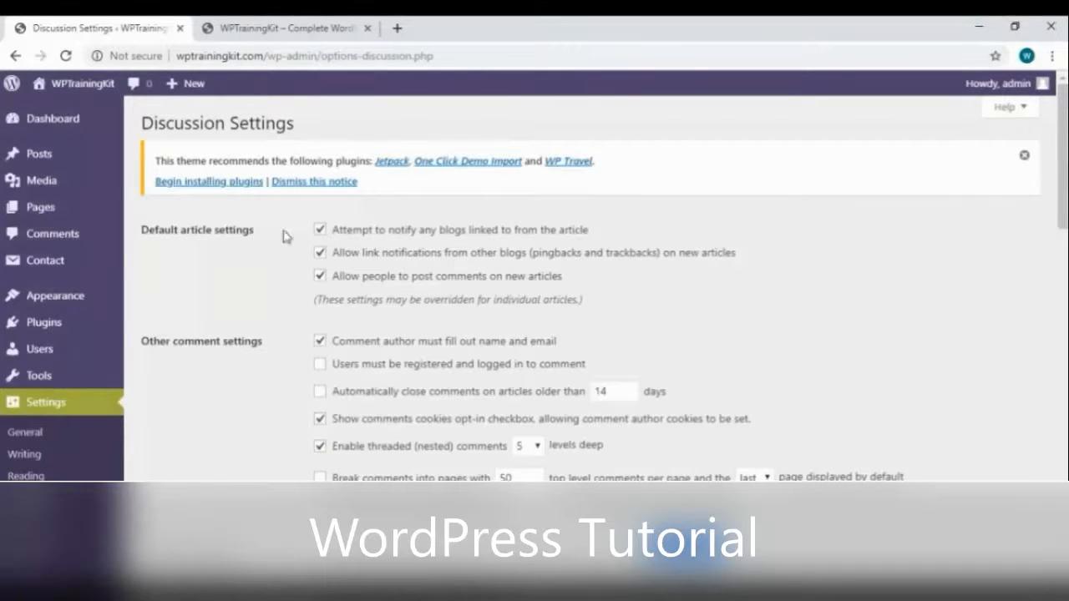
# Scroll through Discussion Settings down to the default avatar options
pyautogui.scroll(-2, 263, 275)
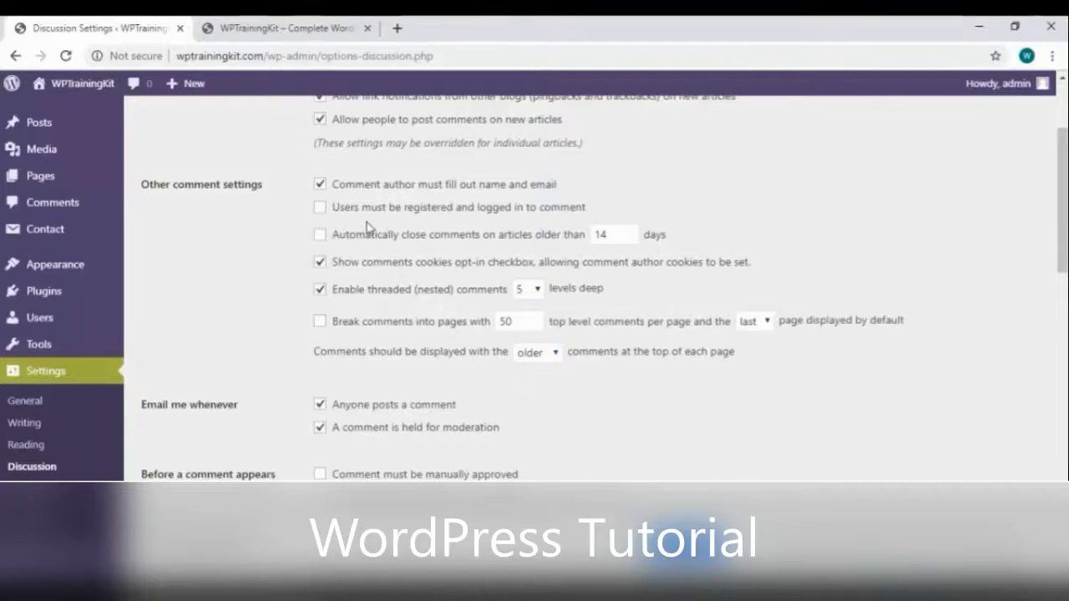
pyautogui.scroll(1, 369, 227)
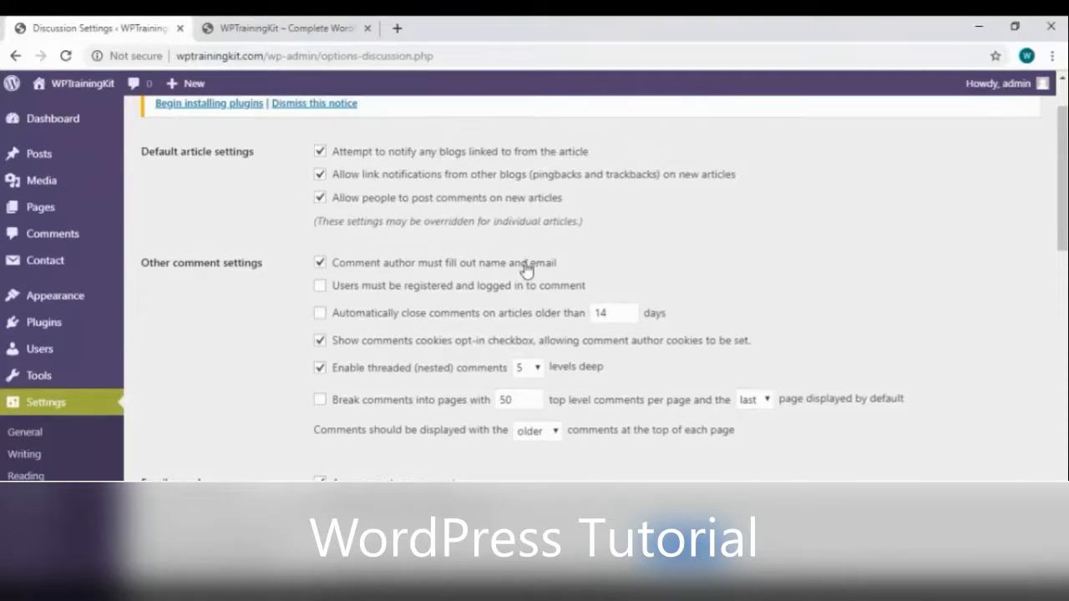
pyautogui.scroll(-2, 494, 284)
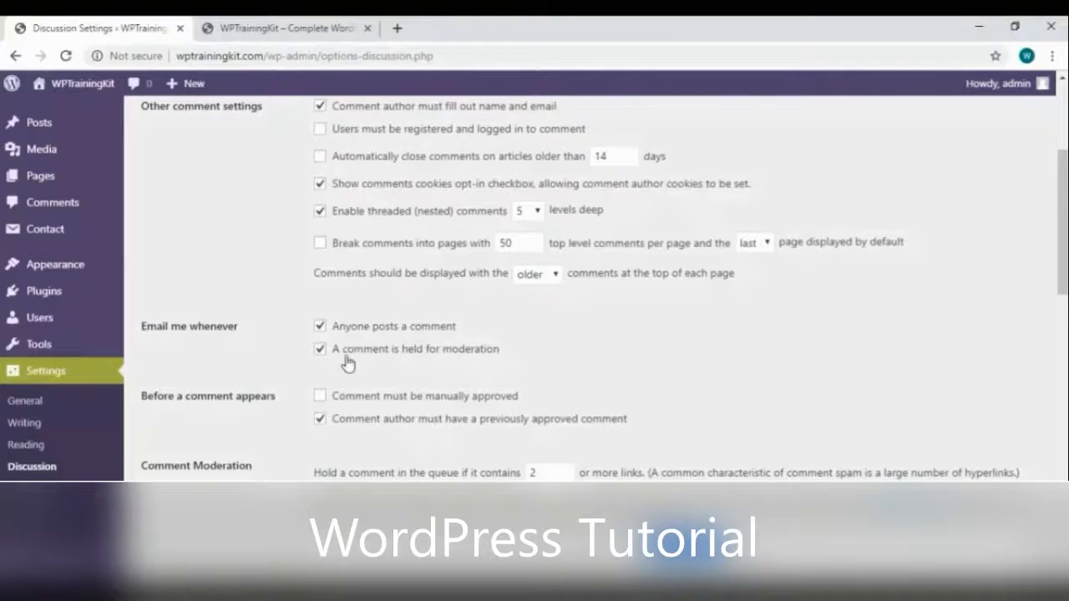
pyautogui.scroll(-2, 345, 362)
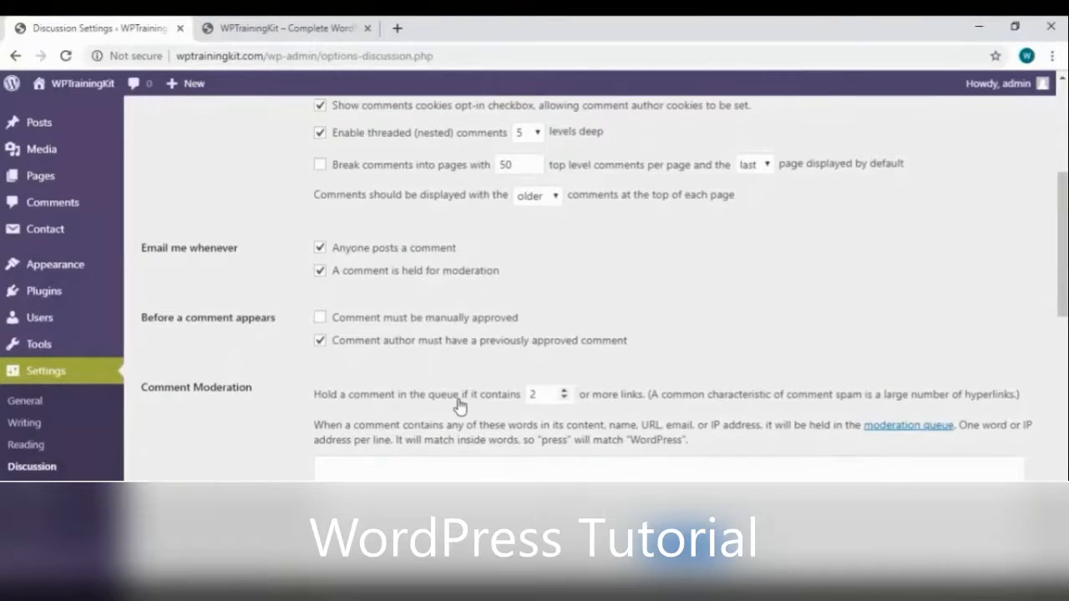
pyautogui.scroll(-12, 460, 401)
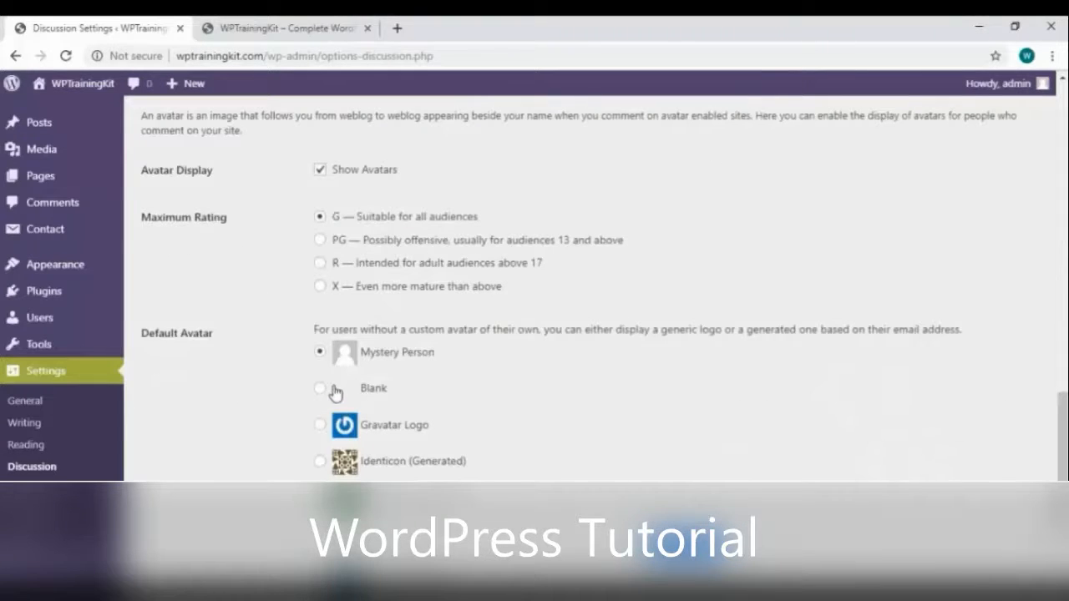
pyautogui.scroll(-2, 332, 393)
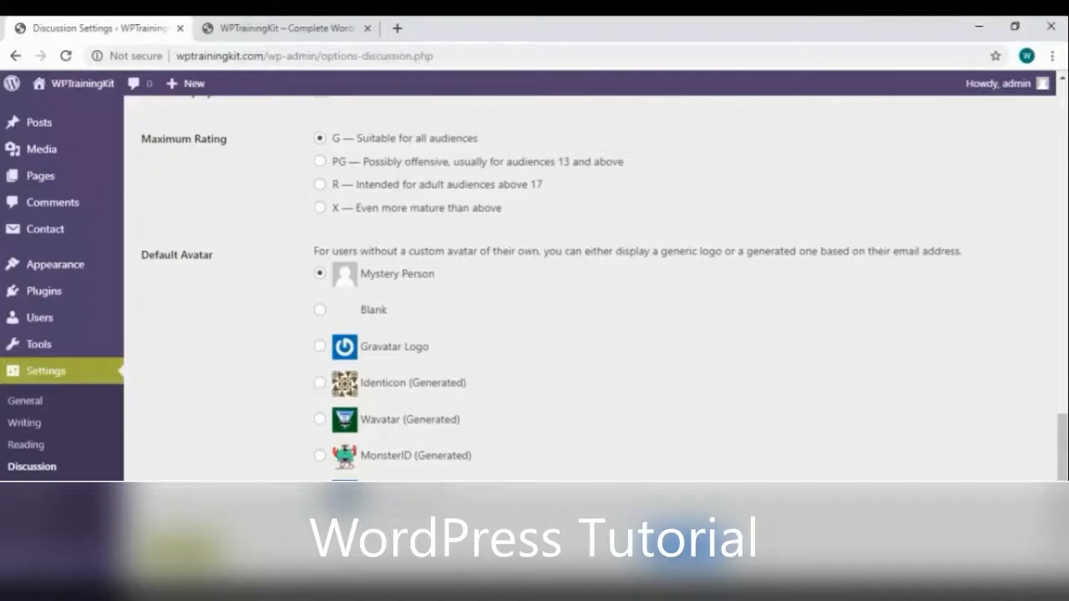
# Reload the live site, check the Hello world! post, then reload Discussion Settings
pyautogui.hotkey('ctrl', 'Tab')
pyautogui.scroll(-2, 303, 382)
pyautogui.rightClick(477, 287)
pyautogui.click(505, 323)
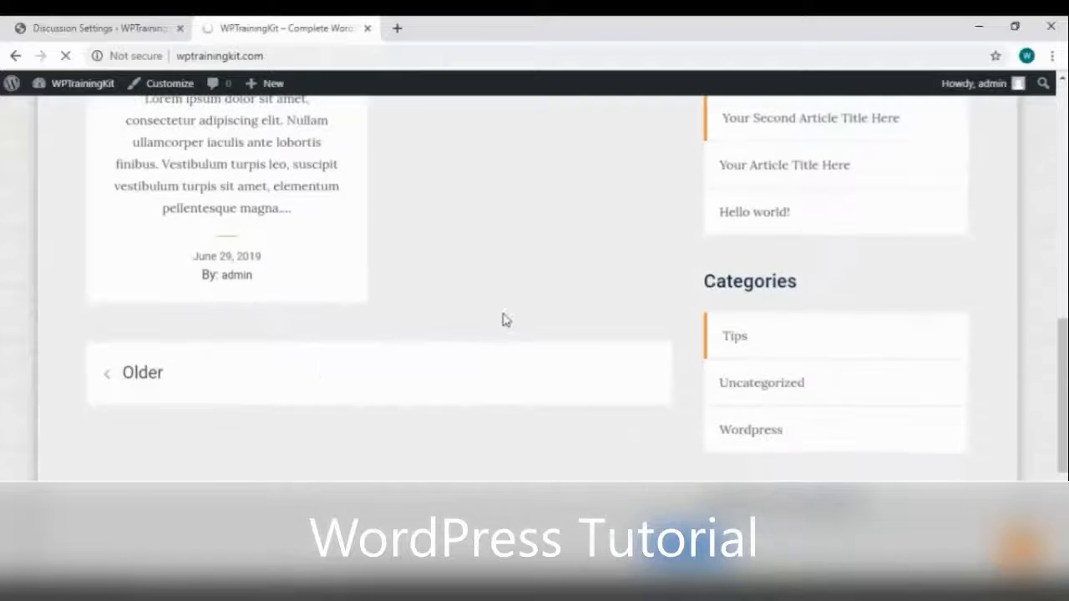
pyautogui.click(231, 386)
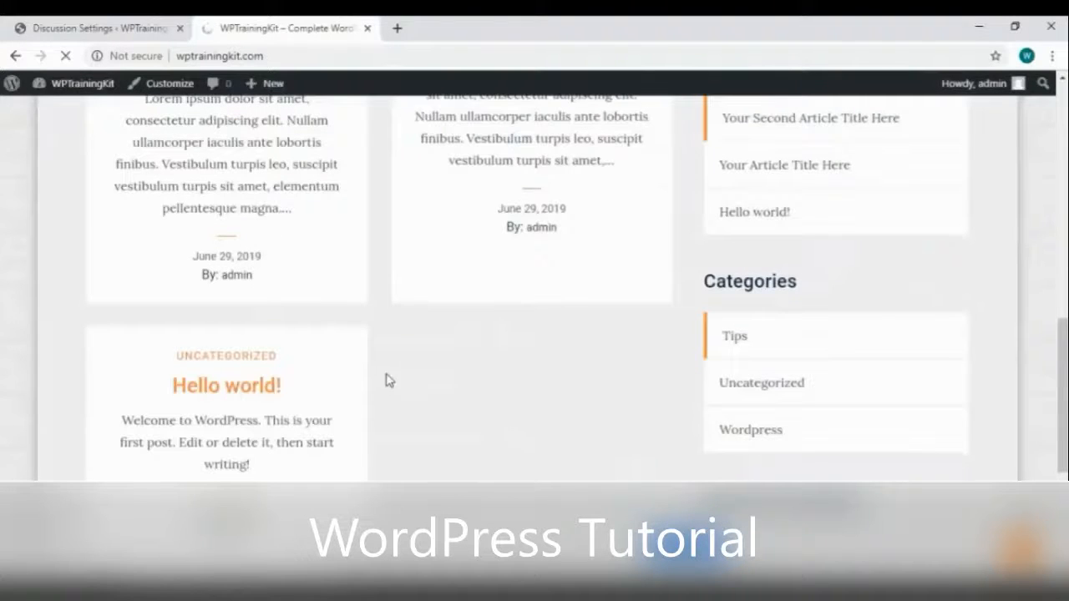
pyautogui.scroll(-8, 380, 317)
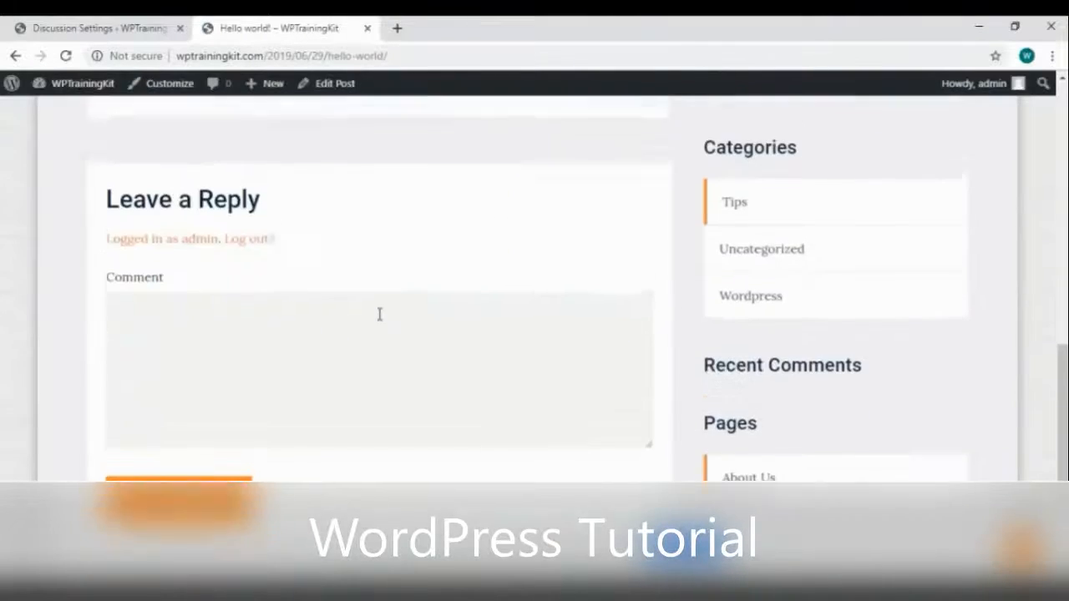
pyautogui.scroll(2, 377, 312)
pyautogui.click(100, 28)
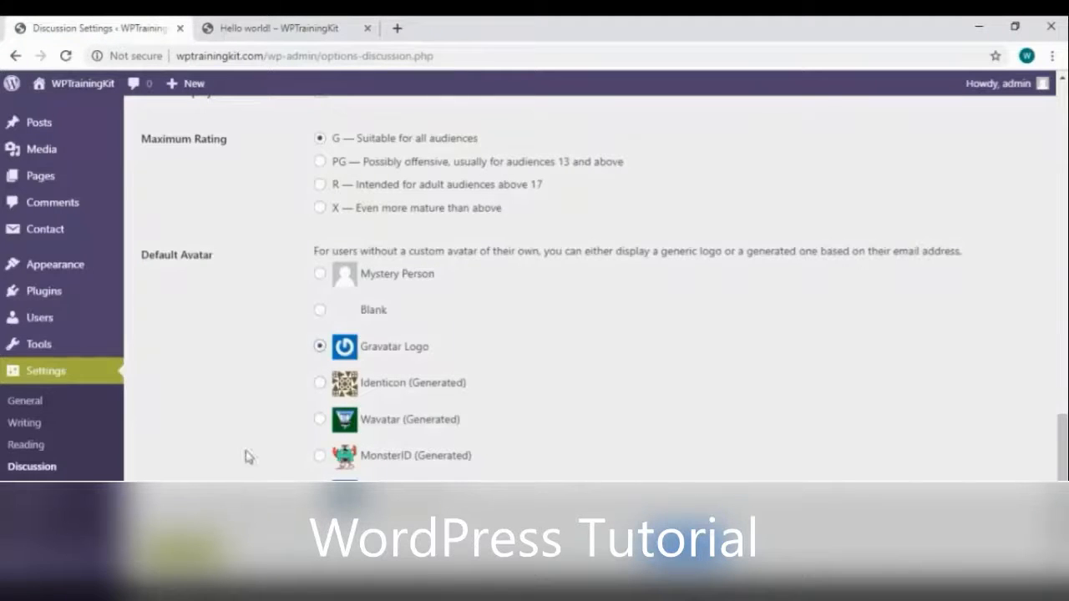
pyautogui.press('F5')
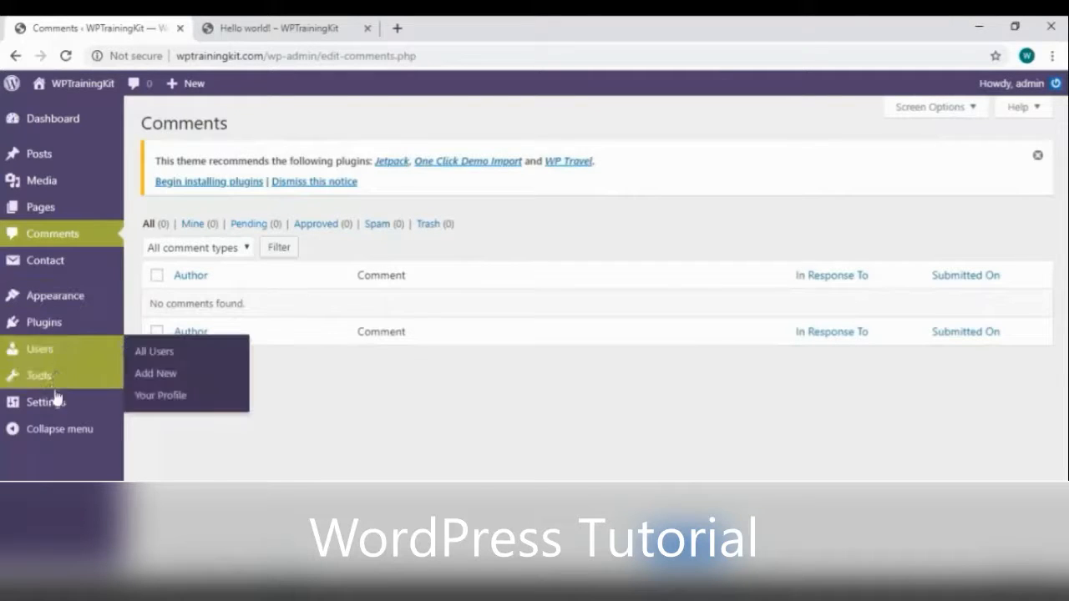
# Open Media Settings, review the image size fields, then go to Permalink Settings
pyautogui.moveTo(57, 405)
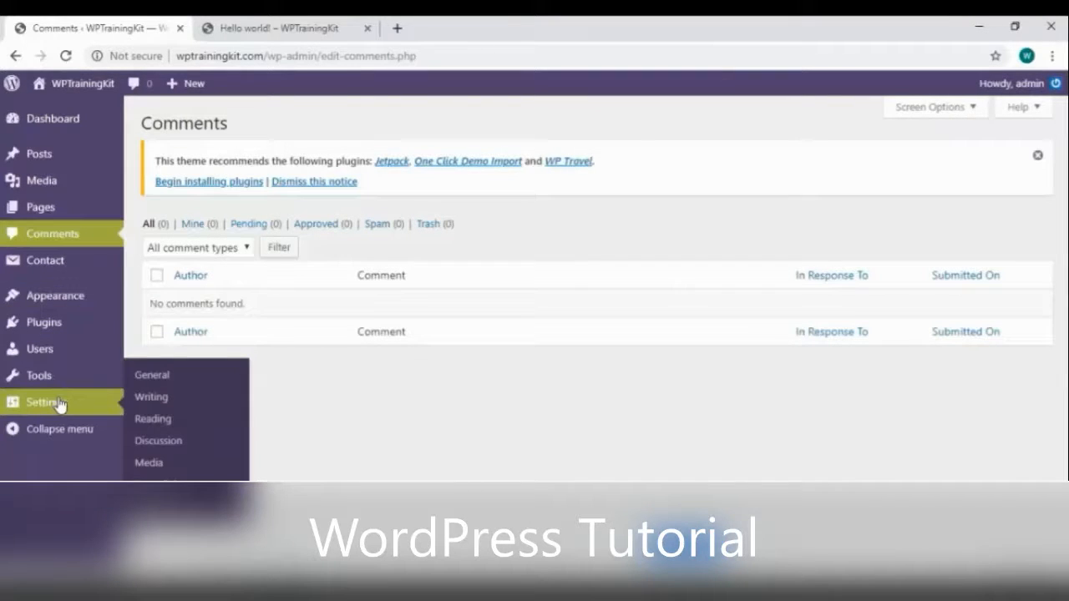
pyautogui.click(155, 464)
pyautogui.click(276, 33)
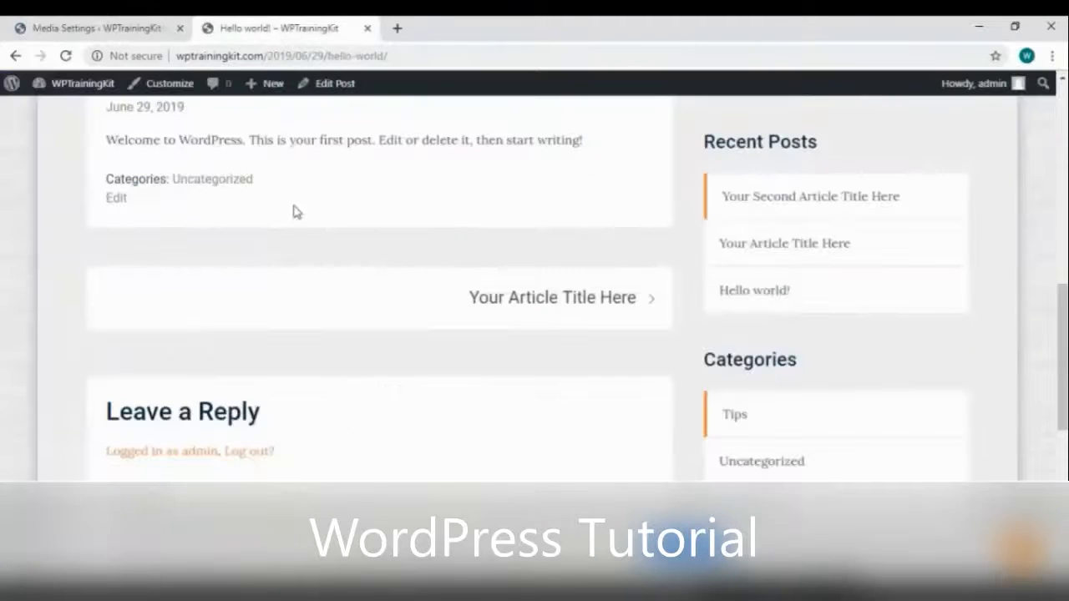
pyautogui.click(83, 27)
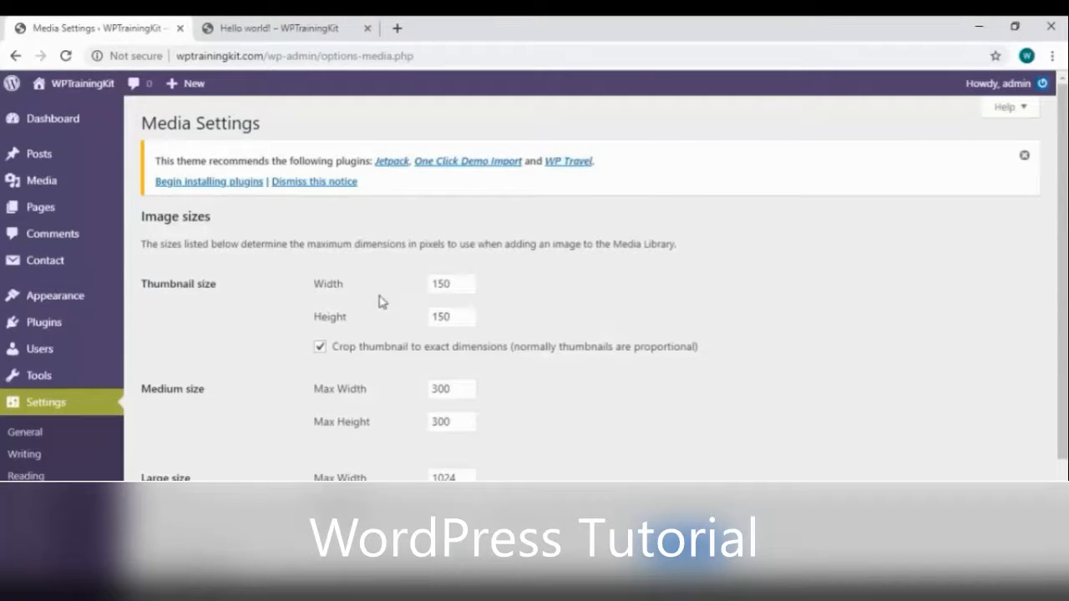
pyautogui.scroll(-1, 508, 362)
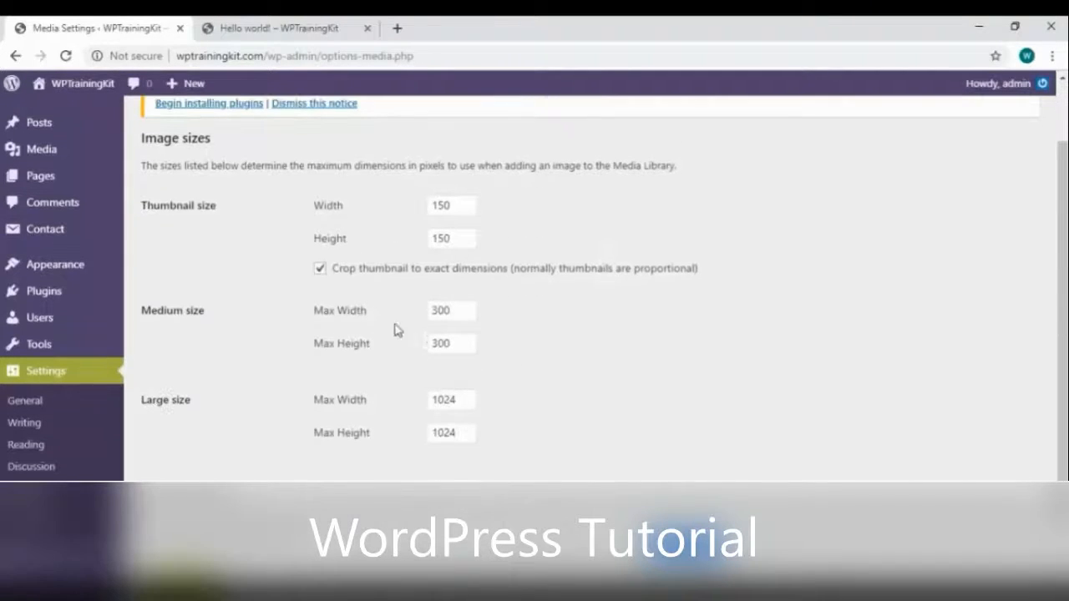
pyautogui.scroll(-1, 487, 403)
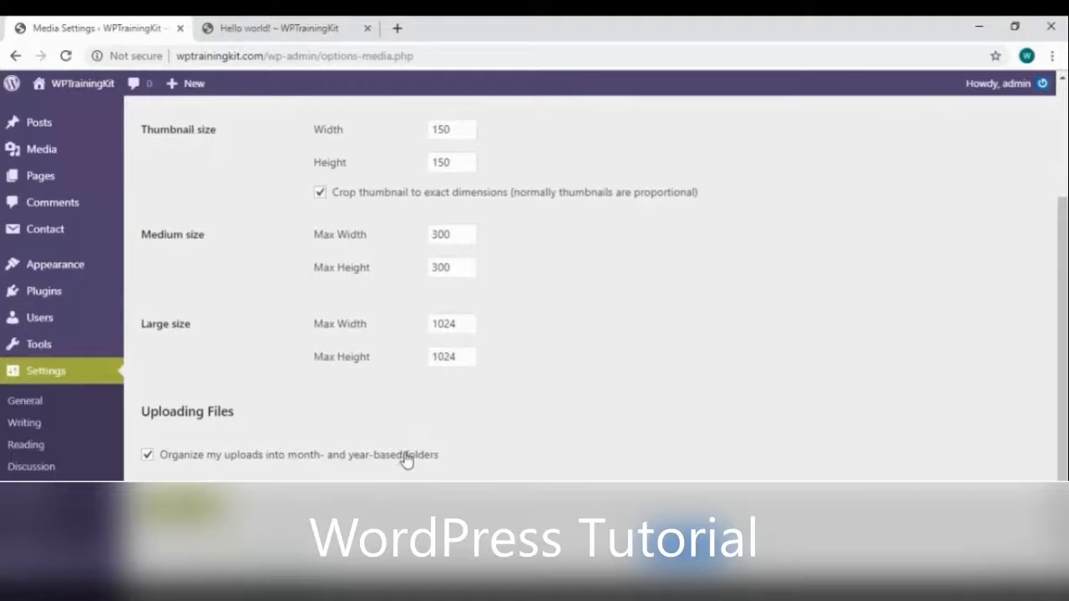
pyautogui.click(182, 506)
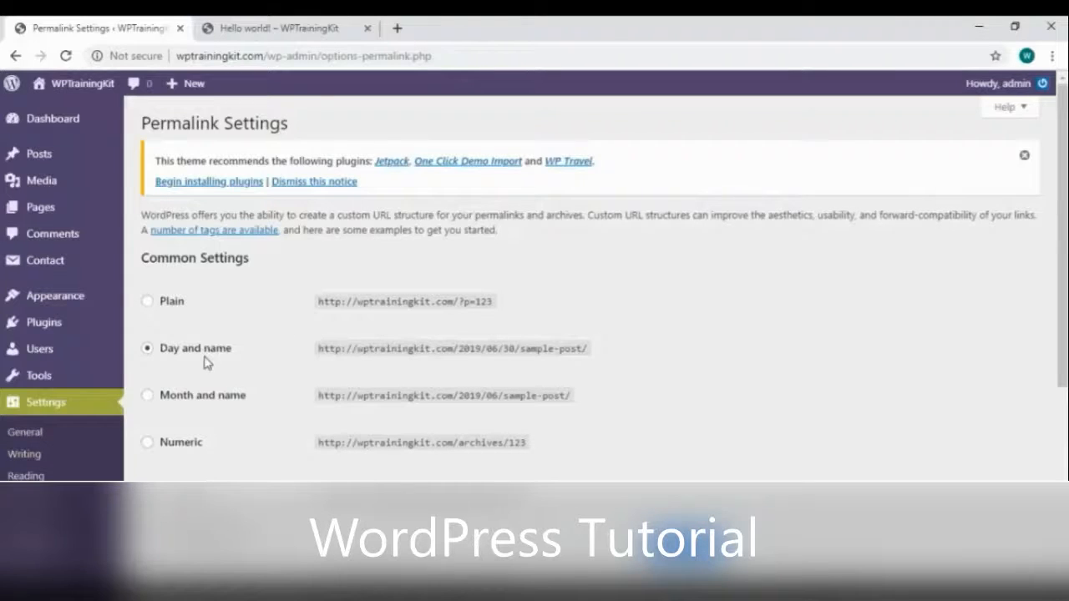
# Select the Post name permalink structure and check the Hello world! post's address
pyautogui.scroll(-1, 207, 363)
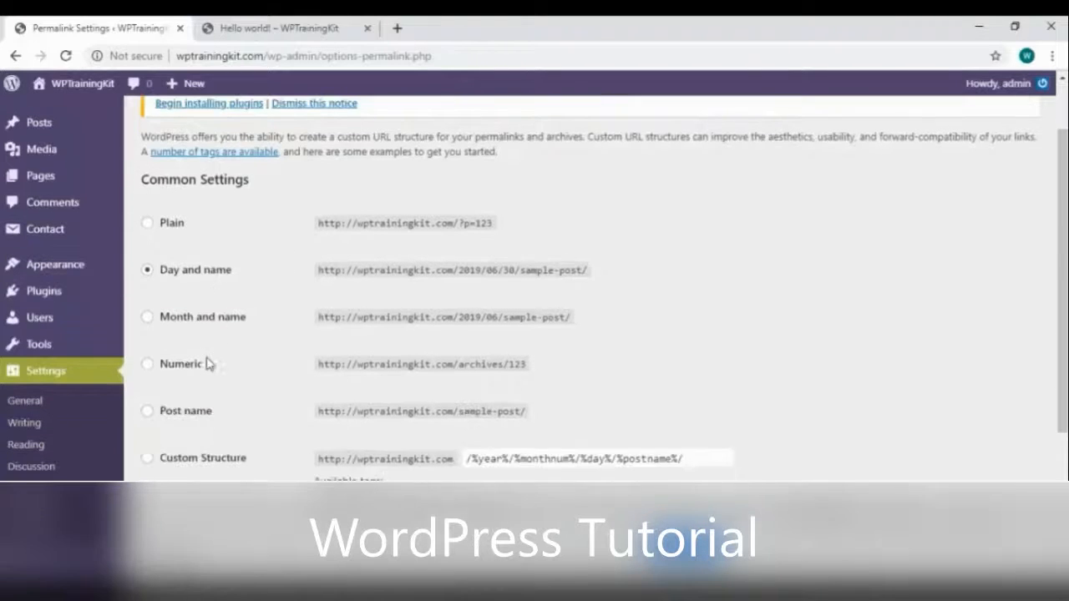
pyautogui.click(147, 412)
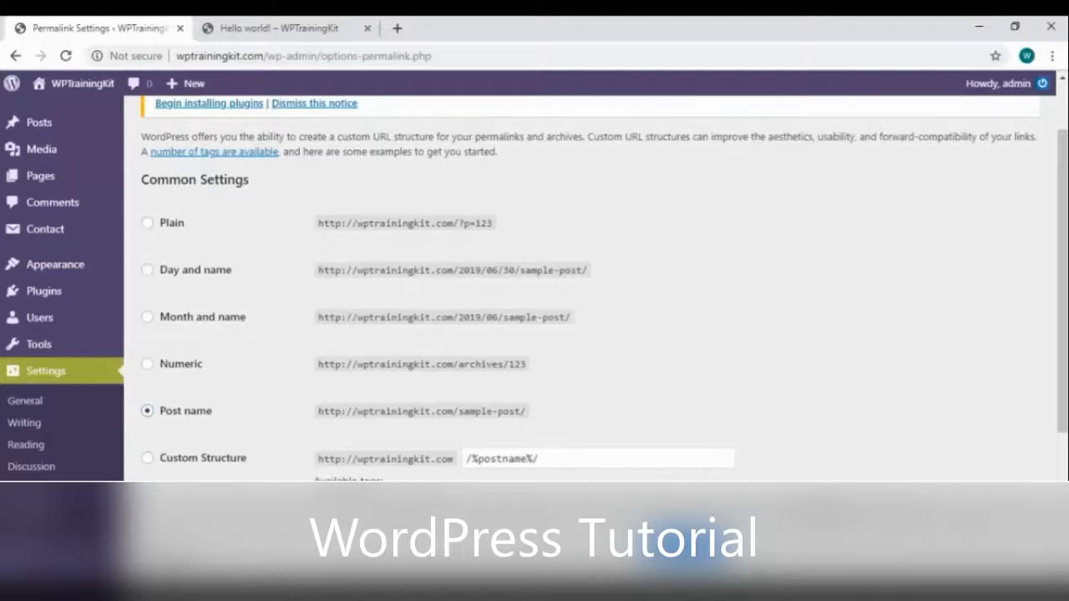
pyautogui.click(306, 29)
pyautogui.scroll(10, 292, 238)
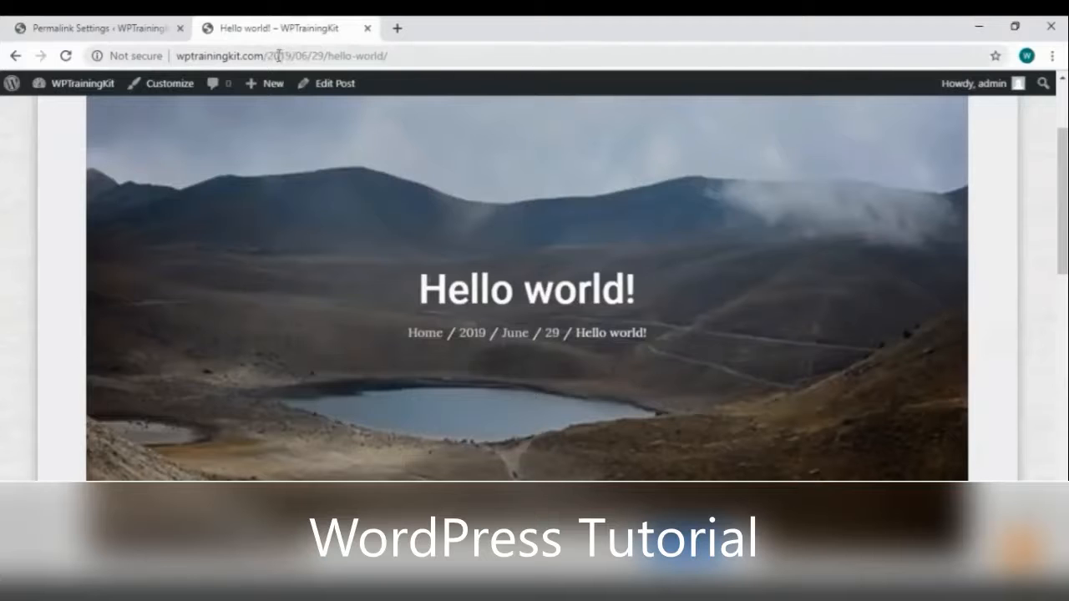
pyautogui.scroll(-10, 411, 181)
pyautogui.scroll(9, 327, 212)
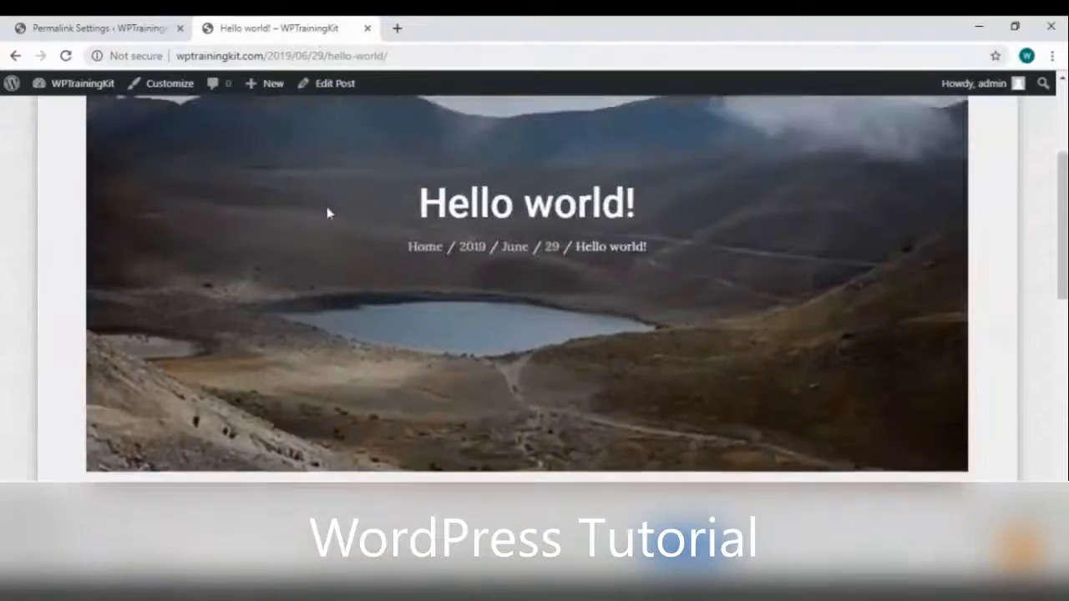
pyautogui.scroll(-3, 329, 220)
pyautogui.scroll(-1, 393, 265)
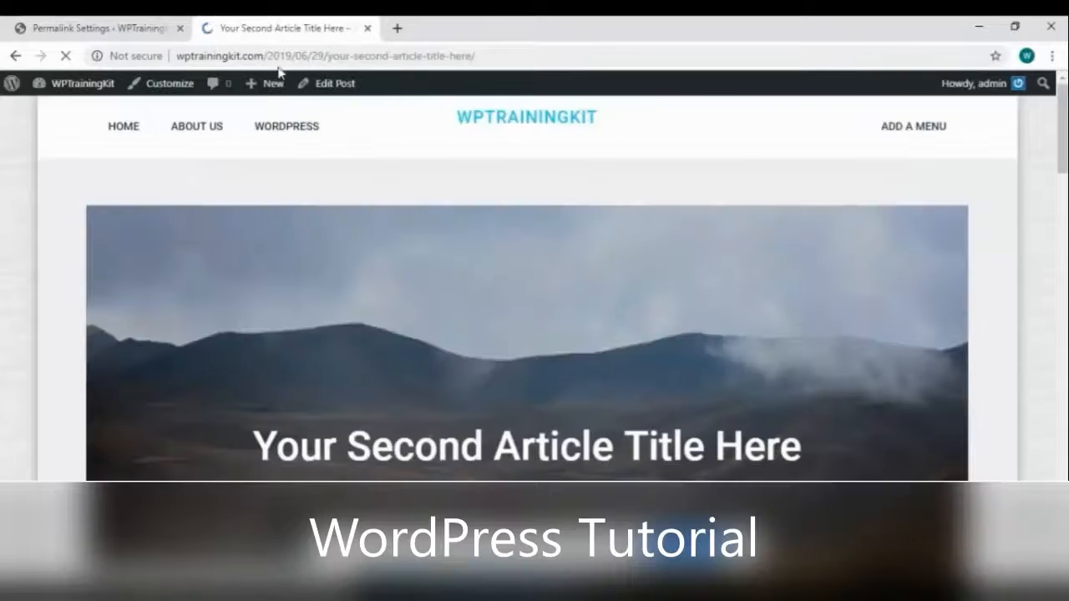
pyautogui.click(78, 32)
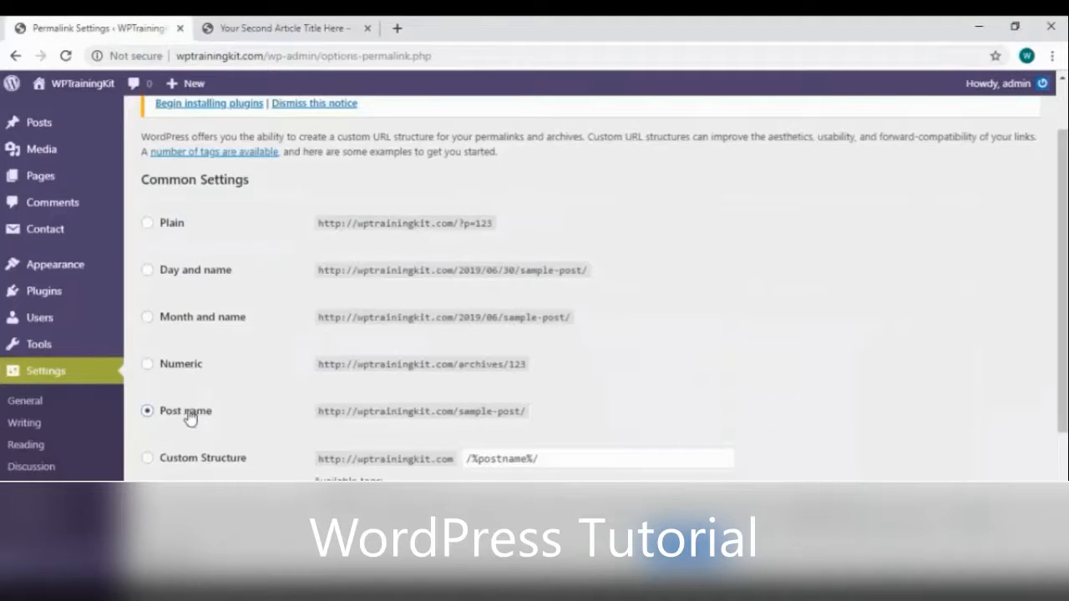
# Open 'Your Second Article Title Here' to verify its /your-second-article-title-here/ URL
pyautogui.scroll(-3, 402, 432)
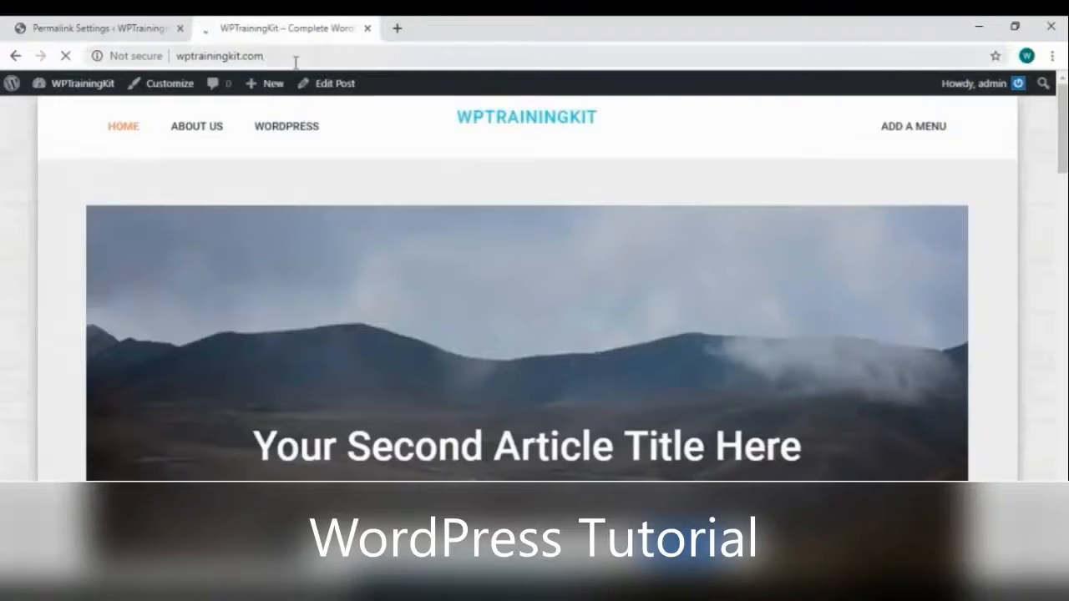
pyautogui.scroll(-5, 341, 178)
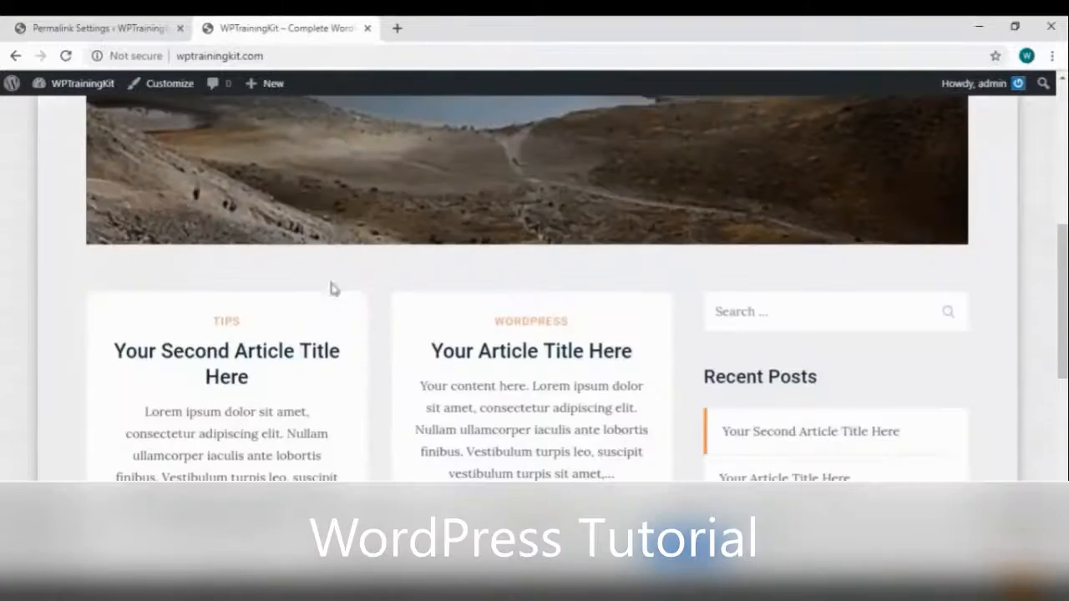
pyautogui.click(244, 360)
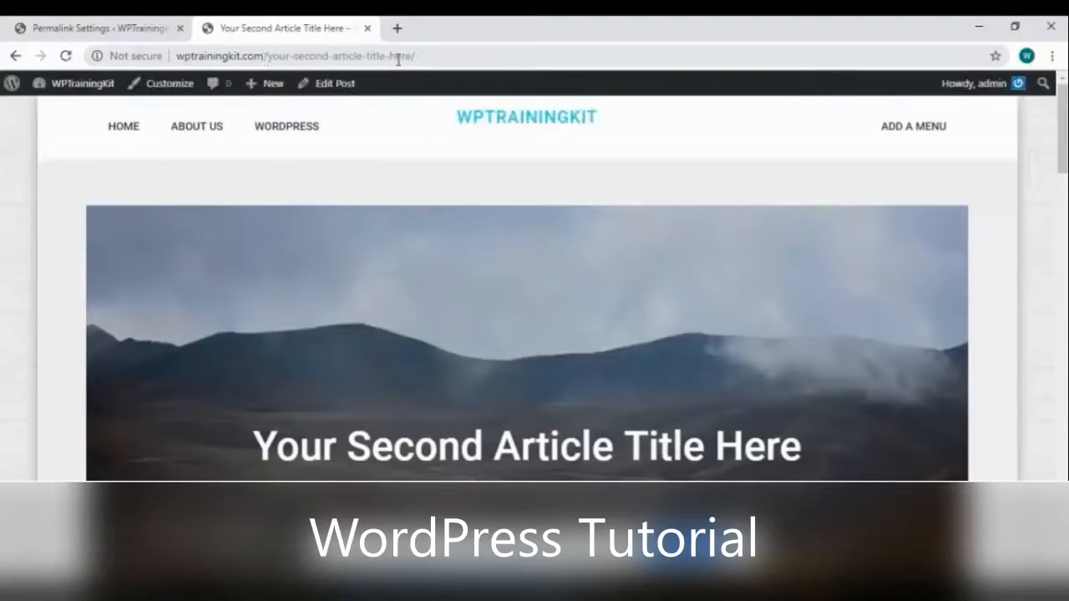
pyautogui.click(100, 29)
pyautogui.scroll(-2, 169, 362)
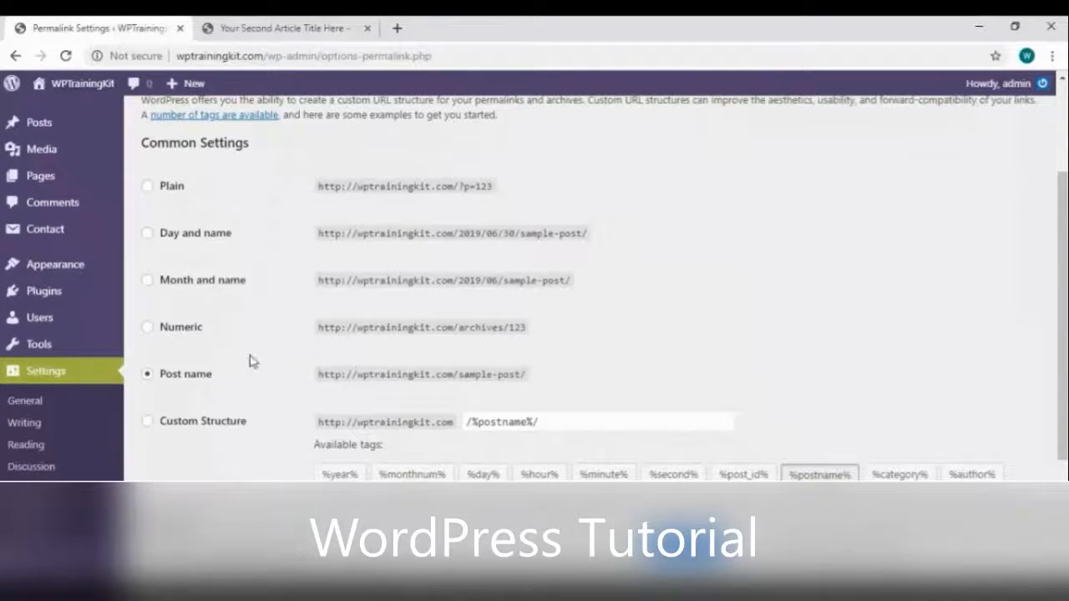
pyautogui.scroll(-2, 463, 415)
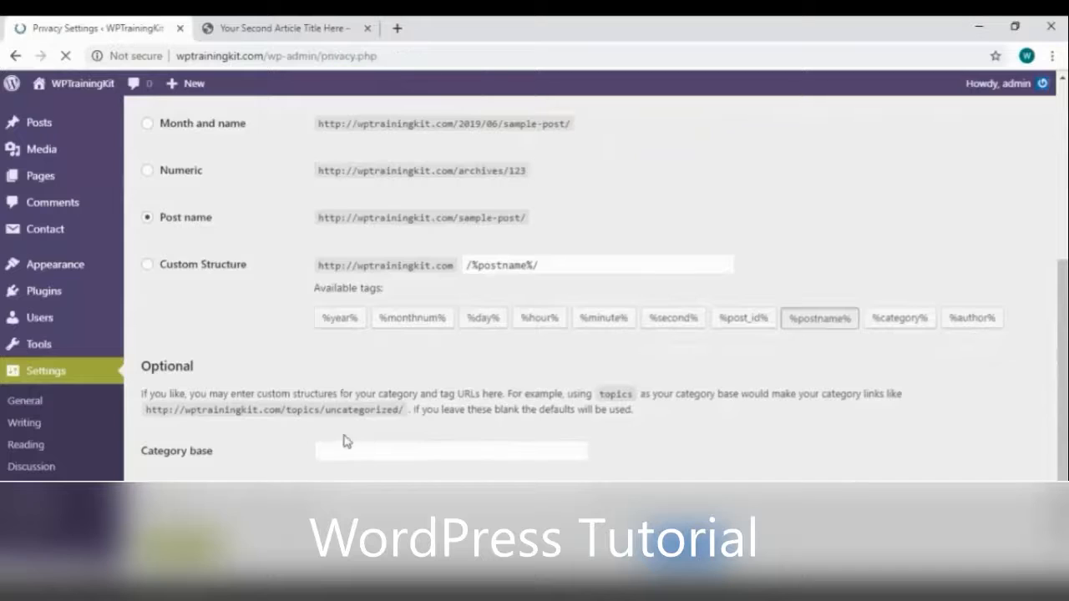
# Choose the existing Privacy Policy page as the site's privacy policy page
pyautogui.scroll(-1, 410, 346)
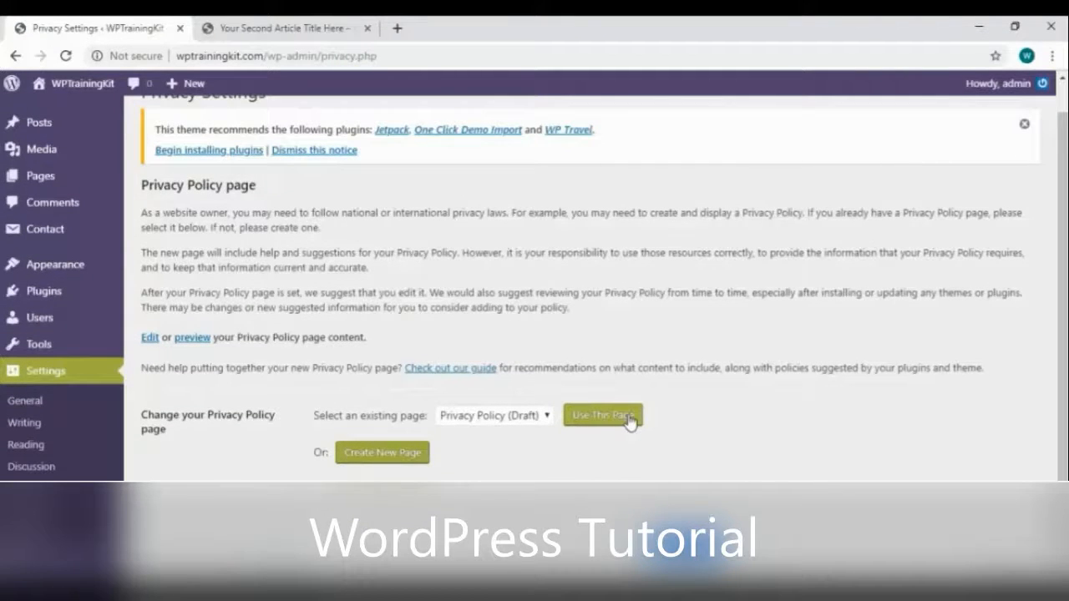
pyautogui.click(445, 424)
pyautogui.click(508, 465)
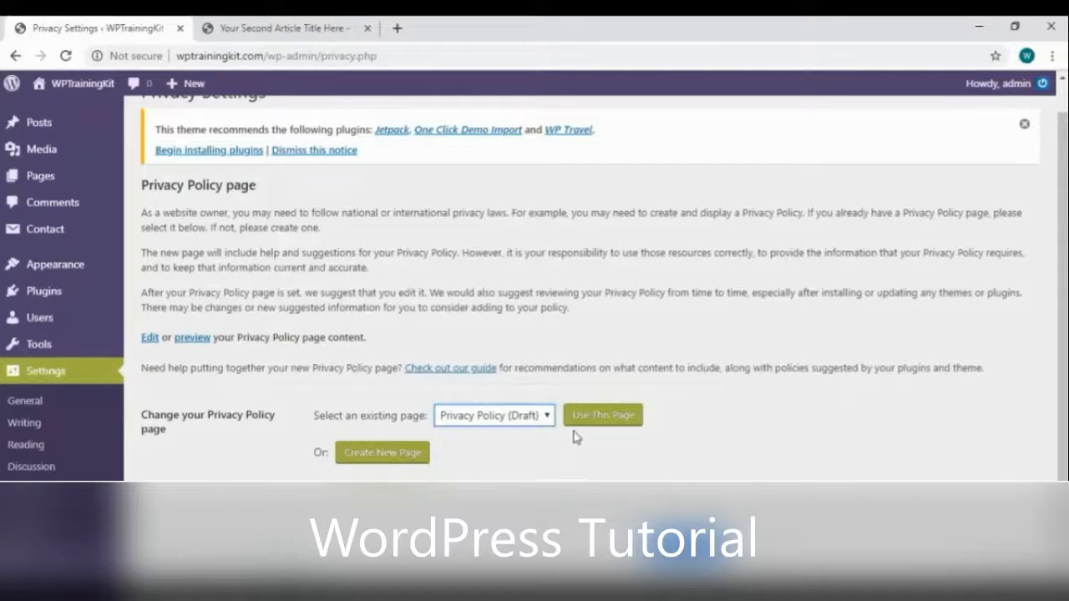
pyautogui.click(579, 422)
# Publish the Privacy Policy page from the Pages list
pyautogui.moveTo(37, 187)
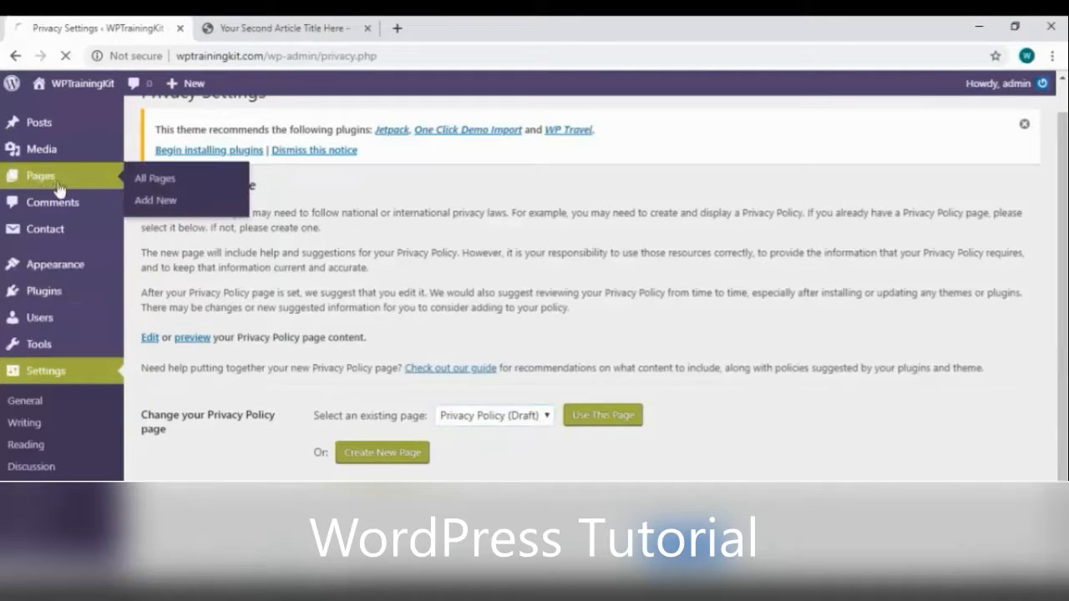
pyautogui.click(74, 186)
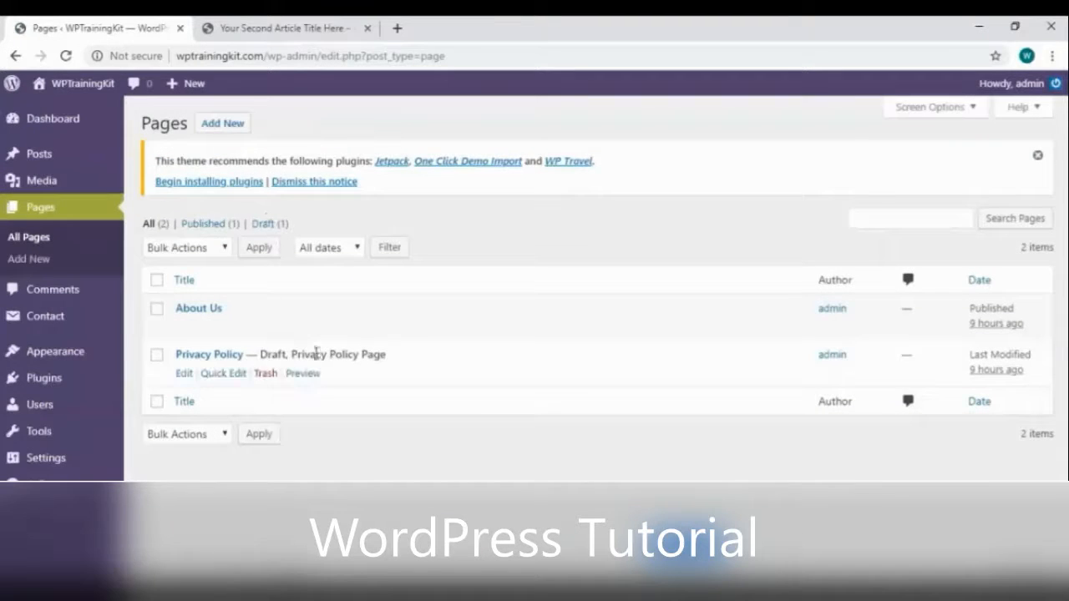
pyautogui.click(185, 374)
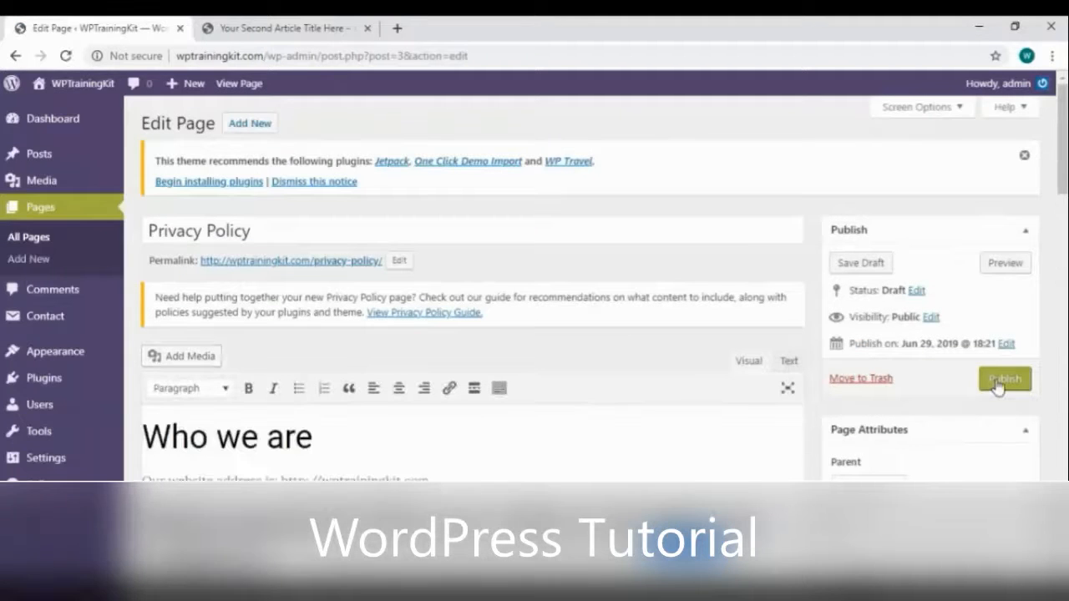
pyautogui.click(998, 386)
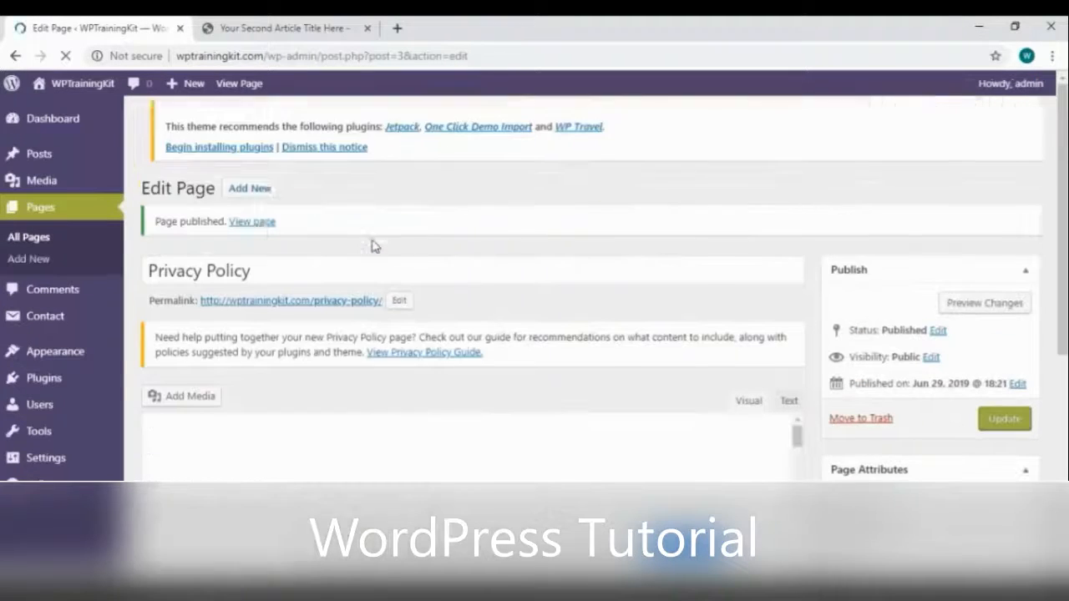
# Review the published Privacy Policy page in a new tab, then return to the editor
pyautogui.click(255, 224)
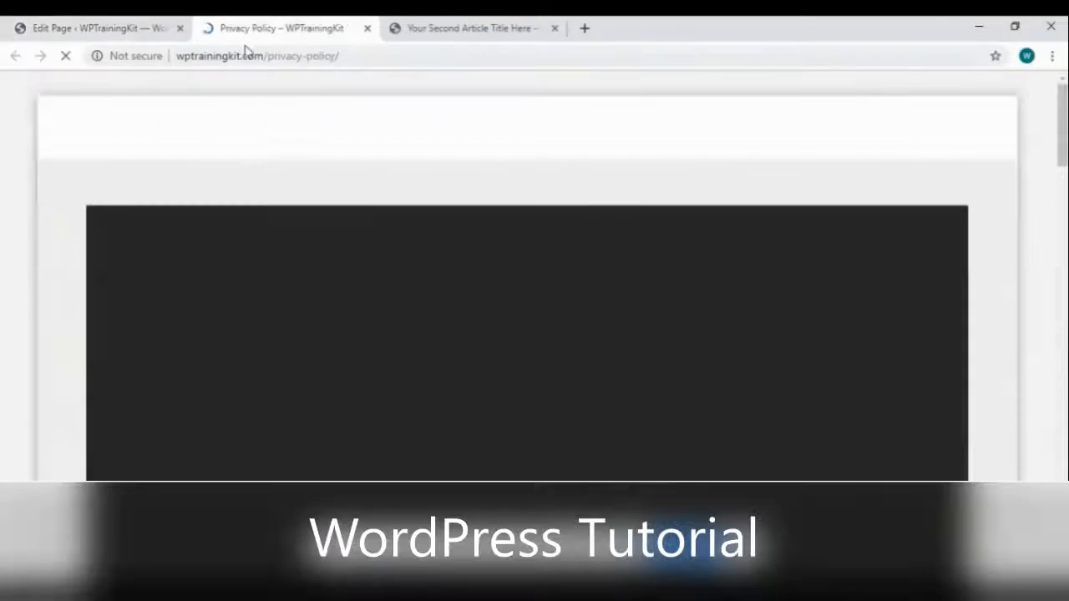
pyautogui.scroll(-20, 301, 353)
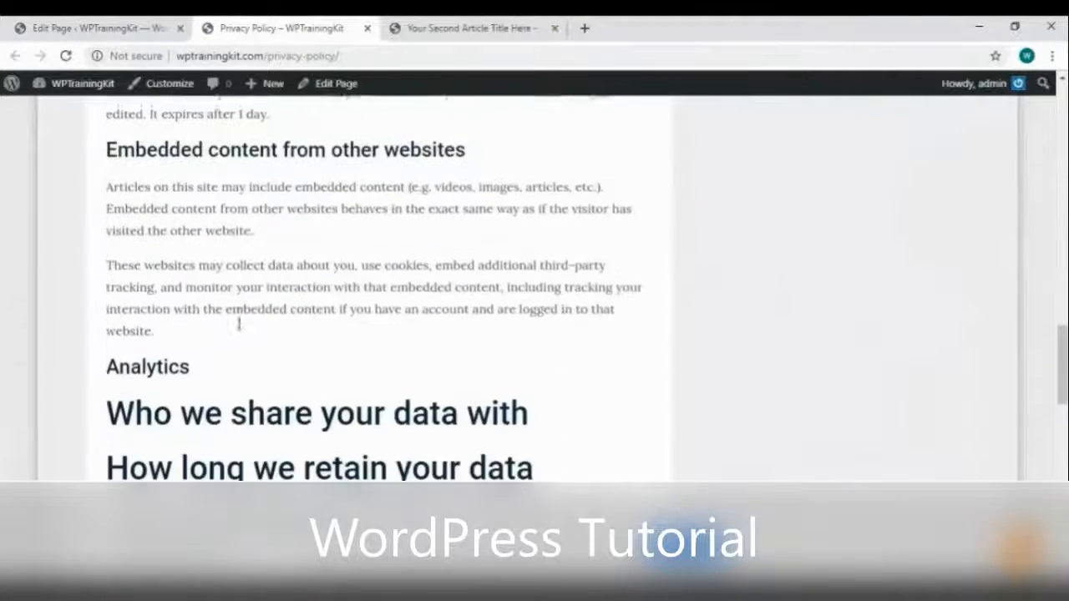
pyautogui.scroll(-10, 250, 321)
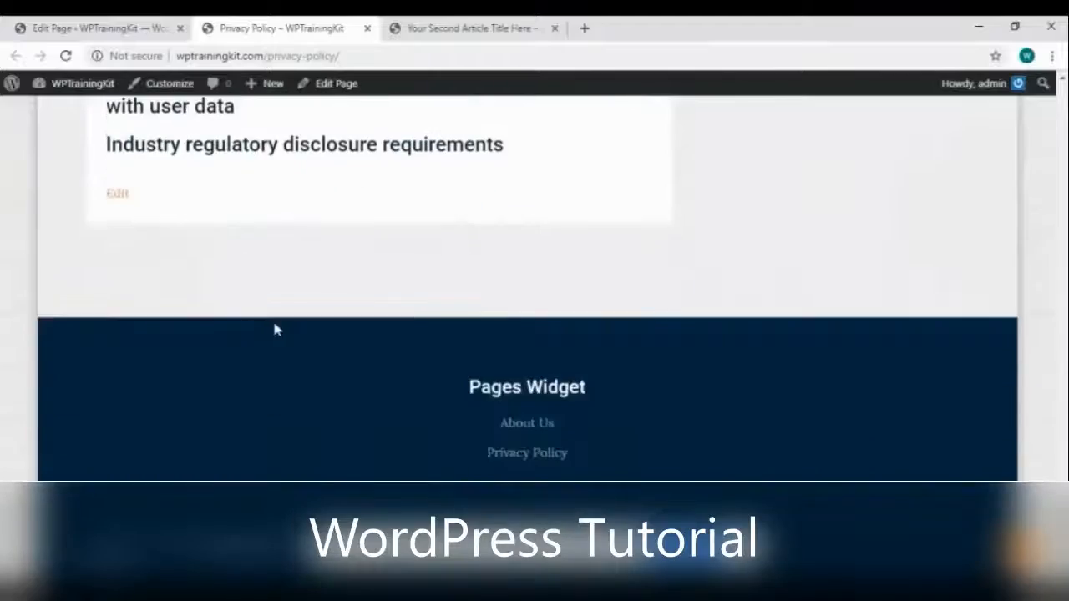
pyautogui.scroll(3, 272, 318)
pyautogui.scroll(4, 276, 323)
pyautogui.click(99, 29)
# Check the Privacy settings, then move on to General Settings
pyautogui.scroll(-4, 416, 386)
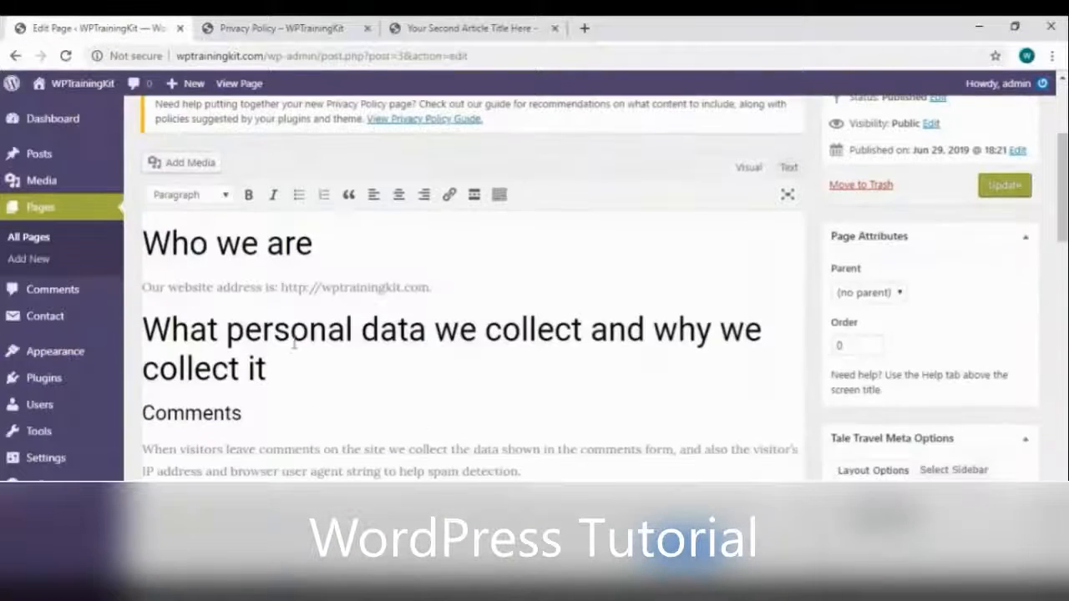
pyautogui.scroll(-3, 501, 385)
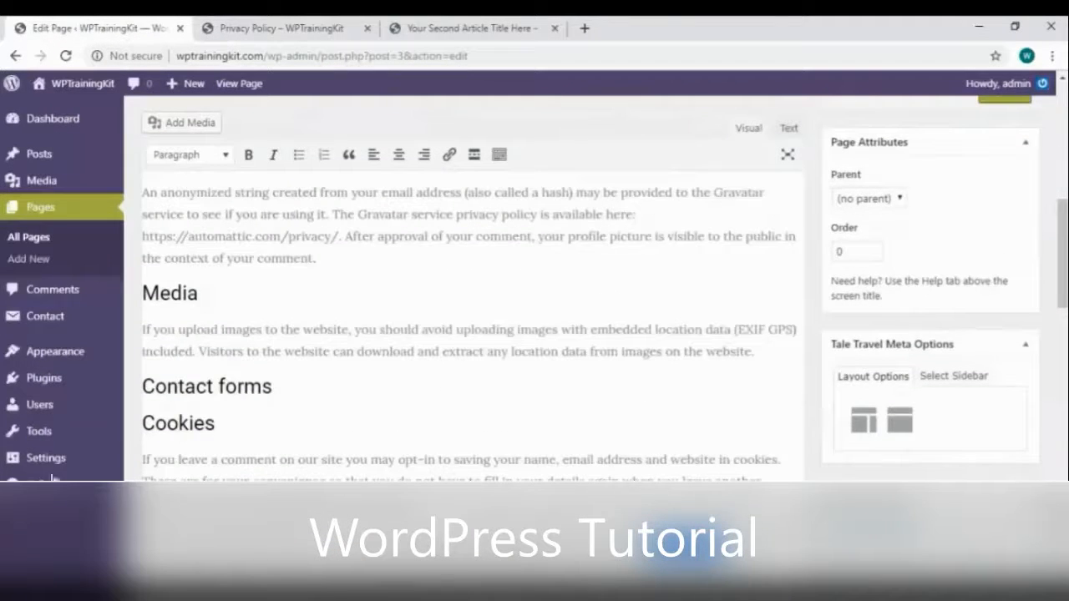
pyautogui.moveTo(50, 459)
pyautogui.click(152, 539)
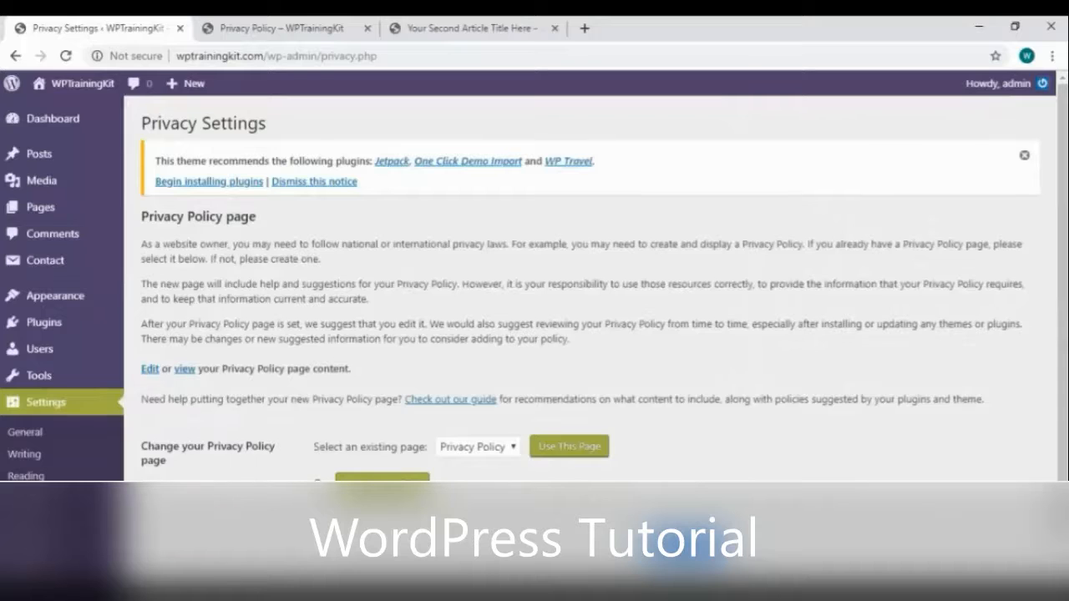
pyautogui.click(67, 437)
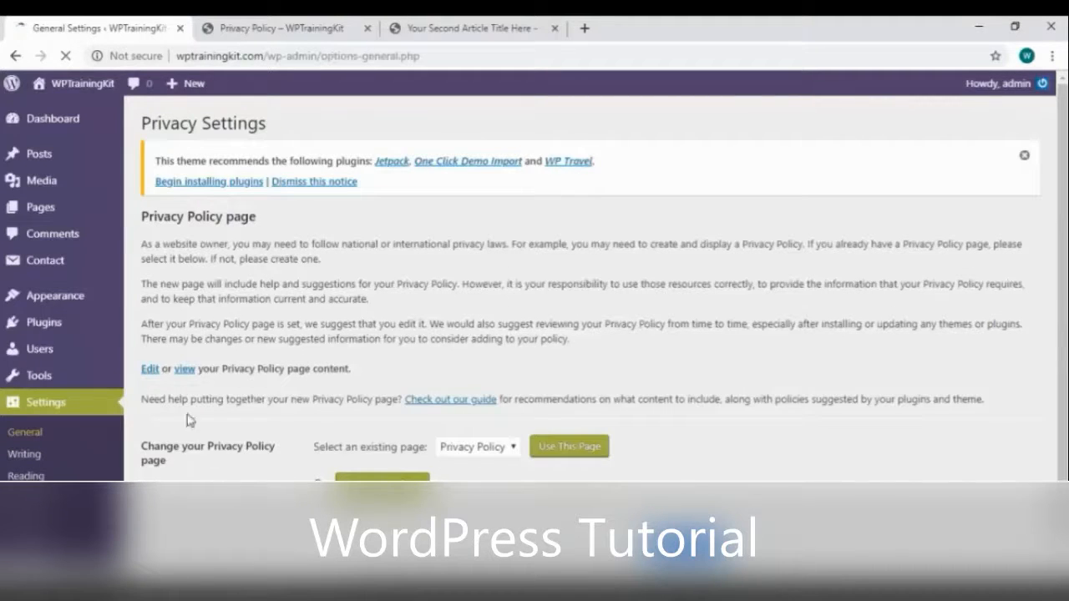
pyautogui.scroll(-2, 181, 403)
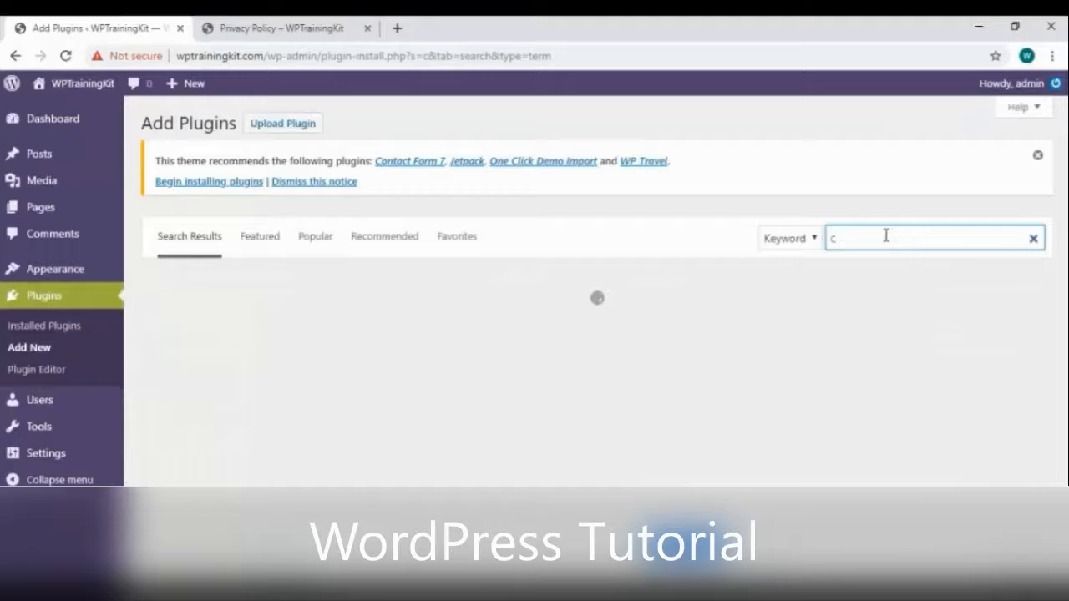
# Search plugins for 'contact form', then install and activate Contact Form 7
pyautogui.write('on')
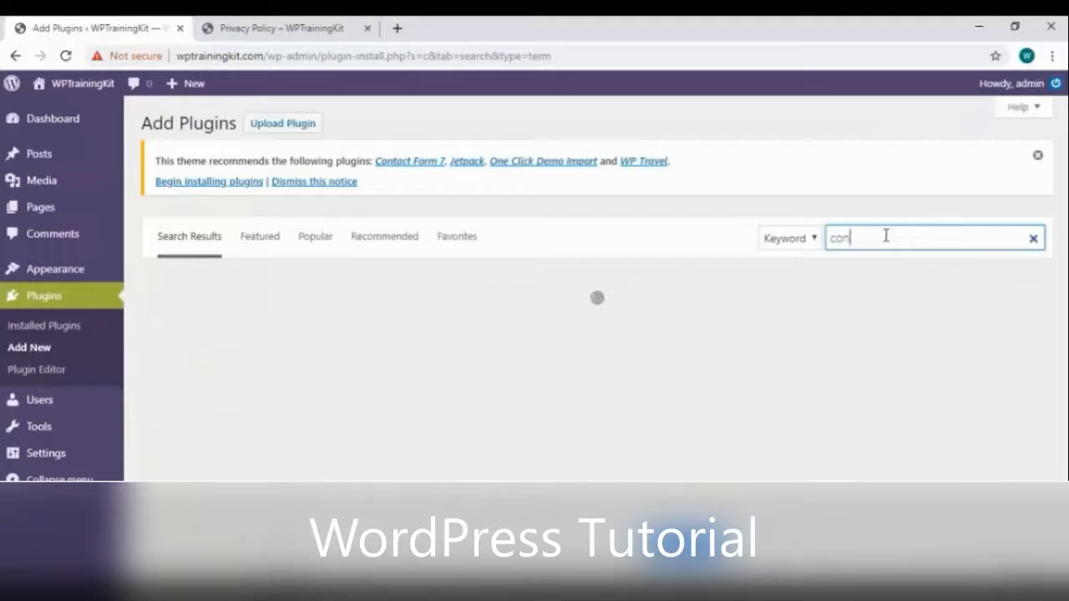
pyautogui.write('tac')
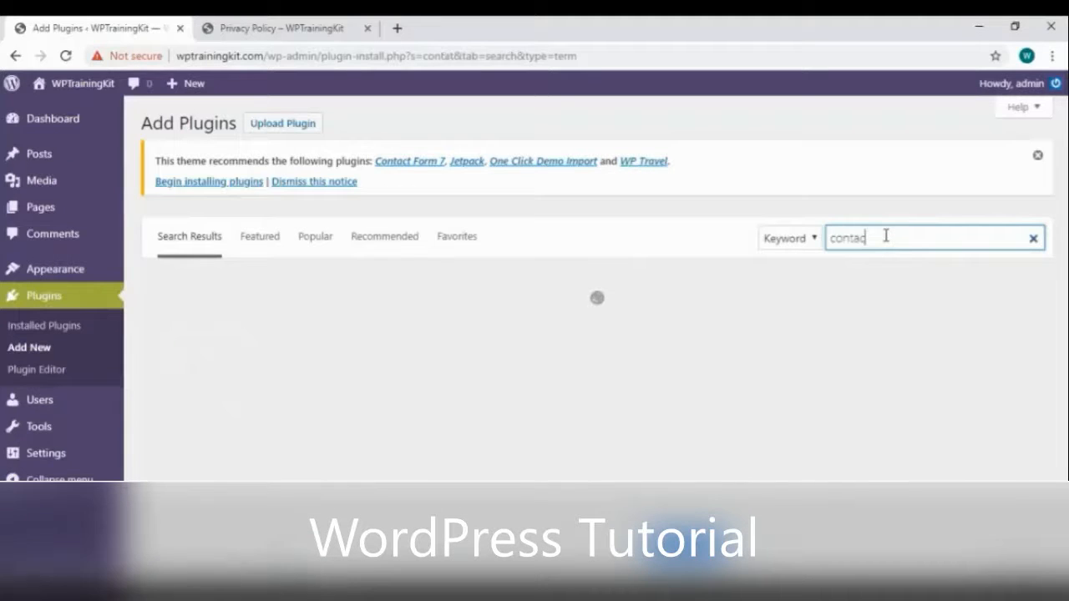
pyautogui.write('t form')
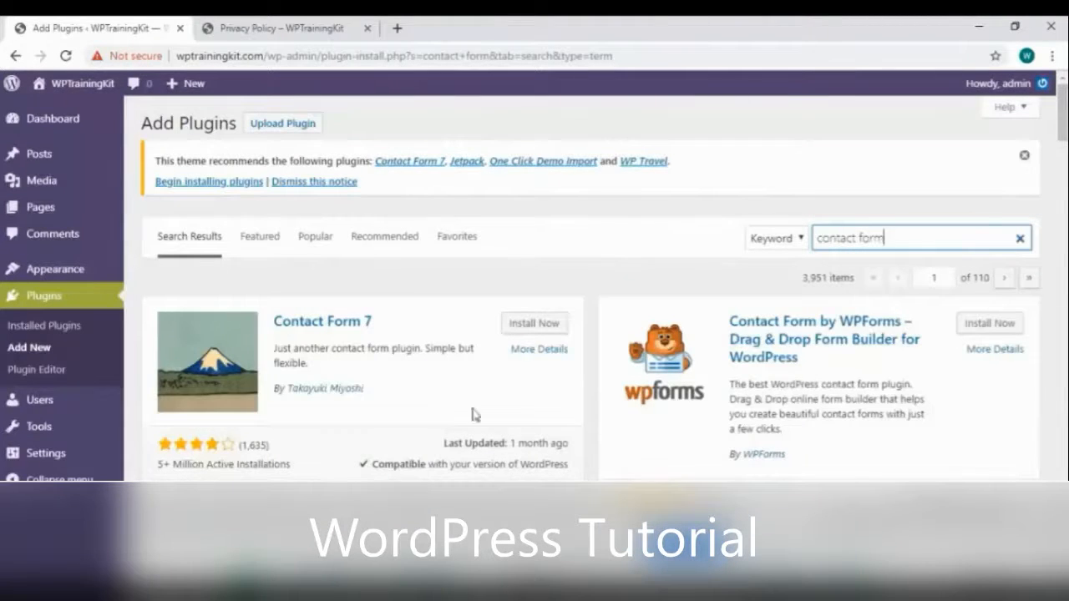
pyautogui.click(530, 328)
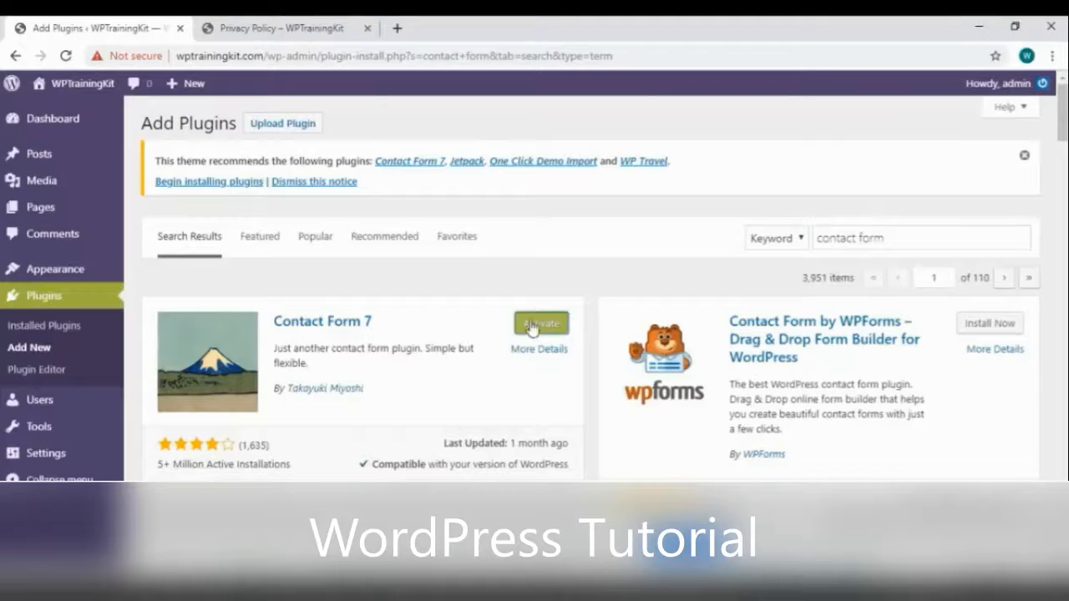
pyautogui.click(532, 326)
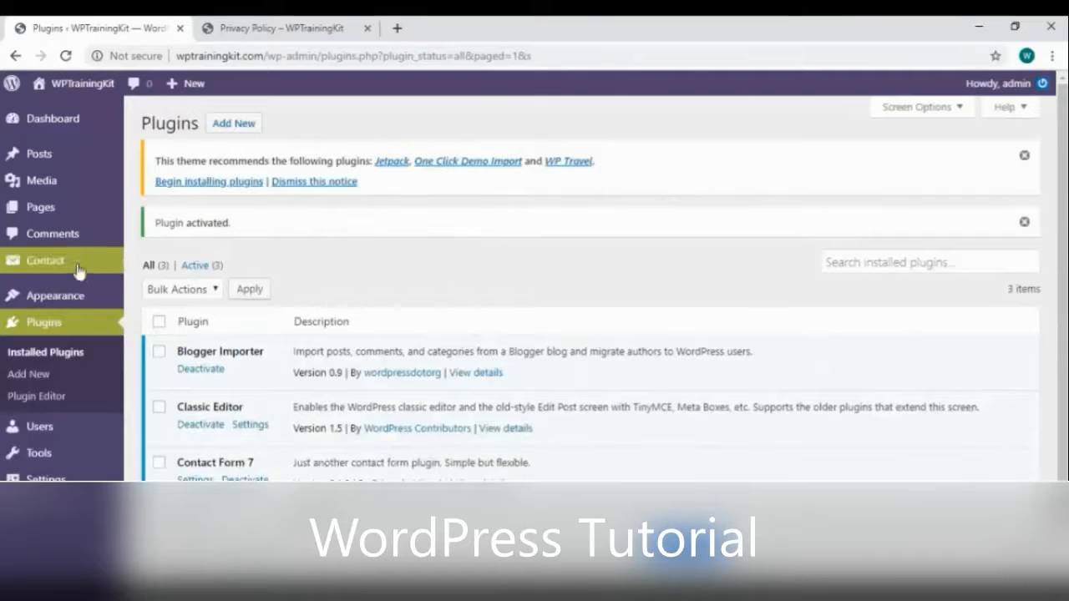
# Deactivate and then reactivate the Contact Form 7 plugin
pyautogui.moveTo(85, 264)
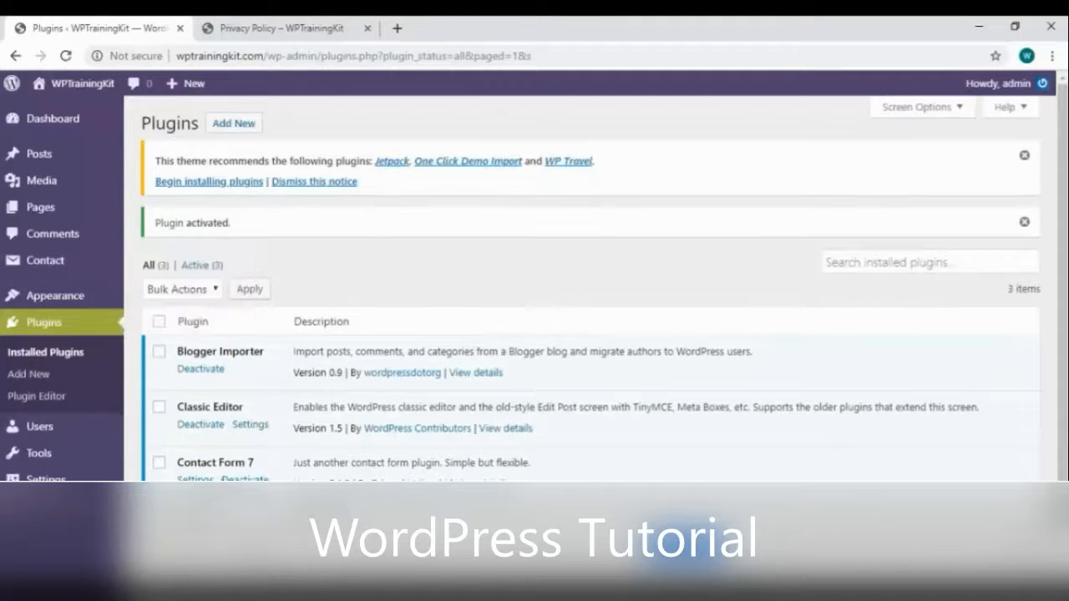
pyautogui.click(241, 479)
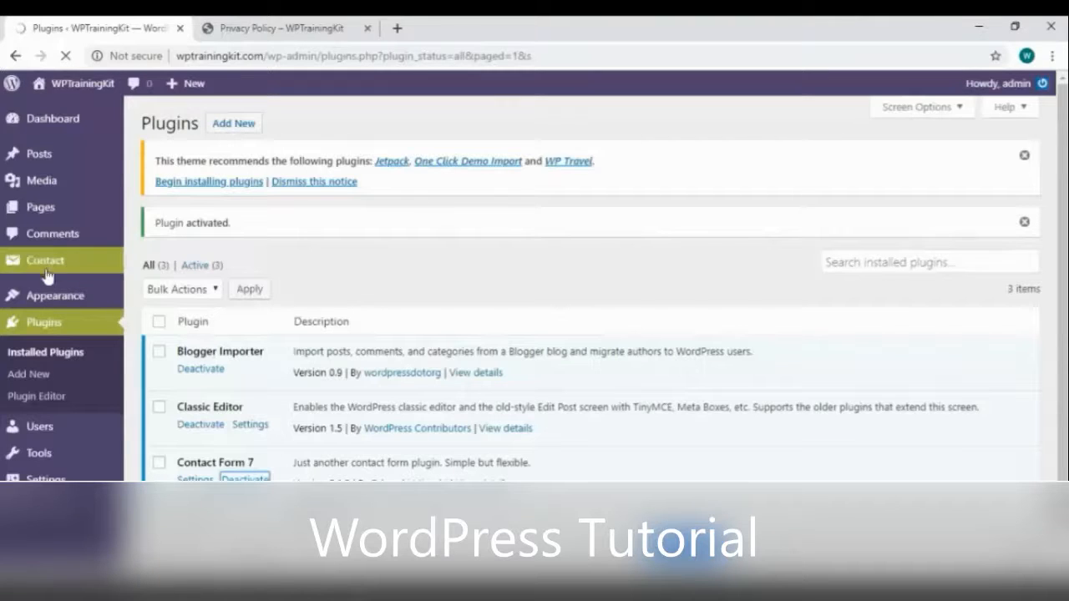
pyautogui.moveTo(53, 274)
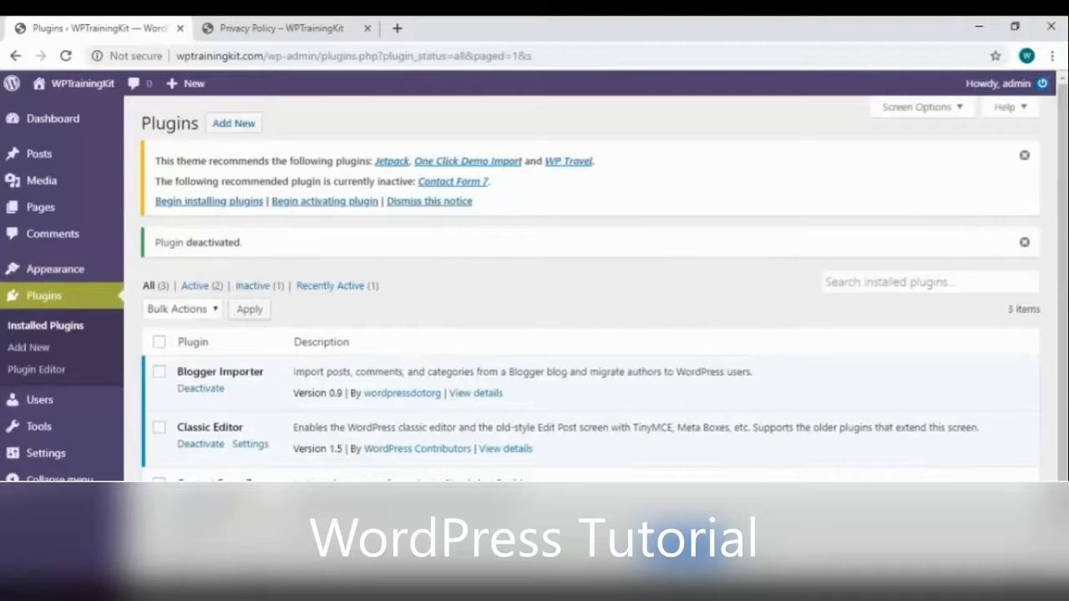
pyautogui.click(194, 499)
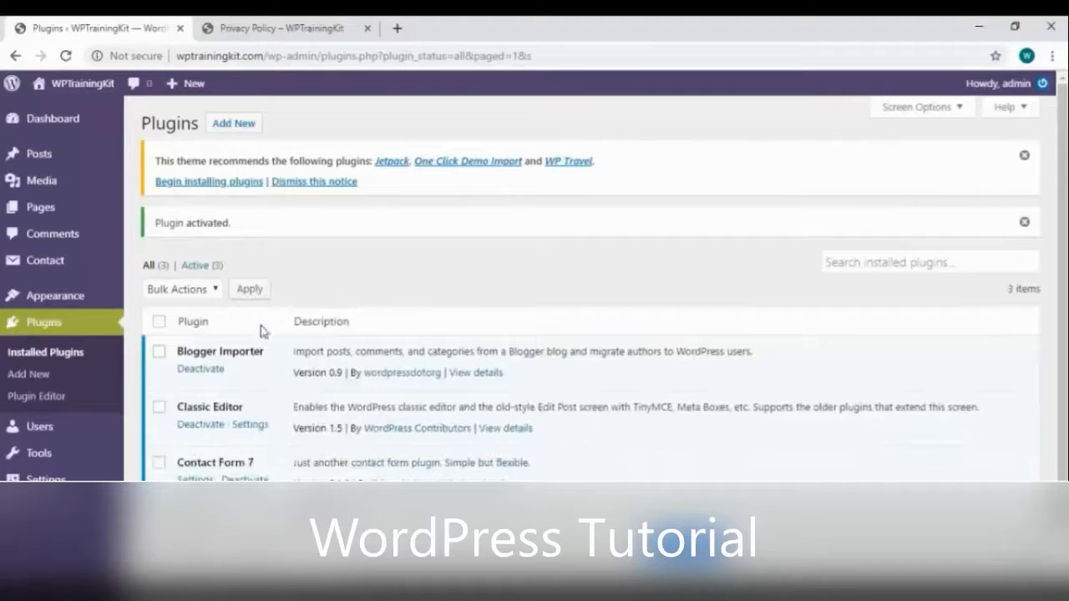
# Copy the Contact form 1 shortcode [contact-form-7 id="30"] and start a new page
pyautogui.click(77, 264)
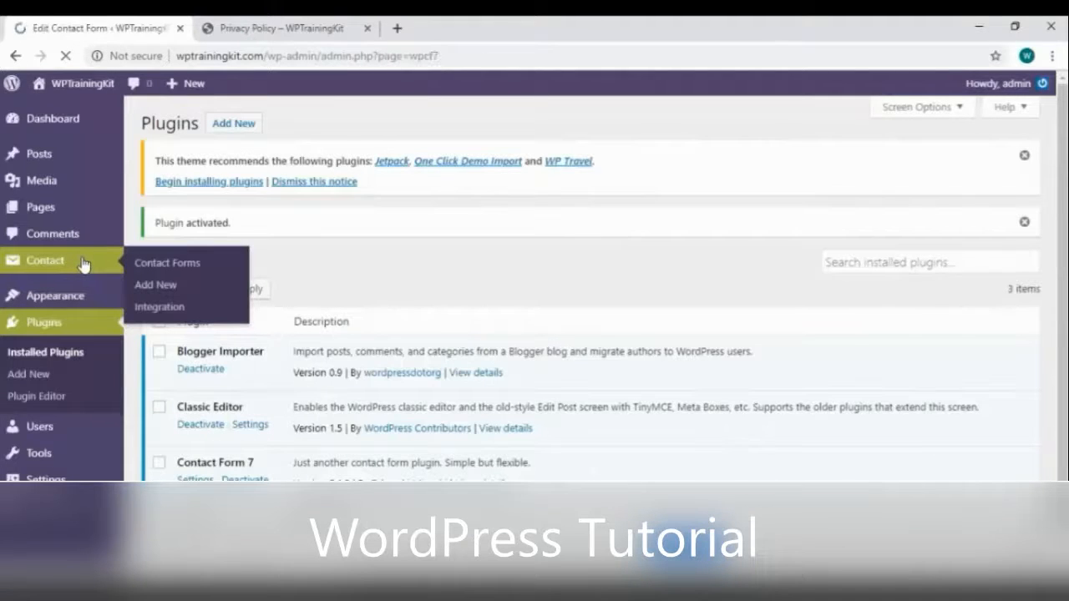
pyautogui.scroll(-2, 83, 259)
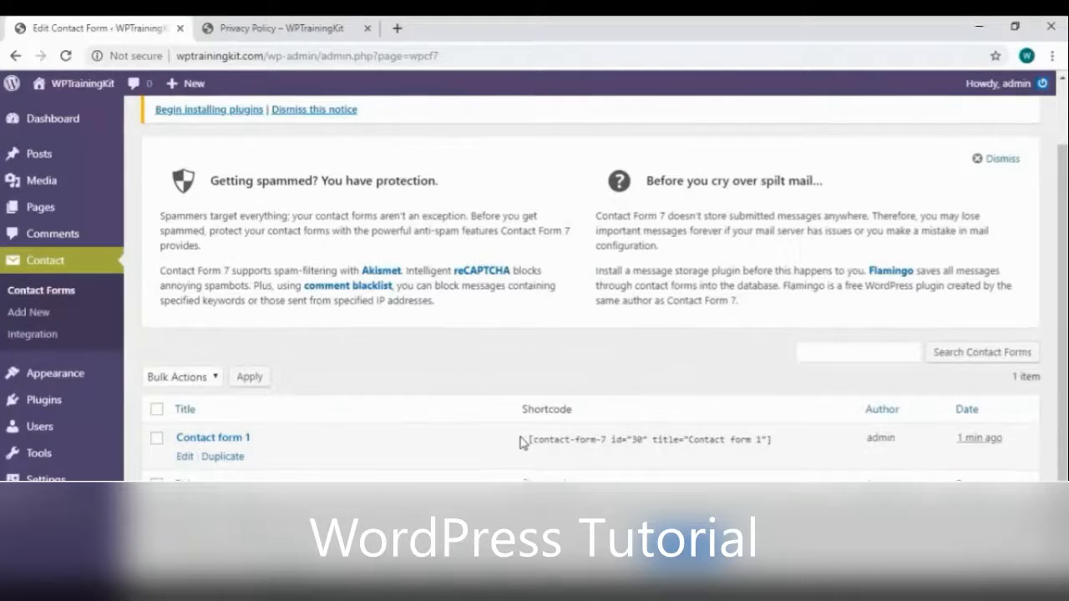
pyautogui.scroll(2, 519, 441)
pyautogui.scroll(-2, 544, 460)
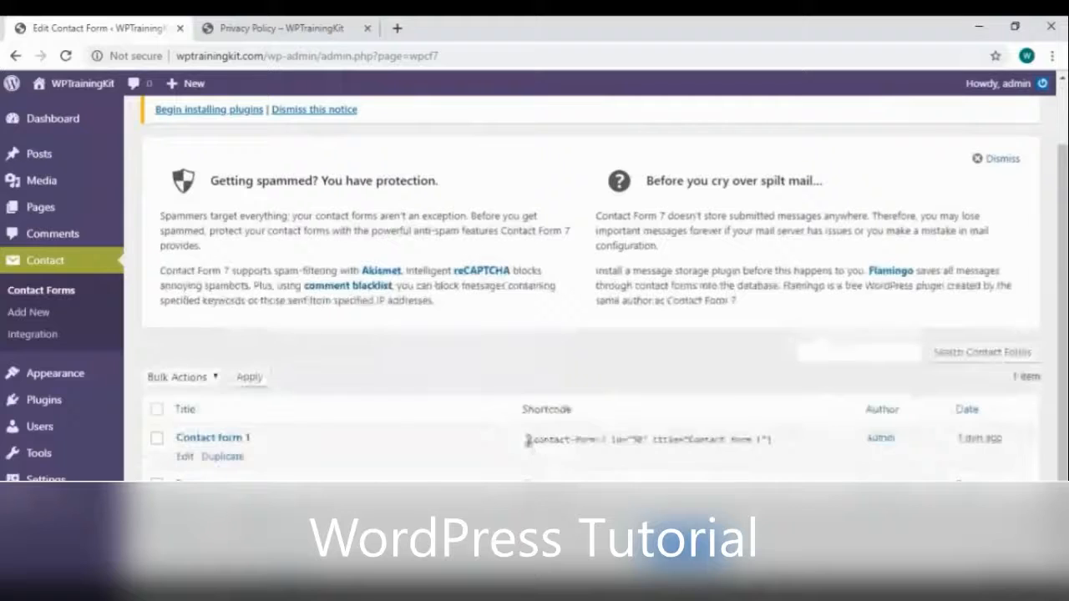
pyautogui.click(527, 441)
pyautogui.rightClick(640, 444)
pyautogui.click(648, 449)
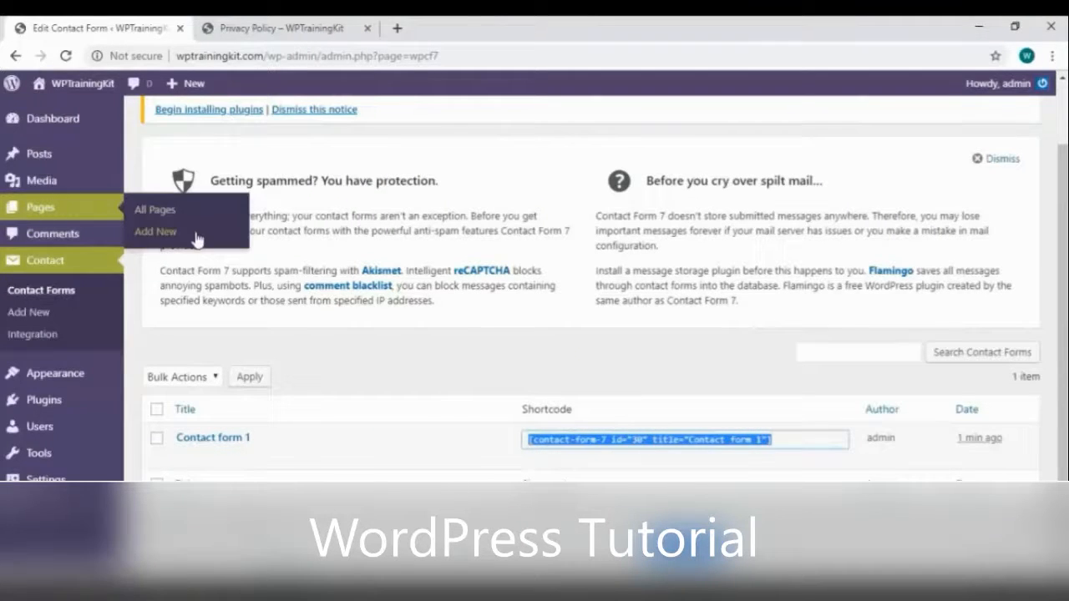
pyautogui.click(197, 236)
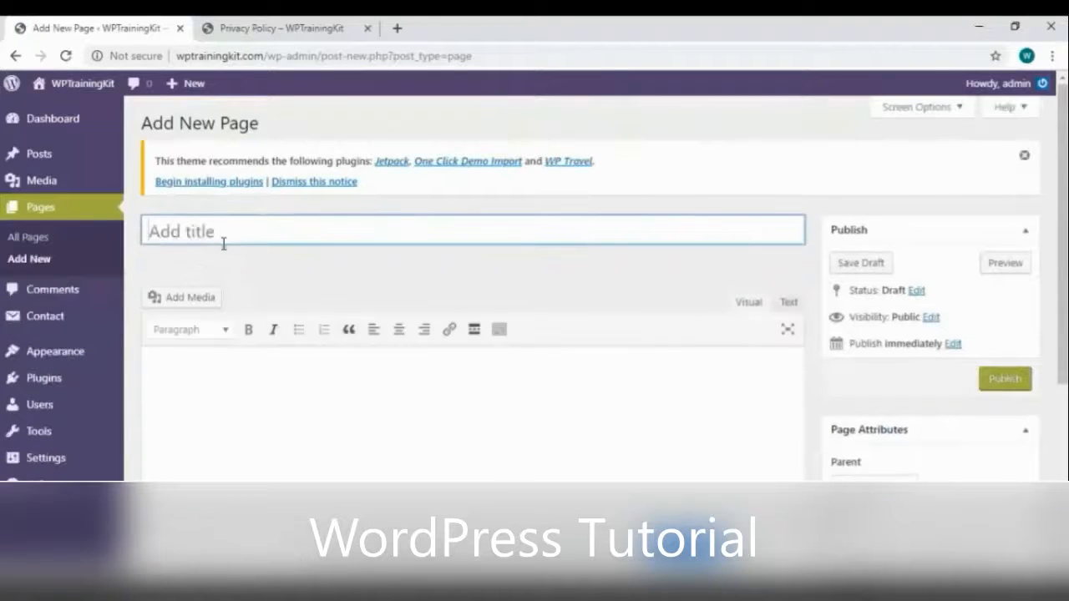
# Publish a 'Contact Us' page containing the pasted contact form shortcode
pyautogui.write('Contact Us')
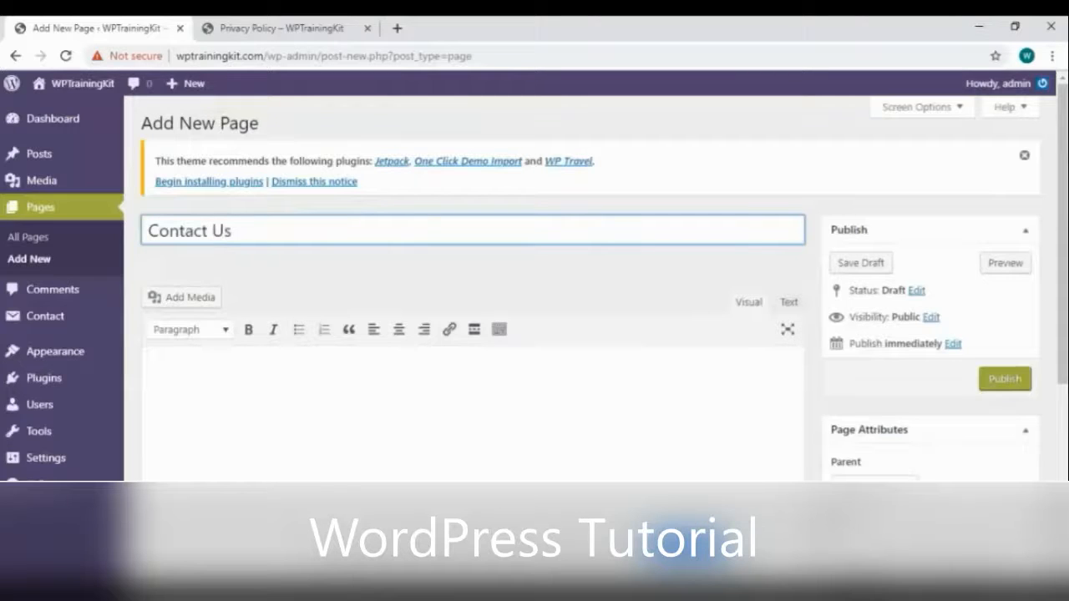
pyautogui.click(379, 417)
pyautogui.hotkey('ctrl', 'v')
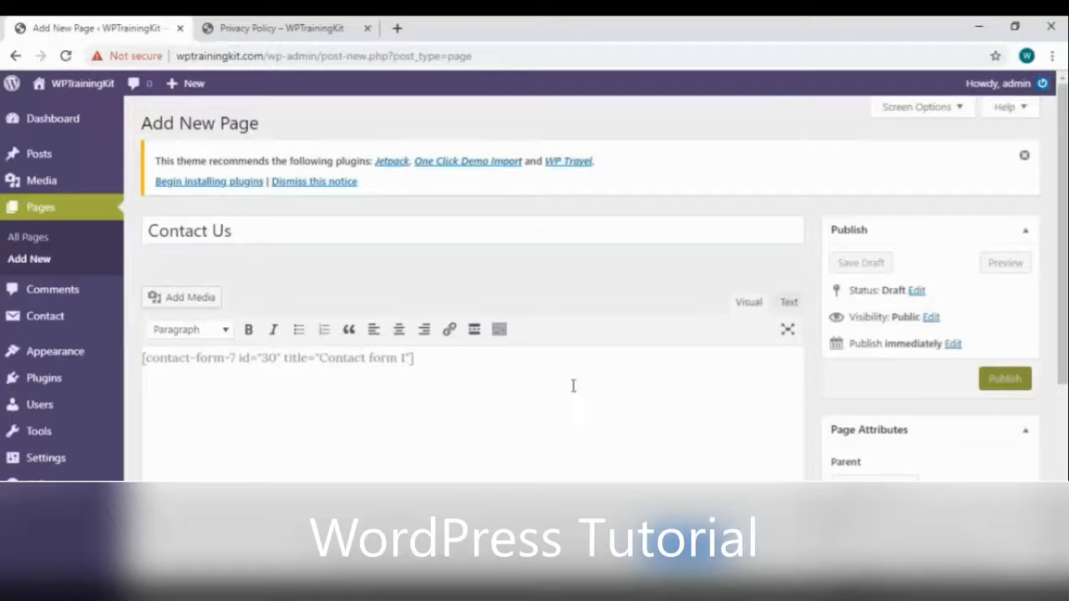
pyautogui.click(1004, 379)
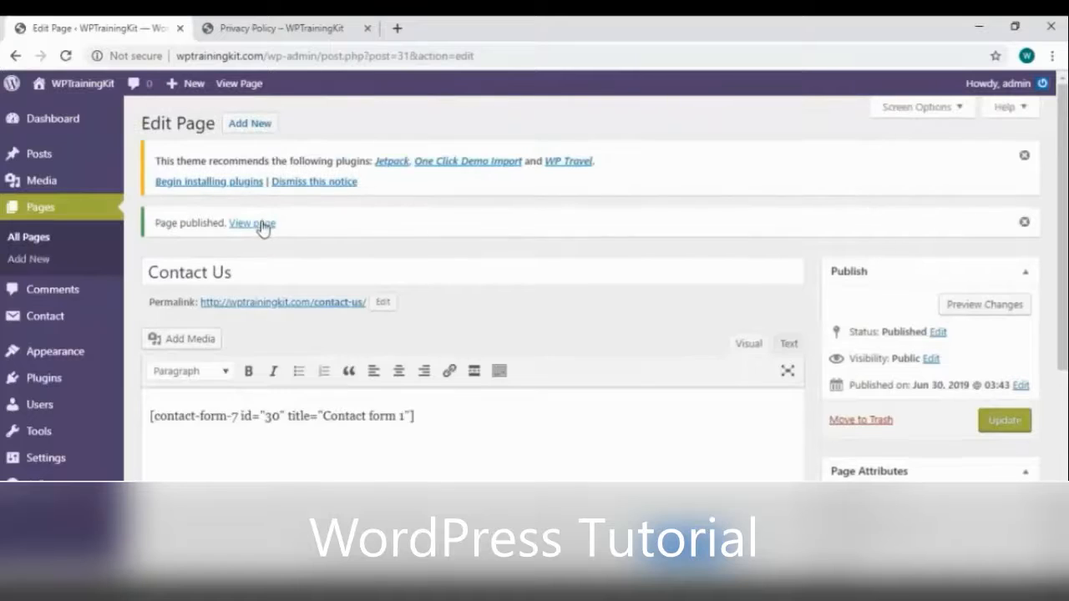
# Review the live Contact Us page in a new tab, then return to its editor
pyautogui.rightClick(260, 223)
pyautogui.click(334, 232)
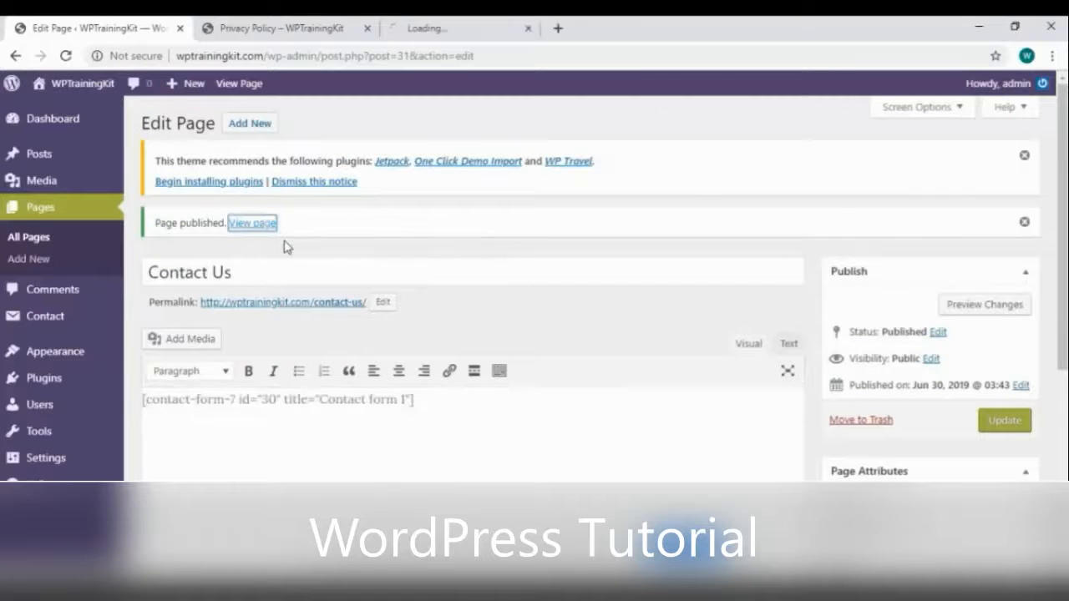
pyautogui.click(441, 32)
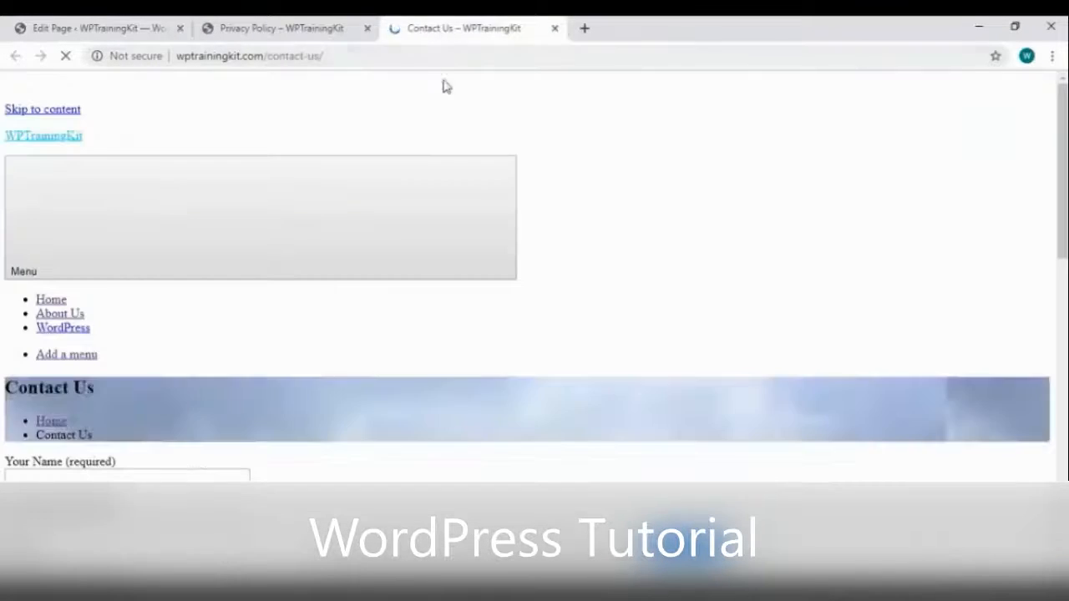
pyautogui.rightClick(644, 158)
pyautogui.click(688, 204)
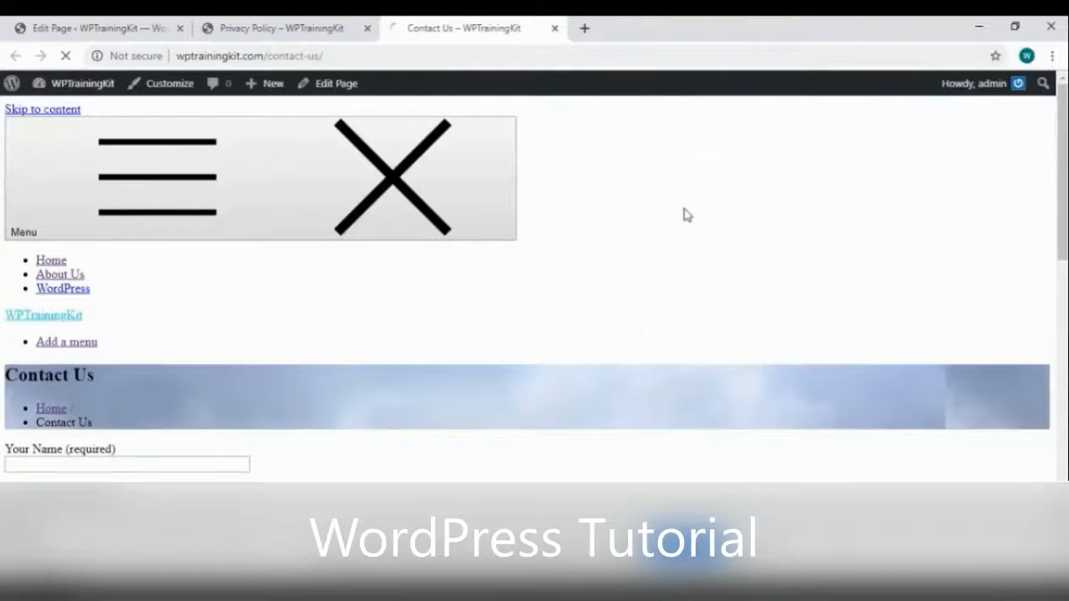
pyautogui.scroll(-5, 192, 245)
pyautogui.scroll(2, 226, 242)
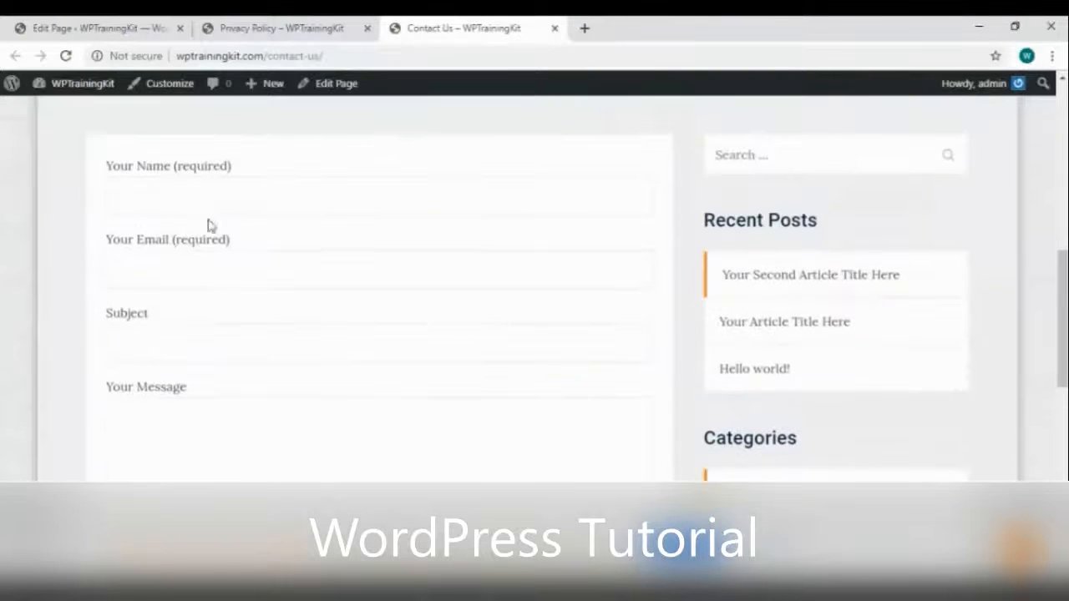
pyautogui.scroll(-3, 201, 332)
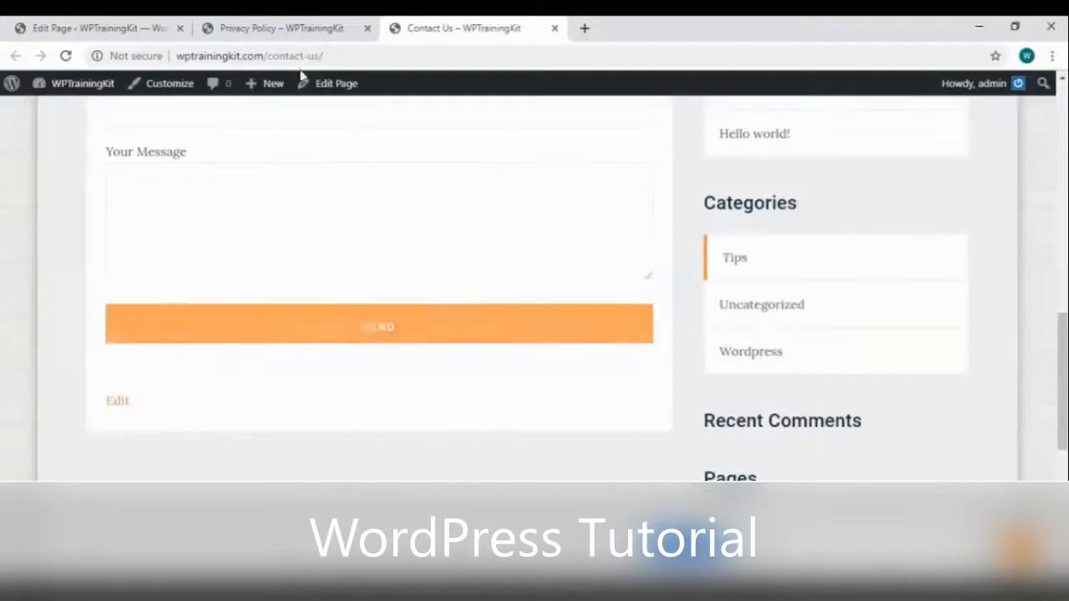
pyautogui.click(109, 32)
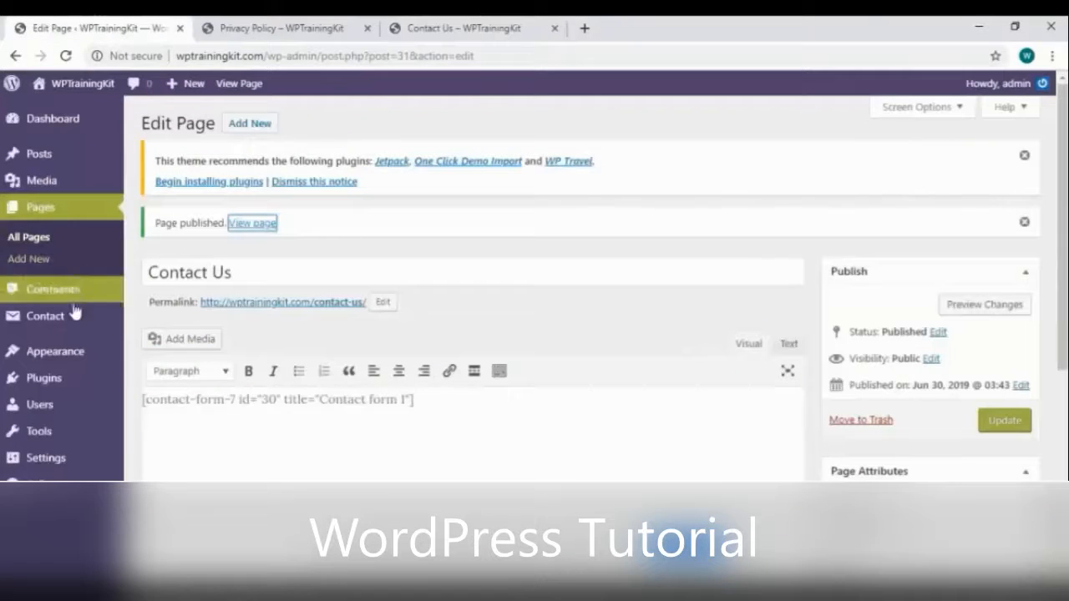
# Start a new Contact Form 7 form and look through its Messages tab
pyautogui.moveTo(75, 313)
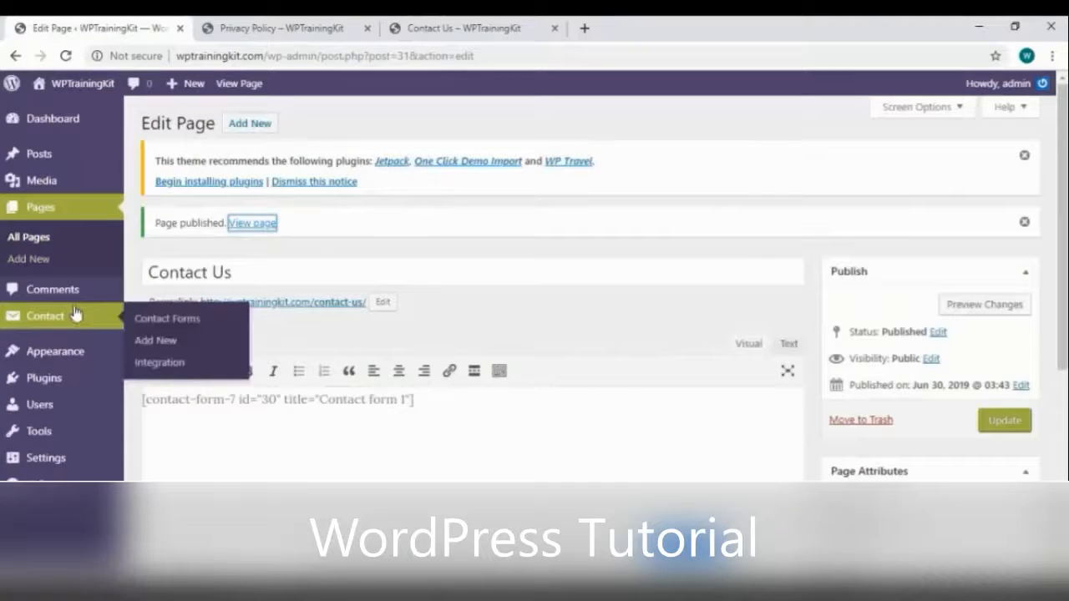
pyautogui.click(182, 340)
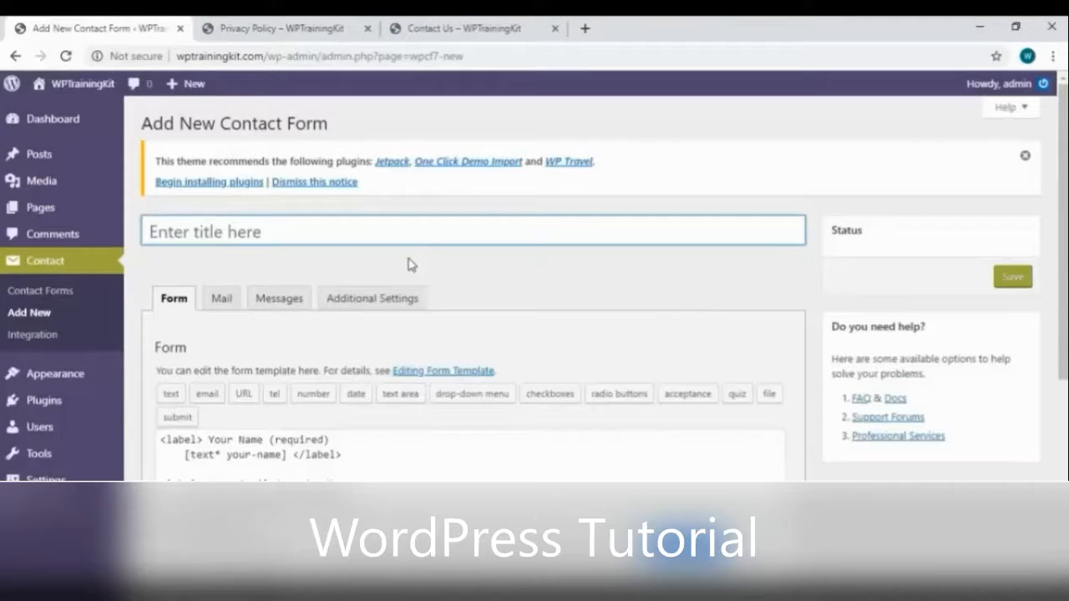
pyautogui.scroll(-1, 425, 268)
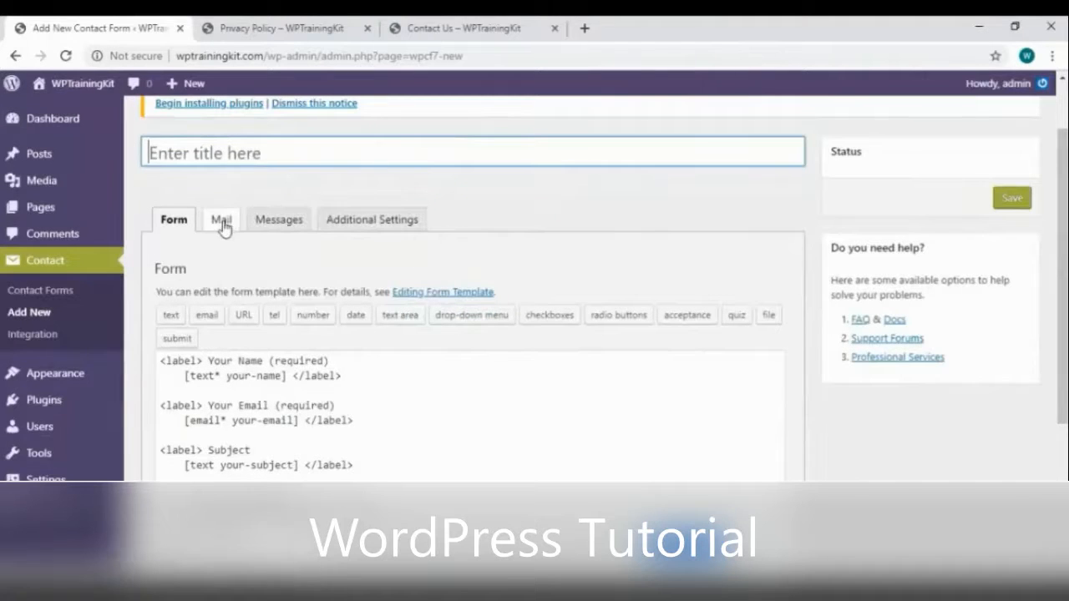
pyautogui.click(254, 222)
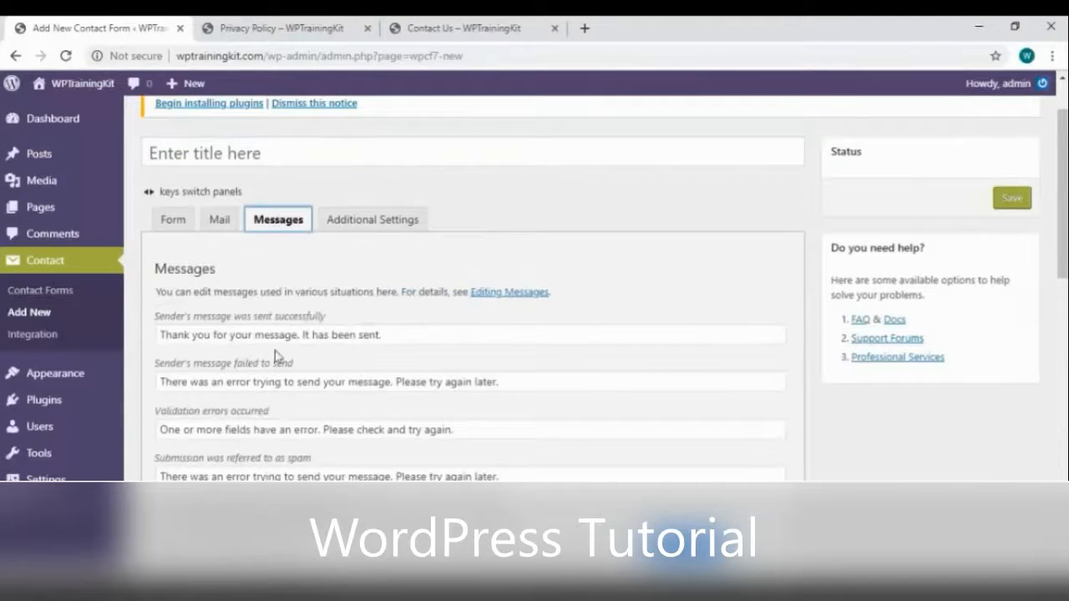
pyautogui.scroll(-3, 359, 346)
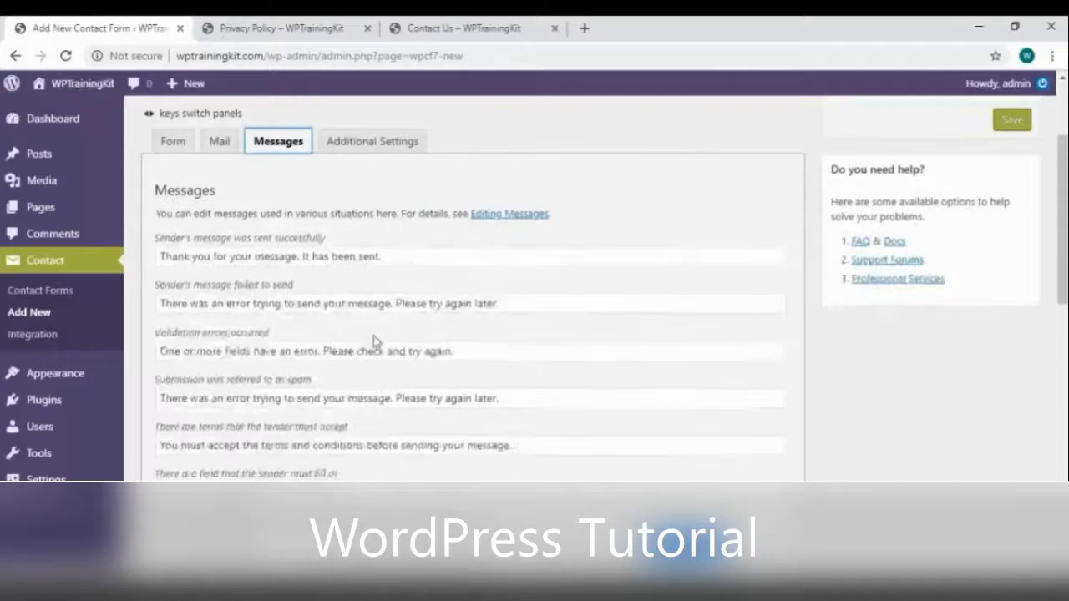
pyautogui.scroll(-5, 377, 340)
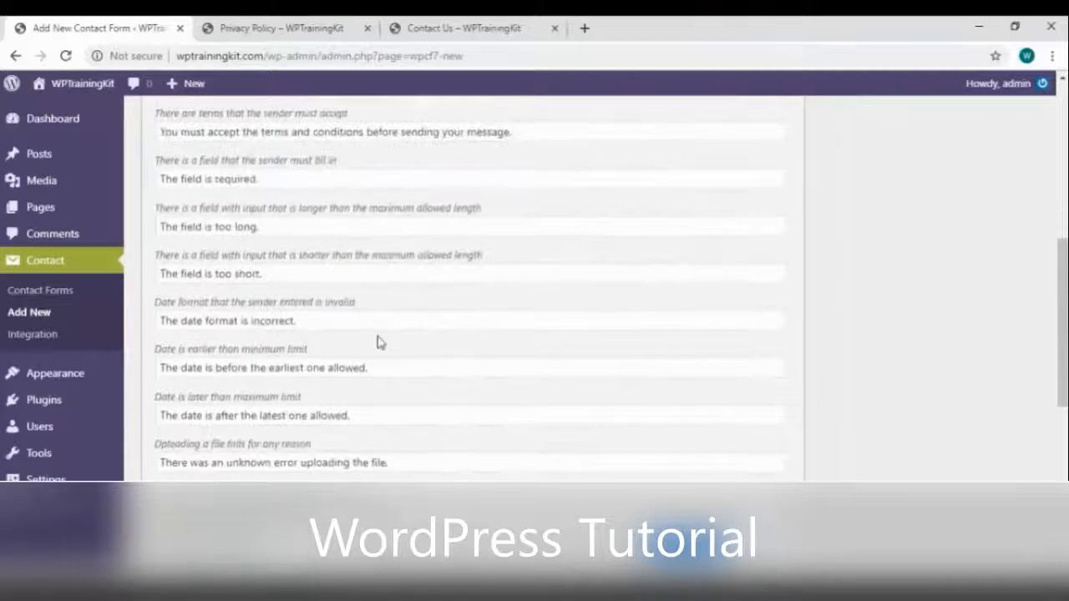
pyautogui.scroll(-3, 378, 341)
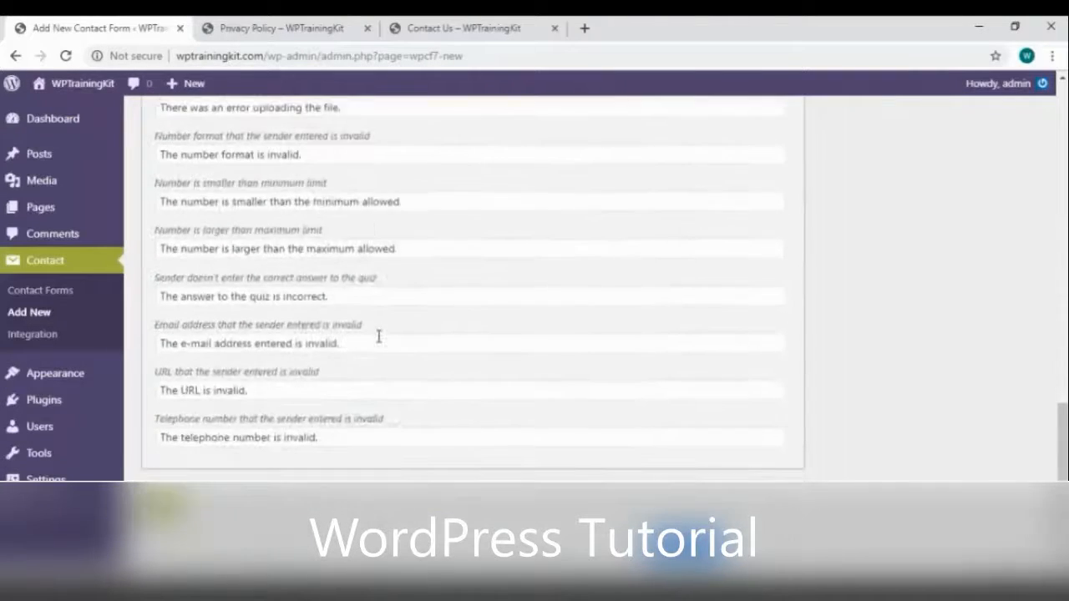
pyautogui.scroll(10, 377, 338)
pyautogui.scroll(5, 361, 255)
# Check Additional Settings and Mail, then select the Subject lines in the Form template
pyautogui.click(355, 300)
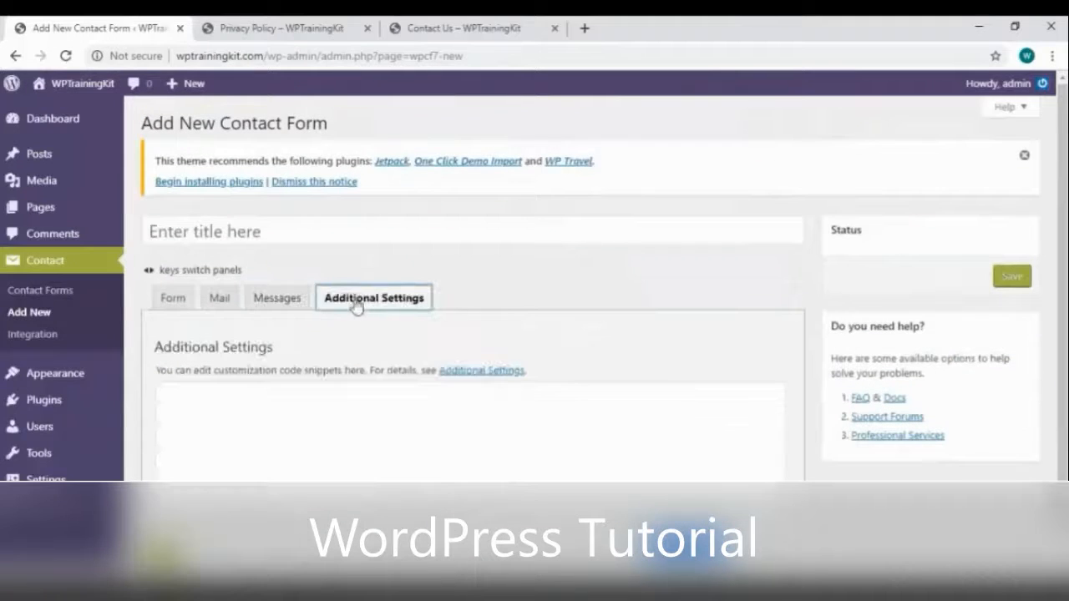
pyautogui.click(269, 299)
pyautogui.click(219, 299)
pyautogui.scroll(-2, 346, 325)
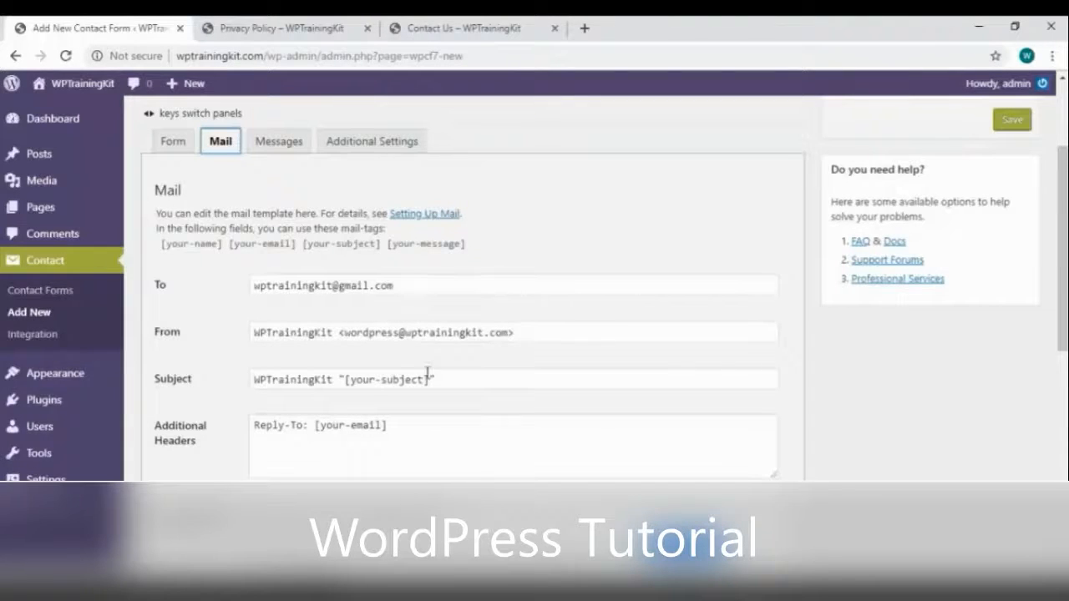
pyautogui.scroll(-6, 434, 389)
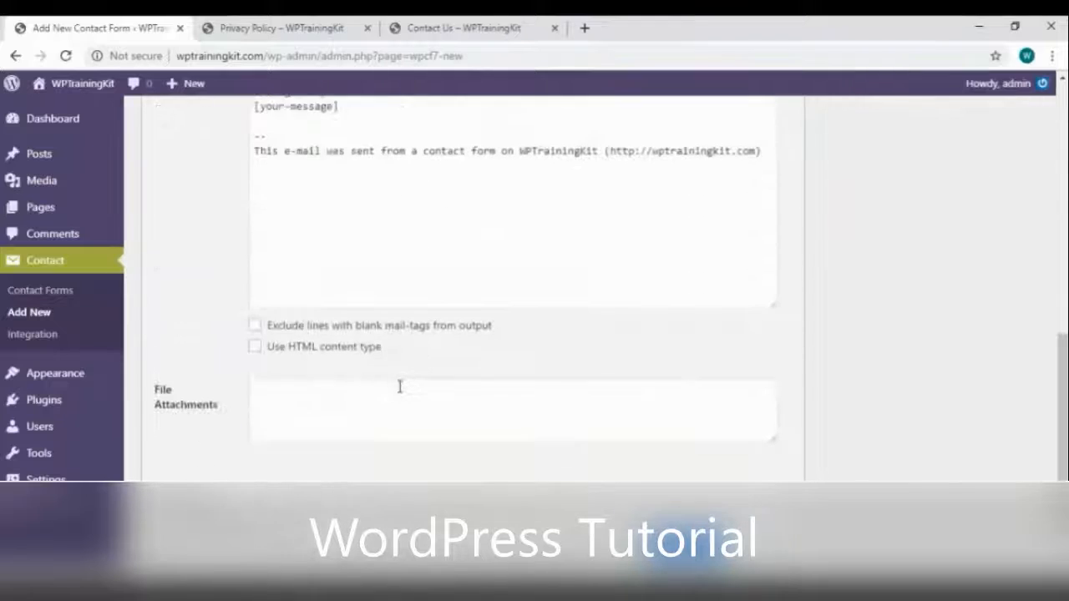
pyautogui.scroll(10, 399, 384)
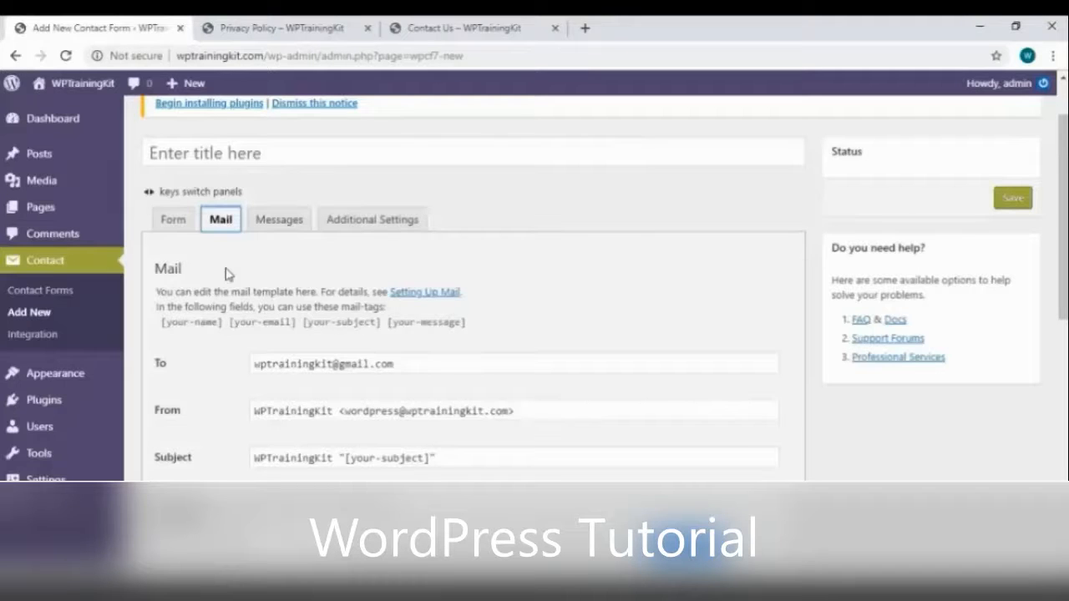
pyautogui.click(177, 221)
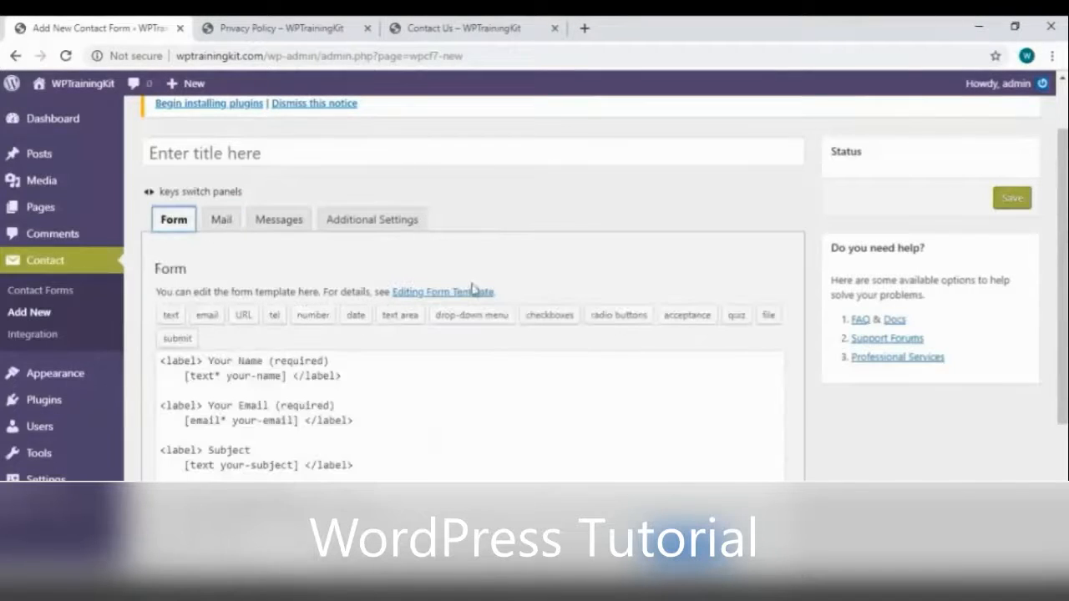
pyautogui.scroll(-1, 437, 306)
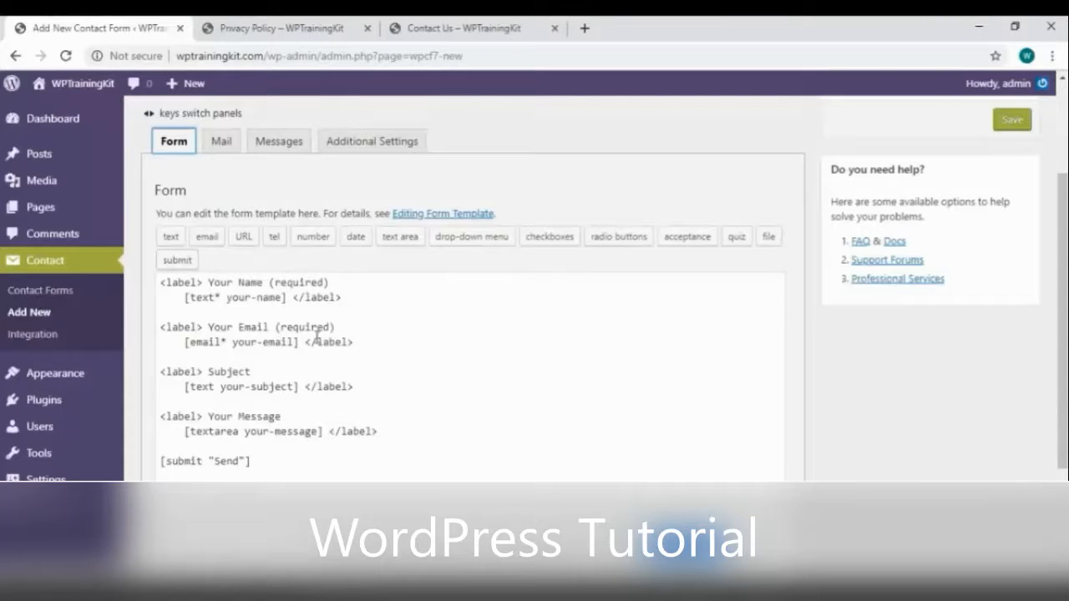
pyautogui.moveTo(357, 391); pyautogui.dragTo(160, 372)
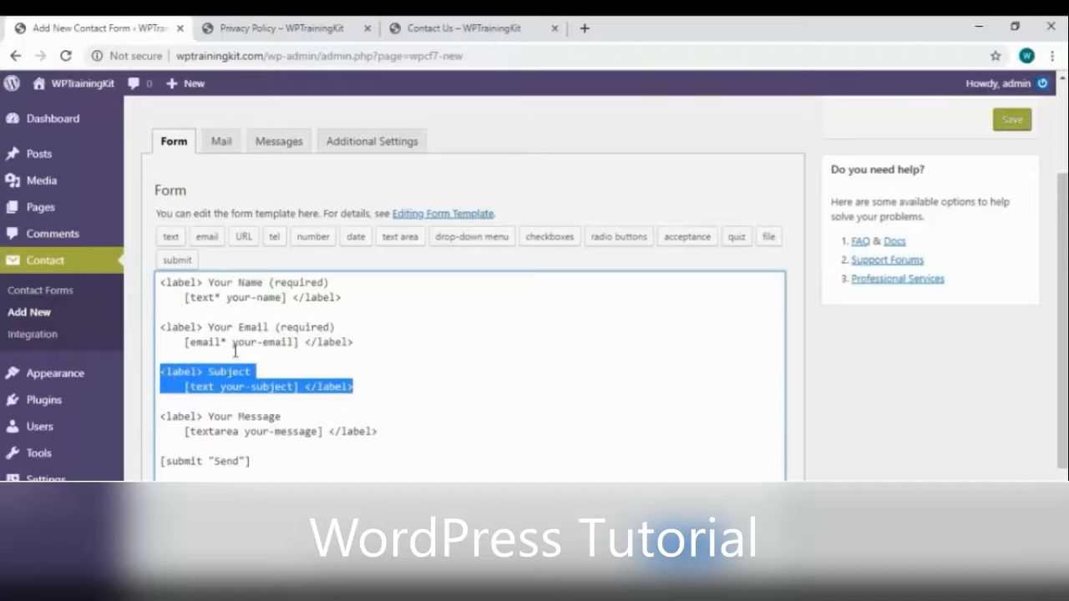
# Replace the Subject field with a required number tag [number* number-783]
pyautogui.press('BackSpace')
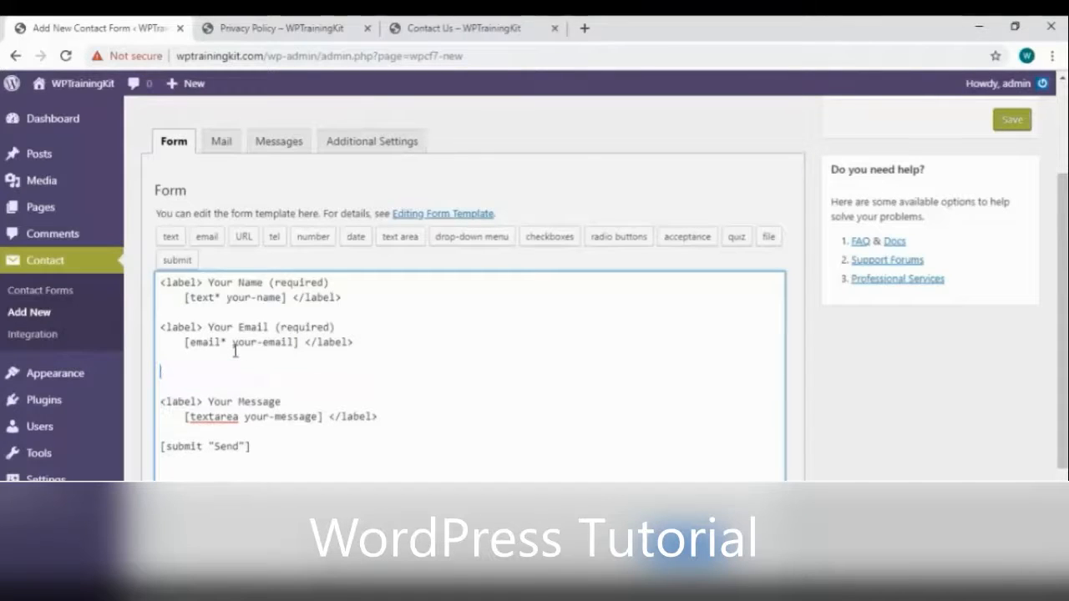
pyautogui.press('Delete')
pyautogui.press('Delete')
pyautogui.press('Return')
pyautogui.press('Return')
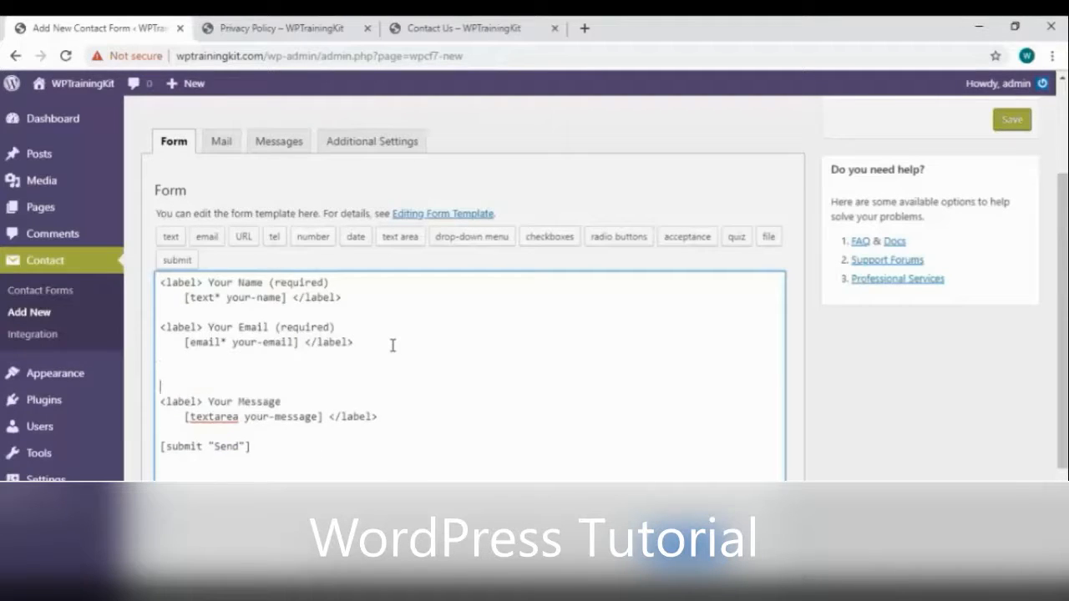
pyautogui.press('BackSpace')
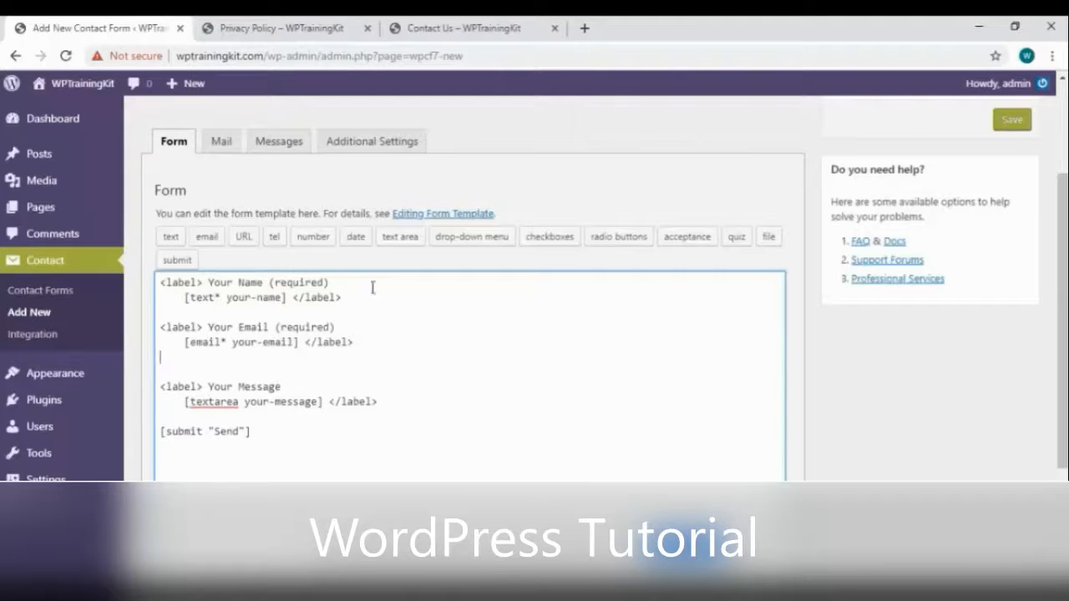
pyautogui.click(326, 244)
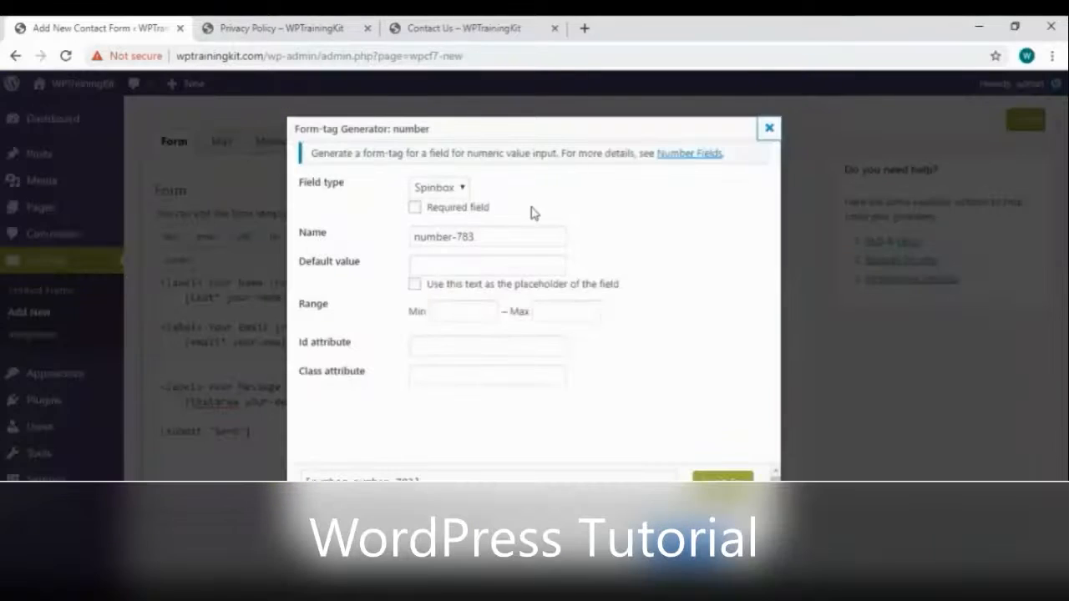
pyautogui.click(415, 208)
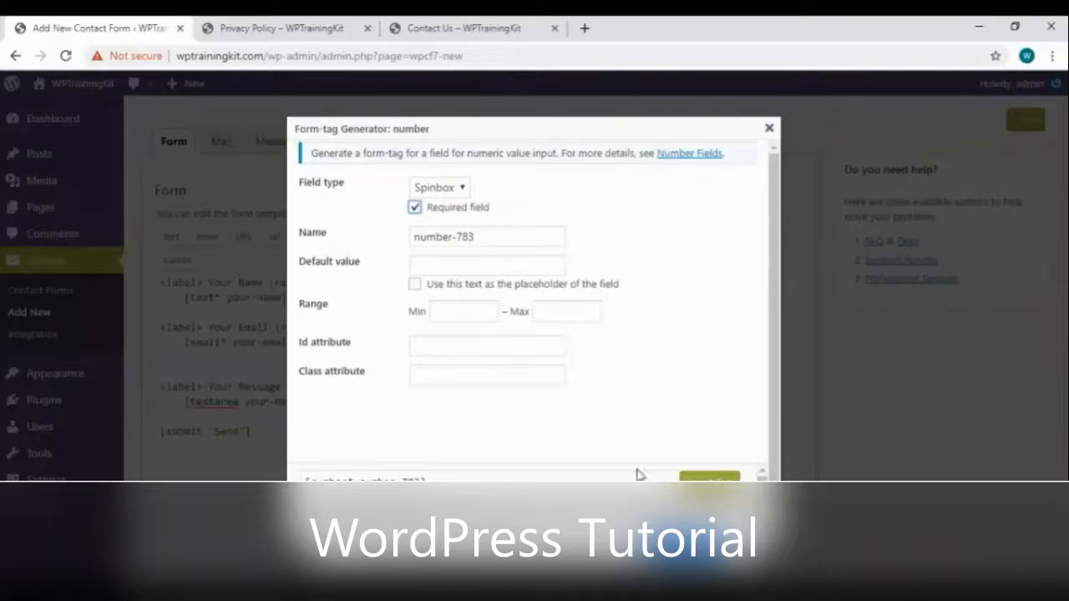
pyautogui.click(710, 478)
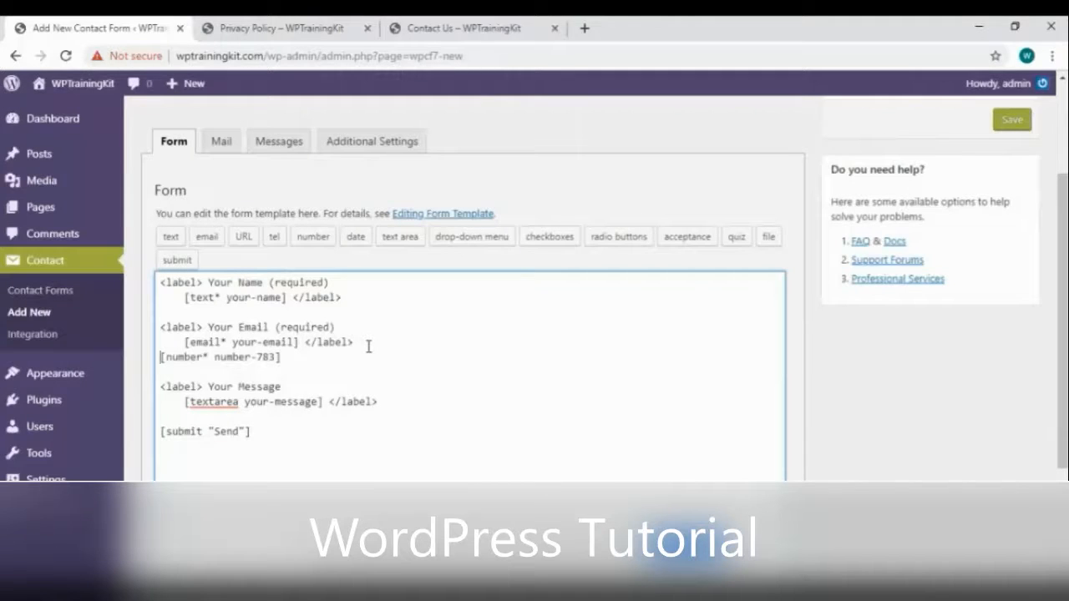
pyautogui.press('Return')
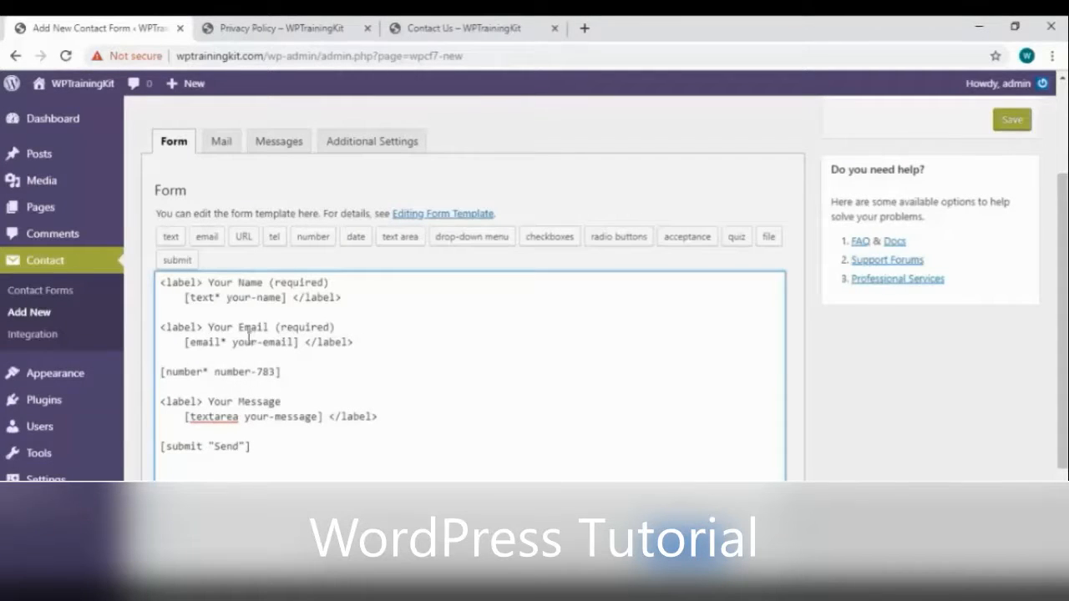
# Wrap the number tag in a <label> reading 'Phone Number'
pyautogui.moveTo(268, 326); pyautogui.dragTo(161, 326)
pyautogui.hotkey('ctrl', 'c')
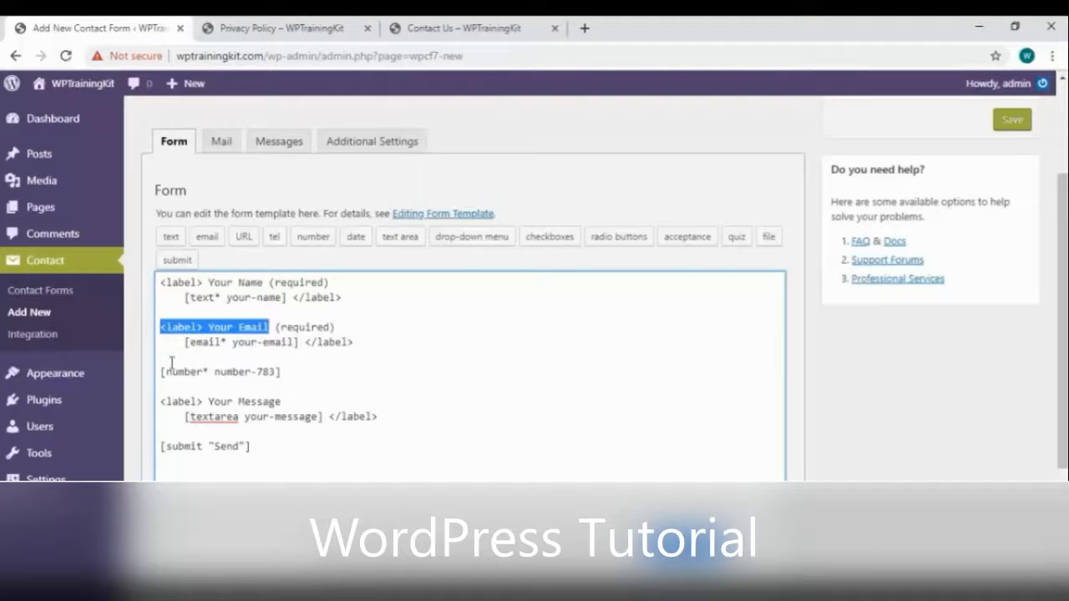
pyautogui.click(171, 357)
pyautogui.hotkey('ctrl', 'v')
pyautogui.doubleClick(280, 357)
pyautogui.hotkey('ctrl', 'shift', 'Left')
pyautogui.write('Pho')
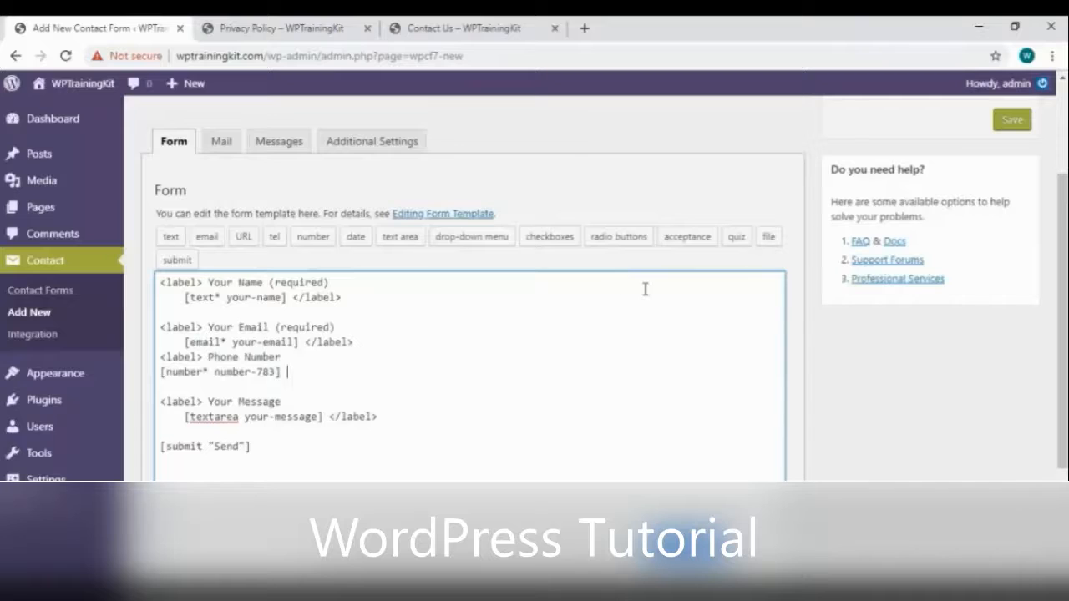
pyautogui.moveTo(306, 342); pyautogui.dragTo(354, 343)
pyautogui.hotkey('ctrl', 'c')
pyautogui.click(300, 372)
pyautogui.hotkey('ctrl', 'v')
pyautogui.press('Return')
pyautogui.scroll(-2, 830, 437)
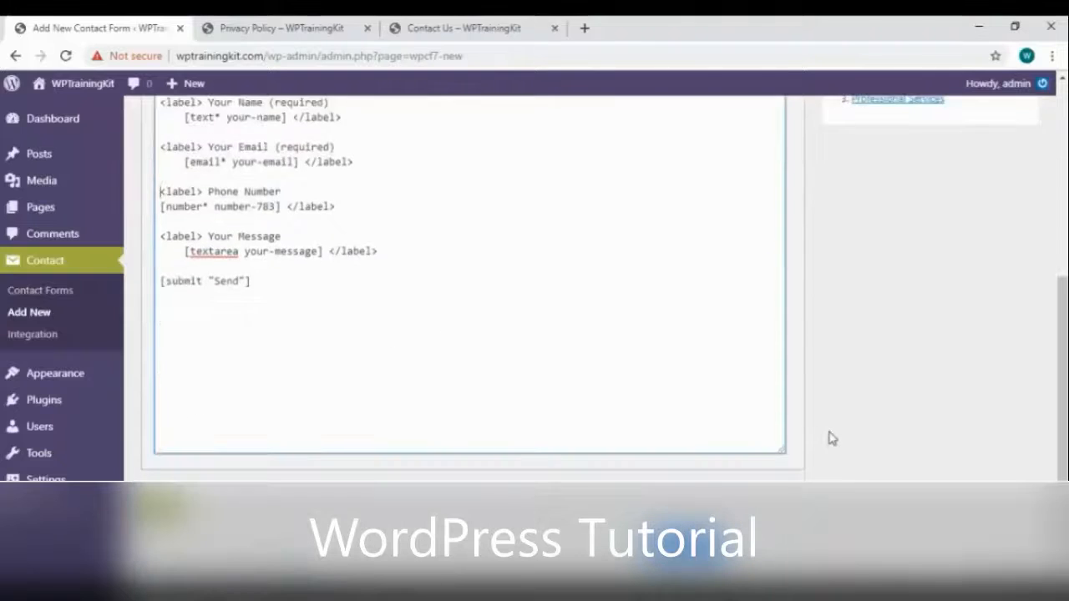
pyautogui.scroll(4, 830, 437)
pyautogui.click(214, 236)
# Save the new form as 'contact2' and copy its shortcode
pyautogui.write('conta')
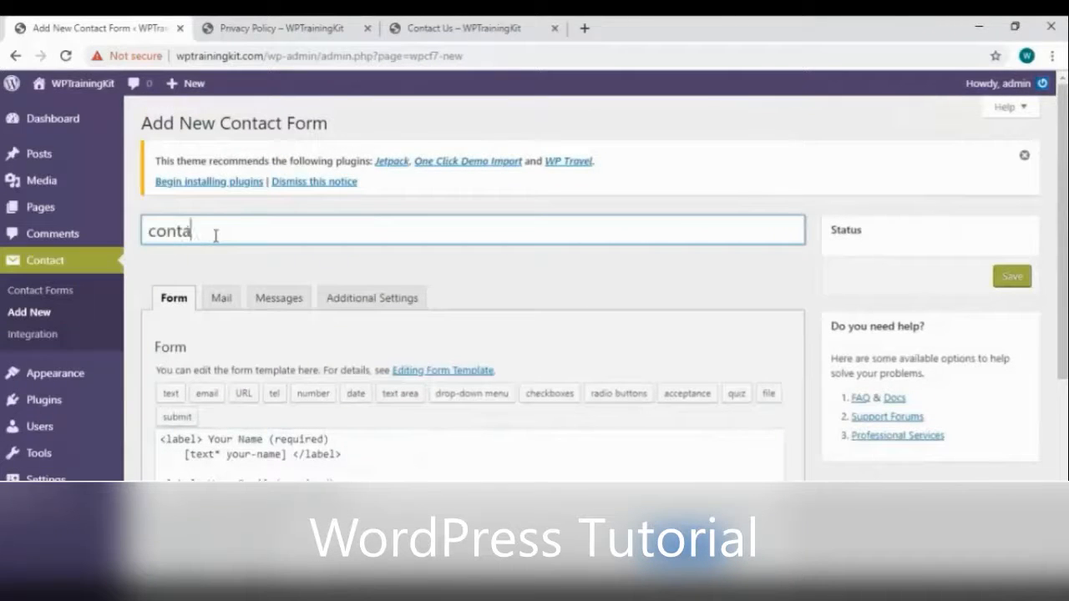
pyautogui.write('ct2')
pyautogui.scroll(-4, 334, 367)
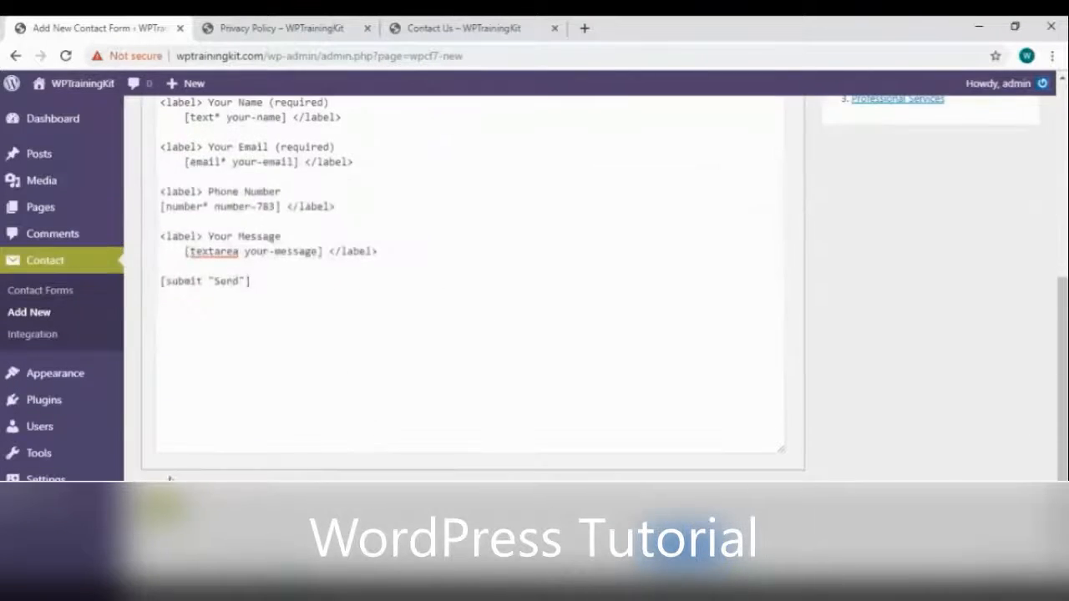
pyautogui.click(170, 479)
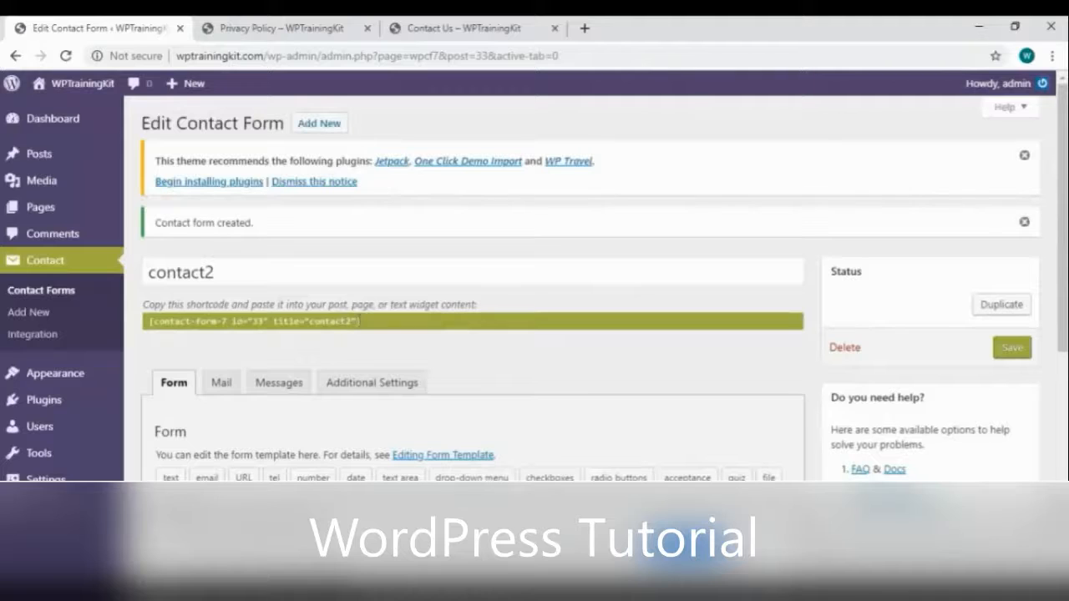
pyautogui.click(362, 320)
pyautogui.rightClick(340, 328)
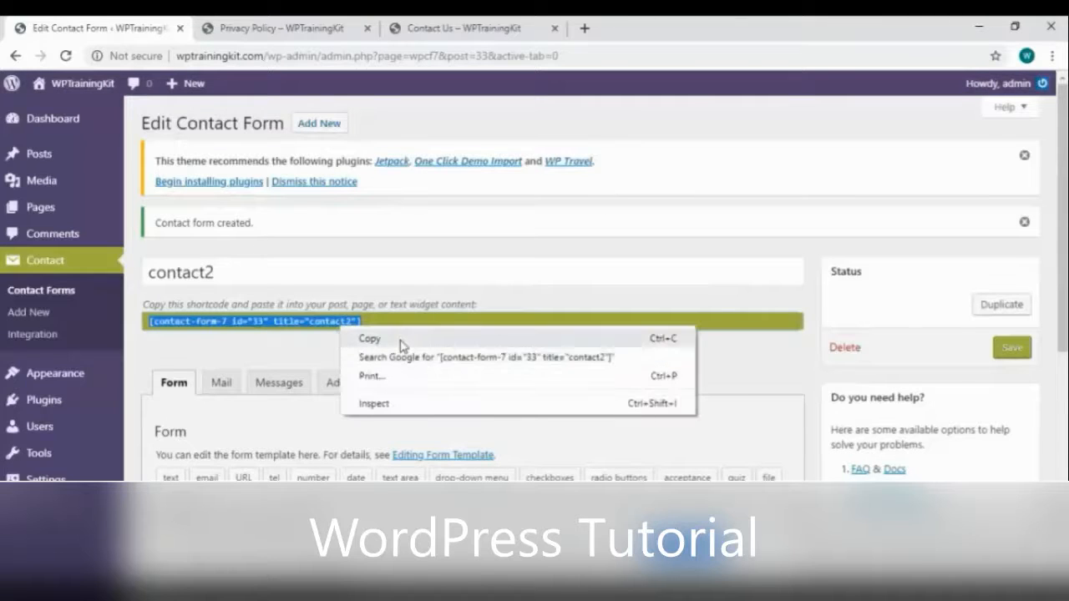
pyautogui.click(370, 337)
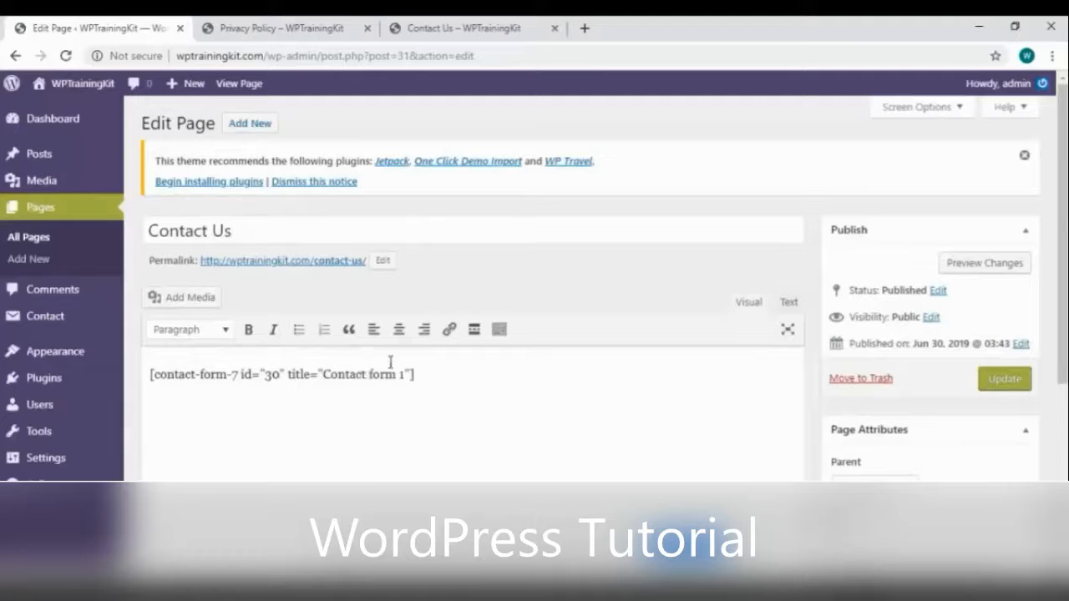
# Replace the old shortcode on Contact Us with [contact-form-7 id="33" title="contact2"] and update
pyautogui.click(426, 378)
pyautogui.hotkey('ctrl', 'a')
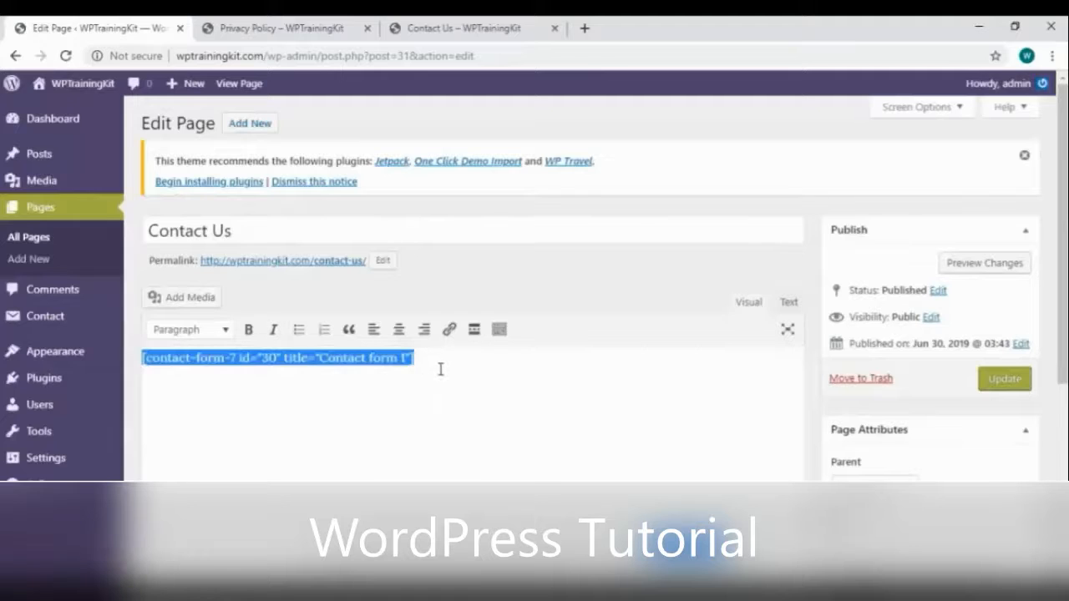
pyautogui.click(446, 372)
pyautogui.rightClick(446, 381)
pyautogui.click(436, 381)
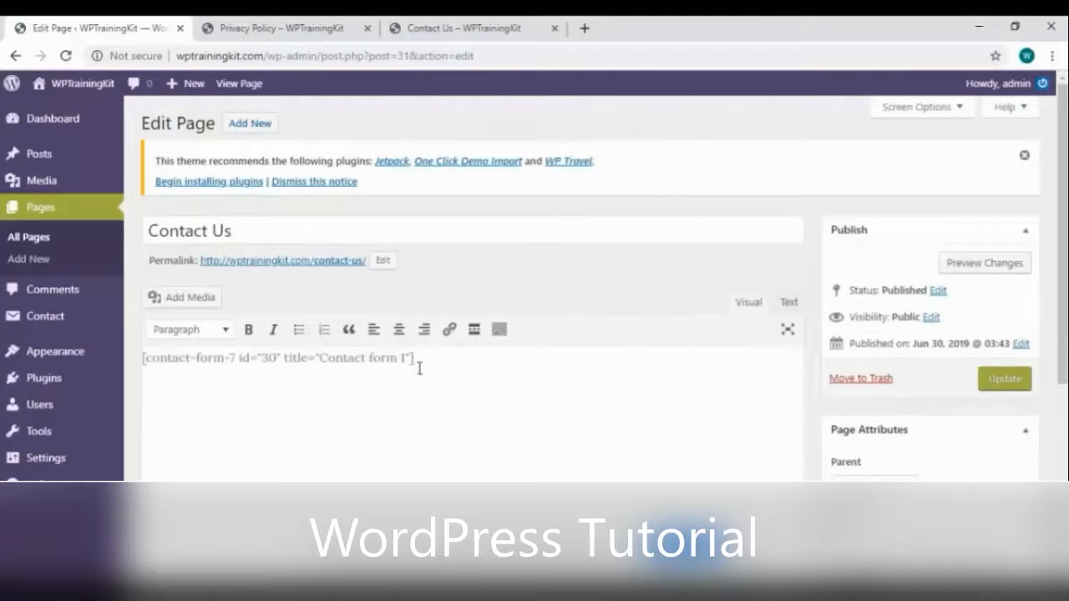
pyautogui.hotkey('ctrl', 'a')
pyautogui.hotkey('ctrl', 'v')
pyautogui.click(1008, 381)
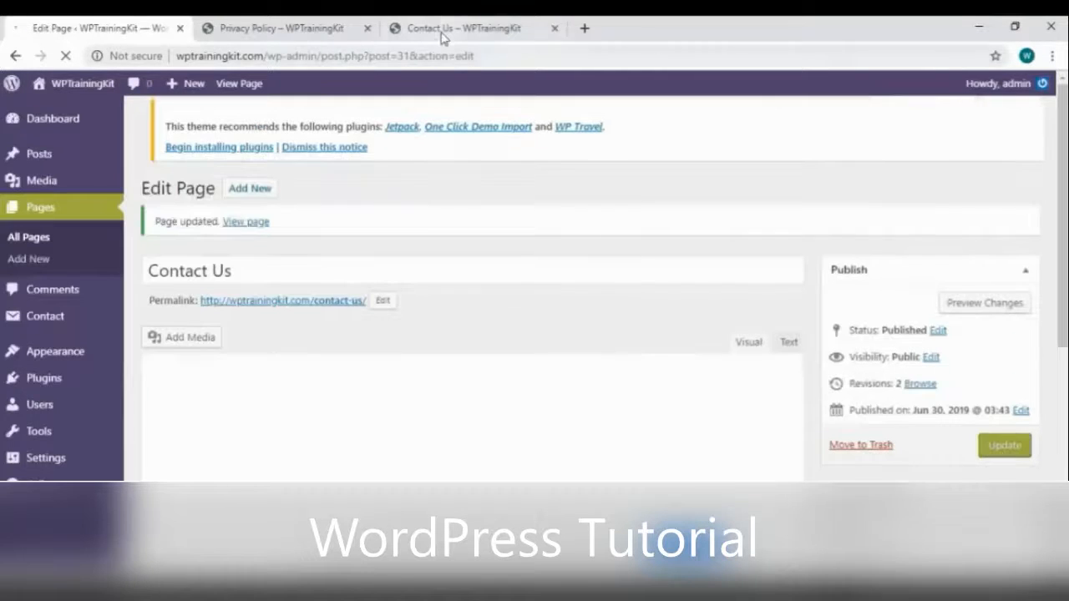
# Check the live Contact Us page's Phone Number field in a new tab, then return
pyautogui.rightClick(250, 224)
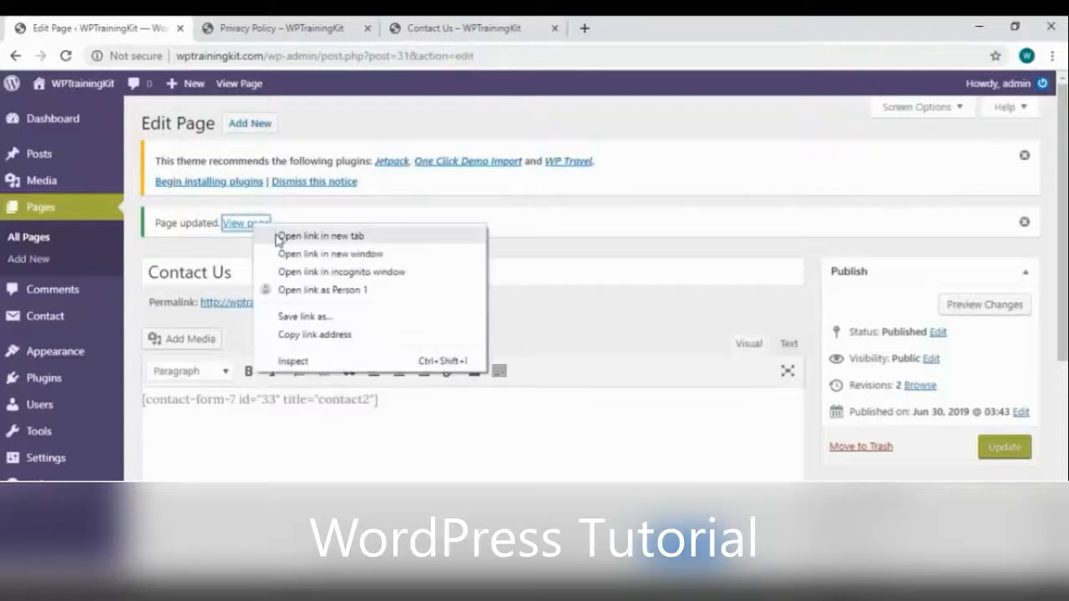
pyautogui.click(284, 236)
pyautogui.scroll(-1, 551, 342)
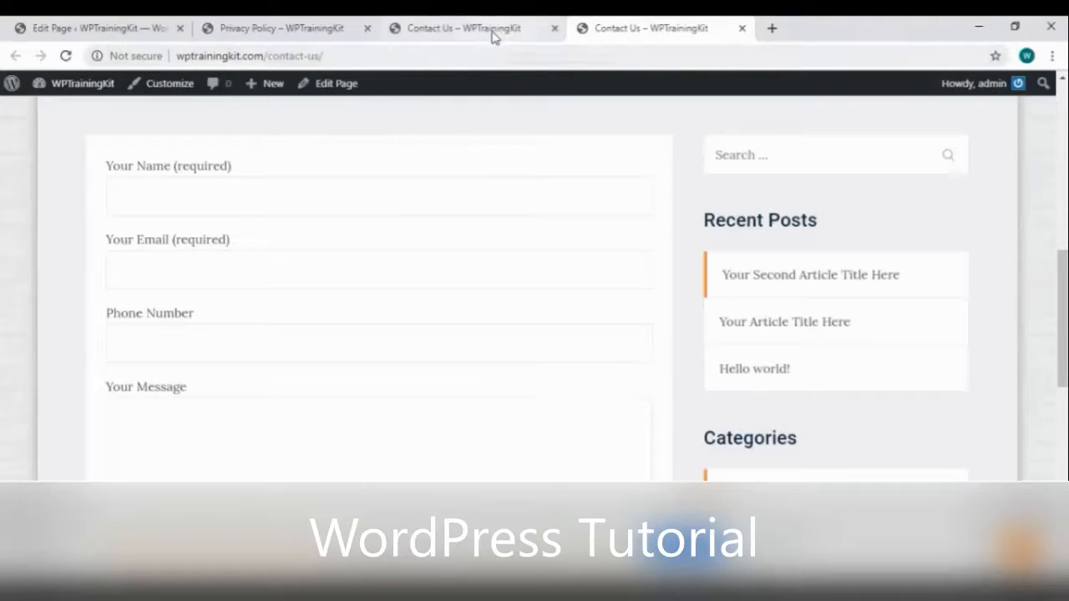
pyautogui.click(115, 29)
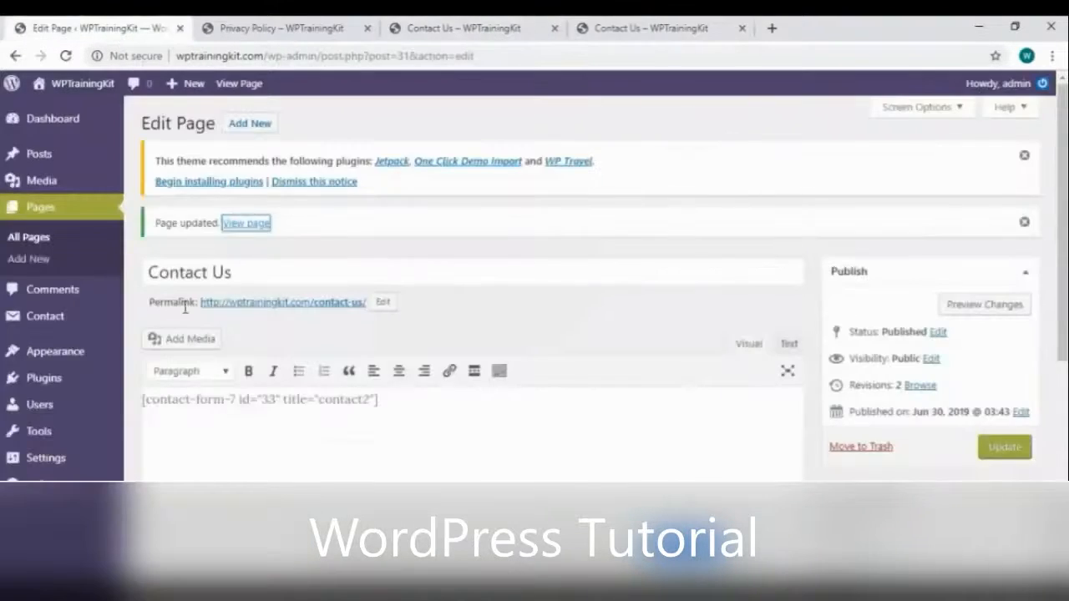
# Look over Contact Form 7's Integration page for Constant Contact and reCAPTCHA
pyautogui.click(42, 322)
pyautogui.click(104, 336)
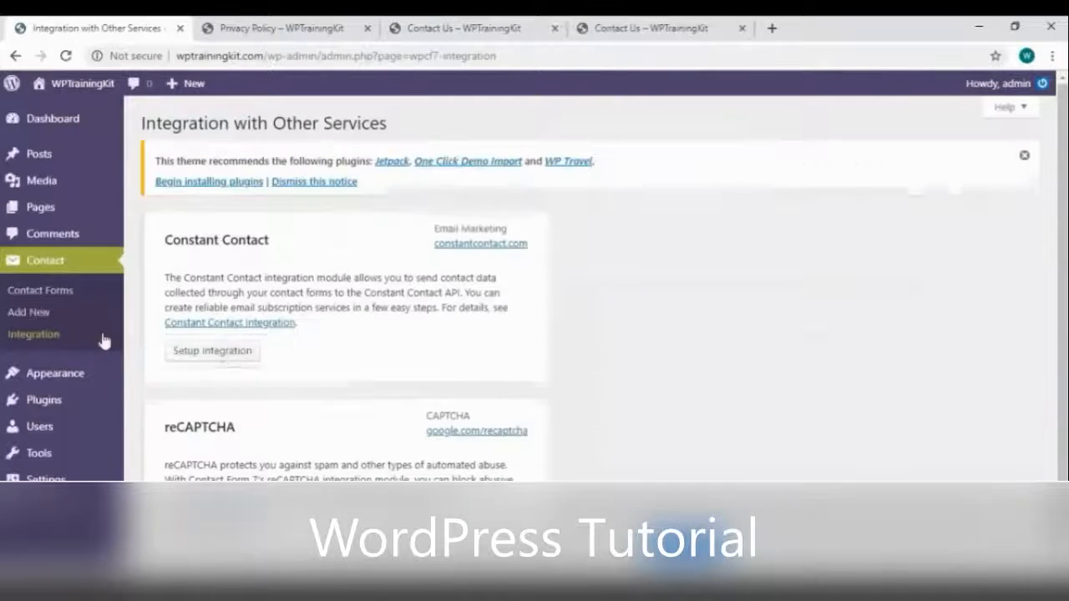
pyautogui.scroll(-1, 376, 308)
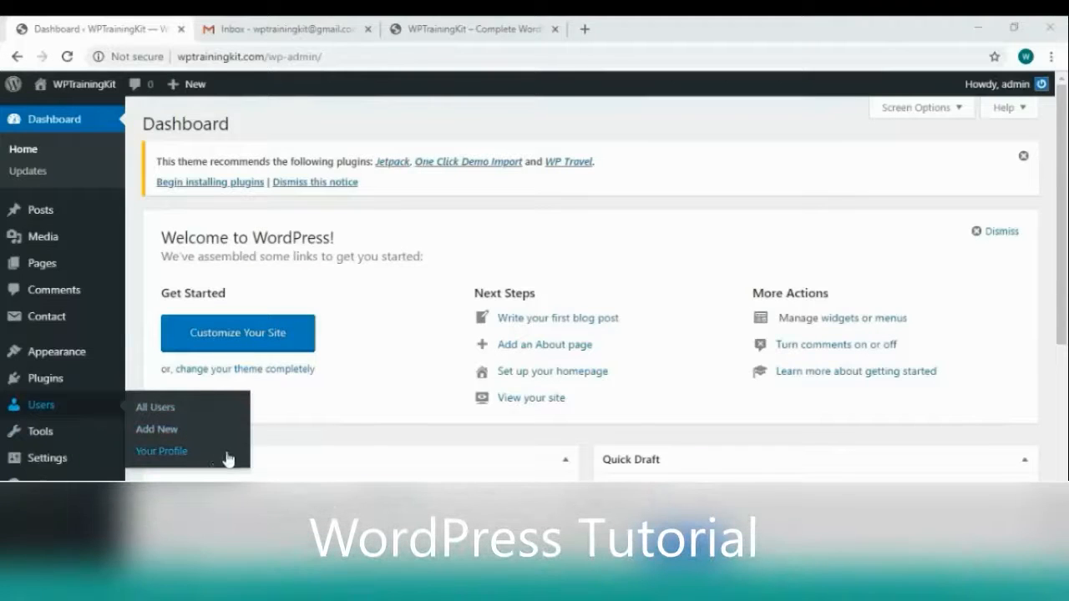
# Open the Gravatar link from the Your Profile picture section in a new tab
pyautogui.click(217, 460)
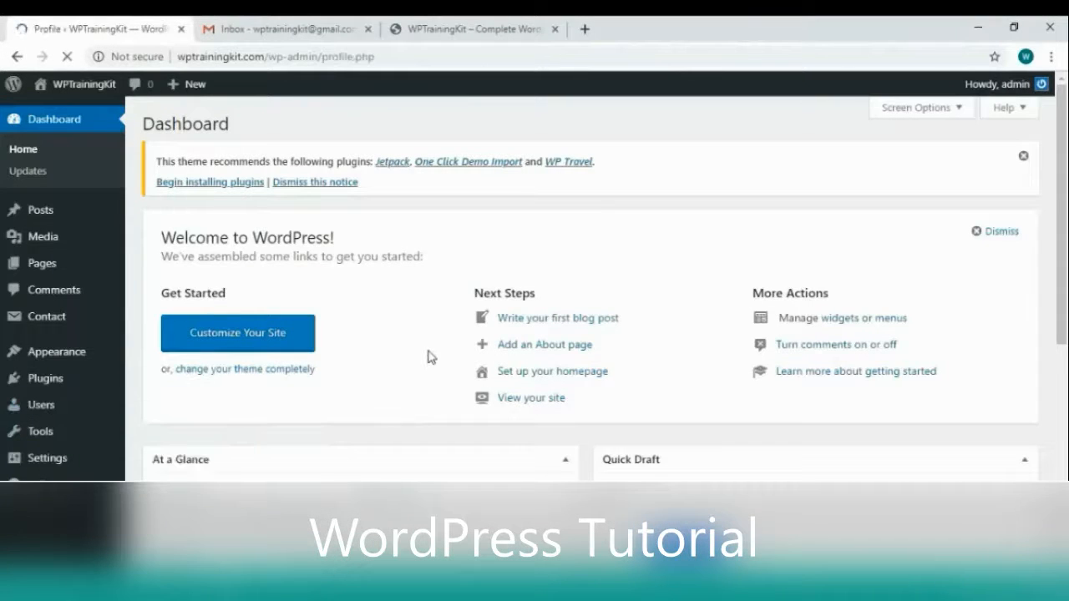
pyautogui.scroll(-12, 428, 357)
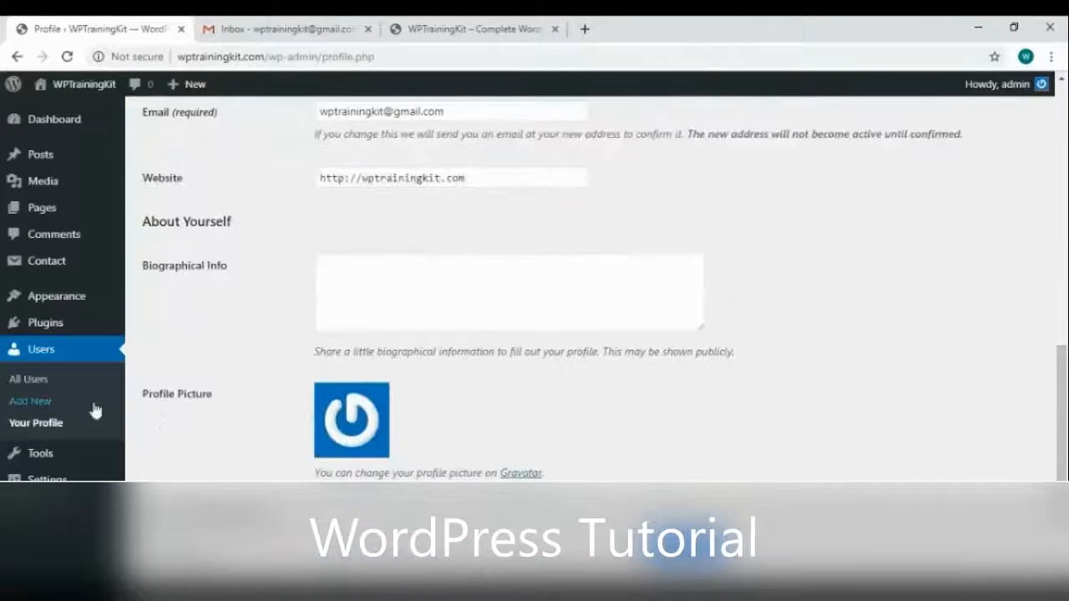
pyautogui.rightClick(537, 474)
pyautogui.click(573, 334)
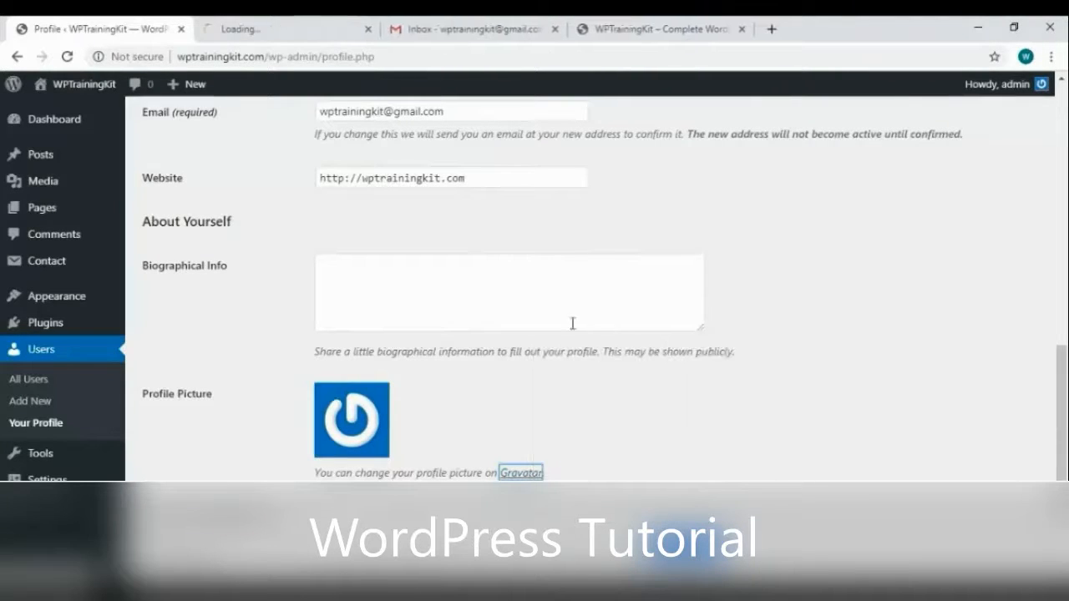
pyautogui.click(296, 31)
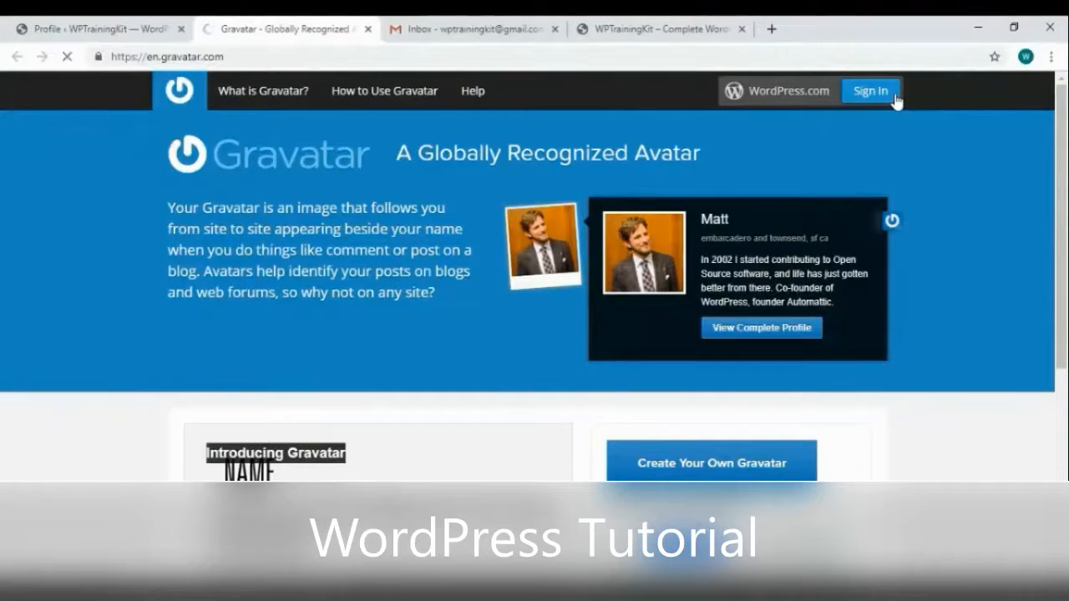
# Sign in to Gravatar by confirming the WordPress.com email and approving authorization
pyautogui.click(896, 98)
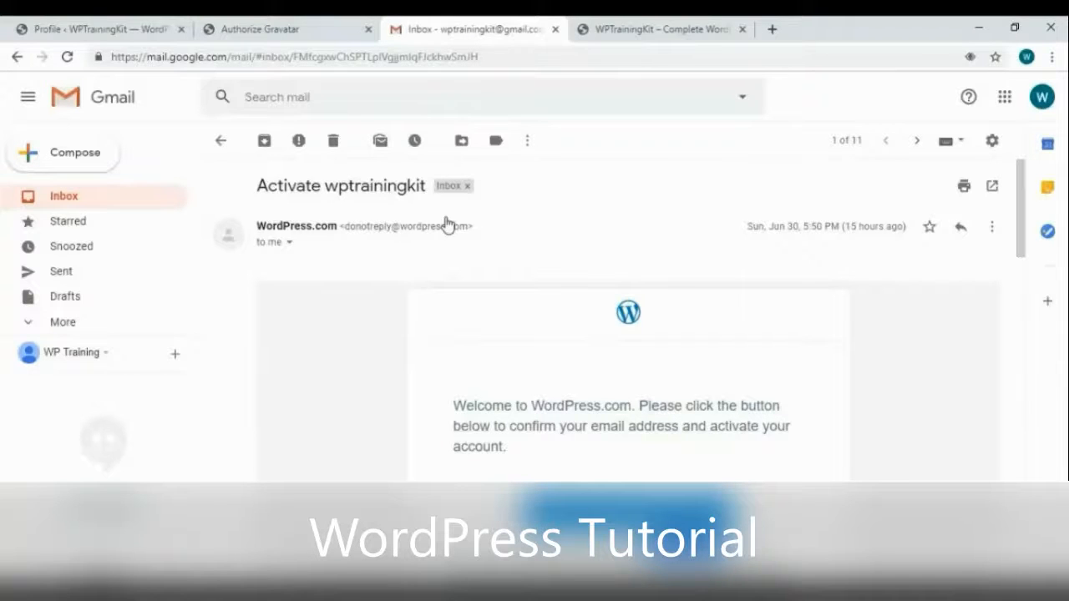
pyautogui.scroll(-2, 533, 330)
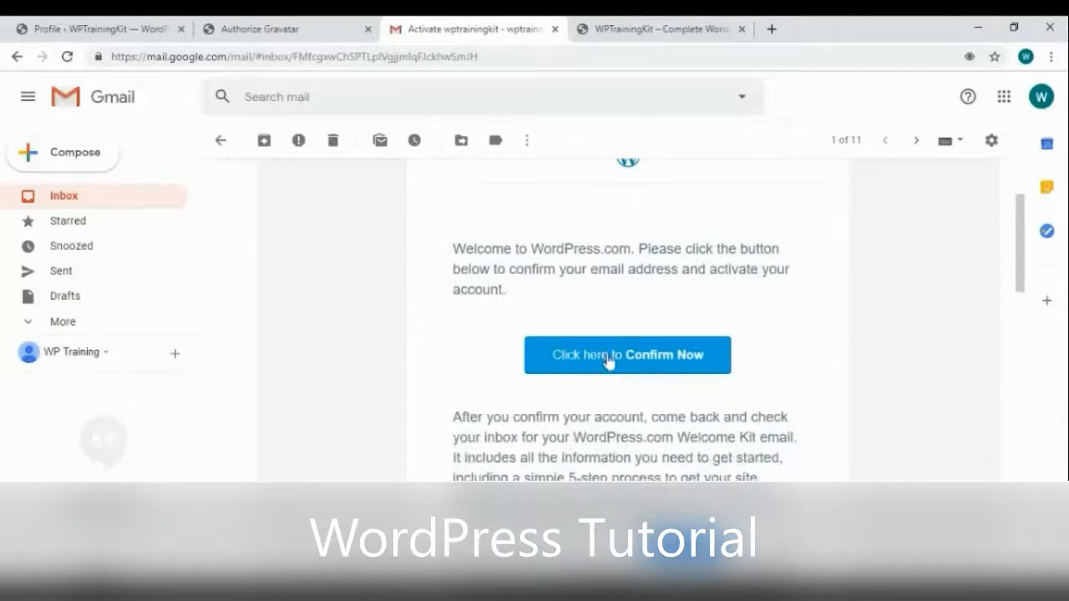
pyautogui.click(609, 359)
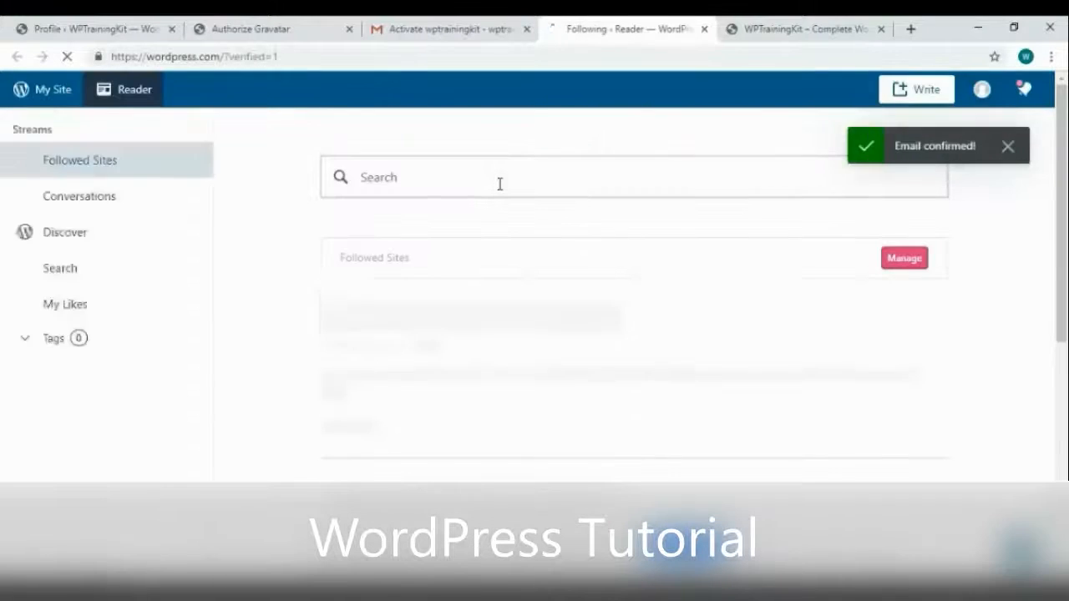
pyautogui.hotkey('ctrl', 'w')
pyautogui.click(305, 30)
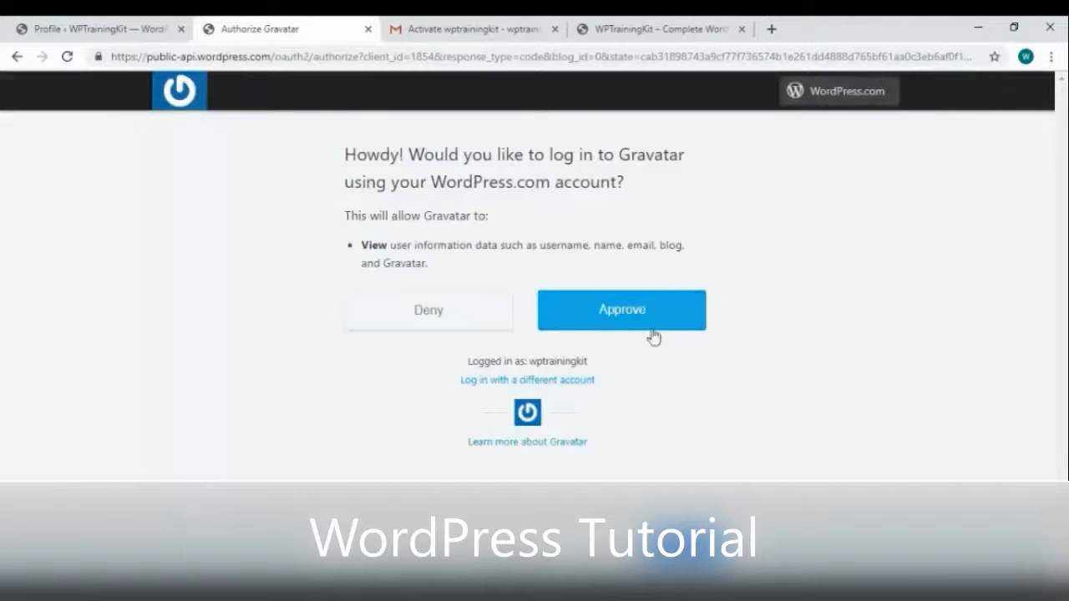
pyautogui.click(640, 311)
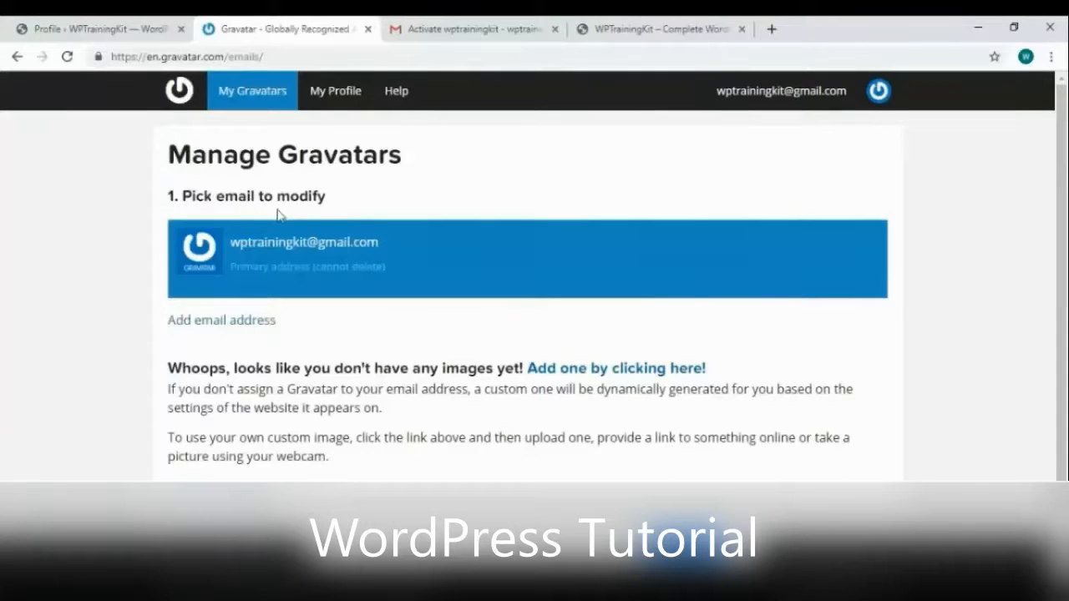
# Upload the hiker photo wanderer-455338_640.jpg from the computer as a new Gravatar image
pyautogui.click(608, 369)
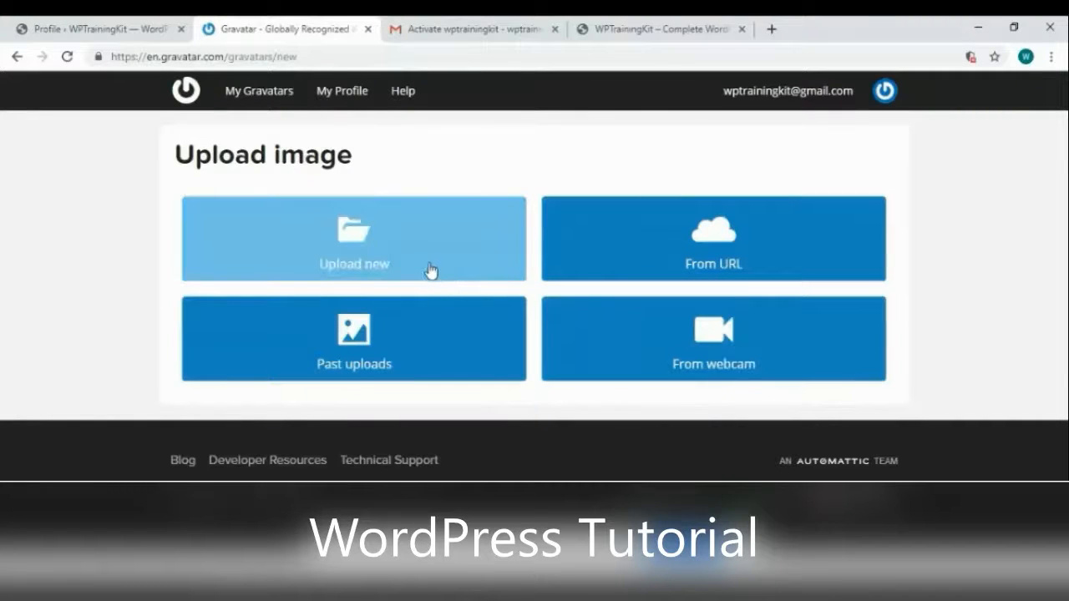
pyautogui.click(431, 268)
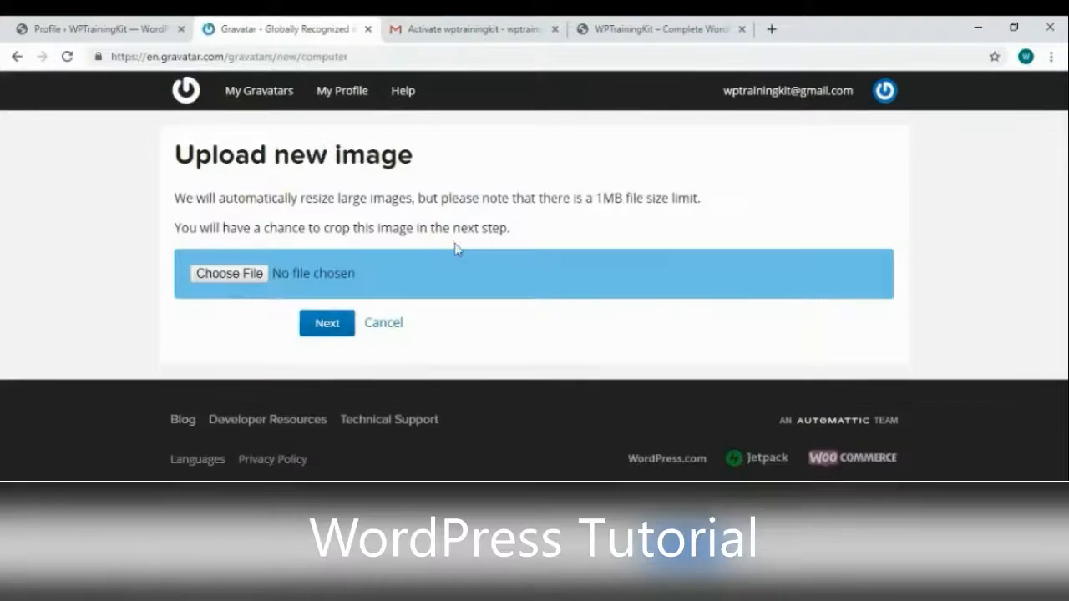
pyautogui.click(249, 279)
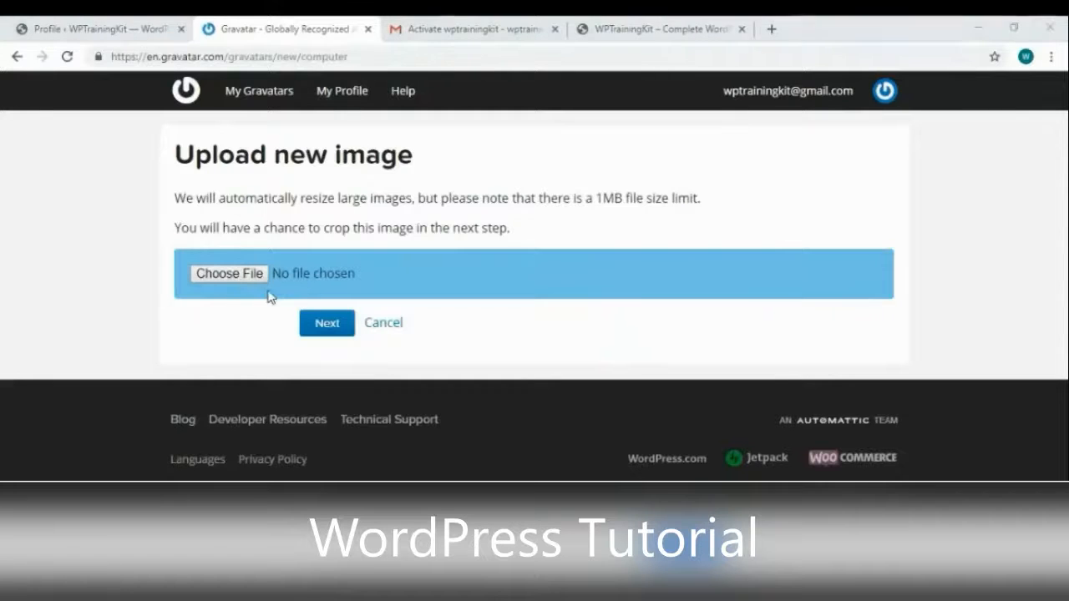
pyautogui.scroll(-5, 687, 382)
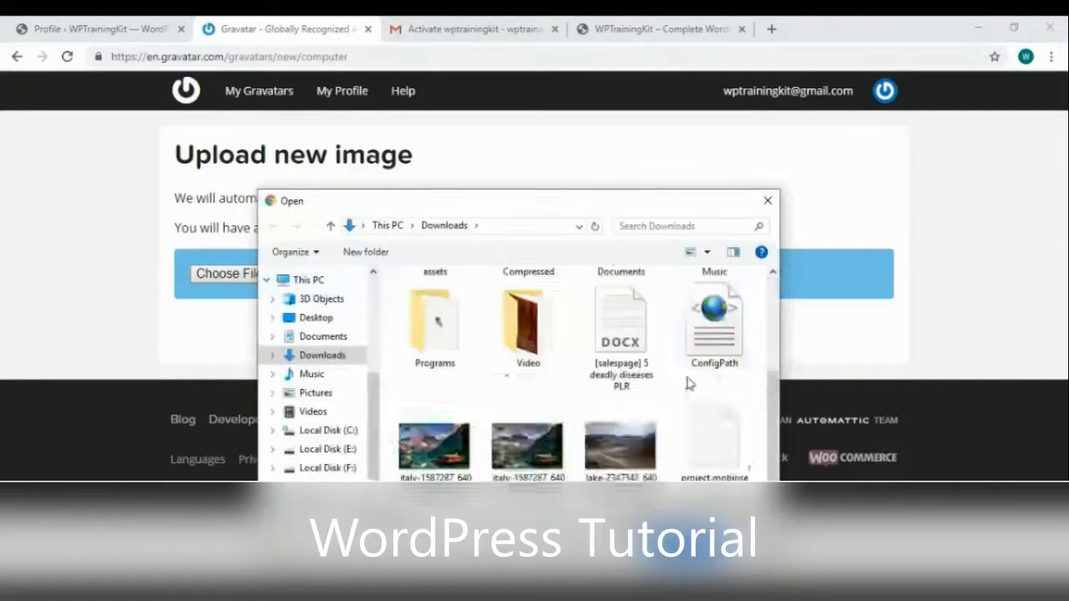
pyautogui.doubleClick(528, 434)
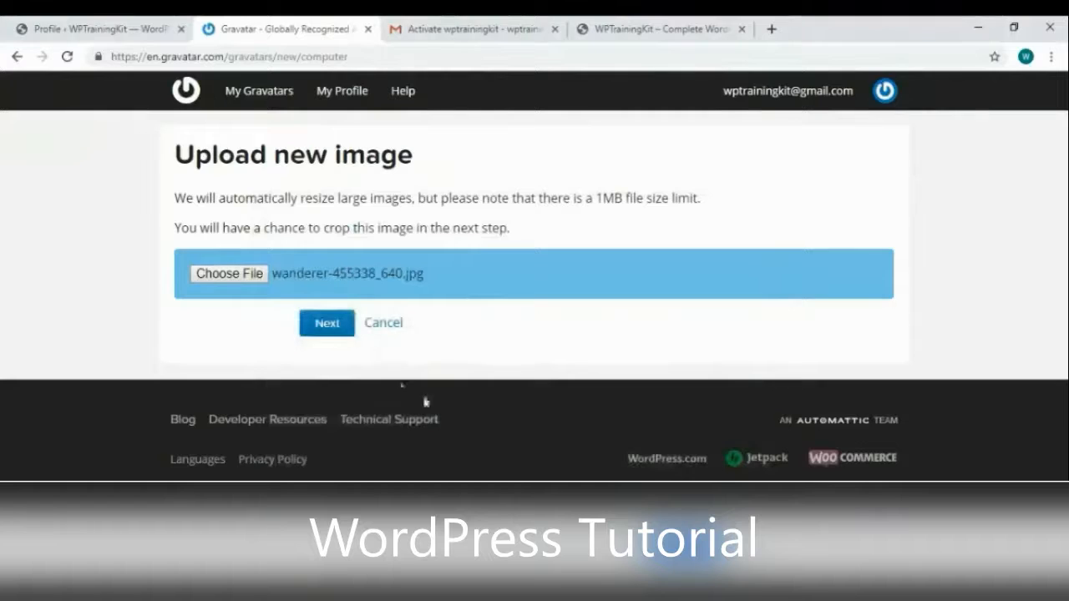
pyautogui.click(326, 332)
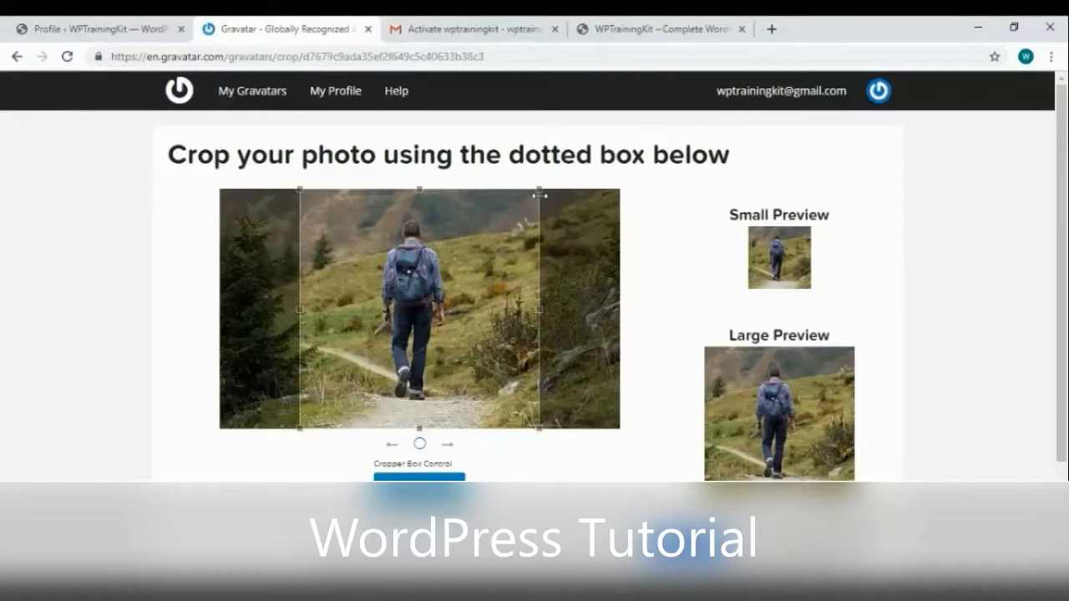
# Adjust the square crop around the hiker and apply it to reach the rating choices
pyautogui.moveTo(539, 191)
pyautogui.mouseDown()
pyautogui.moveTo(525, 211)
pyautogui.moveTo(553, 197)
pyautogui.mouseUp()
pyautogui.click(419, 477)
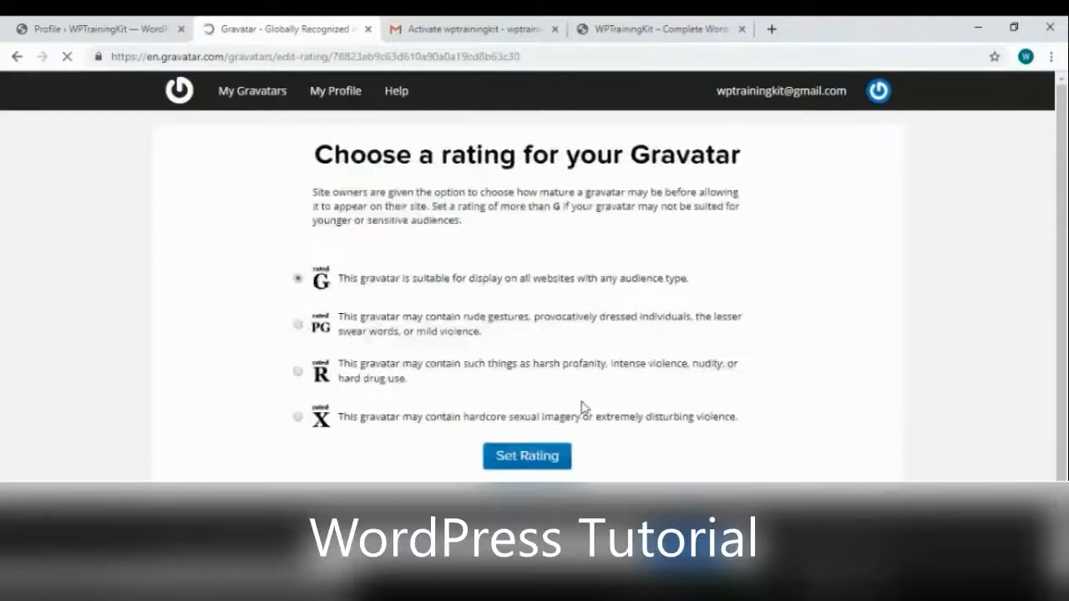
pyautogui.scroll(-3, 668, 340)
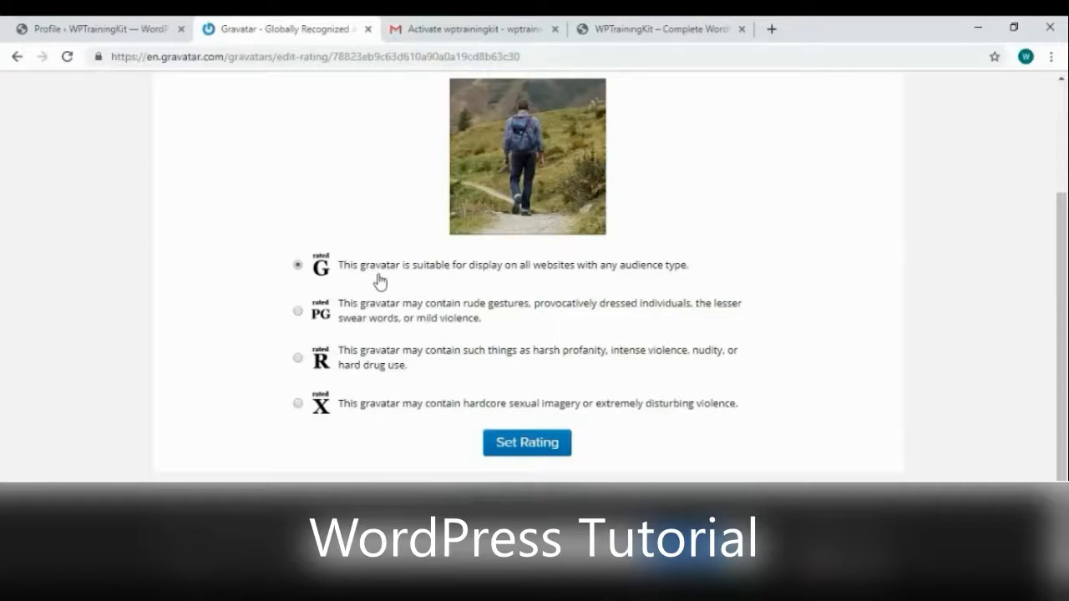
# Rate the new Gravatar image G and review it on the Manage Gravatars page
pyautogui.click(561, 449)
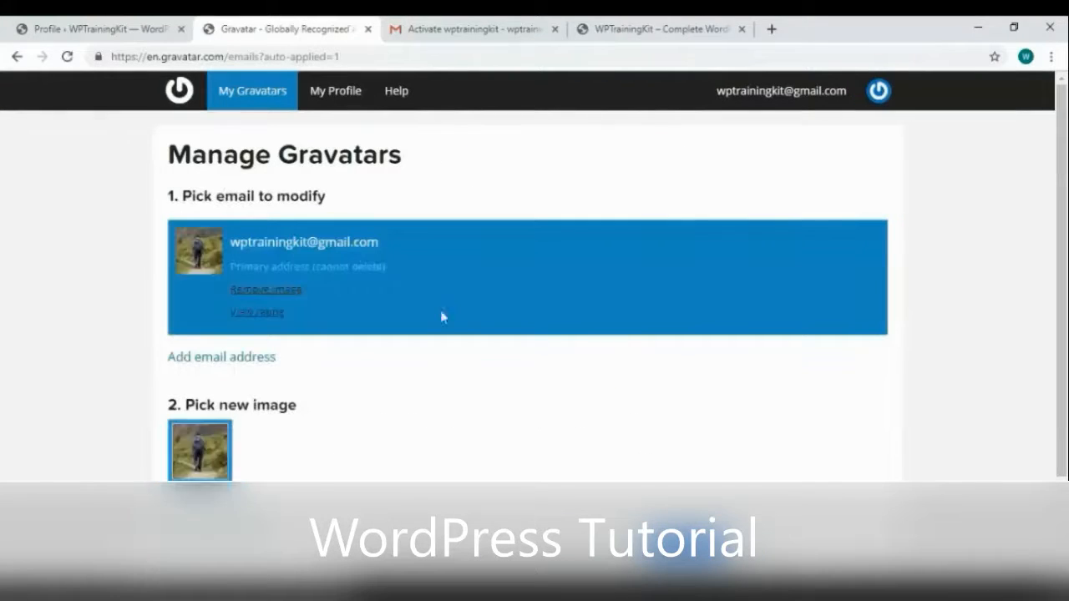
pyautogui.scroll(-2, 314, 296)
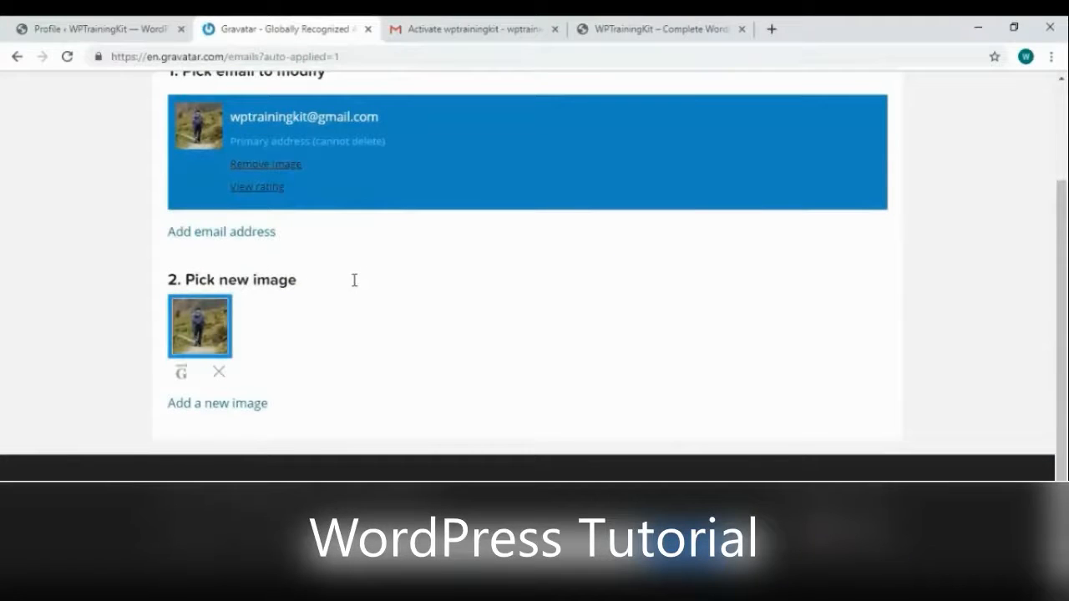
pyautogui.scroll(1, 354, 280)
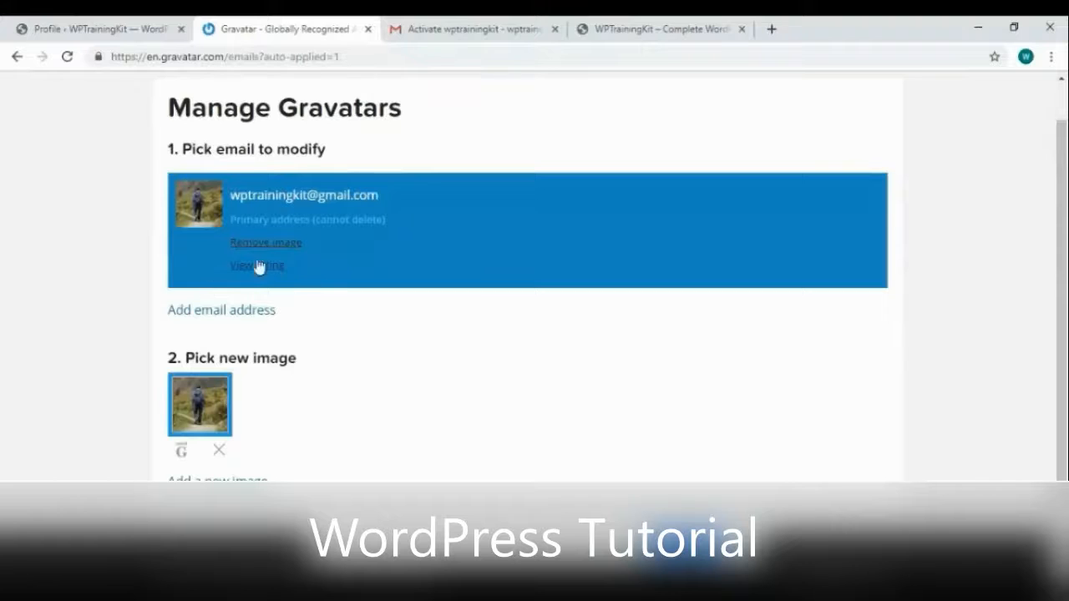
pyautogui.scroll(1, 358, 334)
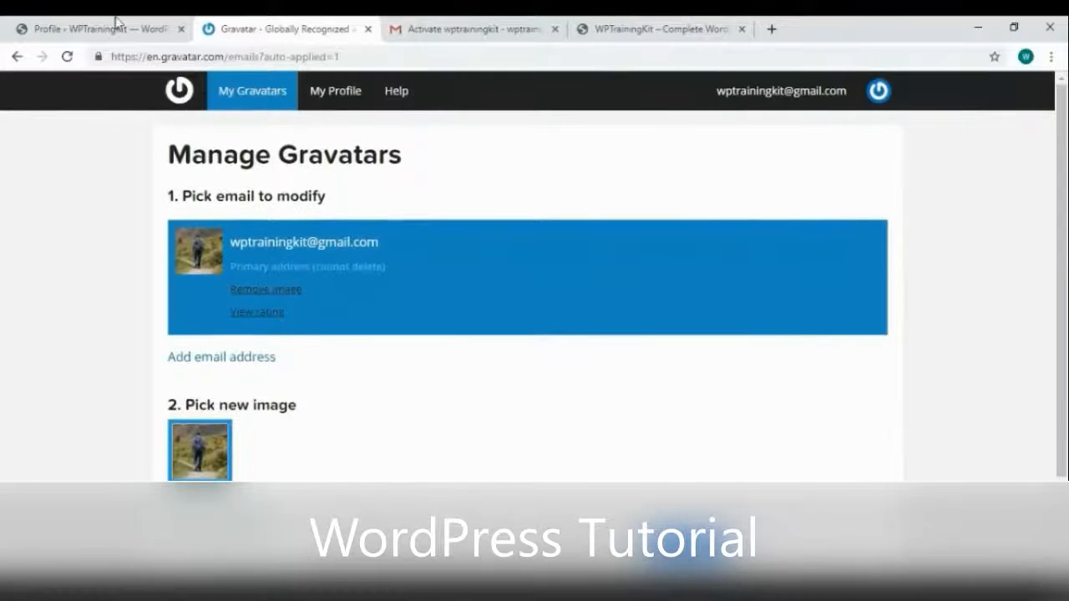
pyautogui.click(86, 30)
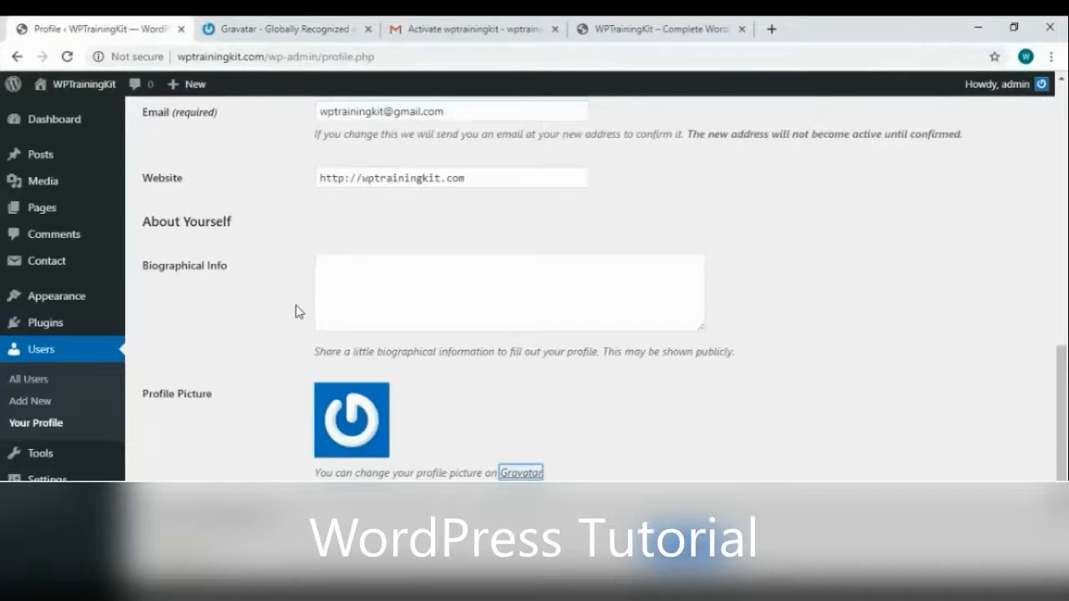
# Open 'Your Second Article Title Here' from All Posts and place the cursor after its first paragraph
pyautogui.click(102, 422)
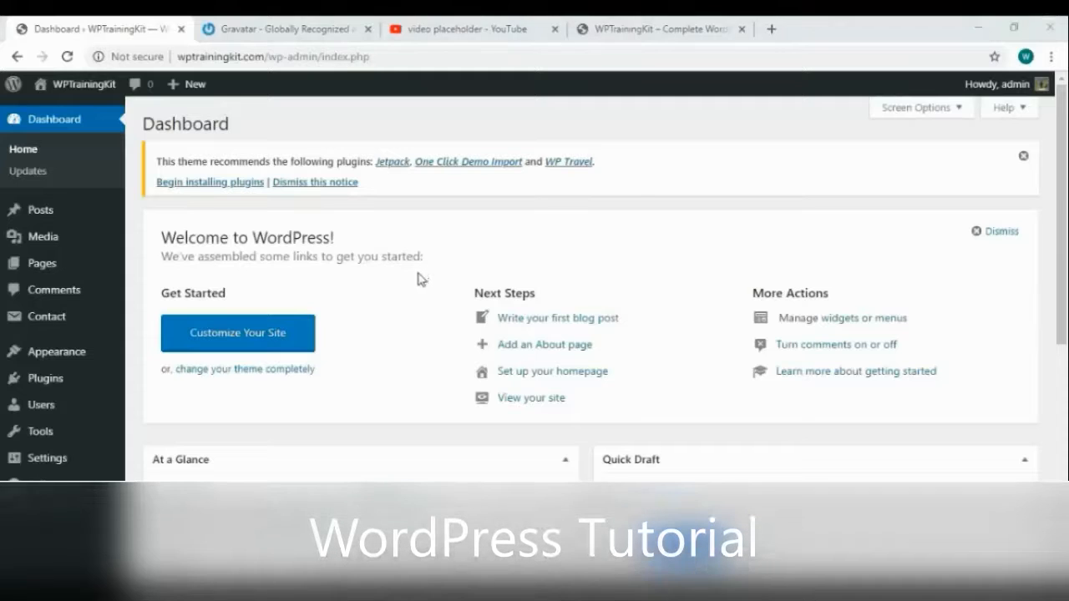
pyautogui.click(112, 209)
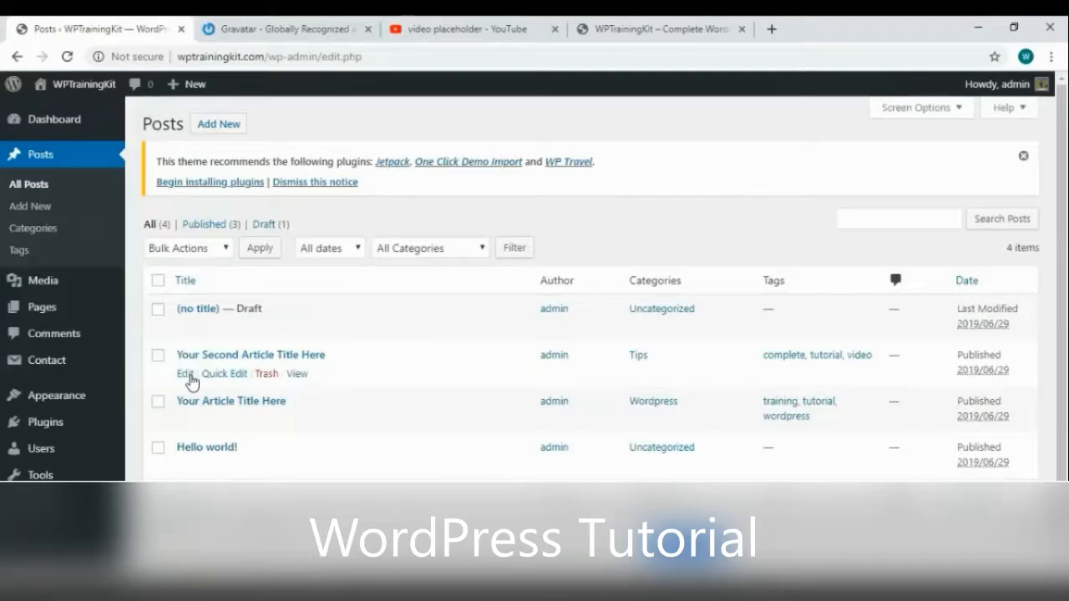
pyautogui.click(186, 375)
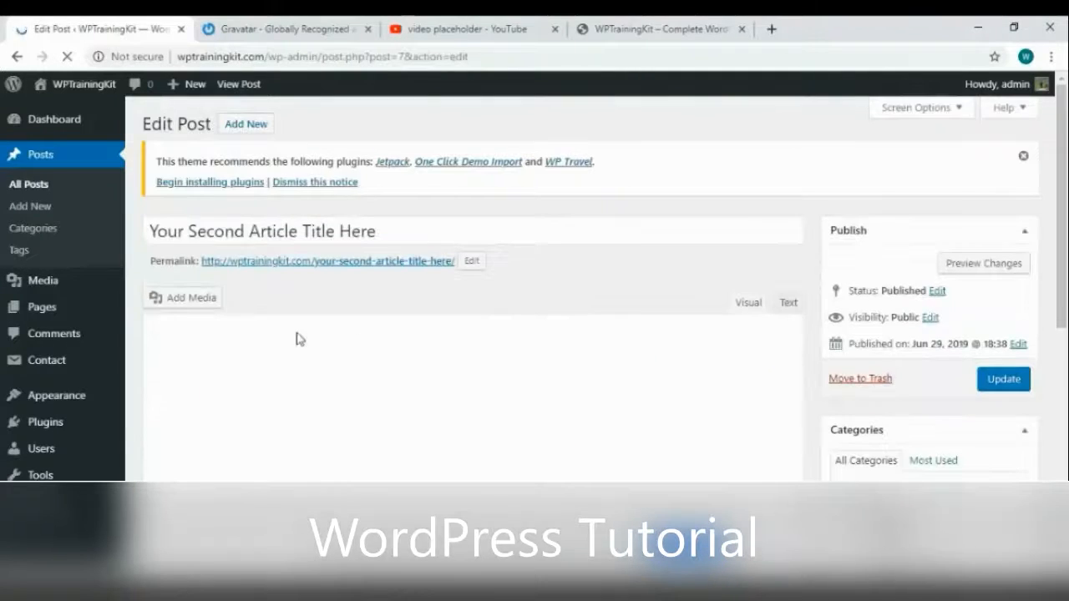
pyautogui.scroll(-1, 515, 416)
pyautogui.scroll(-6, 515, 416)
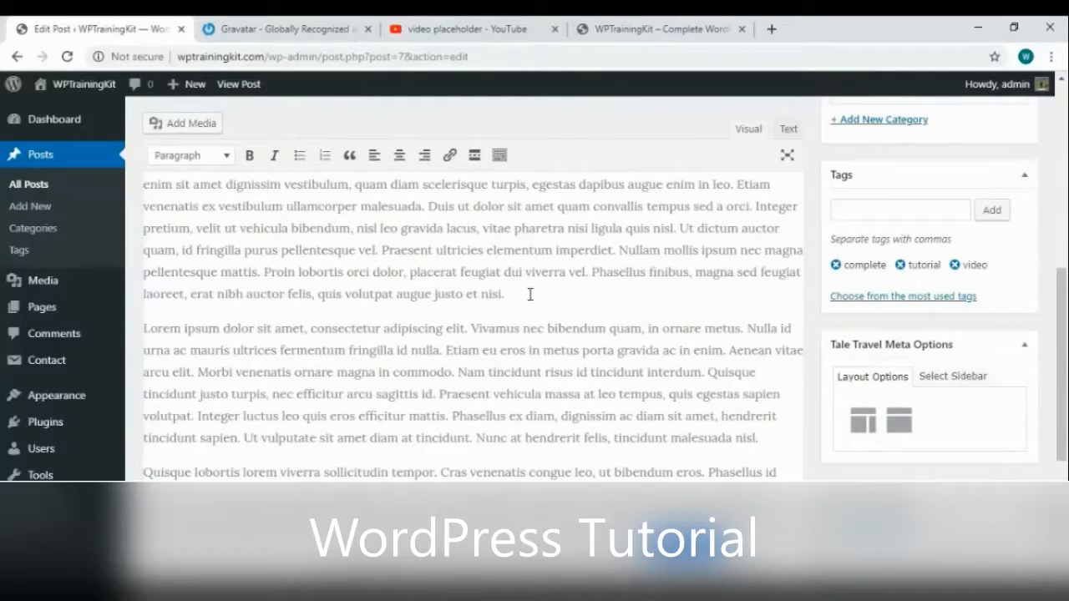
pyautogui.scroll(8, 530, 293)
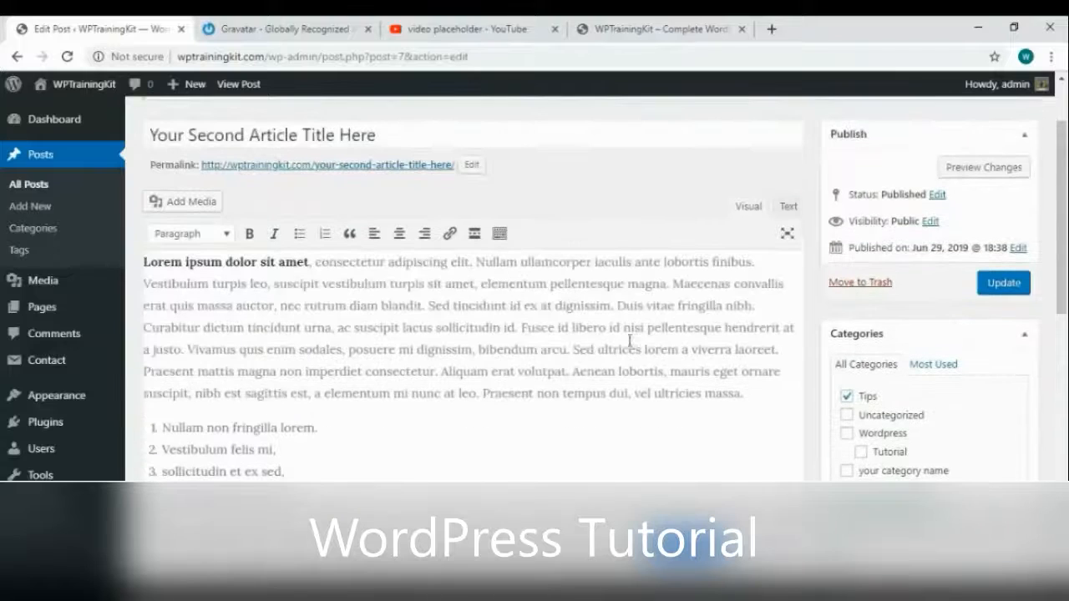
pyautogui.click(784, 387)
pyautogui.scroll(-1, 637, 415)
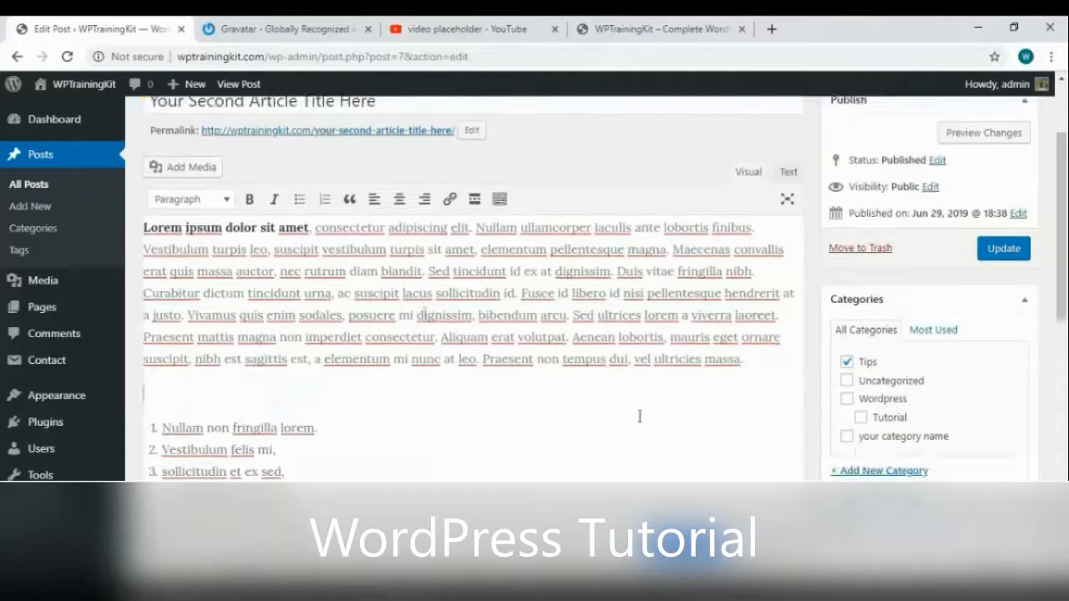
# Insert the lake-and-mountain photo italy-1587287_640 from the Media Library into the post
pyautogui.click(157, 170)
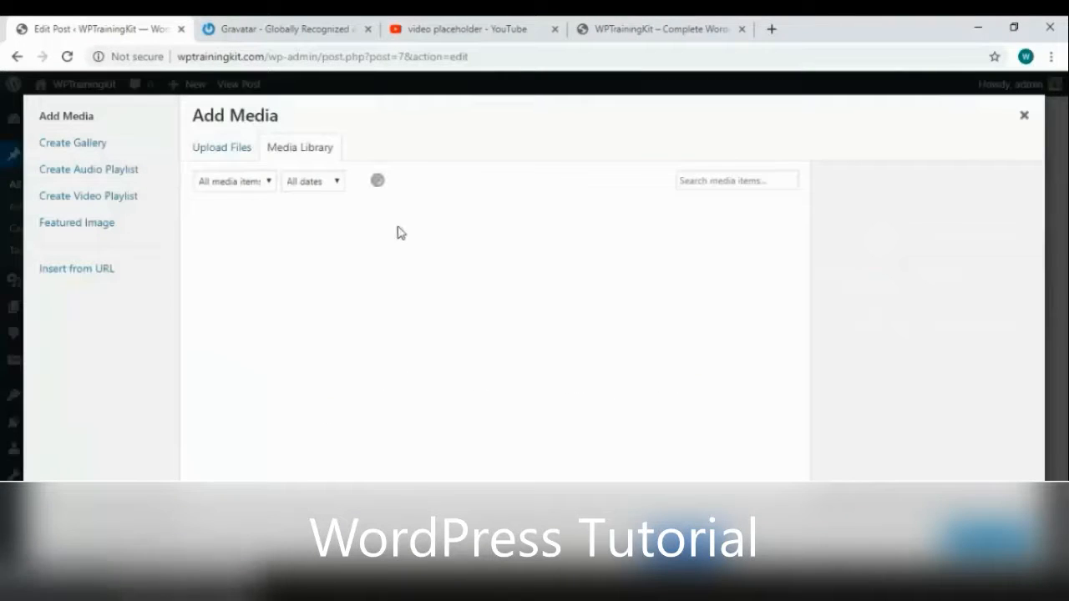
pyautogui.click(221, 157)
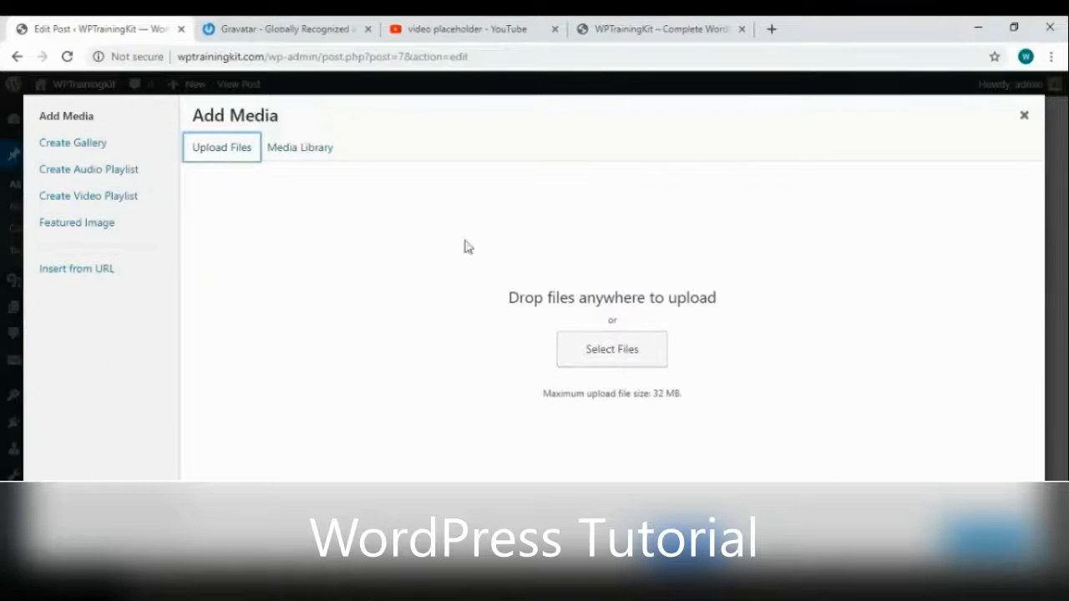
pyautogui.click(298, 155)
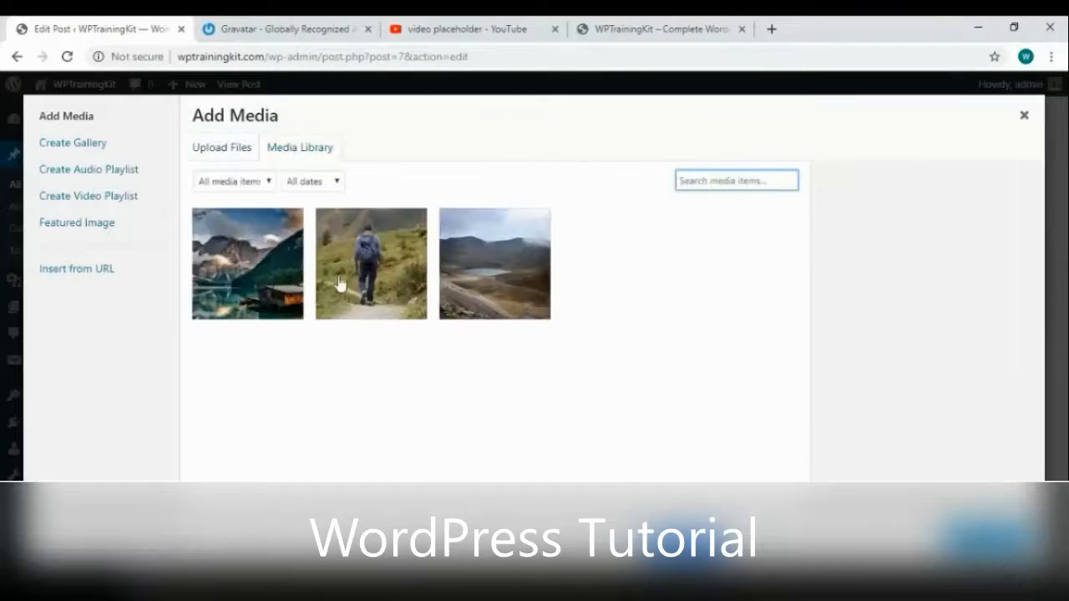
pyautogui.click(368, 284)
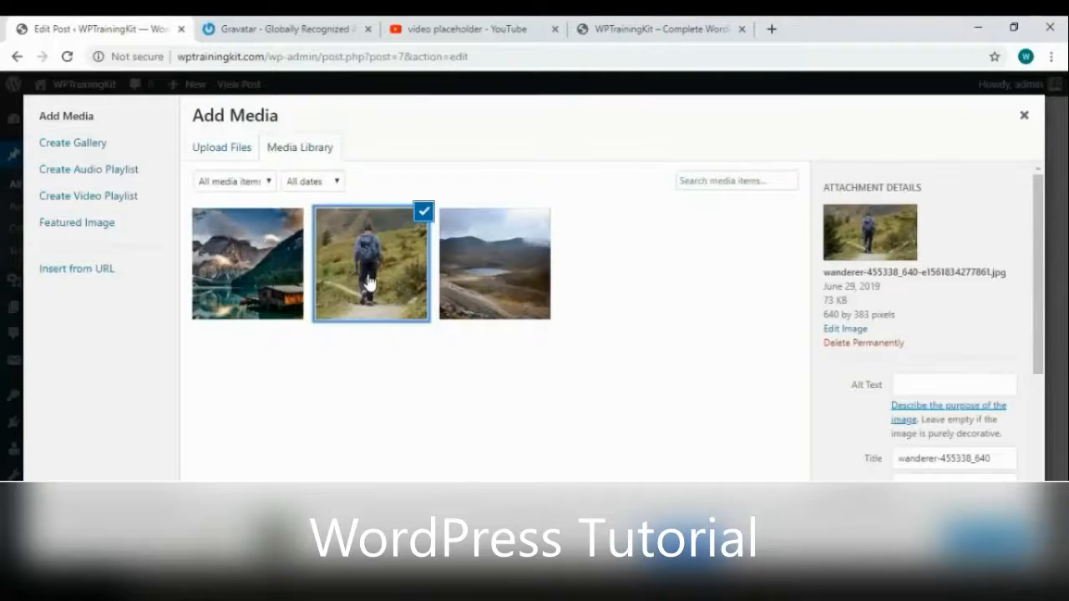
pyautogui.click(281, 281)
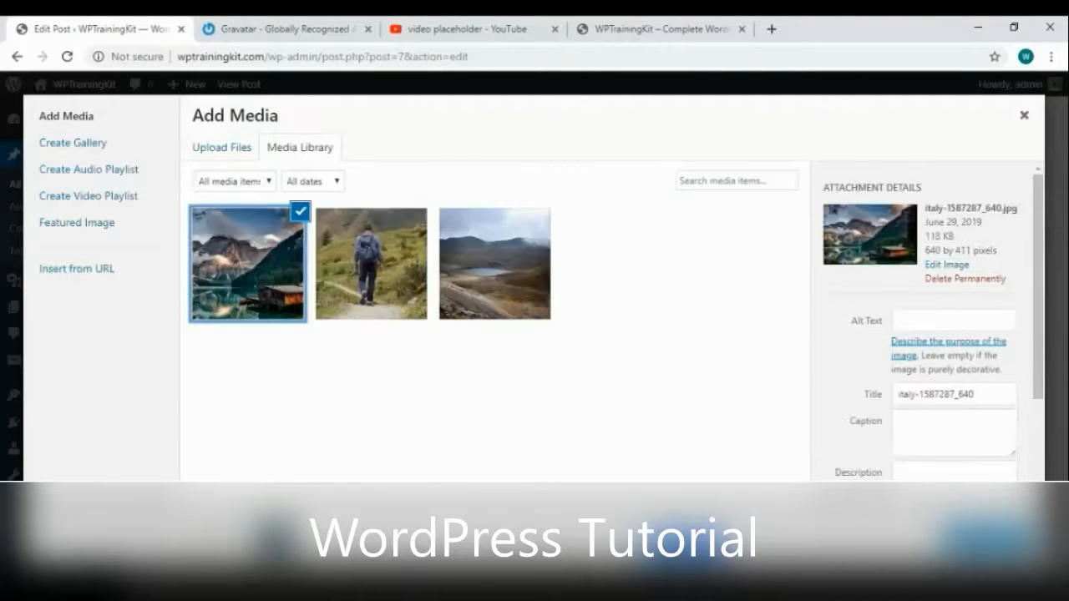
pyautogui.click(986, 540)
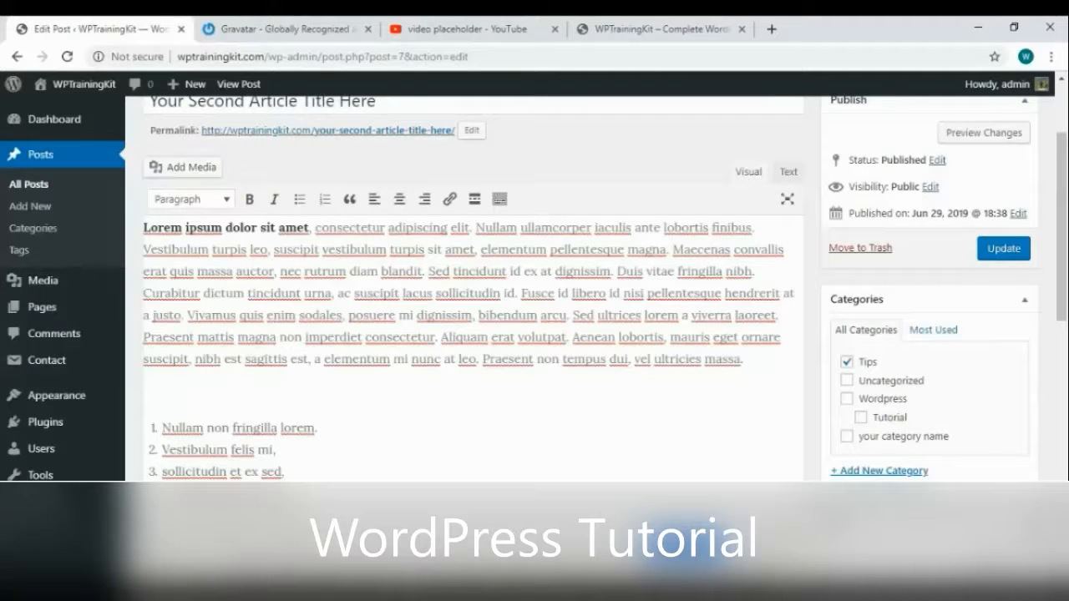
# Centre the lake image at Full Size 640 × 411 and update the post
pyautogui.scroll(-1, 501, 340)
pyautogui.click(347, 337)
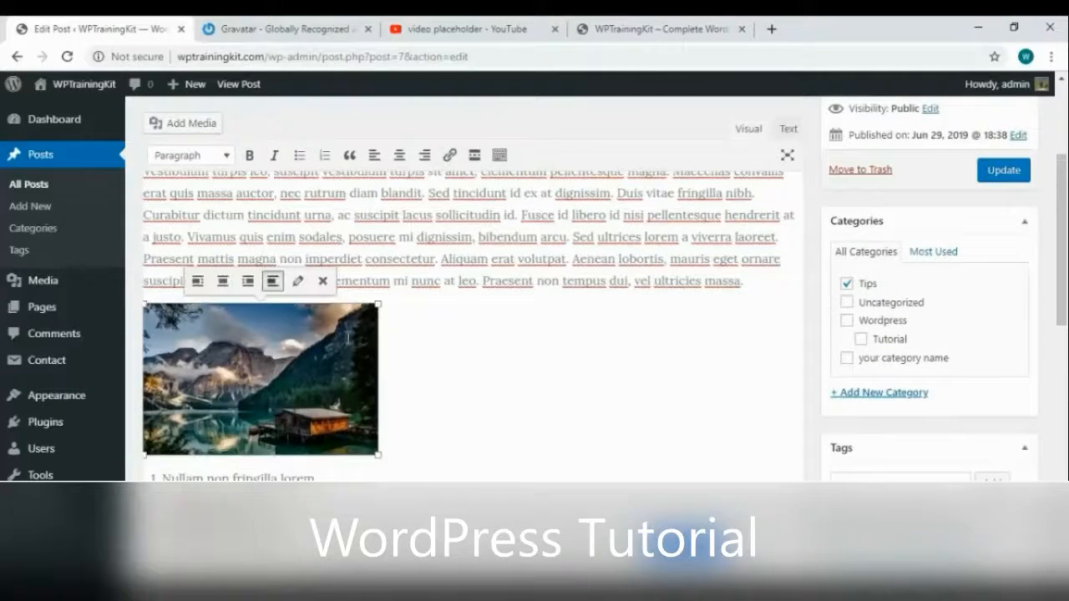
pyautogui.click(295, 284)
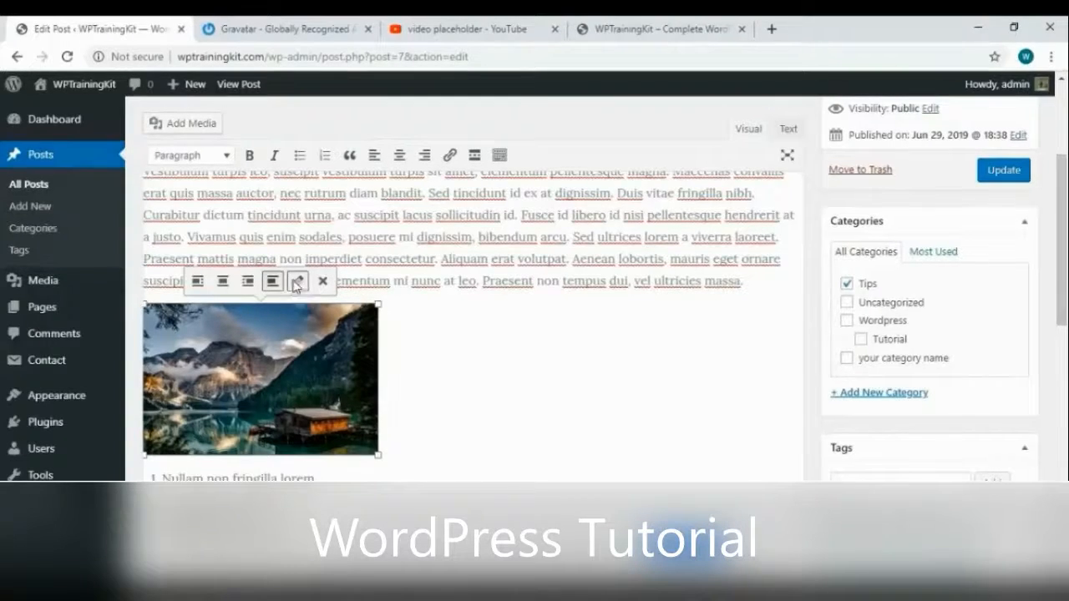
pyautogui.click(311, 324)
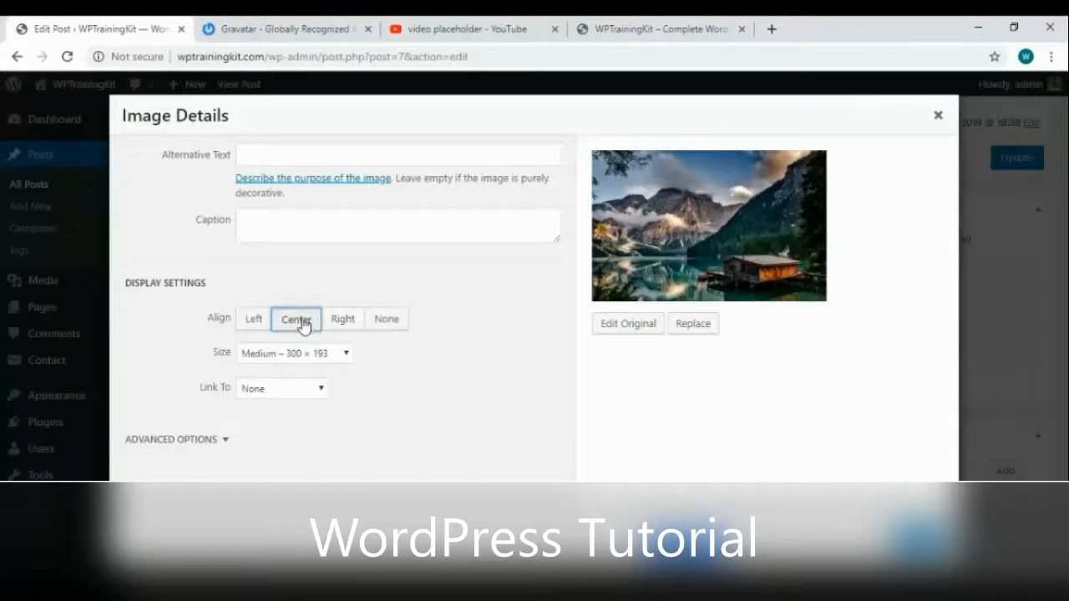
pyautogui.click(317, 354)
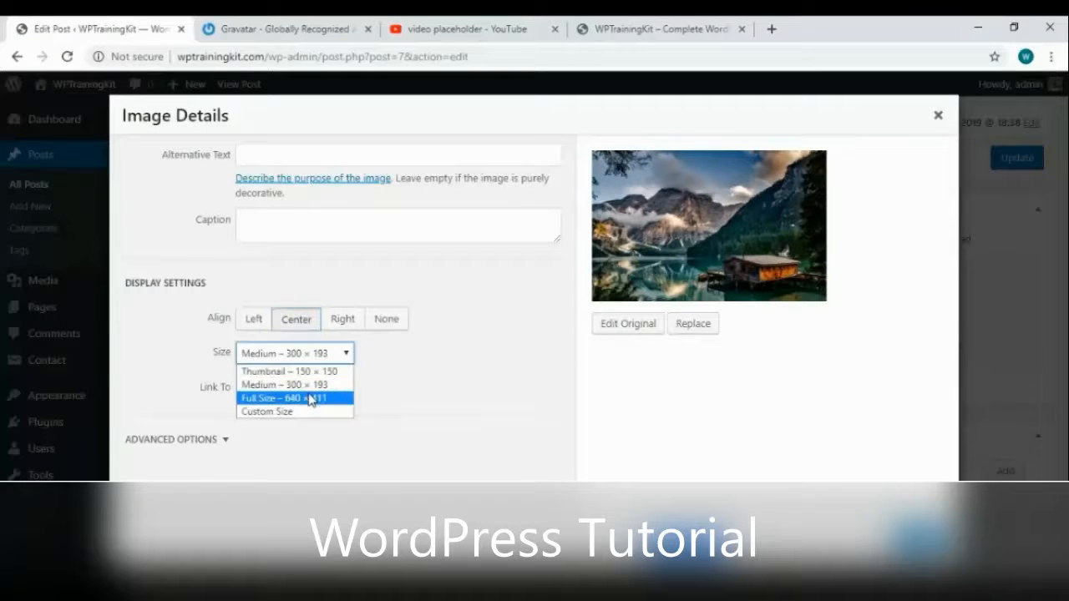
pyautogui.click(312, 399)
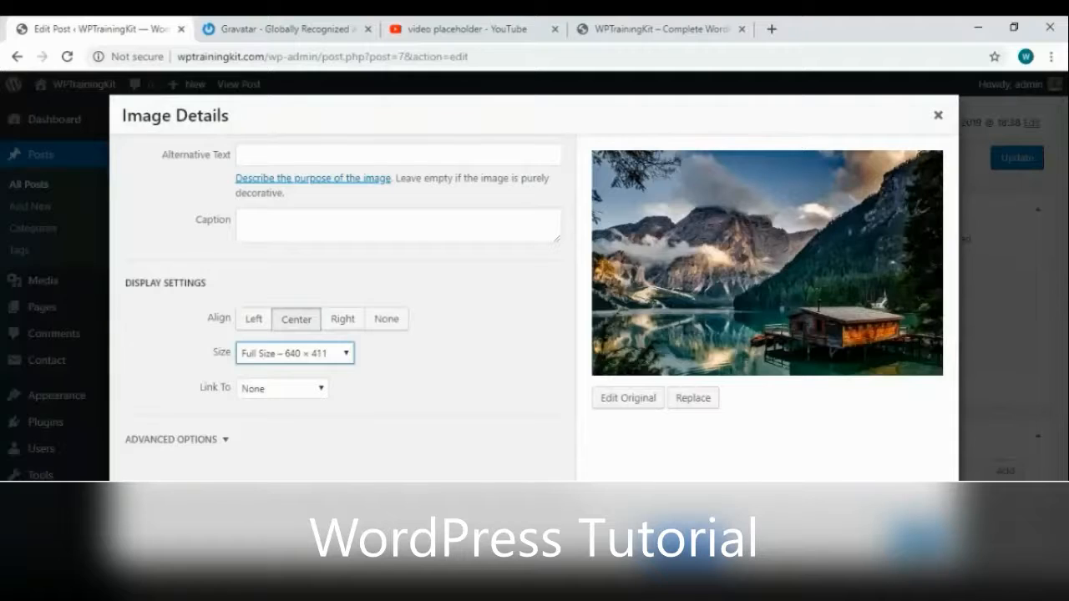
pyautogui.click(920, 538)
pyautogui.scroll(-2, 761, 389)
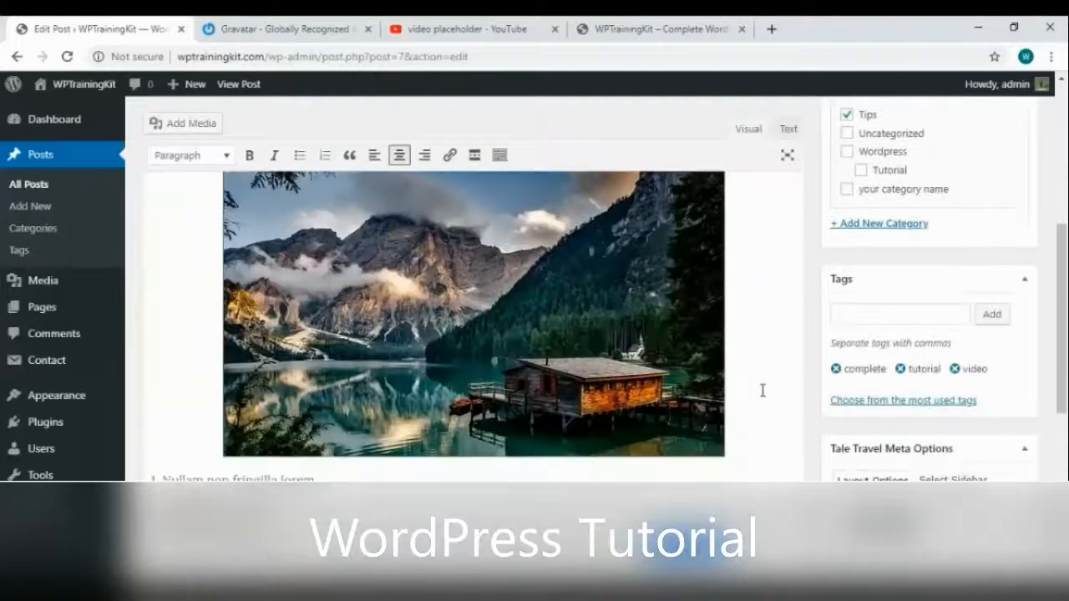
pyautogui.scroll(2, 763, 390)
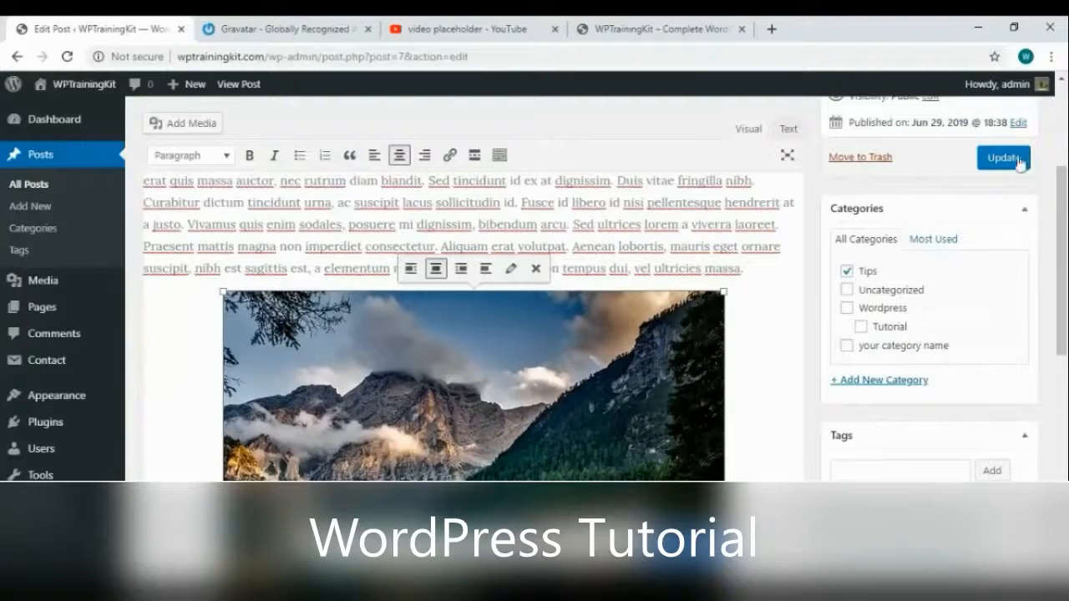
pyautogui.click(1003, 157)
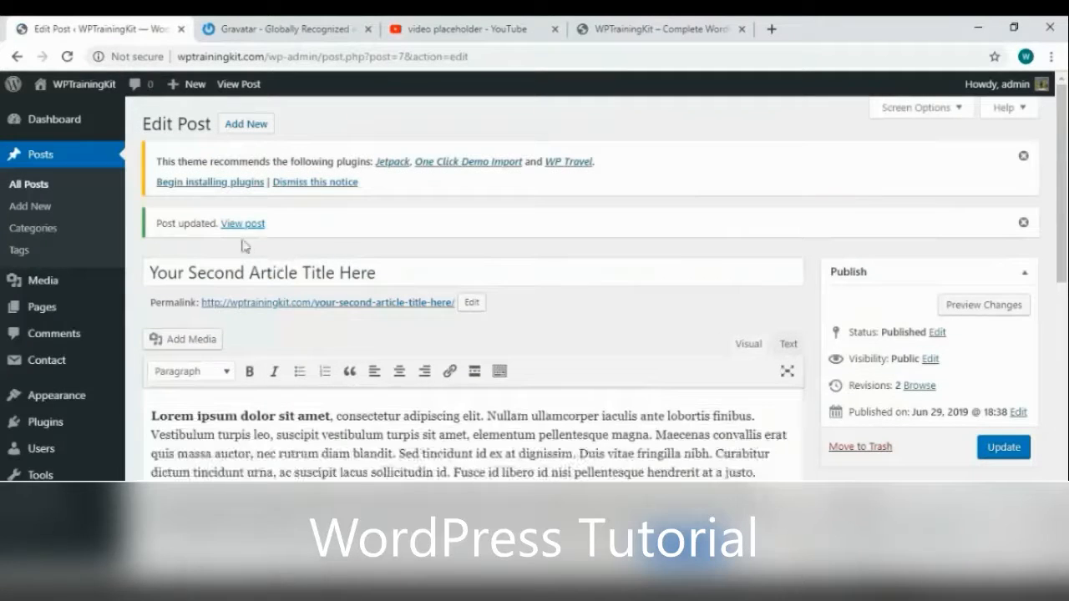
# View the live post in a new browser tab, checking the centred lake photo, then return to the editor
pyautogui.rightClick(243, 224)
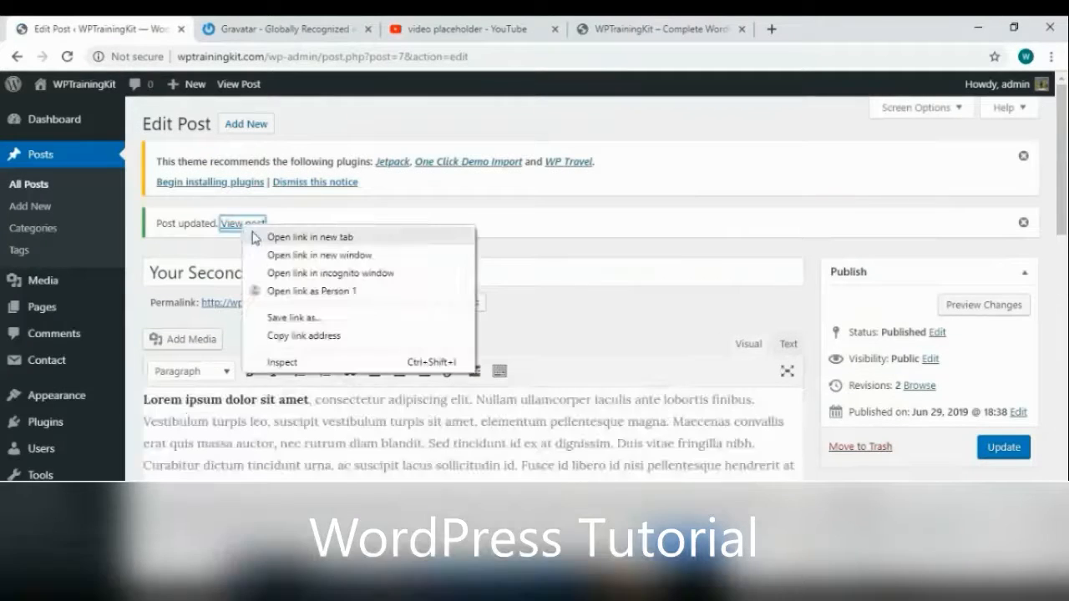
pyautogui.click(276, 236)
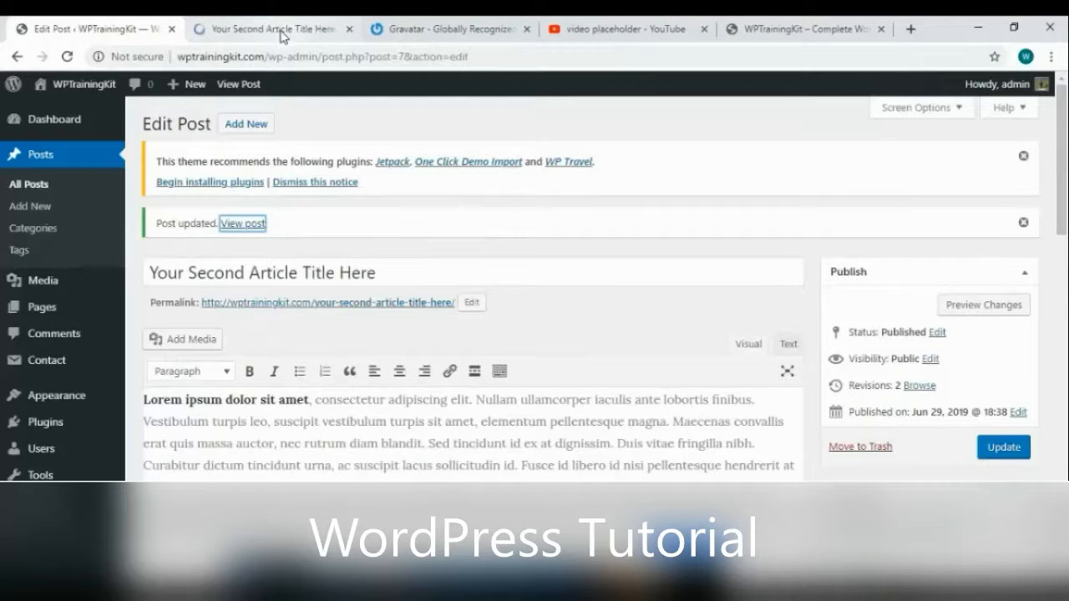
pyautogui.click(296, 37)
pyautogui.scroll(-8, 554, 320)
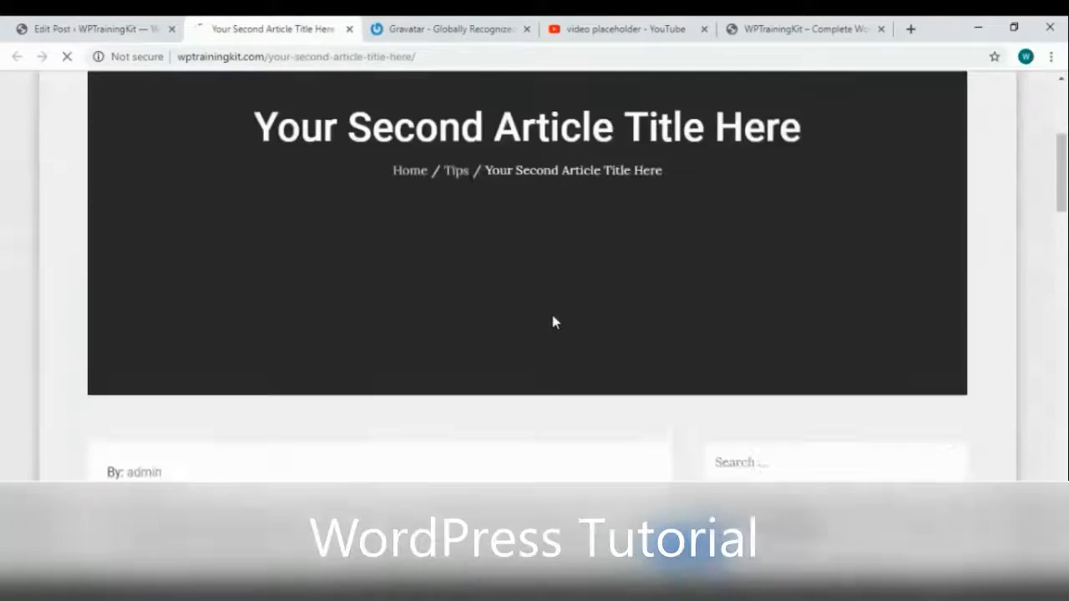
pyautogui.scroll(-3, 554, 318)
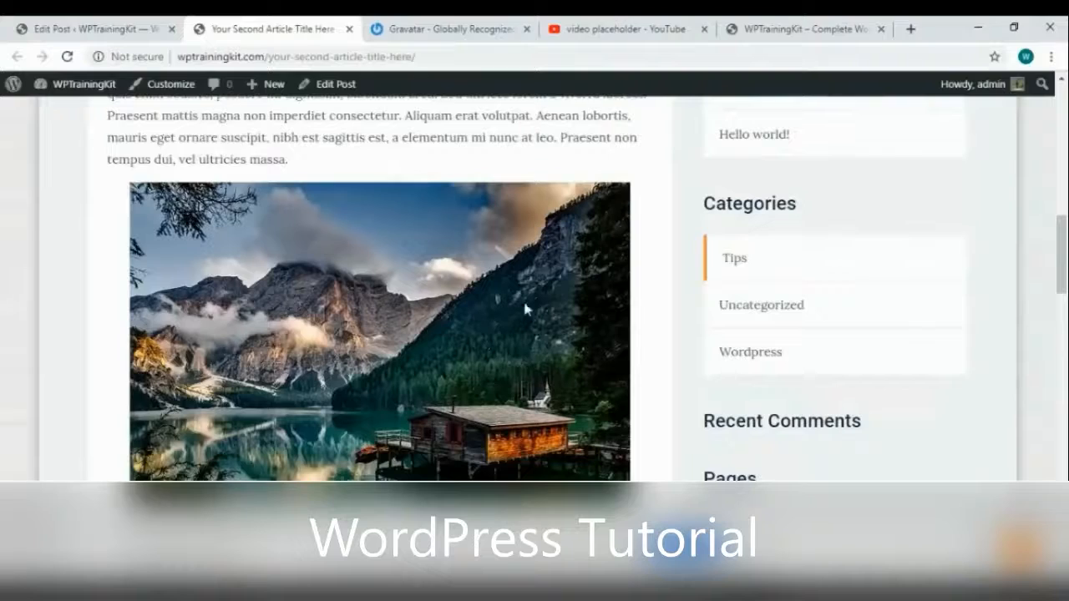
pyautogui.scroll(-7, 503, 330)
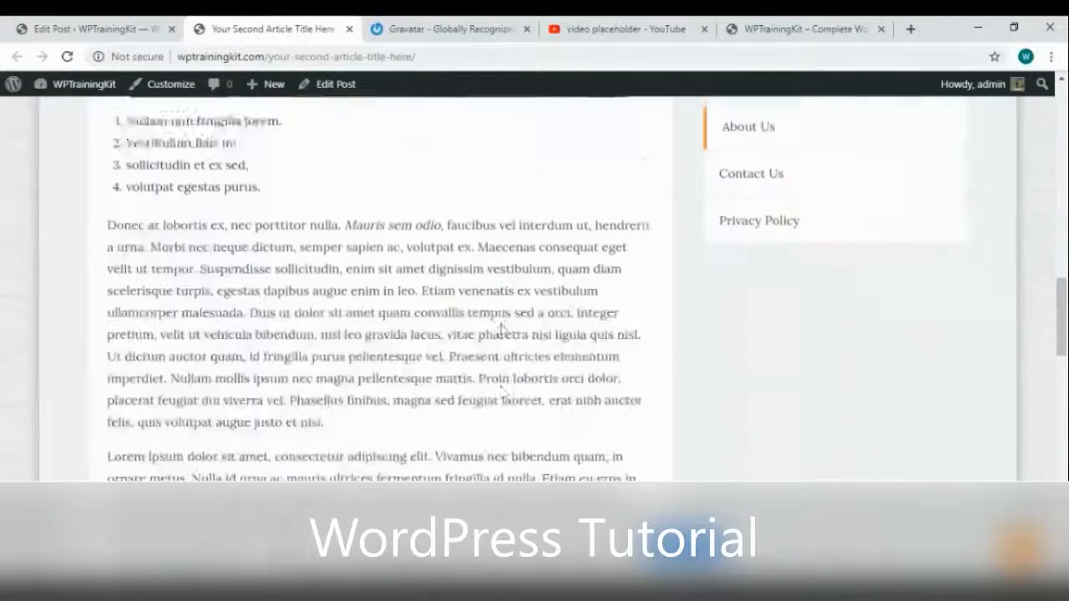
pyautogui.scroll(-2, 504, 328)
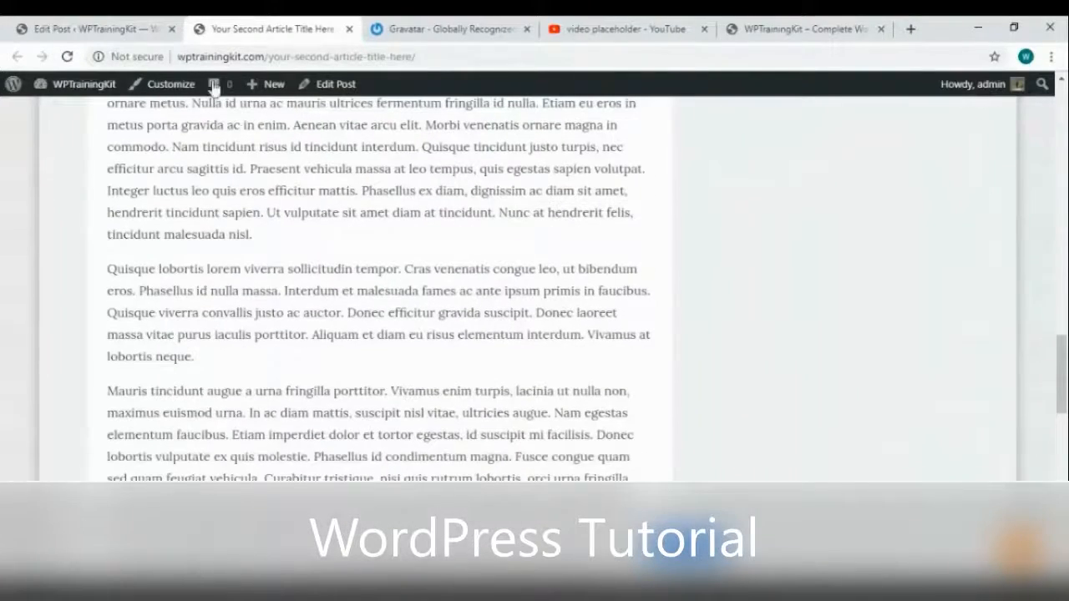
pyautogui.click(84, 31)
pyautogui.scroll(-10, 506, 332)
pyautogui.scroll(5, 507, 333)
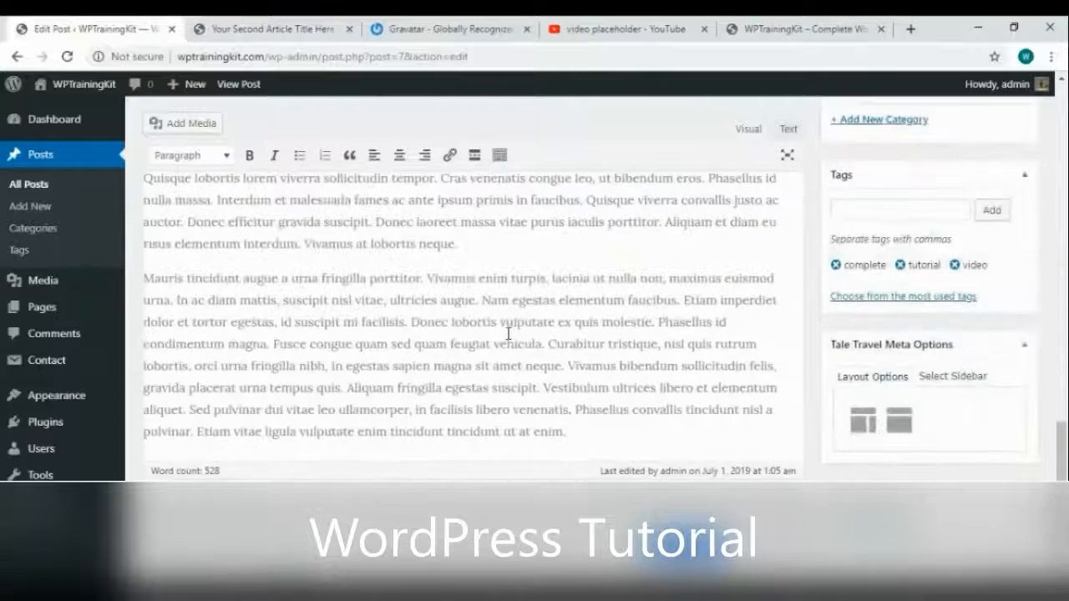
# Add an empty centred paragraph after the Donec paragraph ending 'nisi.'
pyautogui.click(525, 382)
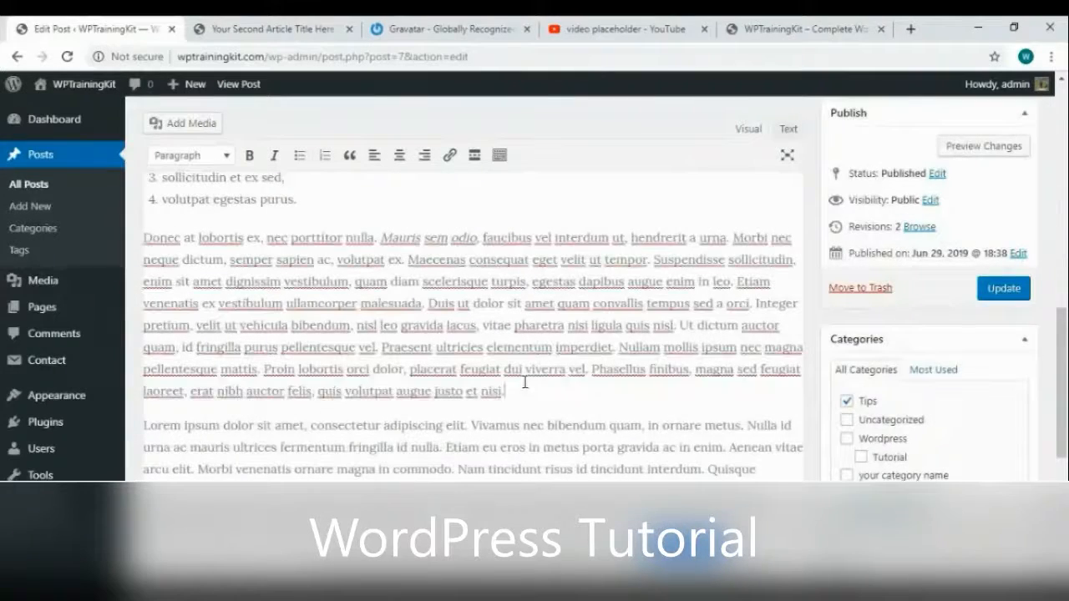
pyautogui.press('Return')
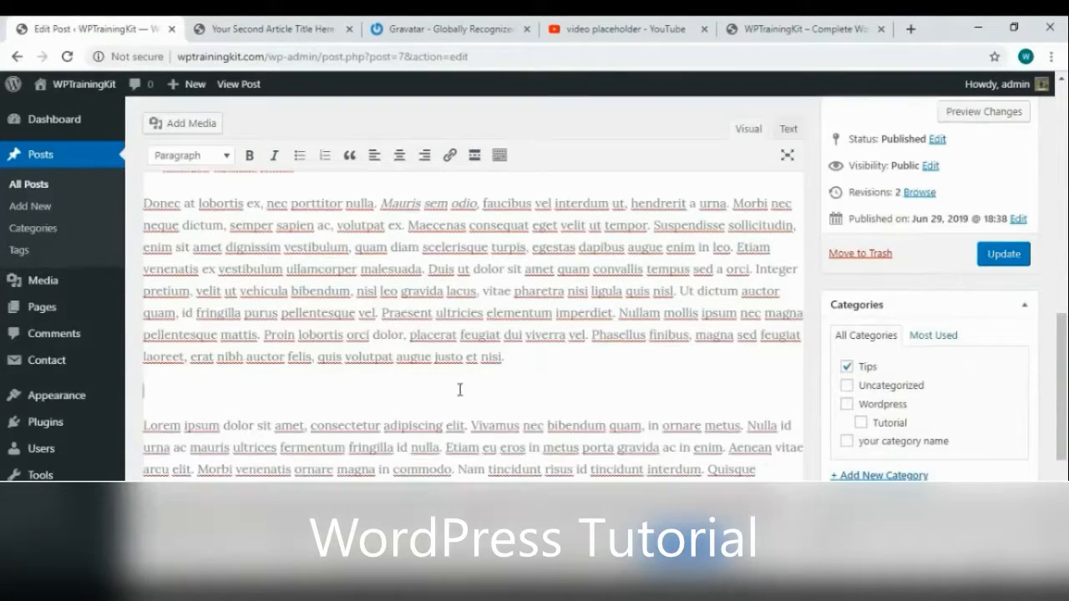
pyautogui.click(399, 156)
pyautogui.scroll(1, 771, 301)
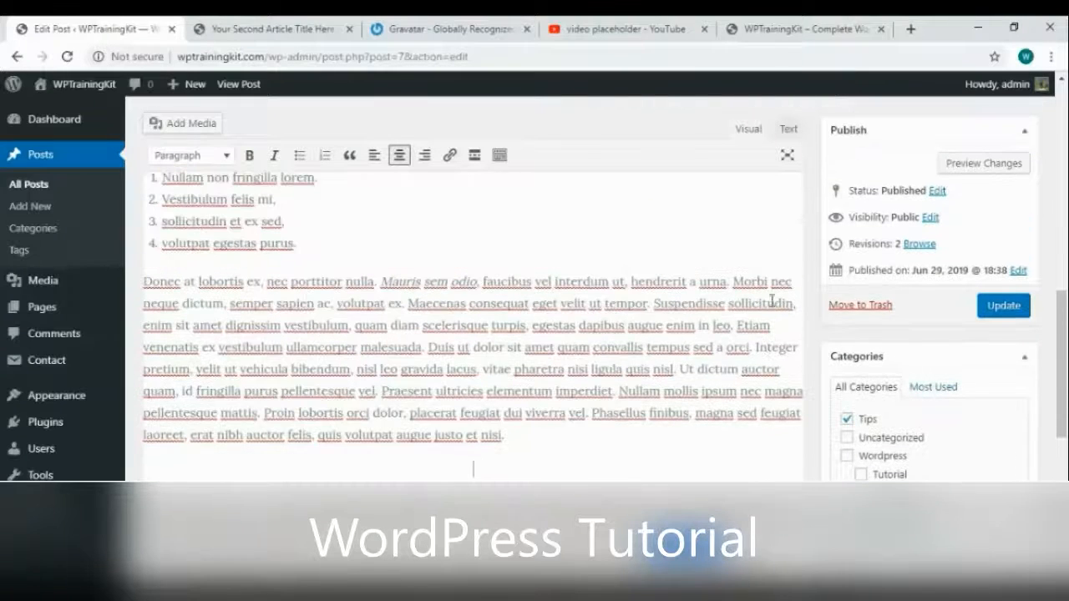
# Switch the editor to Text view to show the post's HTML source
pyautogui.click(789, 130)
pyautogui.scroll(-6, 609, 430)
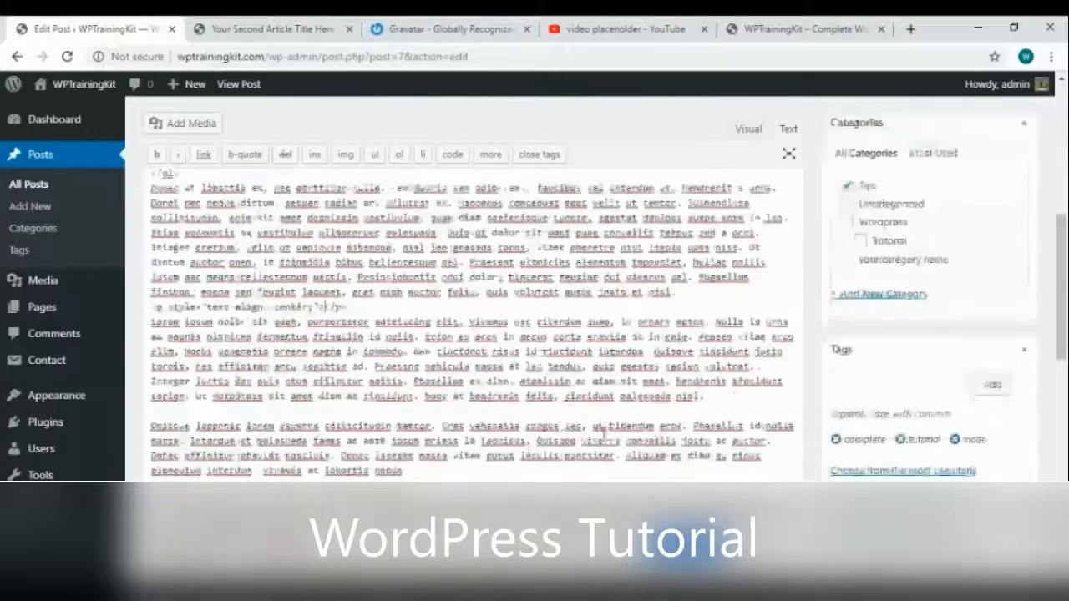
pyautogui.scroll(3, 605, 430)
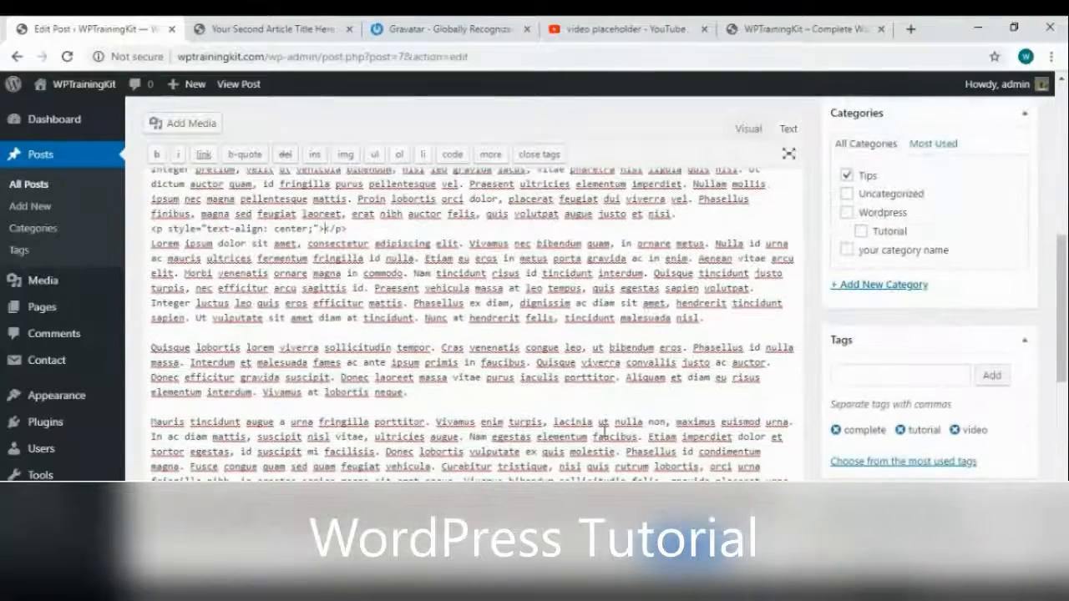
pyautogui.scroll(1, 413, 309)
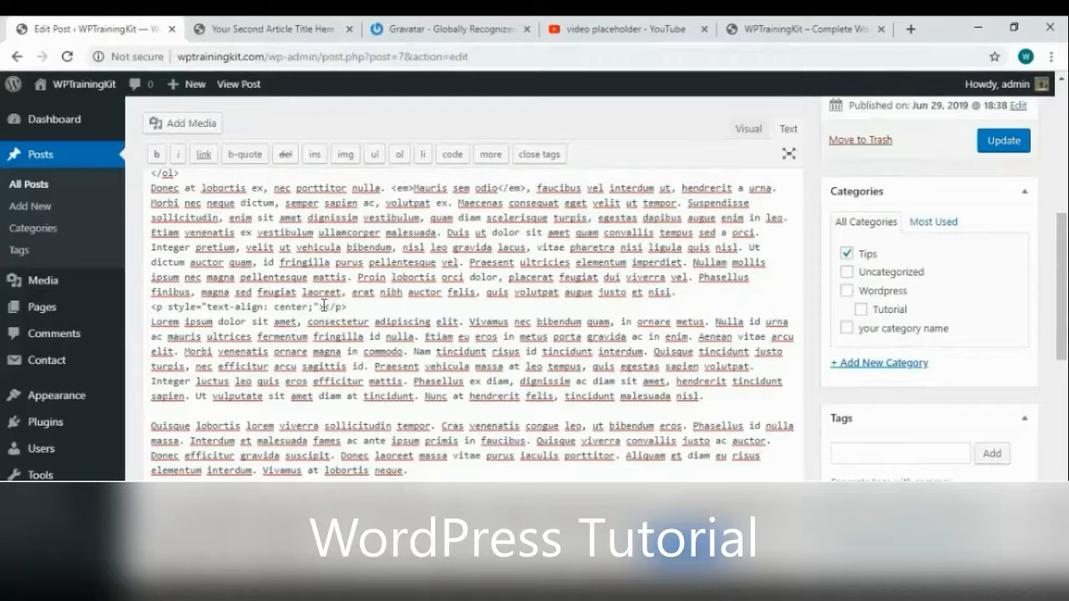
# Copy the 560 × 315 iframe embed code of the Clouds Background Video Placeholder on YouTube
pyautogui.click(626, 28)
pyautogui.scroll(-2, 465, 279)
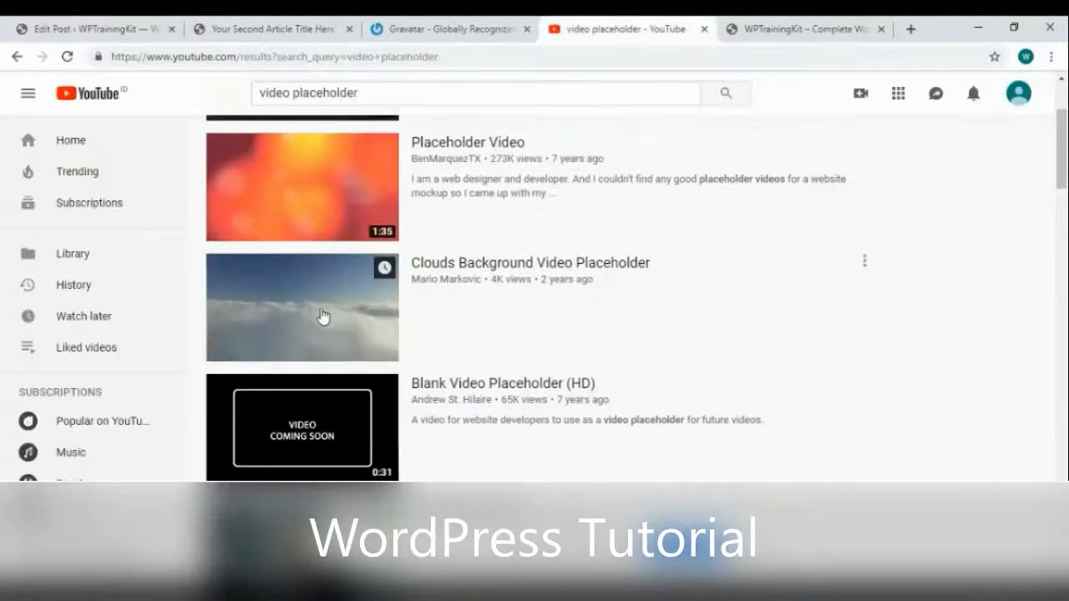
pyautogui.click(322, 317)
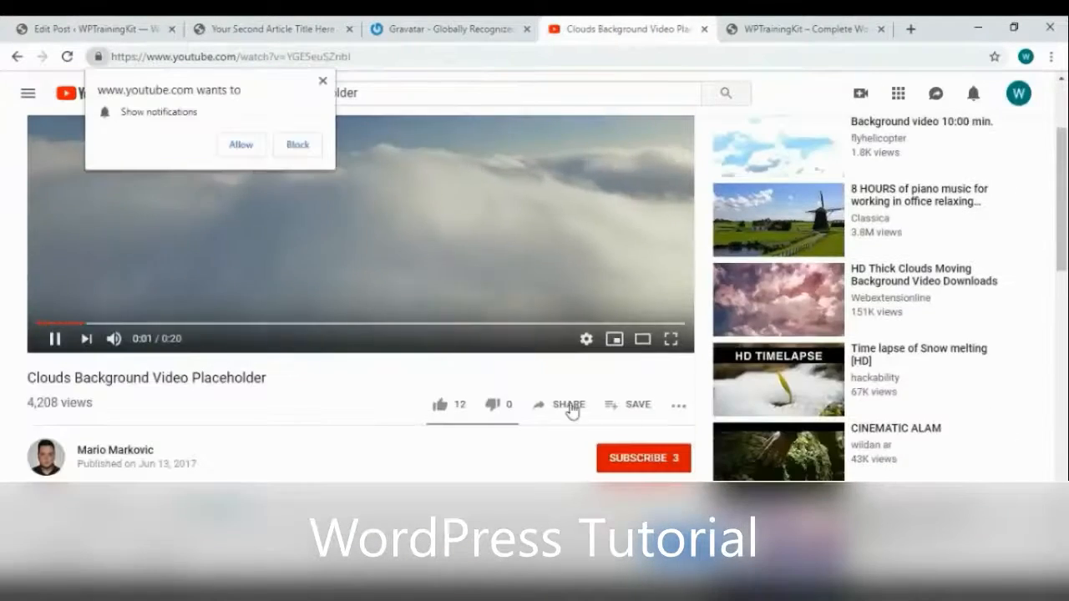
pyautogui.click(568, 406)
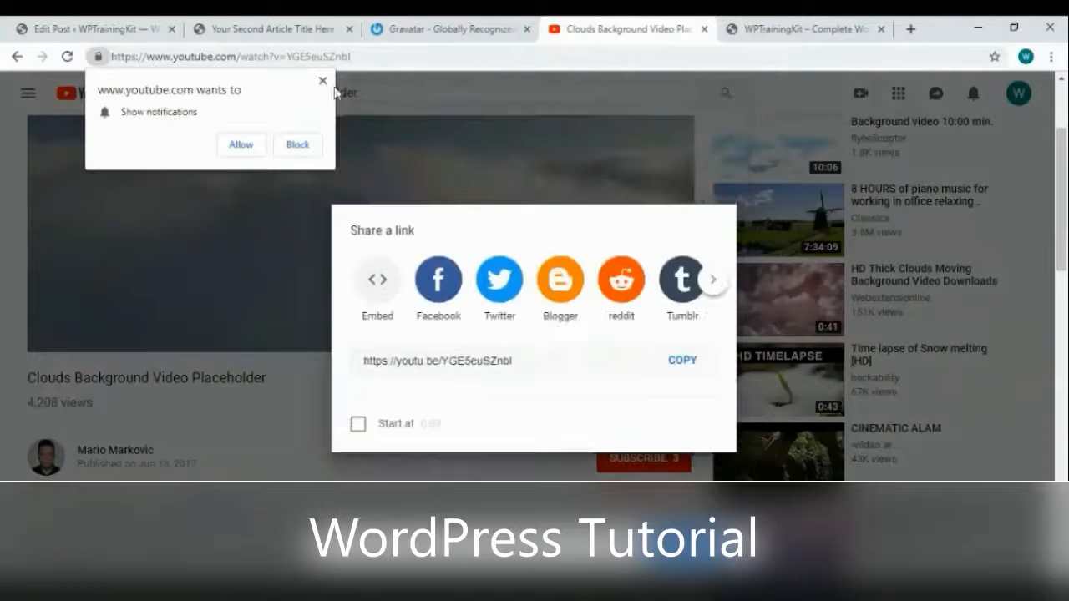
pyautogui.click(386, 307)
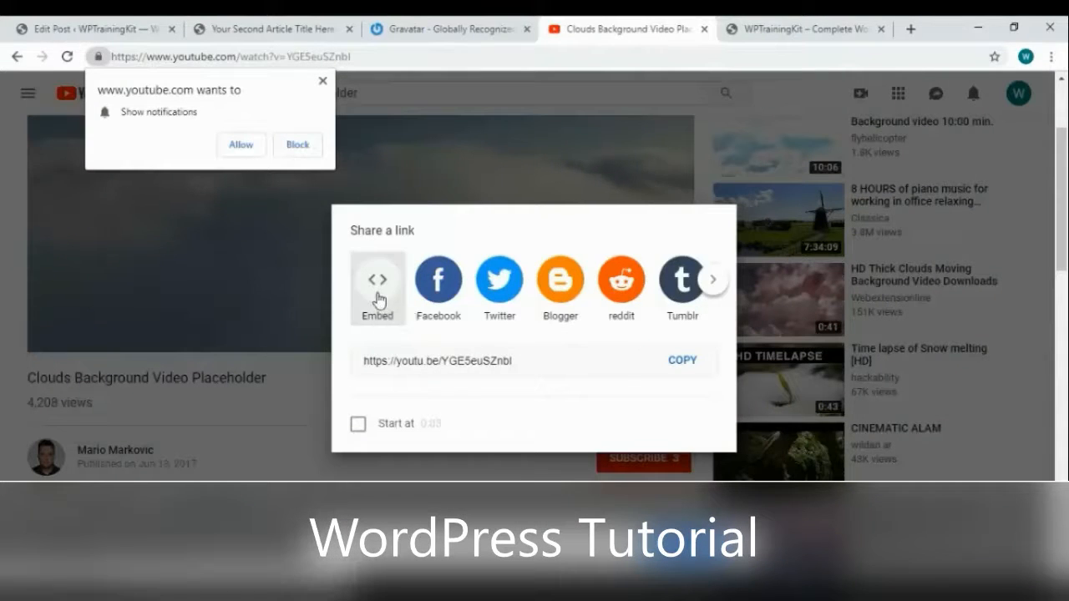
pyautogui.scroll(-2, 752, 327)
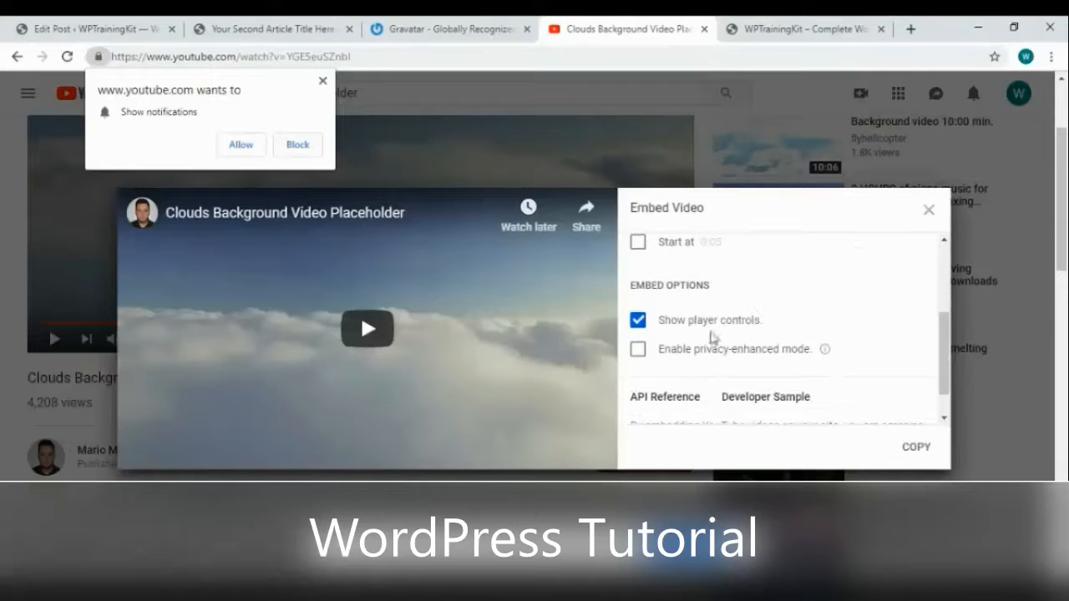
pyautogui.scroll(-1, 751, 316)
pyautogui.scroll(4, 721, 297)
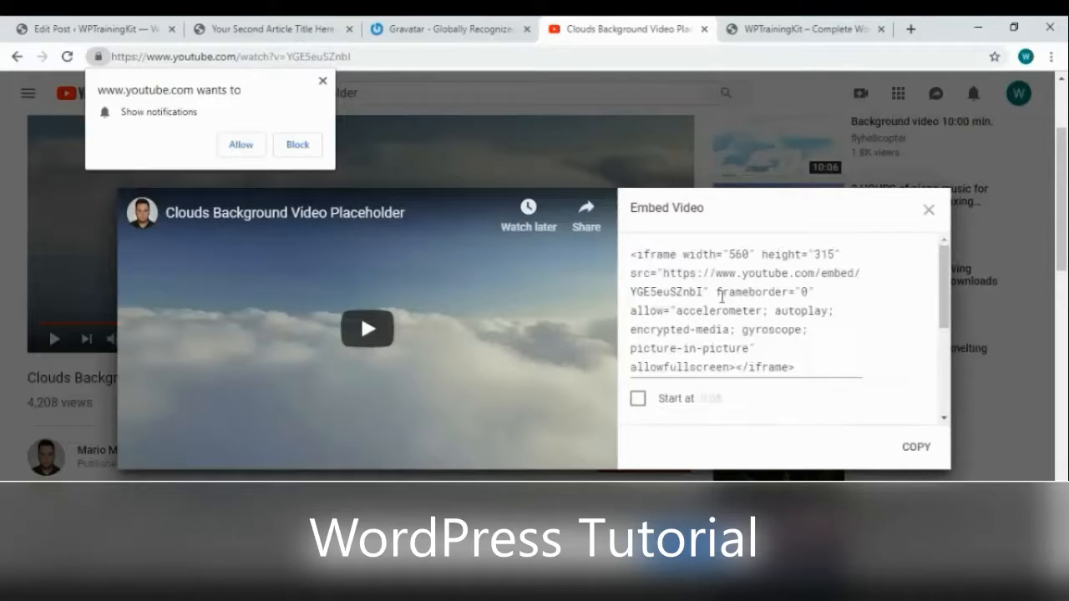
pyautogui.click(917, 449)
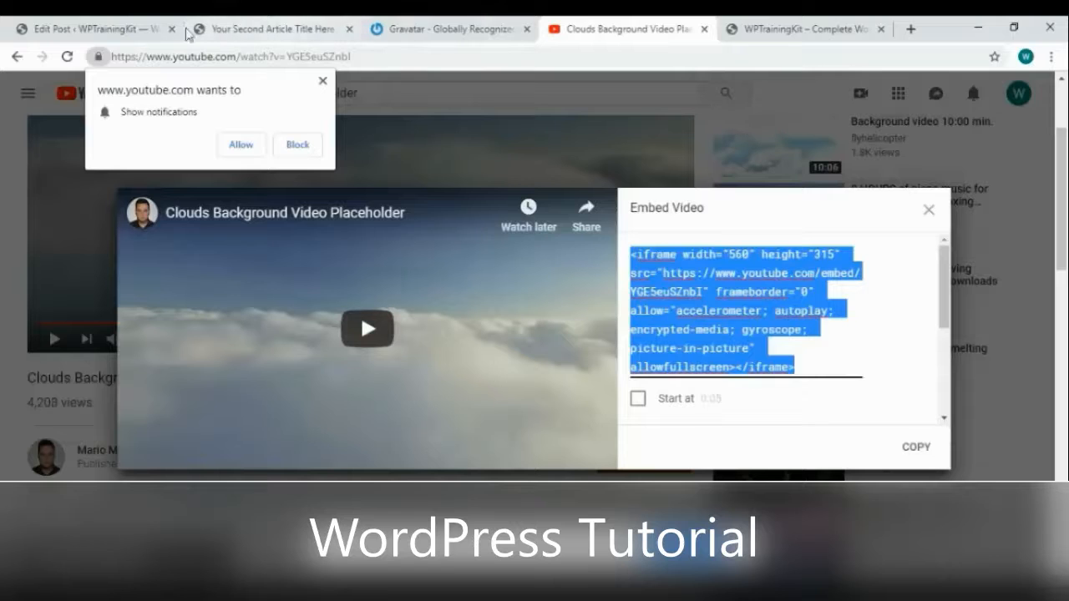
pyautogui.click(92, 28)
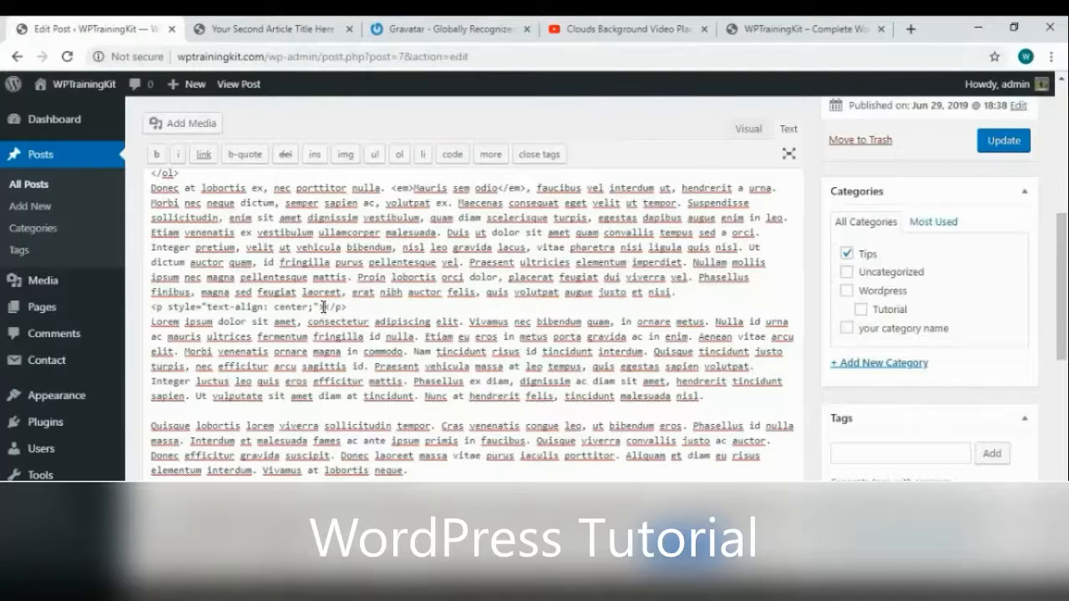
# Paste the embed code into the empty centred paragraph, return to Visual view, and update the post
pyautogui.rightClick(324, 306)
pyautogui.click(382, 429)
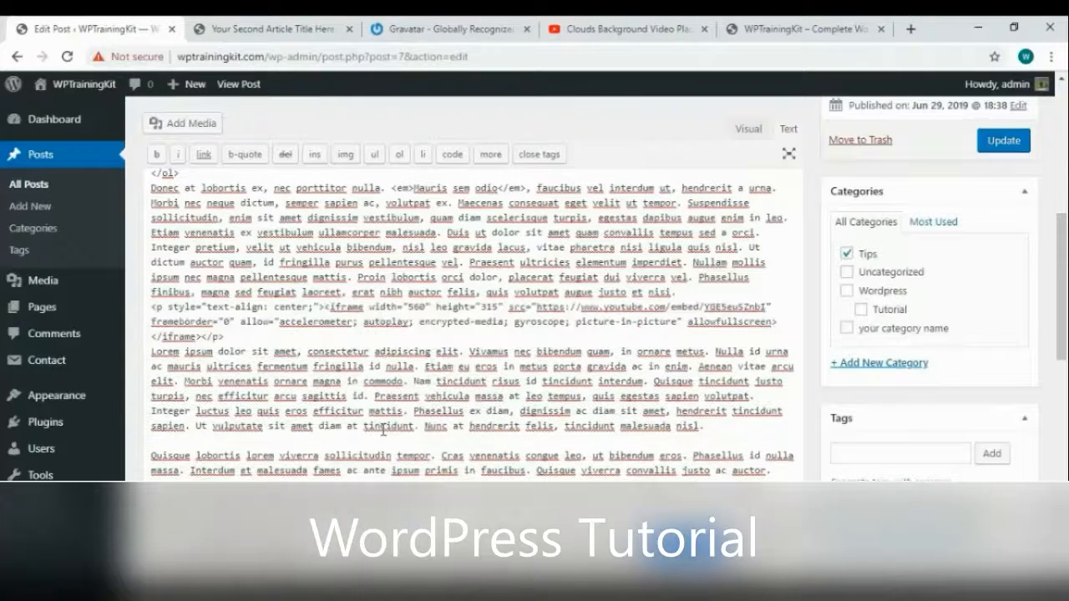
pyautogui.click(747, 131)
pyautogui.scroll(2, 714, 310)
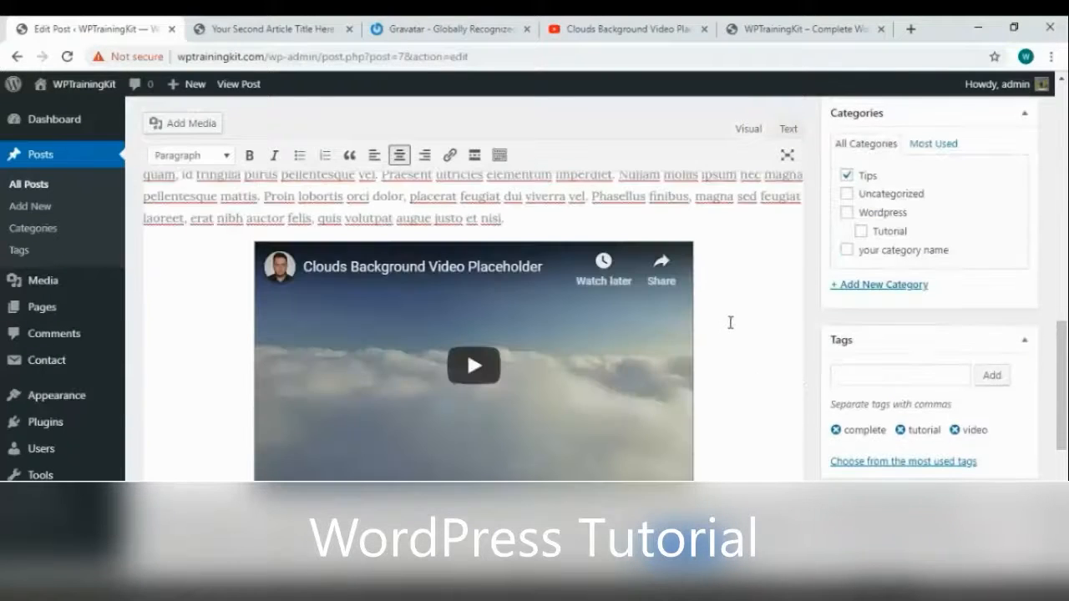
pyautogui.scroll(2, 1054, 343)
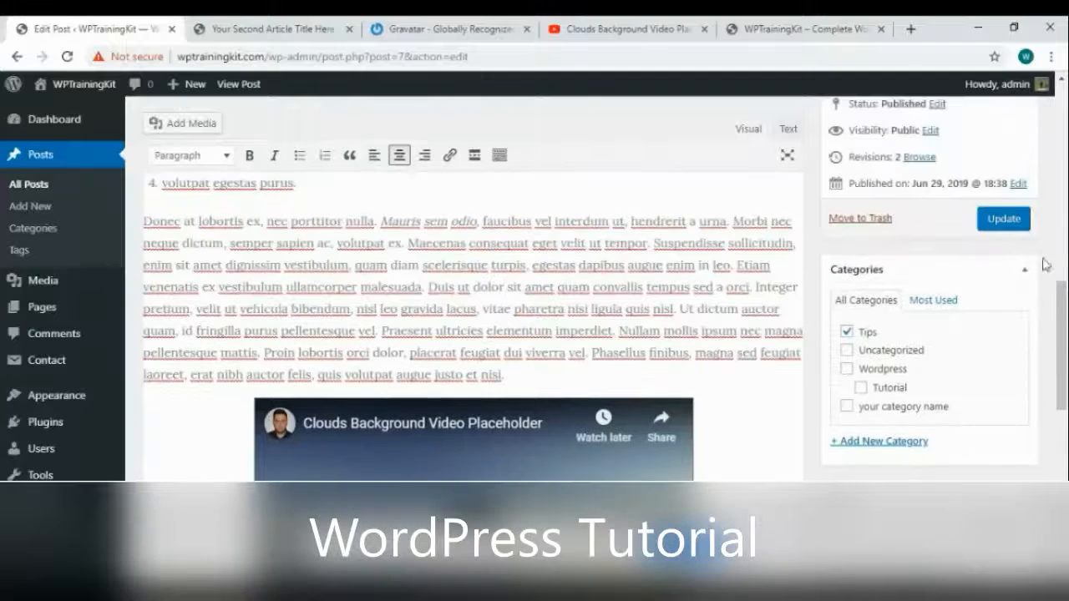
pyautogui.click(1003, 219)
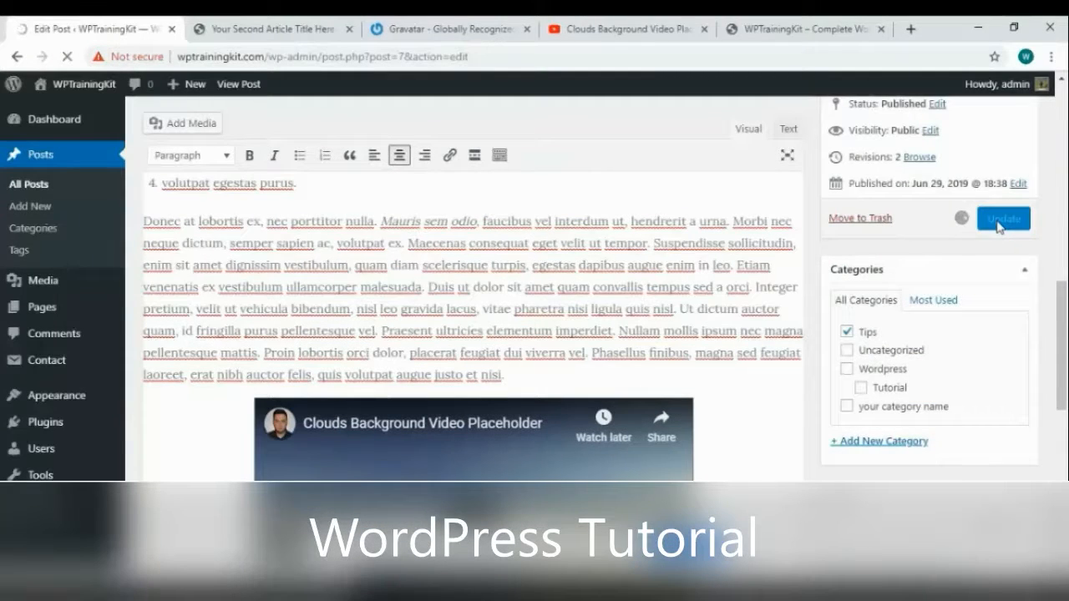
pyautogui.hotkey('ctrl', 'Tab')
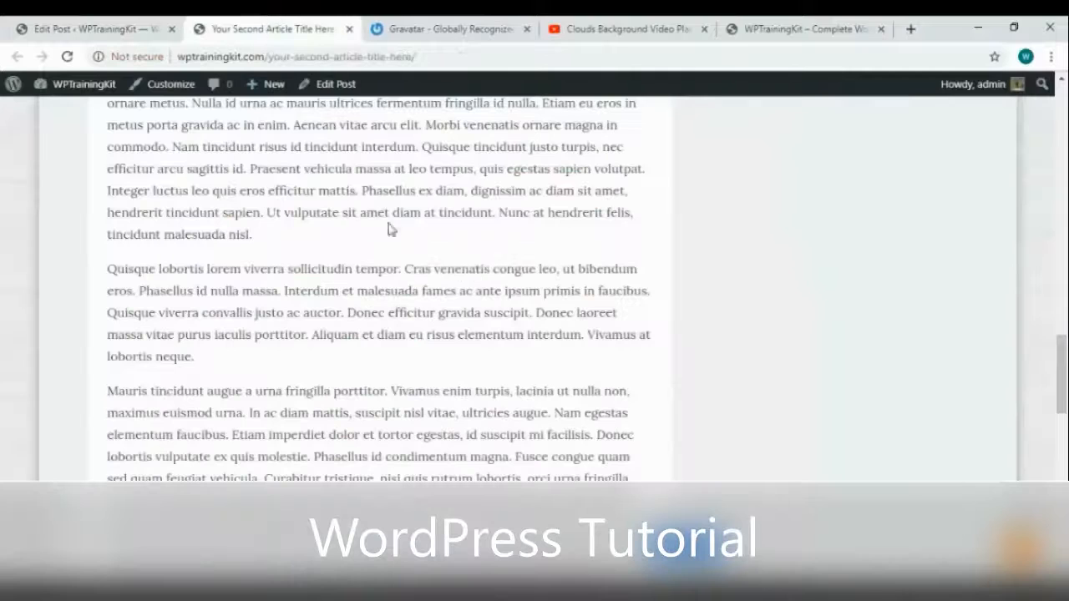
# Reload the live article, play the embedded cloud video, and pause it at 0:05
pyautogui.rightClick(475, 265)
pyautogui.click(508, 317)
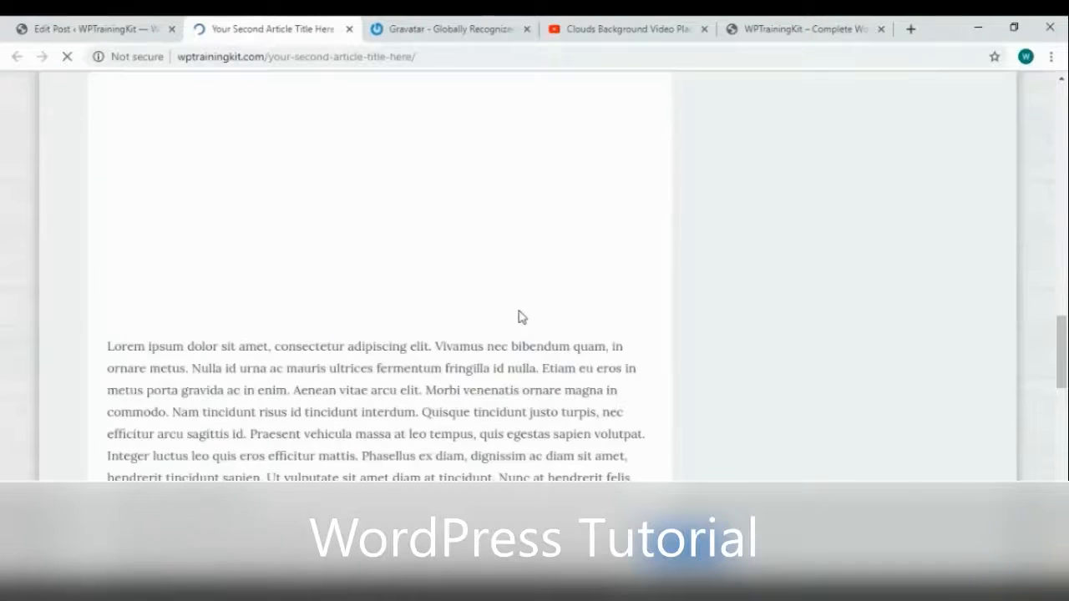
pyautogui.scroll(2, 718, 367)
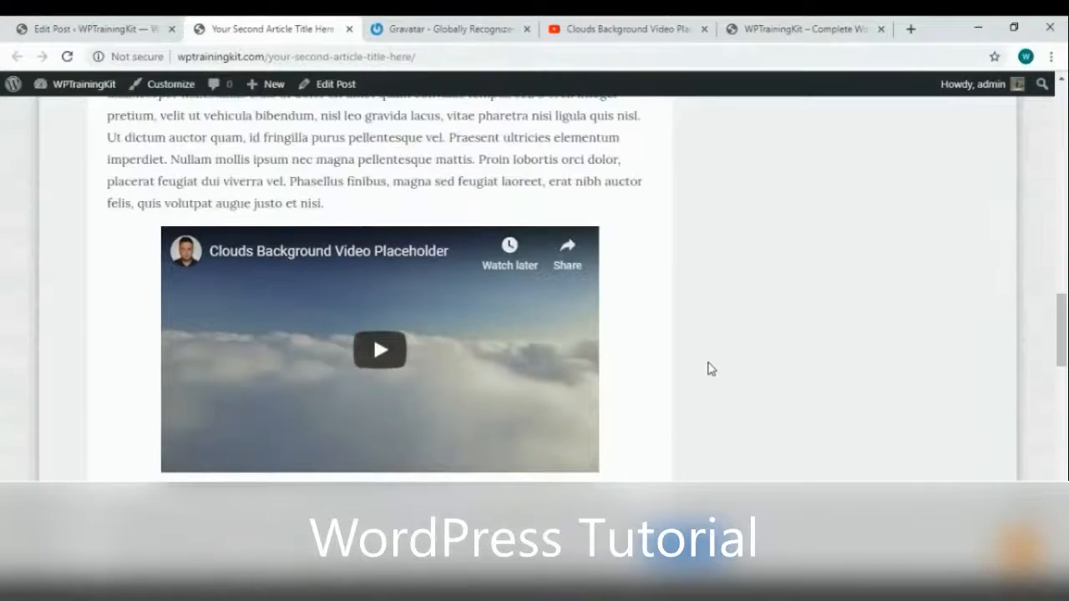
pyautogui.scroll(-8, 699, 370)
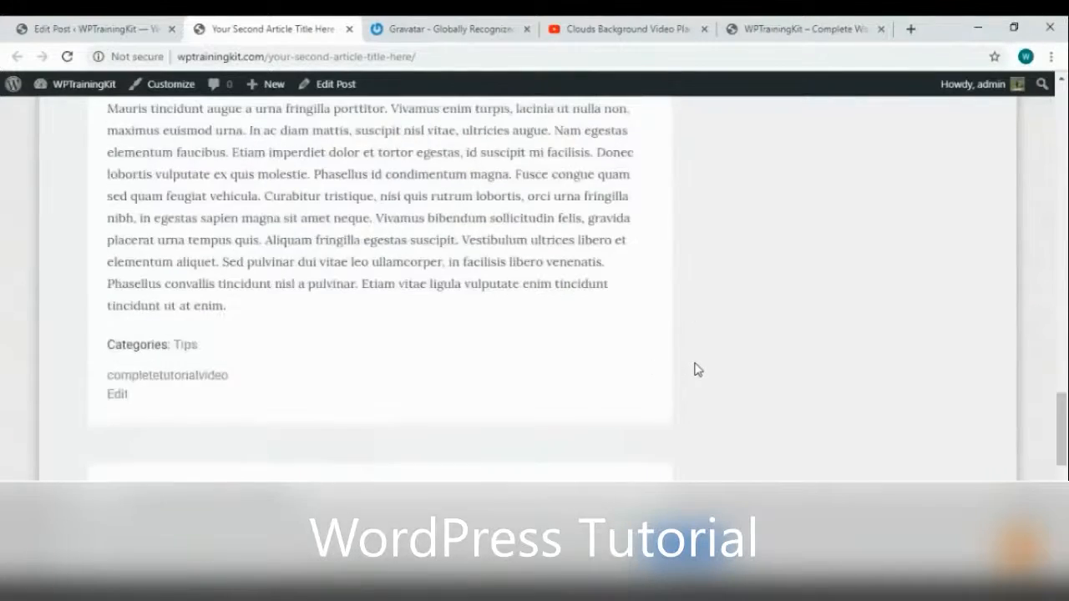
pyautogui.scroll(10, 698, 368)
pyautogui.scroll(6, 693, 375)
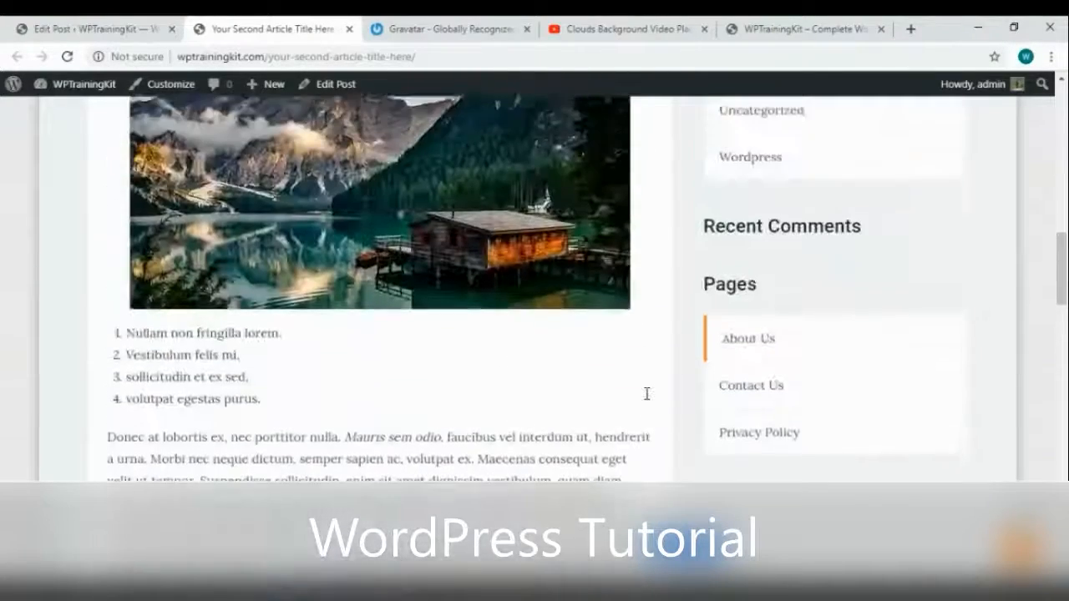
pyautogui.scroll(4, 651, 377)
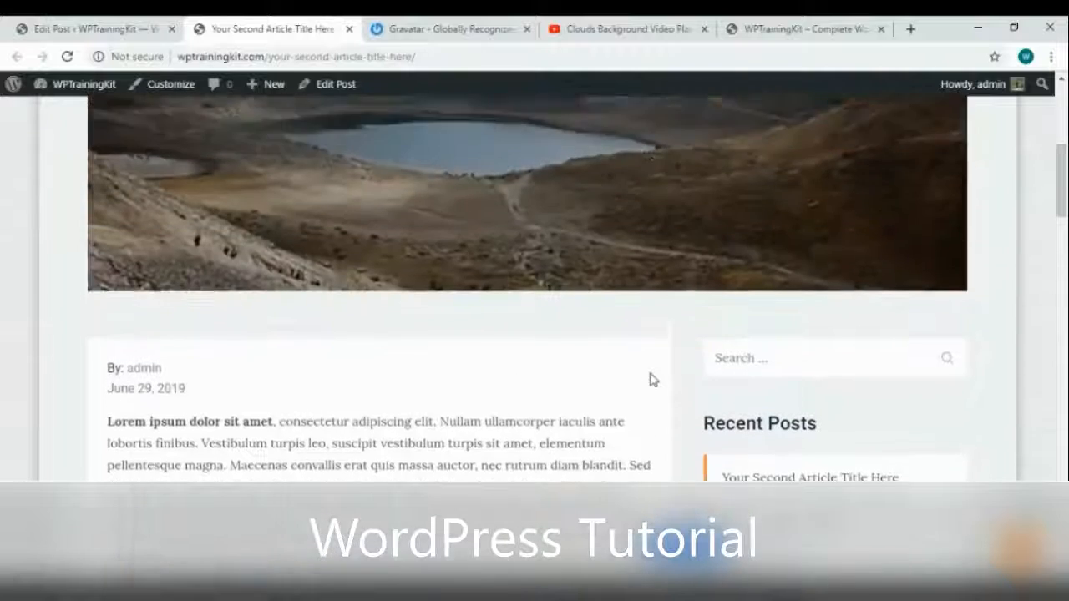
pyautogui.scroll(-10, 650, 376)
pyautogui.scroll(-3, 653, 379)
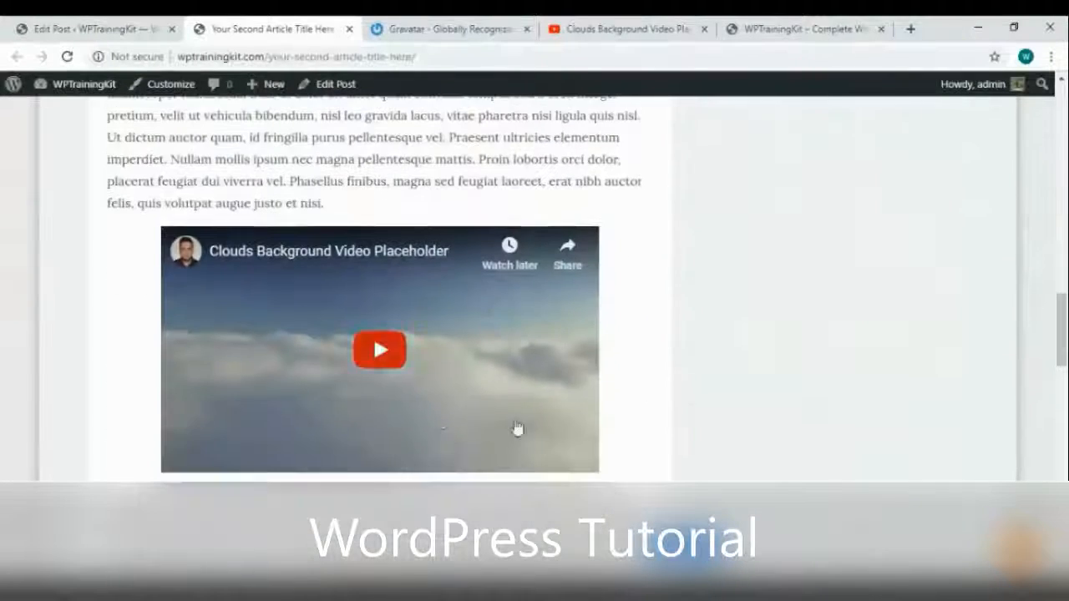
pyautogui.click(382, 352)
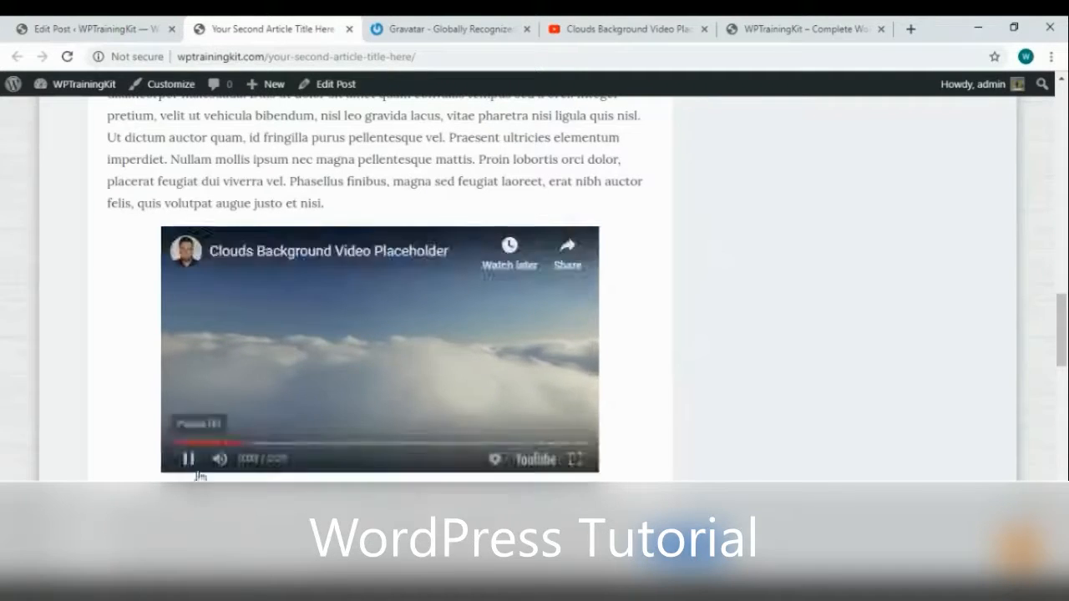
pyautogui.click(155, 459)
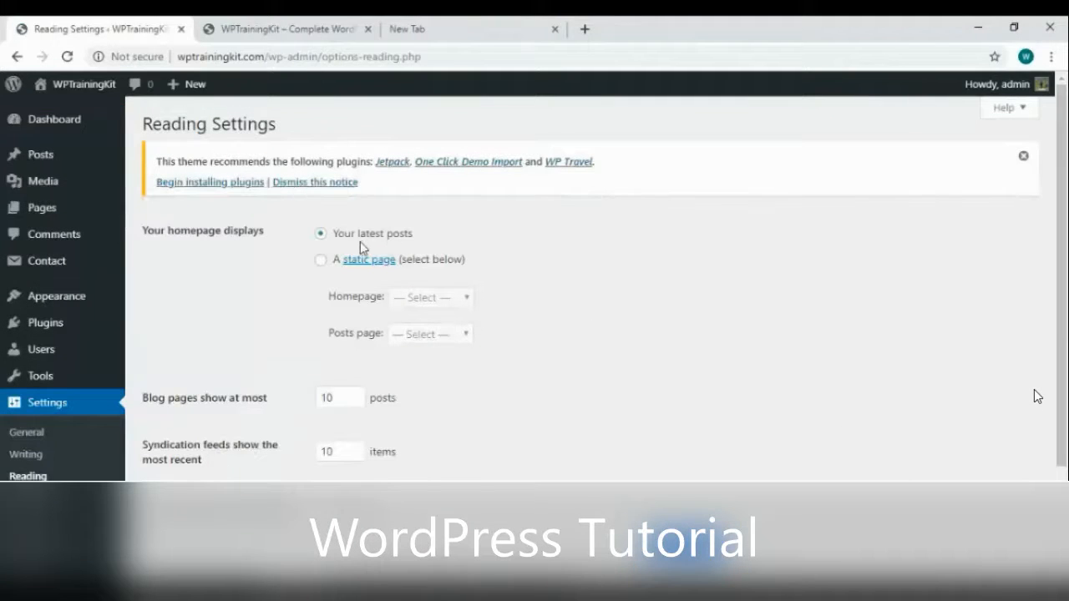
# Begin choosing a static homepage in Reading Settings, then check the site's Pages list
pyautogui.click(321, 260)
pyautogui.click(426, 299)
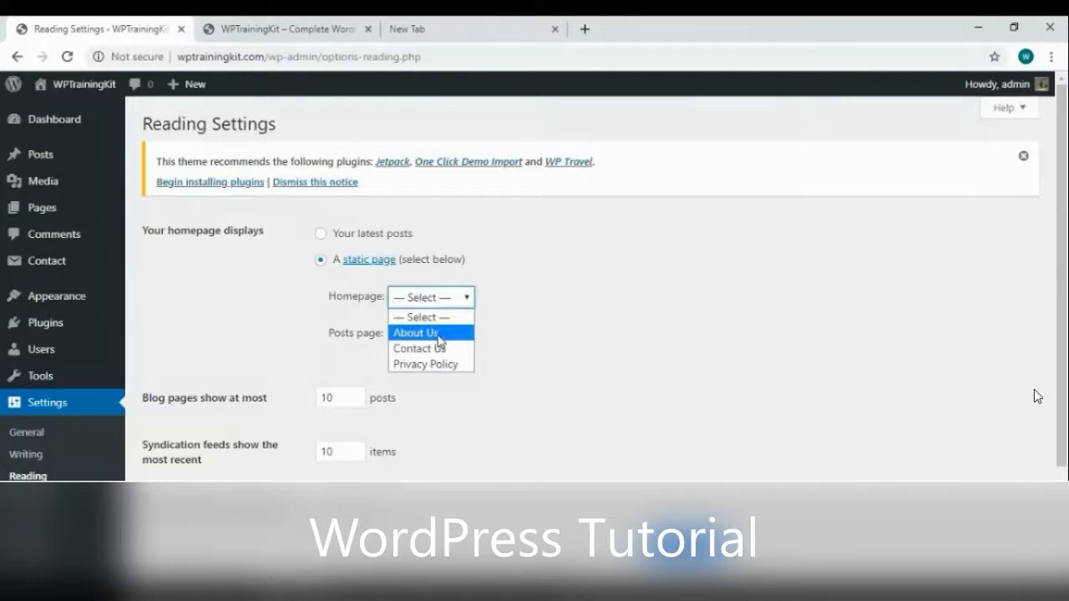
pyautogui.click(53, 211)
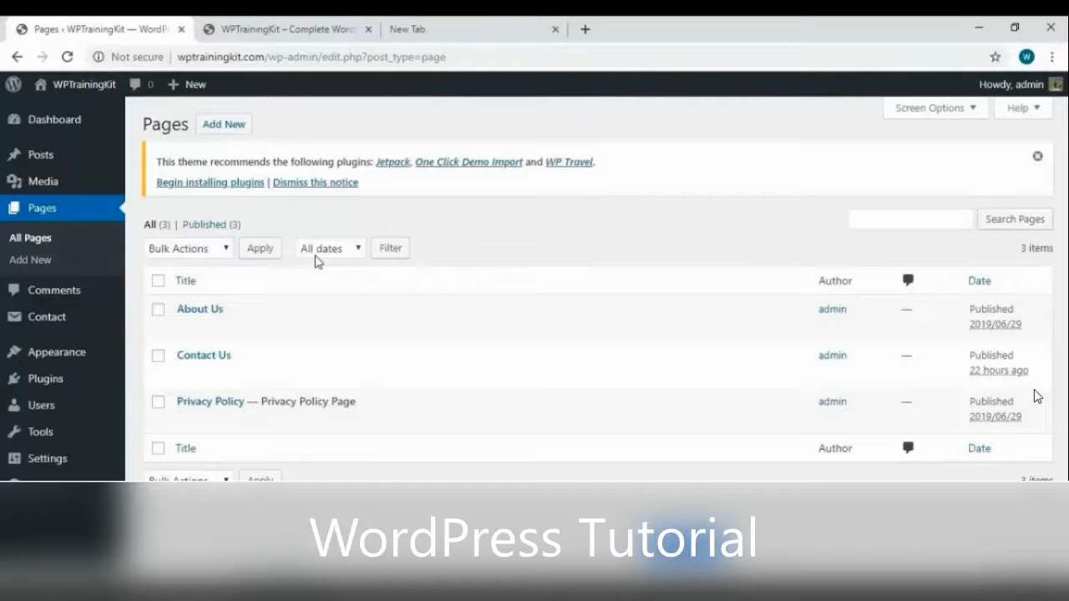
# Set the static homepage to About Us with no Posts page and save the reading settings
pyautogui.moveTo(229, 334)
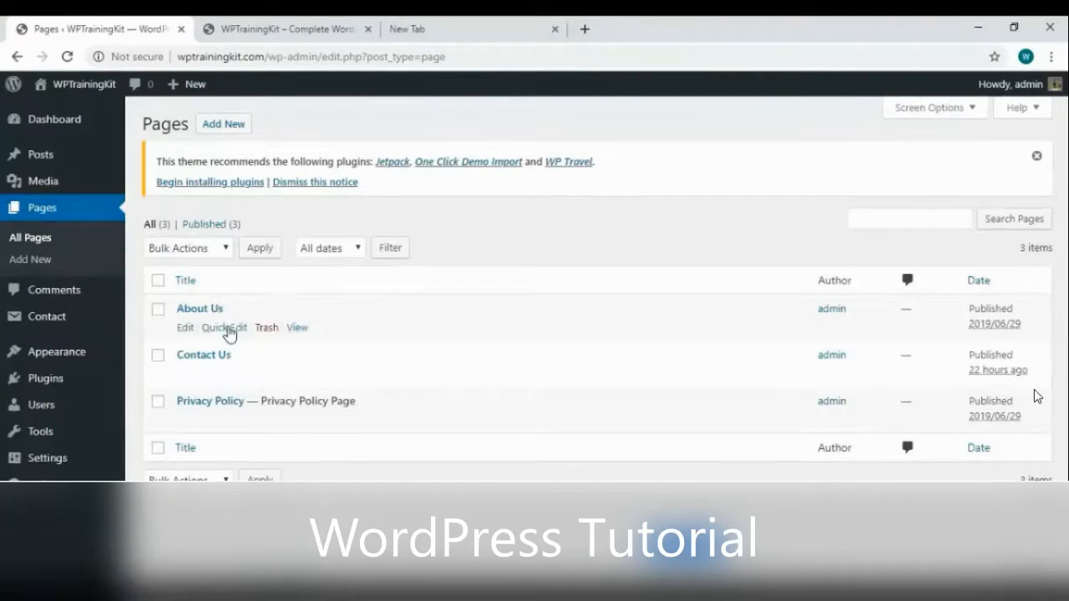
pyautogui.moveTo(112, 455)
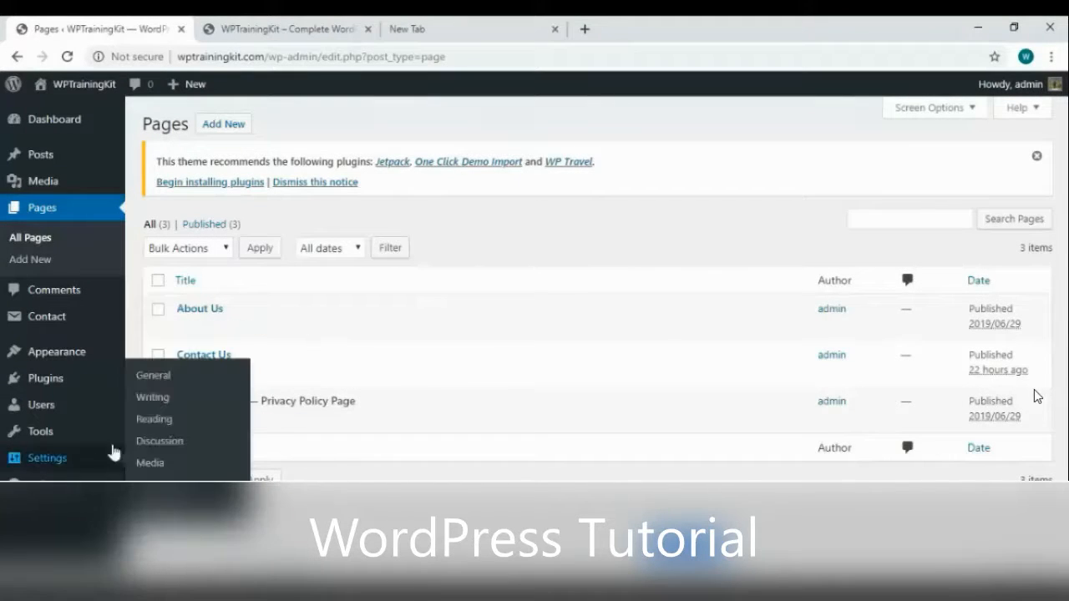
pyautogui.click(163, 420)
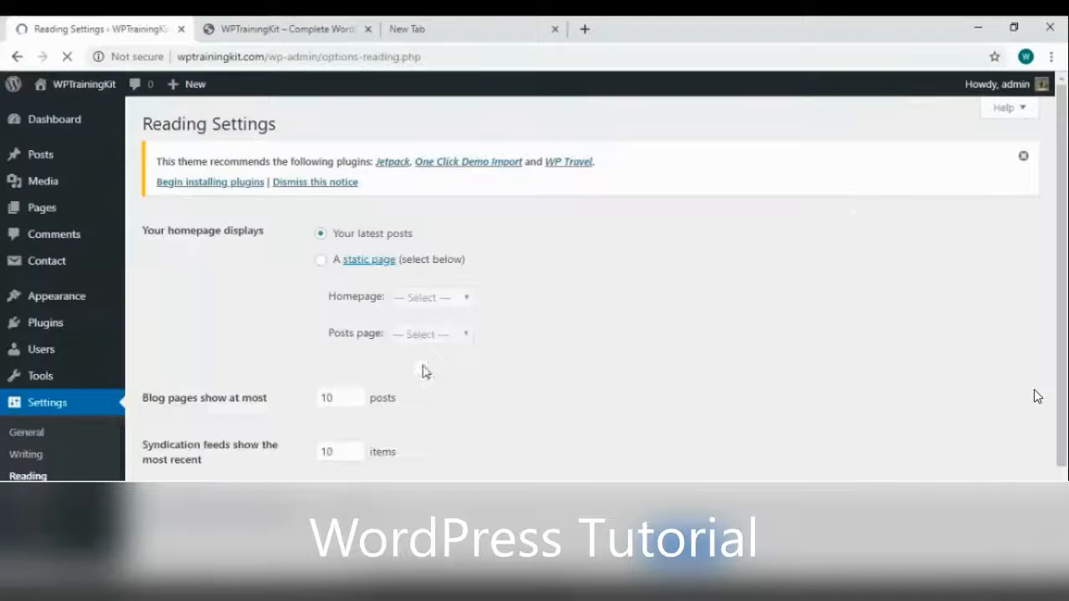
pyautogui.click(320, 262)
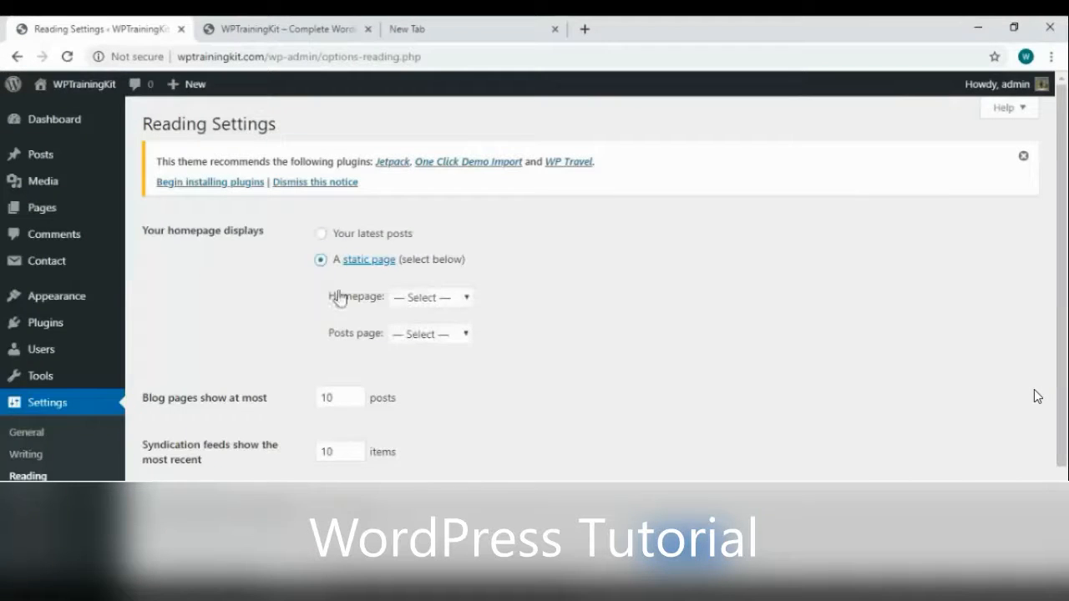
pyautogui.click(427, 301)
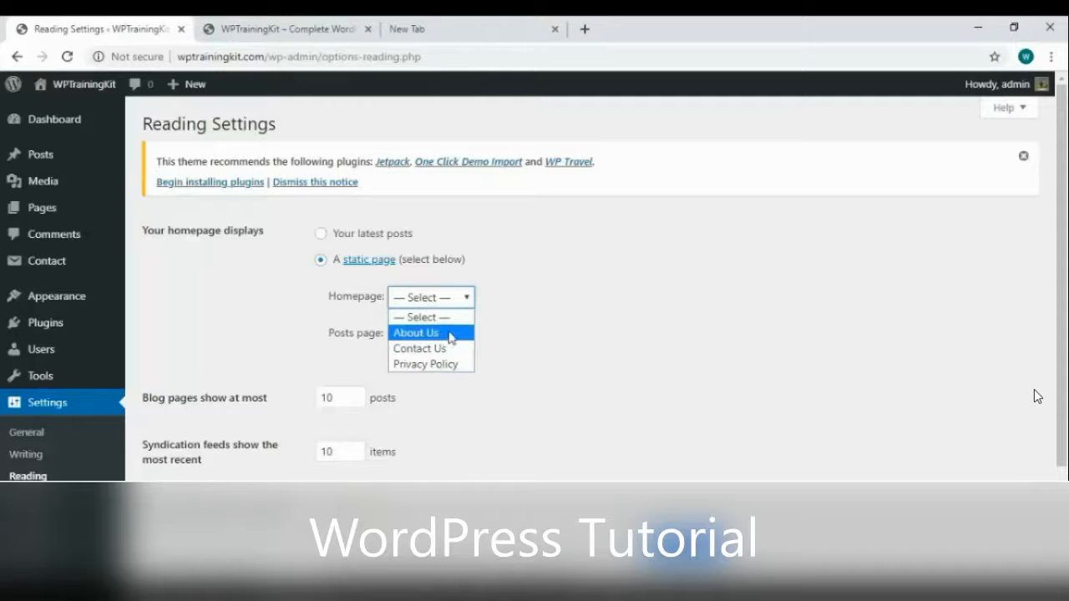
pyautogui.click(451, 333)
pyautogui.click(398, 337)
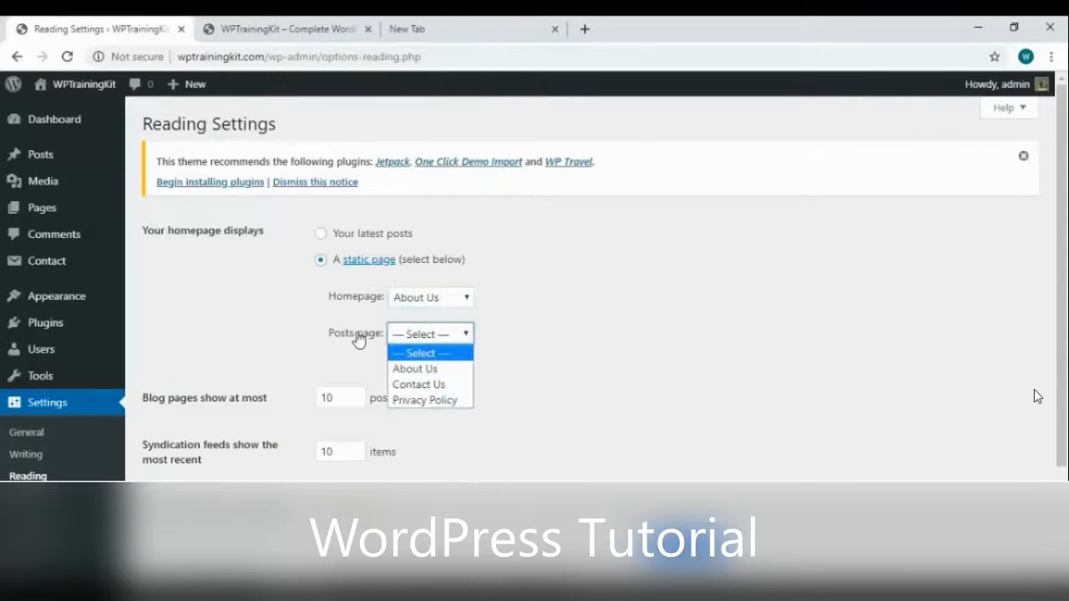
pyautogui.click(461, 343)
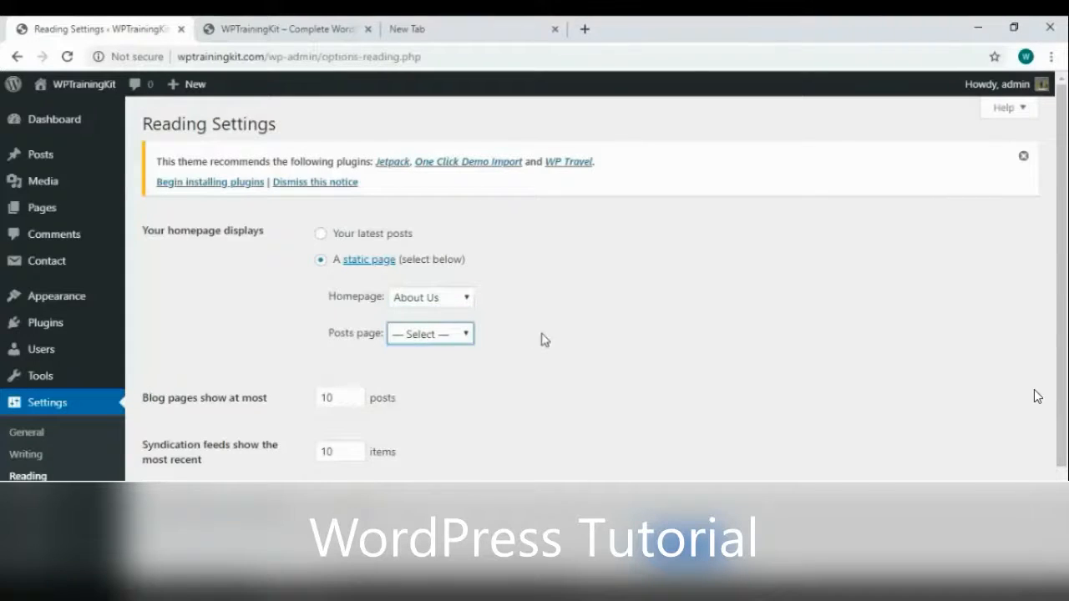
pyautogui.scroll(-2, 1034, 393)
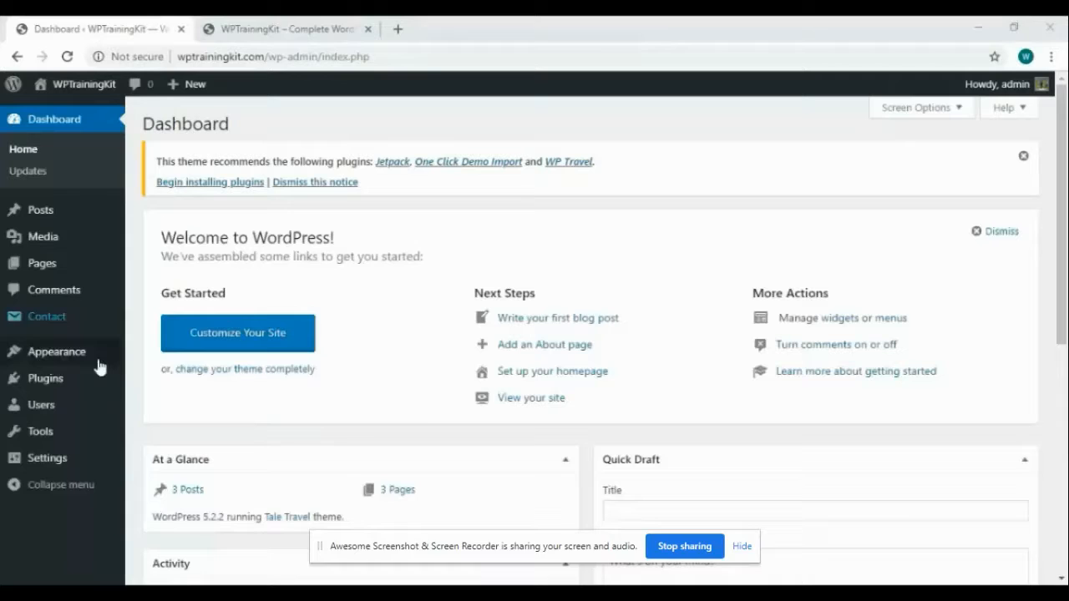
pyautogui.moveTo(77, 382)
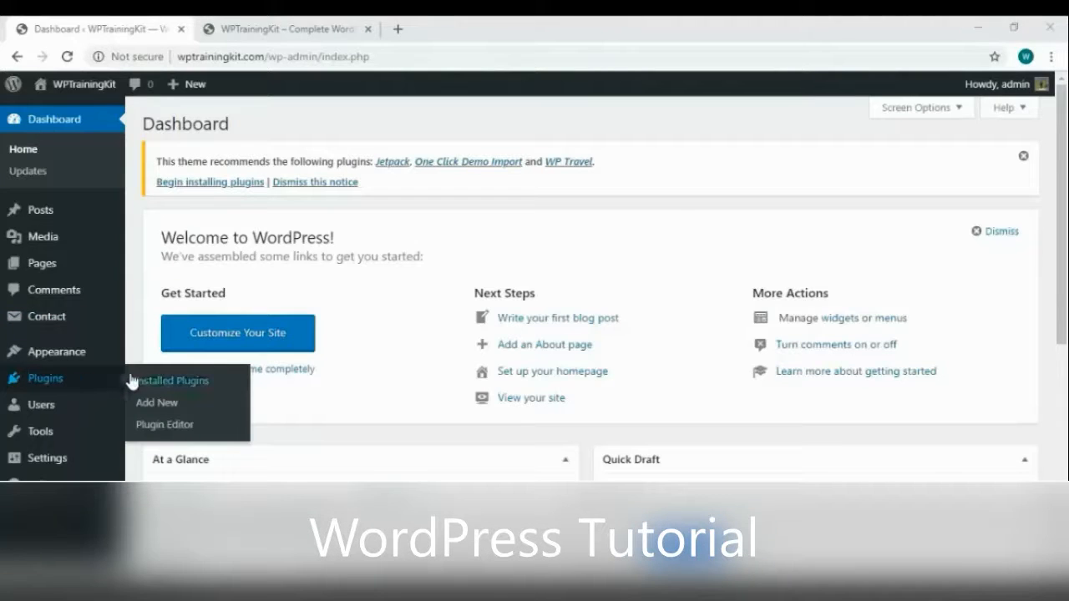
# Search plugins for 'favicon', then install and activate Favicon by RealFaviconGenerator
pyautogui.click(198, 408)
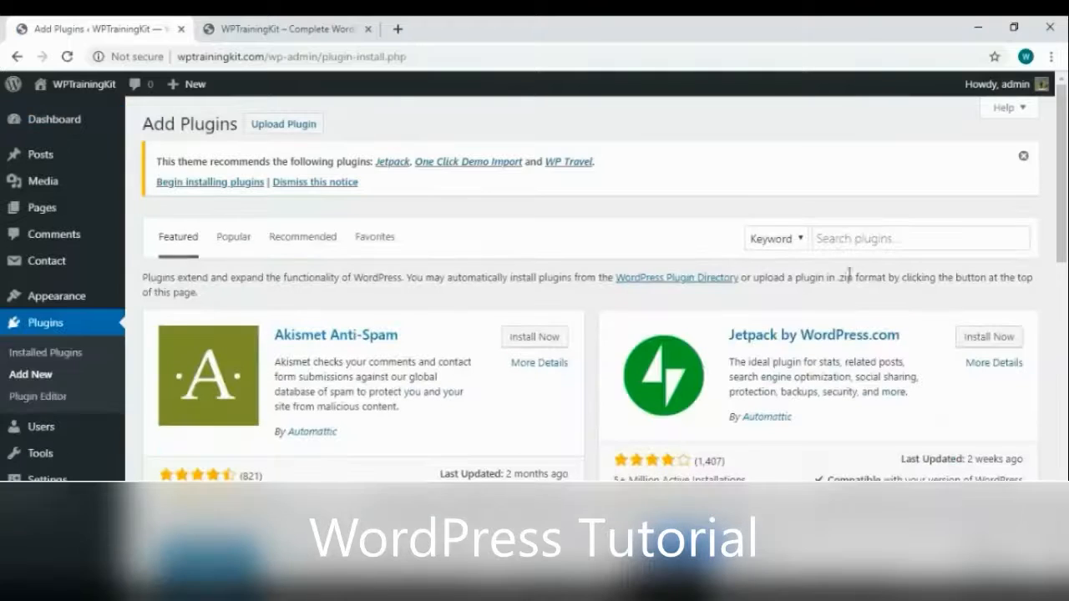
pyautogui.click(874, 241)
pyautogui.write('favicon')
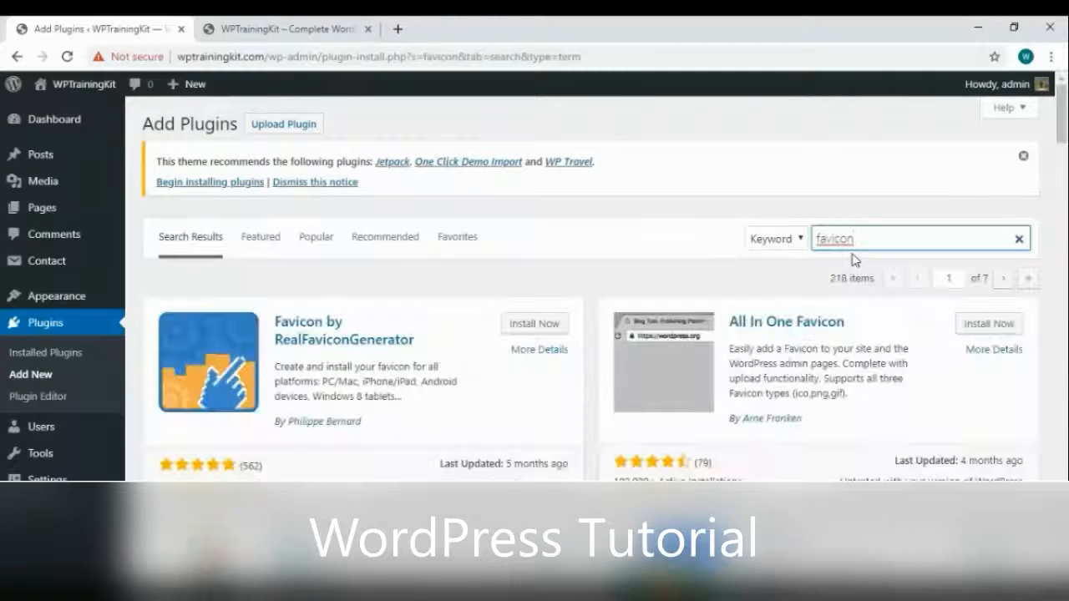
pyautogui.click(552, 325)
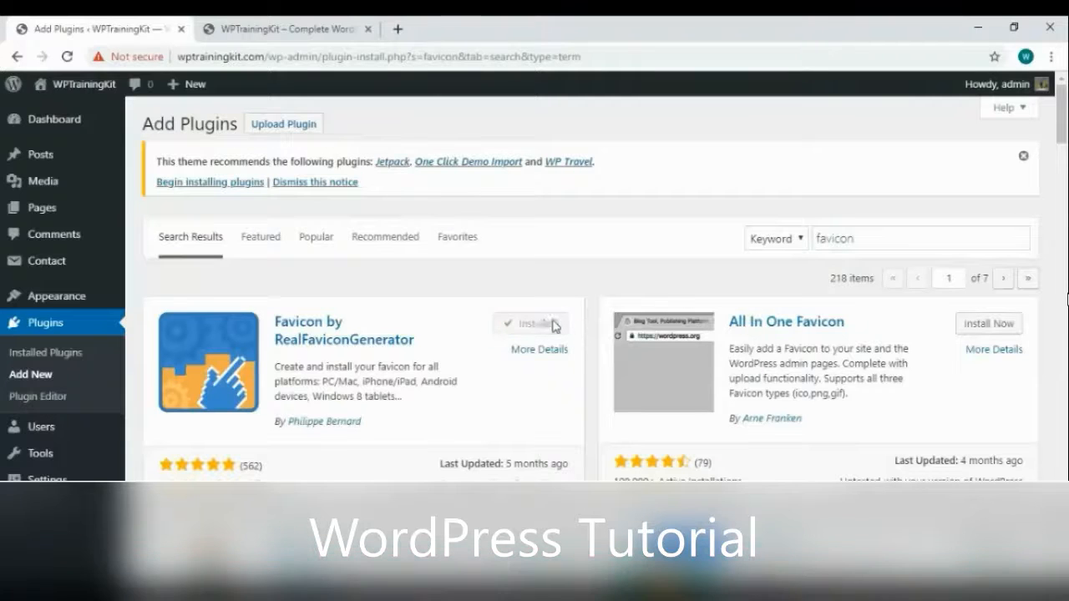
pyautogui.click(550, 329)
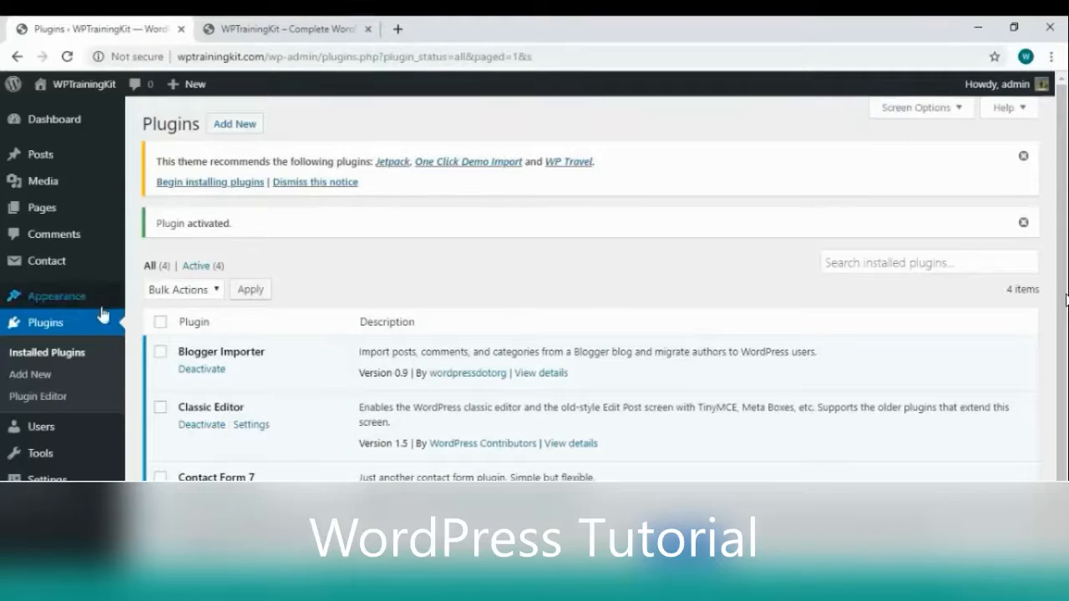
pyautogui.moveTo(99, 305)
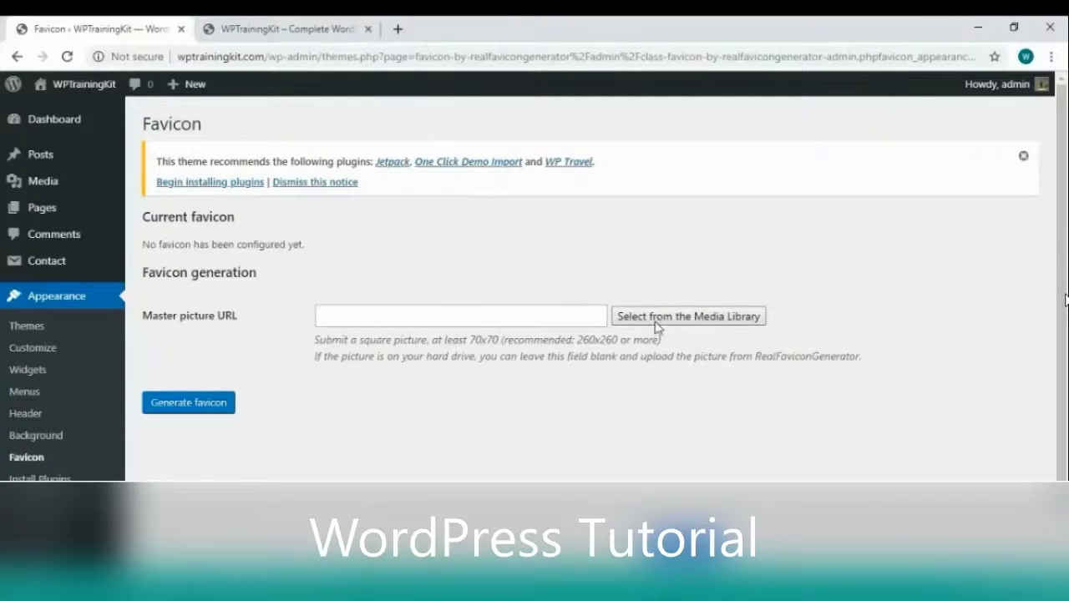
# Start choosing a favicon master picture from the Media Library, and open a new browser tab
pyautogui.click(651, 318)
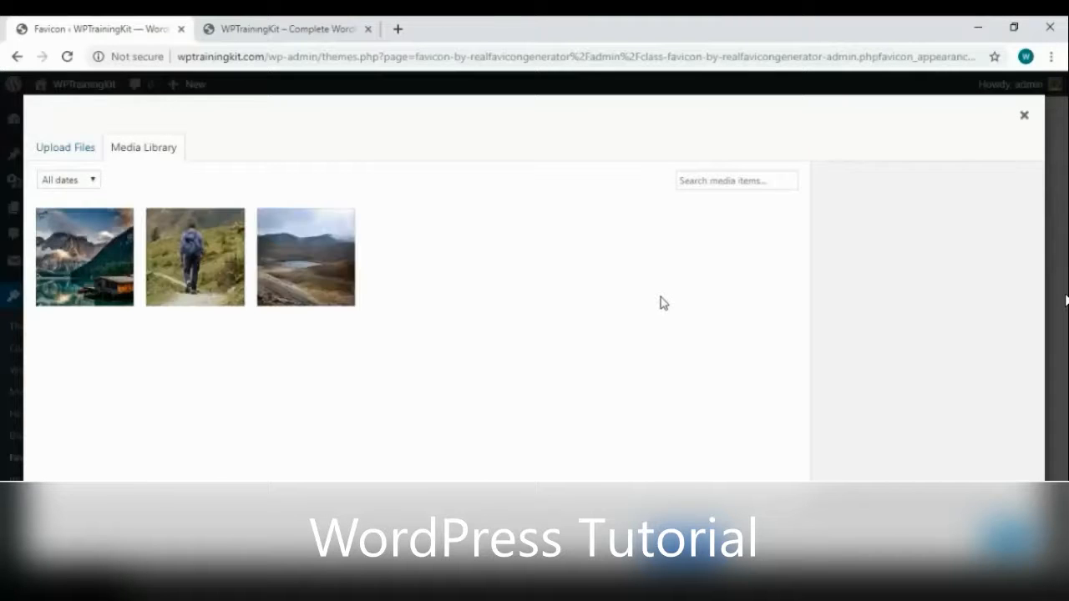
pyautogui.click(404, 28)
# Search Google for 'free royalty clipart' and browse Clker's LOVE clip art to Heart 5
pyautogui.write('free r')
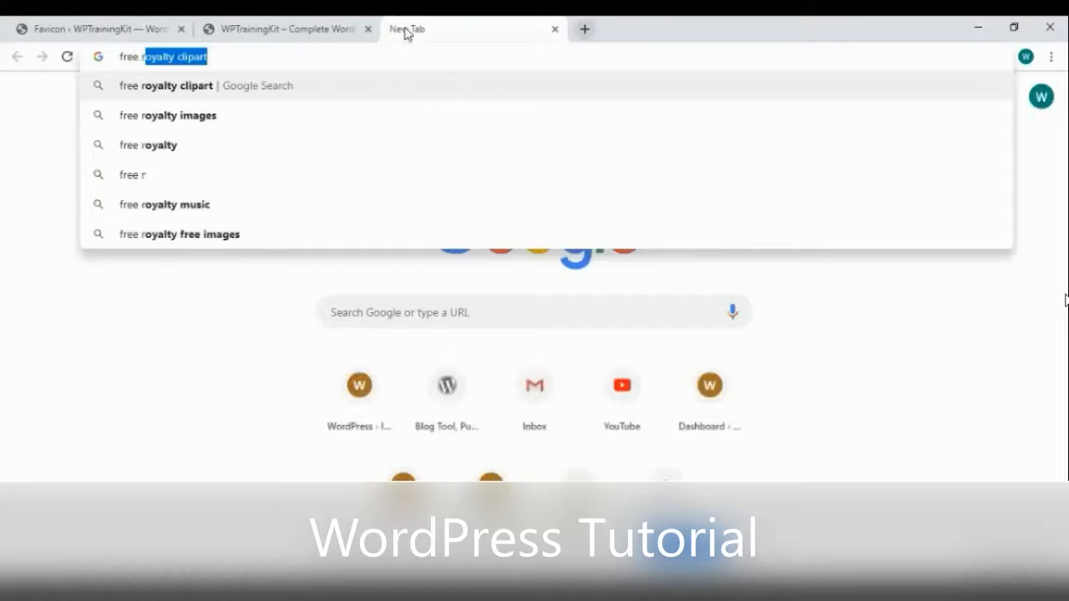
pyautogui.press('Return')
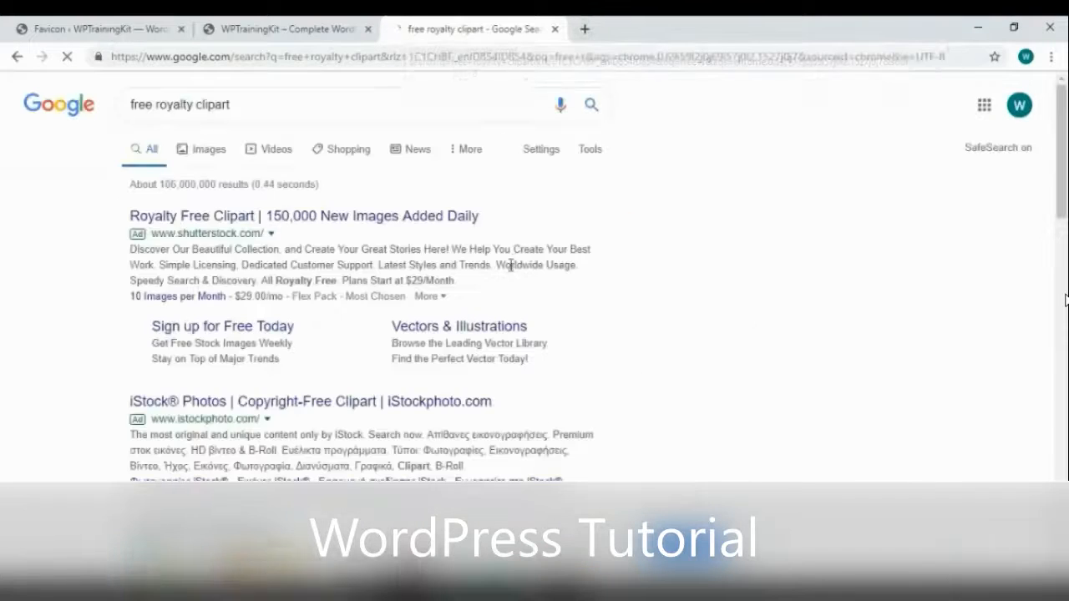
pyautogui.scroll(-5, 509, 262)
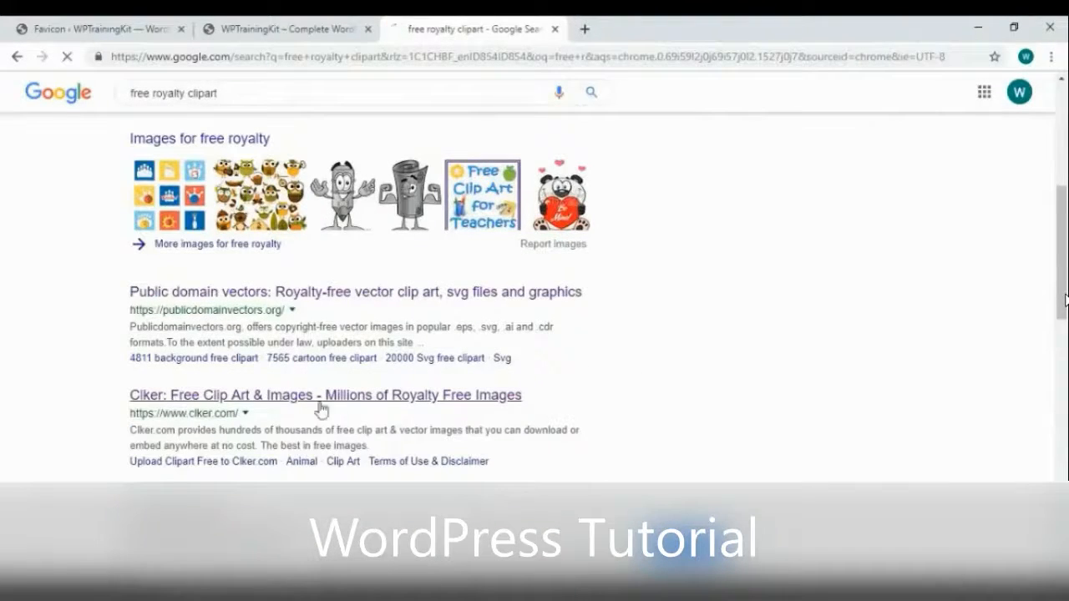
pyautogui.click(365, 406)
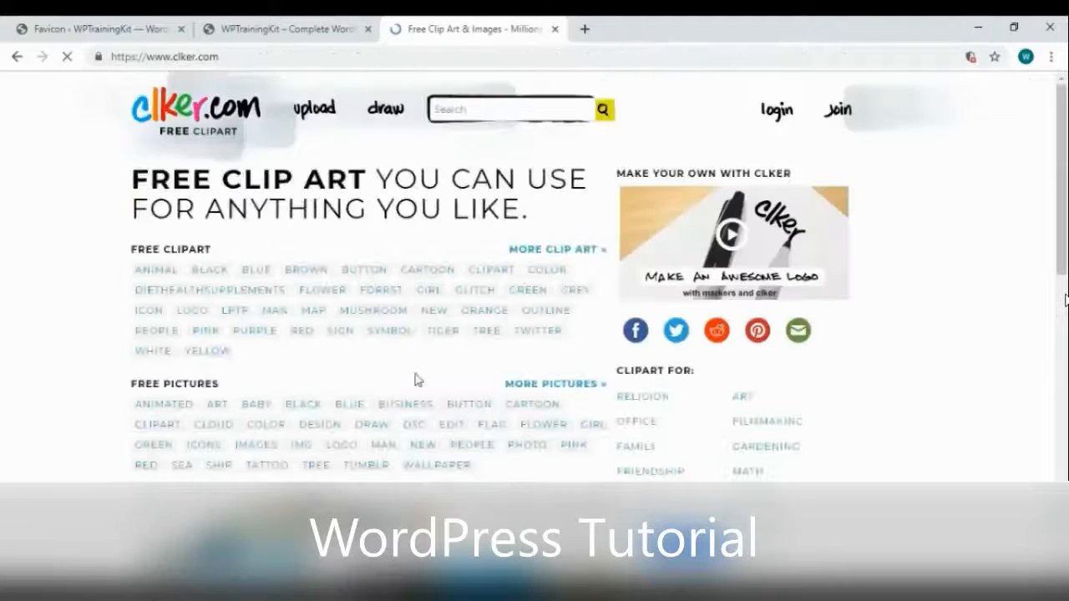
pyautogui.scroll(-5, 581, 266)
pyautogui.scroll(2, 581, 265)
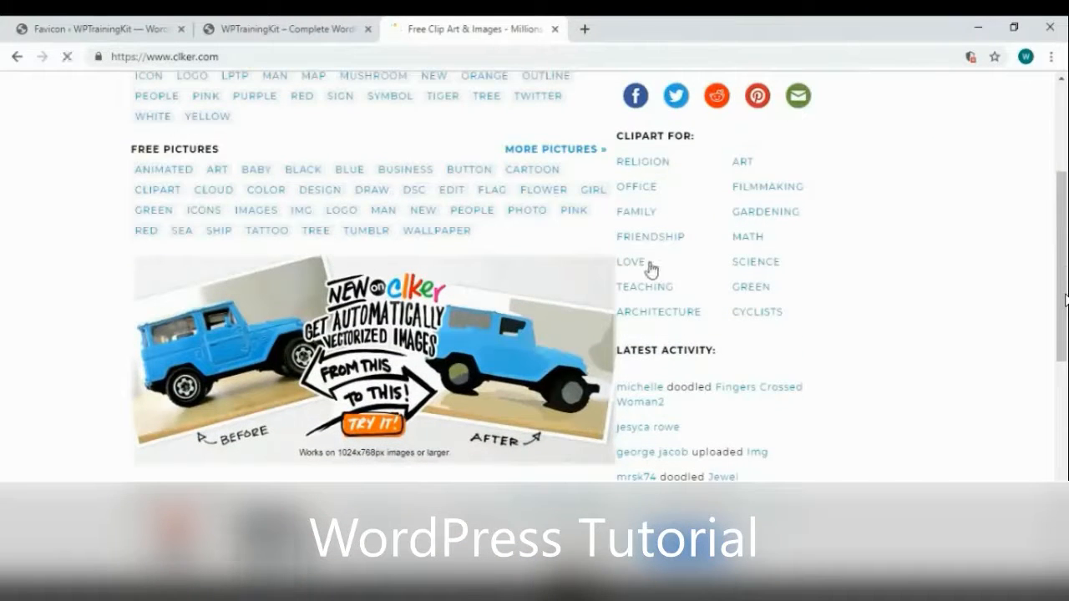
pyautogui.click(630, 263)
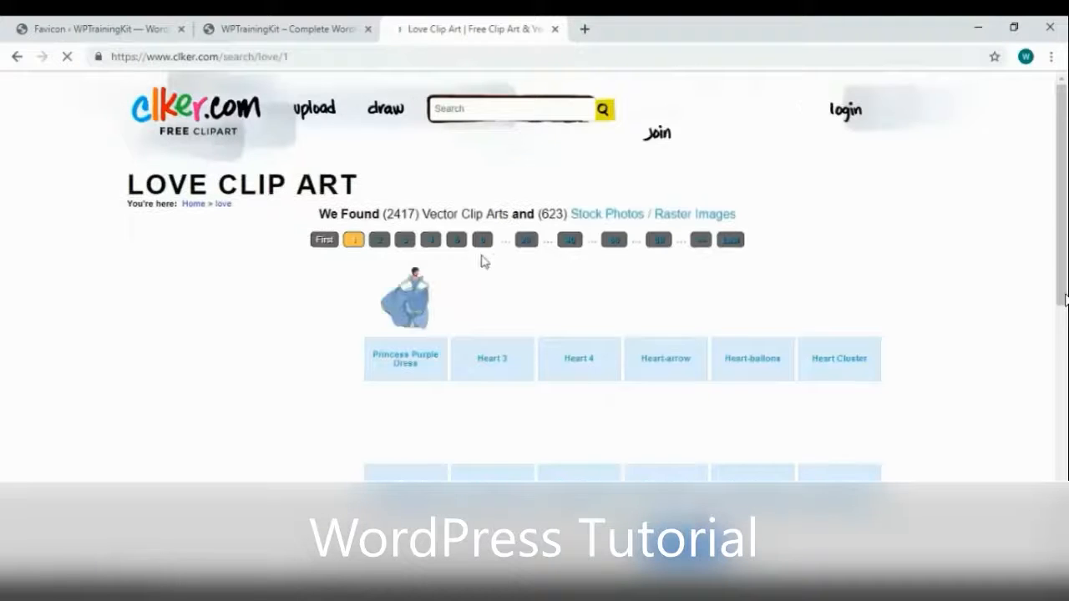
pyautogui.scroll(-1, 758, 232)
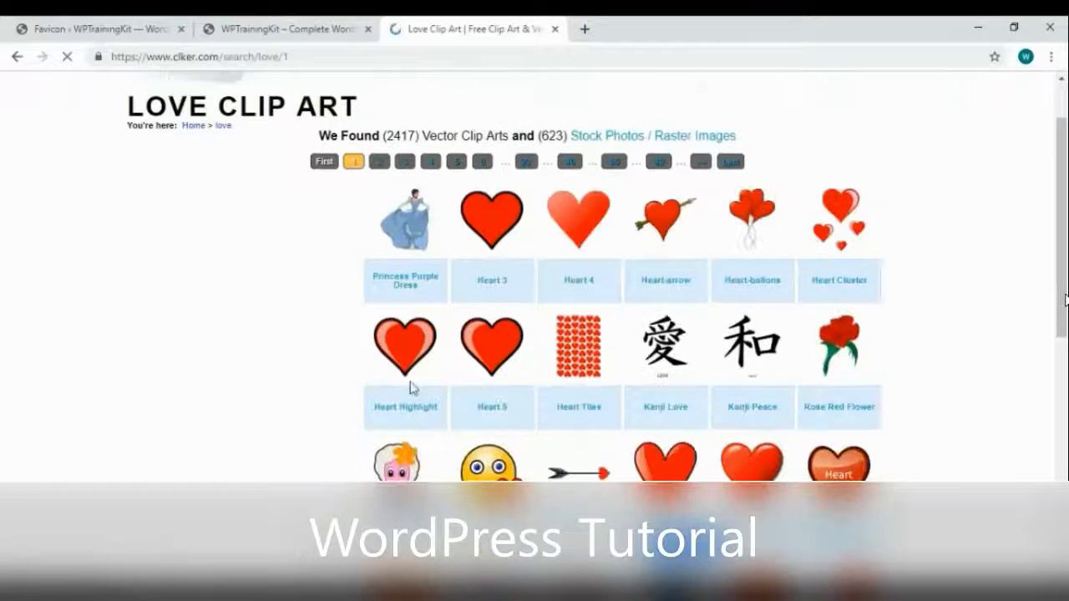
pyautogui.scroll(-1, 498, 336)
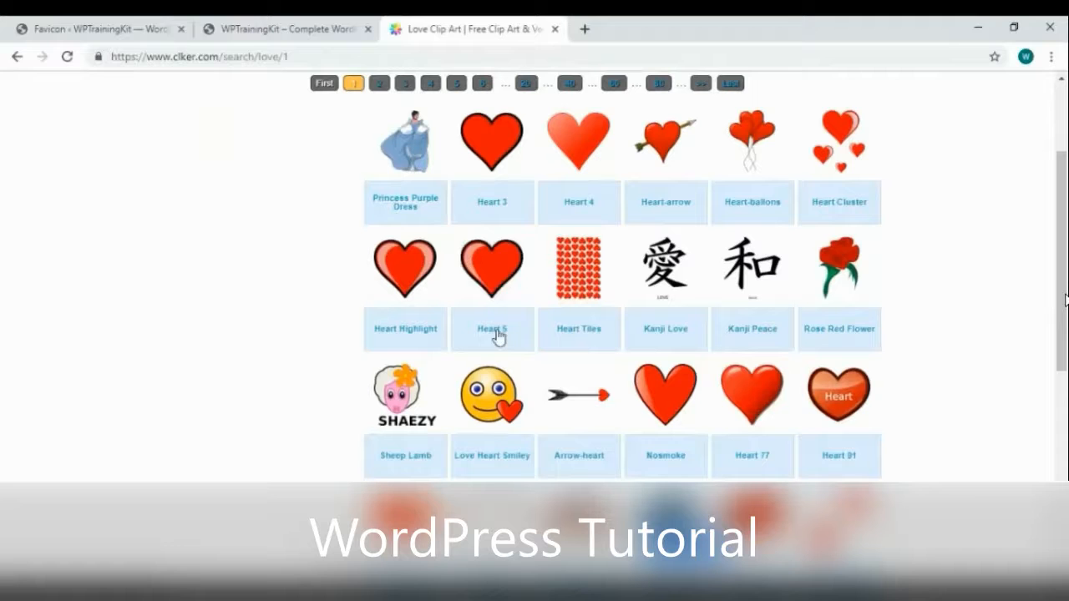
pyautogui.click(502, 275)
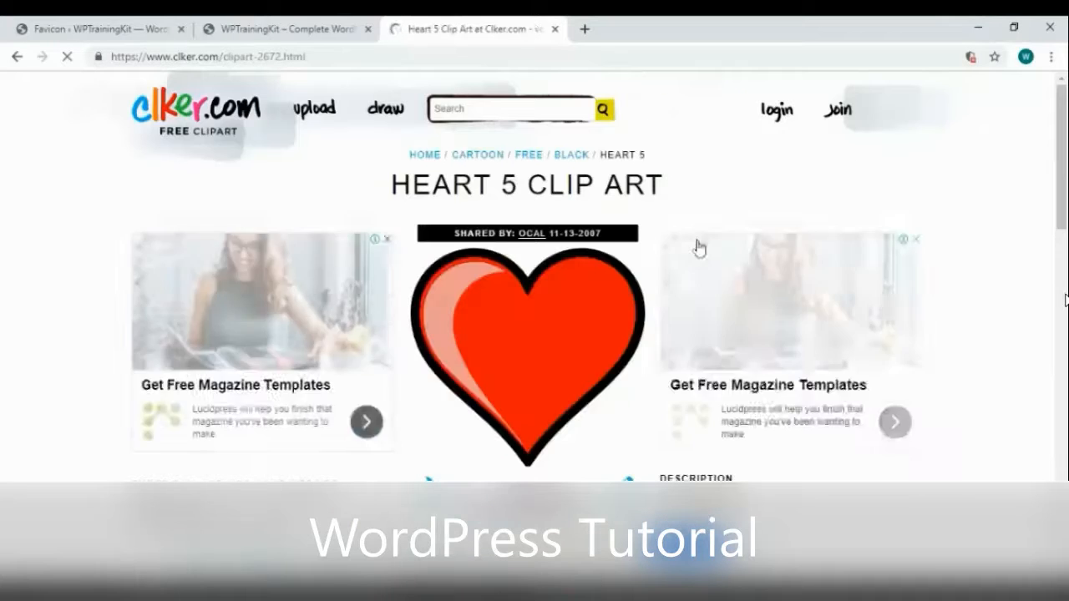
# Save the medium Heart 5 PNG to Downloads as favicon.png, replacing the existing file
pyautogui.scroll(-3, 668, 334)
pyautogui.click(540, 461)
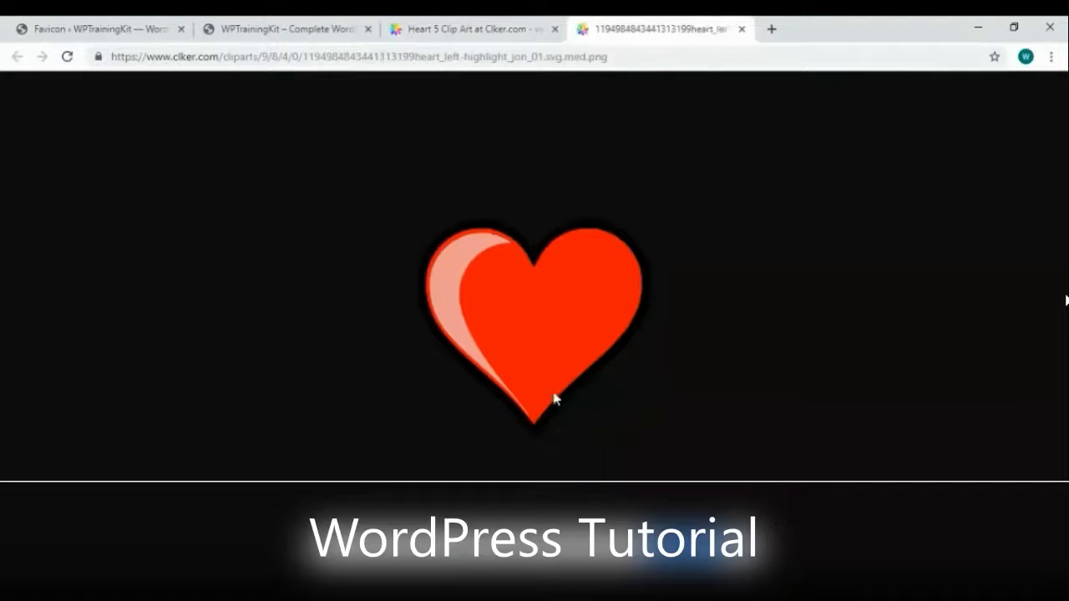
pyautogui.rightClick(555, 309)
pyautogui.click(620, 336)
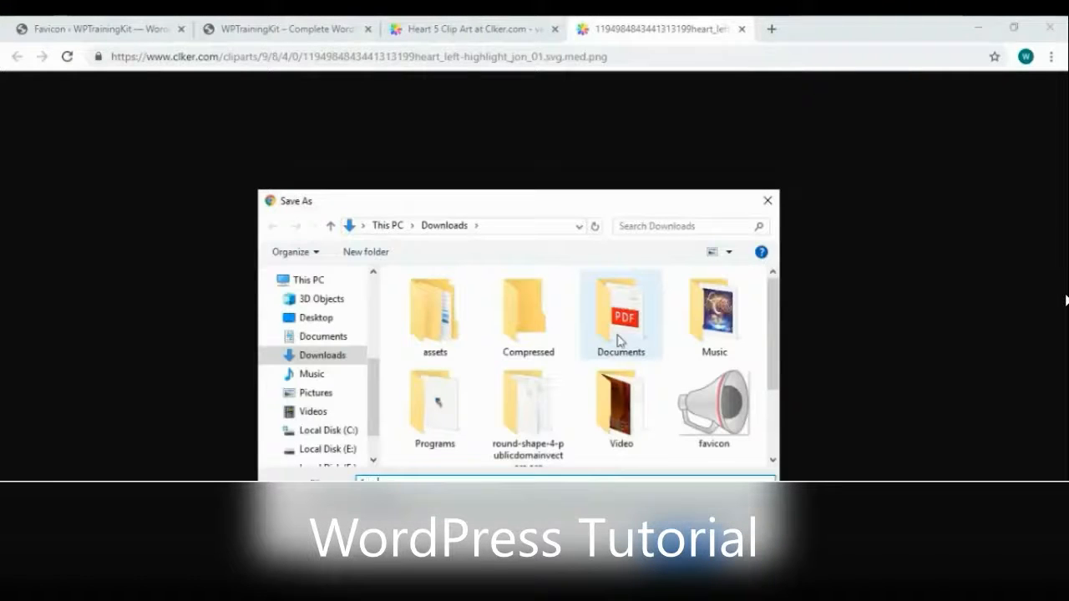
pyautogui.press('Down')
pyautogui.press('Return')
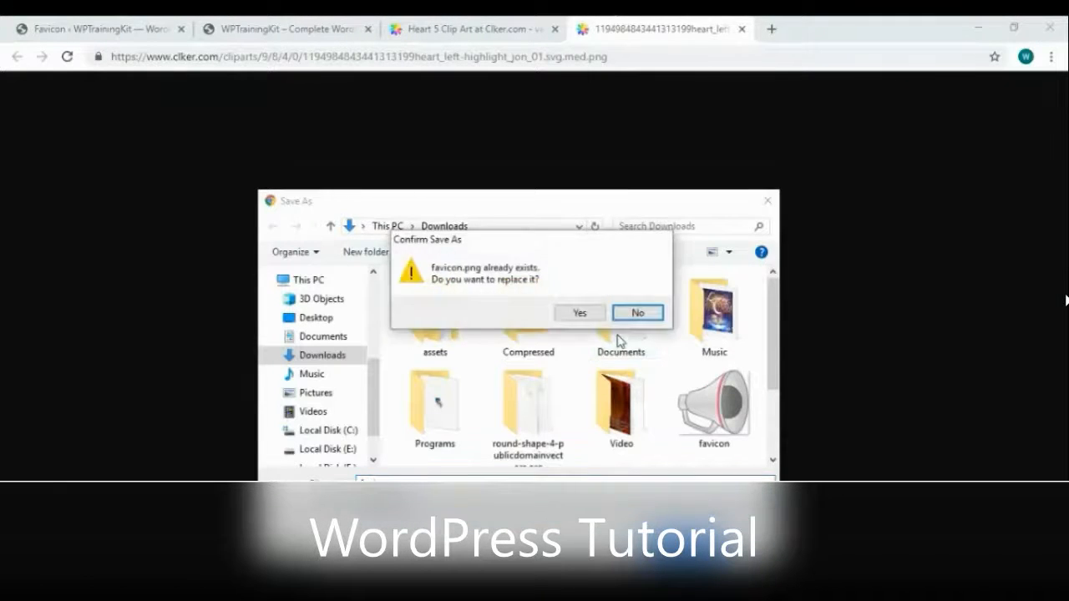
pyautogui.click(580, 312)
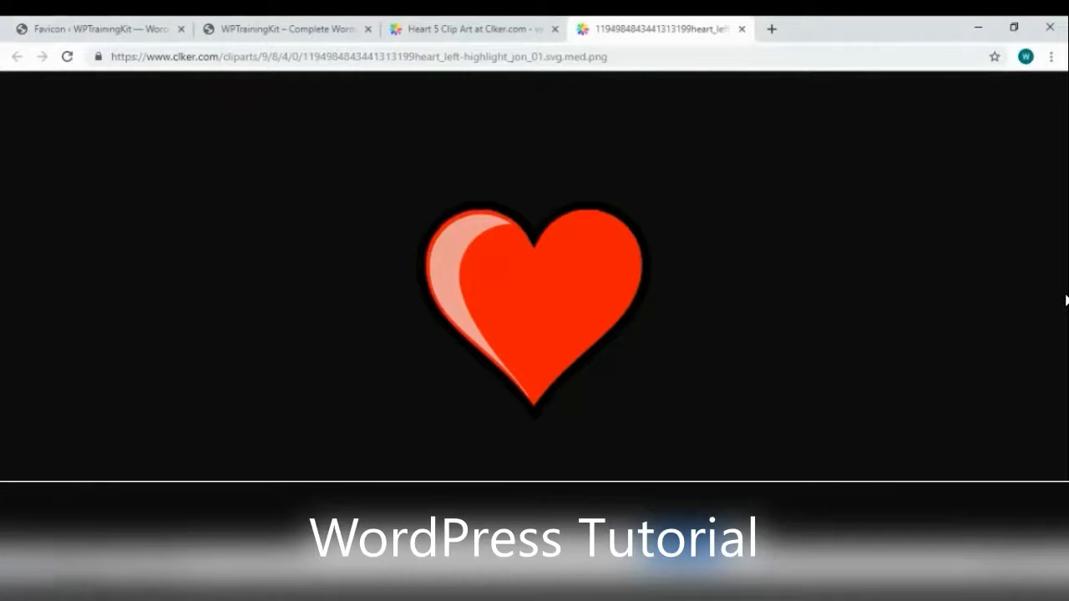
# Upload favicon.png to the WordPress Media Library and generate the favicon from it
pyautogui.click(67, 34)
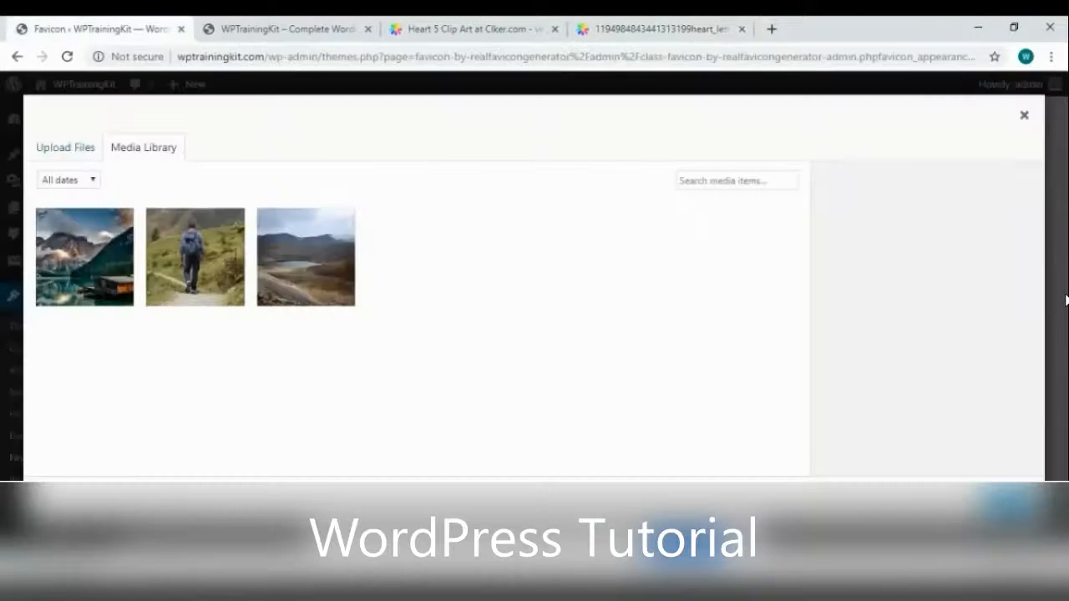
pyautogui.moveTo(1066, 301); pyautogui.dragTo(253, 422)
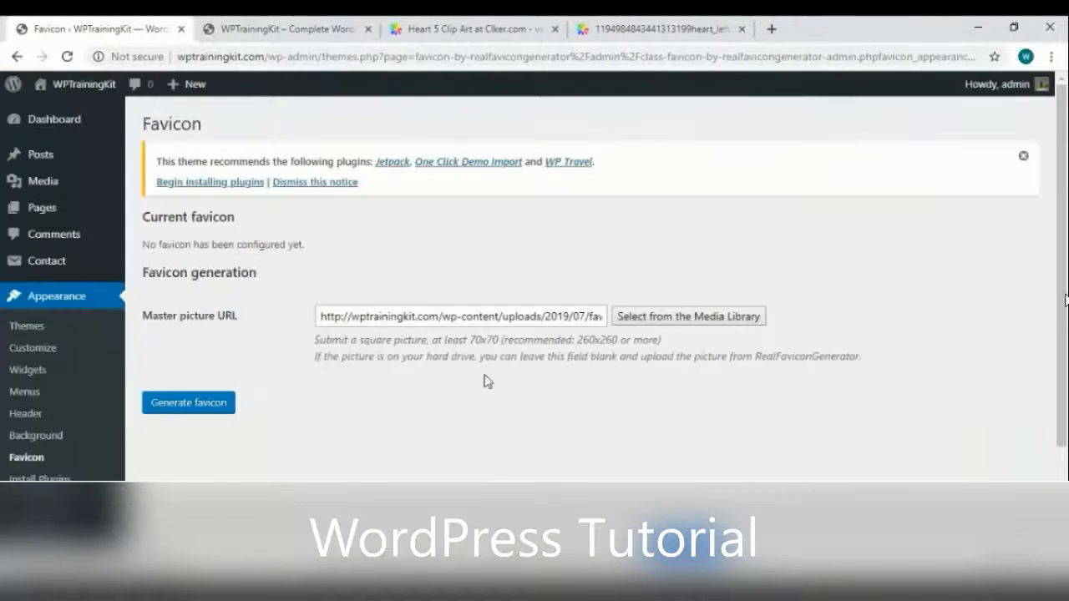
pyautogui.click(227, 407)
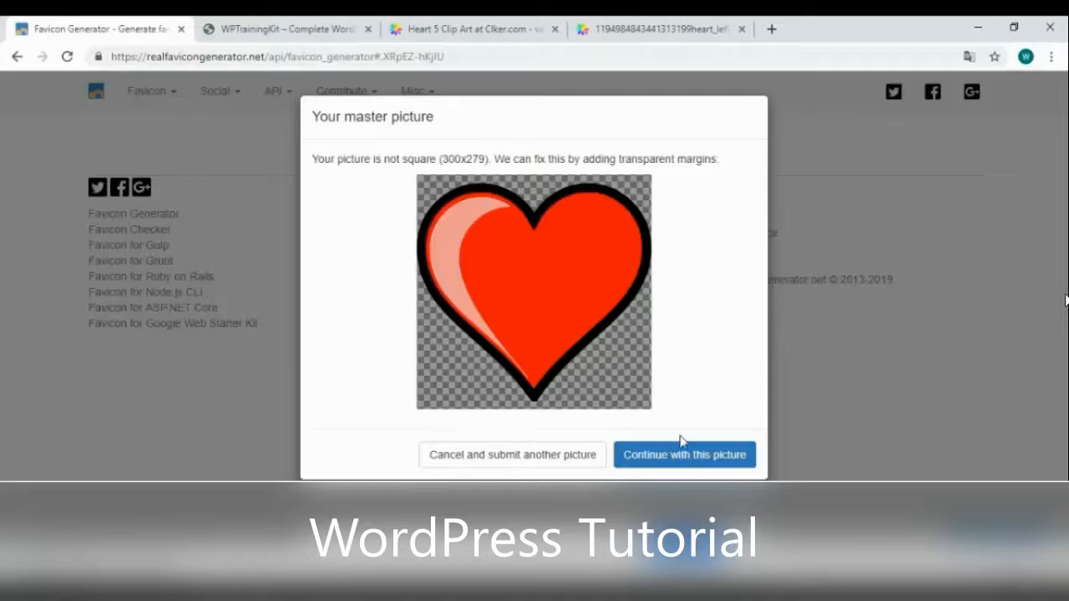
# Continue with the heart picture and generate the favicons and their HTML code
pyautogui.click(705, 464)
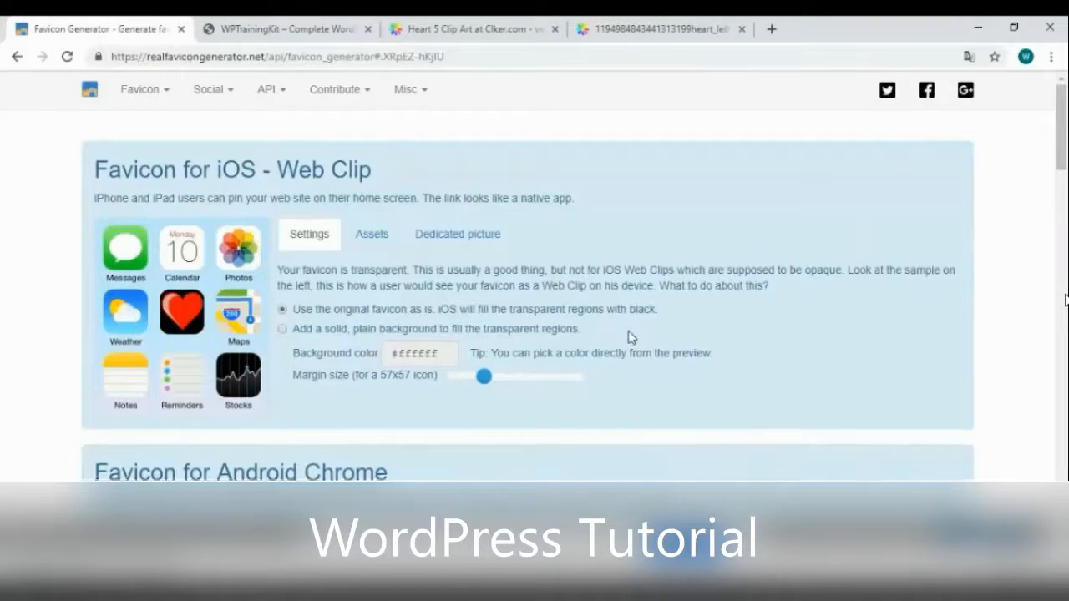
pyautogui.scroll(-10, 628, 336)
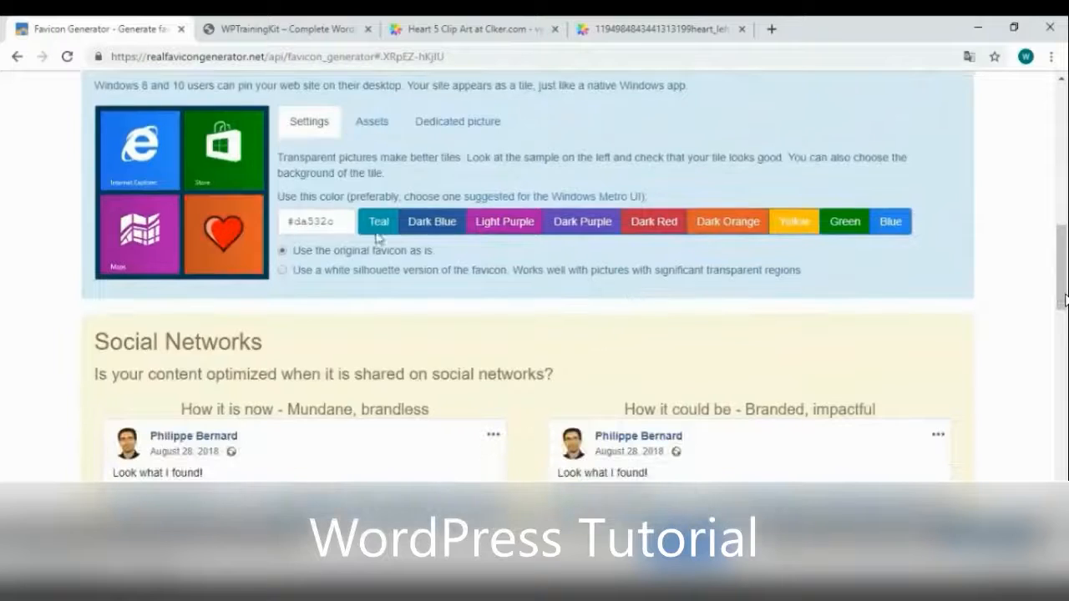
pyautogui.scroll(-8, 377, 239)
pyautogui.scroll(-5, 443, 301)
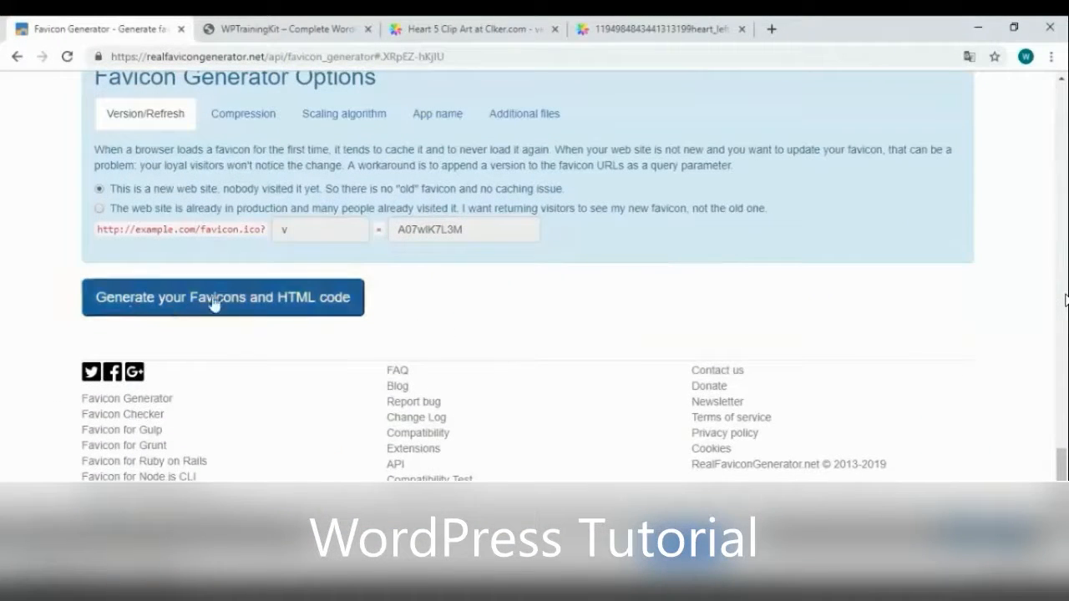
pyautogui.click(250, 313)
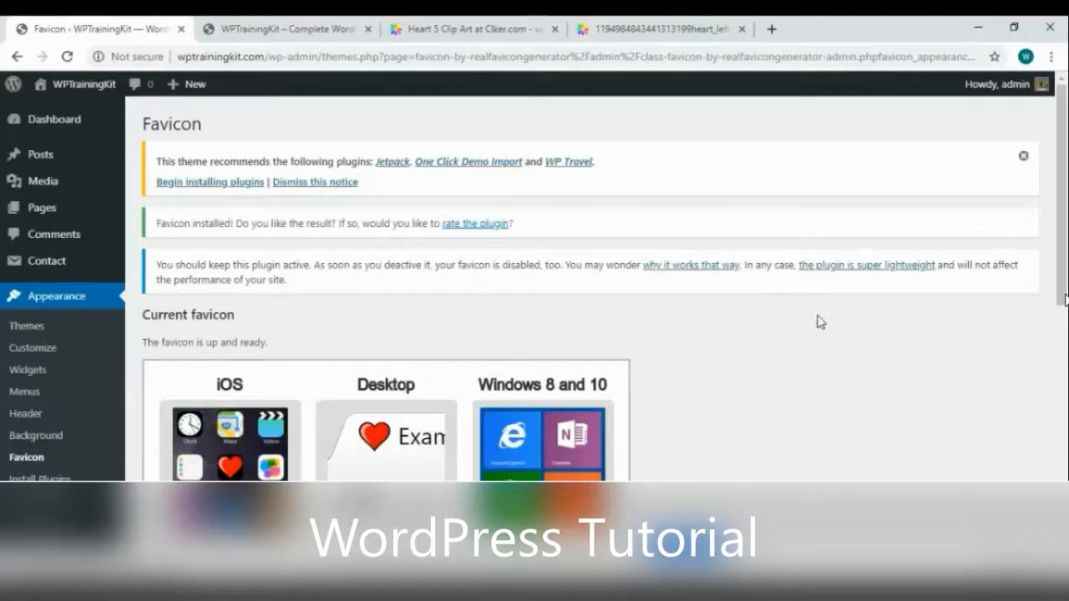
# Run the RealFaviconGenerator favicon check, review the results, and return to WordPress
pyautogui.scroll(-2, 817, 330)
pyautogui.scroll(-4, 780, 373)
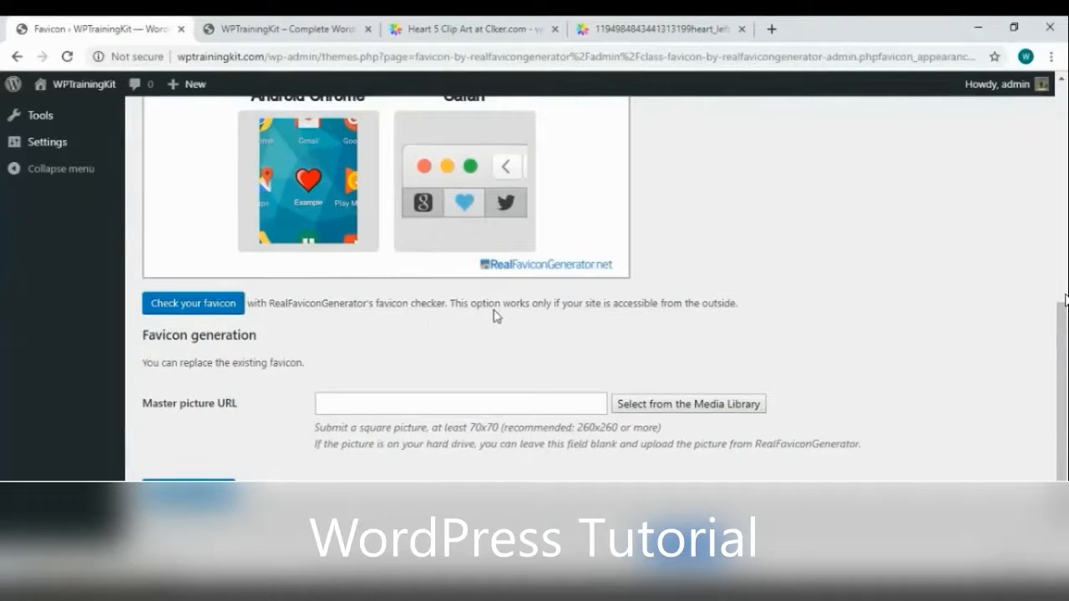
pyautogui.click(185, 306)
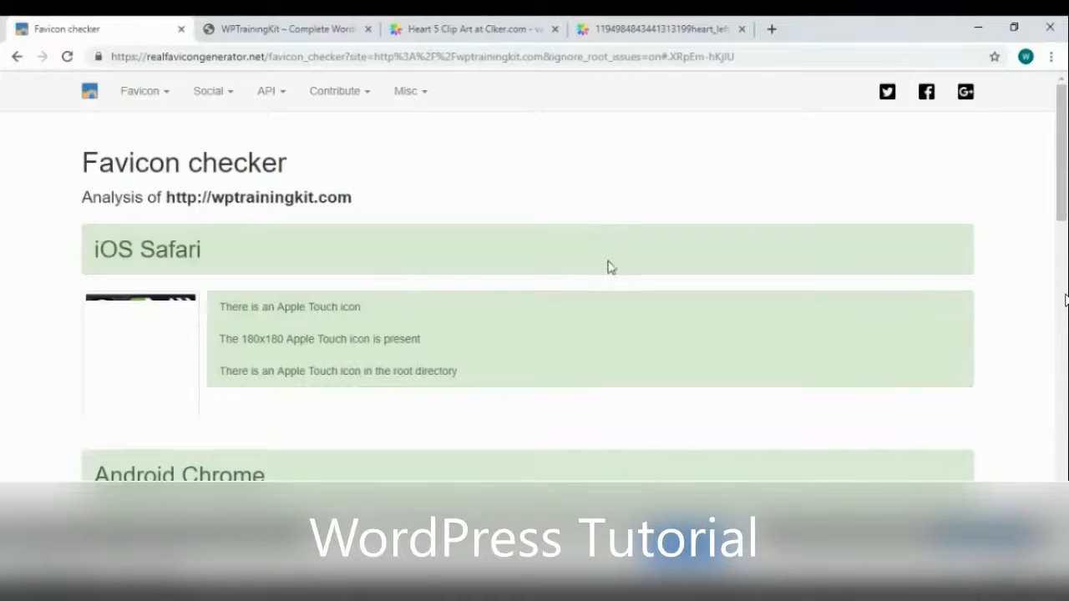
pyautogui.scroll(-5, 609, 266)
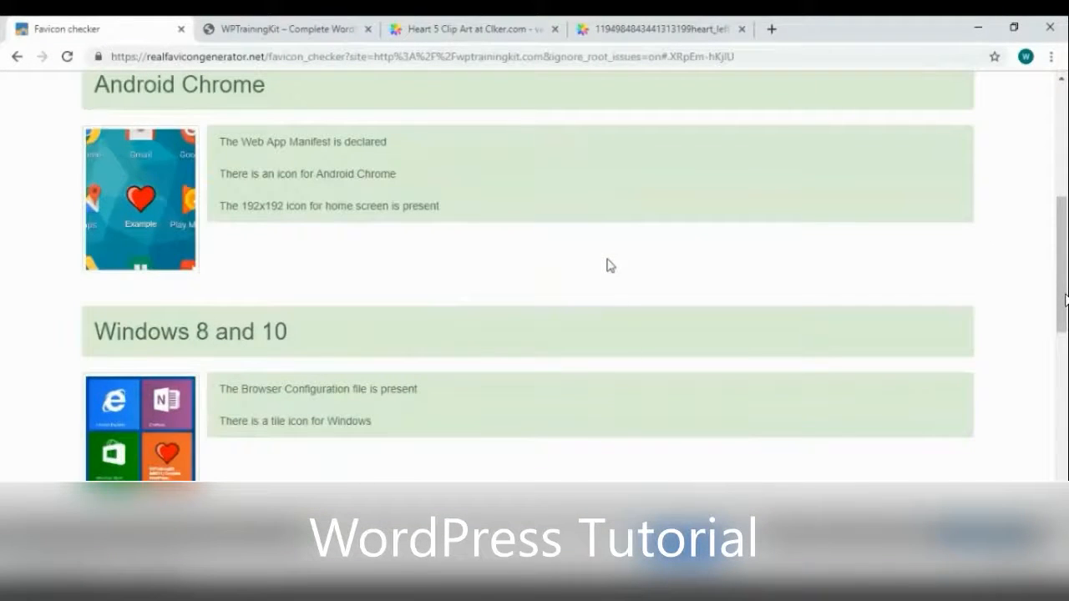
pyautogui.scroll(-7, 401, 281)
pyautogui.scroll(12, 406, 269)
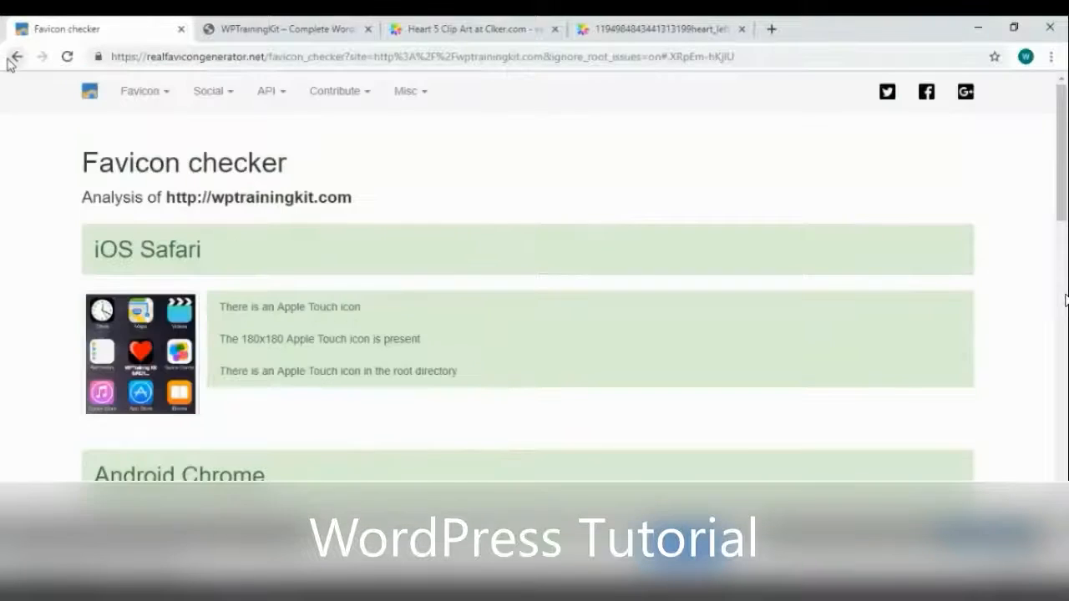
pyautogui.click(16, 57)
# Reload the live site tab to show the red heart favicon, then return to the admin
pyautogui.click(288, 28)
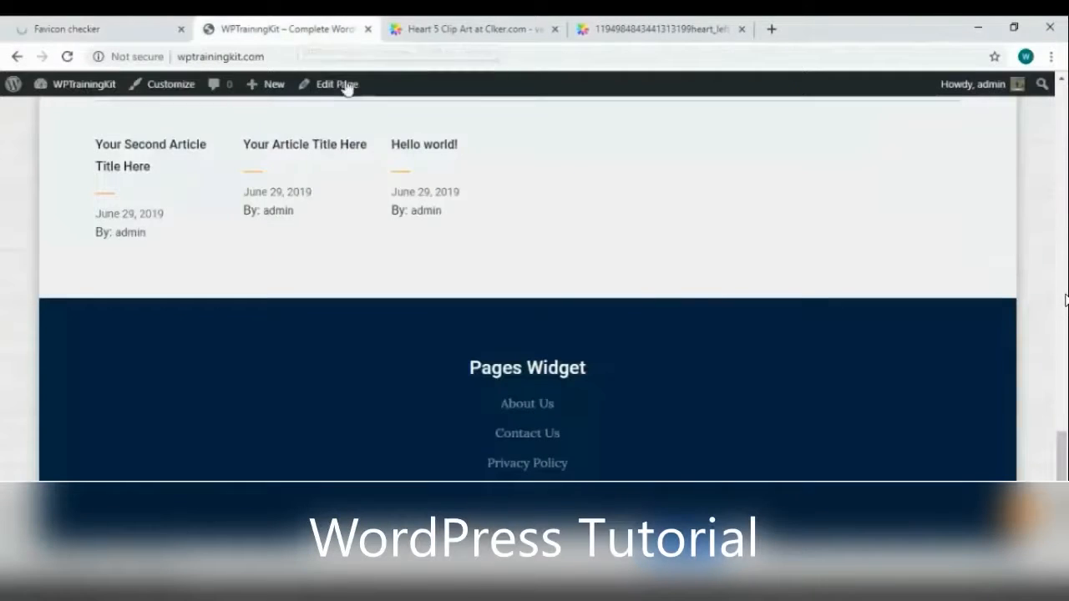
pyautogui.rightClick(521, 159)
pyautogui.click(571, 209)
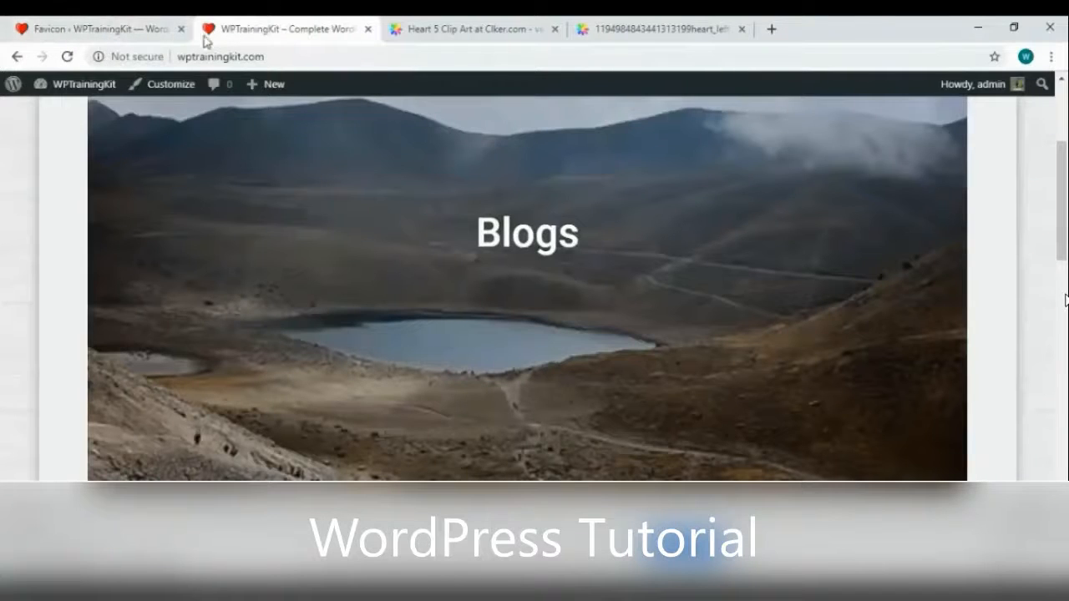
pyautogui.click(88, 35)
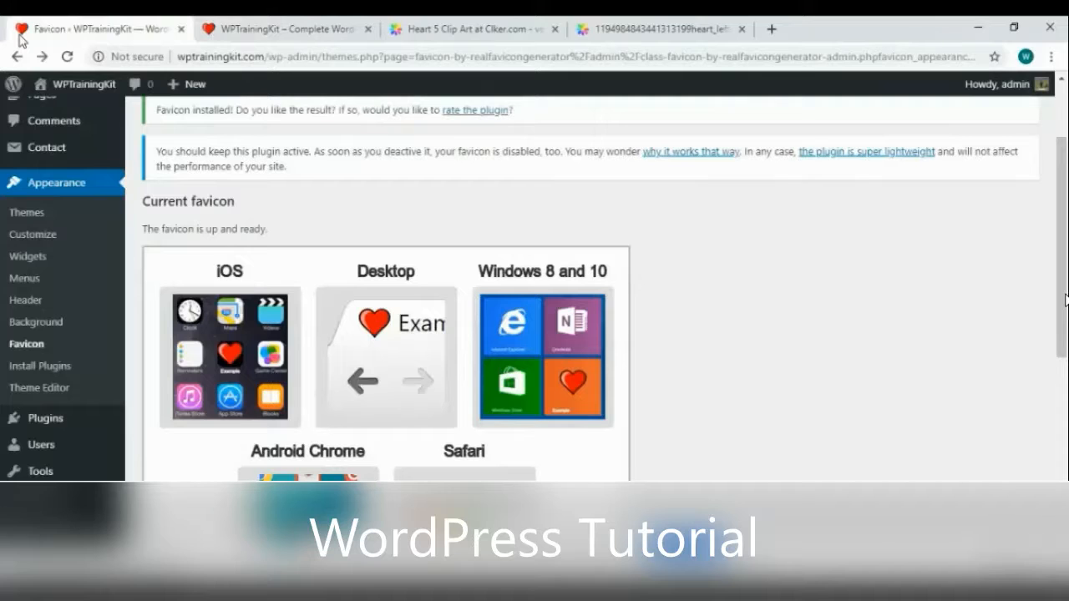
pyautogui.scroll(2, 577, 255)
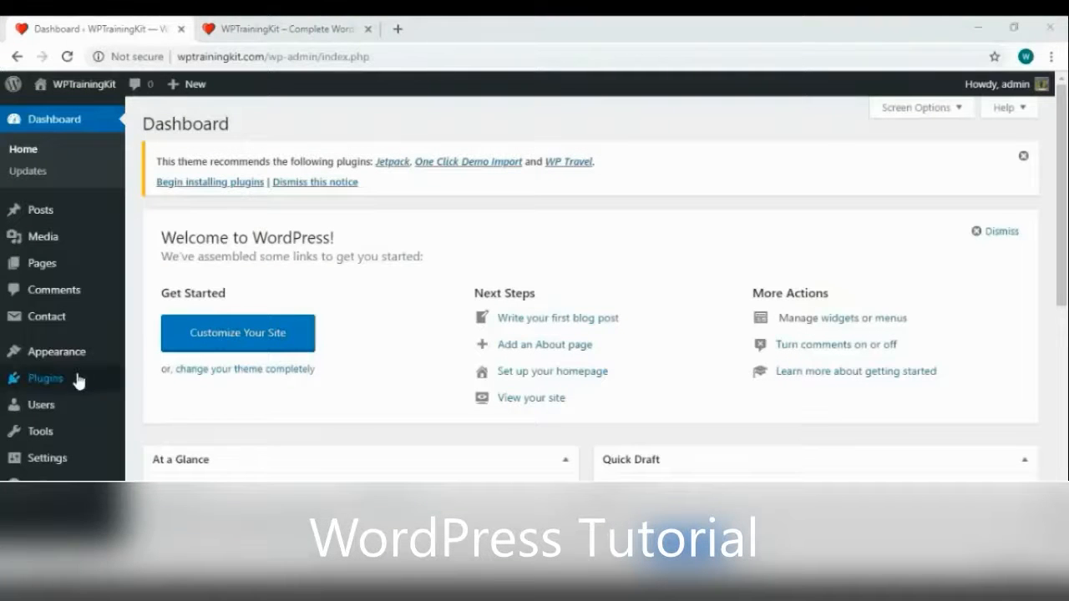
# Install and activate ExactMetrics' Google Analytics Dashboard for WP, then open its General Settings
pyautogui.moveTo(76, 381)
pyautogui.click(156, 402)
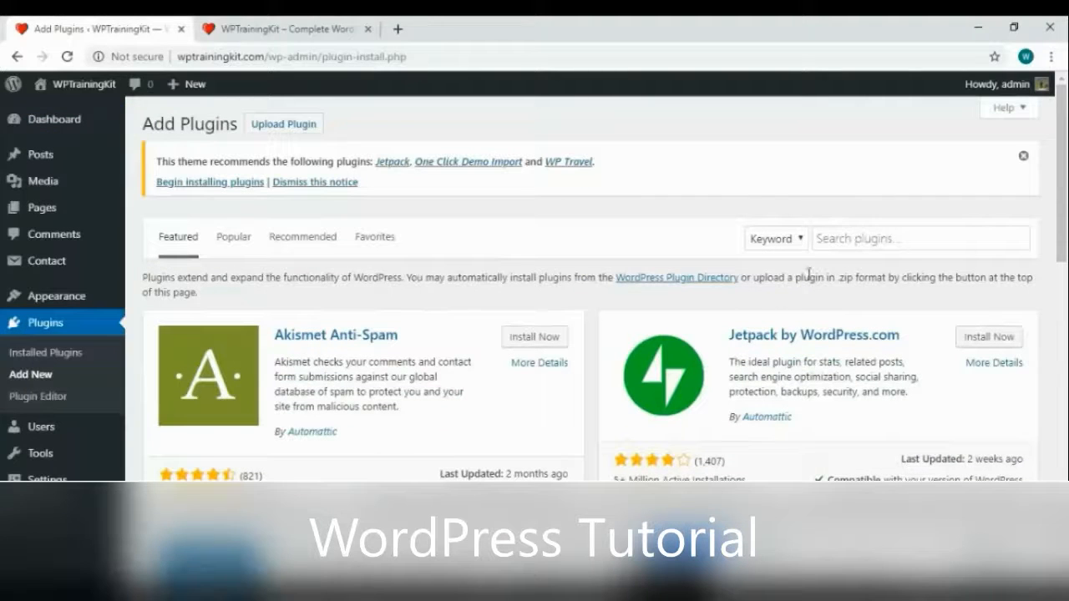
pyautogui.click(861, 241)
pyautogui.write('google analy')
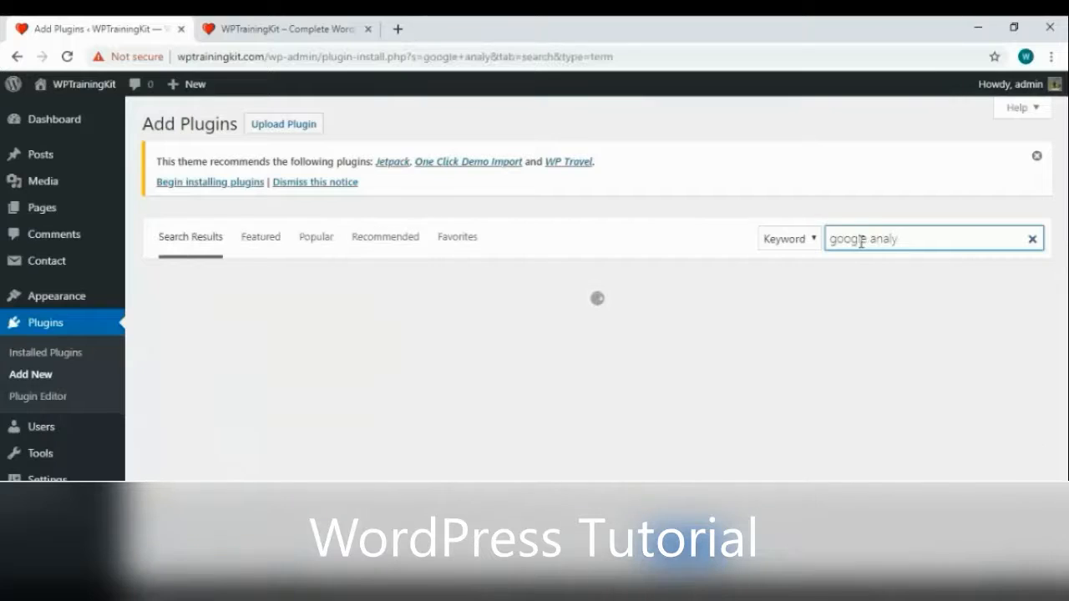
pyautogui.write('ti')
pyautogui.write('c')
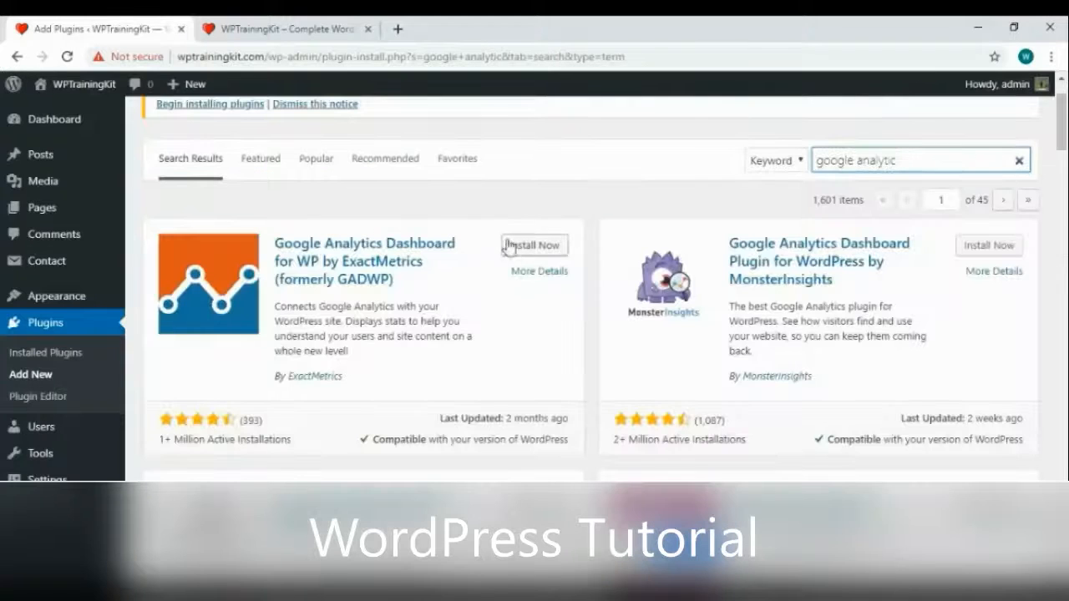
pyautogui.click(535, 246)
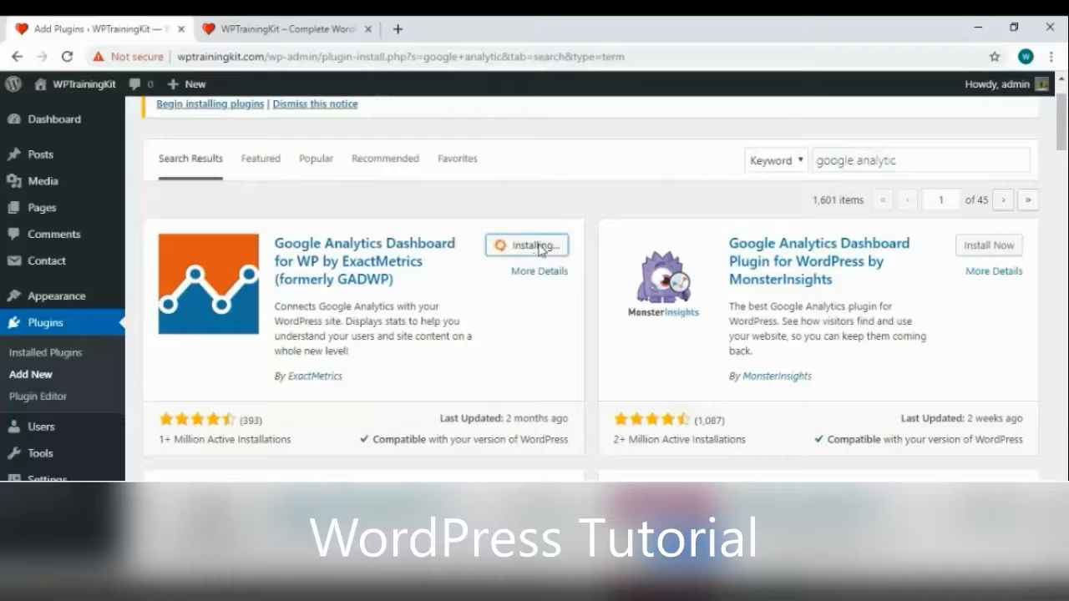
pyautogui.click(542, 246)
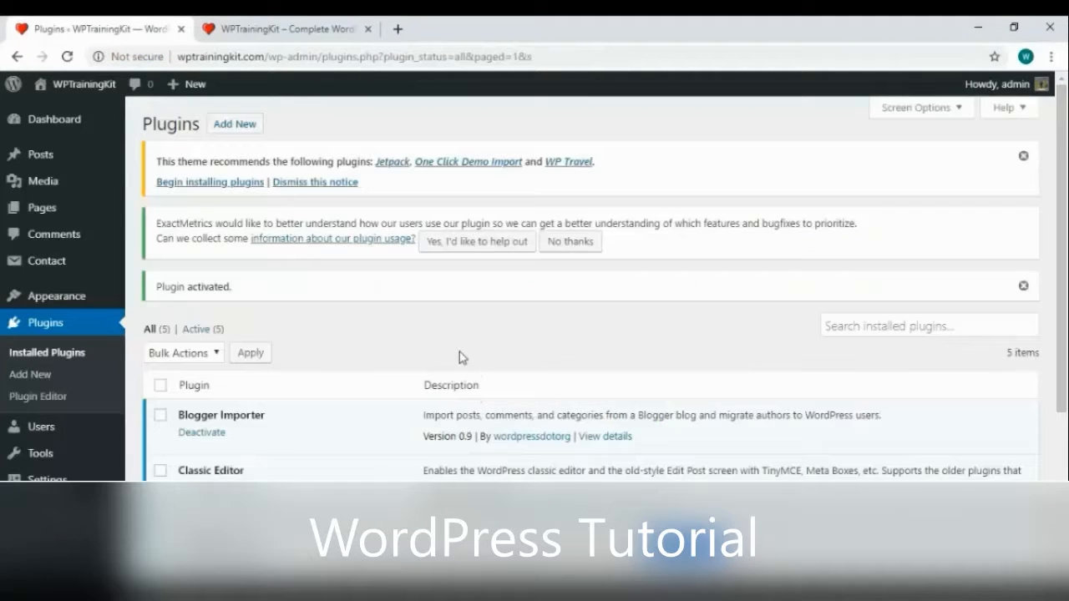
pyautogui.moveTo(51, 533)
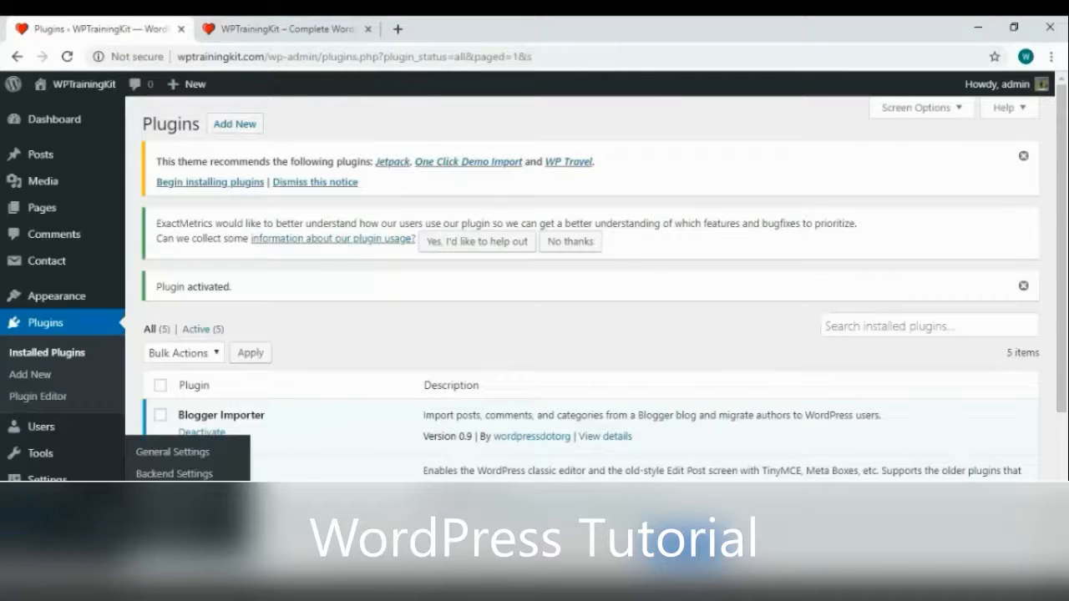
pyautogui.click(172, 452)
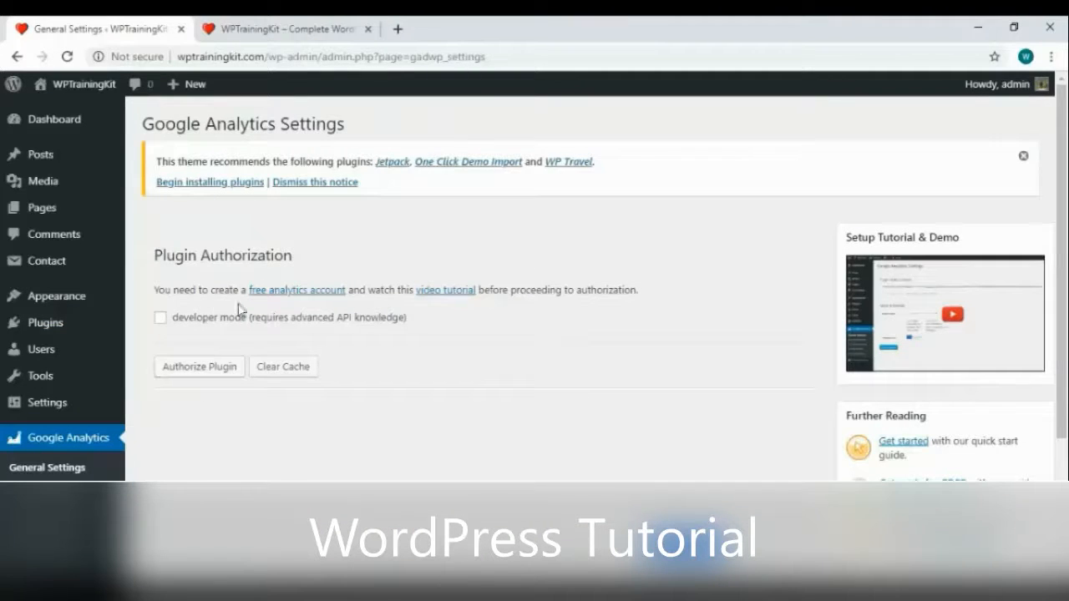
# Follow the plugin's free analytics account guide to Google Analytics and start signing up
pyautogui.click(321, 292)
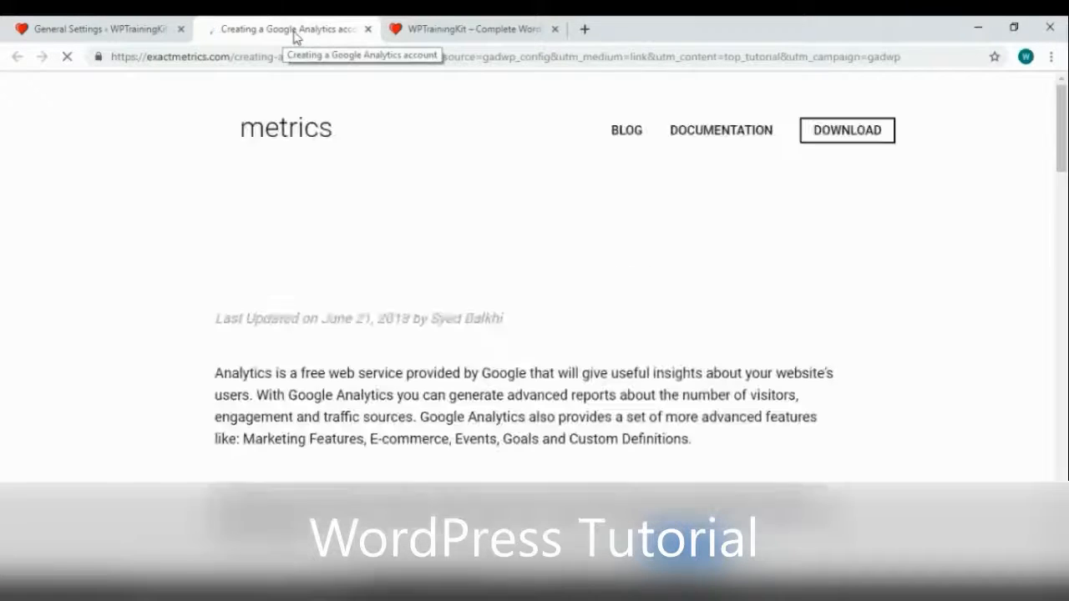
pyautogui.scroll(-2, 351, 317)
pyautogui.scroll(-3, 360, 351)
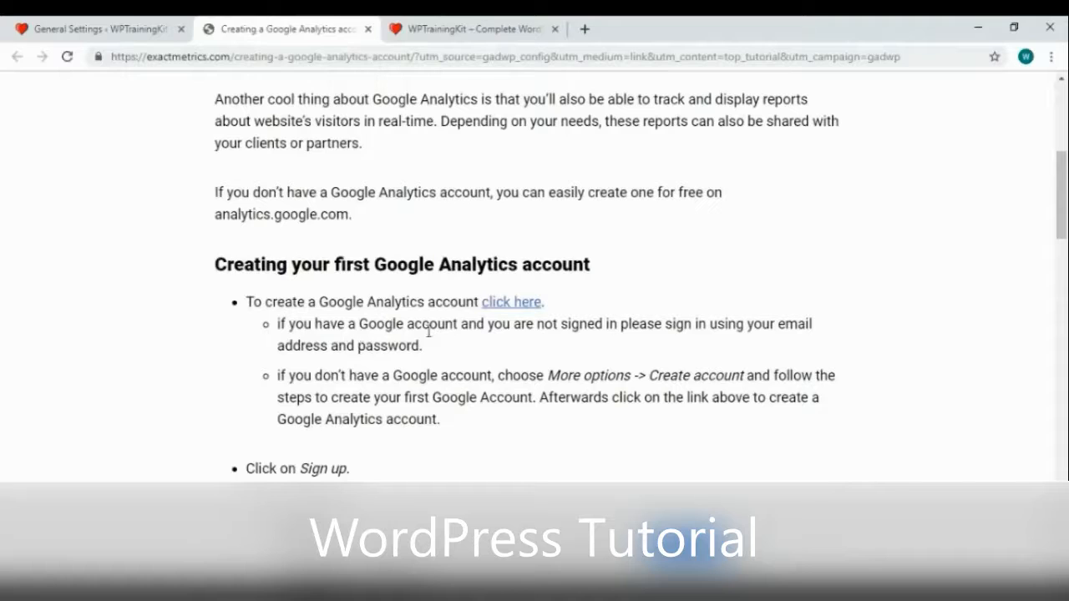
pyautogui.click(500, 309)
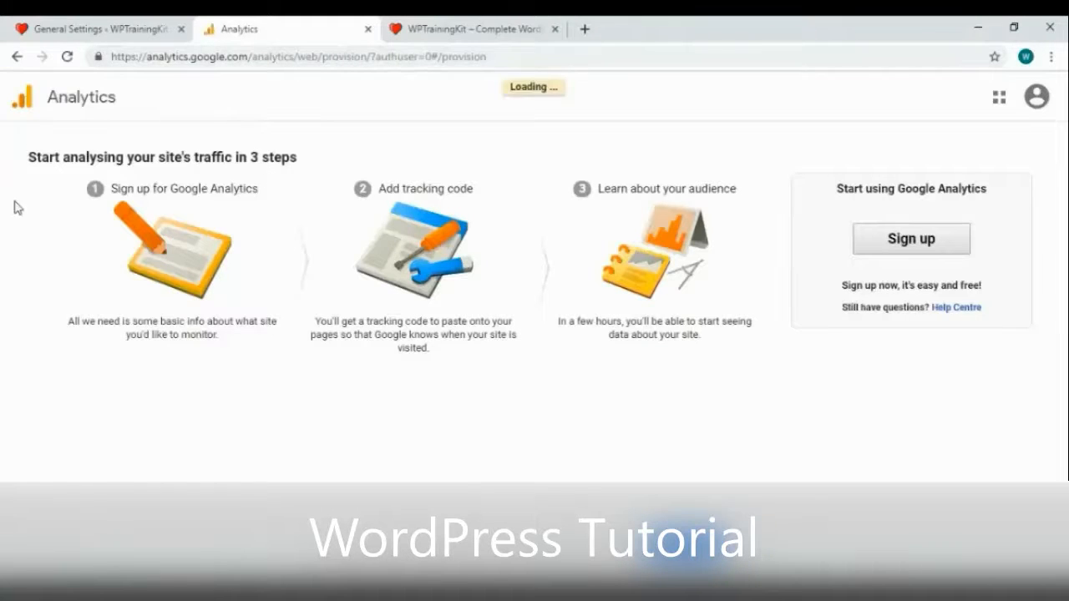
pyautogui.click(947, 248)
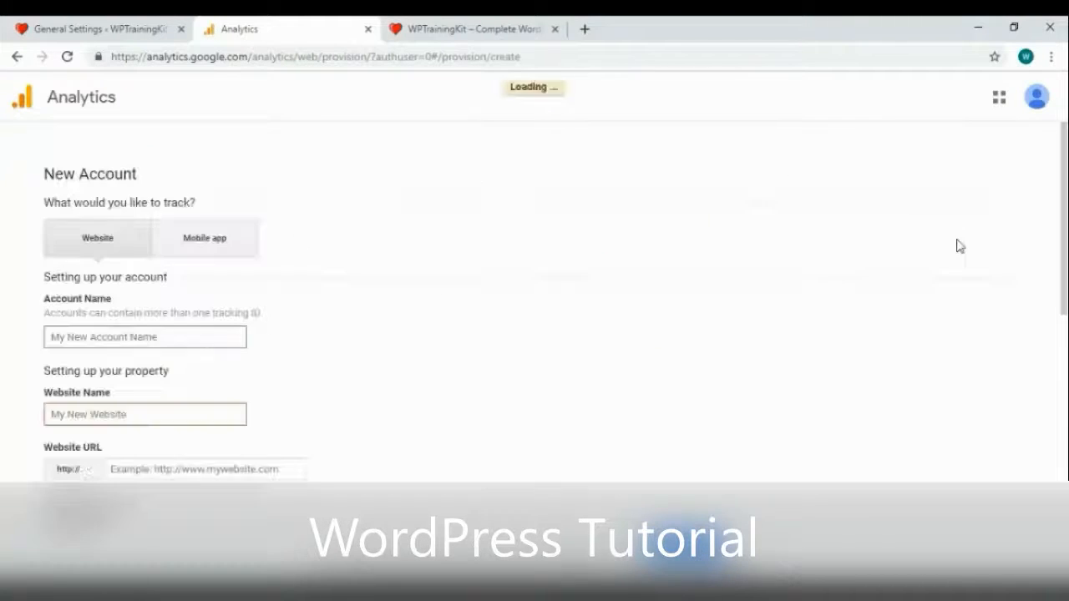
# Enter wptrainingkit as both the Account Name and the Website Name
pyautogui.click(123, 338)
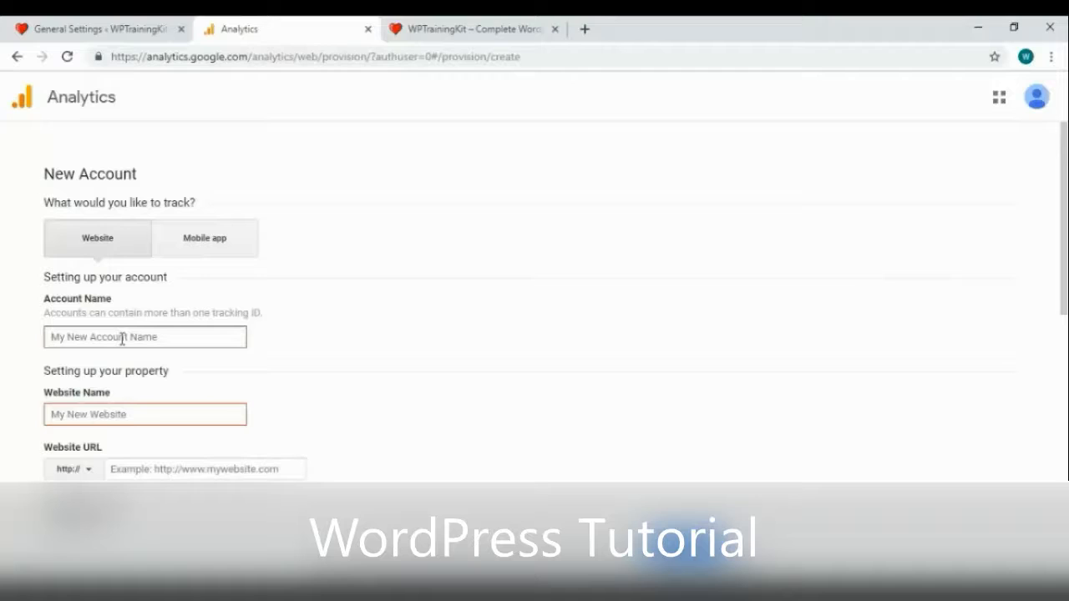
pyautogui.write('wptrainingkit')
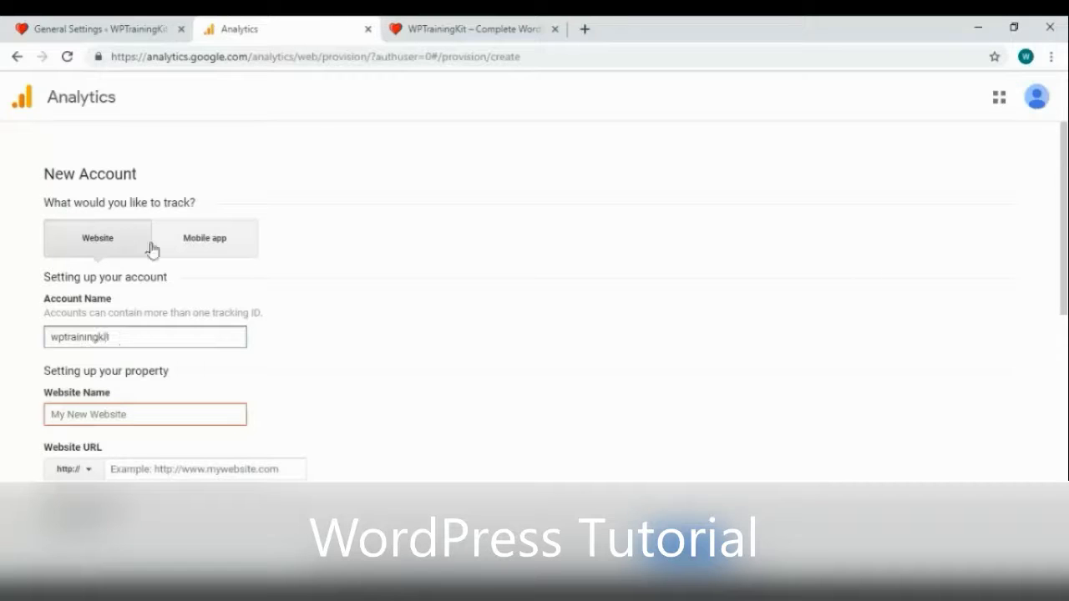
pyautogui.click(142, 412)
pyautogui.write('wptrain')
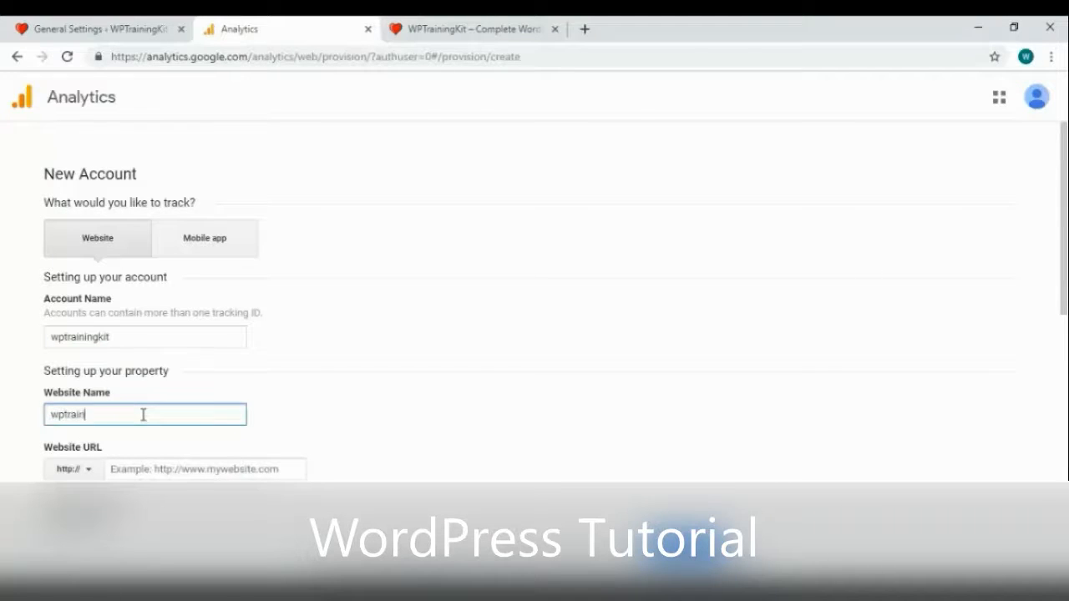
pyautogui.write('ingkit')
# Copy the site's domain from WordPress and enter wptrainingkit.com as the Website URL
pyautogui.click(83, 28)
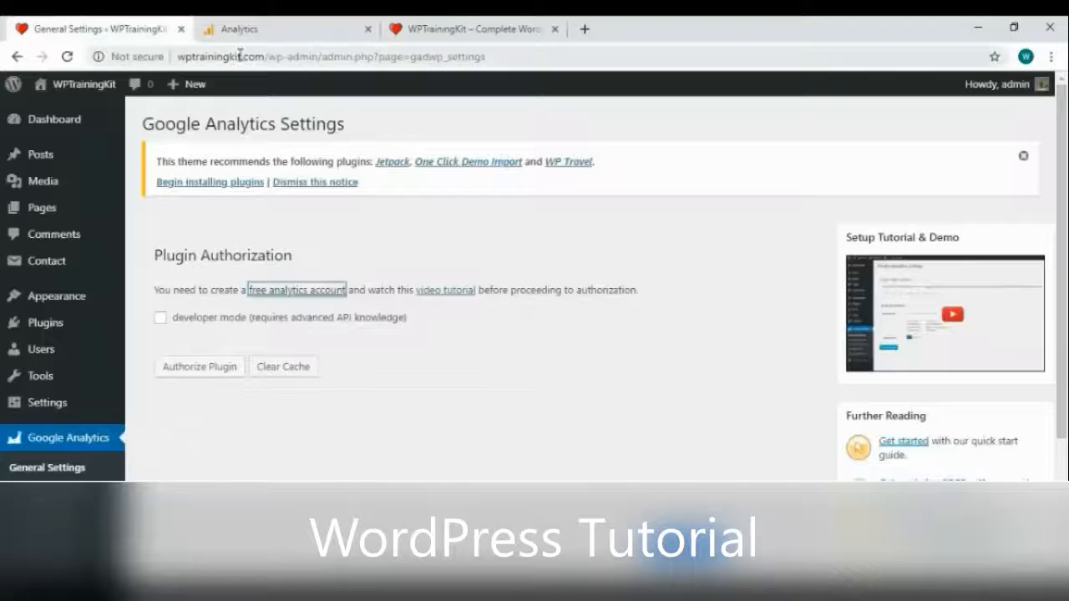
pyautogui.moveTo(264, 57); pyautogui.dragTo(176, 57)
pyautogui.hotkey('ctrl', 'c')
pyautogui.click(270, 27)
pyautogui.click(160, 470)
pyautogui.hotkey('ctrl', 'v')
pyautogui.click(140, 470)
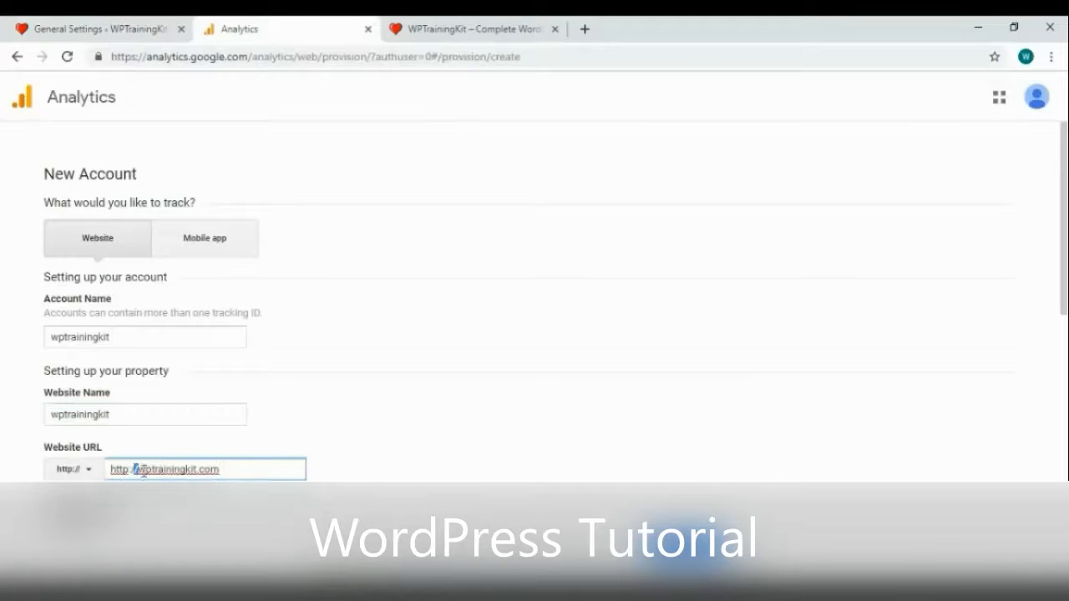
pyautogui.press('BackSpace')
pyautogui.press('BackSpace')
pyautogui.press('BackSpace')
pyautogui.press('BackSpace')
pyautogui.press('BackSpace')
pyautogui.press('BackSpace')
pyautogui.press('BackSpace')
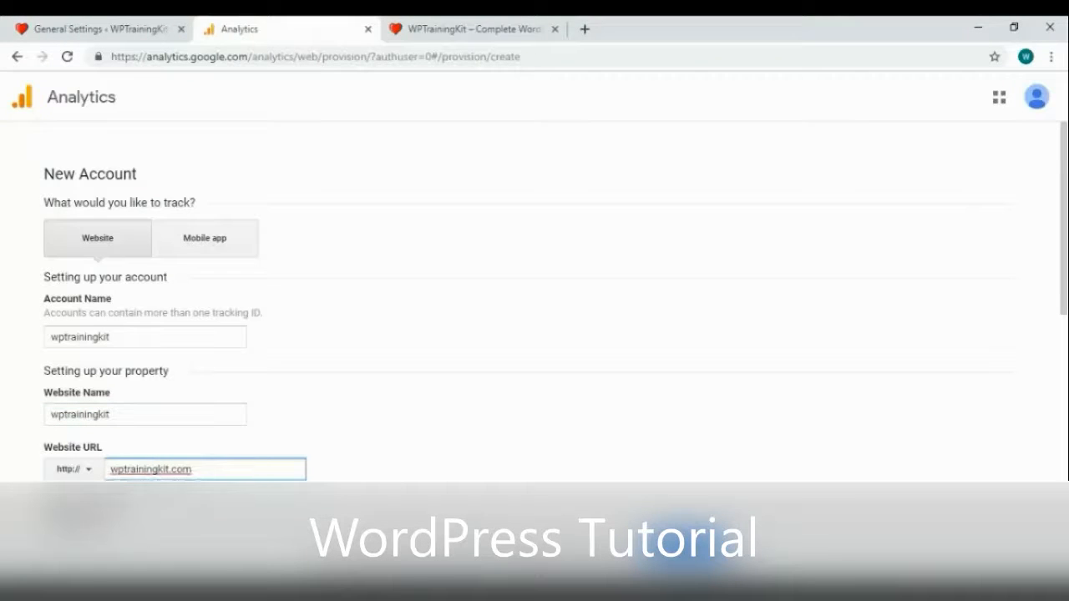
pyautogui.click(125, 482)
# Set the Industry Category to Other
pyautogui.scroll(-3, 231, 461)
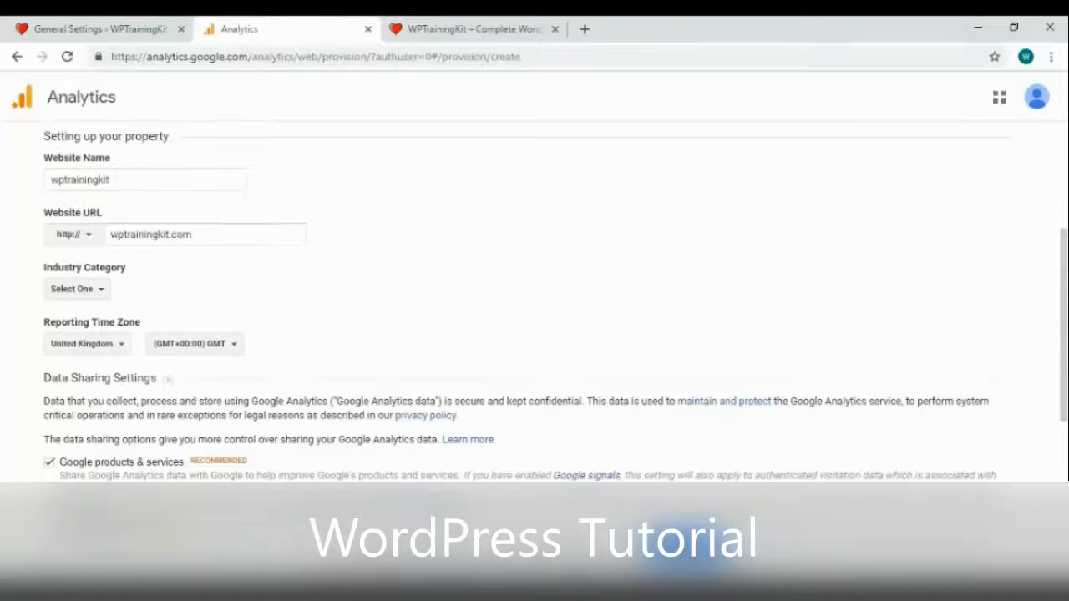
pyautogui.click(103, 292)
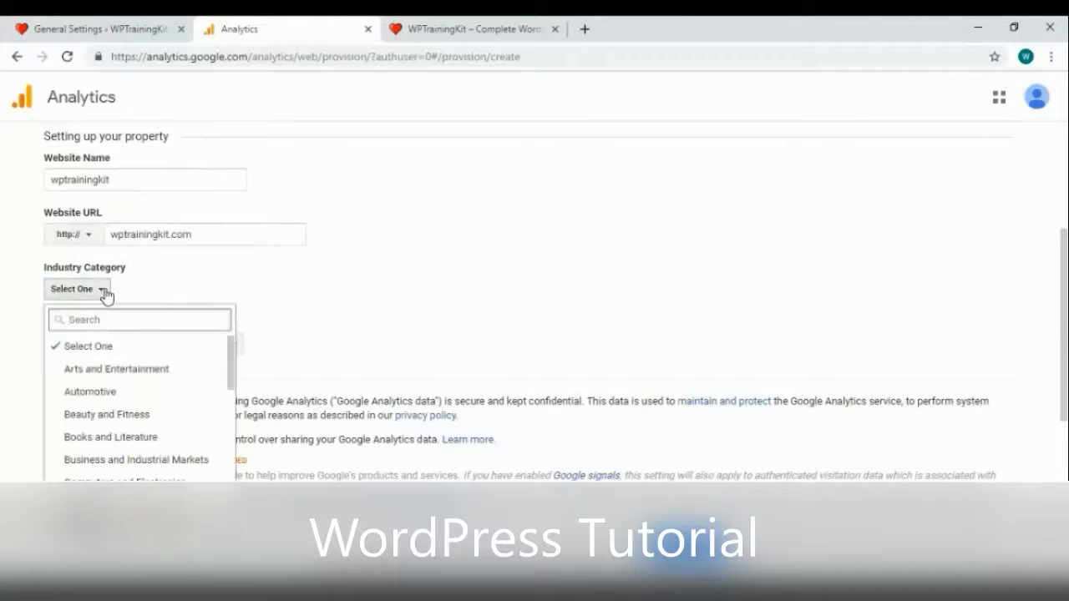
pyautogui.scroll(-4, 151, 411)
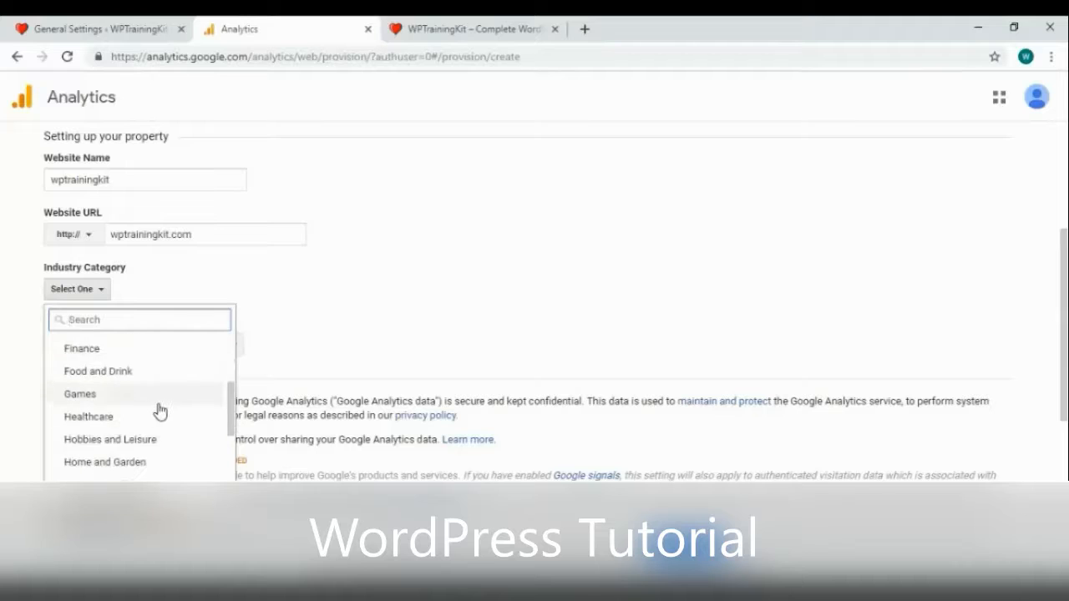
pyautogui.scroll(-2, 163, 411)
pyautogui.scroll(-2, 179, 419)
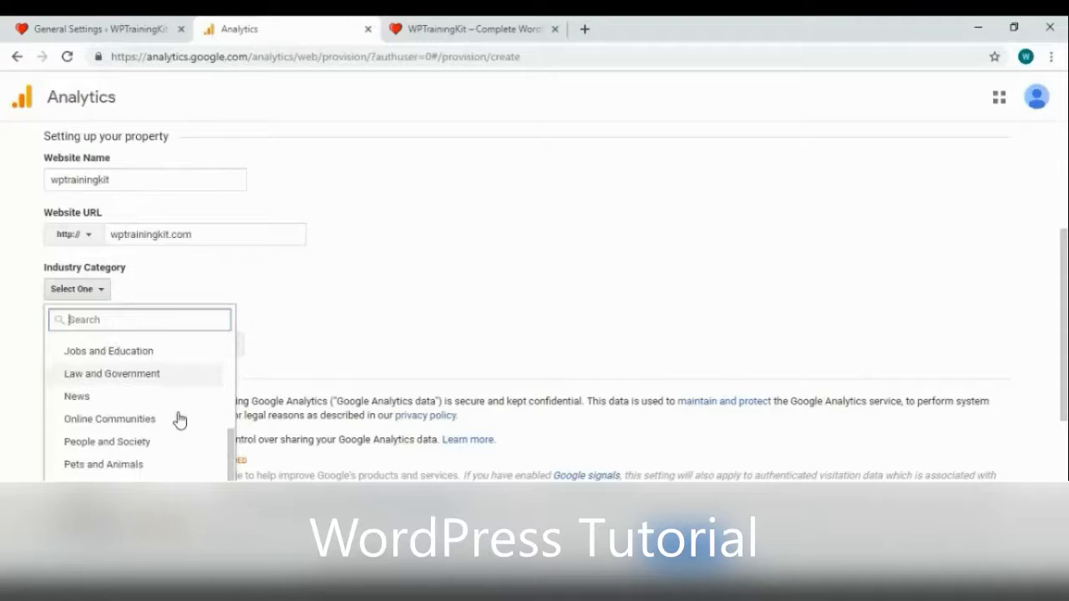
pyautogui.click(84, 495)
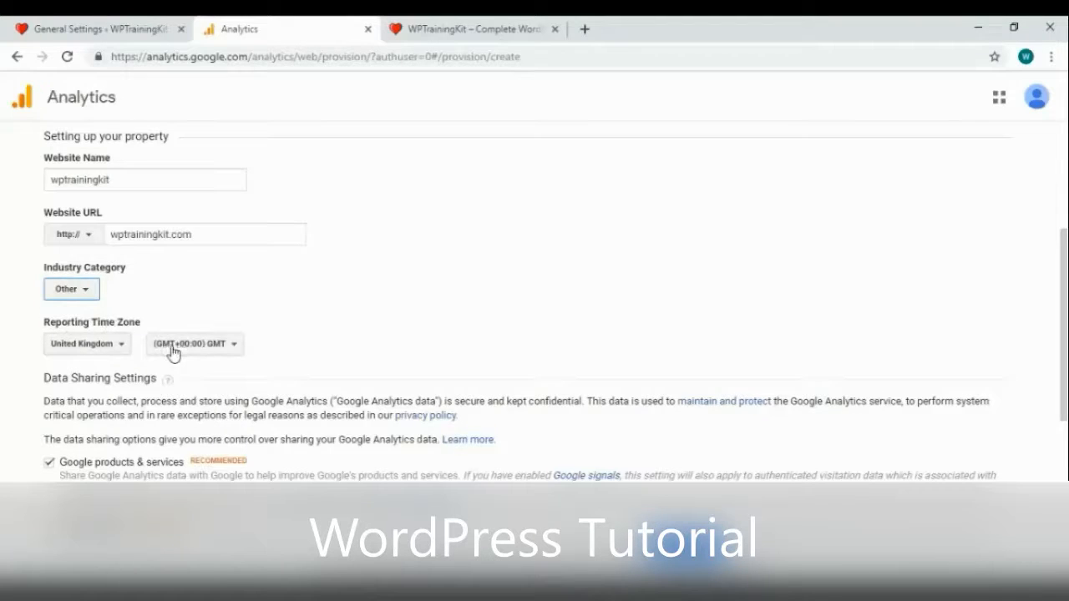
pyautogui.scroll(-2, 270, 343)
pyautogui.scroll(-2, 266, 342)
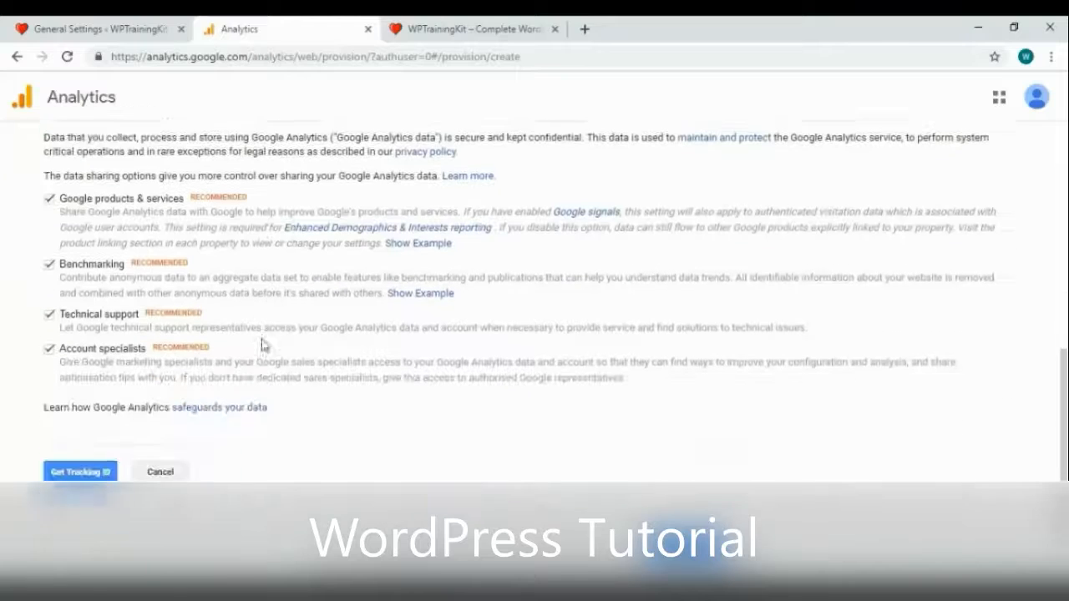
# Submit the account form and accept the GDPR data processing terms
pyautogui.click(104, 468)
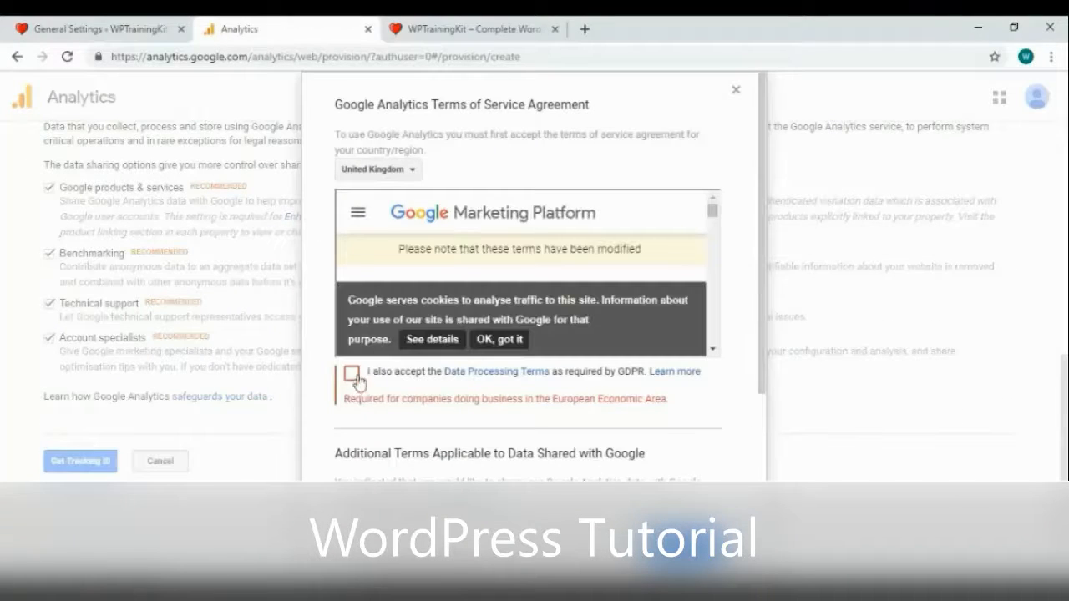
pyautogui.click(351, 373)
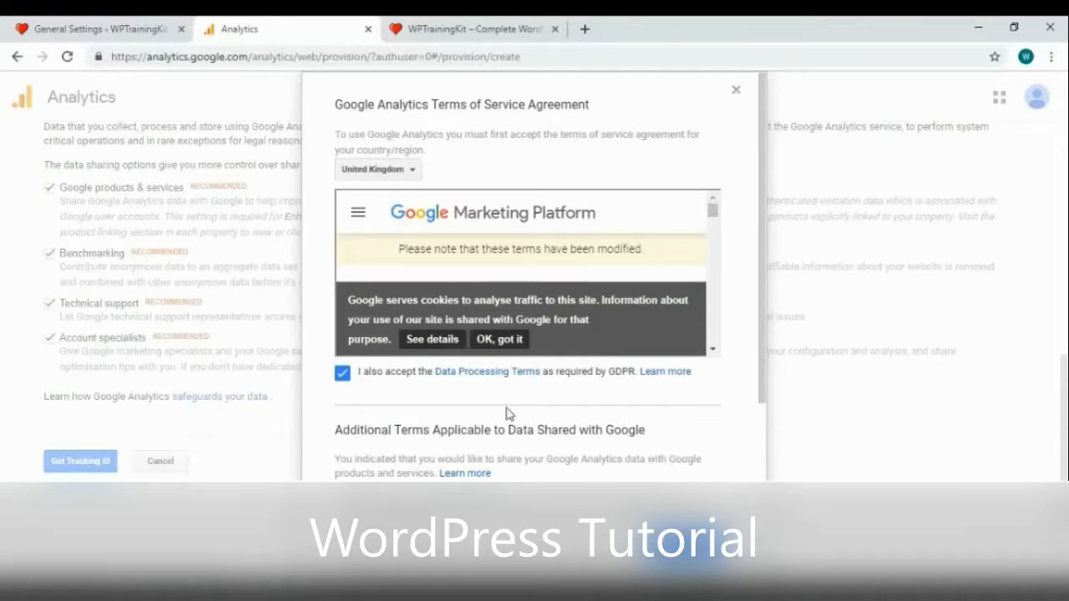
pyautogui.scroll(-3, 510, 413)
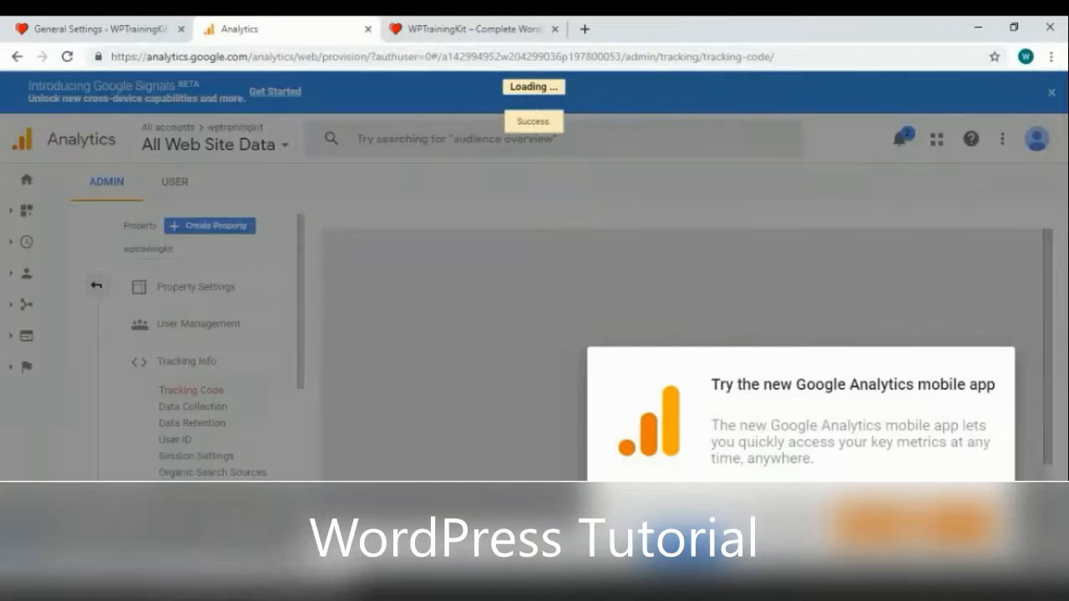
# Dismiss the mobile app announcement and view the property's tracking ID
pyautogui.click(786, 525)
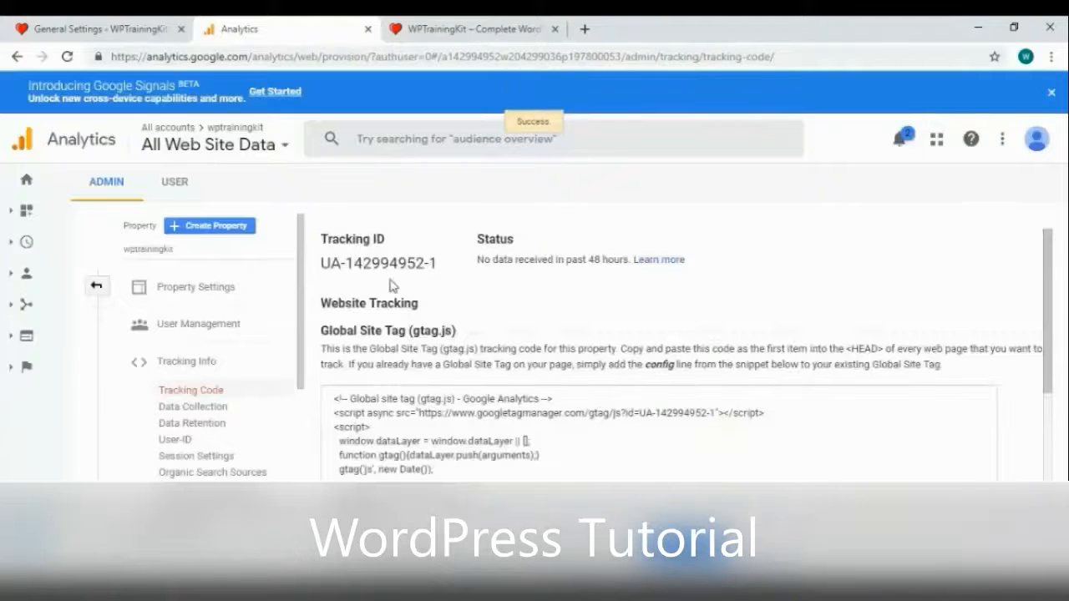
pyautogui.moveTo(427, 262); pyautogui.dragTo(323, 265)
pyautogui.click(323, 266)
# Begin authorizing the Google Analytics plugin in WordPress and request a one-time access code
pyautogui.click(125, 28)
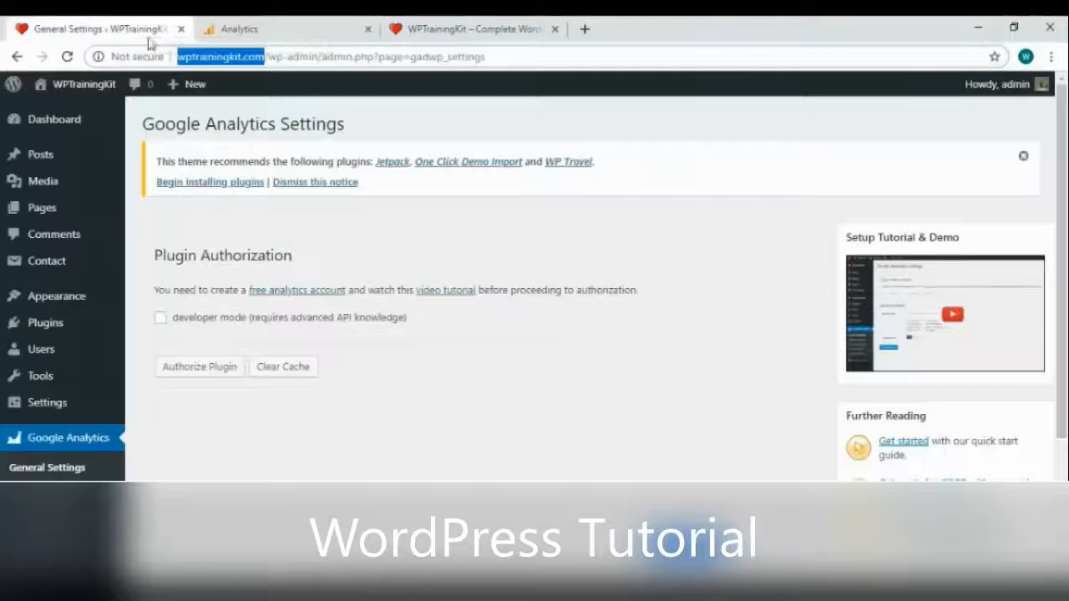
pyautogui.click(193, 374)
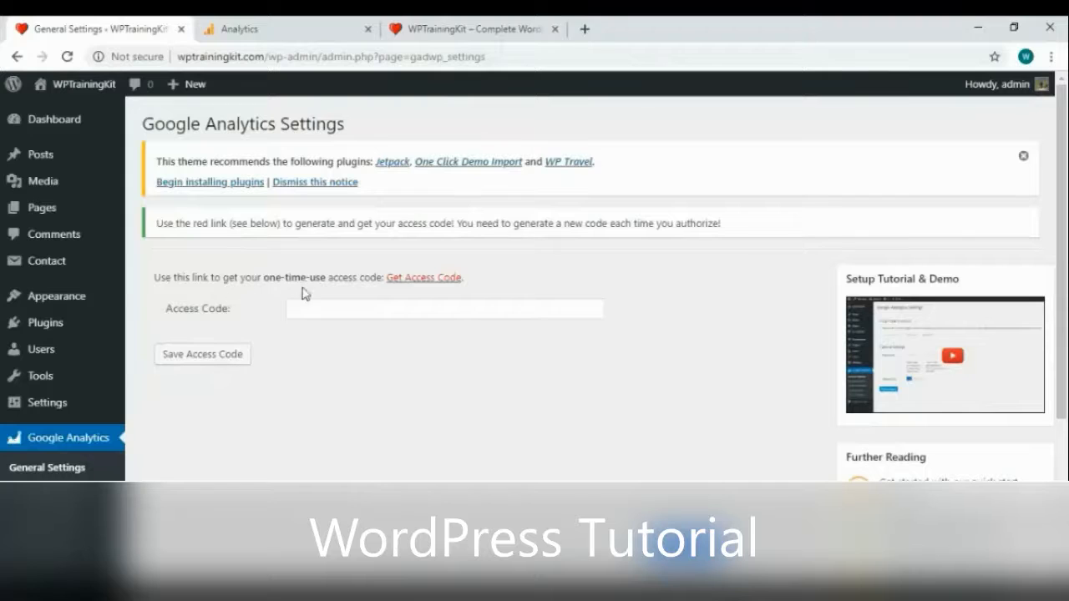
pyautogui.click(442, 287)
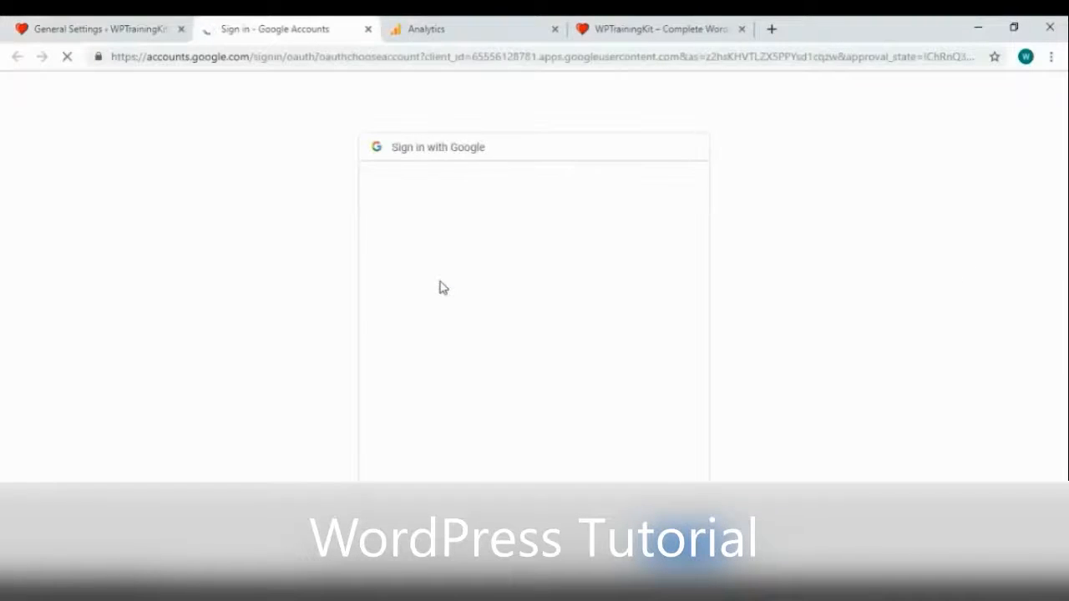
# Choose the Google account, allow Analytics access, copy the access code, and return to WordPress
pyautogui.click(565, 303)
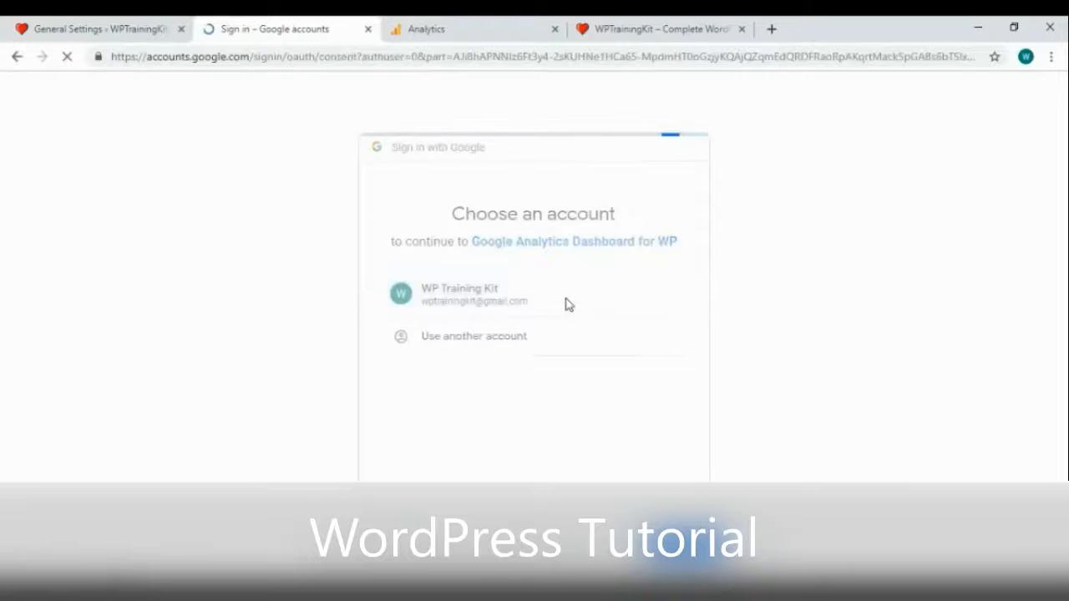
pyautogui.scroll(-2, 669, 454)
pyautogui.click(662, 476)
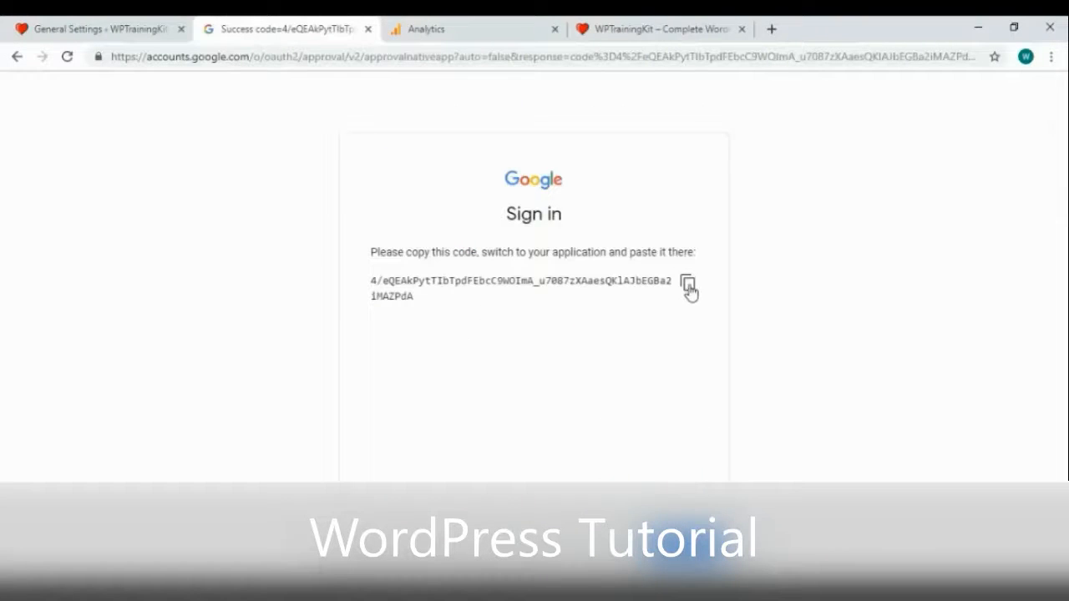
pyautogui.click(686, 284)
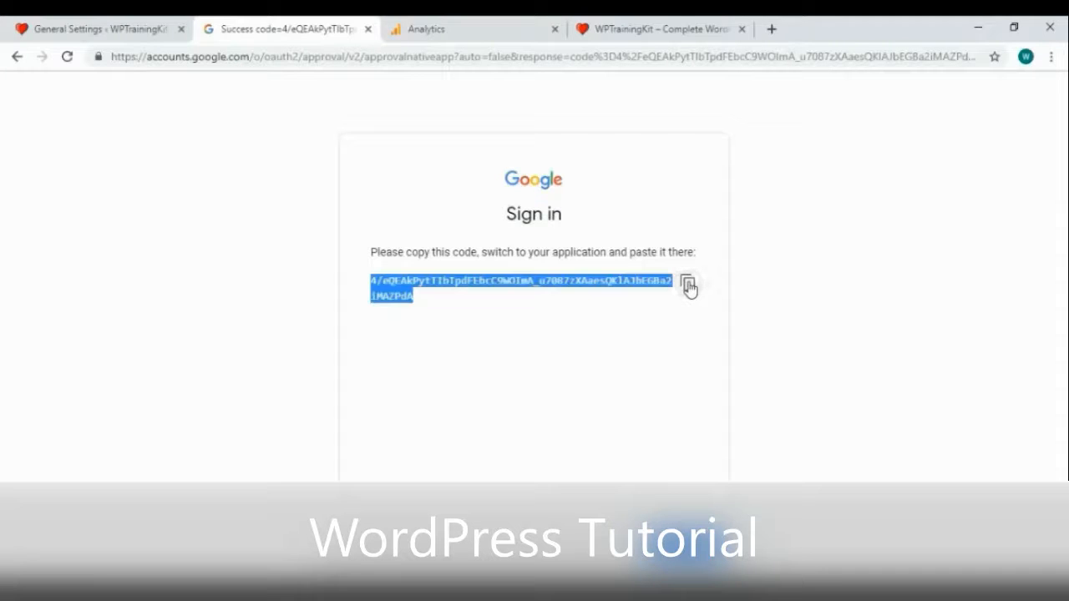
pyautogui.click(75, 27)
pyautogui.rightClick(321, 306)
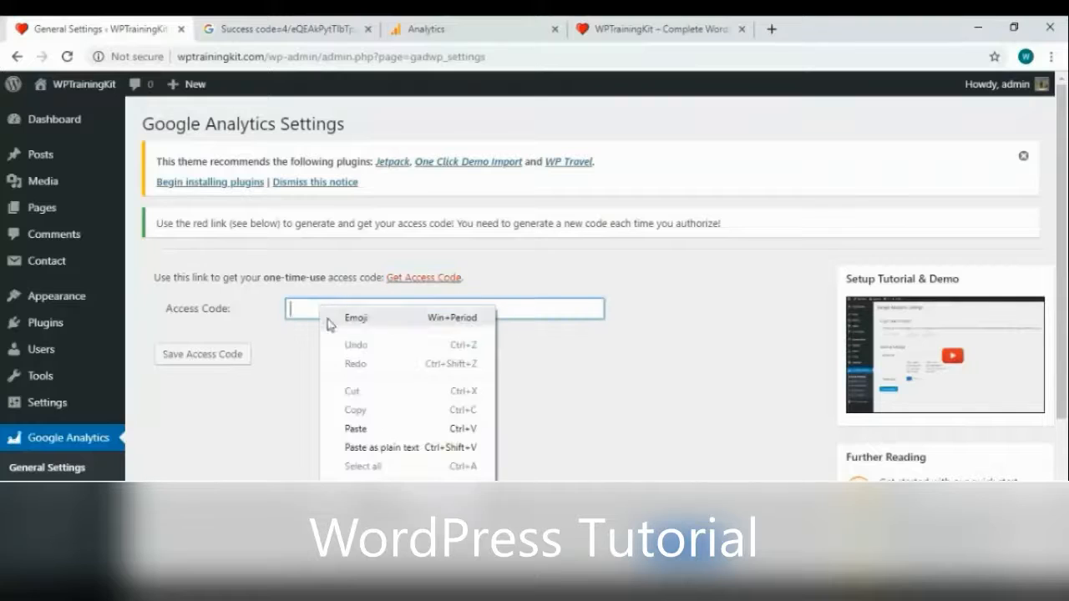
# Paste and save the Google access code, then confirm the All Web Site Data view and tracking ID
pyautogui.click(376, 429)
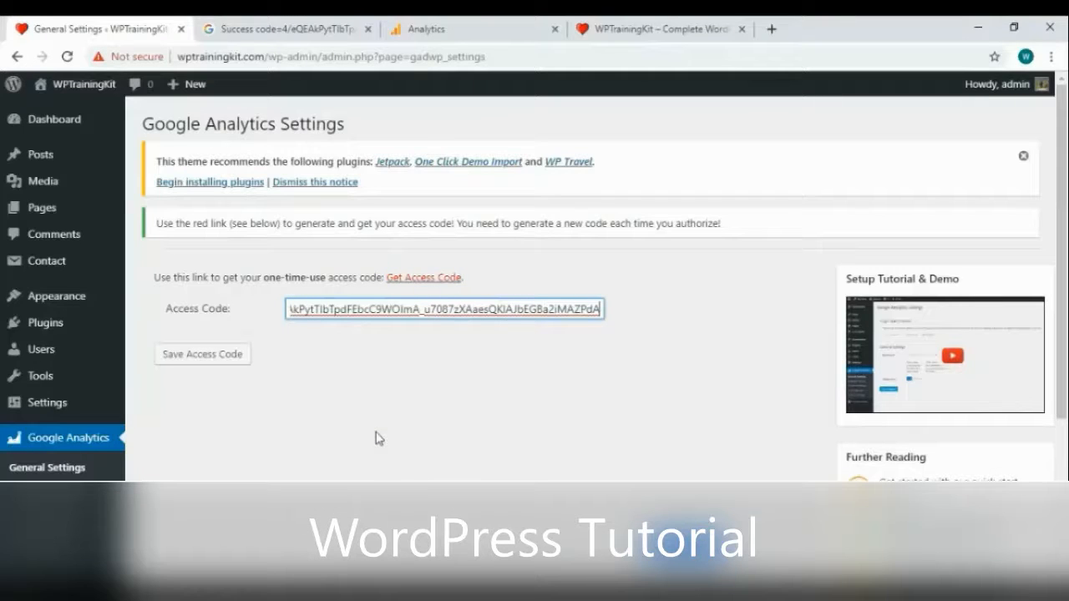
pyautogui.click(212, 361)
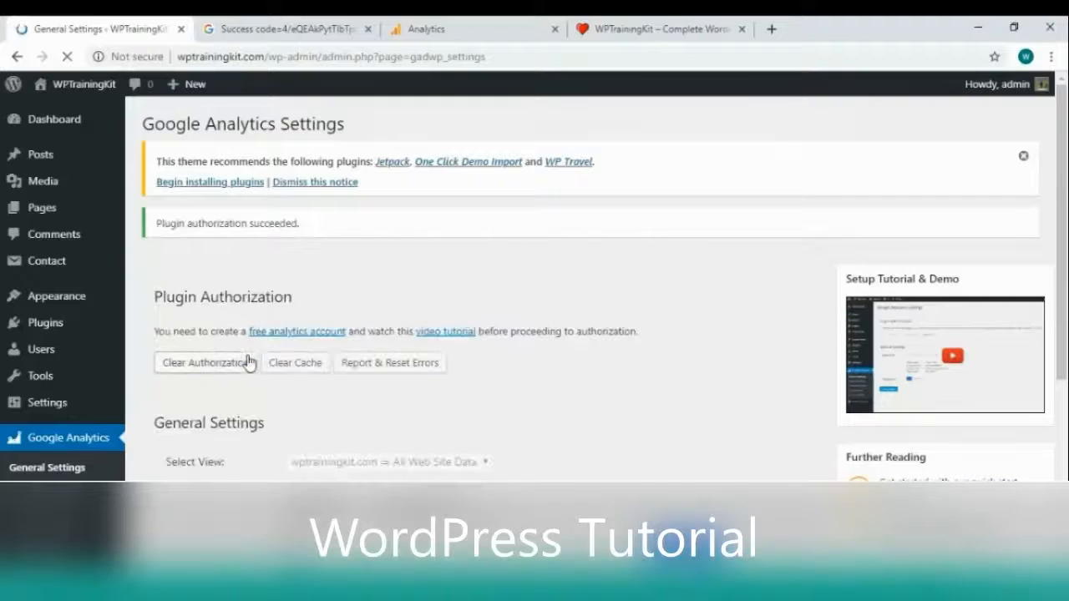
pyautogui.scroll(-2, 558, 370)
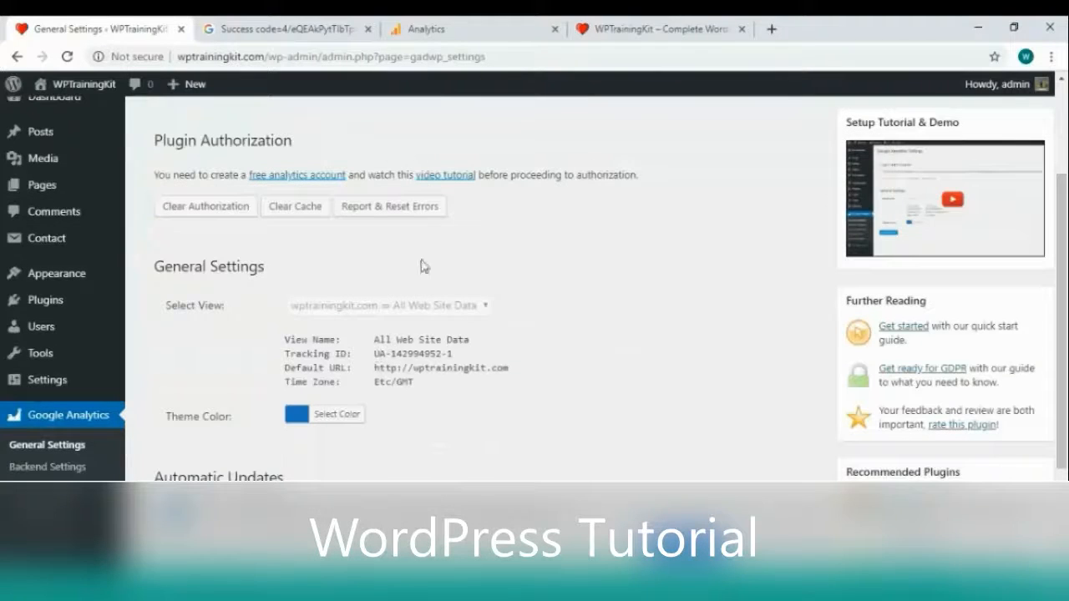
pyautogui.click(427, 32)
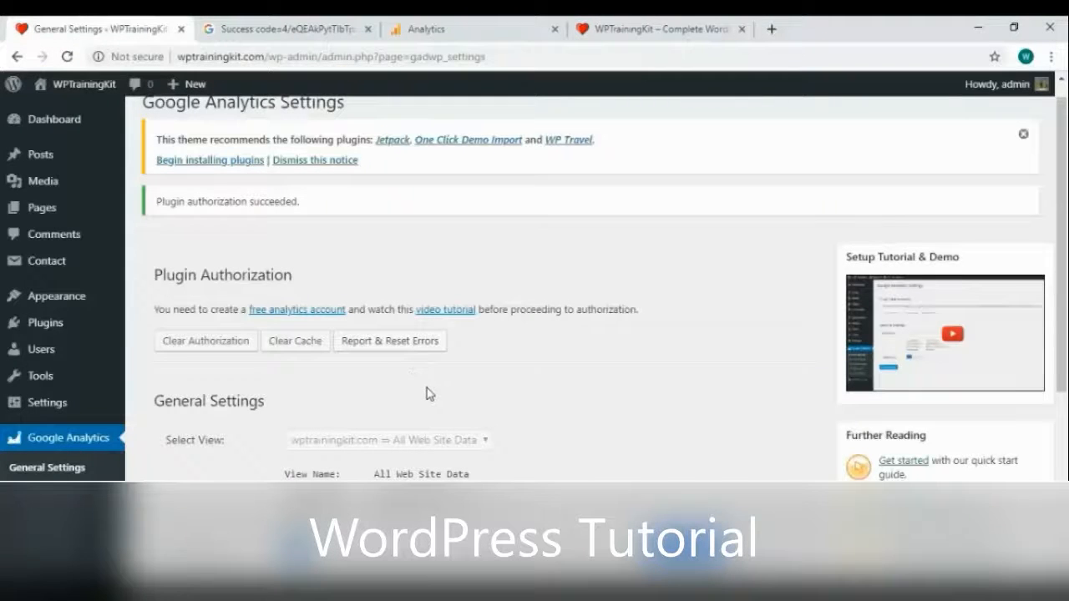
pyautogui.scroll(-1, 427, 395)
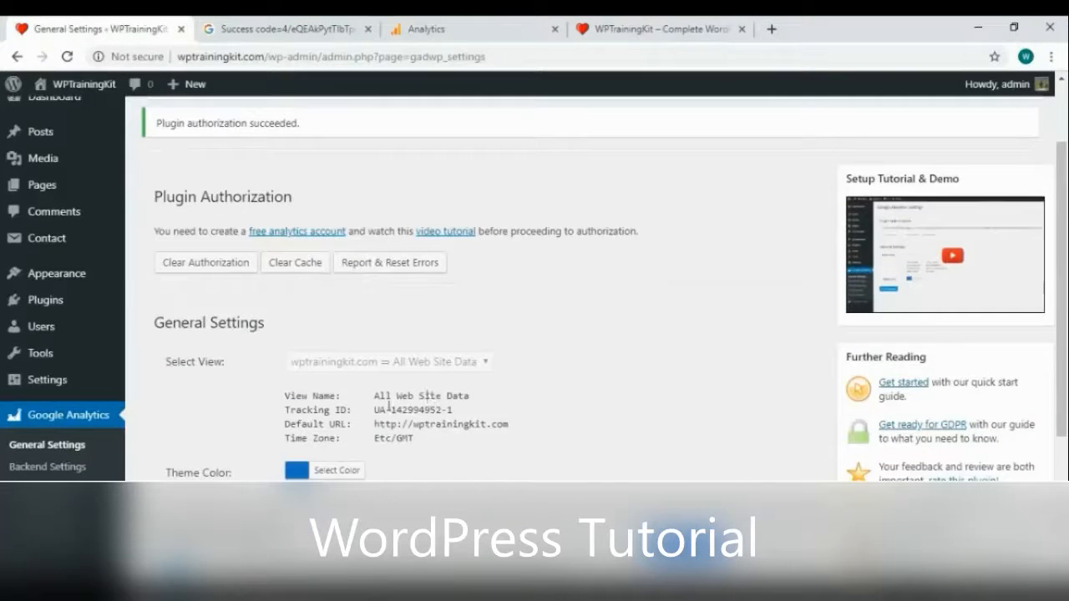
pyautogui.click(71, 467)
pyautogui.scroll(-3, 401, 353)
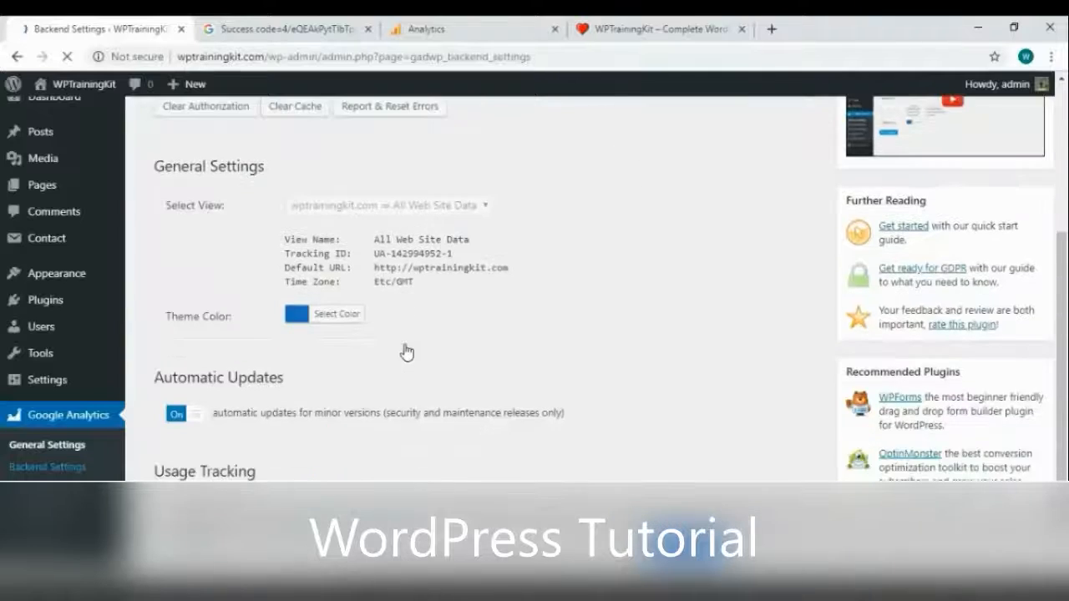
pyautogui.scroll(-1, 618, 376)
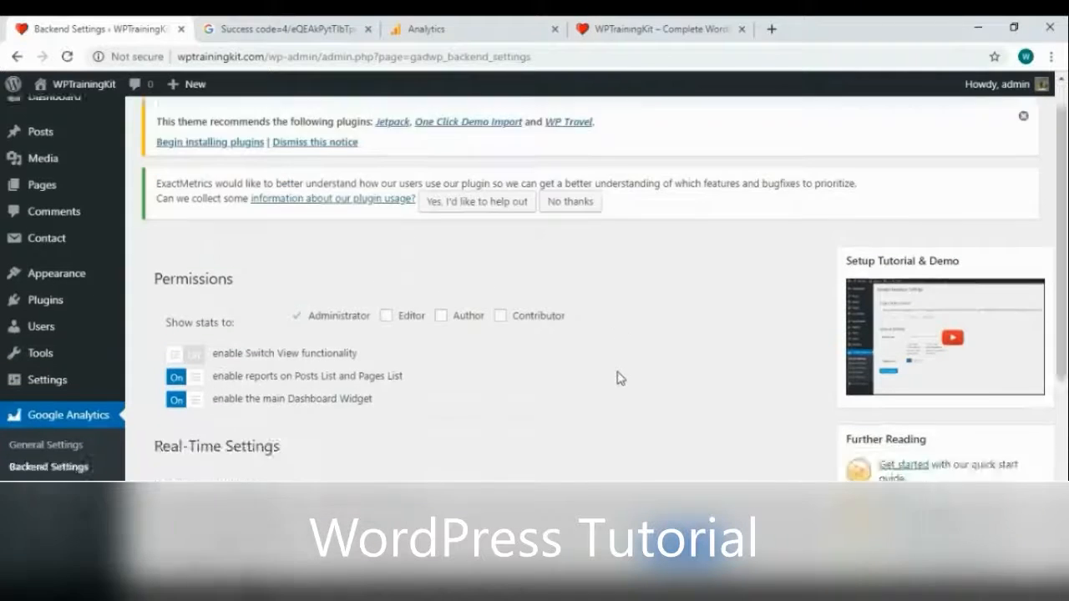
pyautogui.scroll(-2, 621, 371)
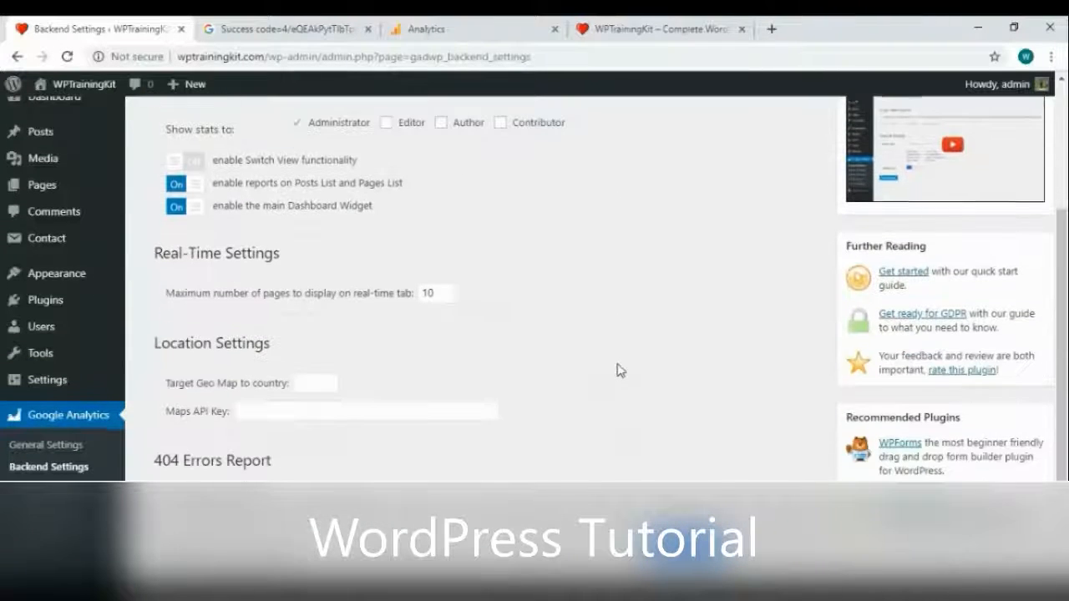
pyautogui.scroll(-2, 503, 217)
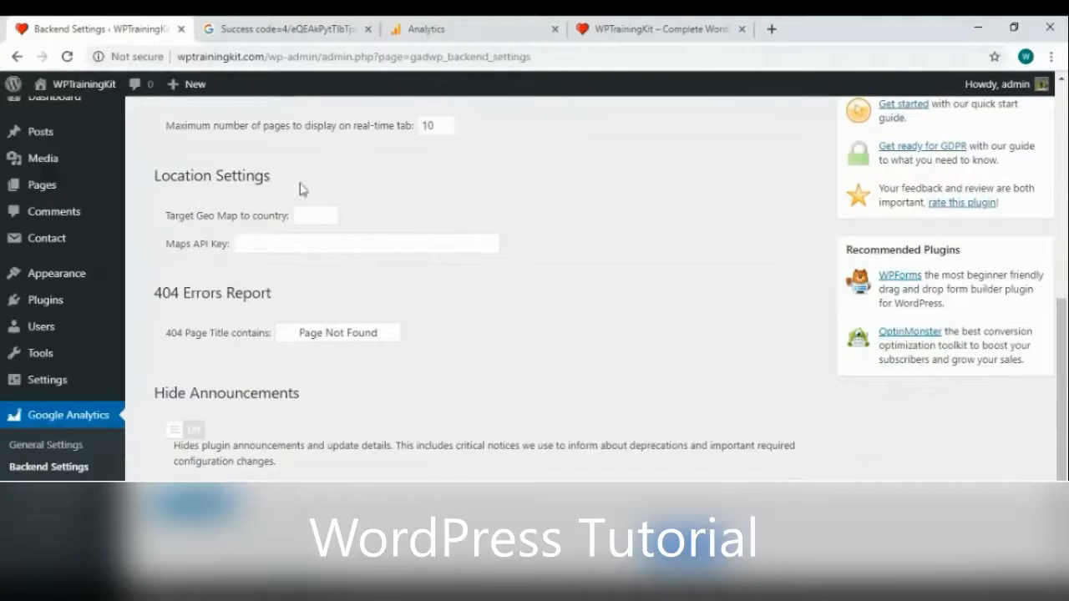
pyautogui.click(196, 501)
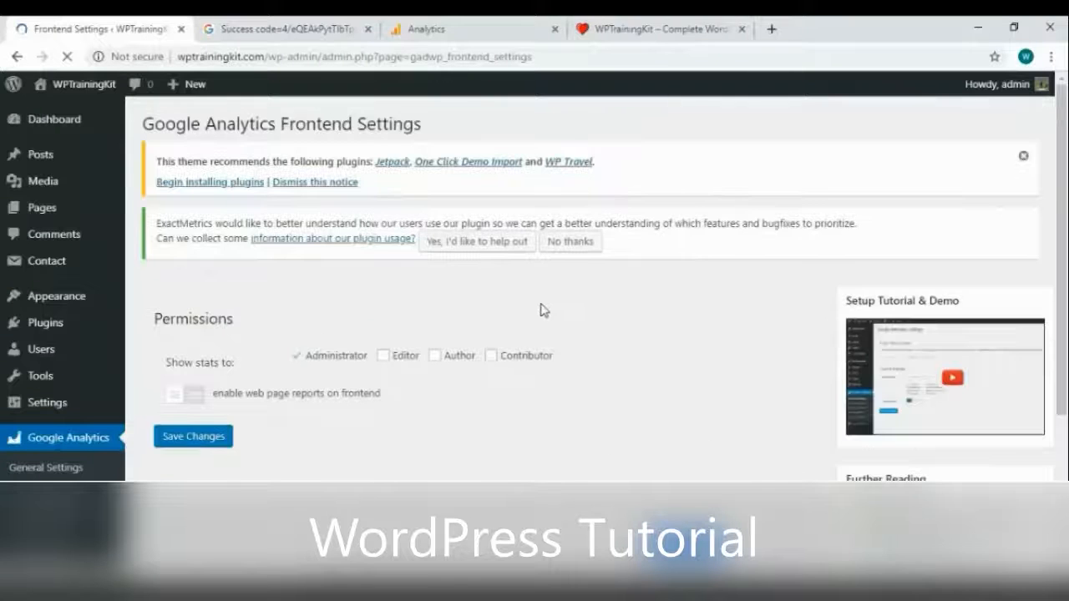
pyautogui.scroll(-3, 506, 371)
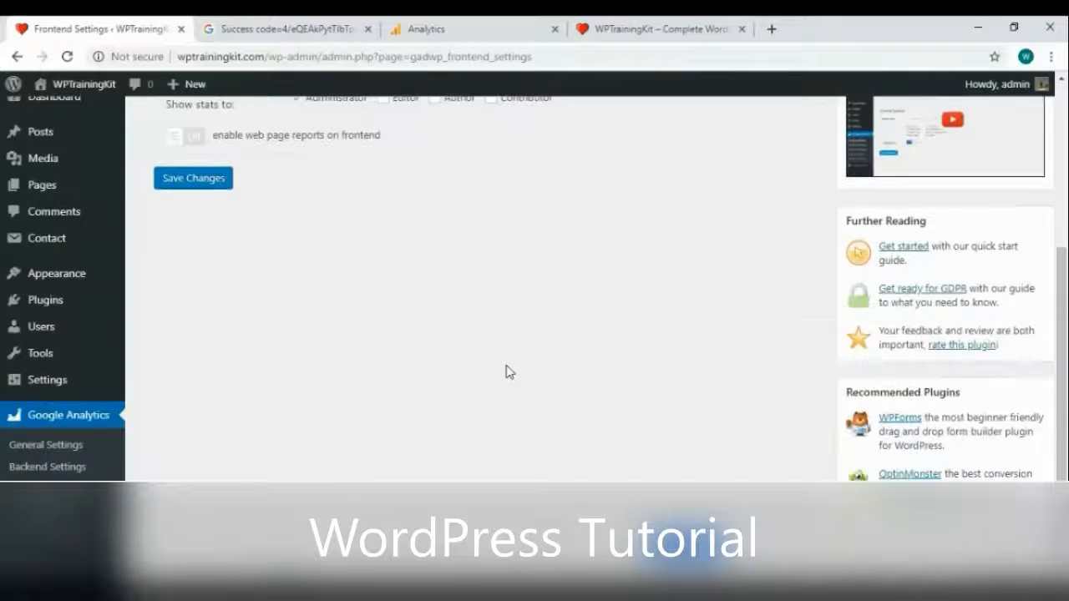
pyautogui.scroll(3, 502, 372)
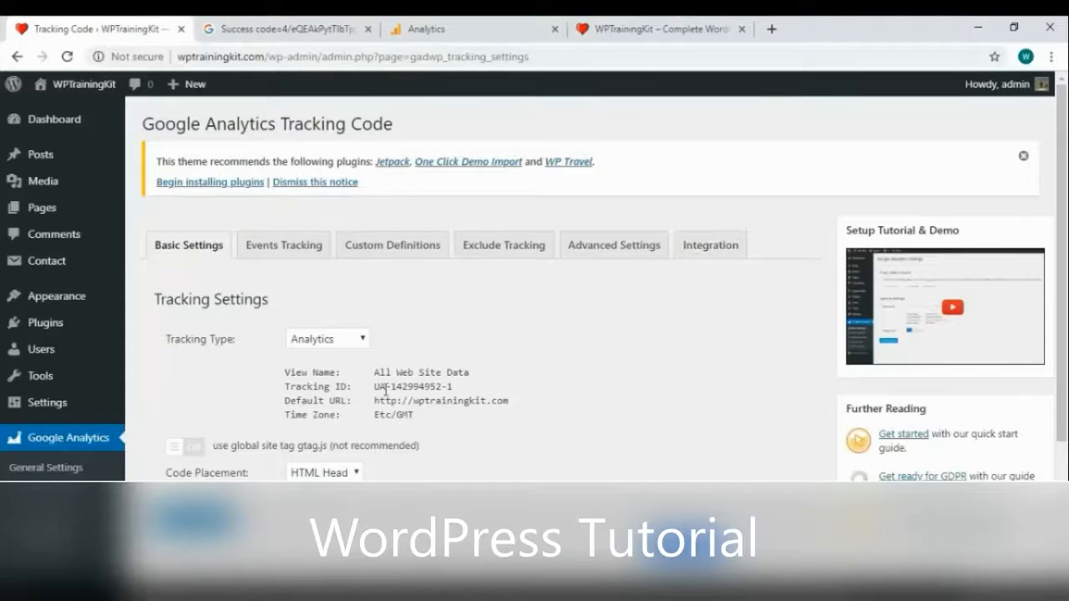
pyautogui.scroll(-1, 392, 412)
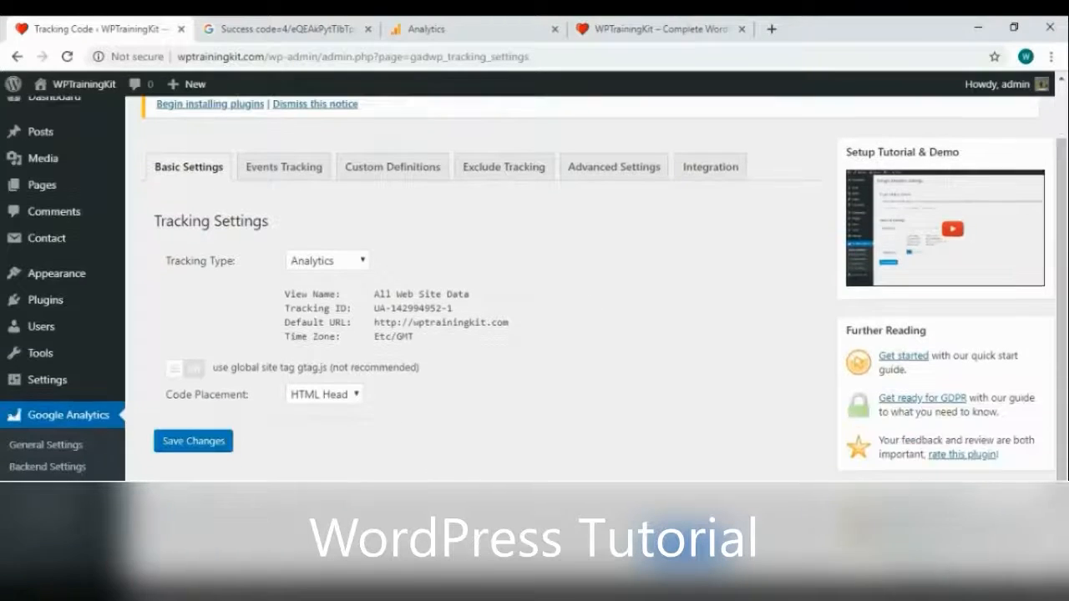
pyautogui.click(194, 441)
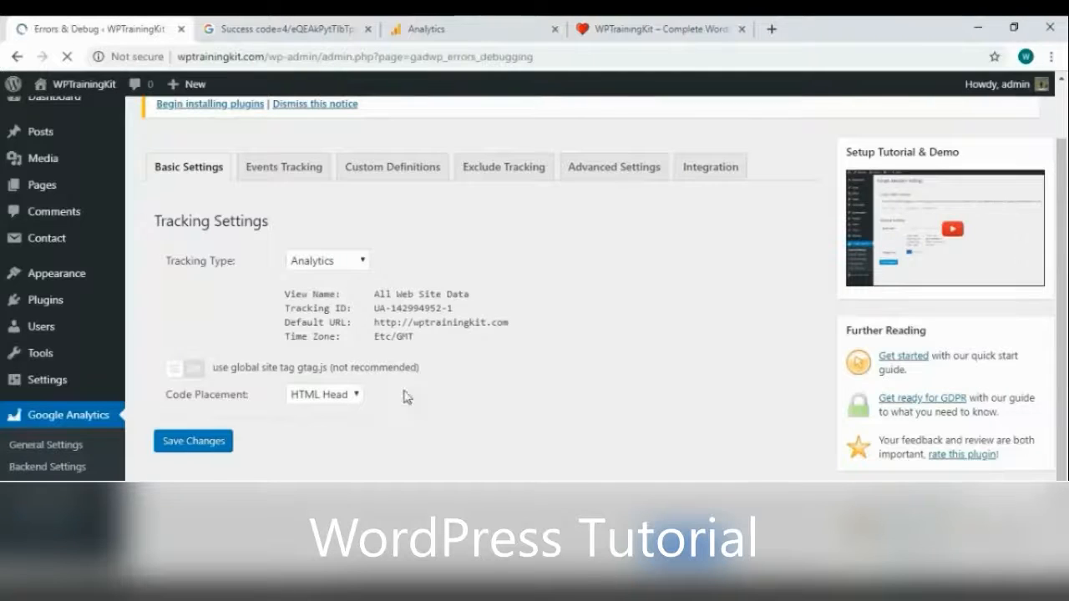
pyautogui.scroll(-1, 479, 366)
pyautogui.scroll(-1, 482, 372)
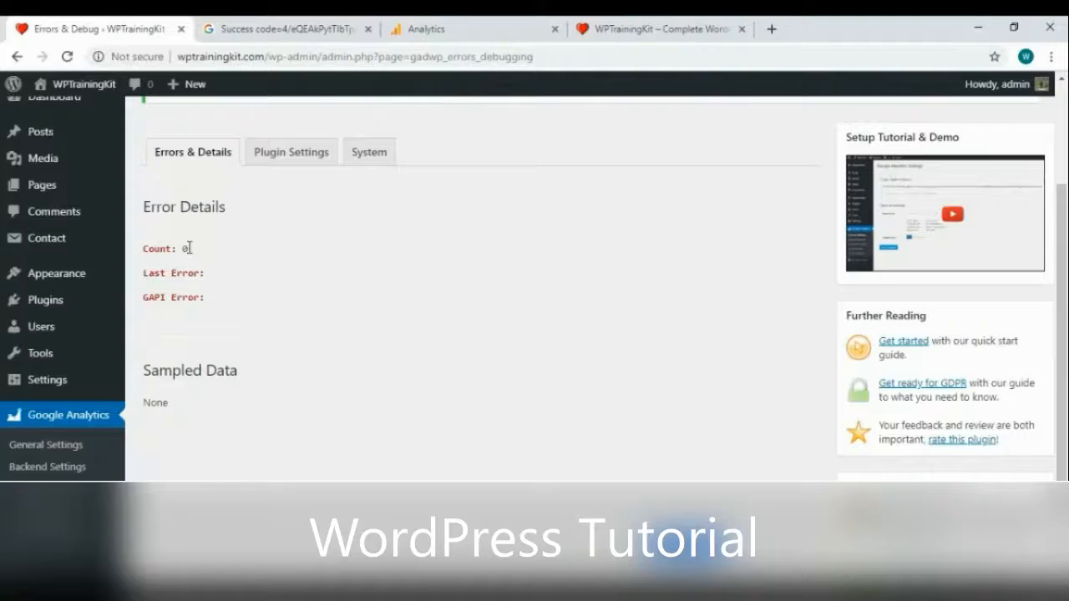
pyautogui.click(66, 421)
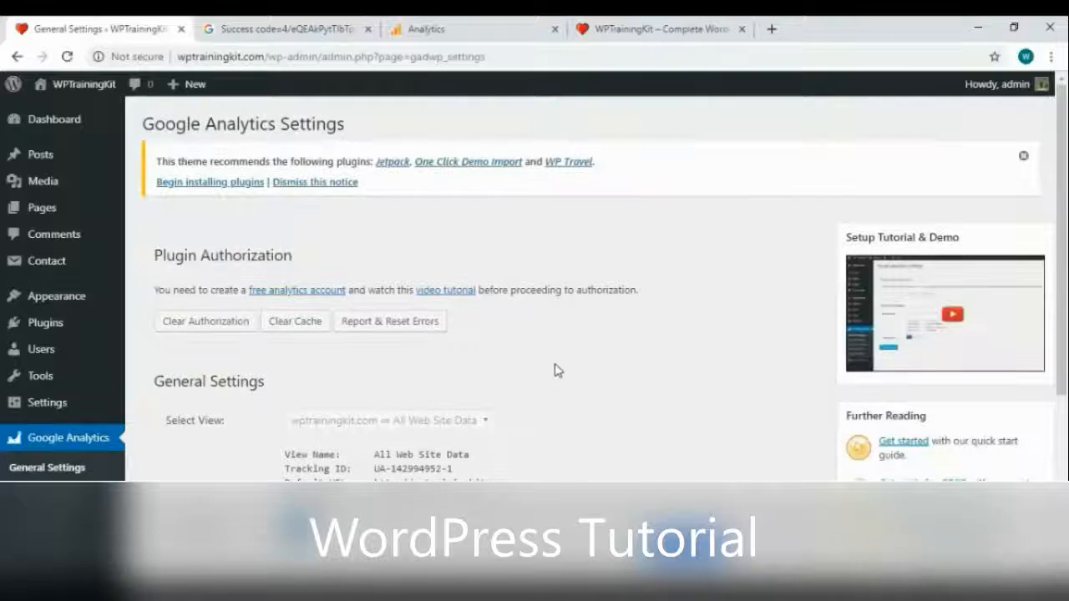
pyautogui.scroll(-2, 557, 370)
pyautogui.scroll(-2, 560, 368)
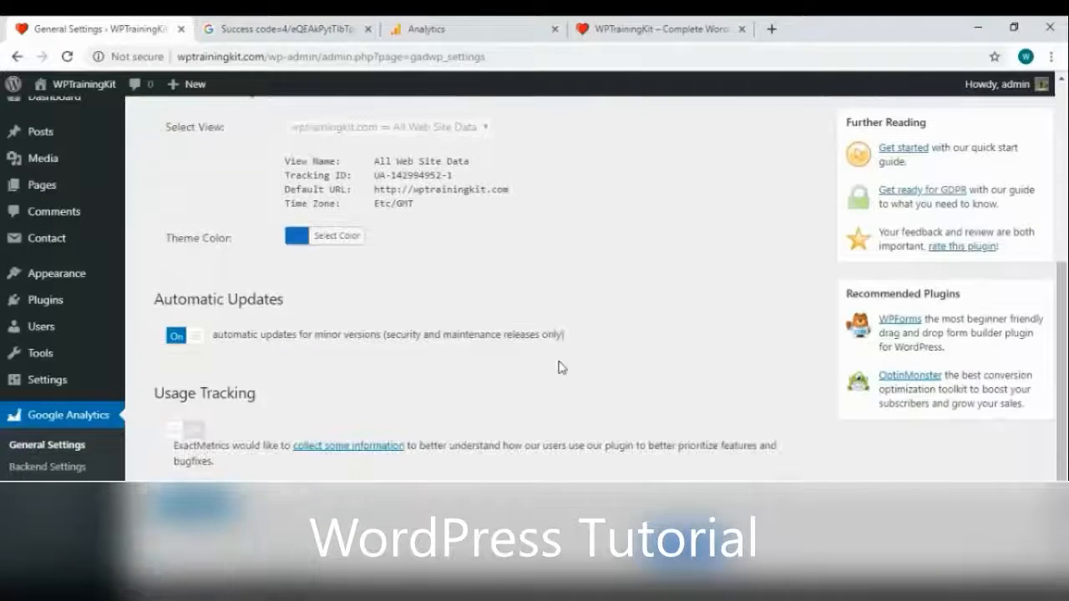
pyautogui.scroll(1, 559, 365)
pyautogui.scroll(-1, 561, 363)
pyautogui.scroll(4, 561, 362)
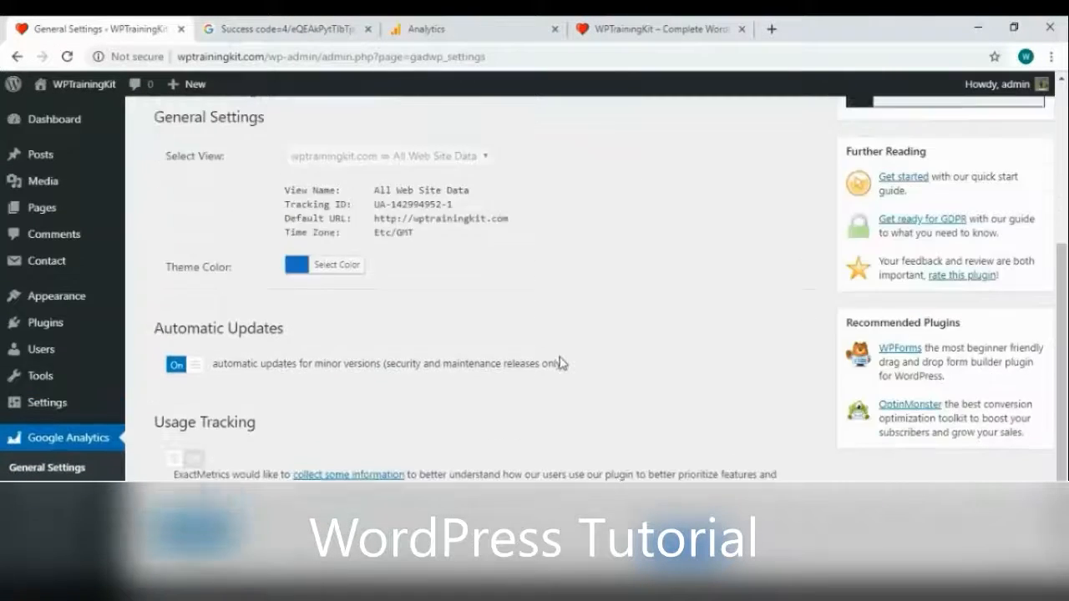